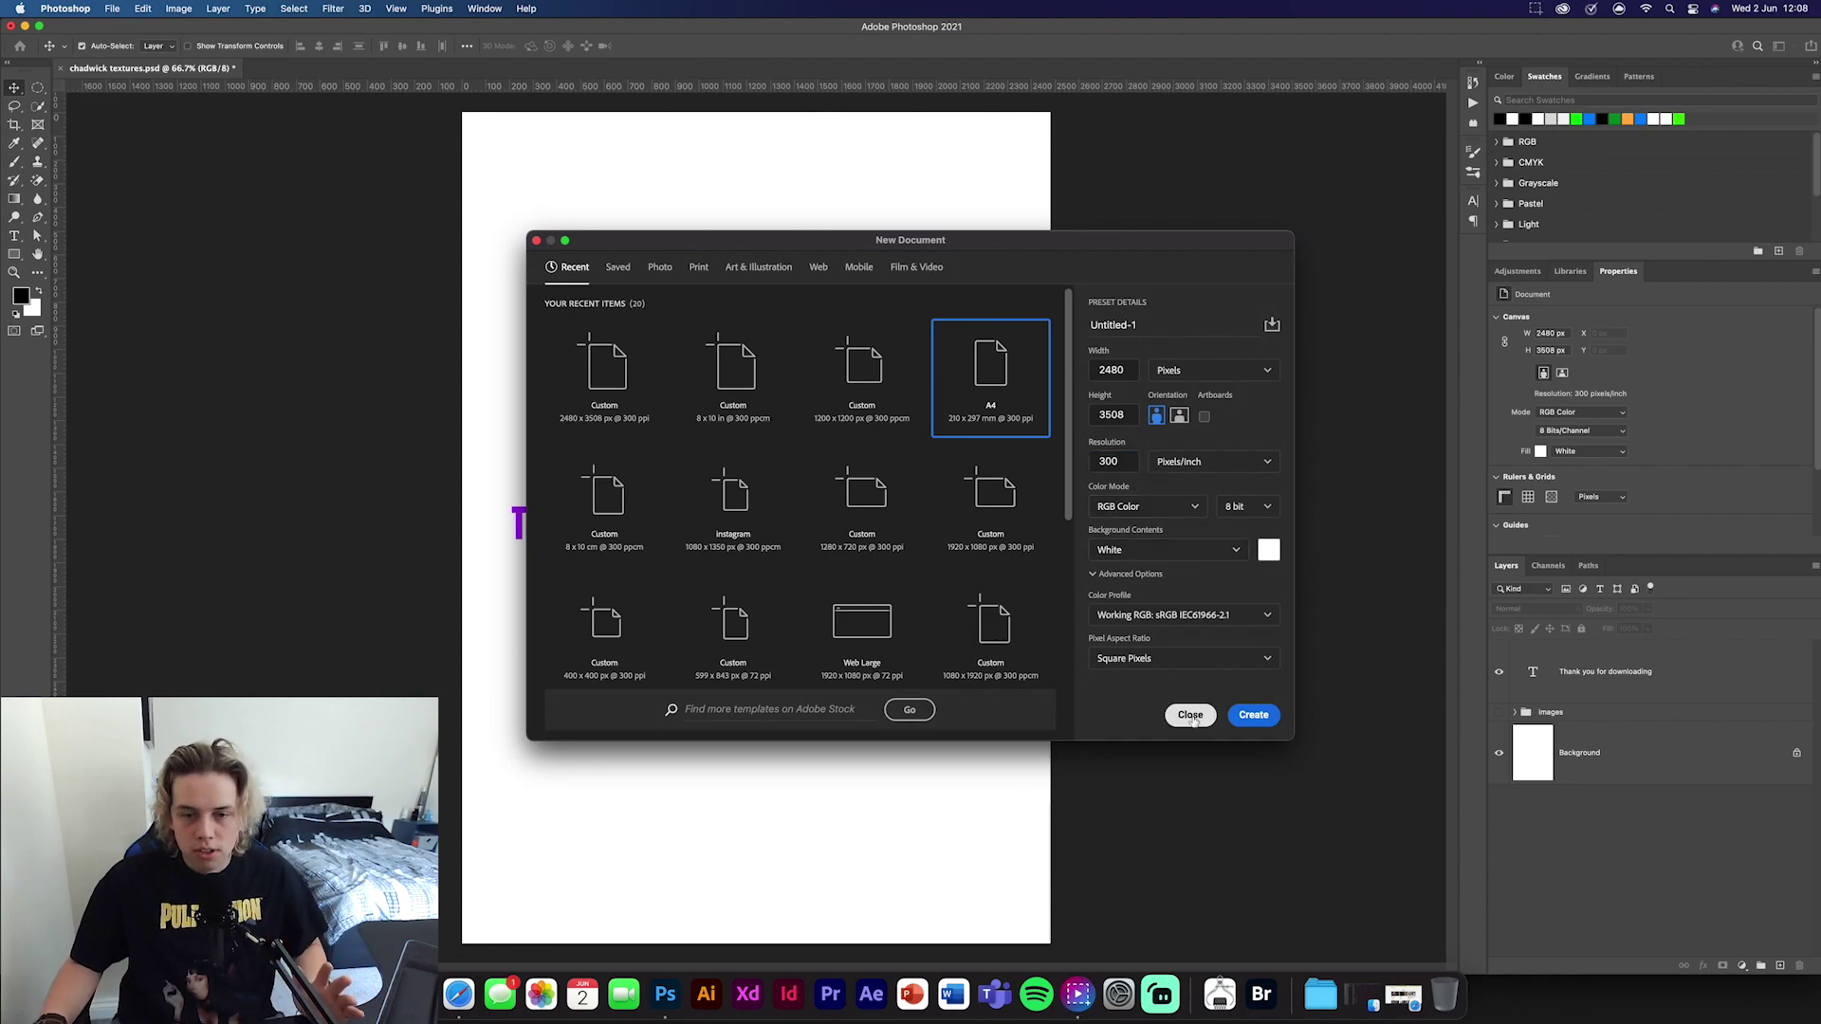
Create a portrait A4 document of 2480 x 3508 px at 300 ppi in RGB and unlock its background layer
left_click(1249, 716)
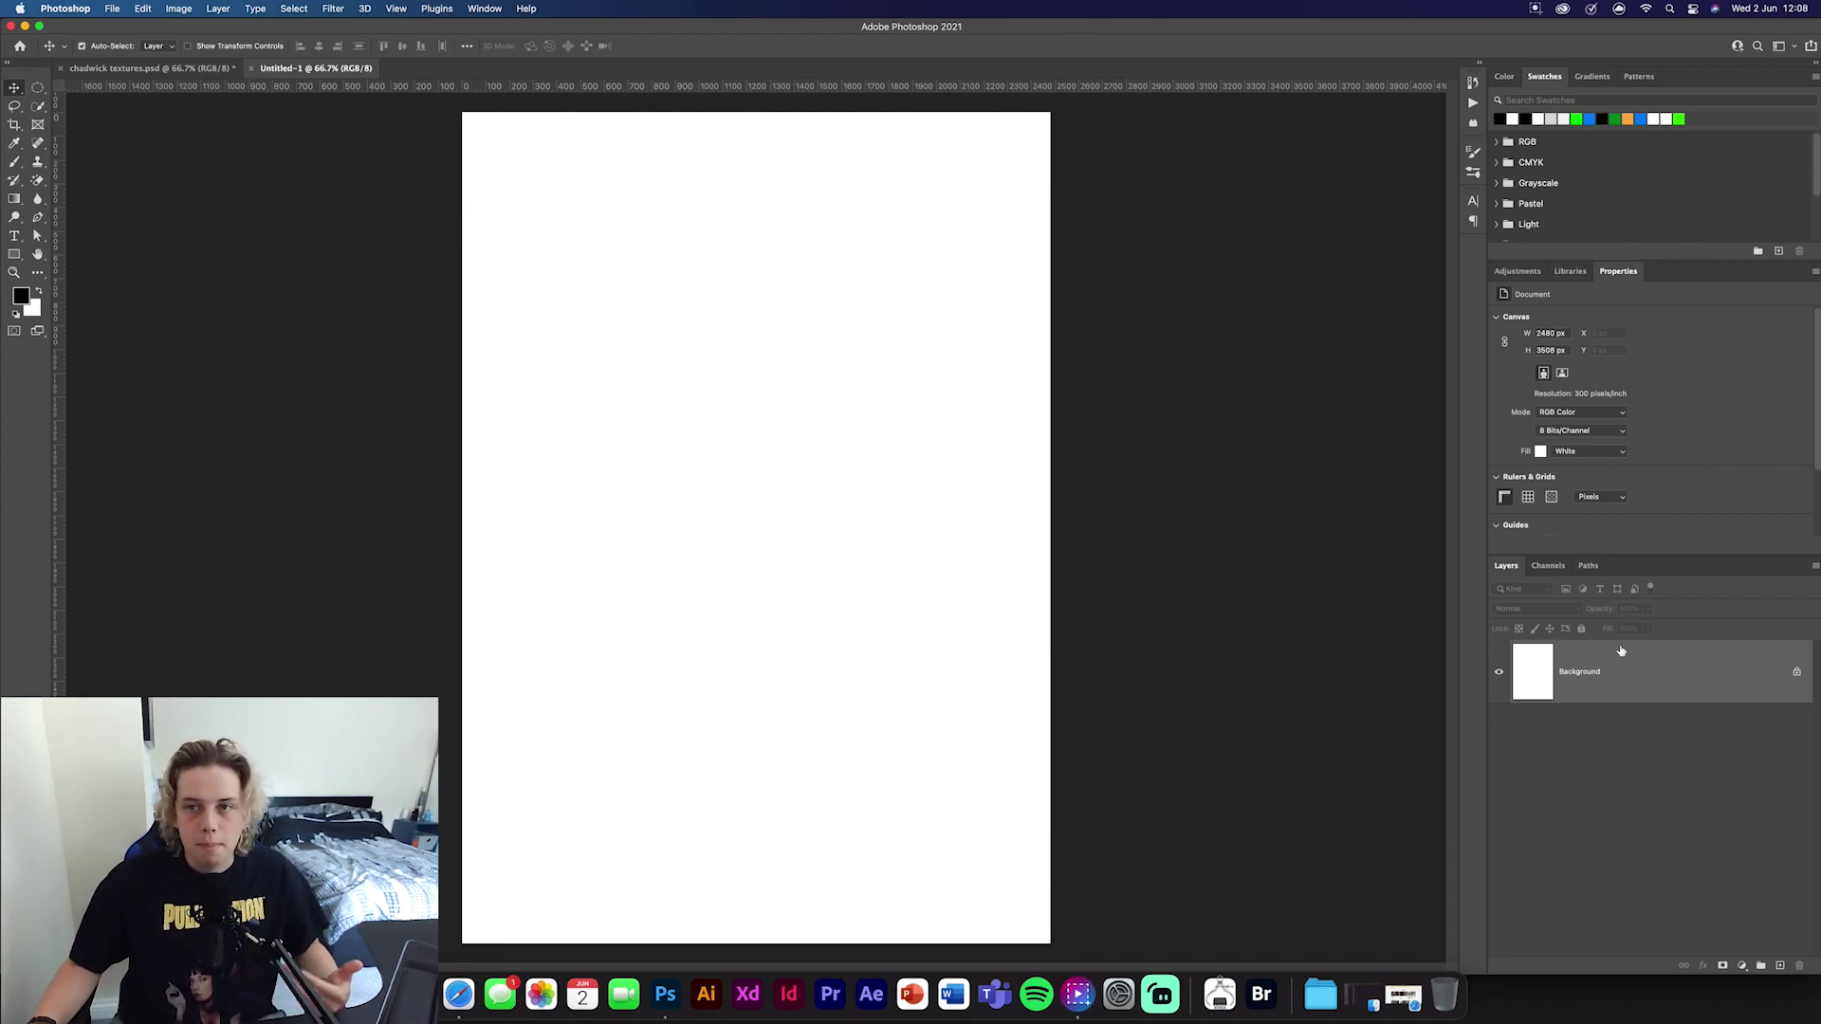
left_click(1796, 672)
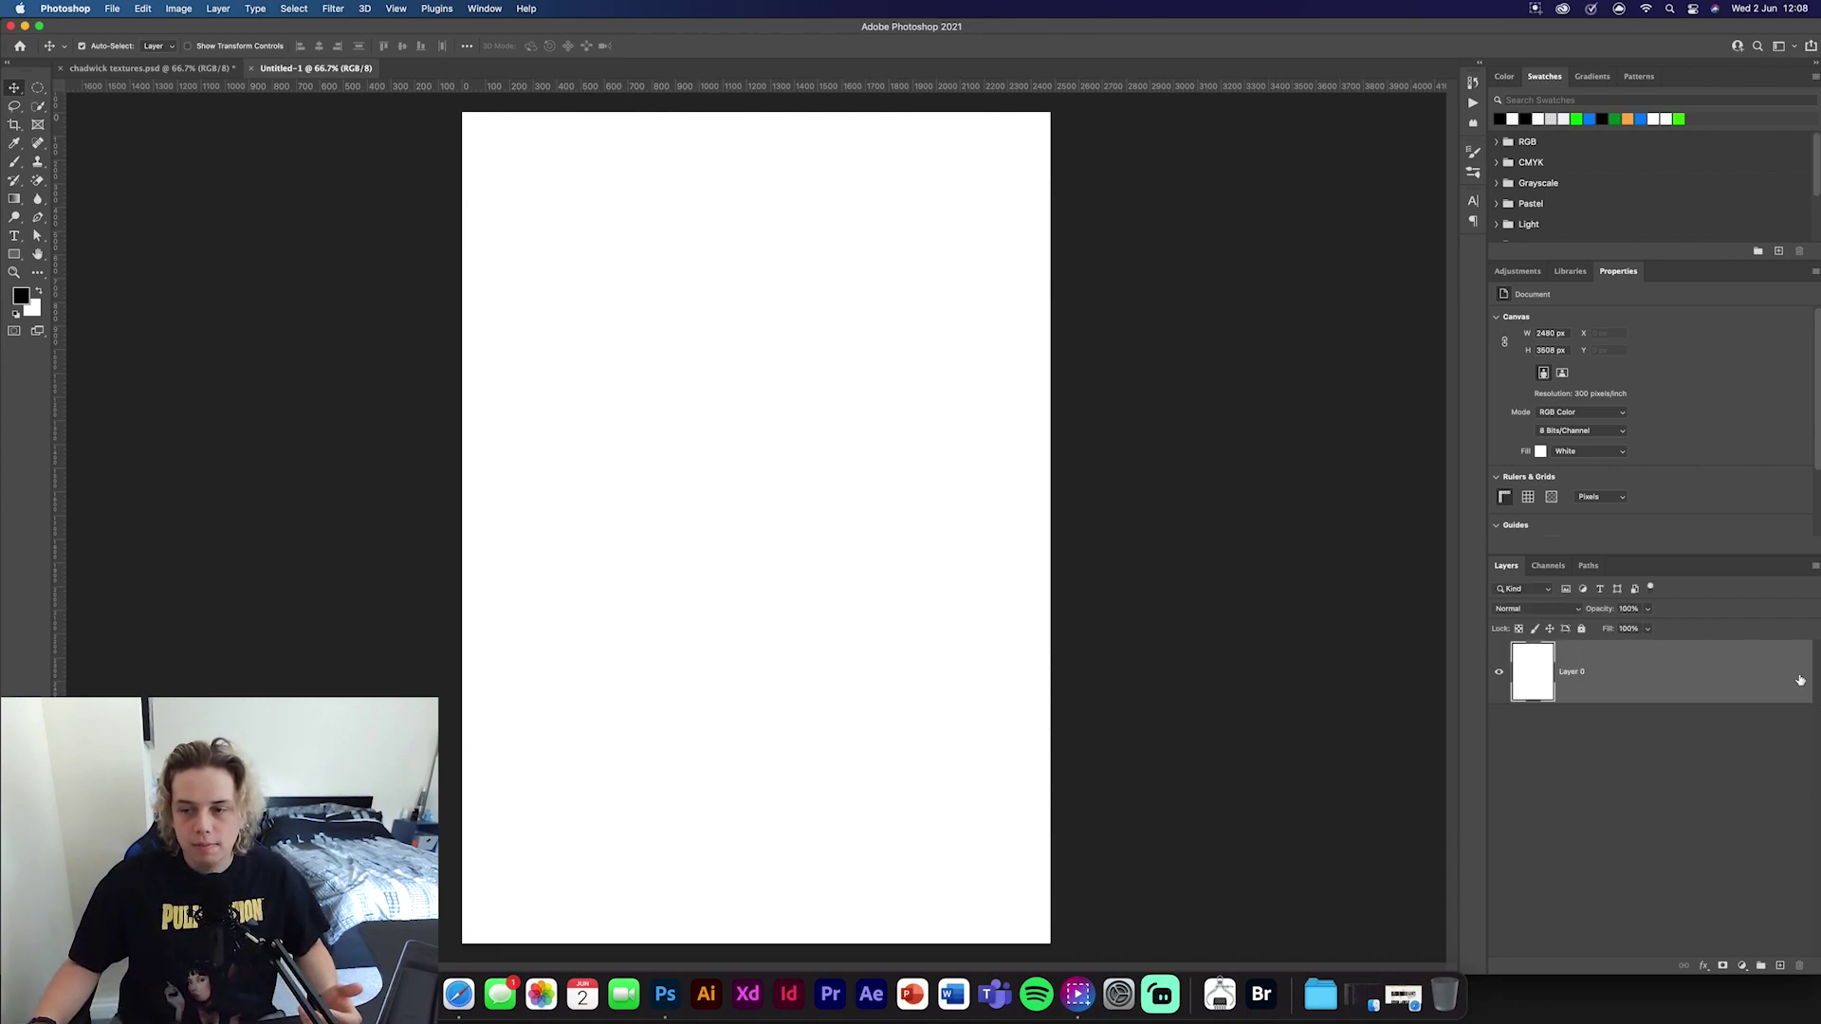
Add a solid color fill layer in pink #ff9ce7 above the white layer
left_click(1743, 965)
left_click(1766, 643)
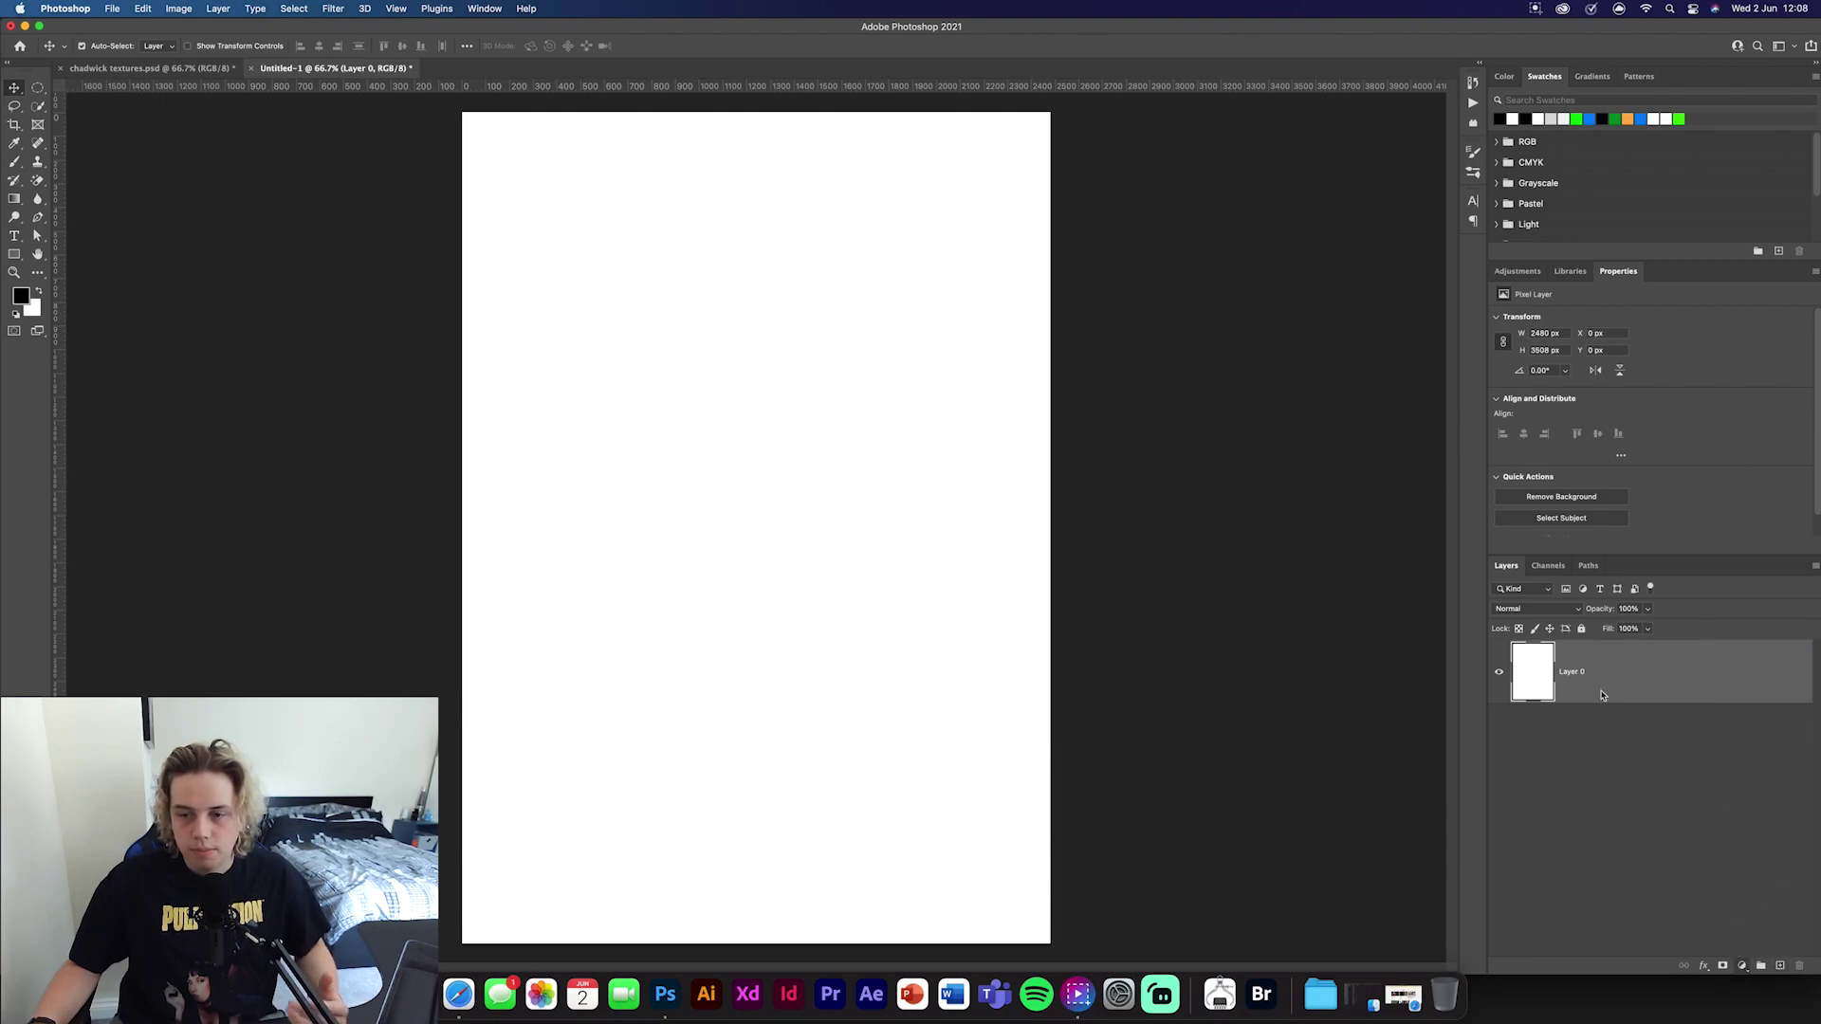
left_click(1315, 438)
left_click_drag(1252, 427, 1188, 417)
left_click(1434, 413)
double_click(1529, 671)
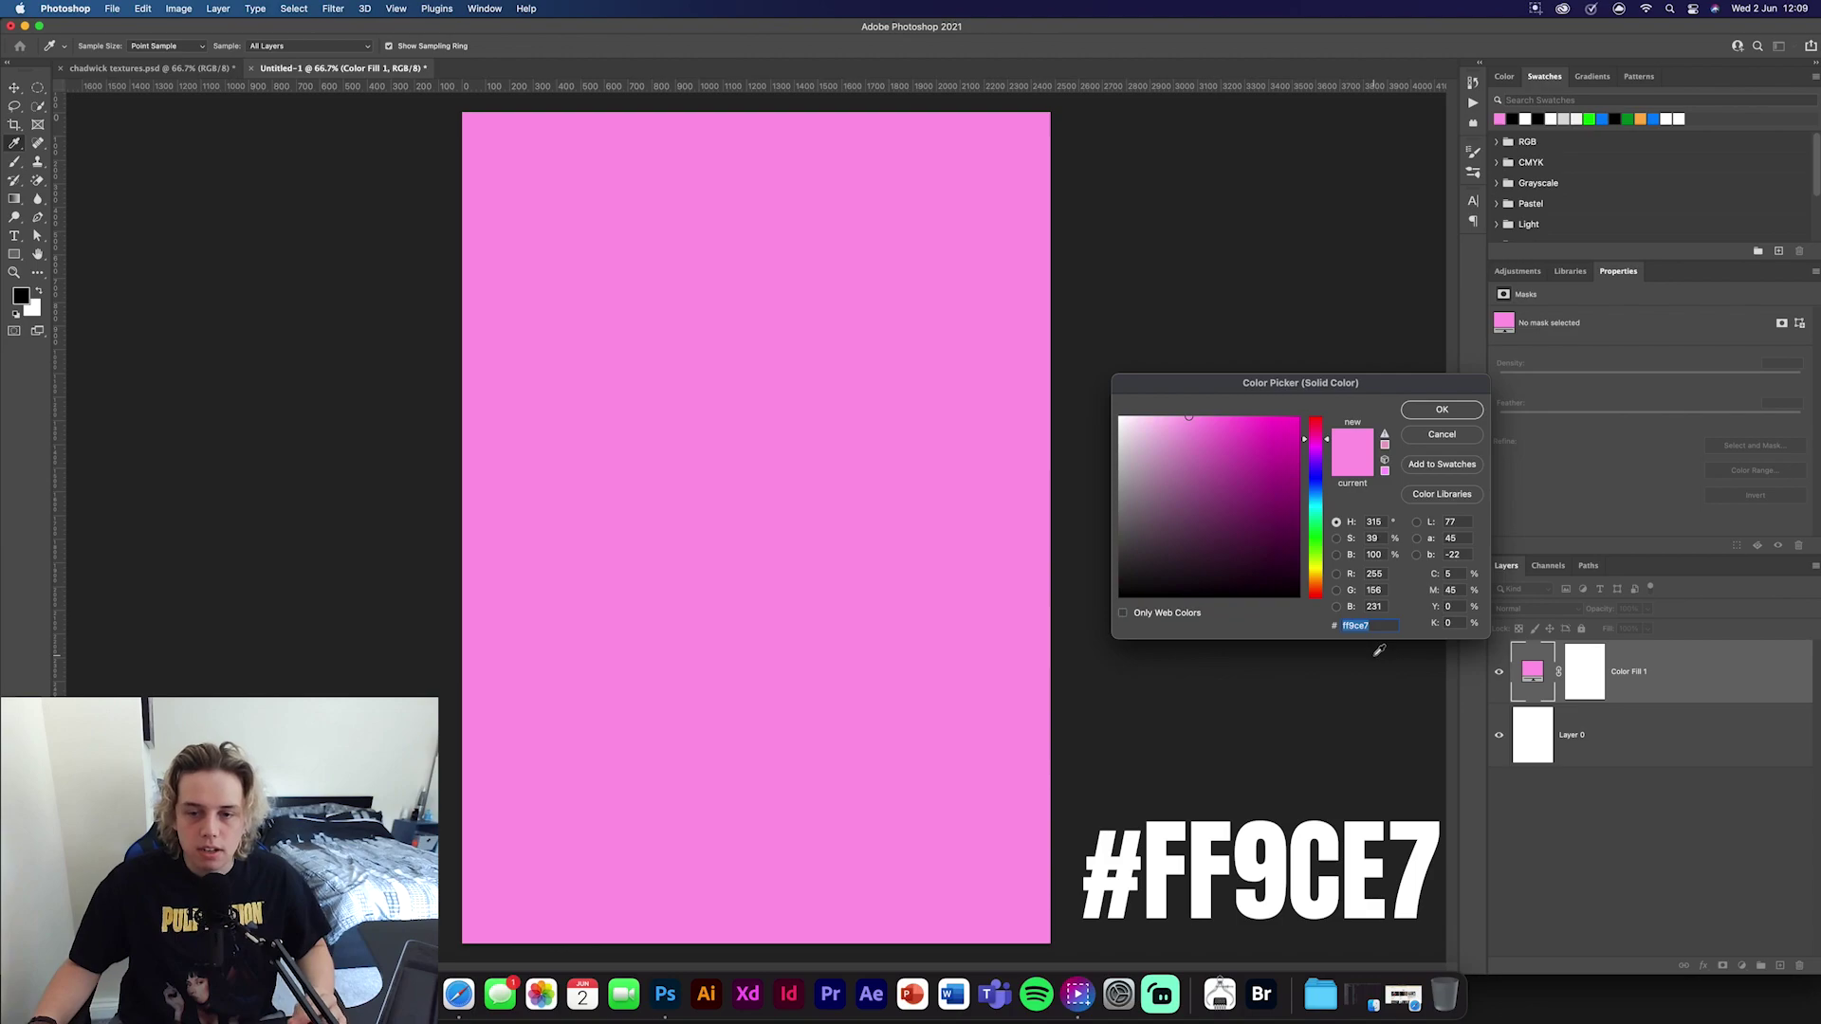
left_click(1453, 417)
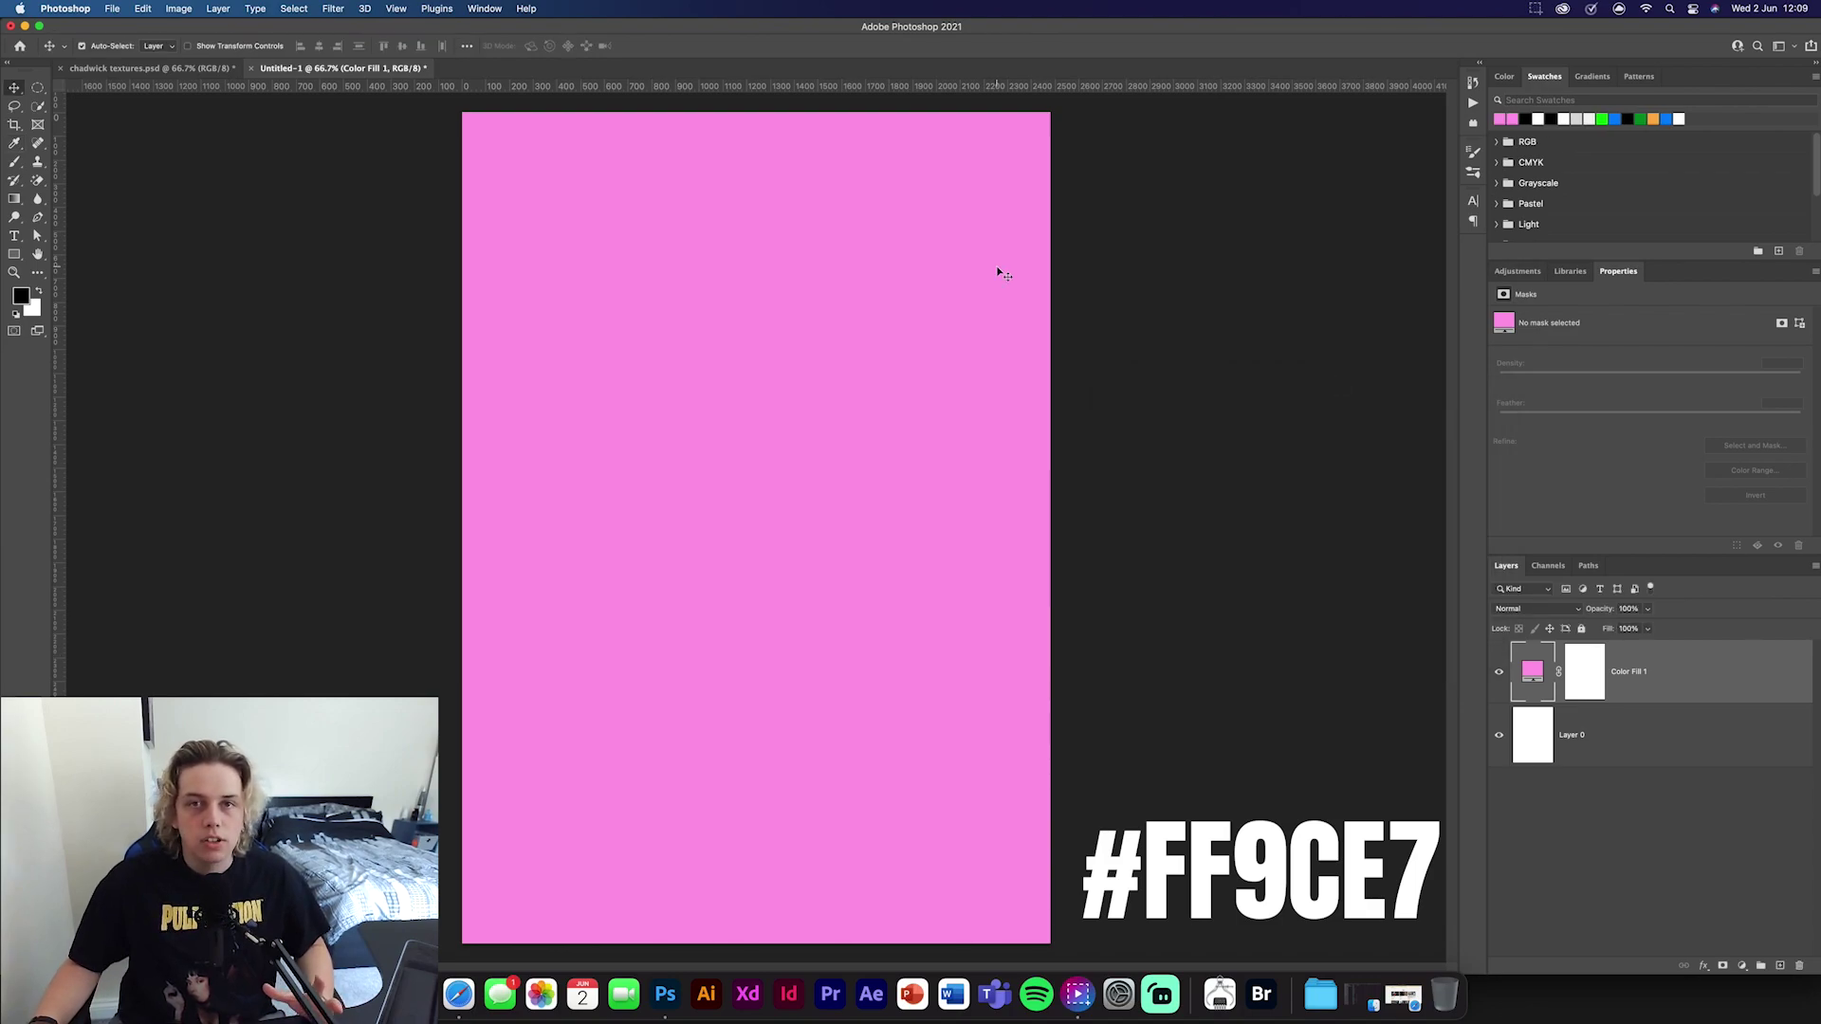
Convert the pink fill layer to a smart object and darken its edges with a Camera Raw Filter vignette
right_click(1719, 677)
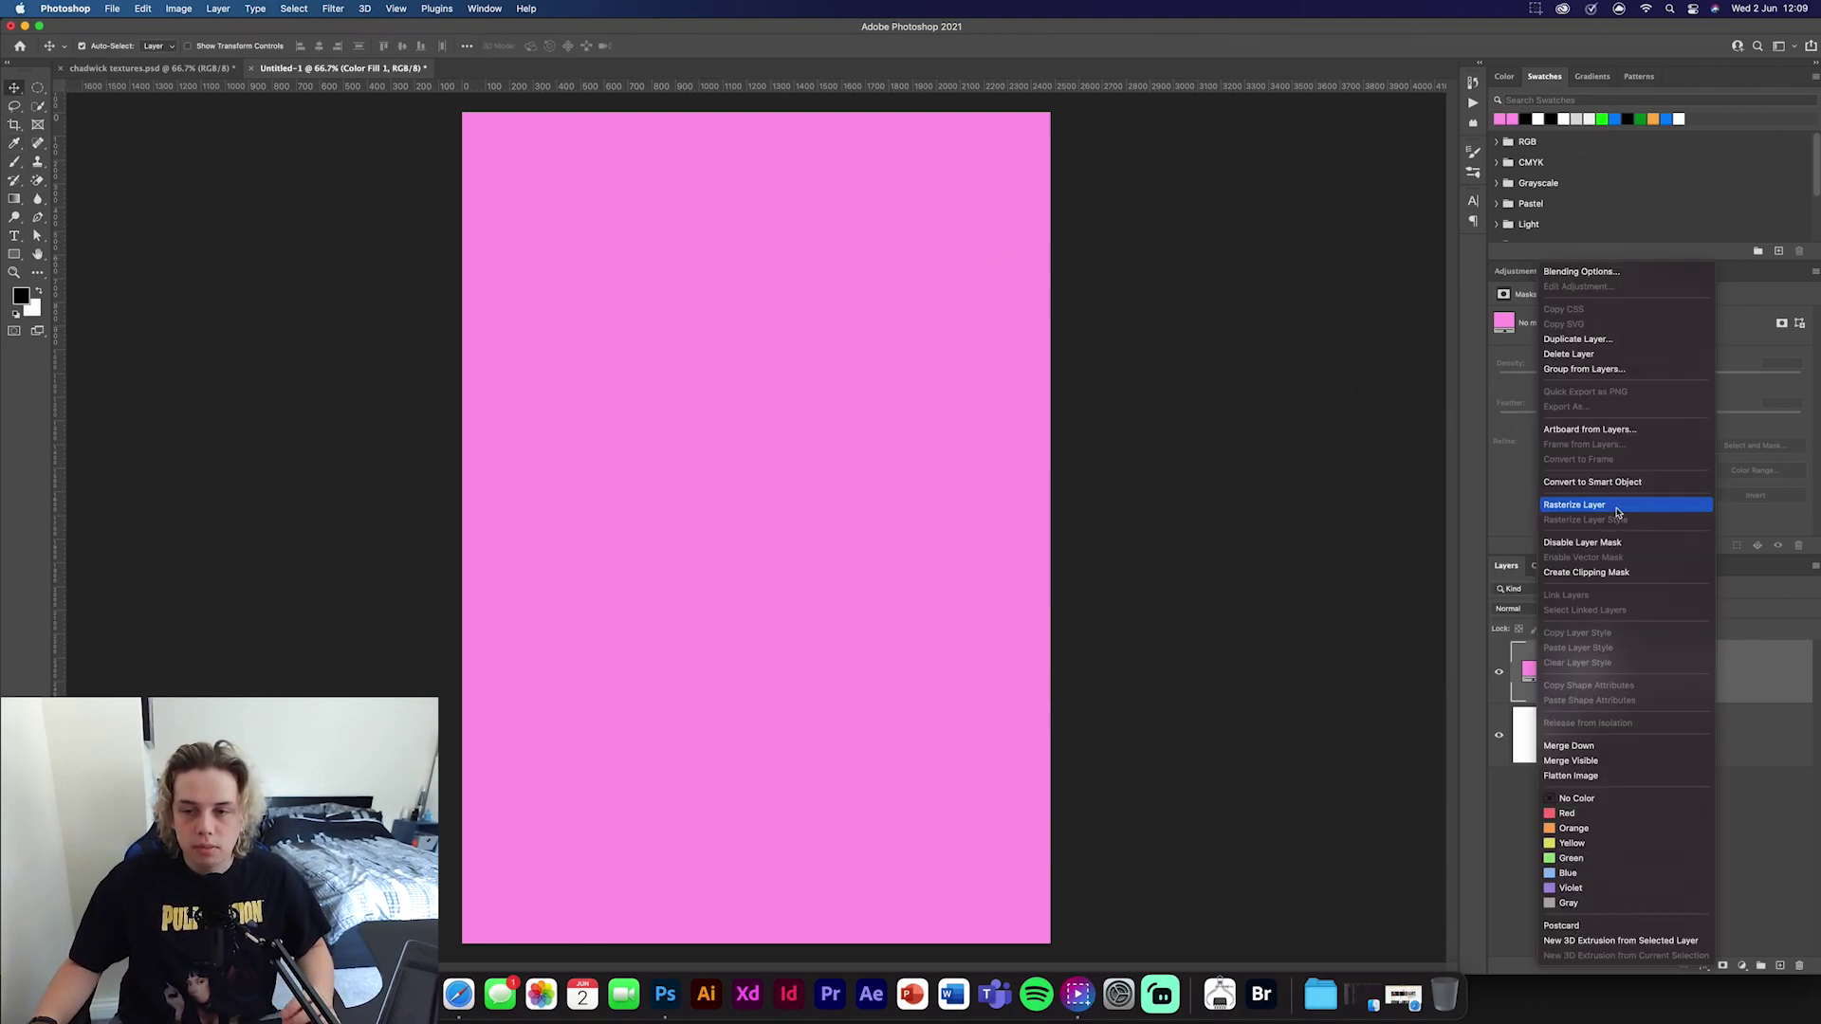
left_click(1626, 484)
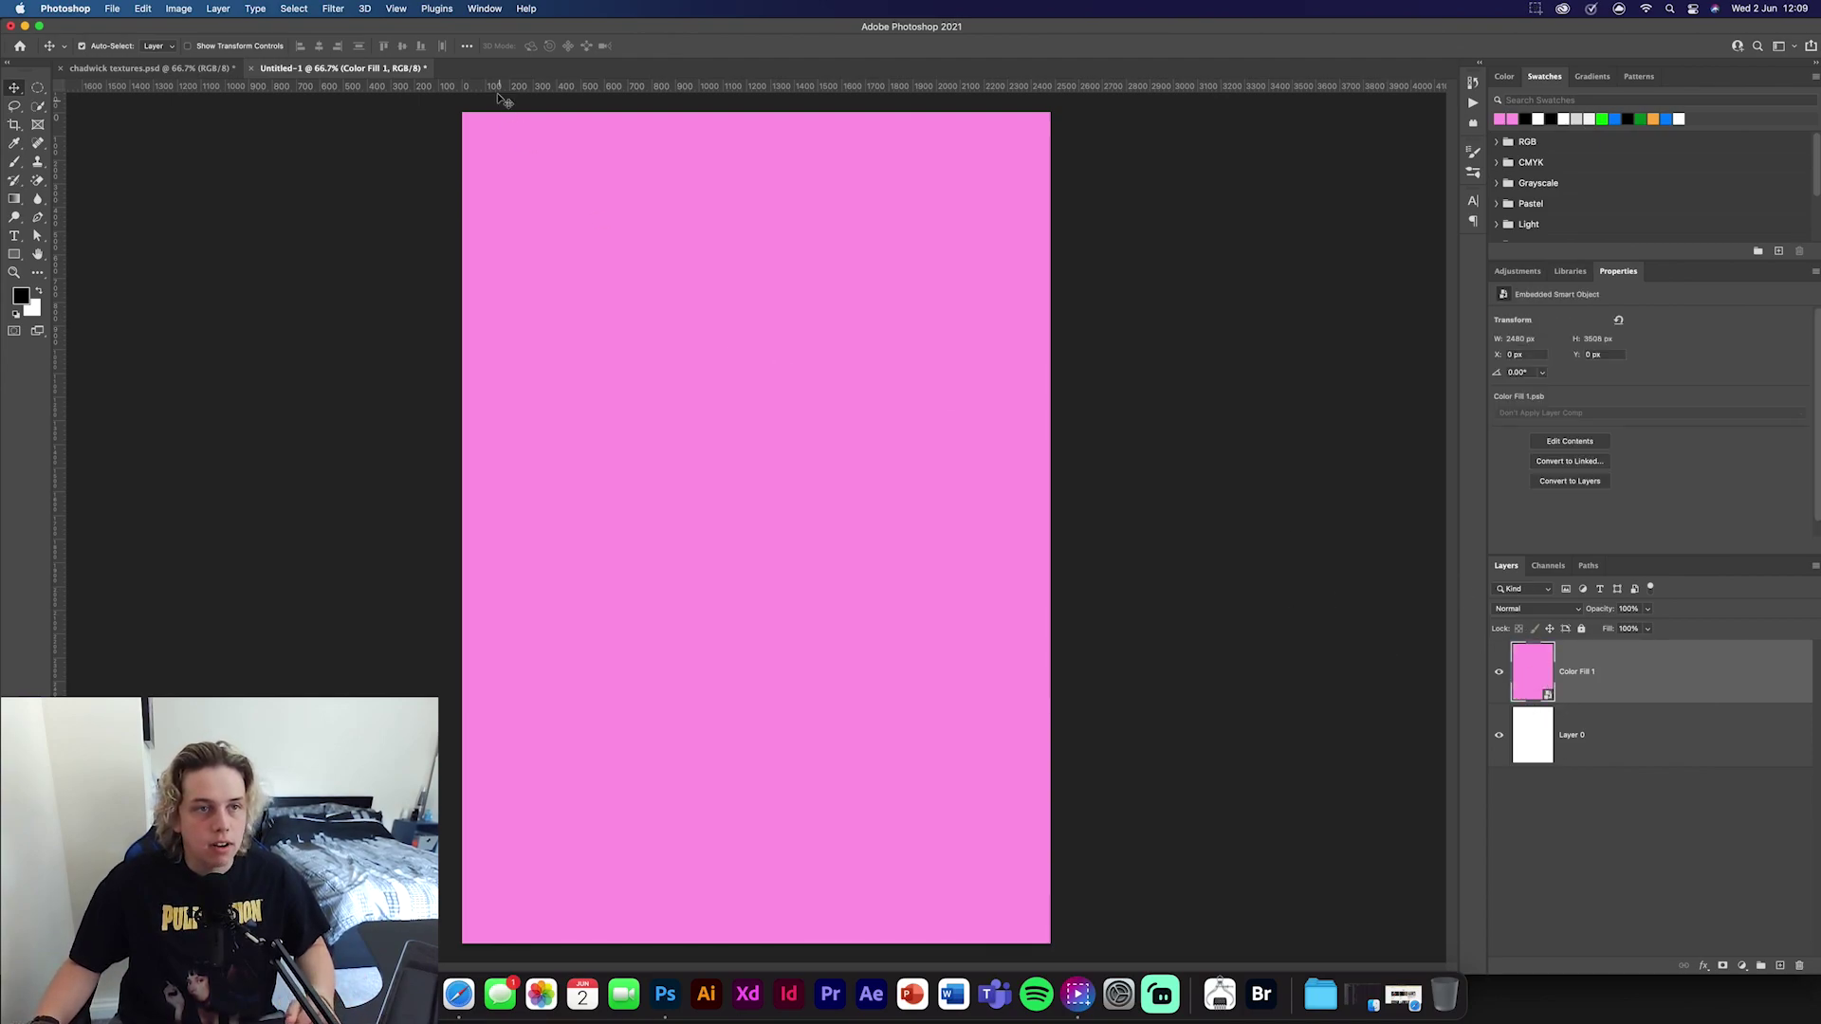
left_click(333, 8)
key("Escape")
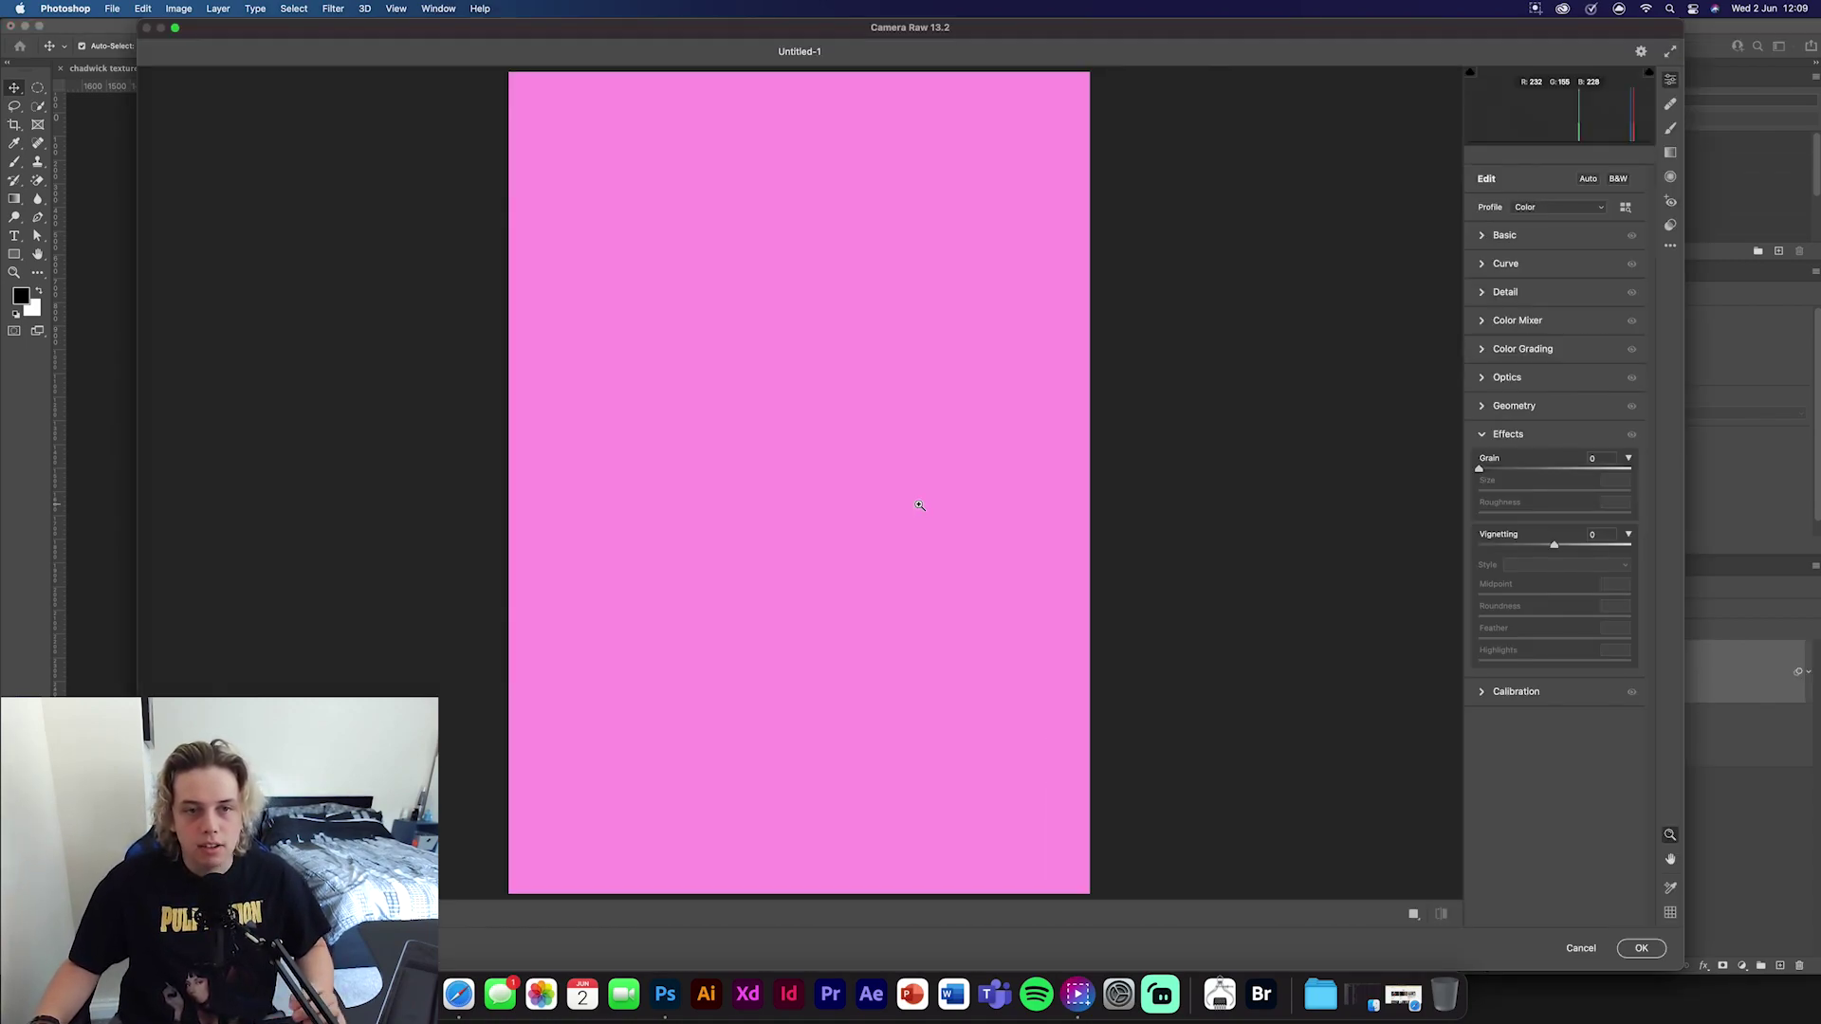
left_click_drag(1552, 550, 1538, 547)
left_click(1642, 948)
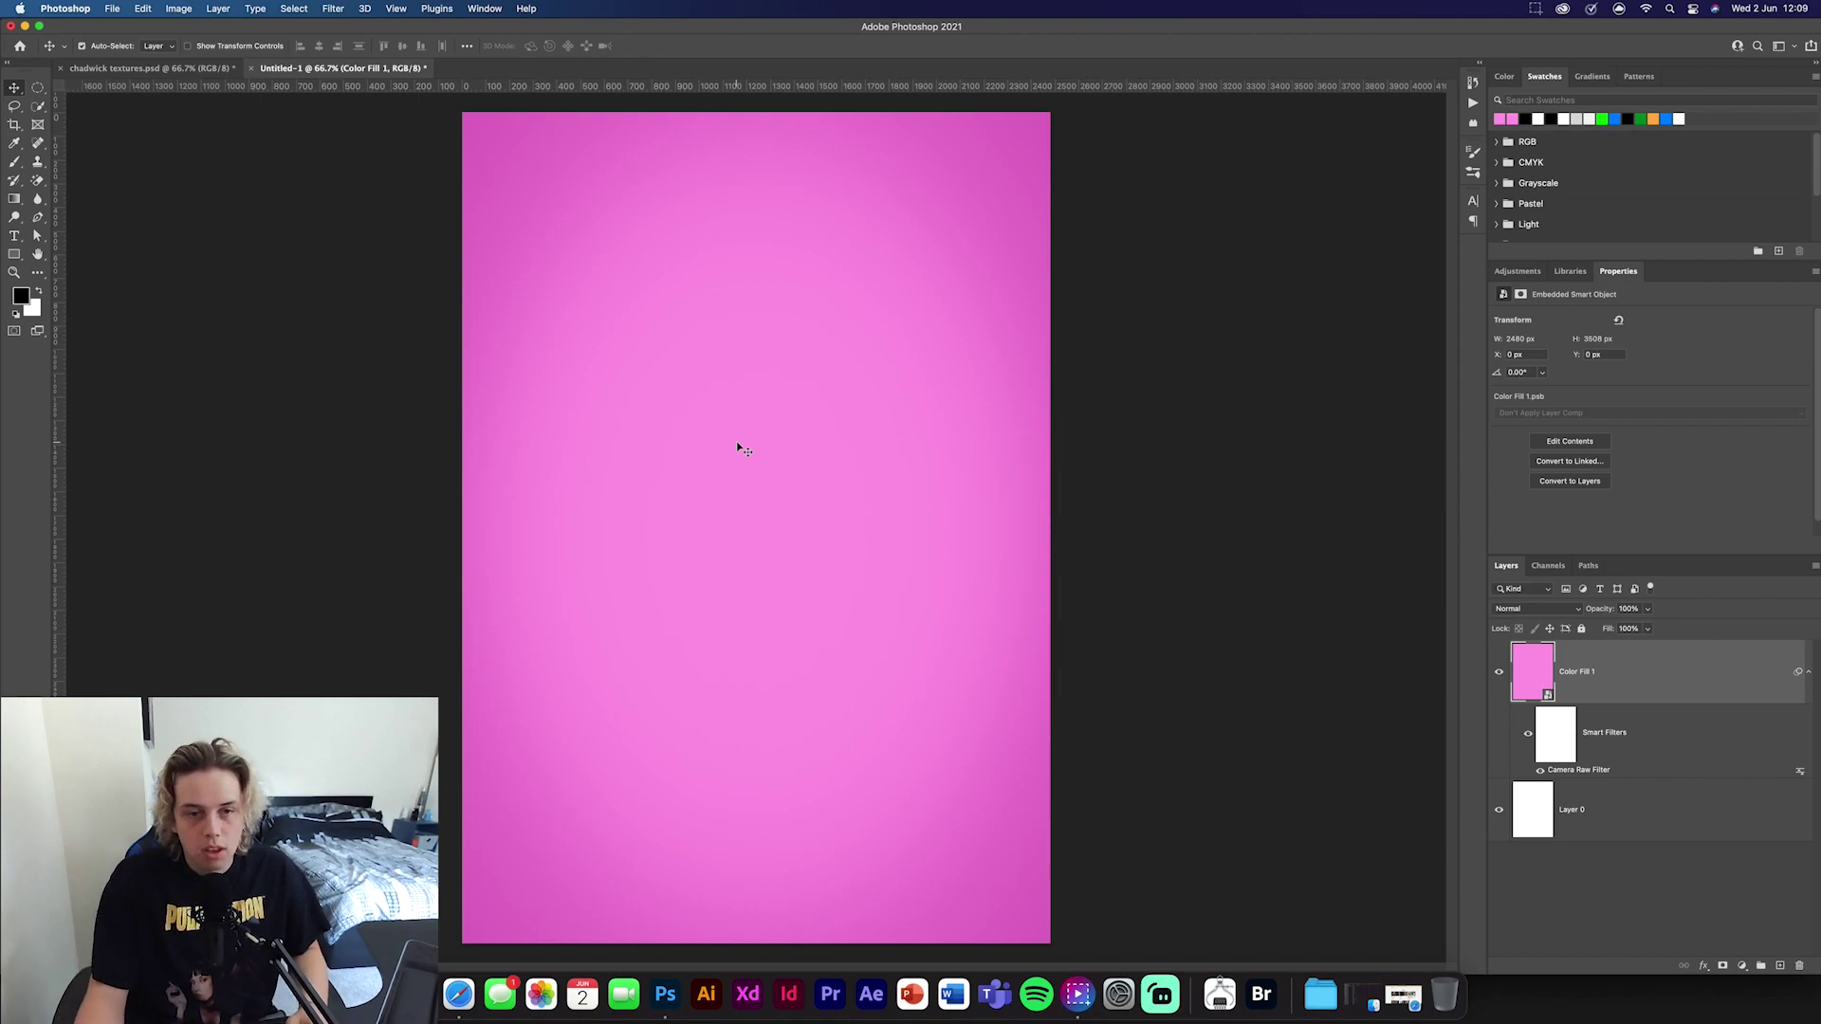
Show the images group in chadwick textures.psd and copy the man's portrait layer from it into the center of the pink poster document
left_click(151, 68)
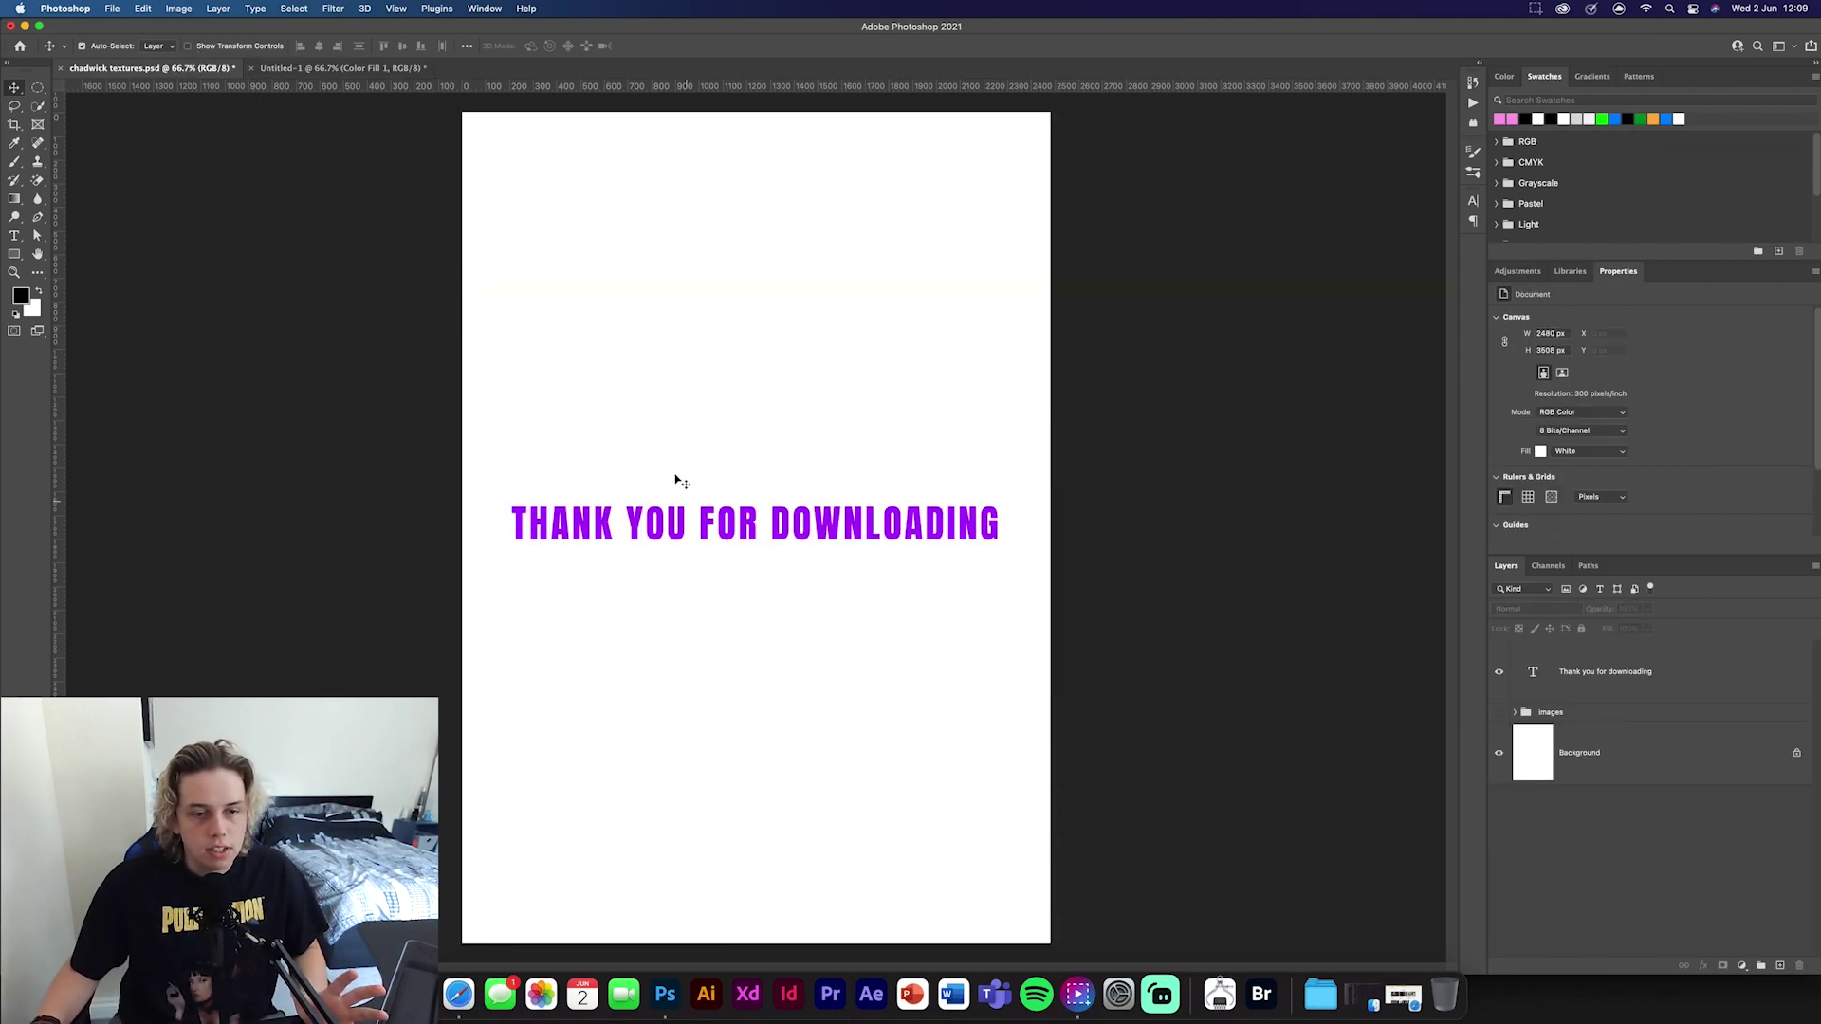
left_click(1501, 673)
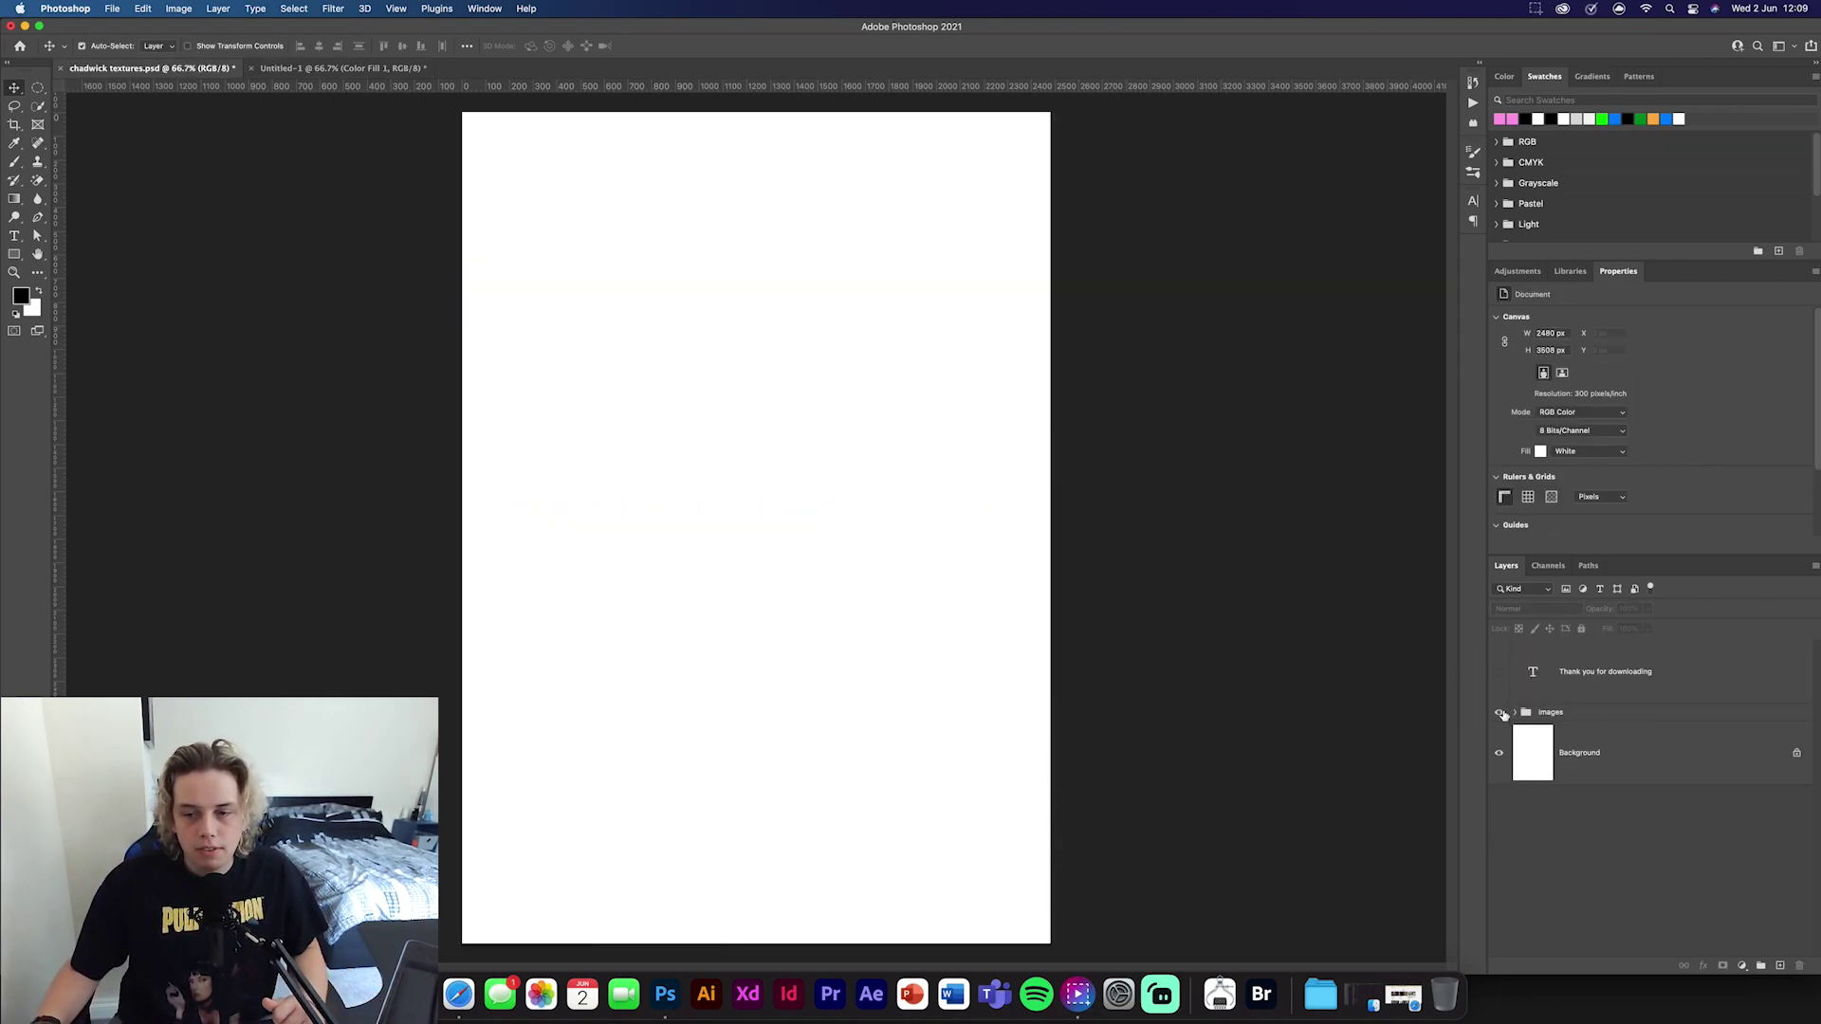
left_click(1500, 713)
left_click(1514, 712)
scroll(1609, 721, "down", 4)
left_click(1678, 801)
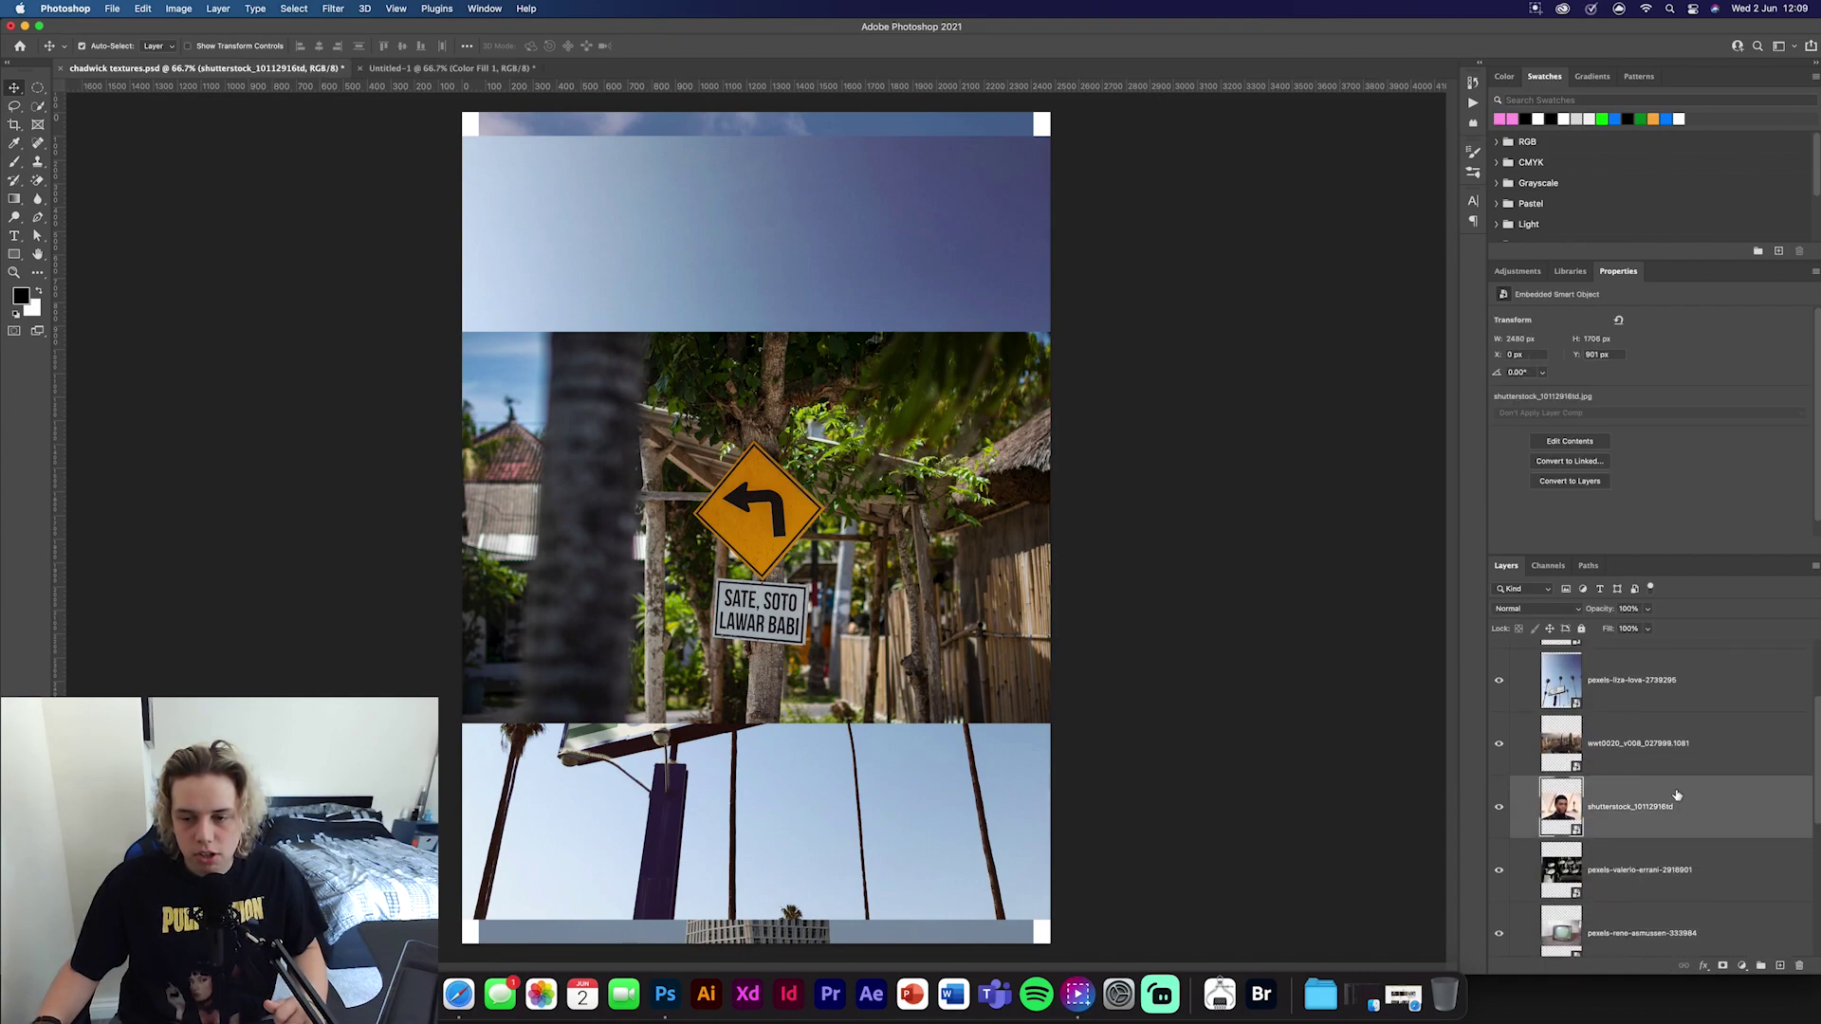
left_click_drag(1705, 807, 790, 526)
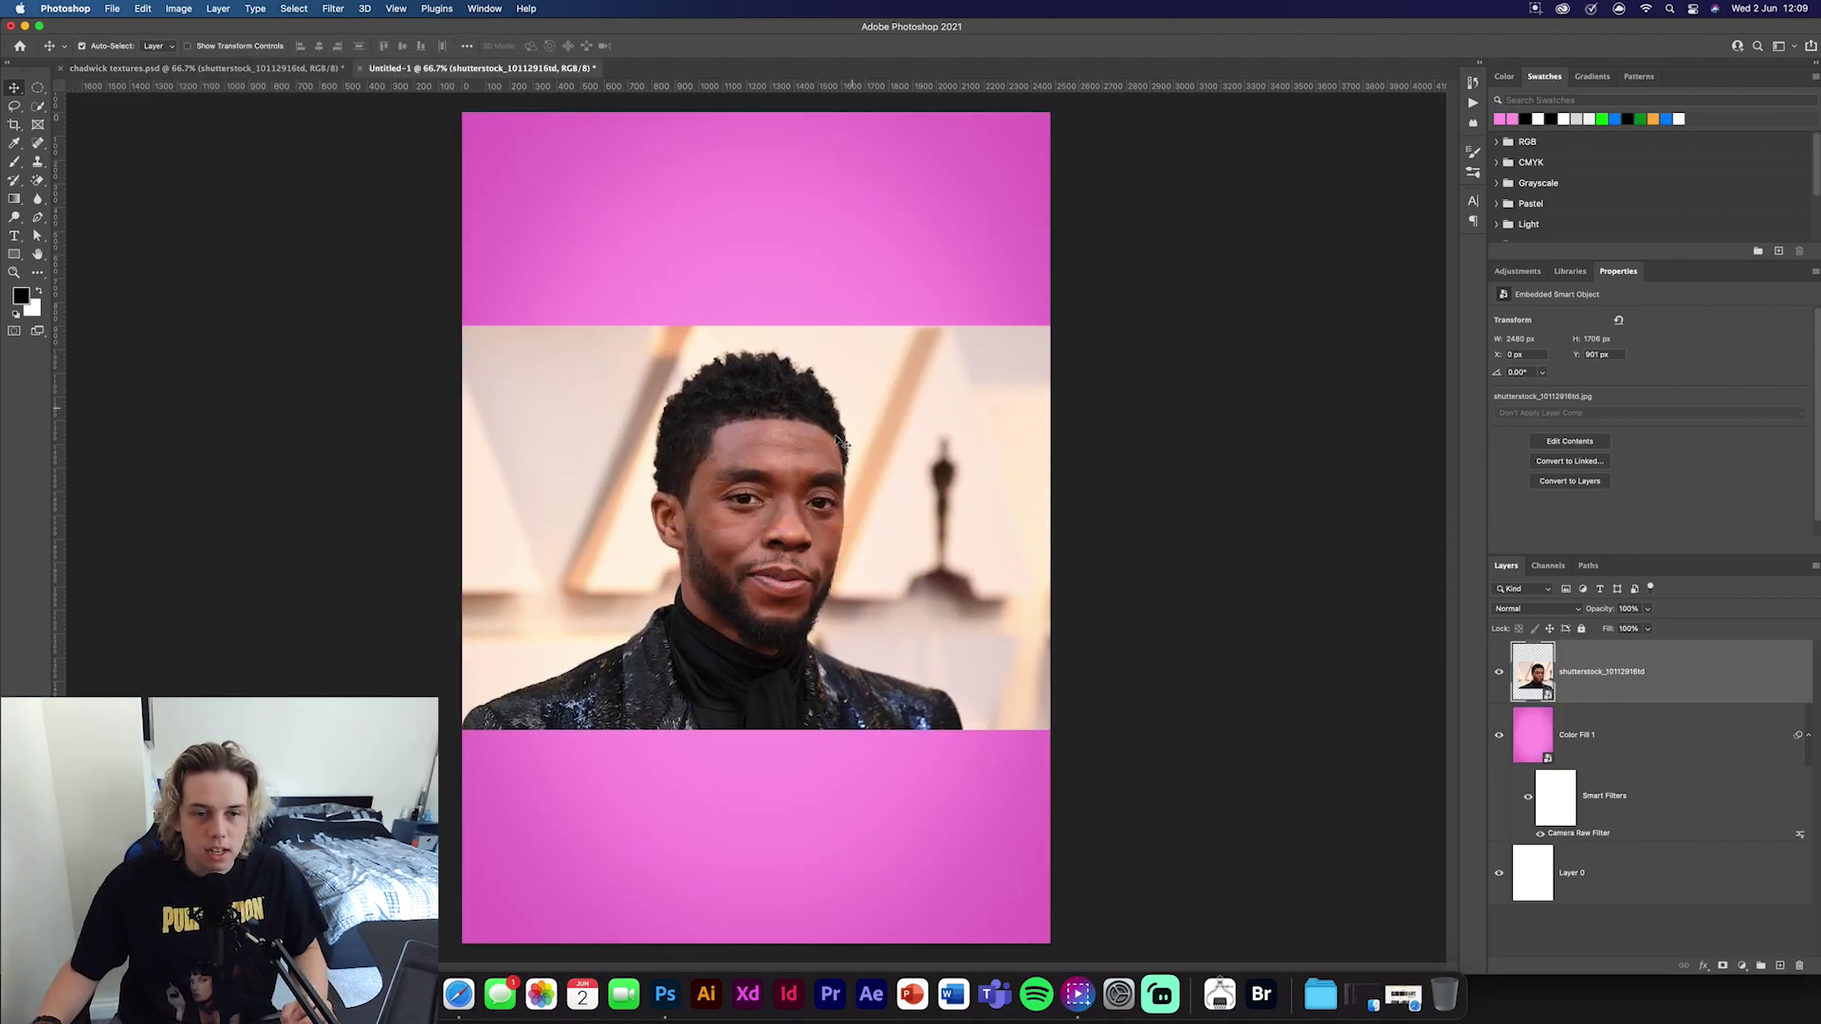
Draw a Pen tool path from the right temple diagonally across the face to the jaw, and along the neck to below the chin
left_click(38, 218)
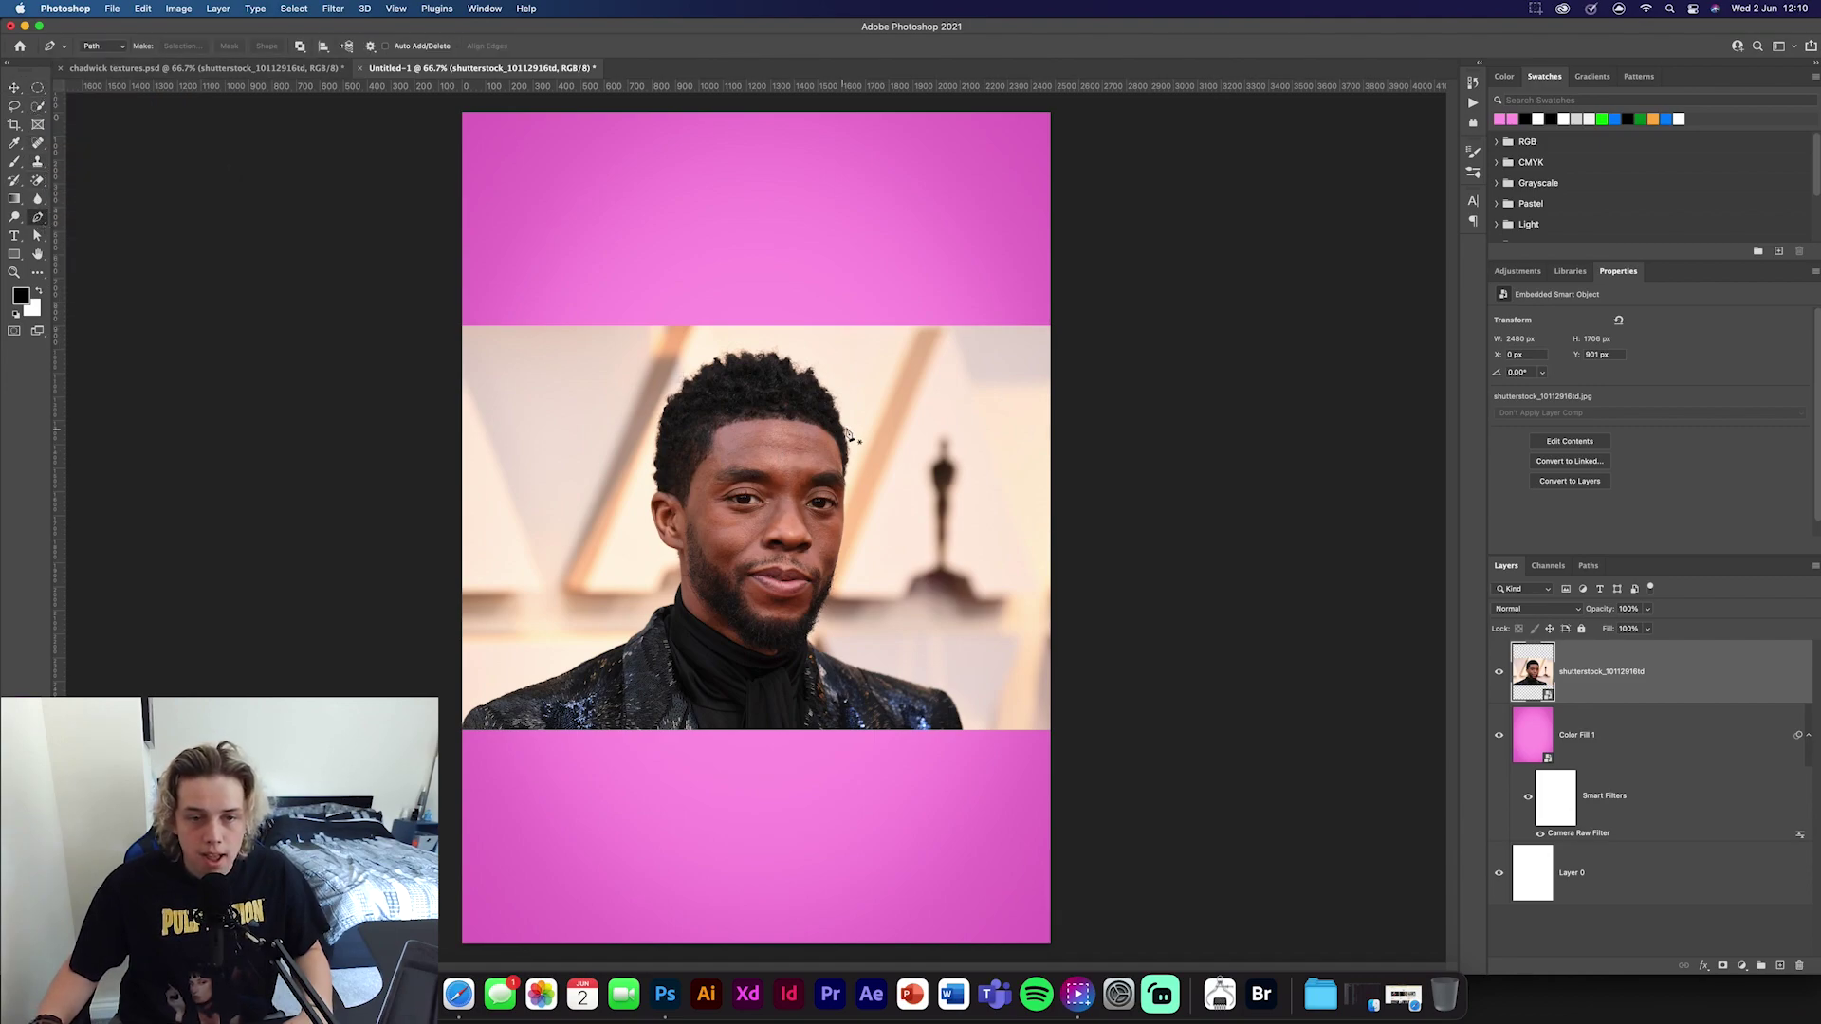
left_click(838, 417)
left_click_drag(786, 496, 775, 510)
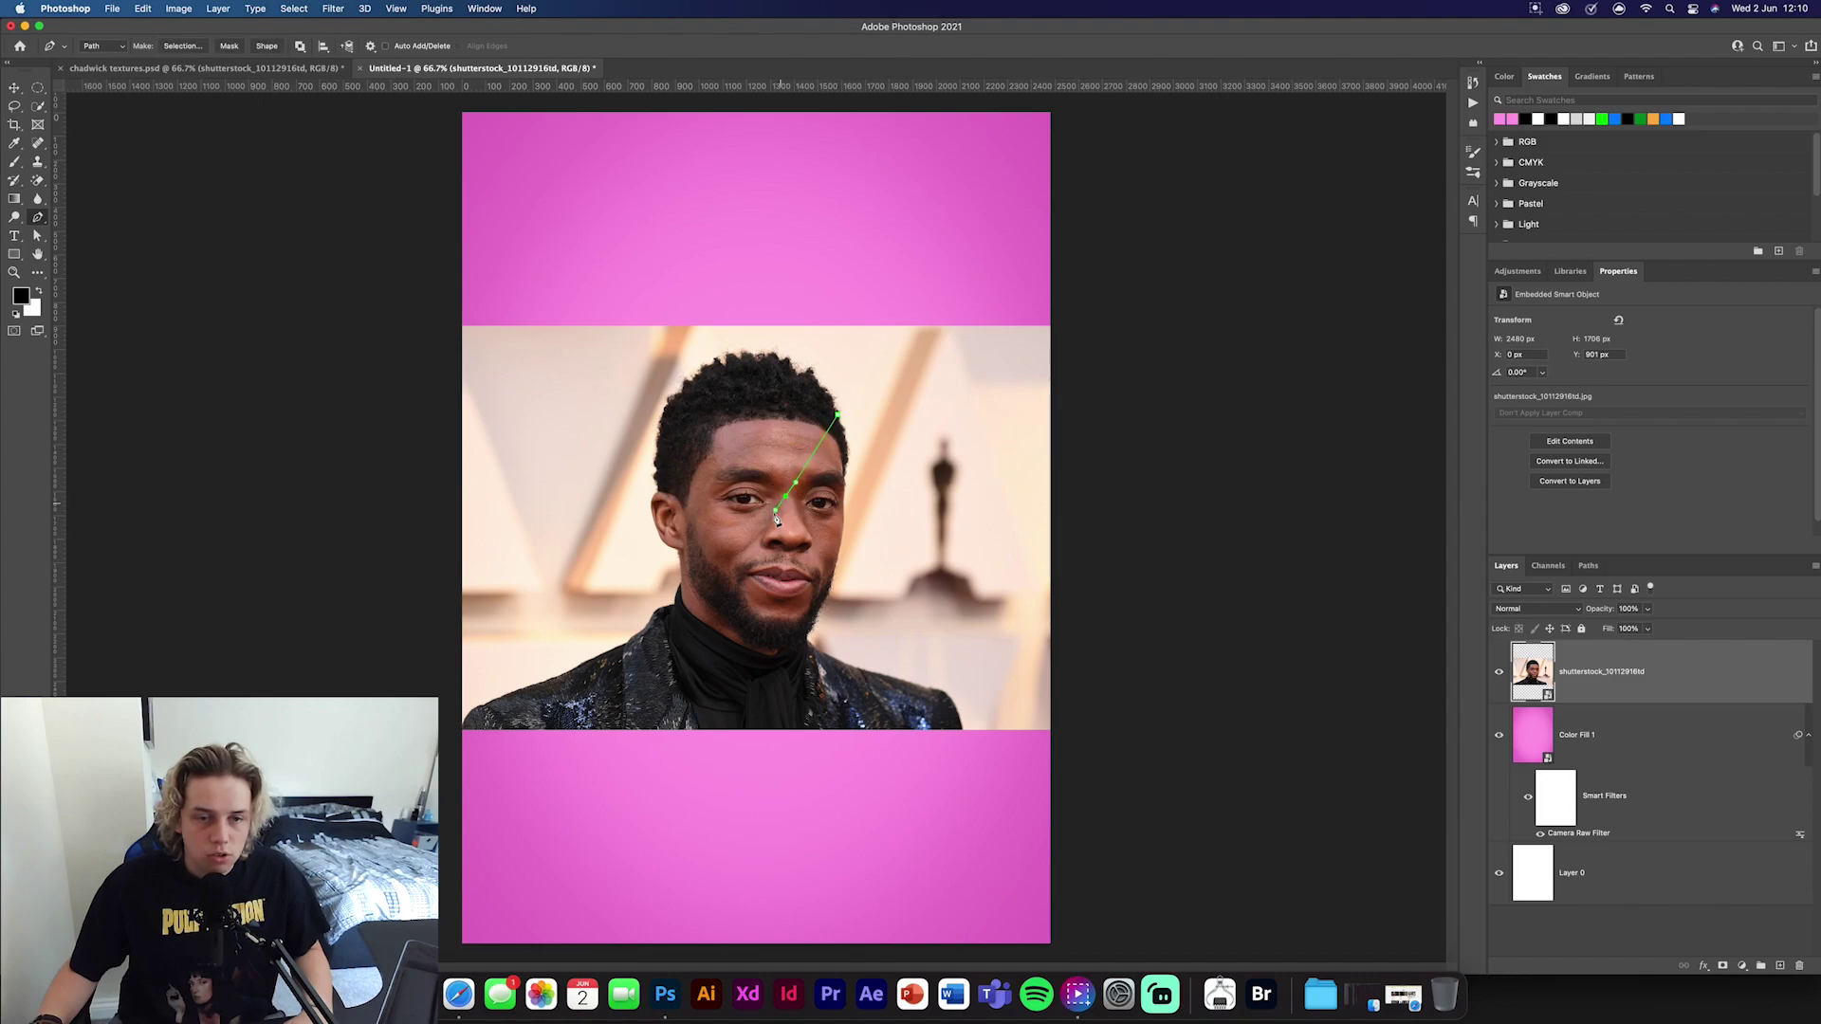
left_click_drag(709, 564, 688, 574)
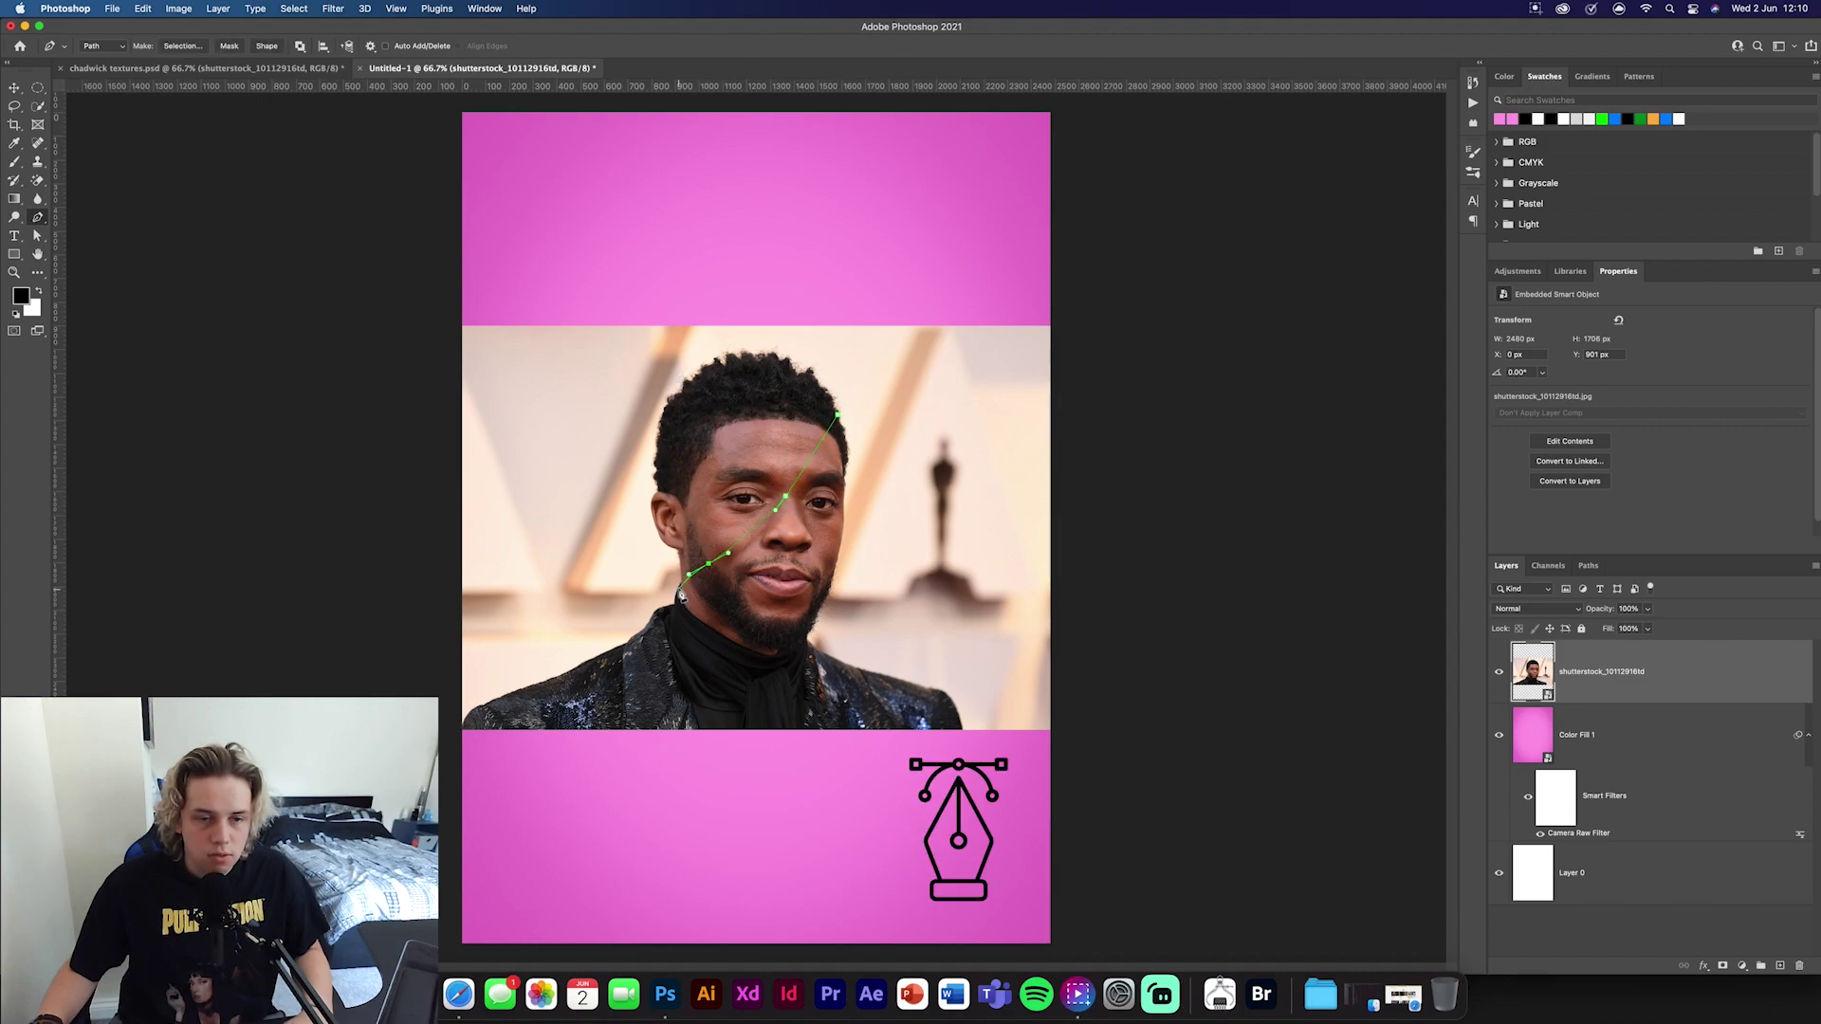
left_click(681, 596)
left_click(699, 620)
left_click(722, 633)
left_click(754, 654)
left_click(771, 655)
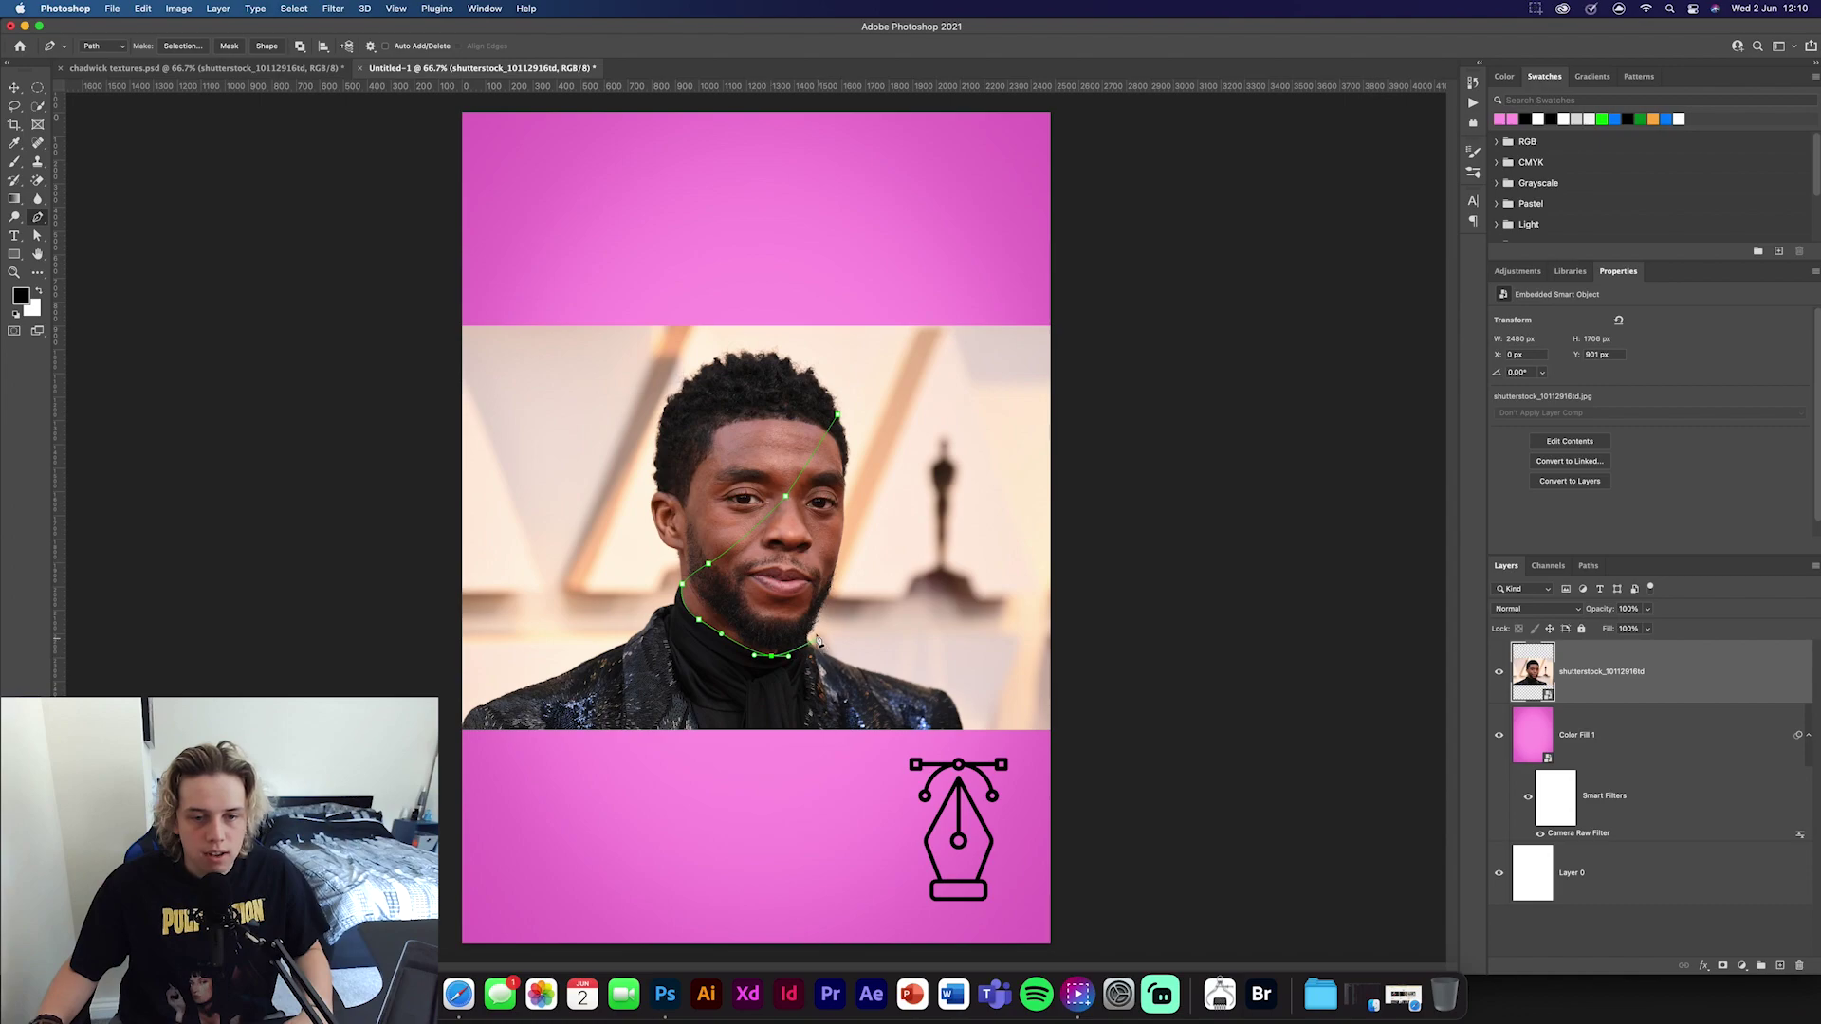
Continue the path up the right edge of the beard, cheek and hair, close it at its start, and convert it to a selection
left_click(836, 567)
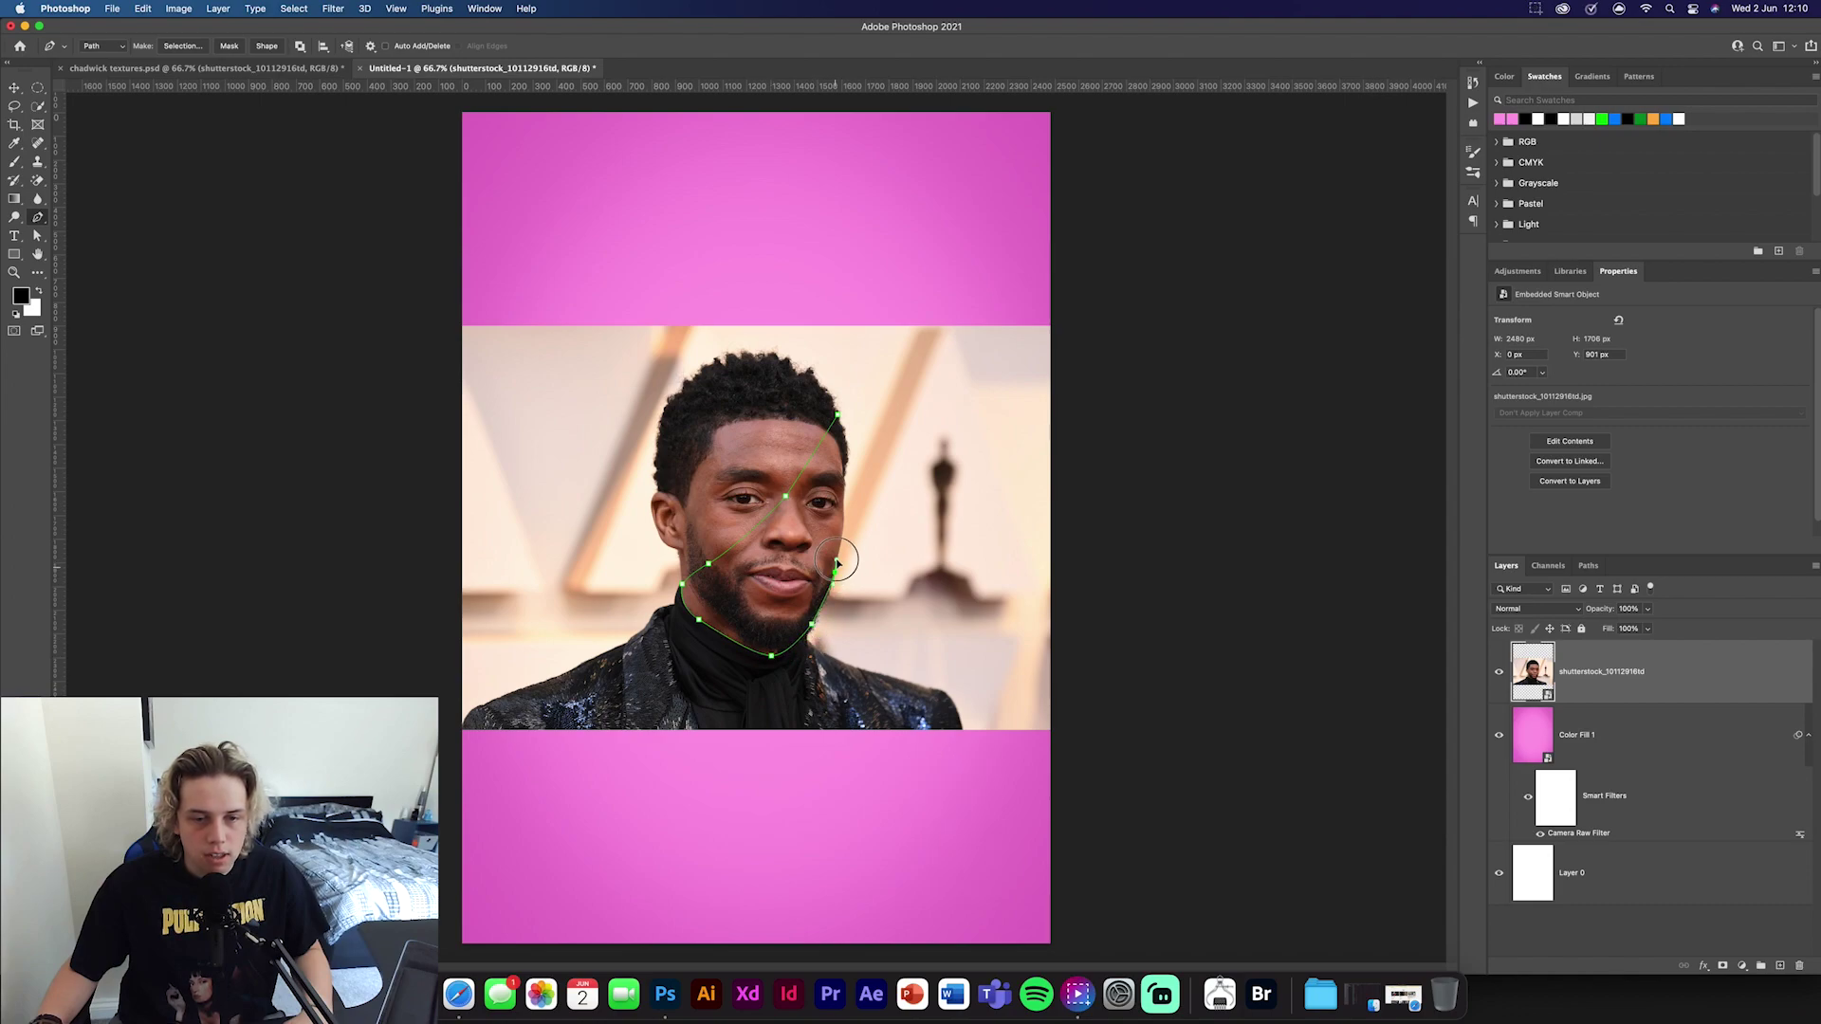
key("super+equal")
key("super+equal")
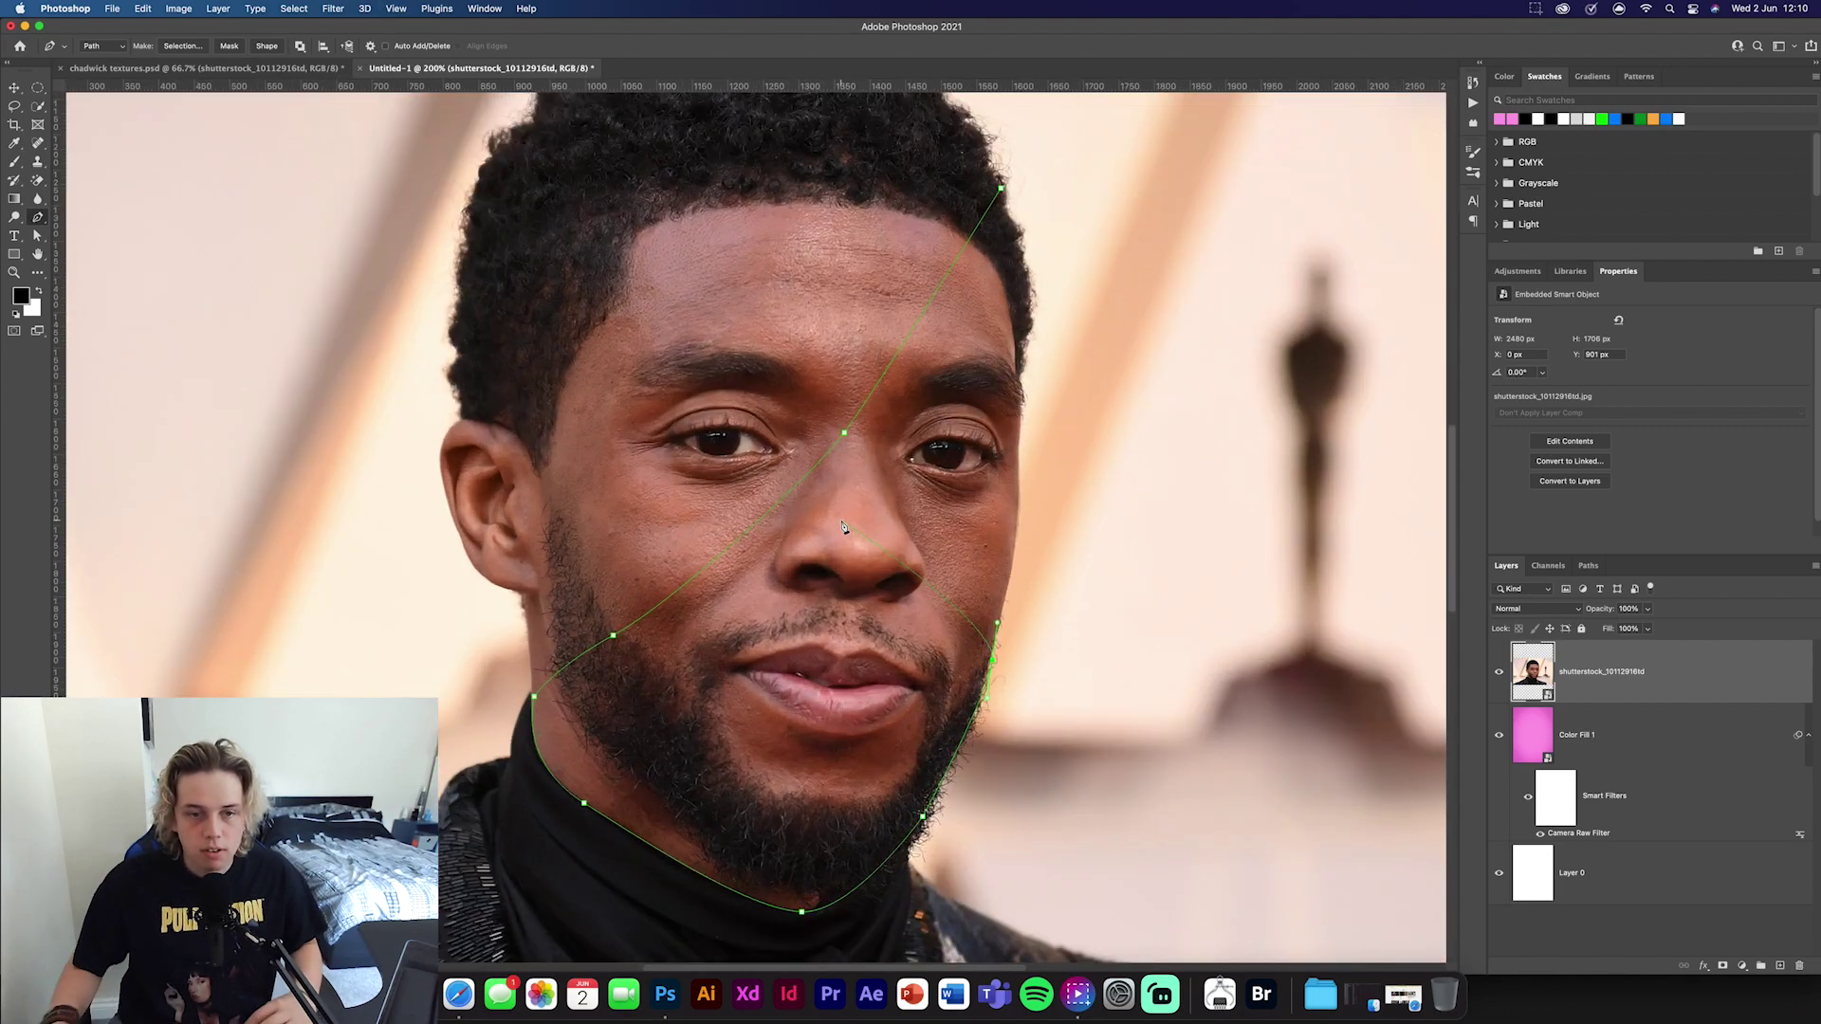
left_click(1020, 514)
left_click(1024, 396)
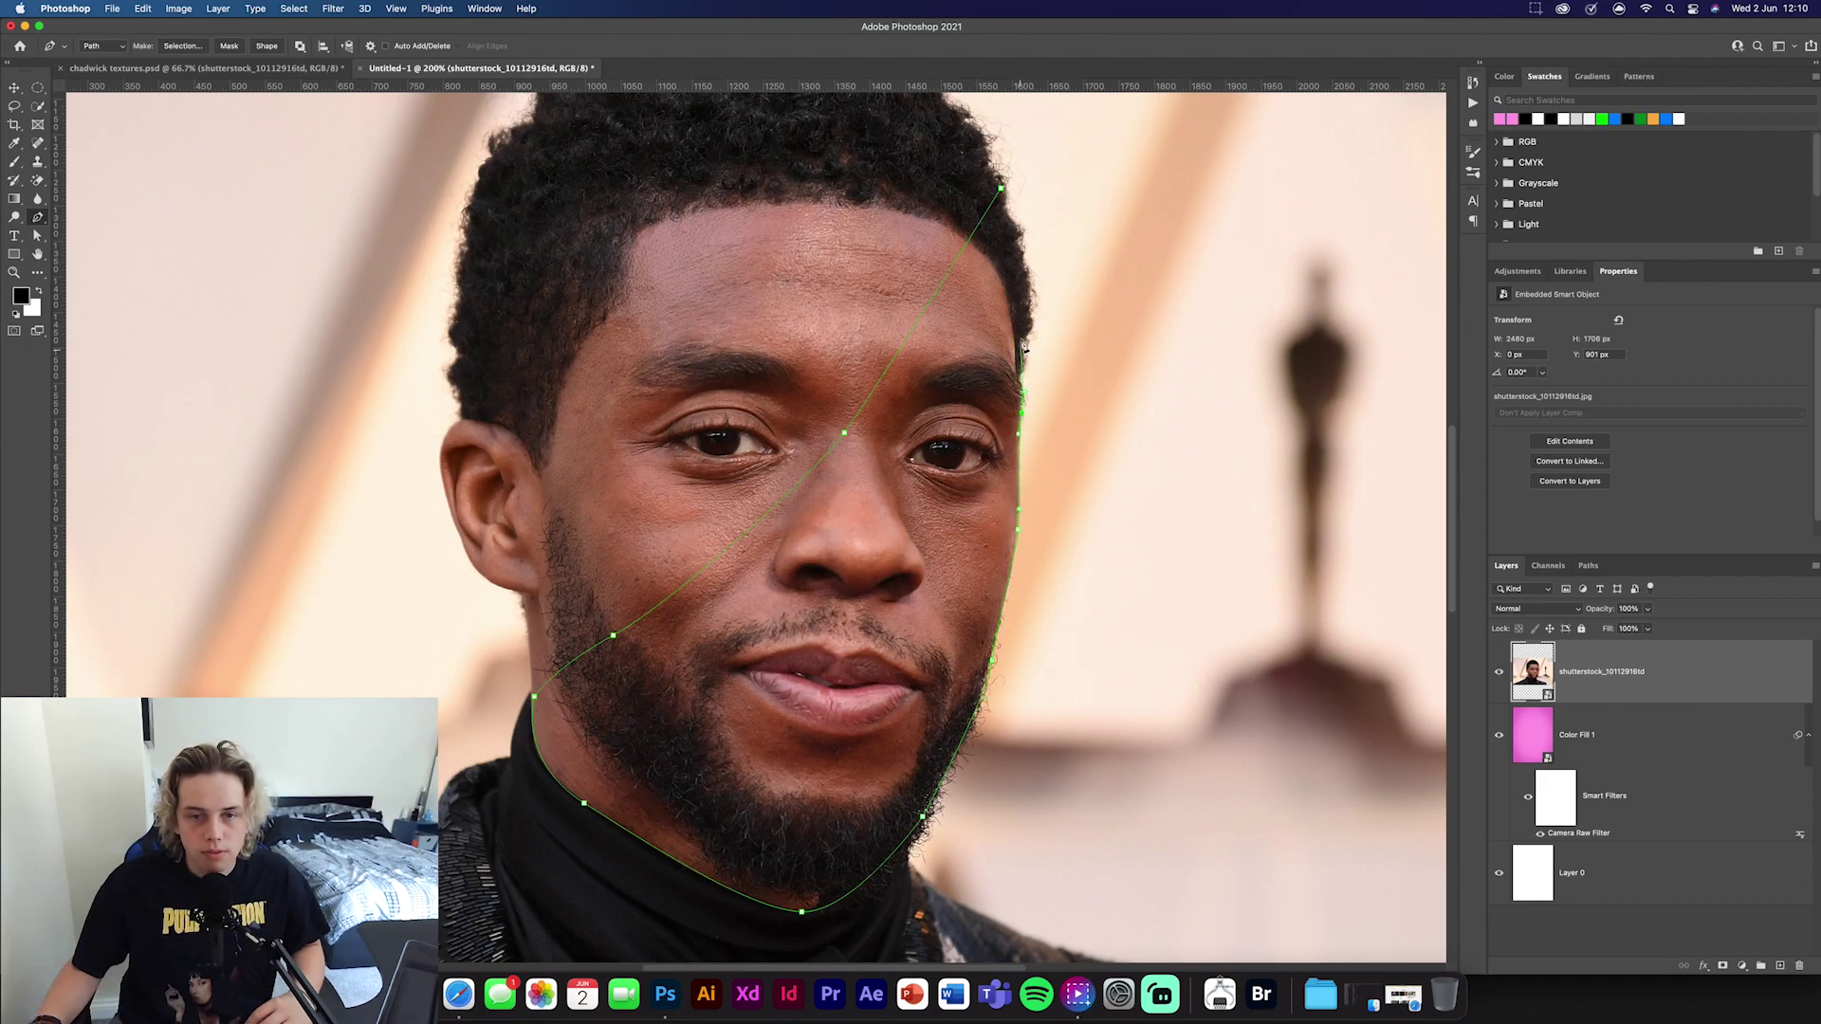
left_click(1029, 316)
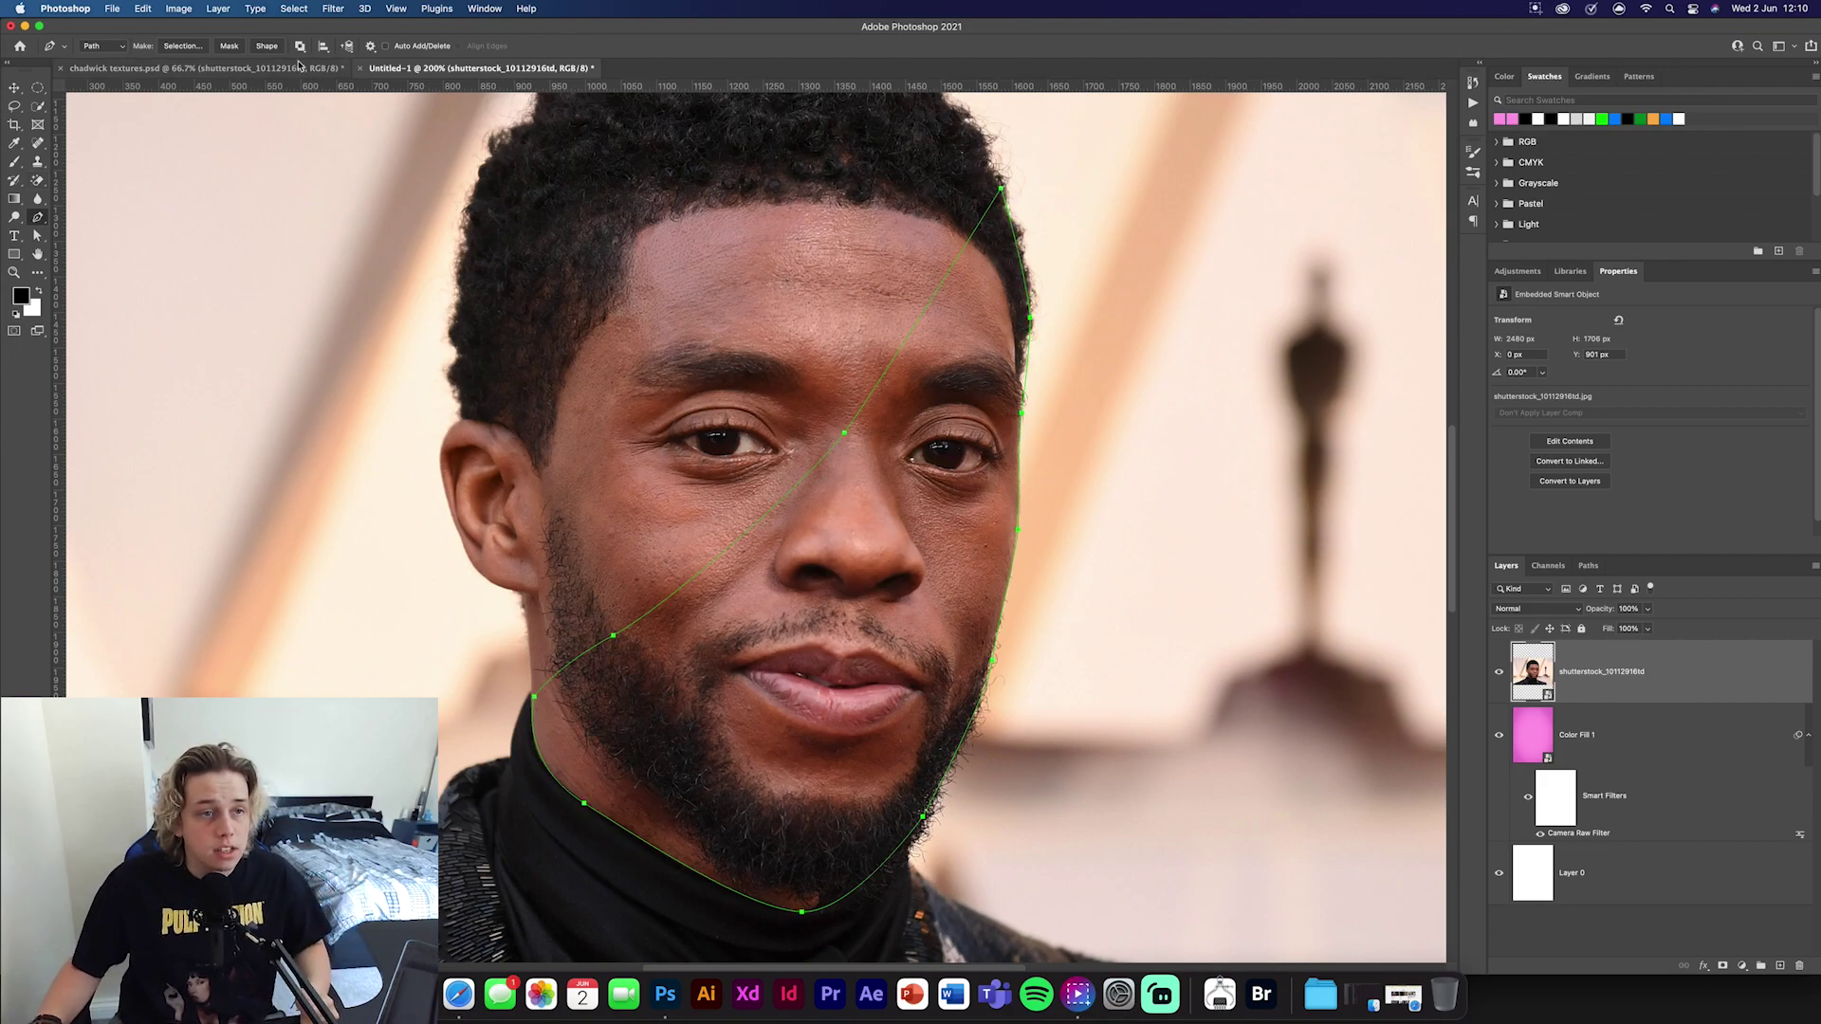
left_click(190, 49)
key("Return")
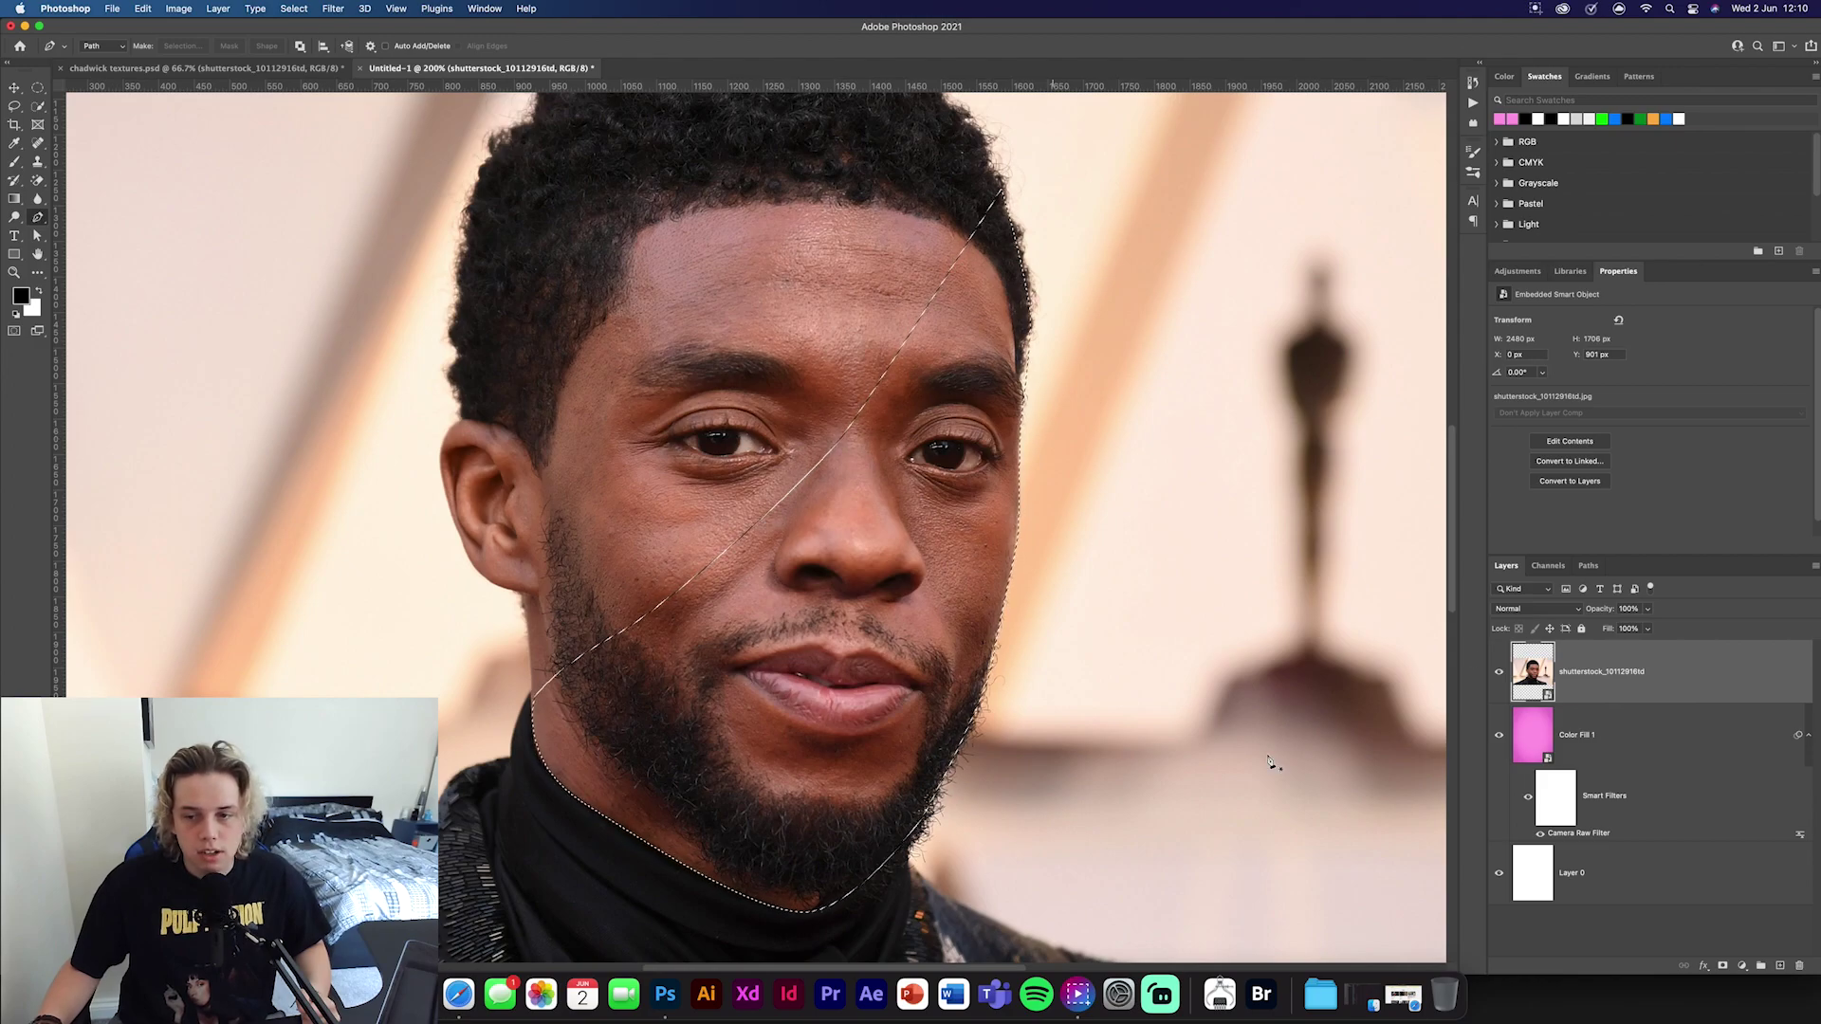
Refine the selection's beard and hair edges in Select and Mask with the Refine Edge Brush and a Shift Edge of -14%
key("w")
left_click(499, 46)
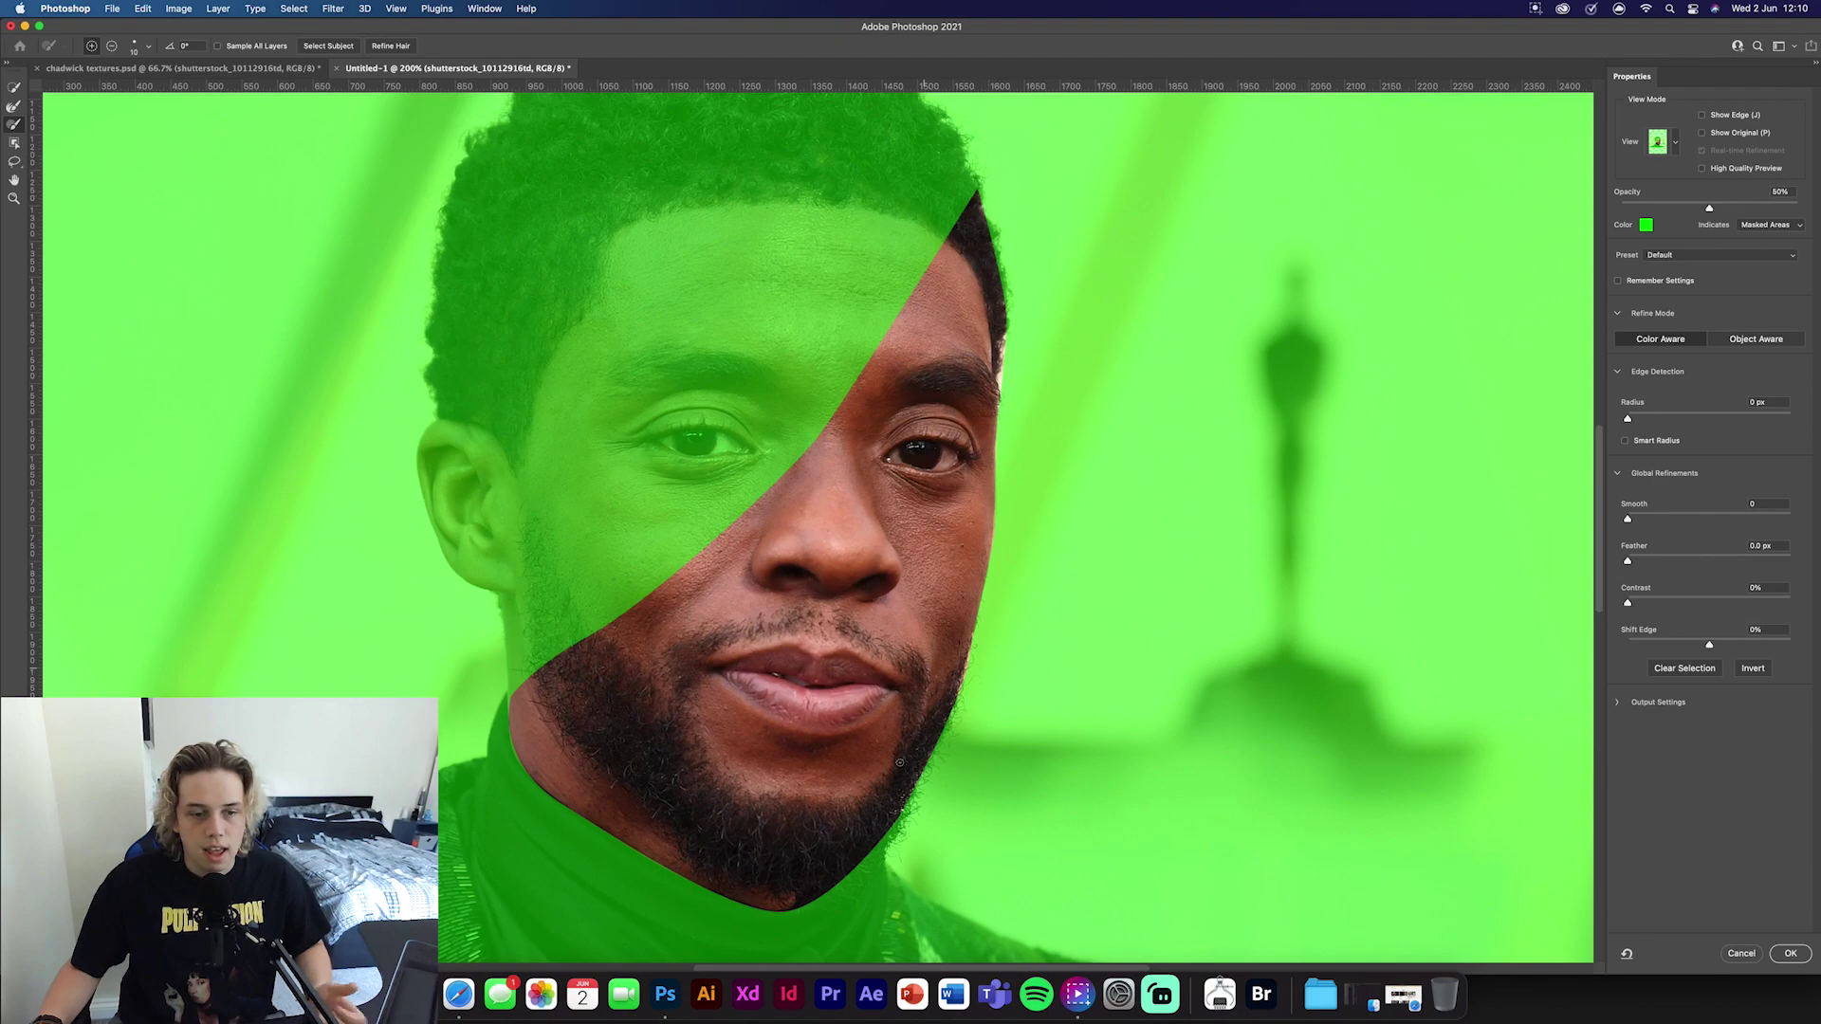
left_click(13, 107)
mouse_move(954, 716)
left_mouse_down()
mouse_move(892, 844)
mouse_move(854, 865)
left_mouse_up()
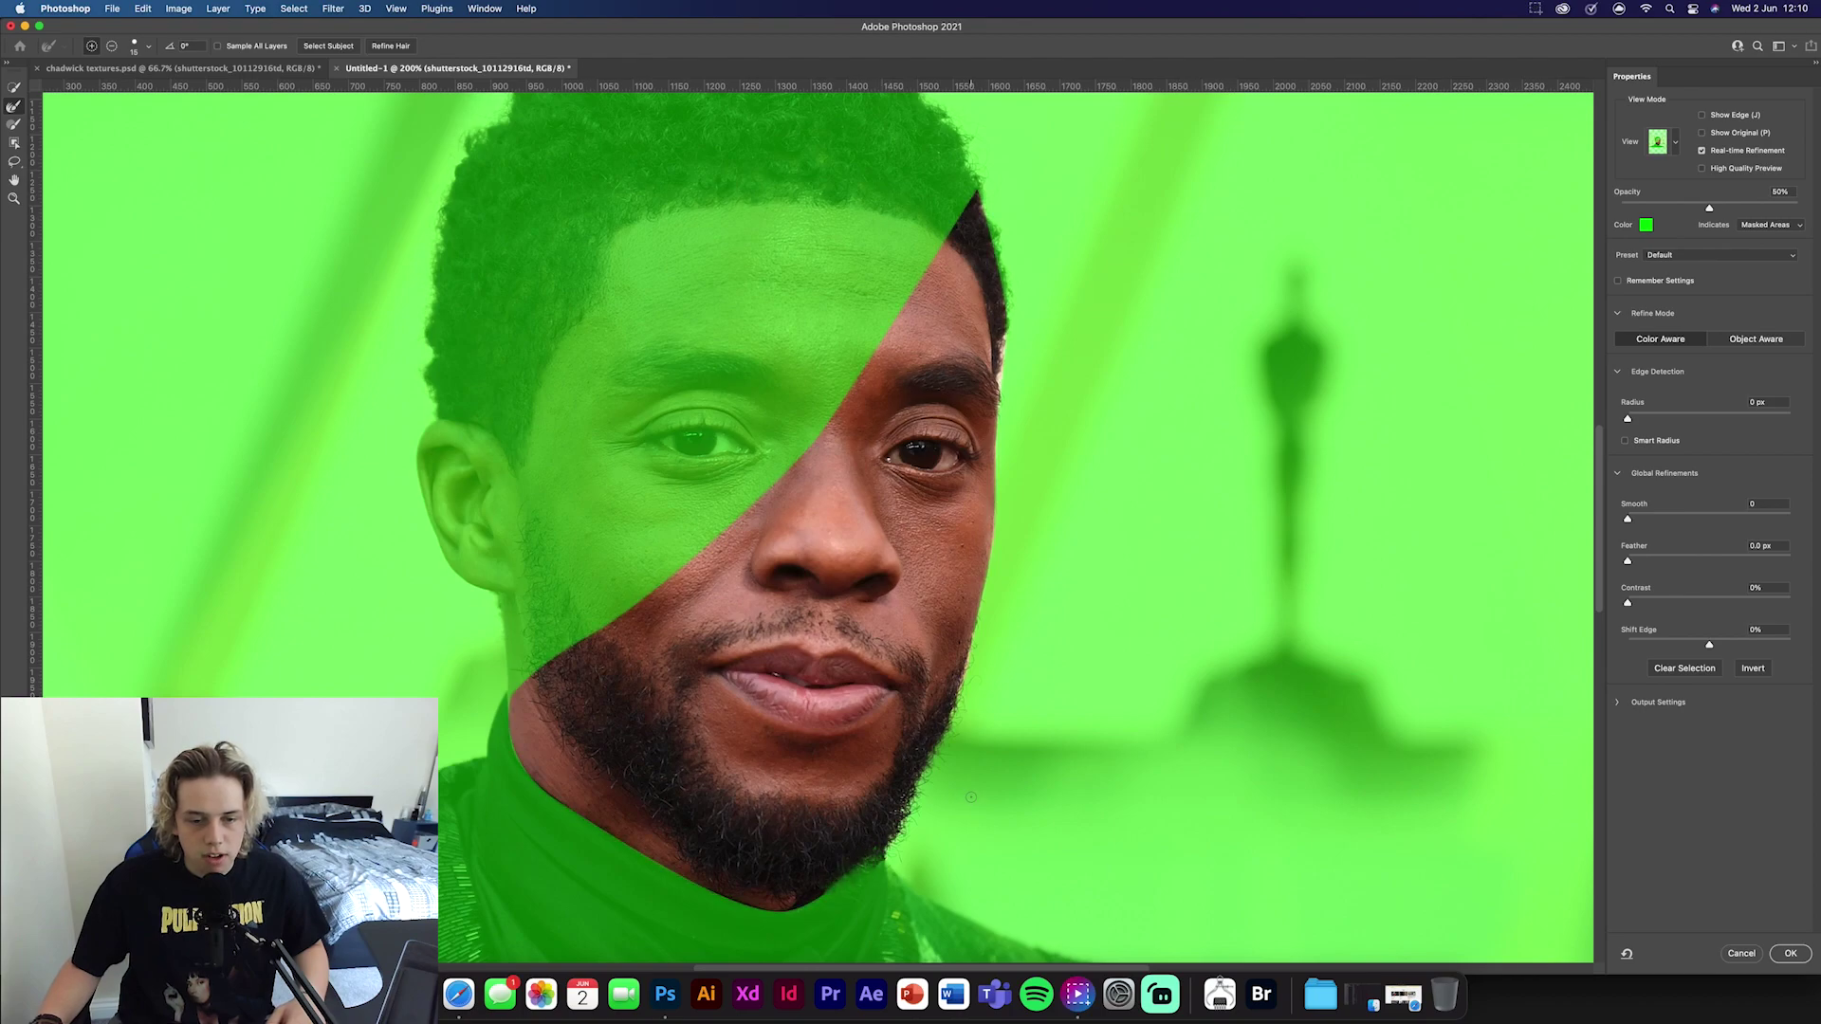
mouse_move(1003, 339)
left_mouse_down()
mouse_move(993, 239)
mouse_move(963, 193)
left_mouse_up()
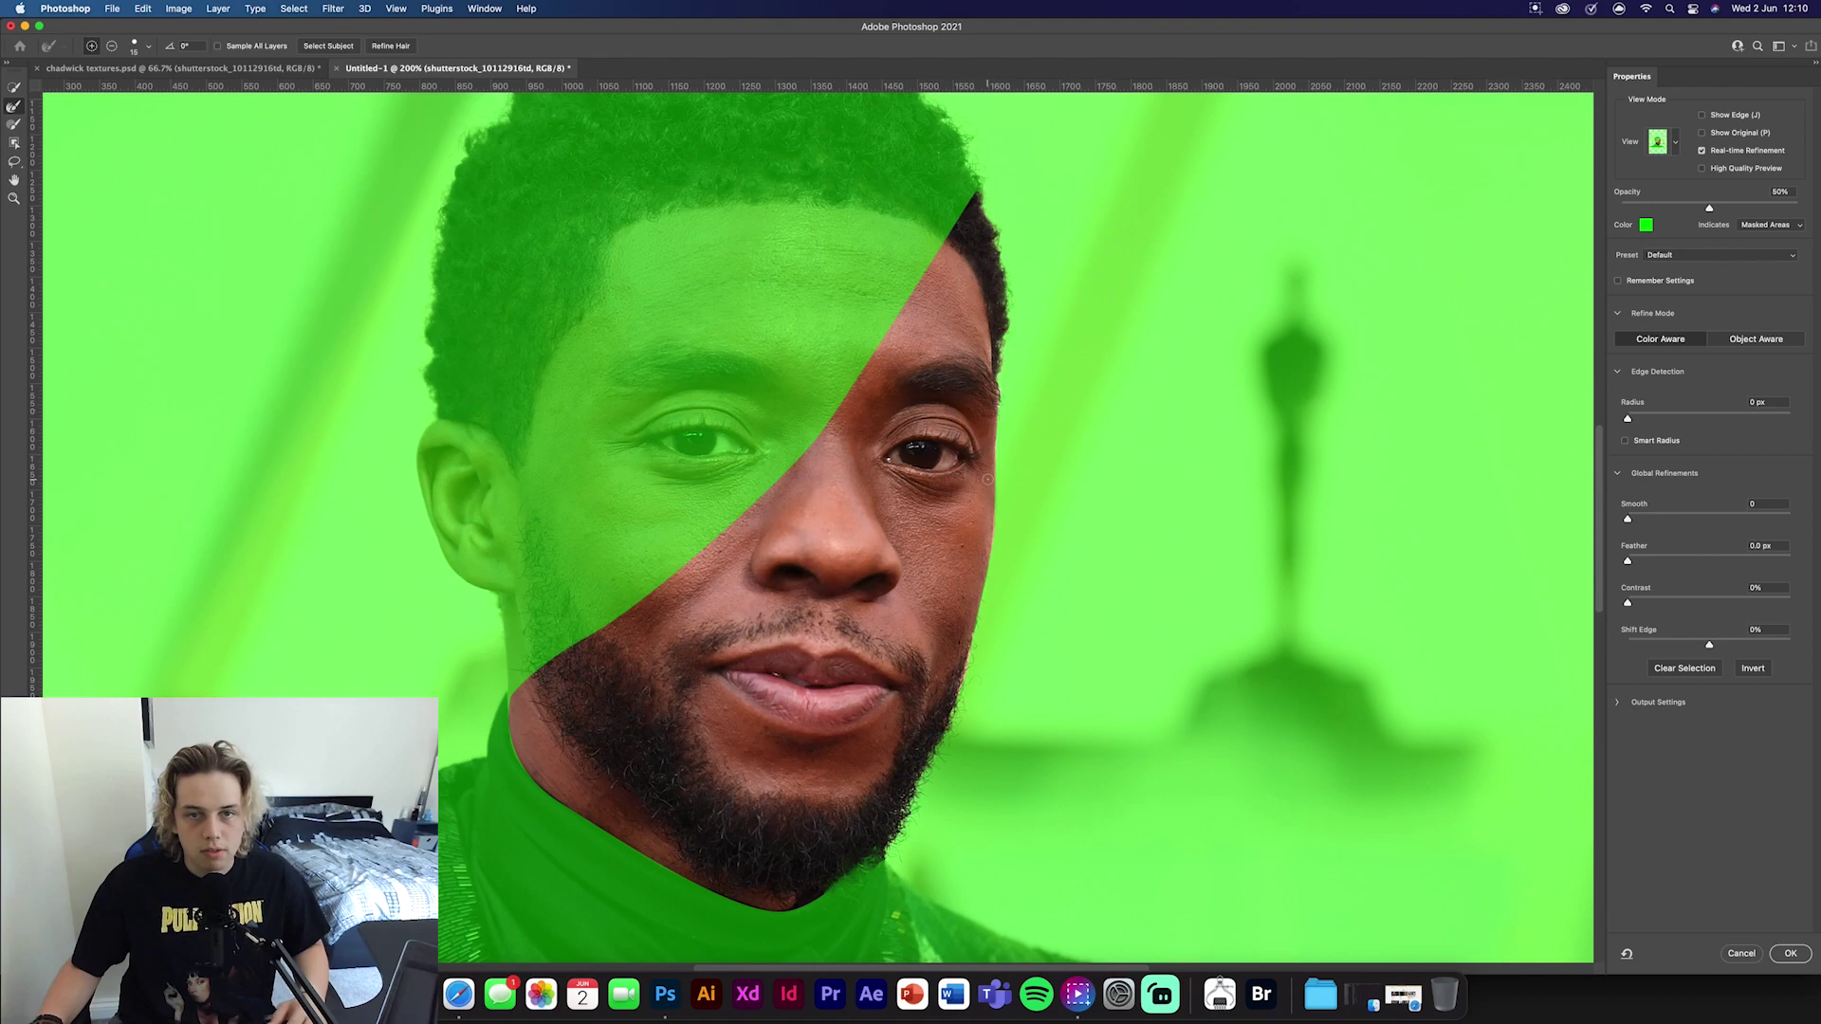
left_click_drag(1709, 644, 1699, 644)
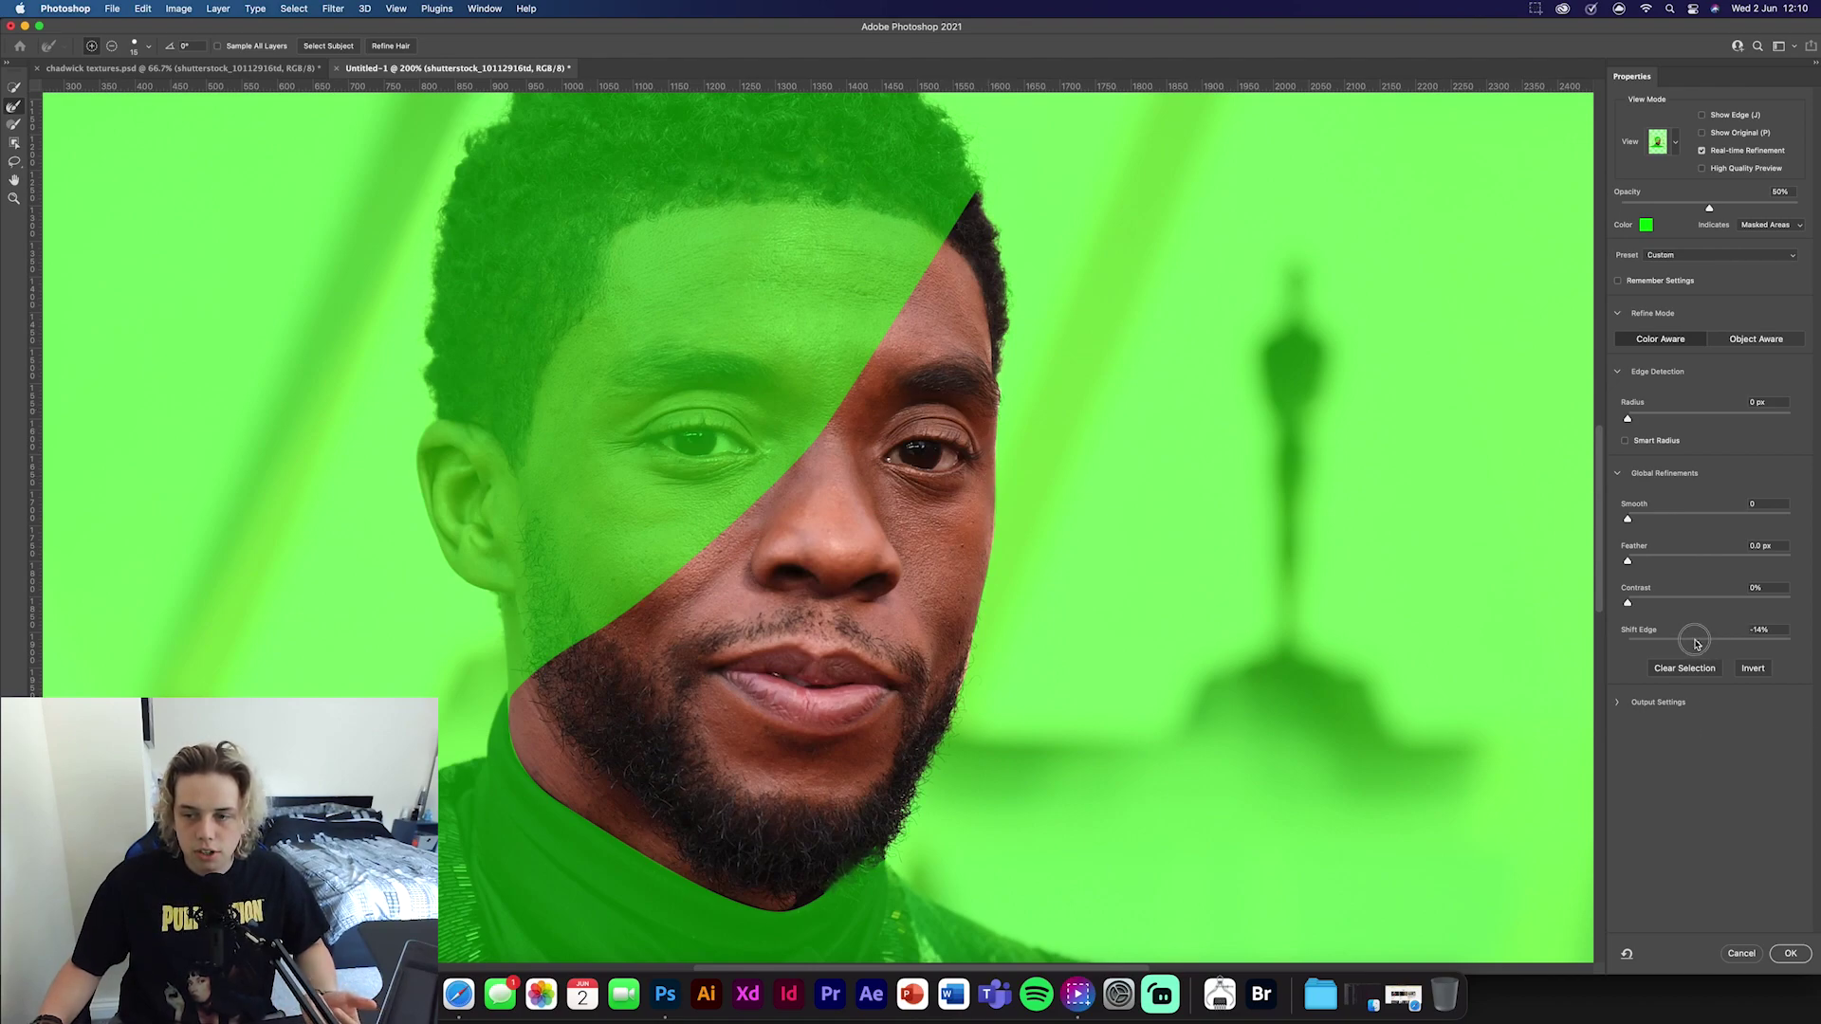
left_click(1790, 953)
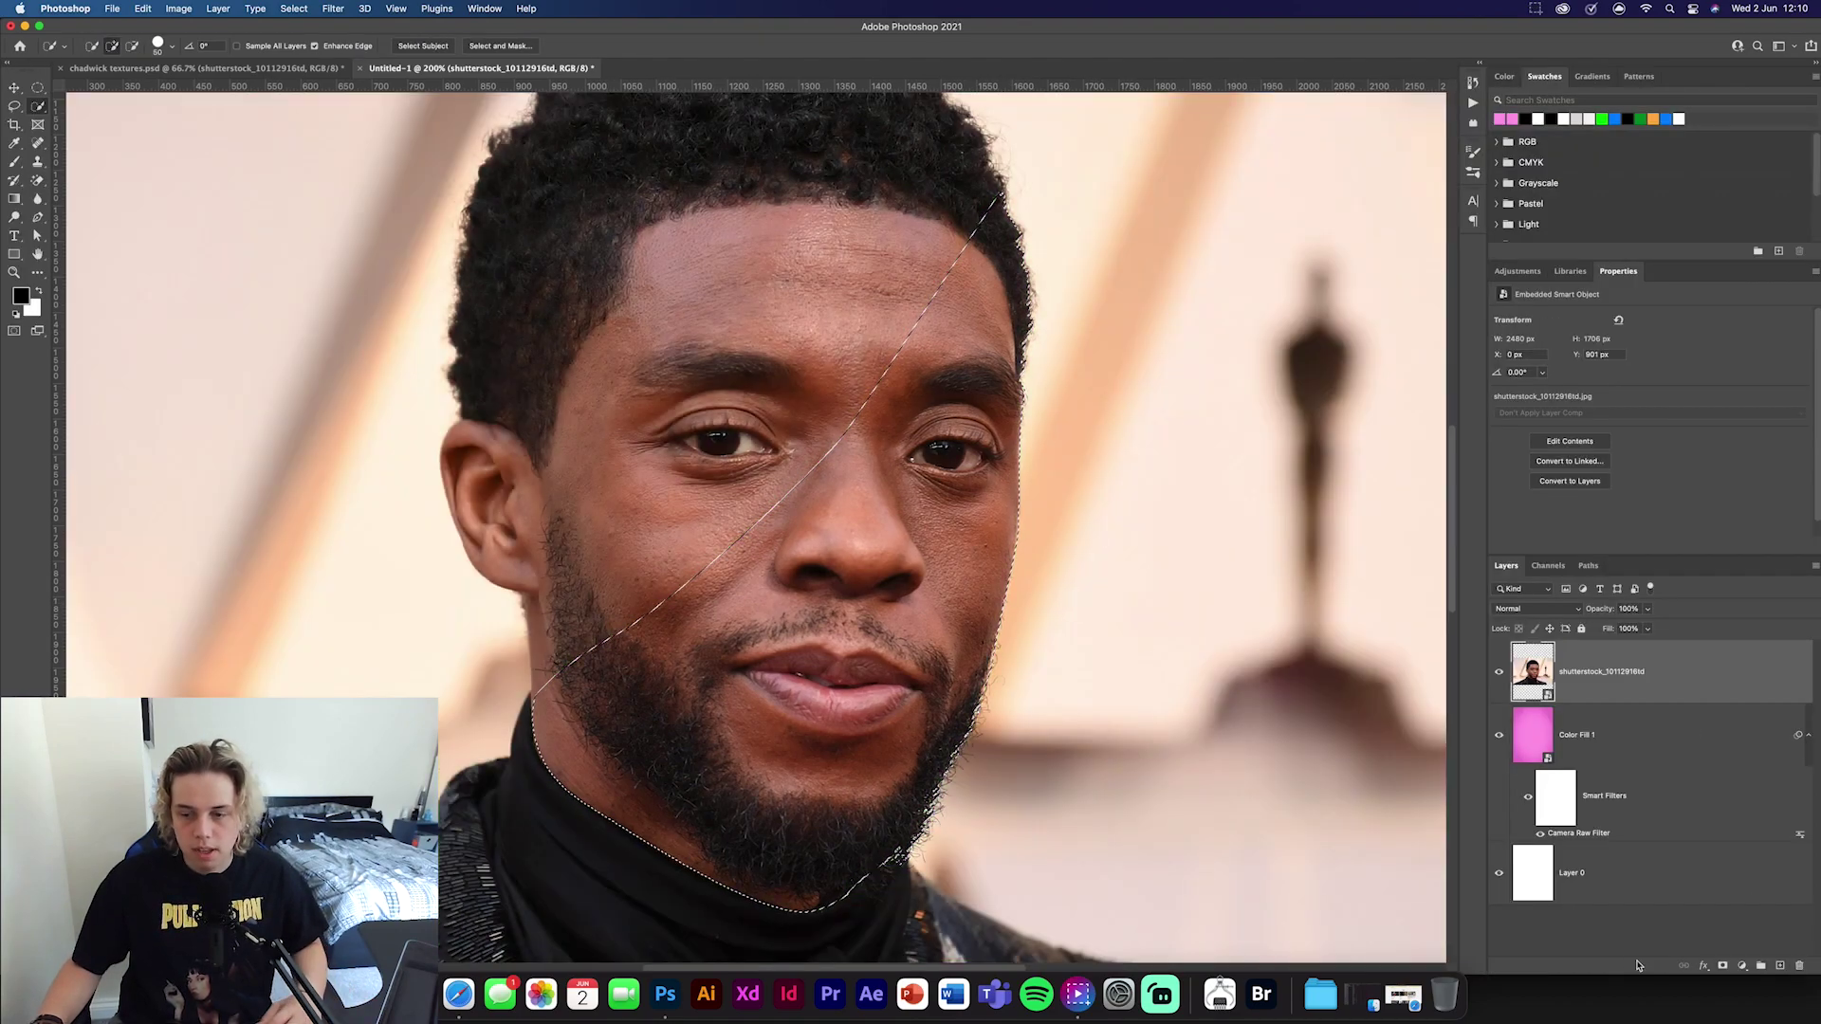
Mask the portrait to the selection, and rasterize the layer with its mask applied so only the face piece remains
key("super+0")
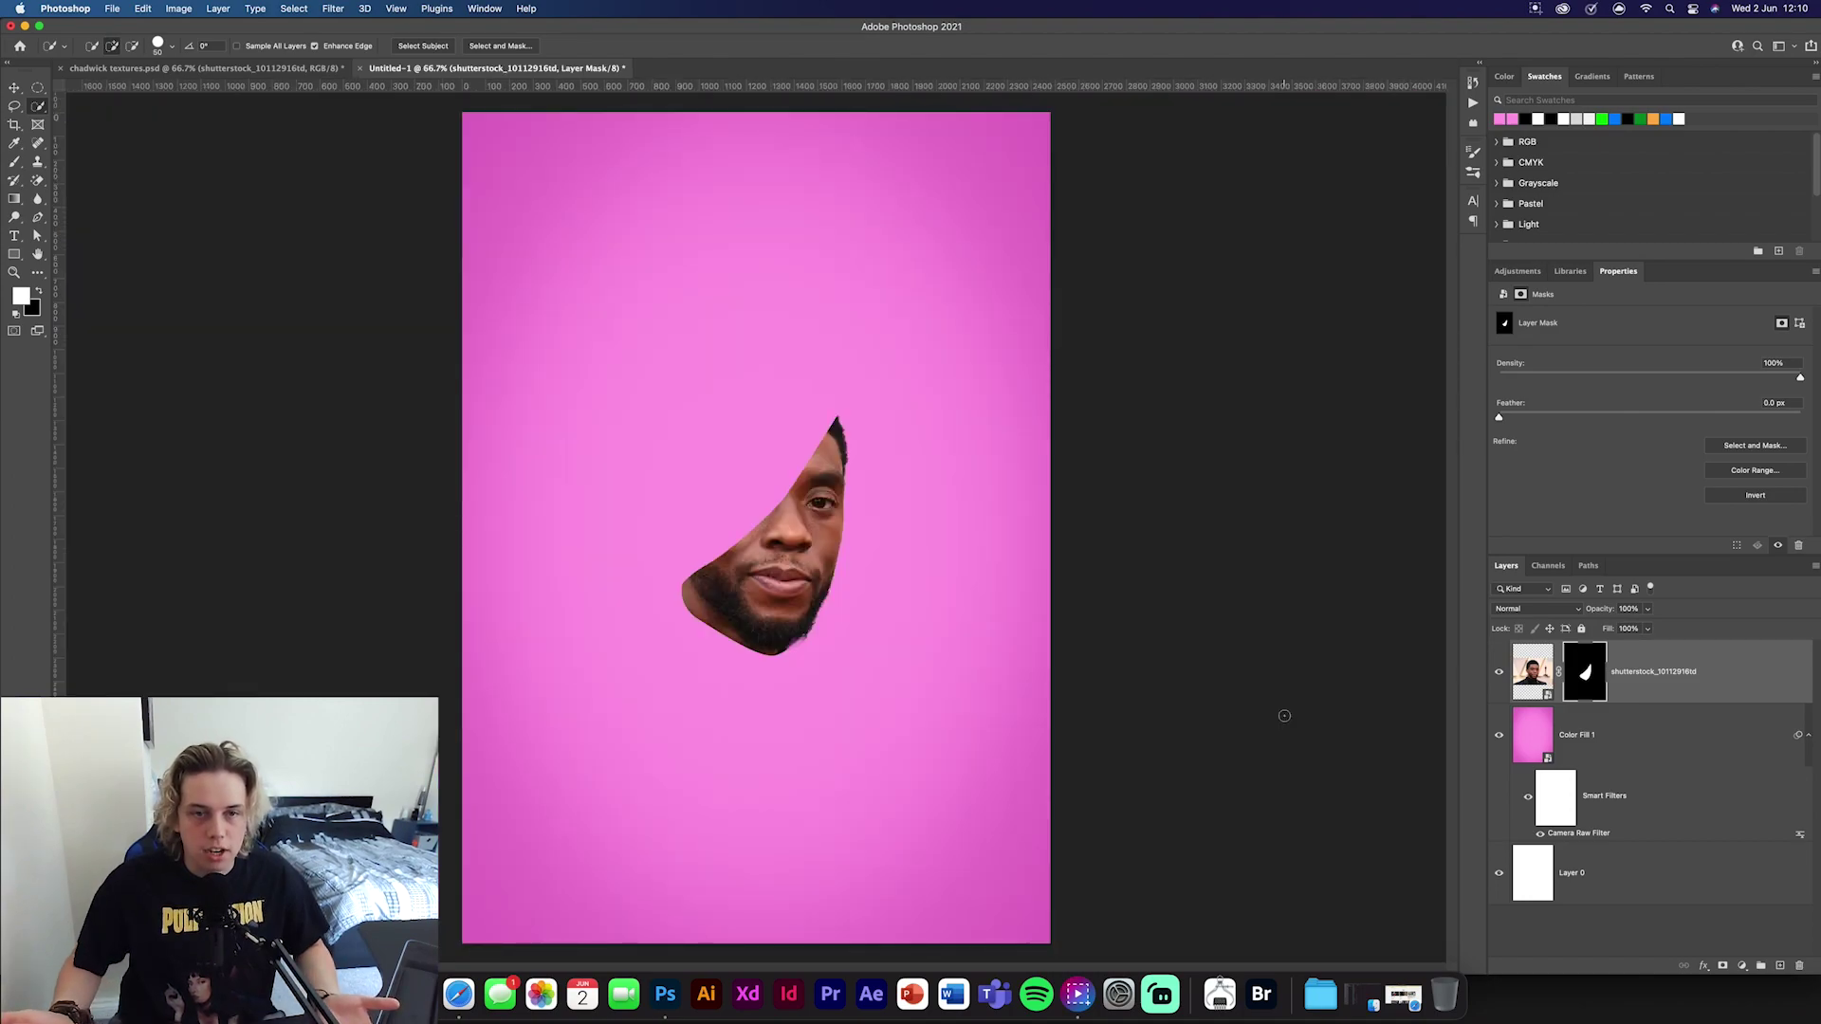
right_click(1643, 686)
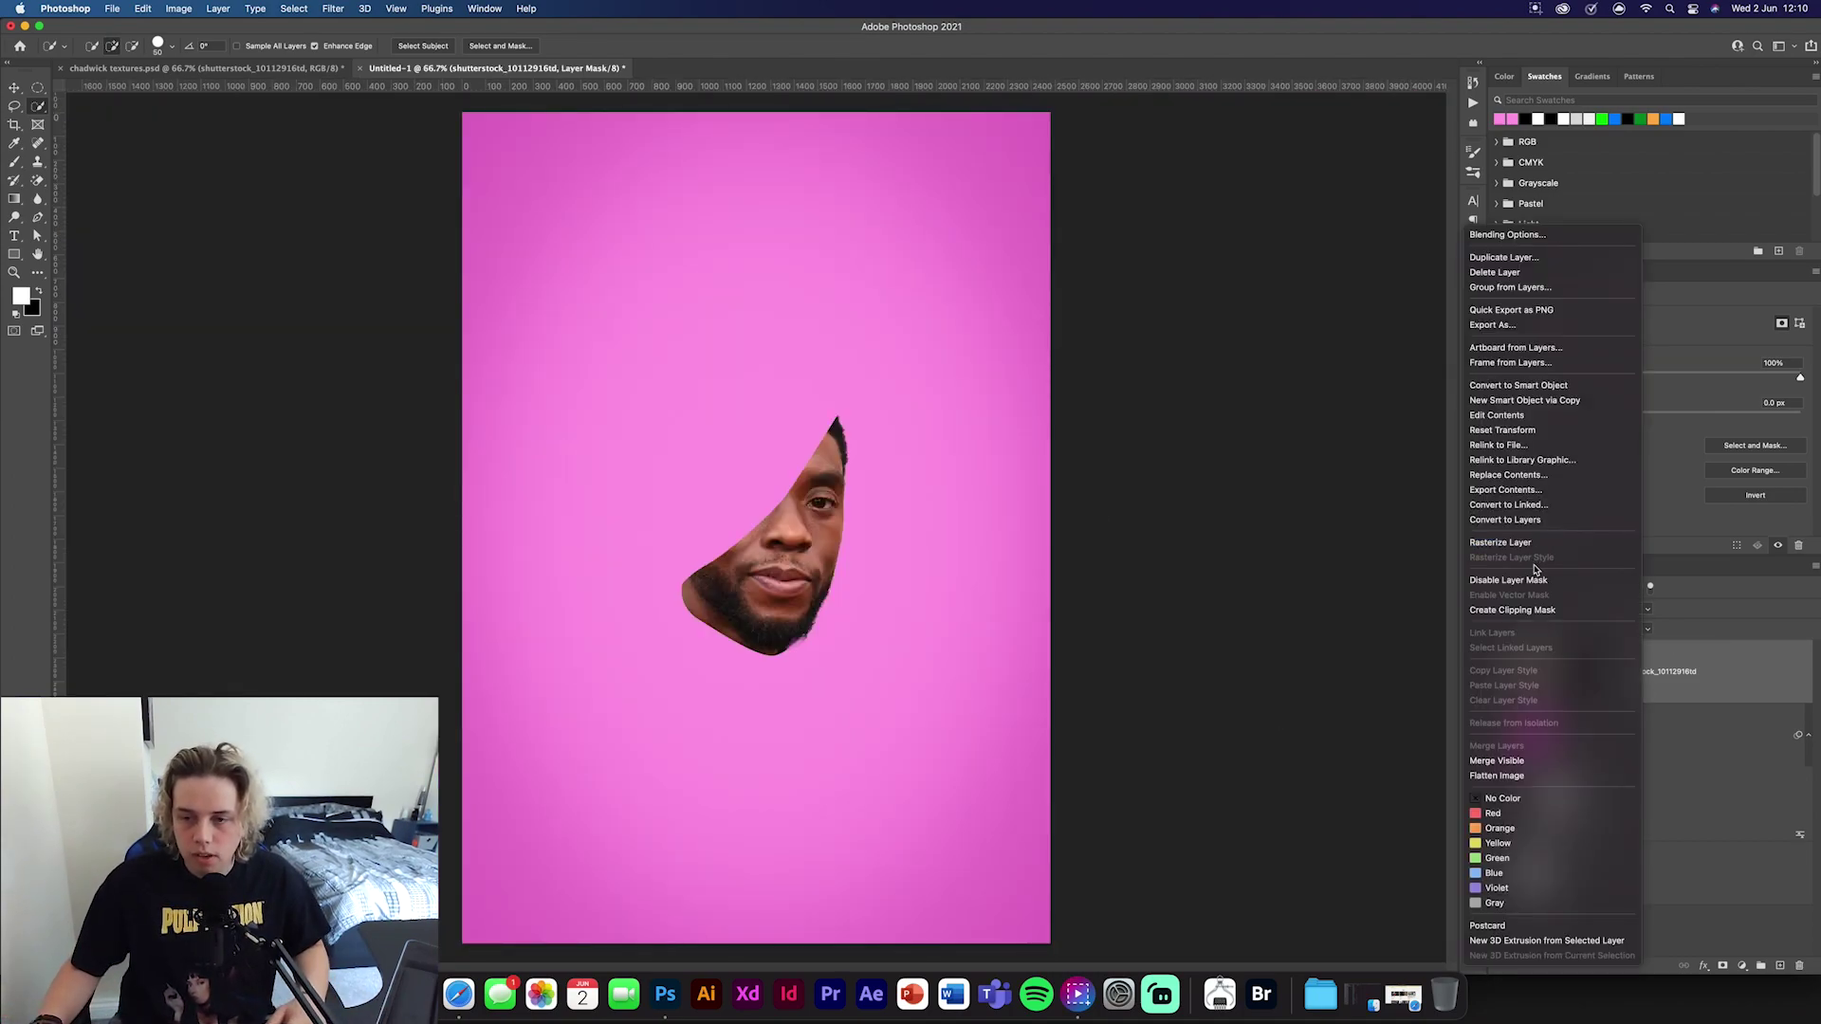
left_click(1517, 542)
right_click(1570, 671)
left_click(1594, 723)
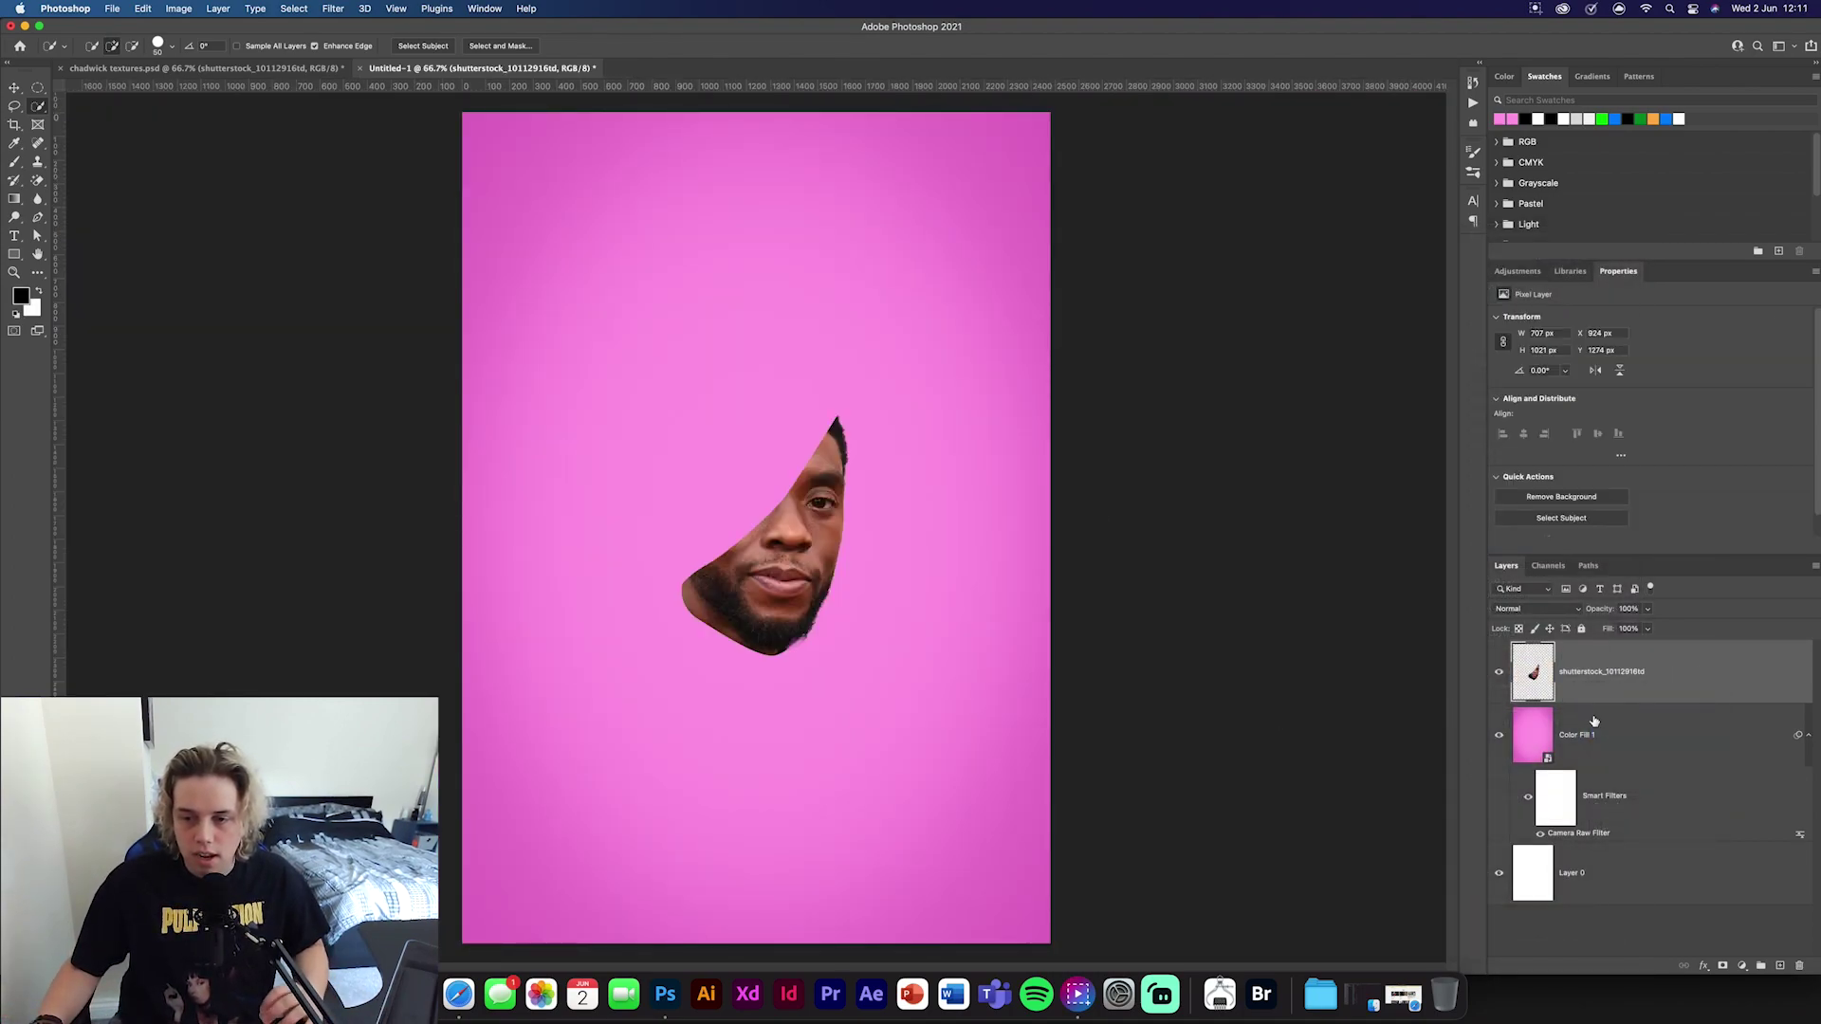
Sharpen the face piece with a duplicate layer filtered with High Pass and blended in Soft Light mode
right_click(1590, 690)
left_click(1579, 747)
key("super+j")
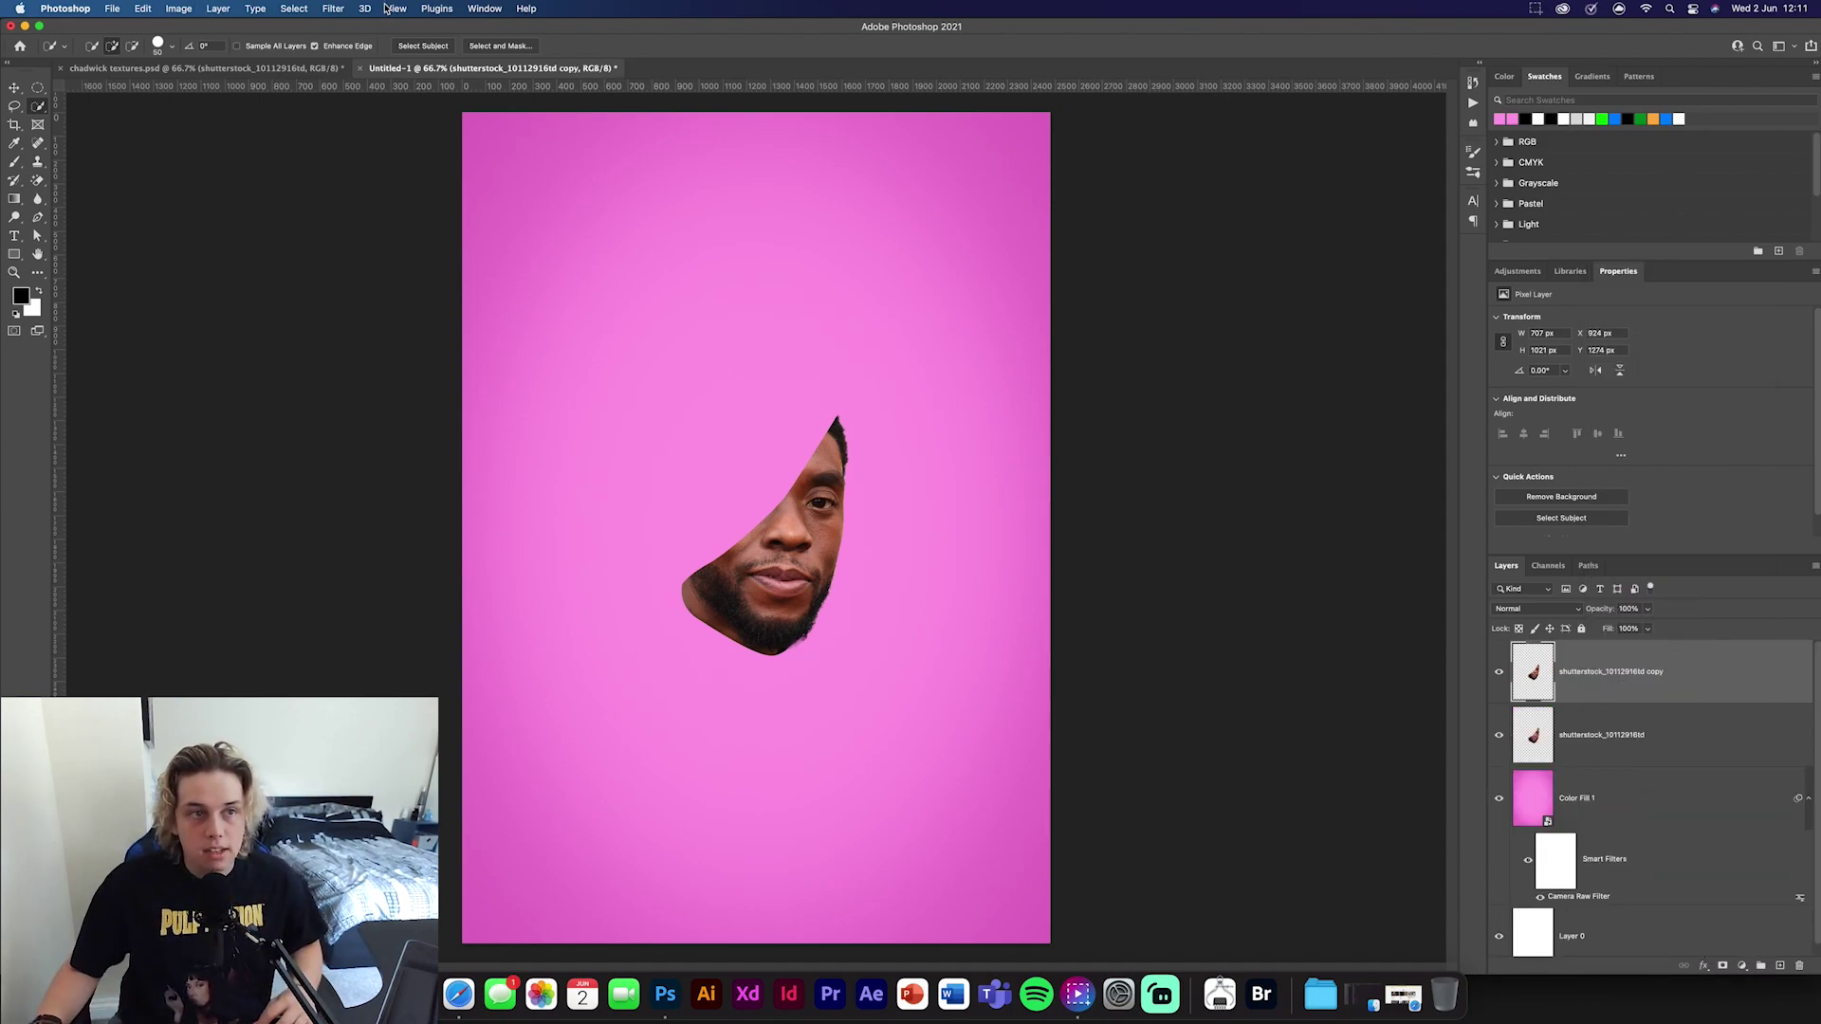
left_click(333, 9)
mouse_move(360, 298)
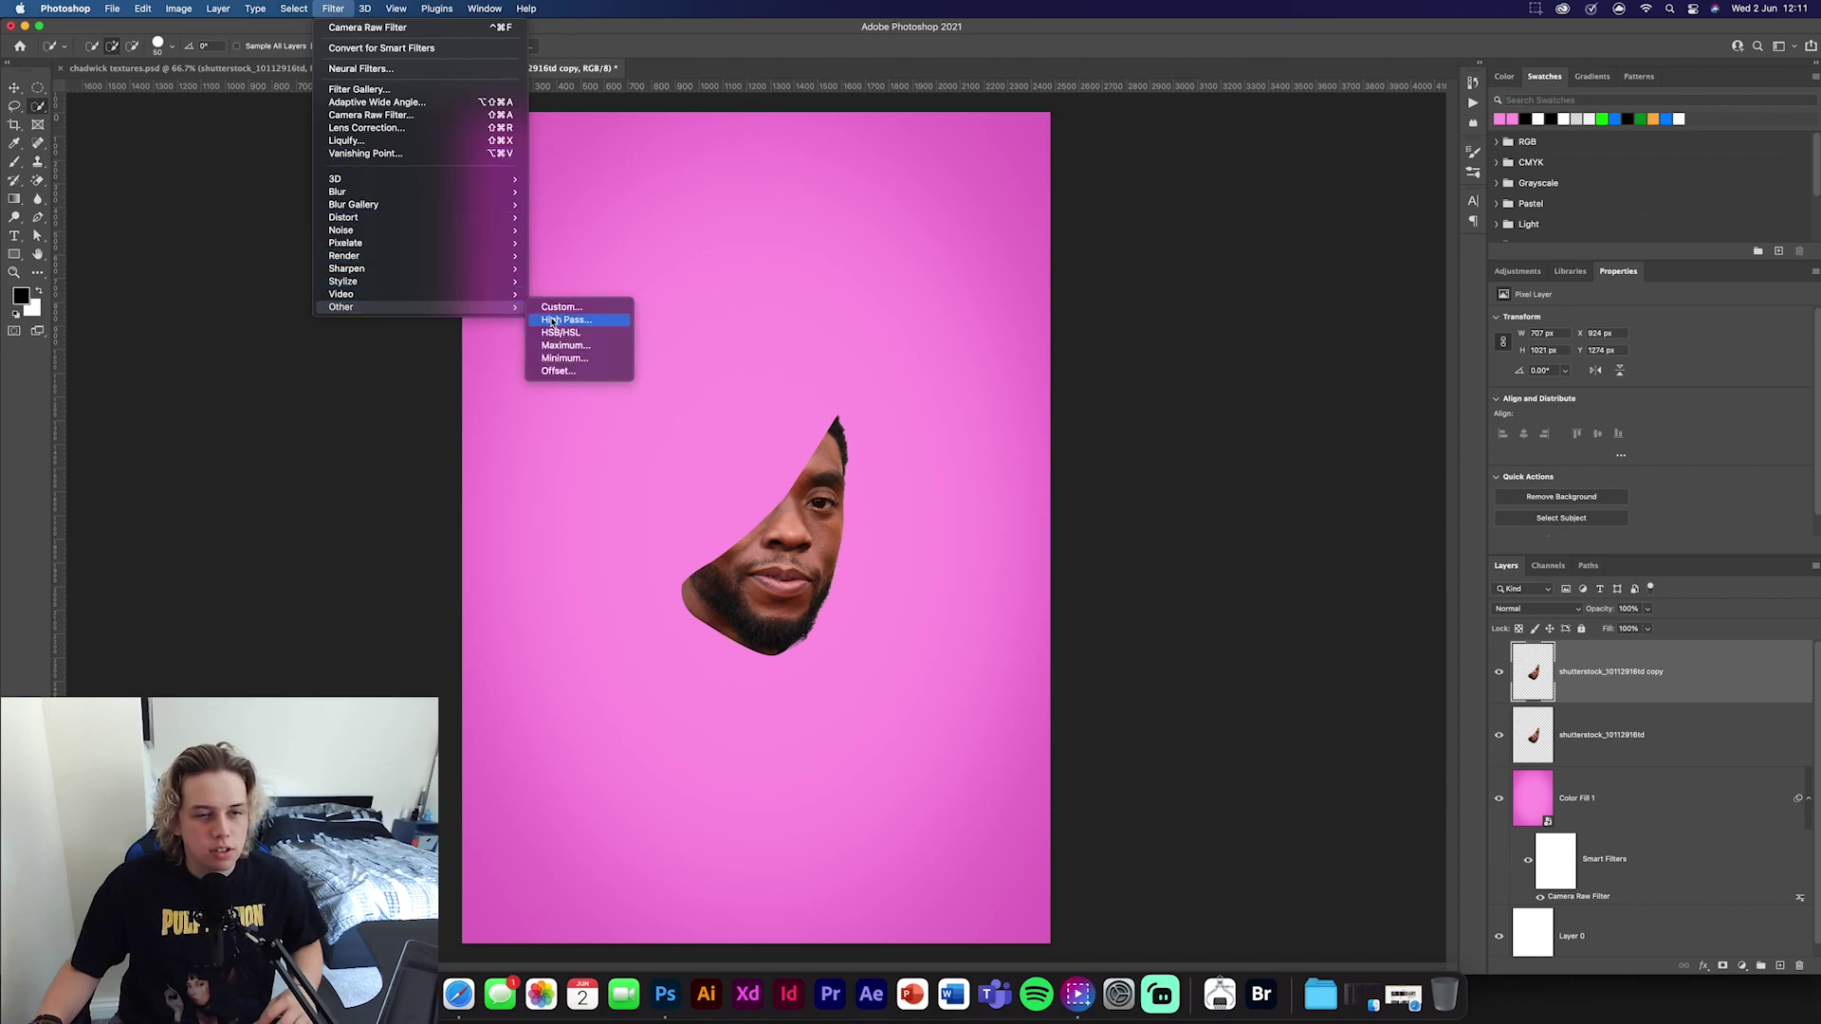
left_click(559, 323)
left_click(993, 282)
left_click(1563, 610)
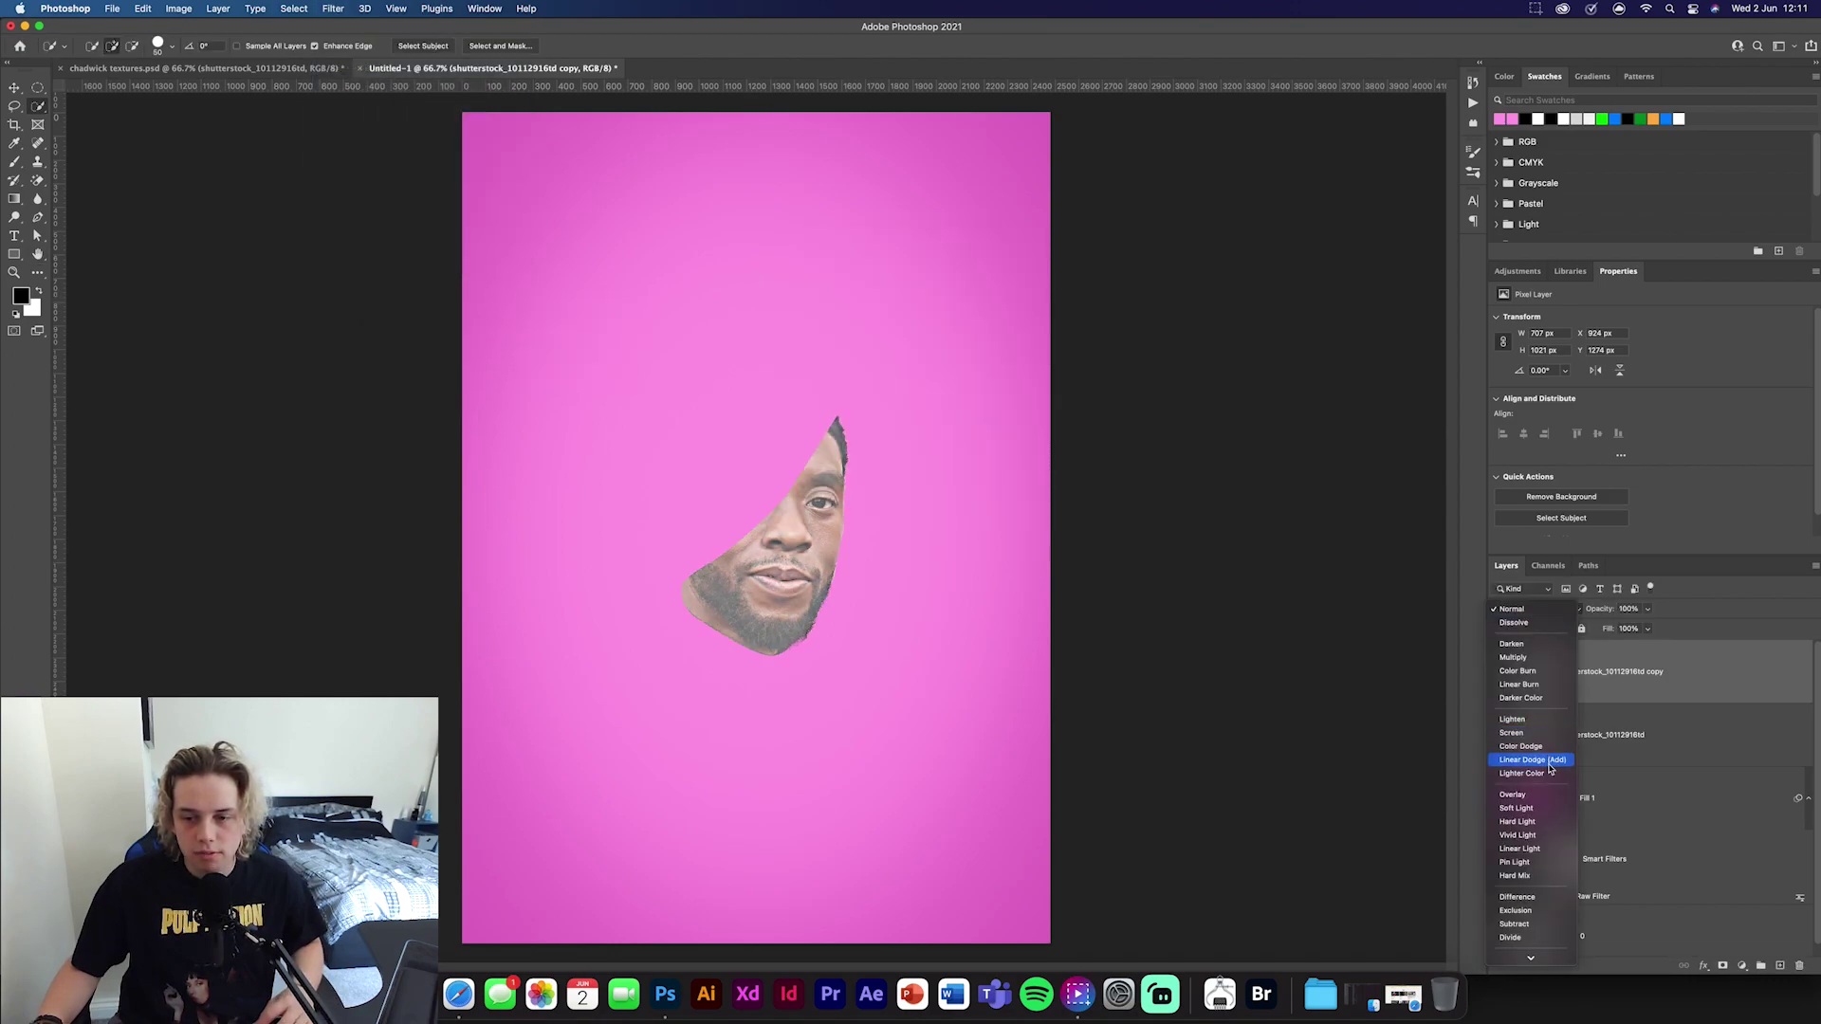
left_click(1532, 811)
Merge the High Pass copy and the original face piece into one layer
left_click(1650, 734, "shift")
right_click(1671, 725)
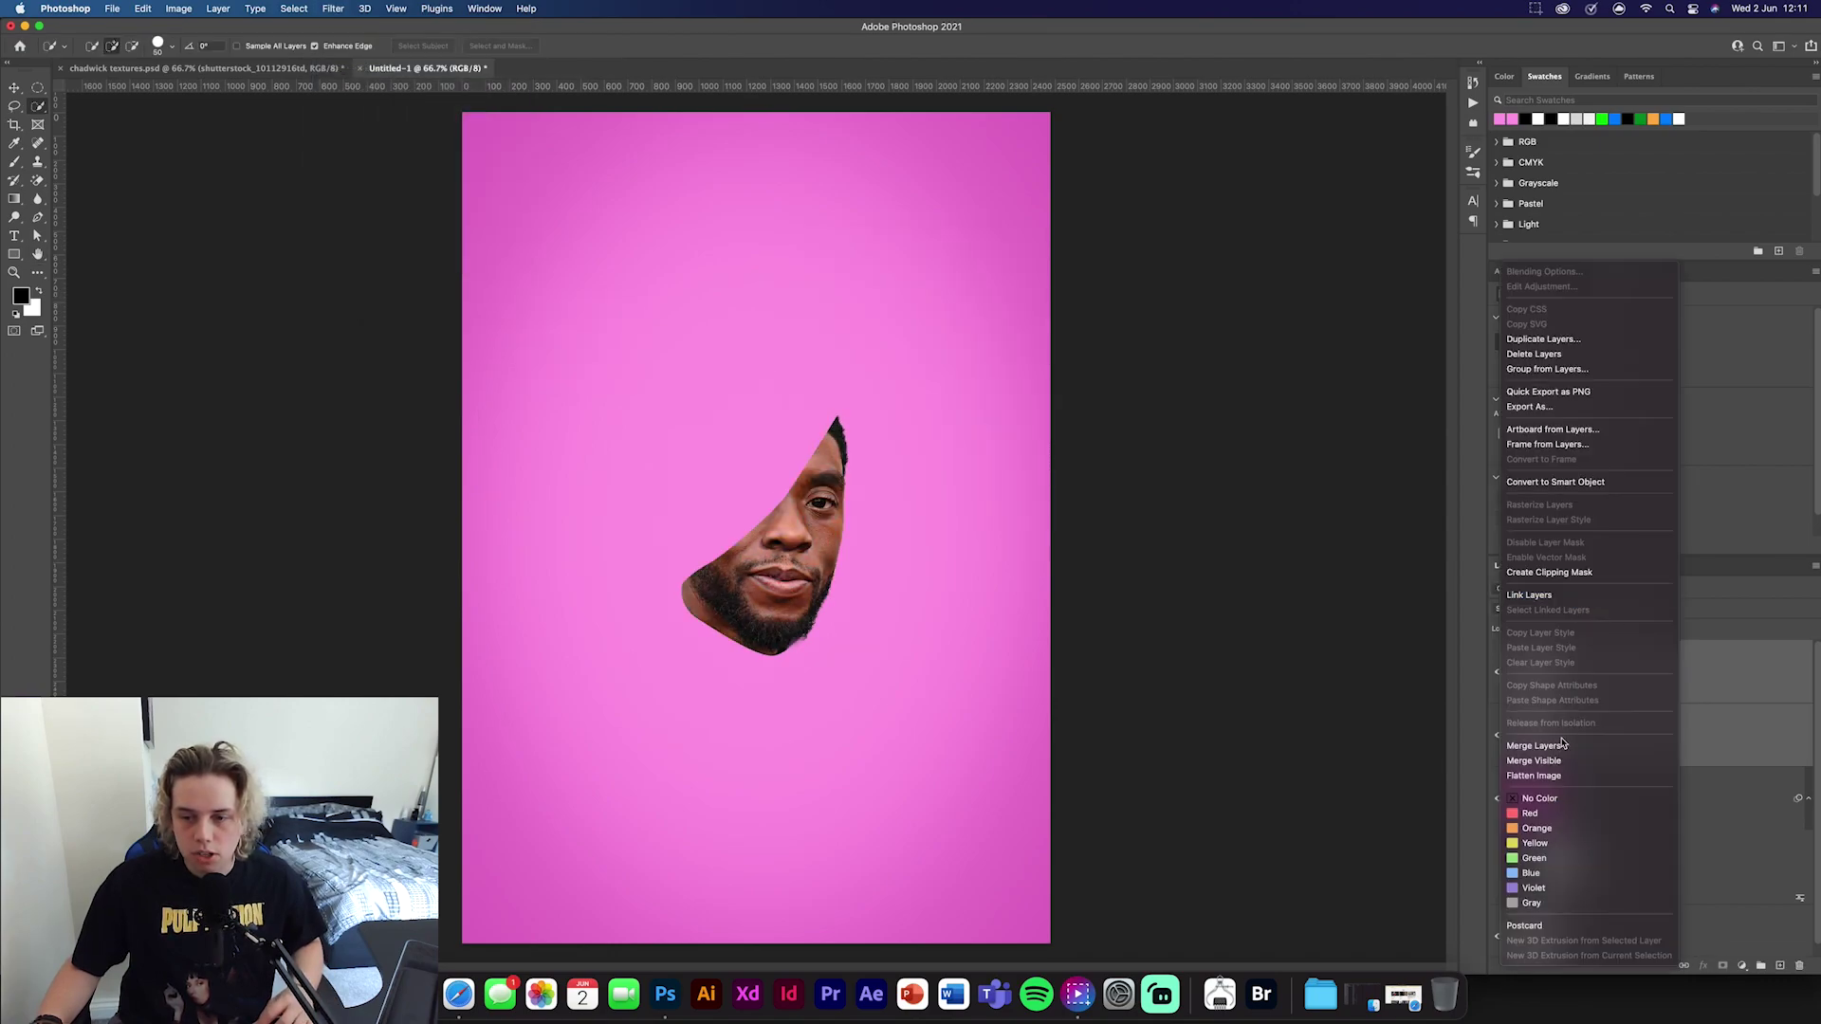
left_click(1562, 745)
Convert the merged face piece to a smart object and enlarge it to about 855 by 1235 px, moved slightly upward
right_click(1705, 673)
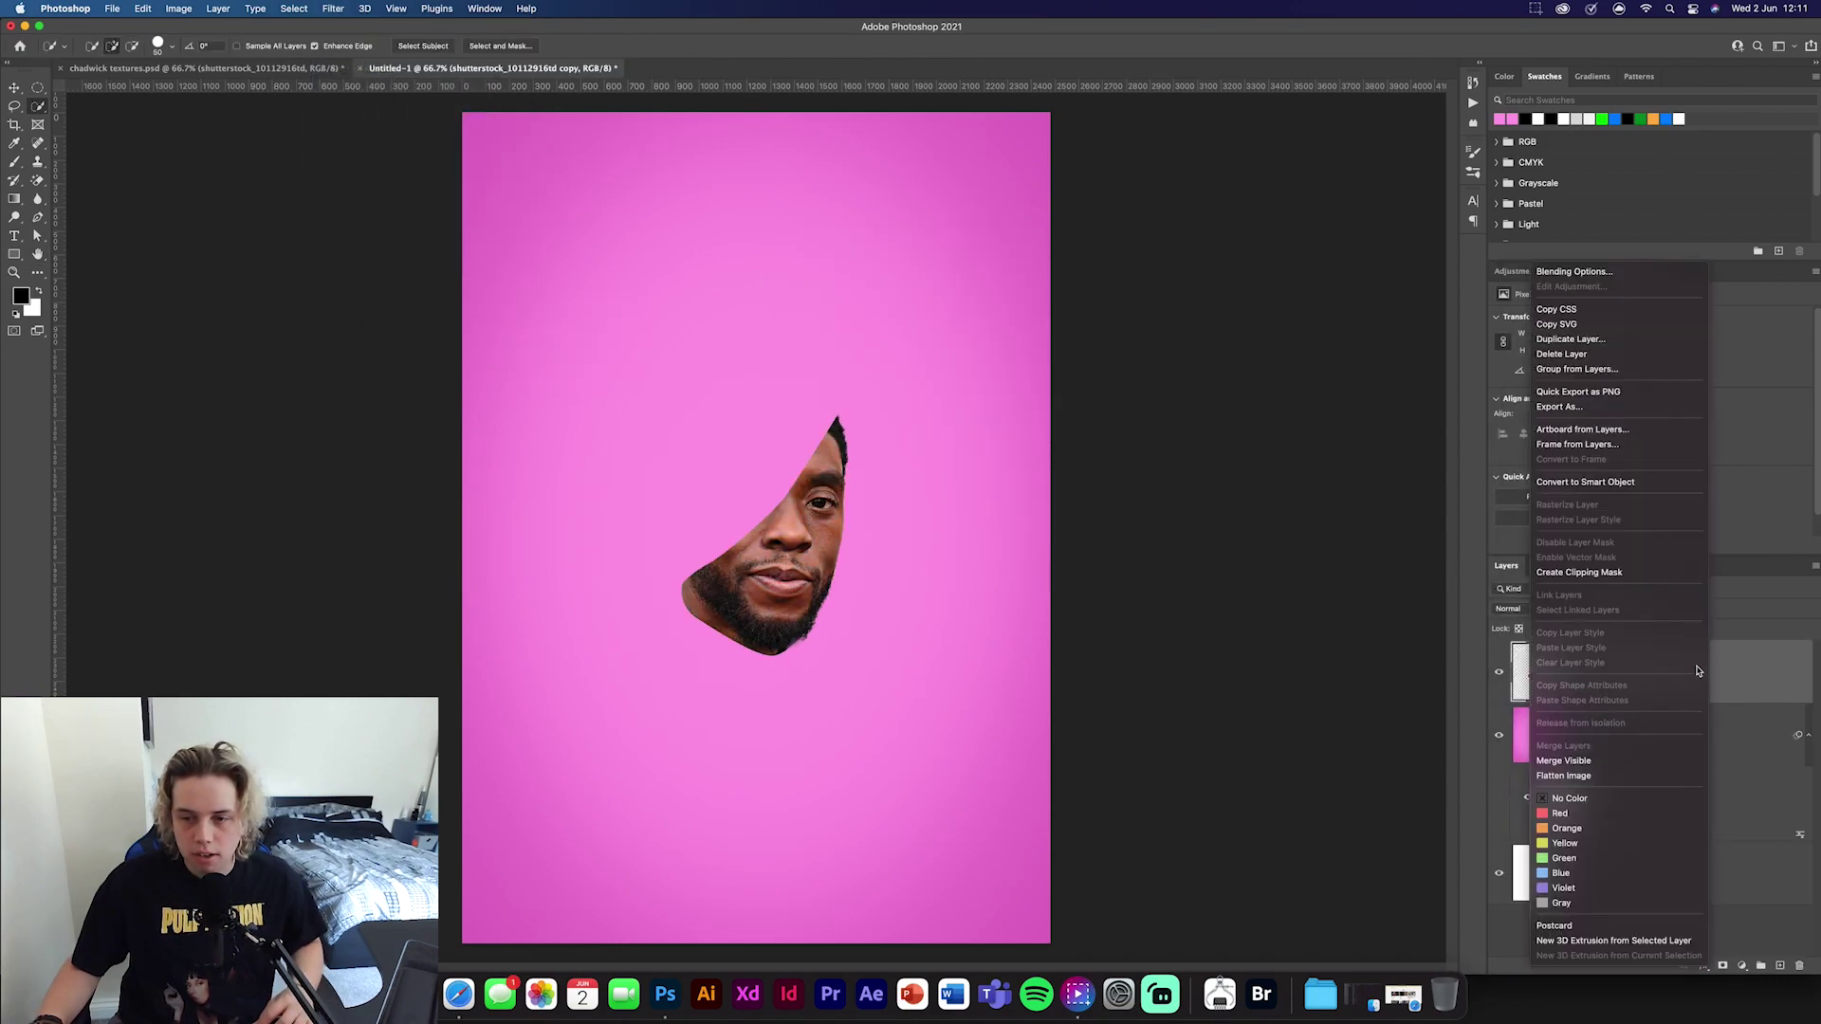
left_click(1596, 482)
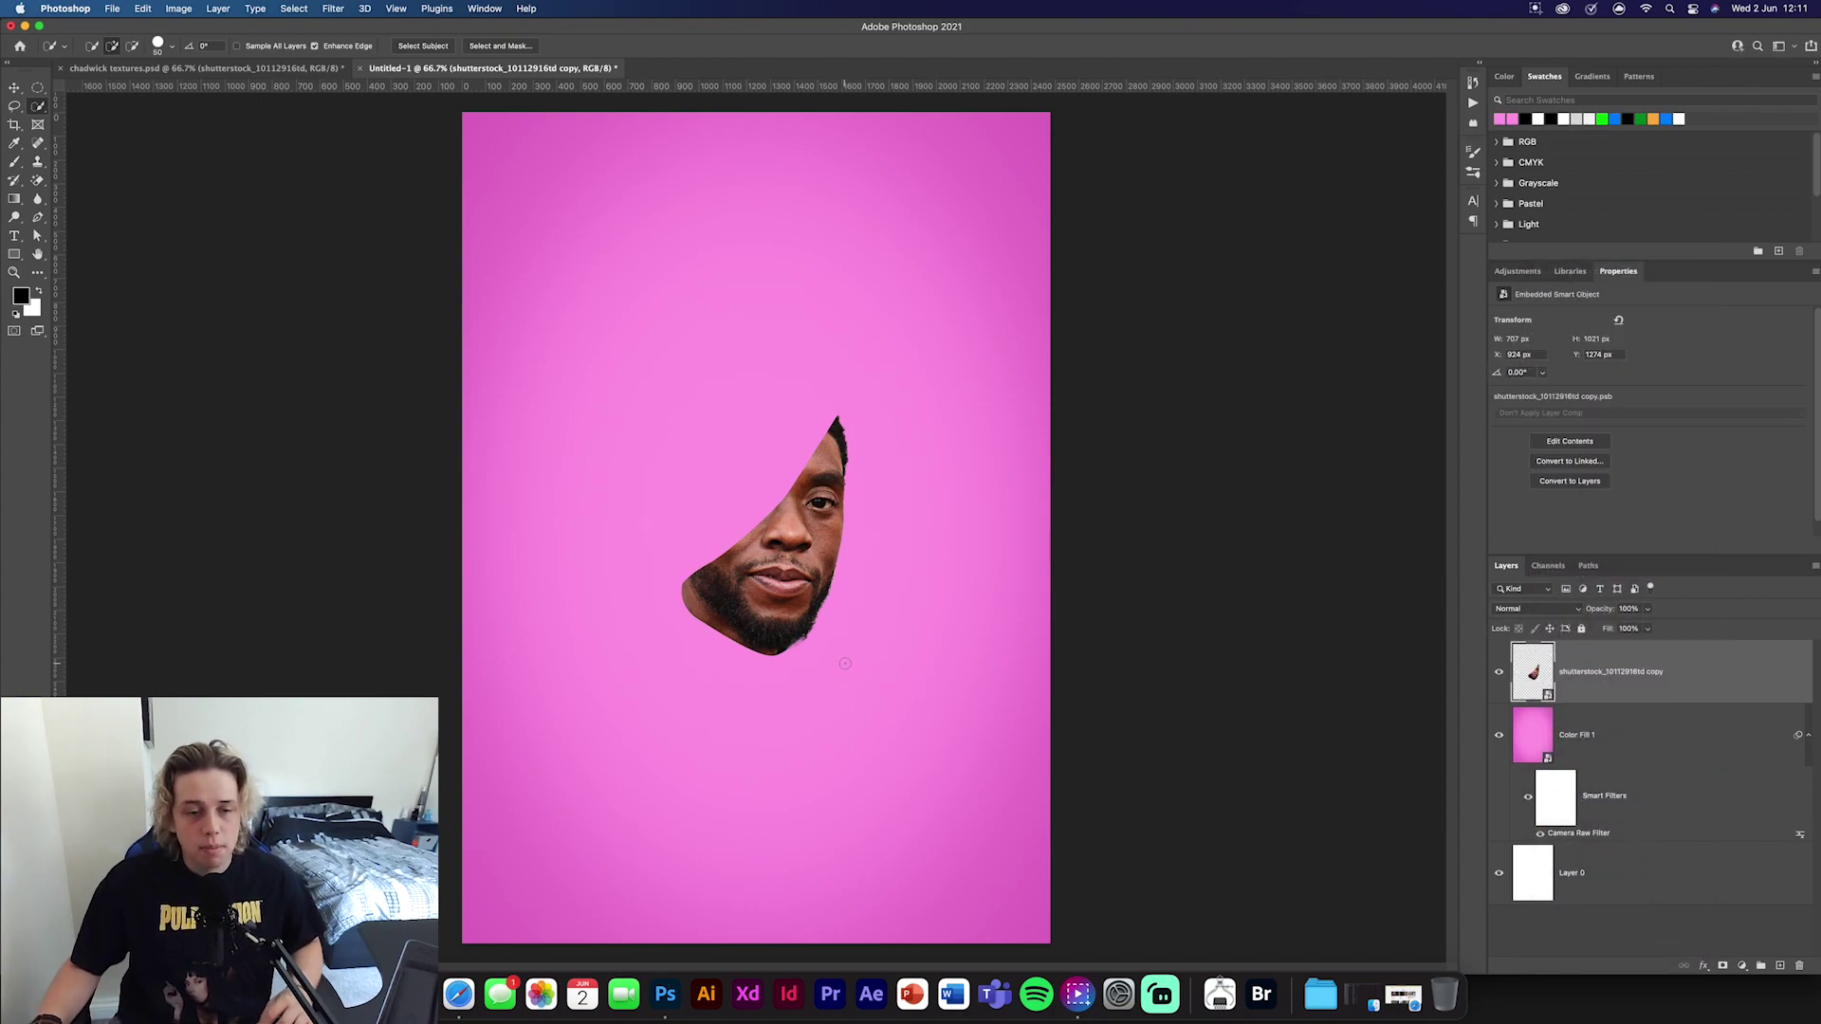
key("super+t")
left_click_drag(765, 656, 766, 679)
mouse_move(792, 570)
left_mouse_down()
mouse_move(806, 542)
mouse_move(785, 538)
mouse_move(801, 536)
left_mouse_up()
left_click(699, 45)
key("w")
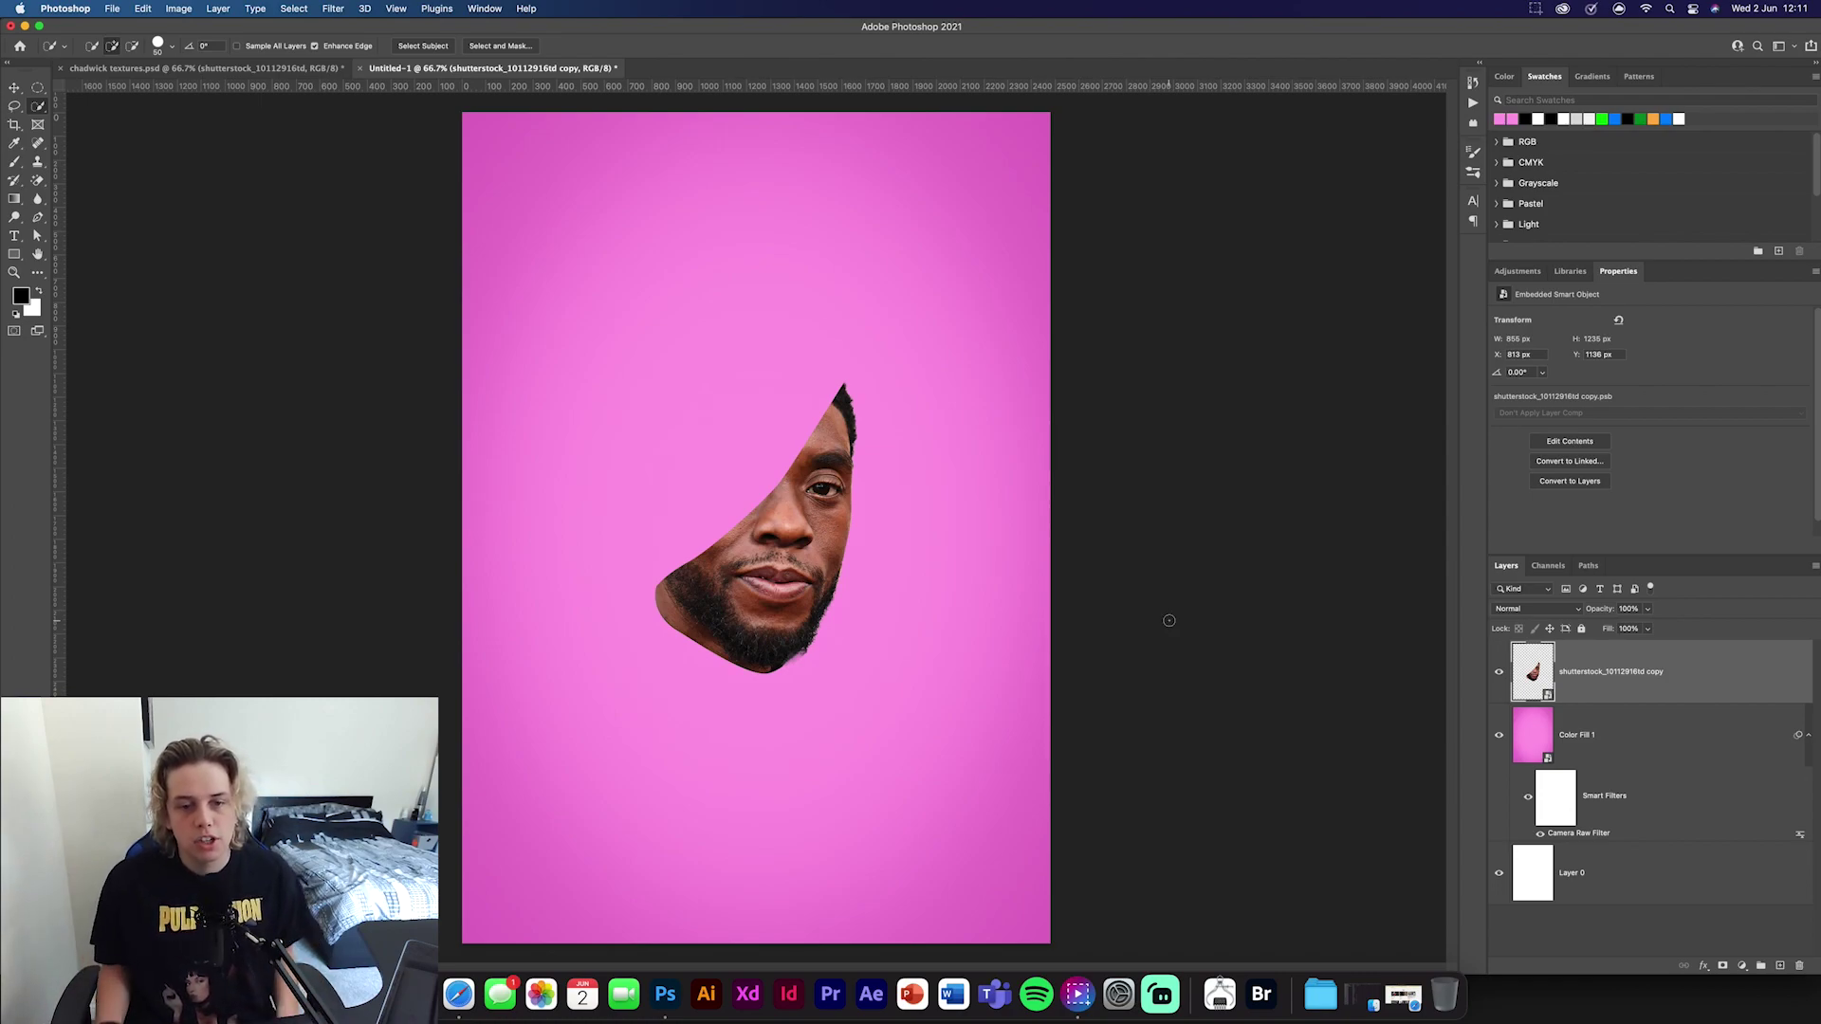
key("v")
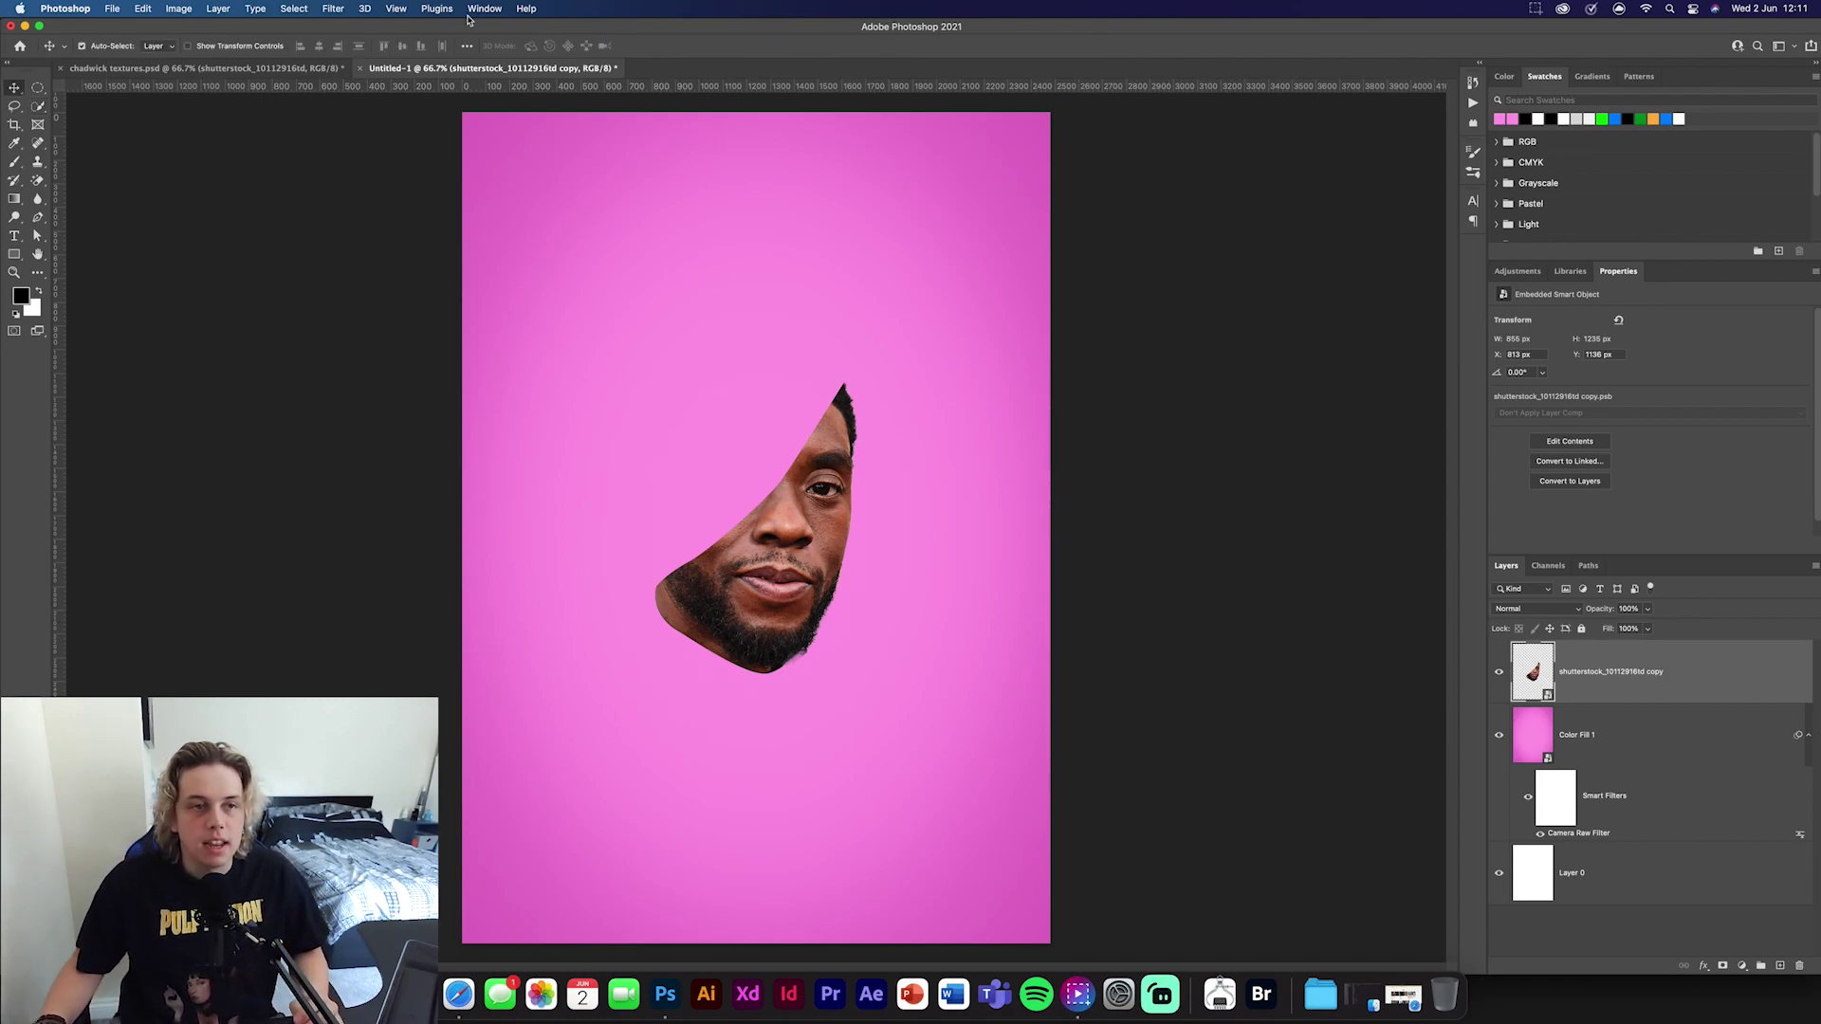
Apply a Camera Raw Filter to the face piece with Saturation -100, Texture +31, Clarity +22 and Contrast +29
left_click(345, 12)
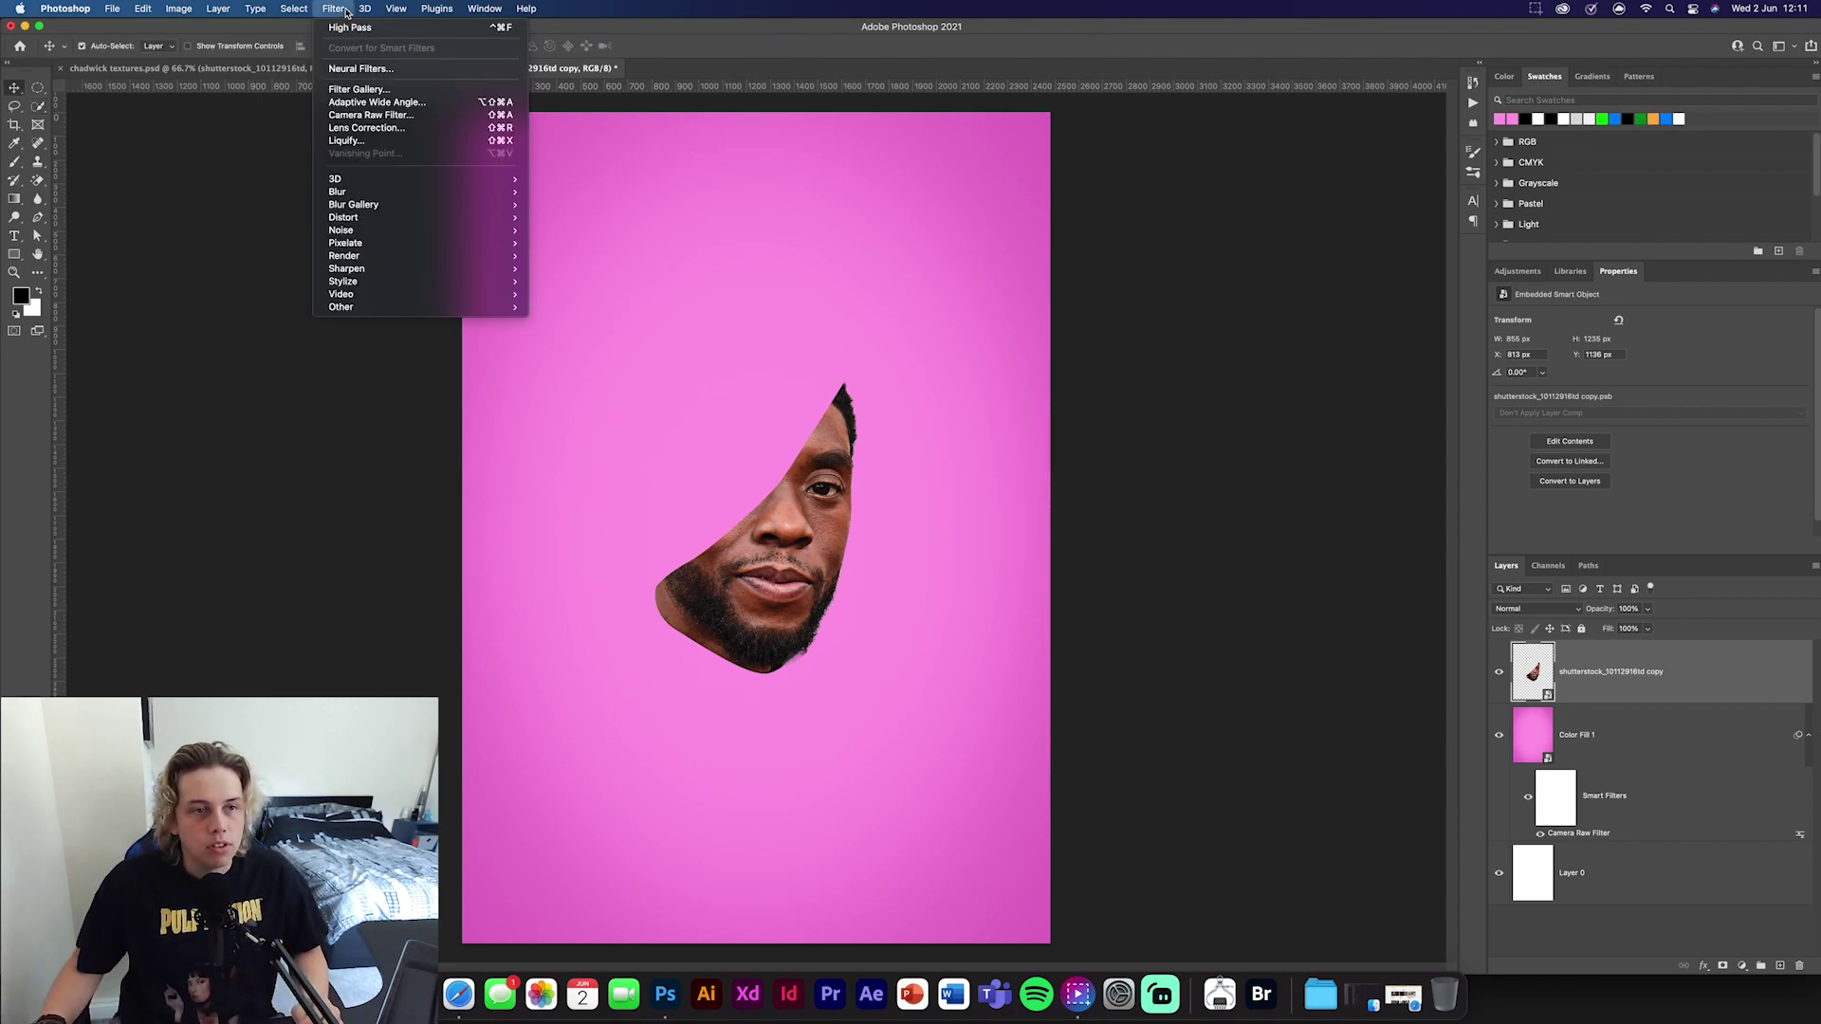
left_click(372, 115)
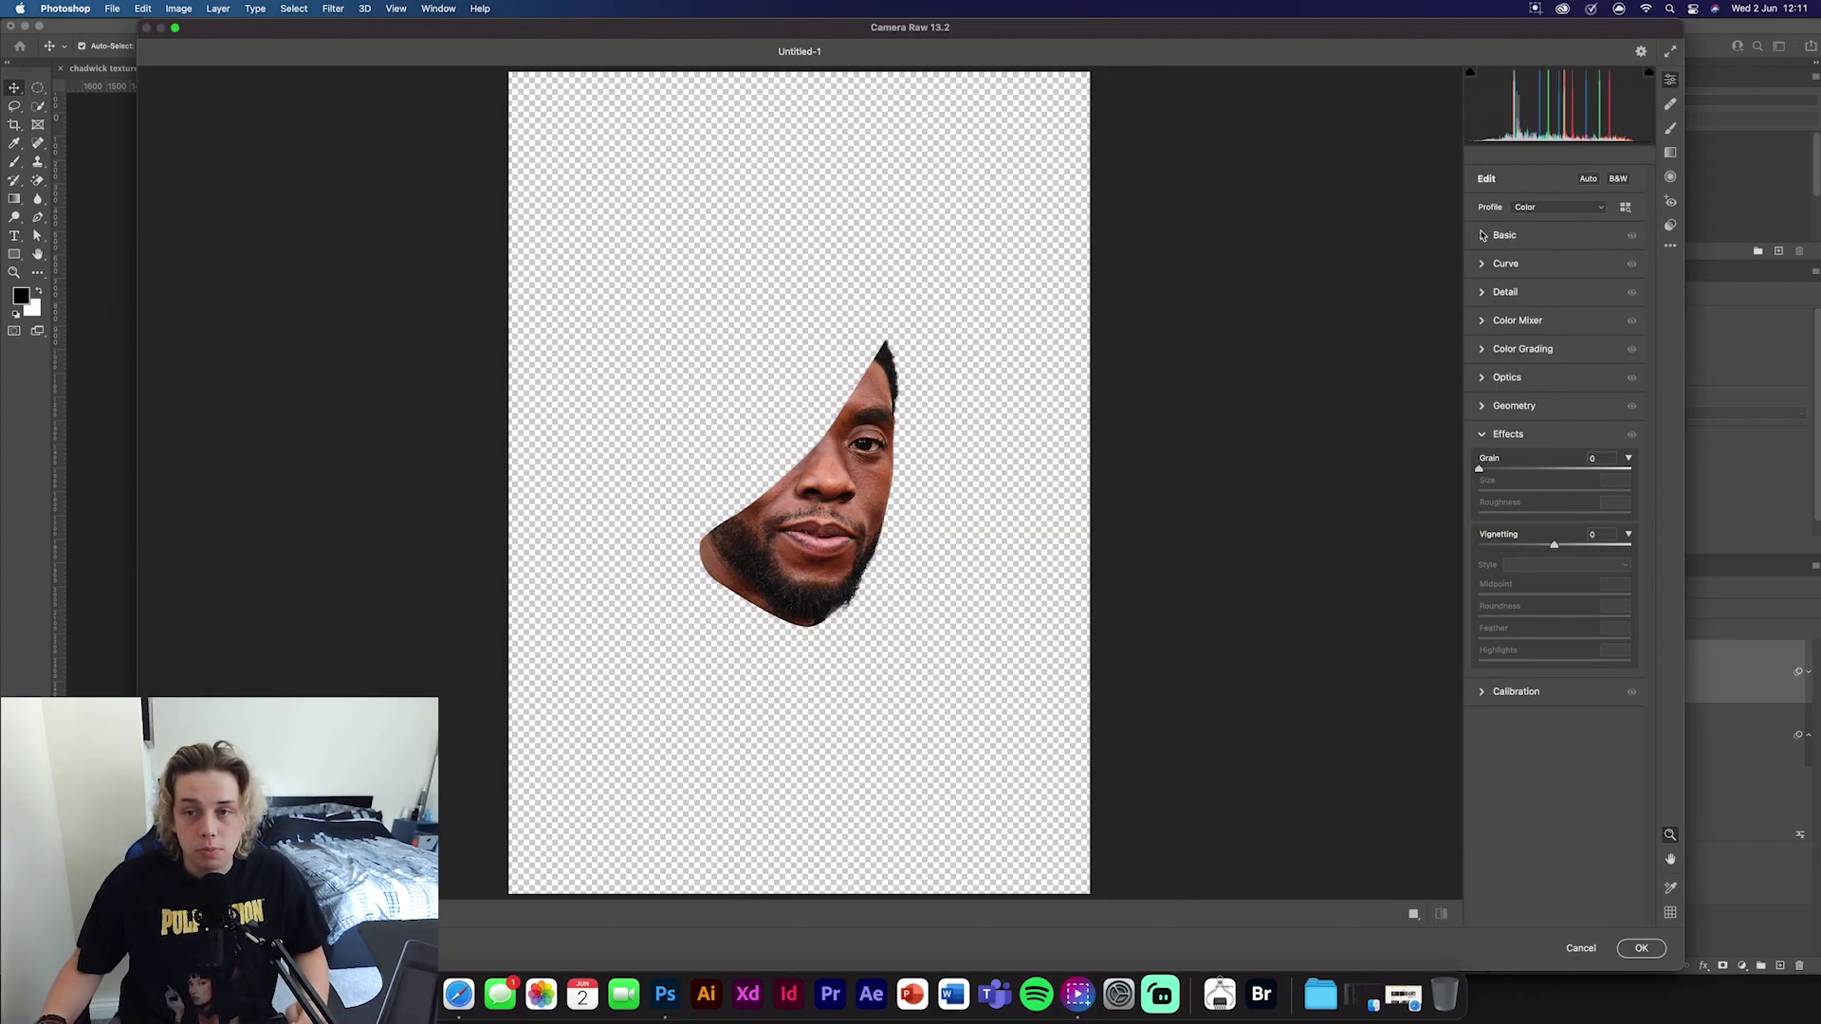
left_click(1483, 235)
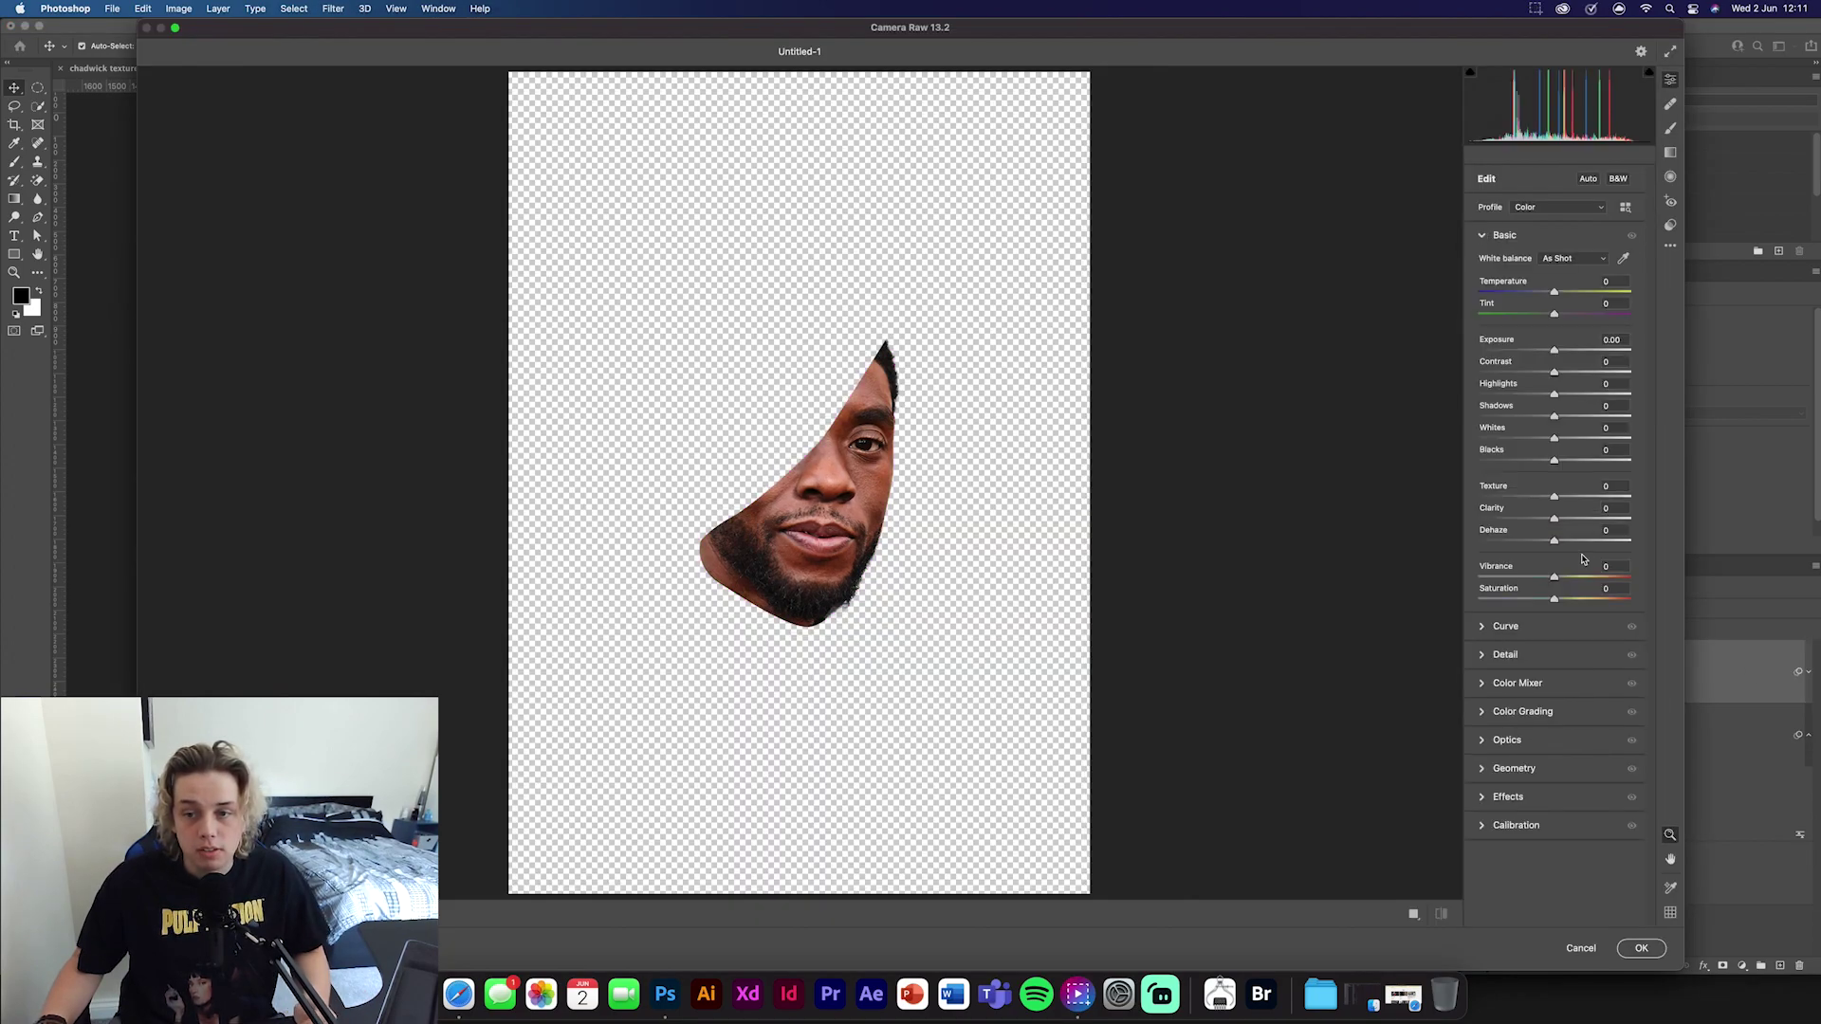
left_click_drag(1555, 600, 1477, 600)
left_click_drag(1555, 518, 1577, 496)
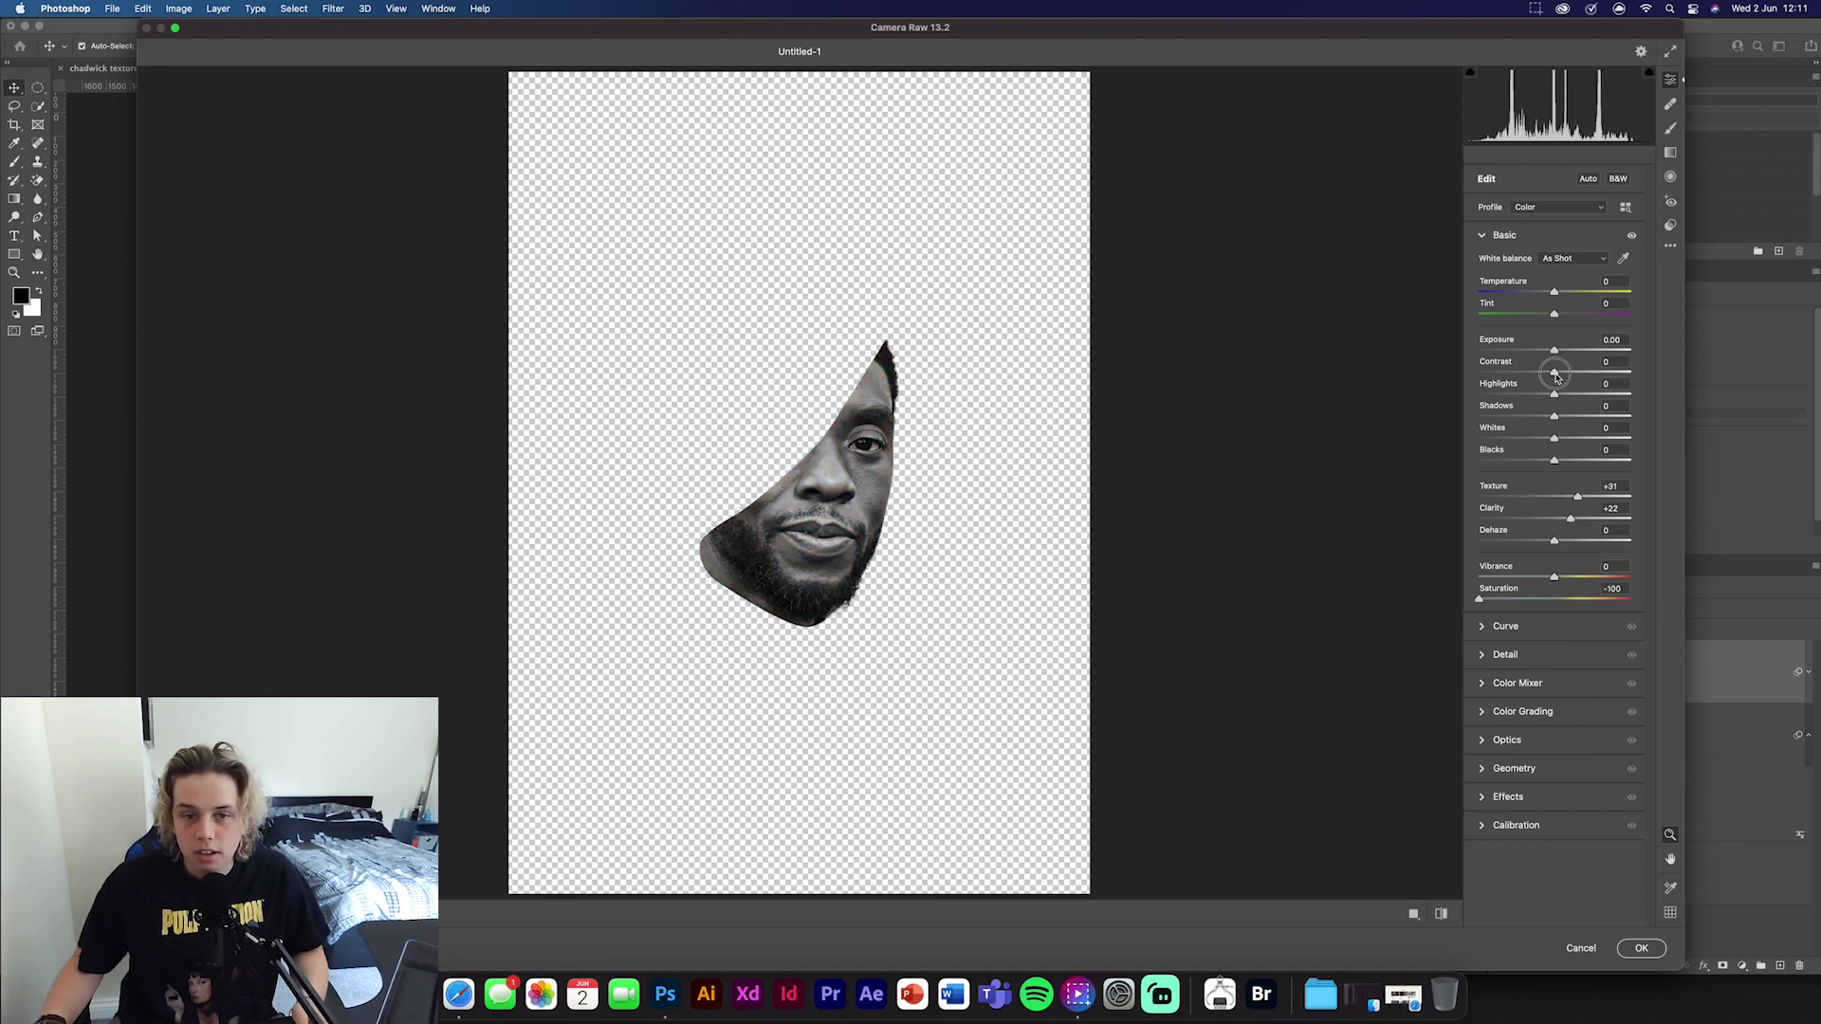
left_click_drag(1555, 376, 1576, 375)
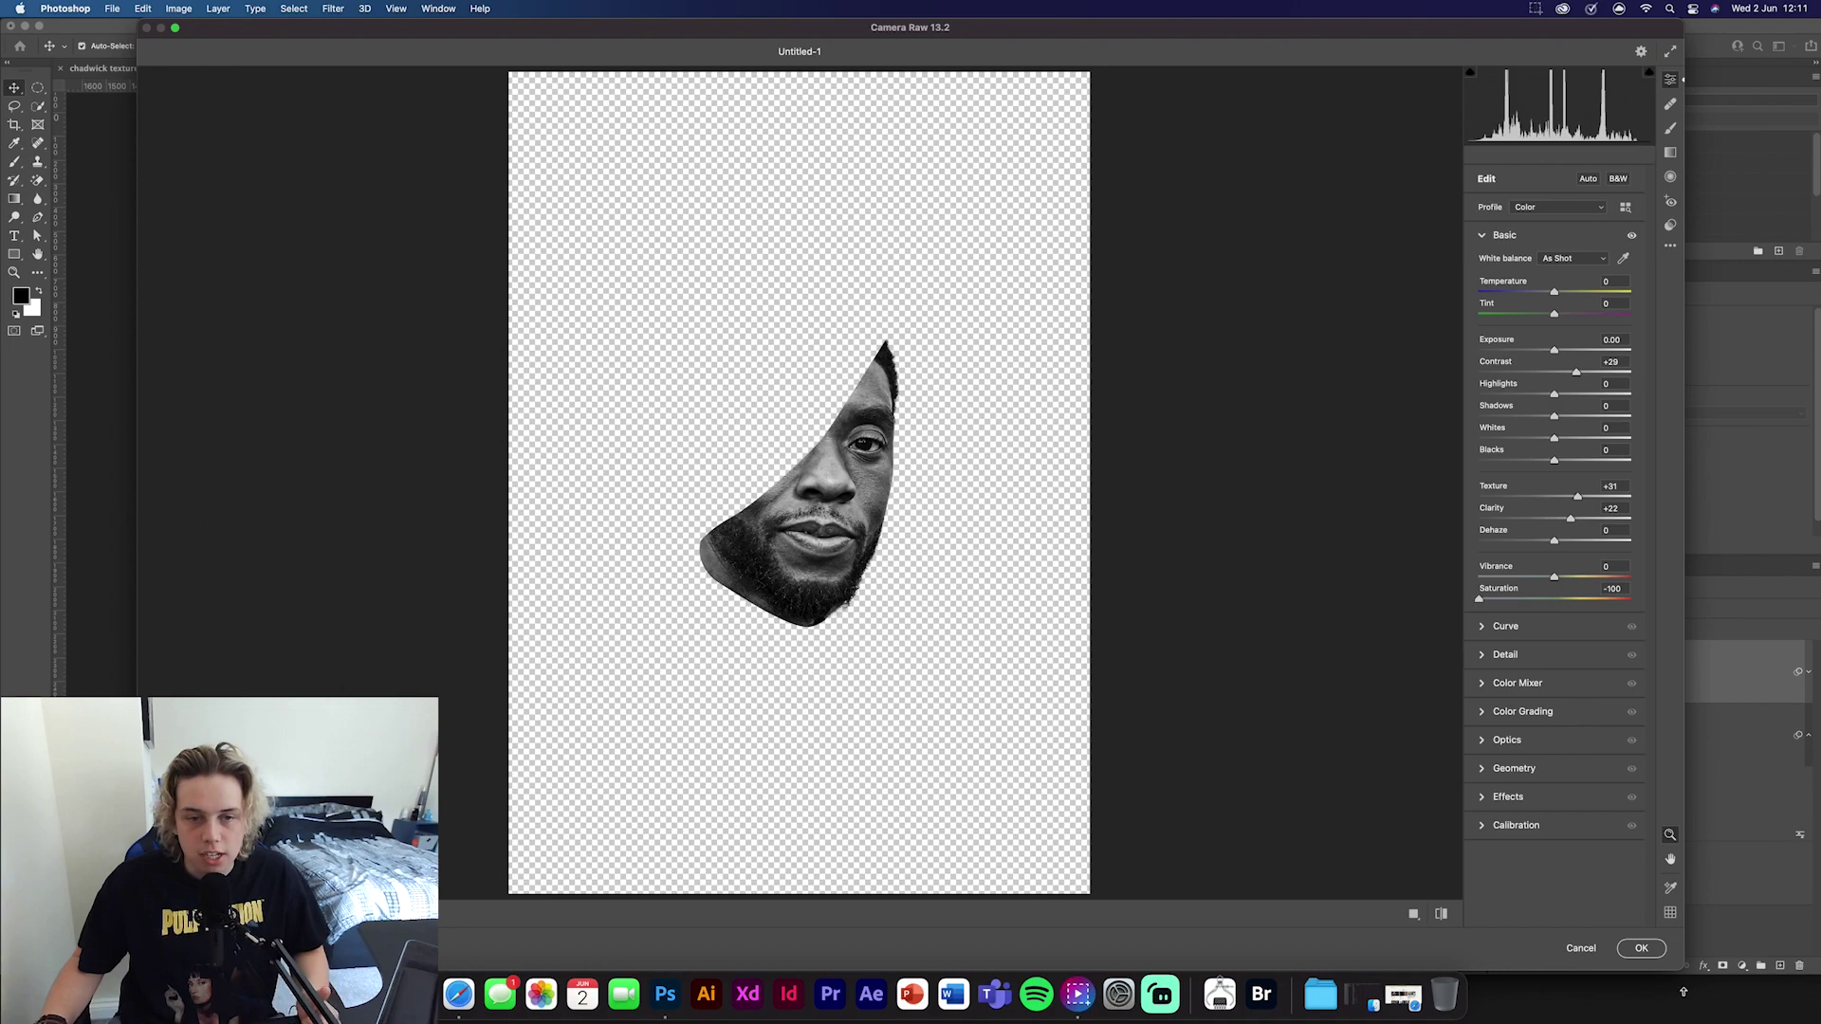
left_click(1662, 953)
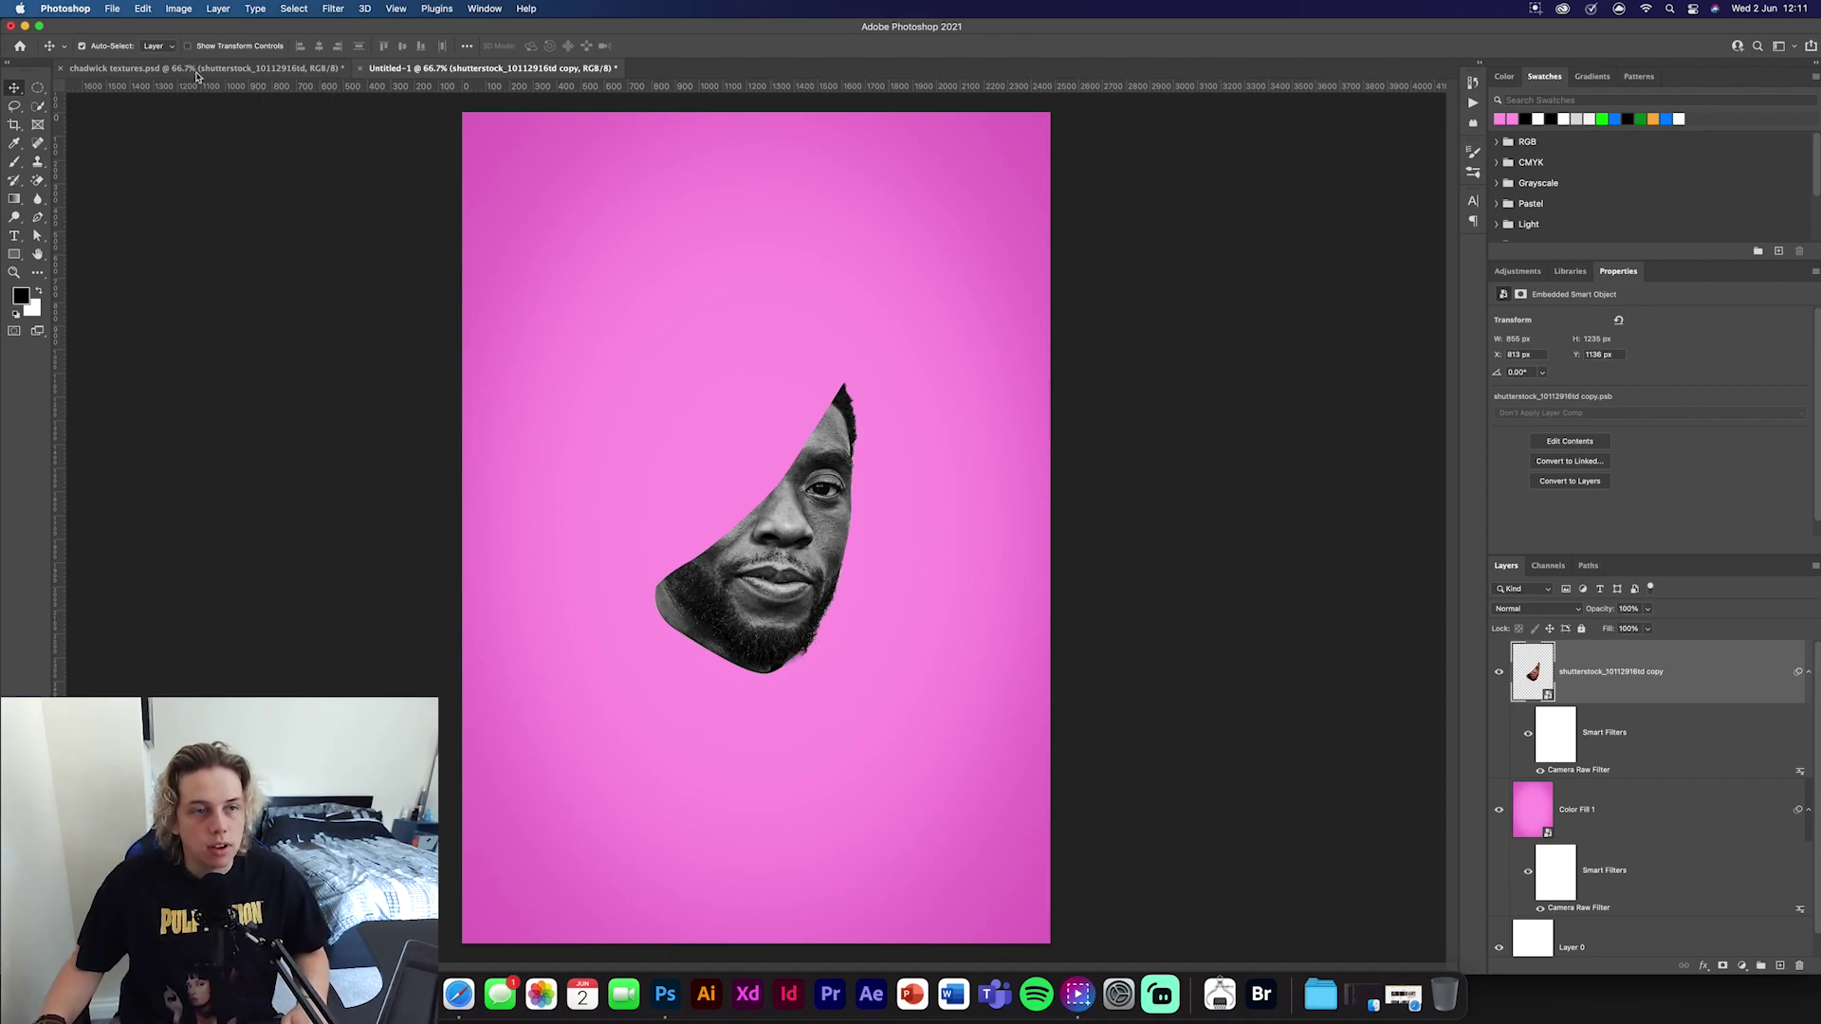
Copy the glass skyscraper, twisted tower and panther portrait layers from chadwick textures.psd into the poster document
left_click(143, 68)
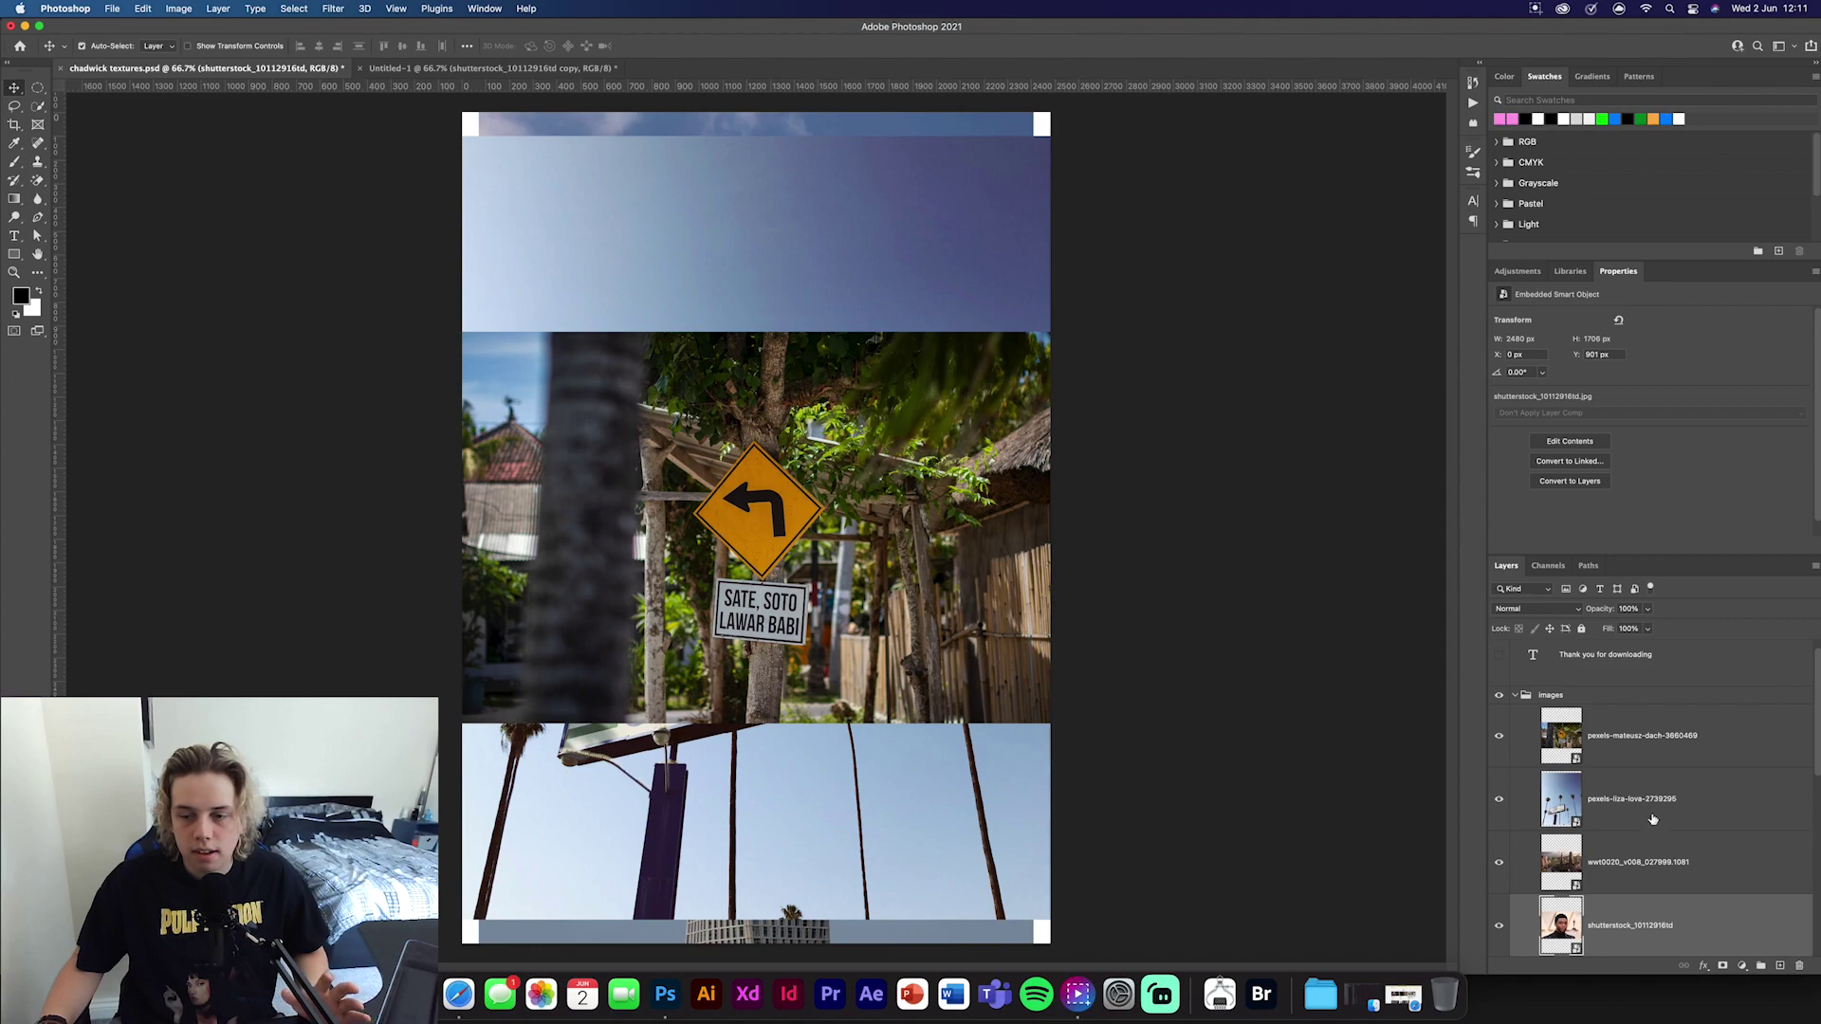
scroll(1640, 797, "down", 5)
scroll(1653, 812, "down", 2)
left_click(1692, 810)
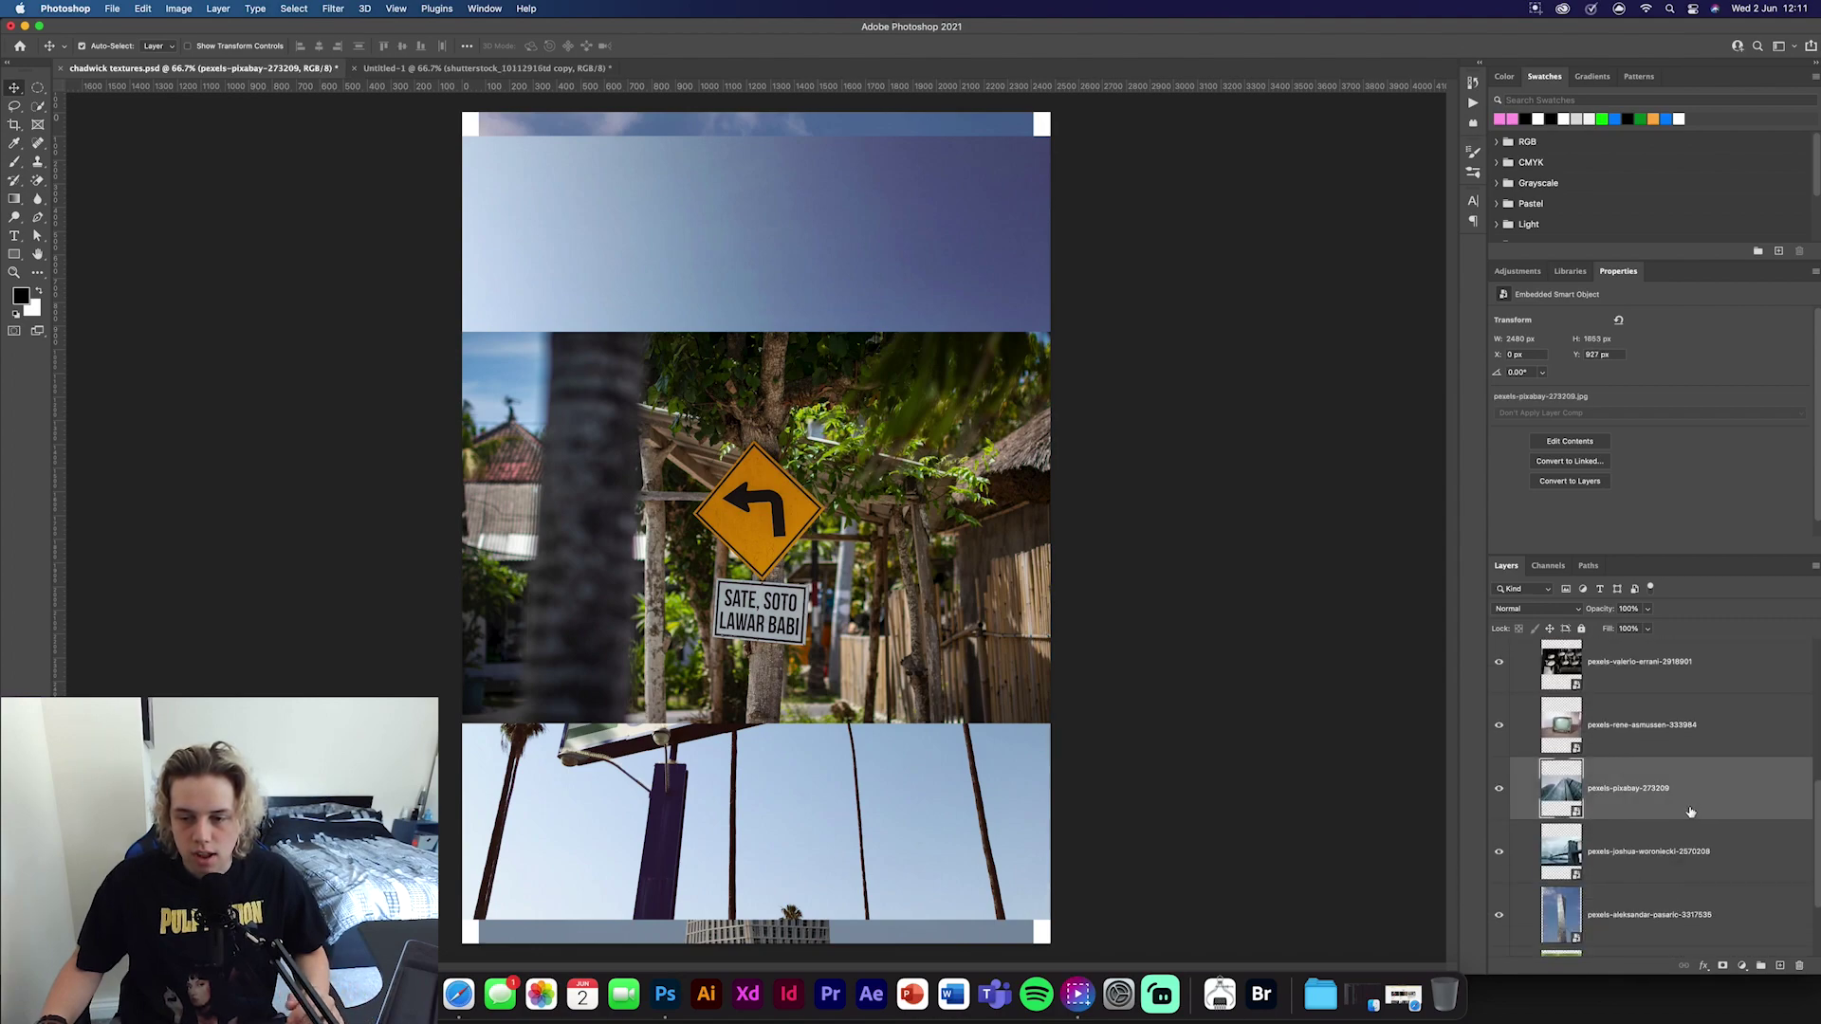
scroll(1700, 824, "down", 1)
left_click(1747, 878, "super")
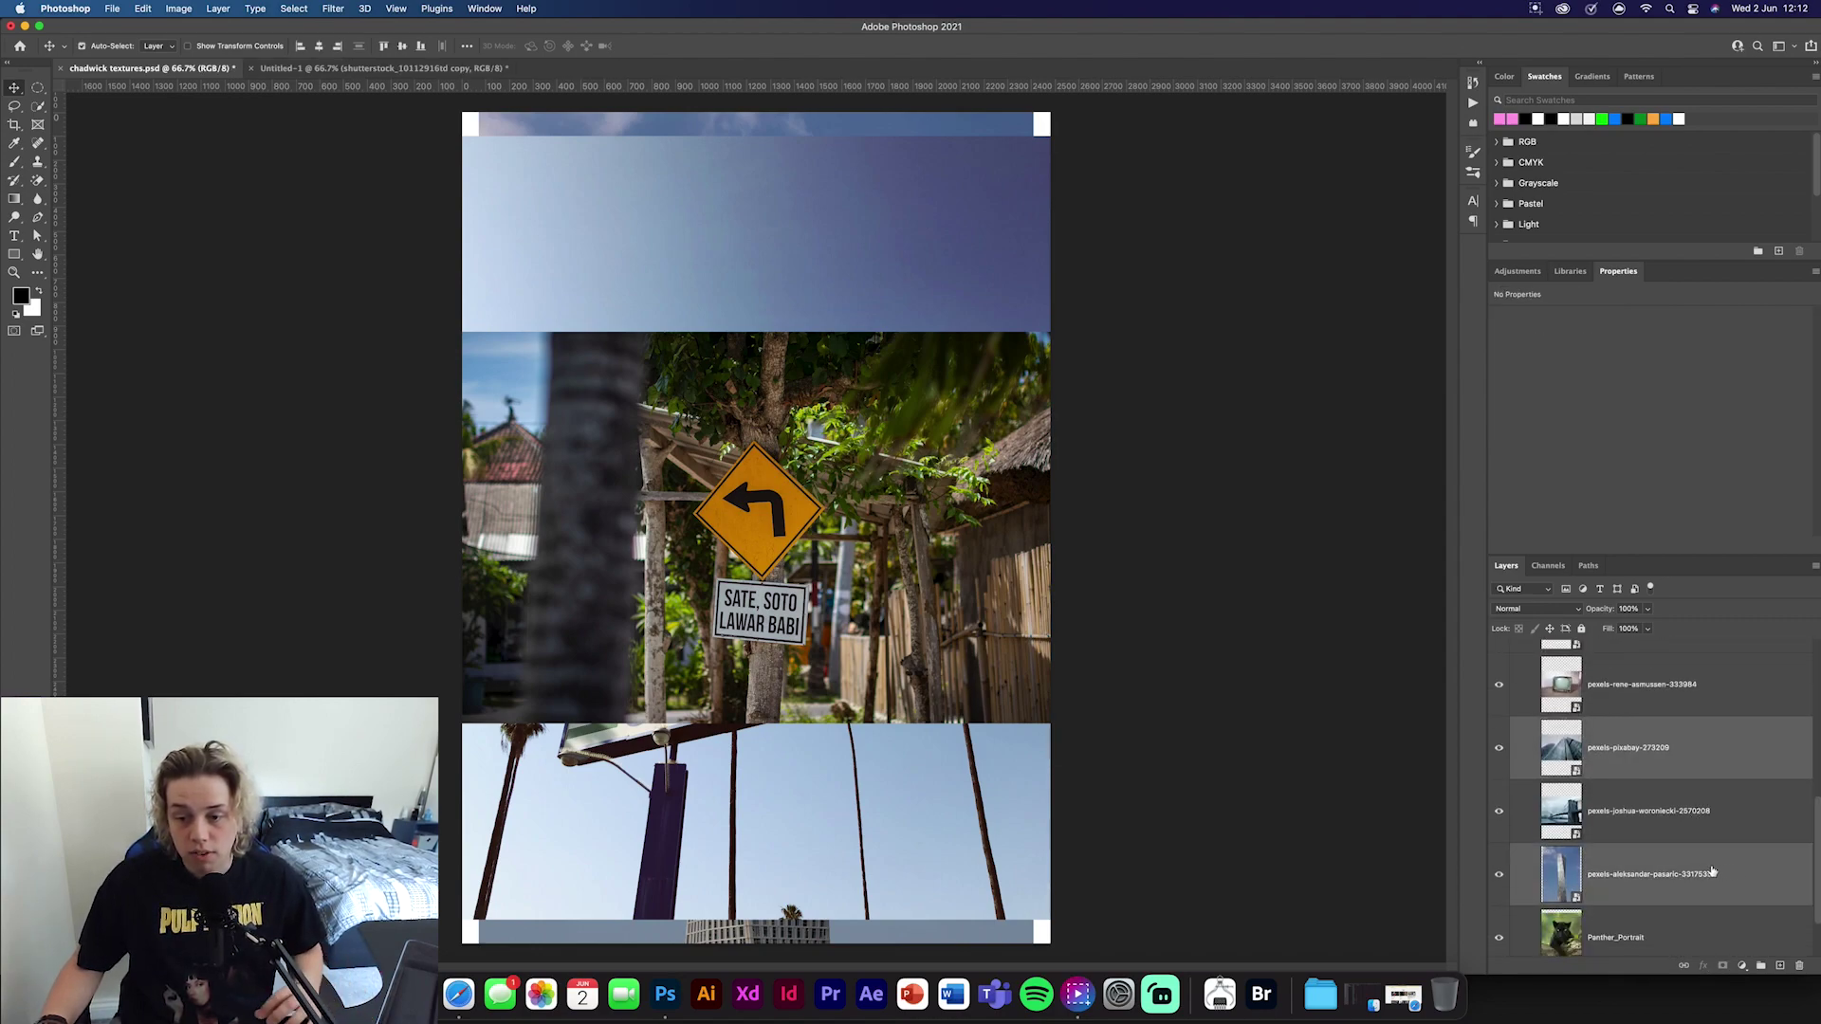
scroll(1730, 865, "down", 1)
left_click(1703, 875, "super")
left_click_drag(1670, 742, 739, 439)
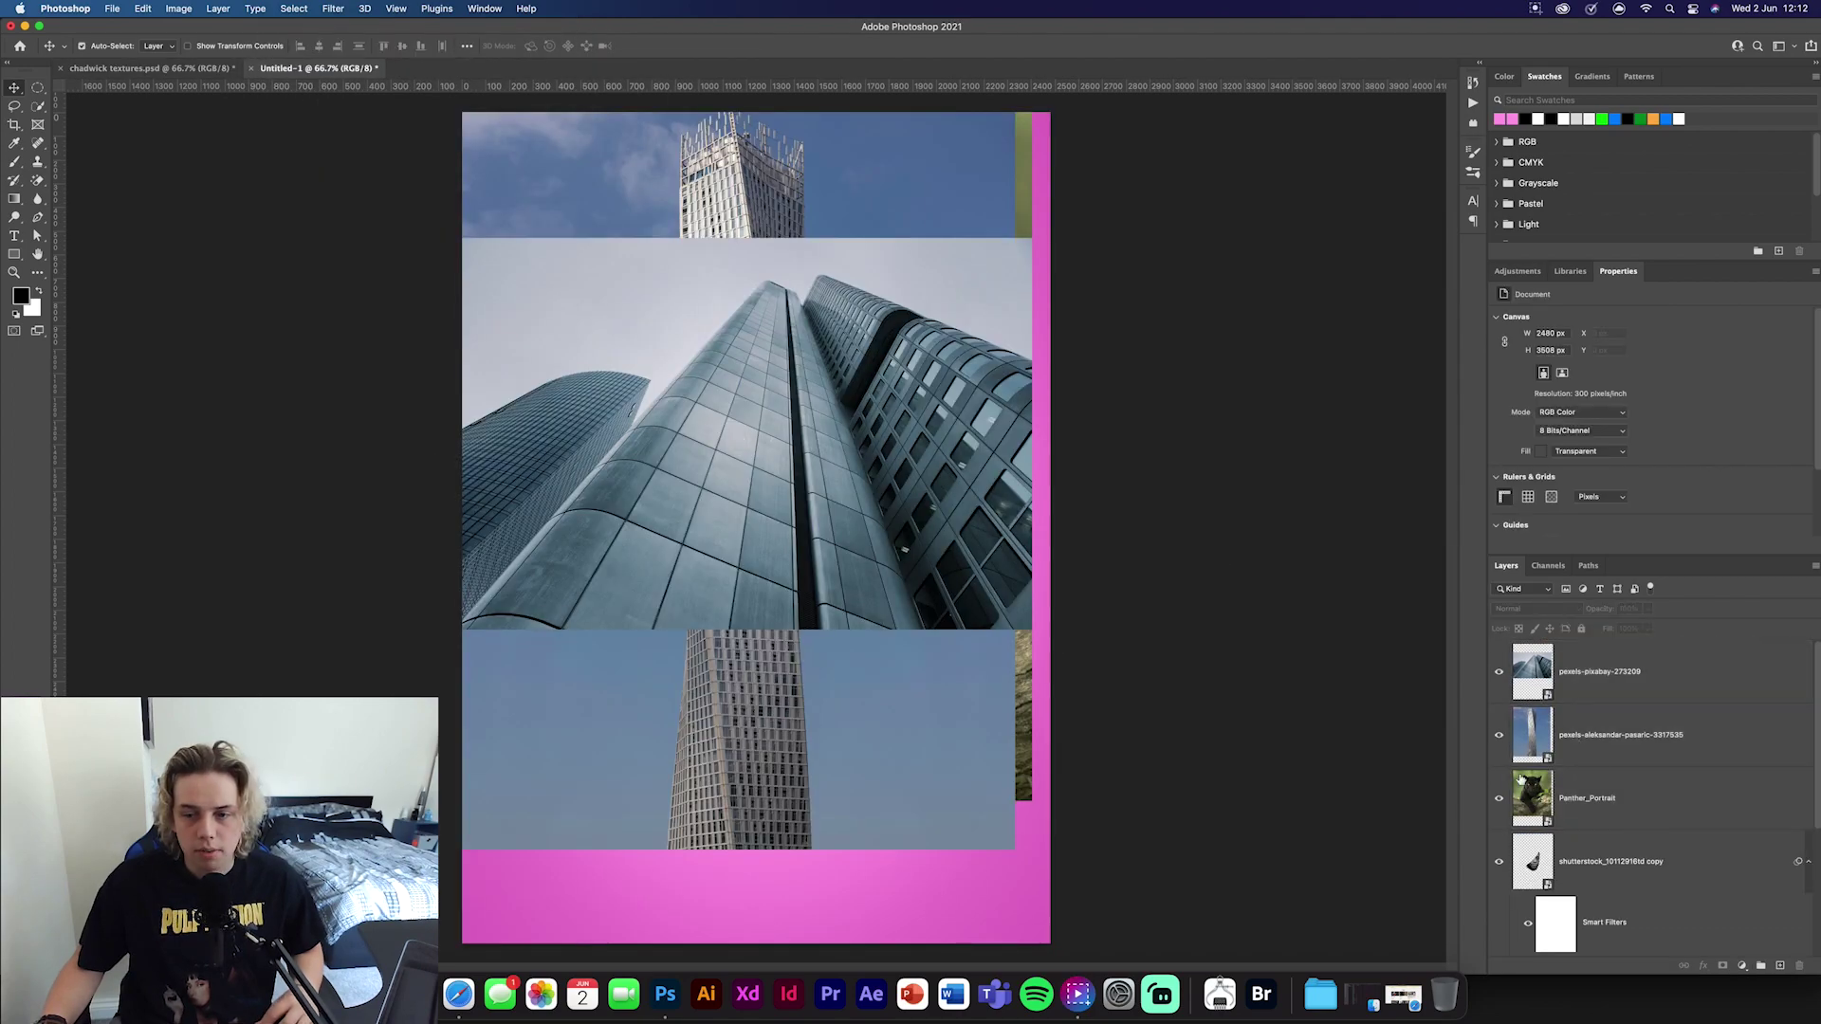
Hide the twisted tower and panther portrait layers, and make the glass skyscraper layer active
left_click(1499, 735)
left_click(1499, 798)
left_click(1626, 673)
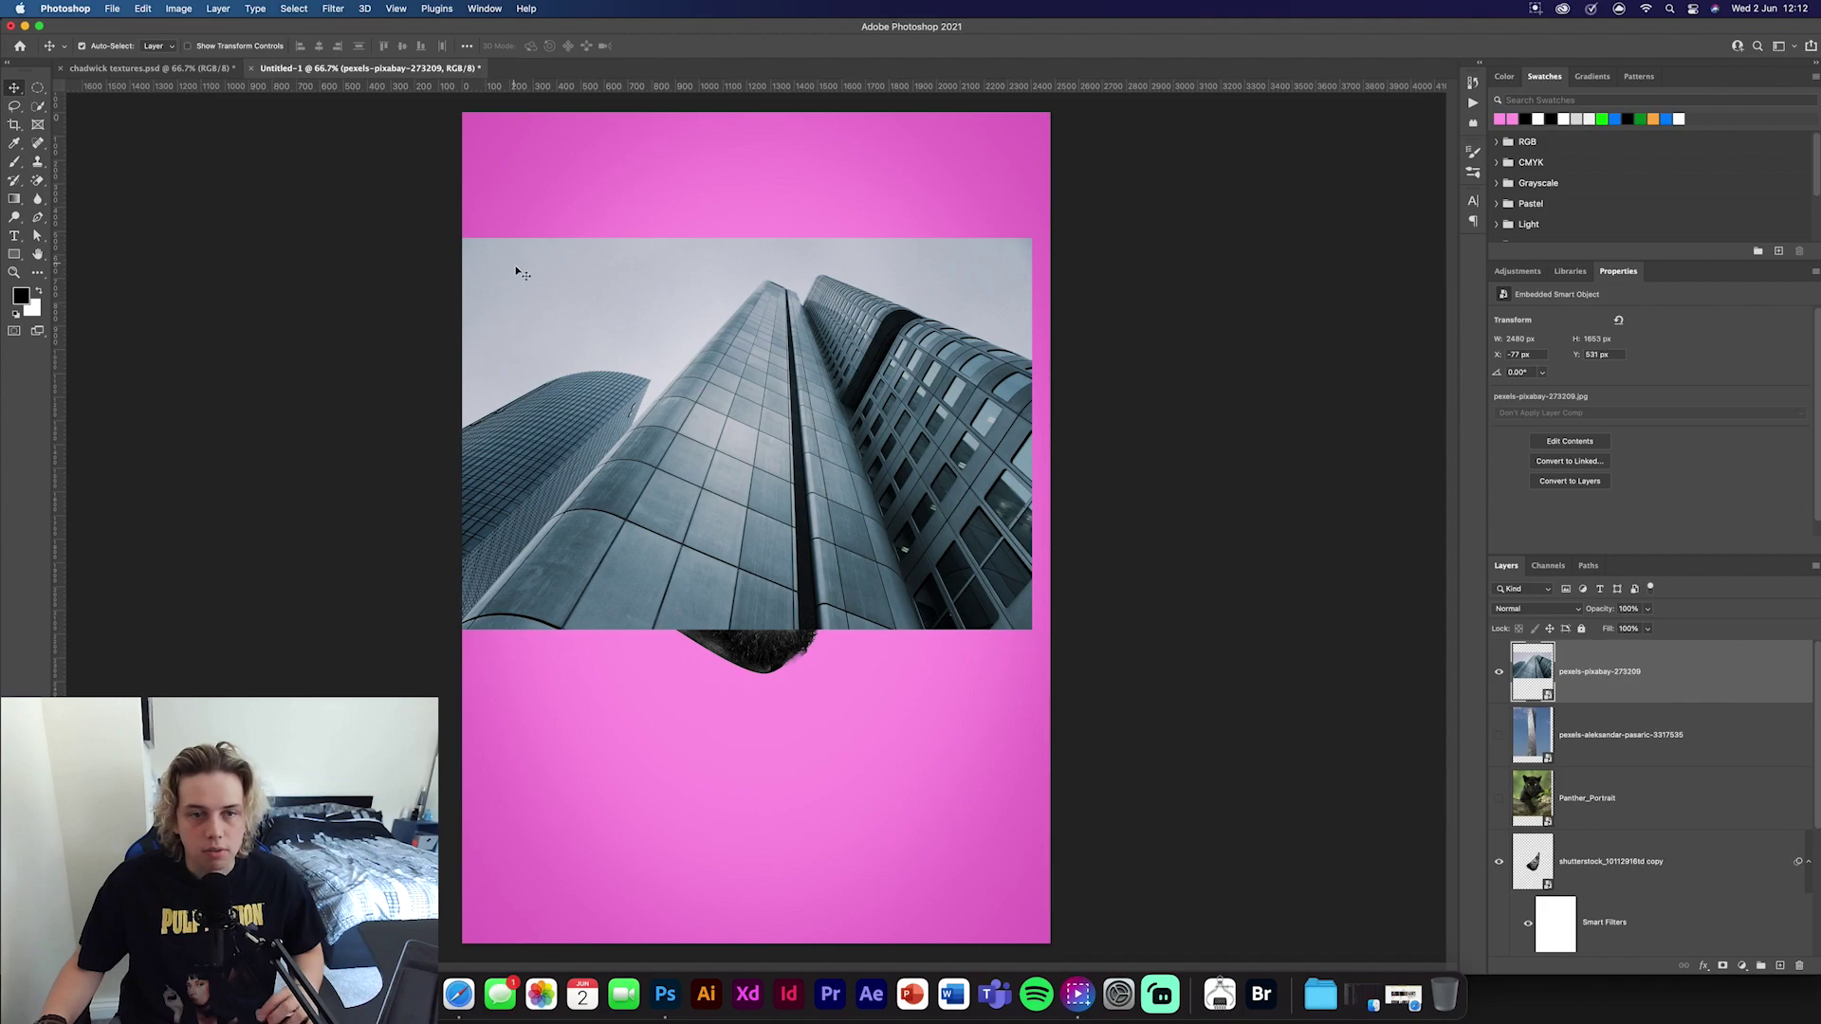
Select the two central skyscraper buildings with the Polygonal Lasso, excluding the sky and the separate building beside them
left_click(15, 105)
left_click(69, 118)
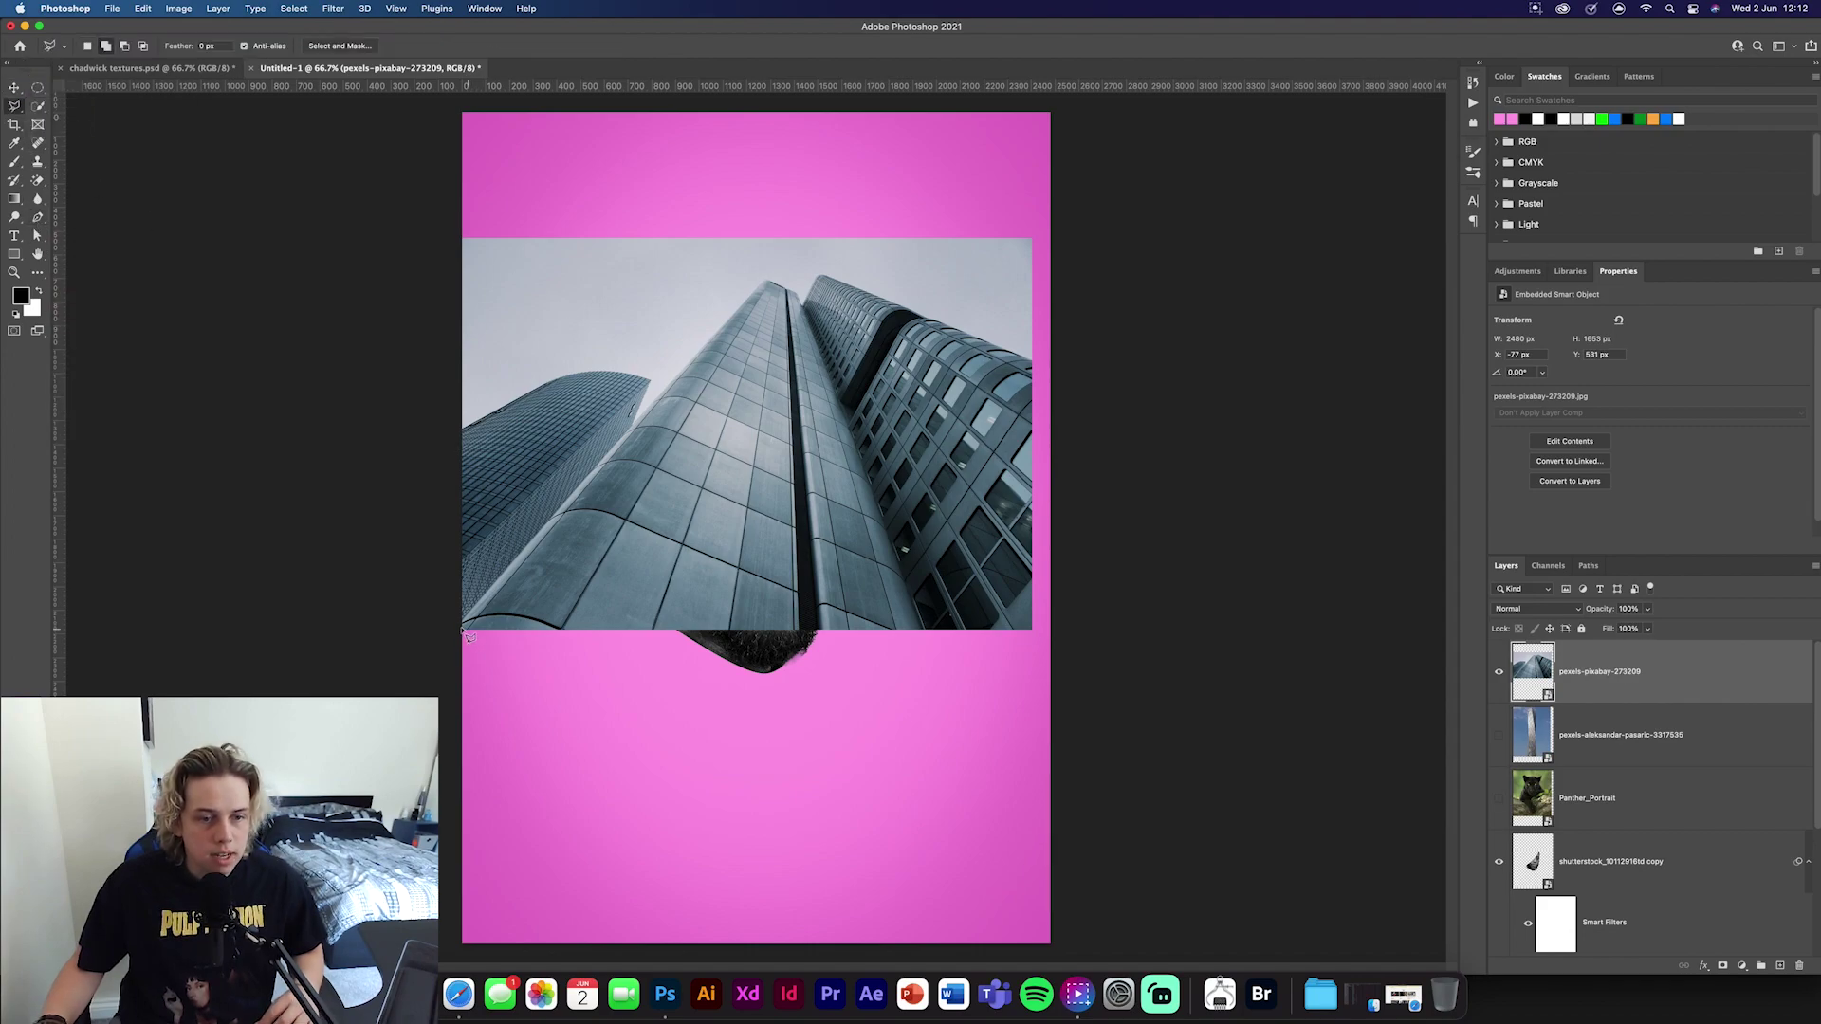
left_click(463, 627)
left_click(767, 281)
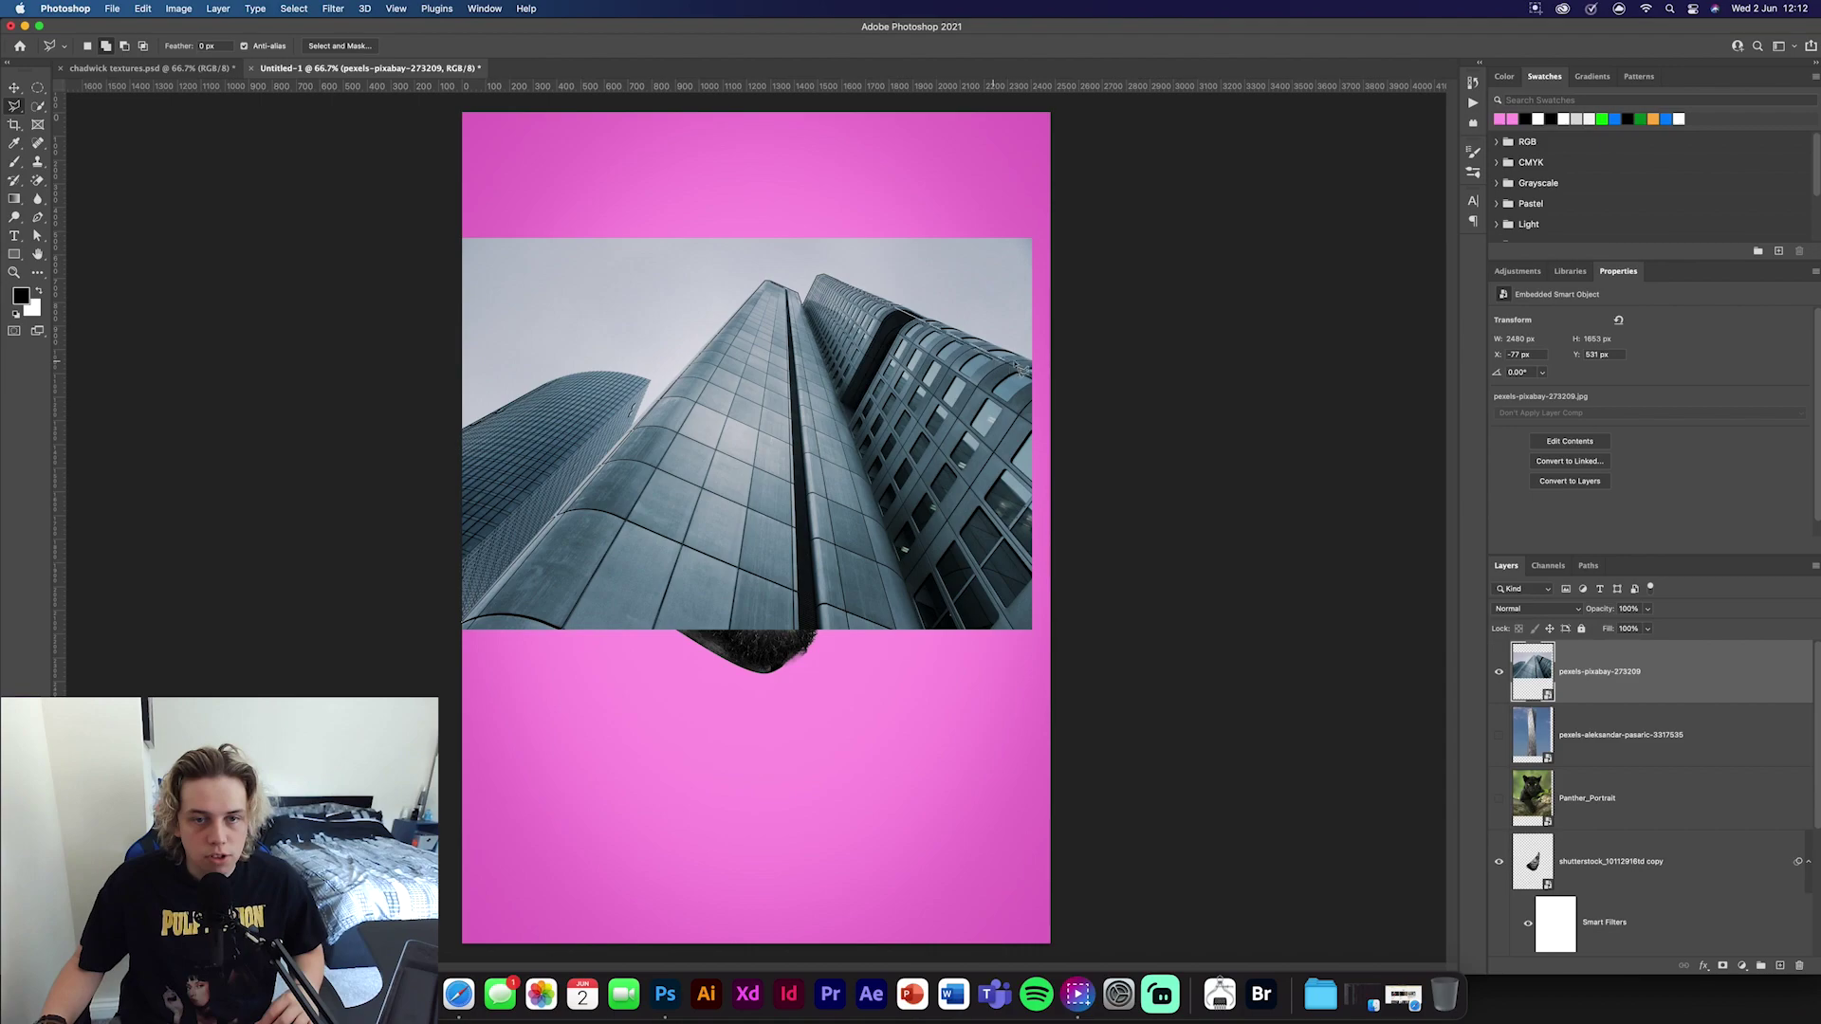
left_click(1064, 372)
left_click(1078, 728)
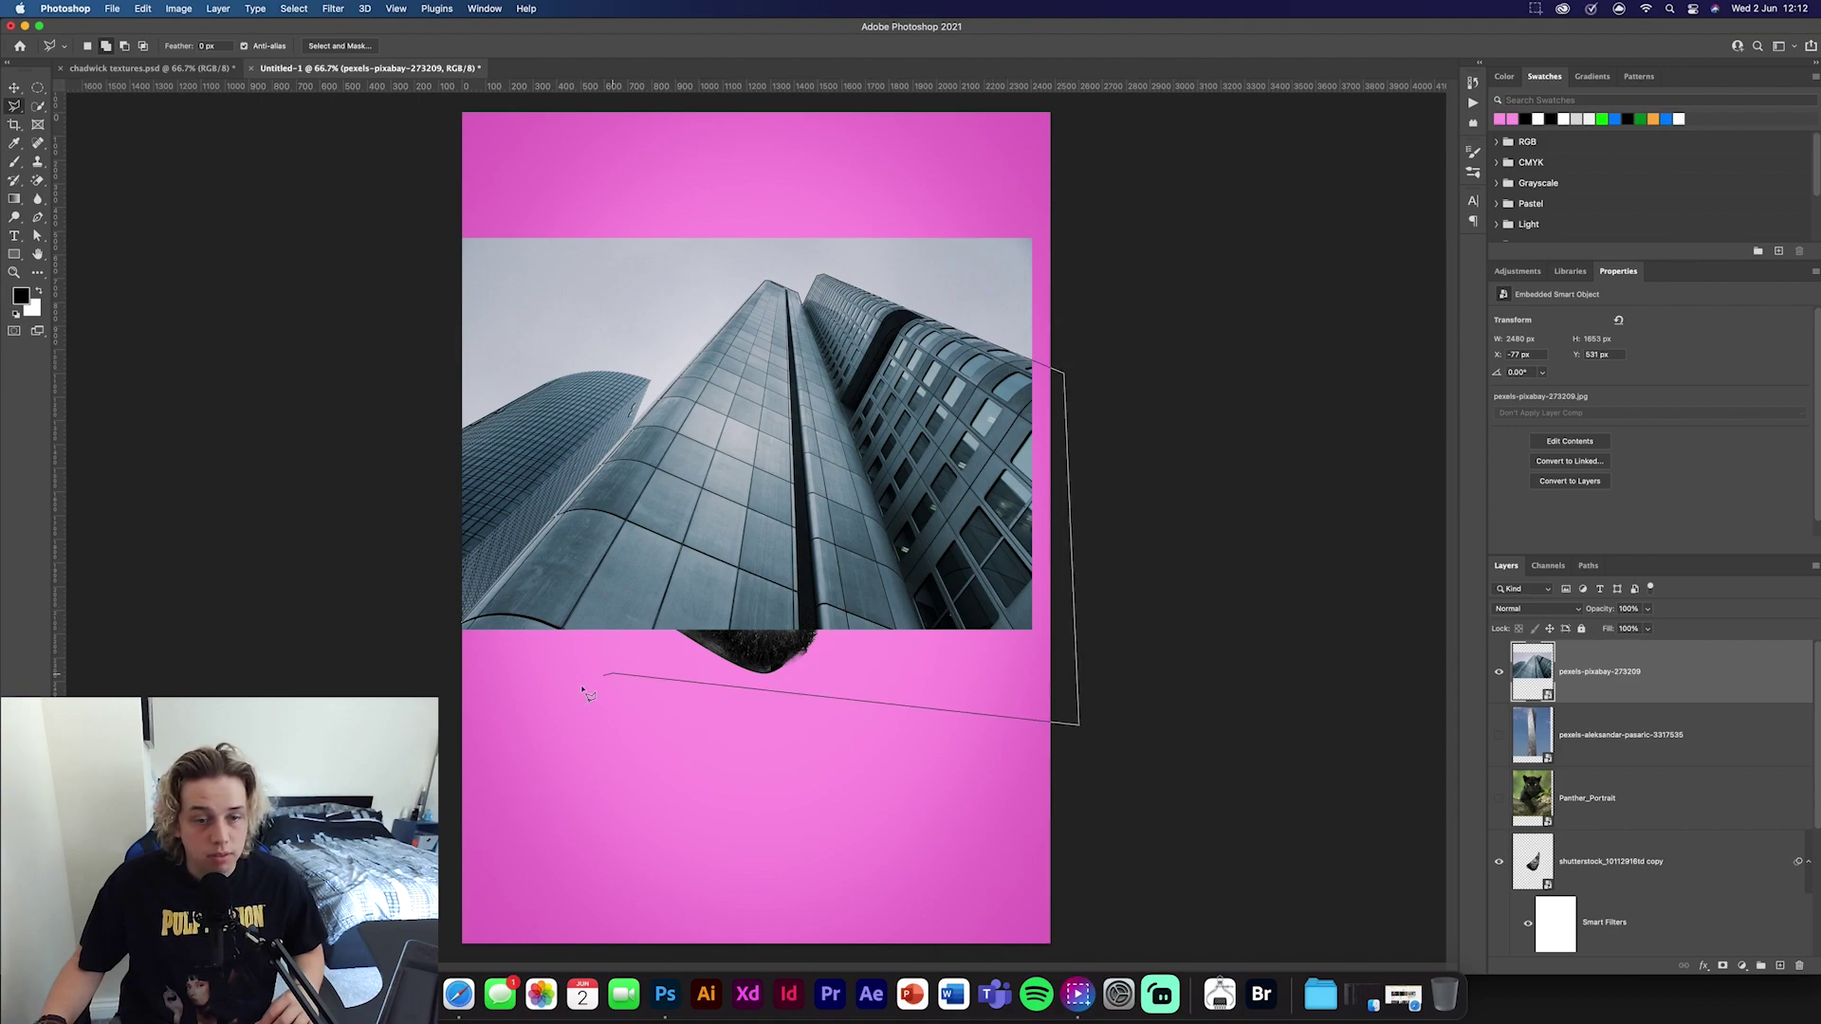
left_click(459, 636)
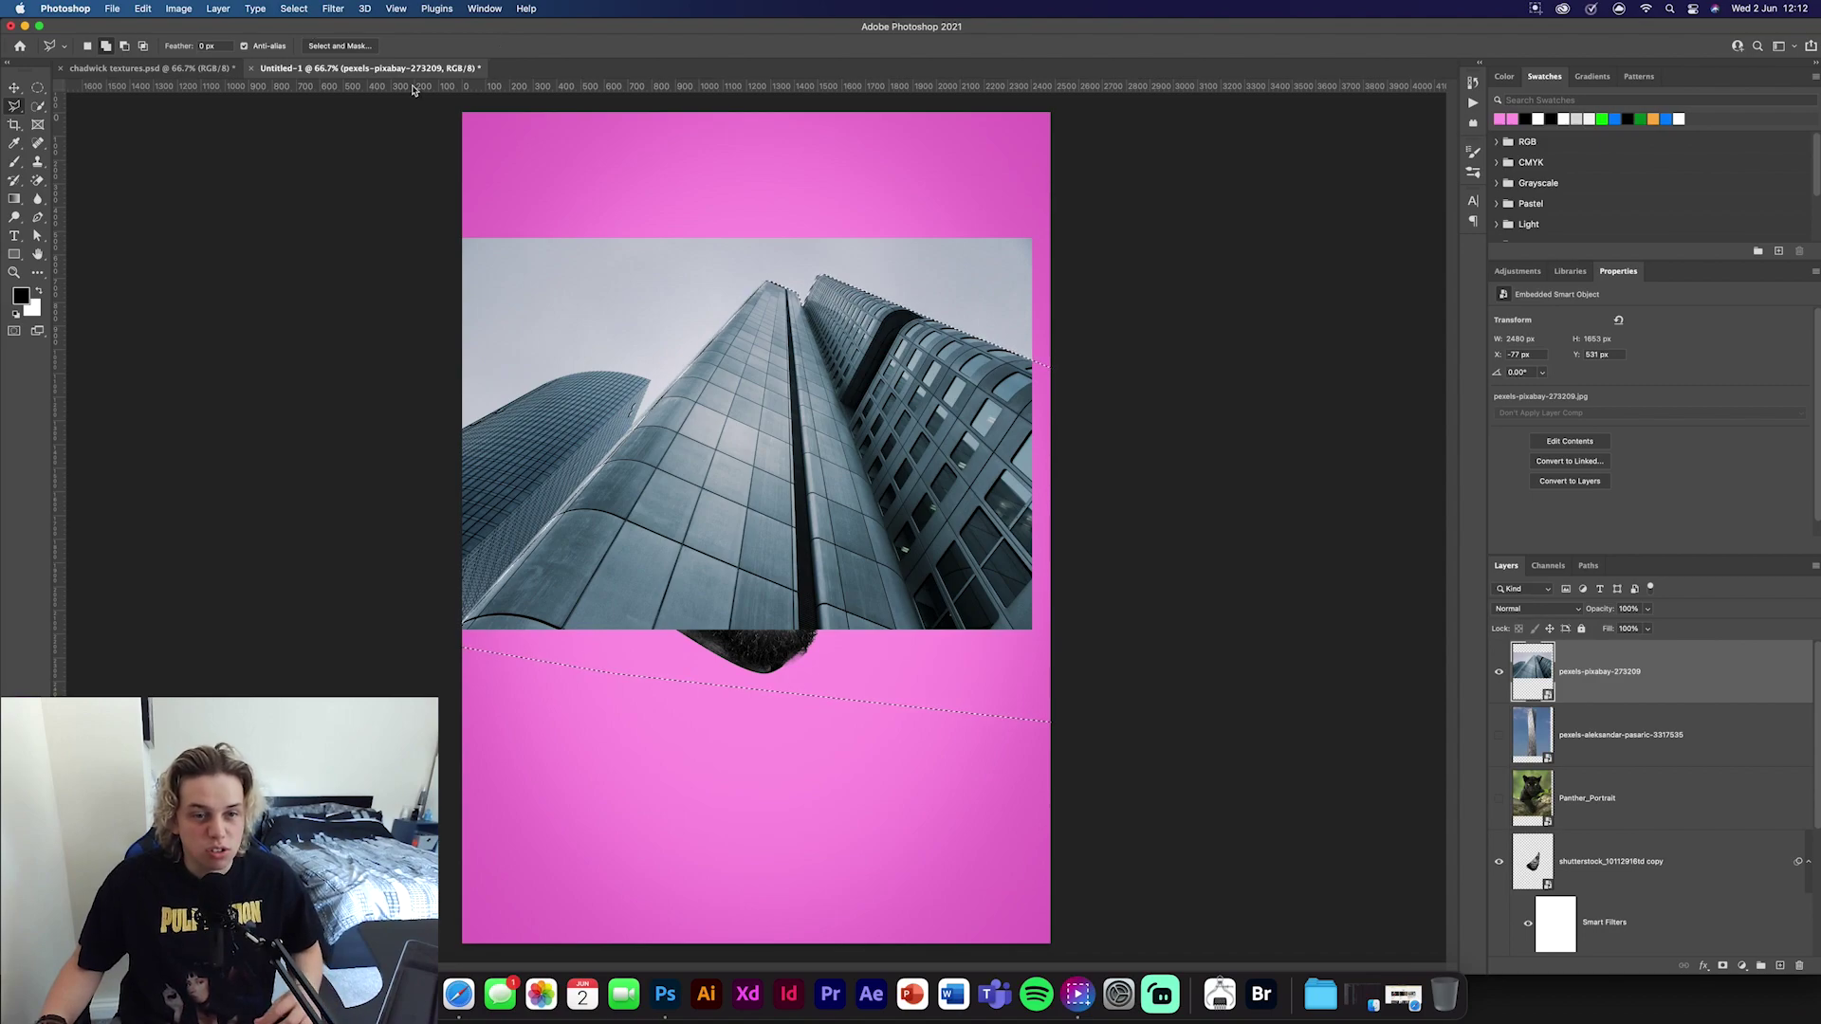
Mask the skyscraper photo to the selection, and rasterize the layer with its mask applied
left_click(354, 47)
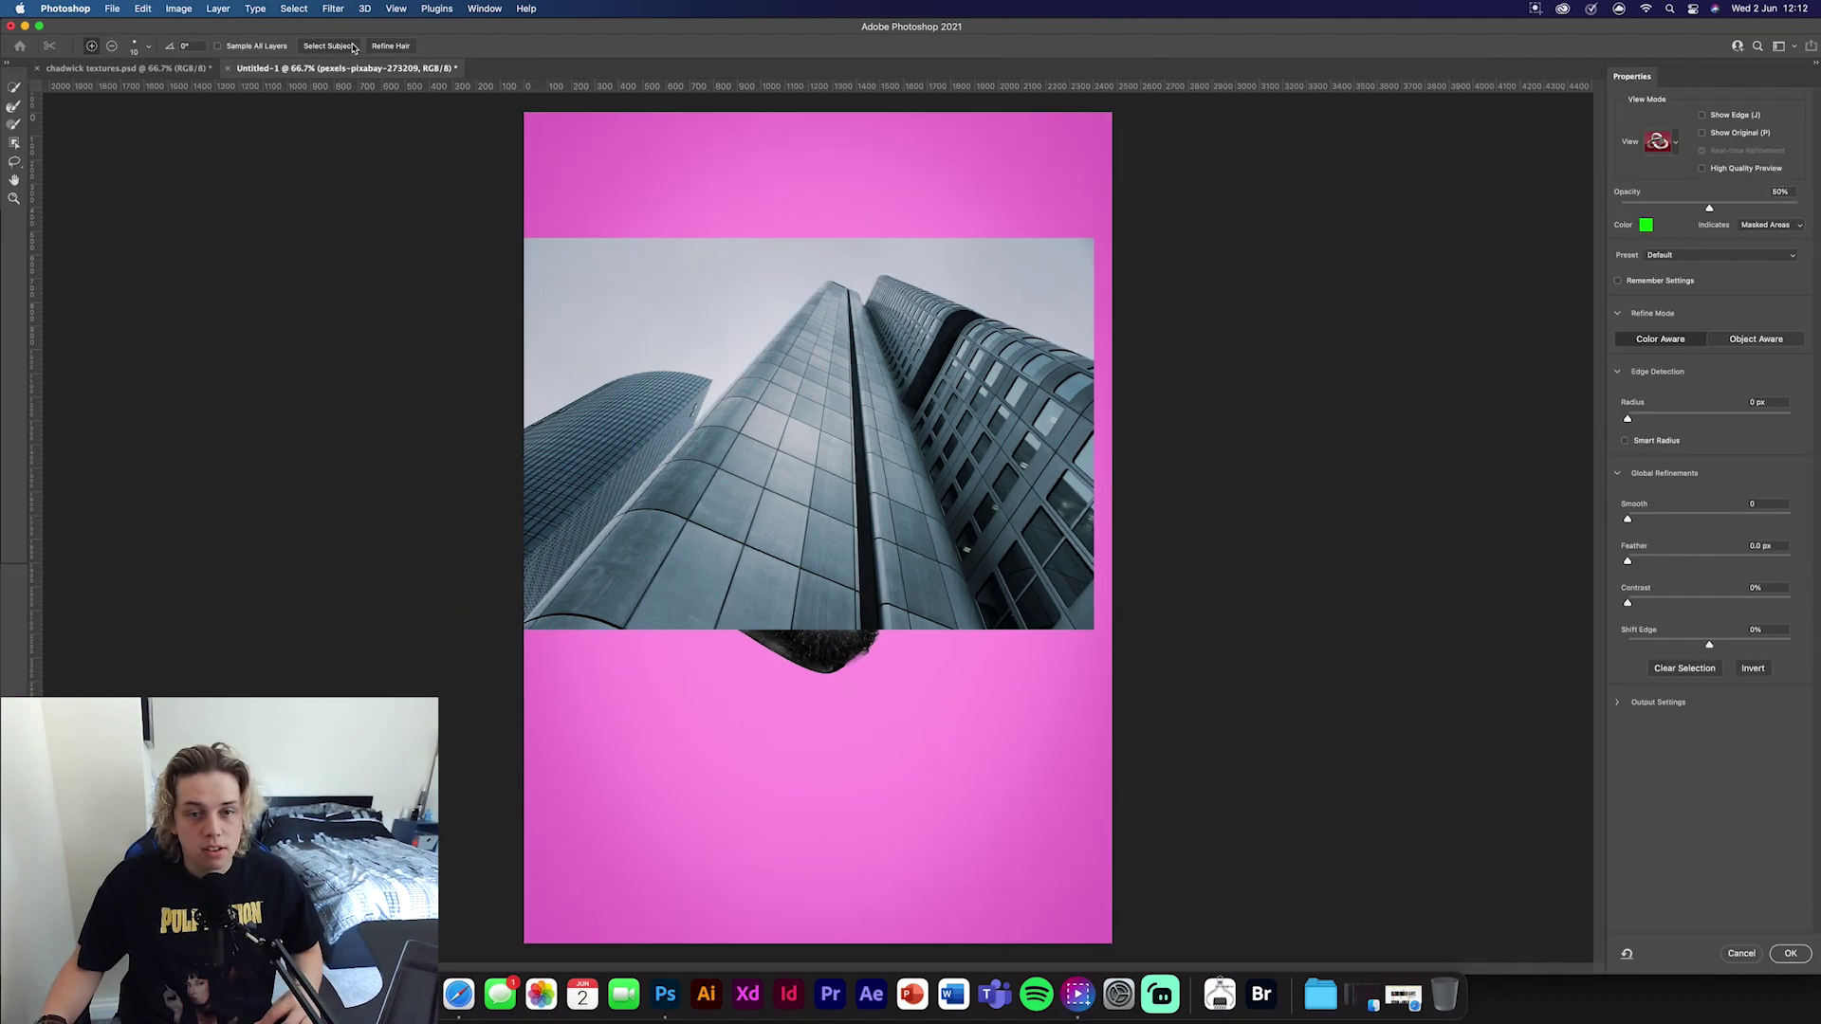
left_click(1791, 954)
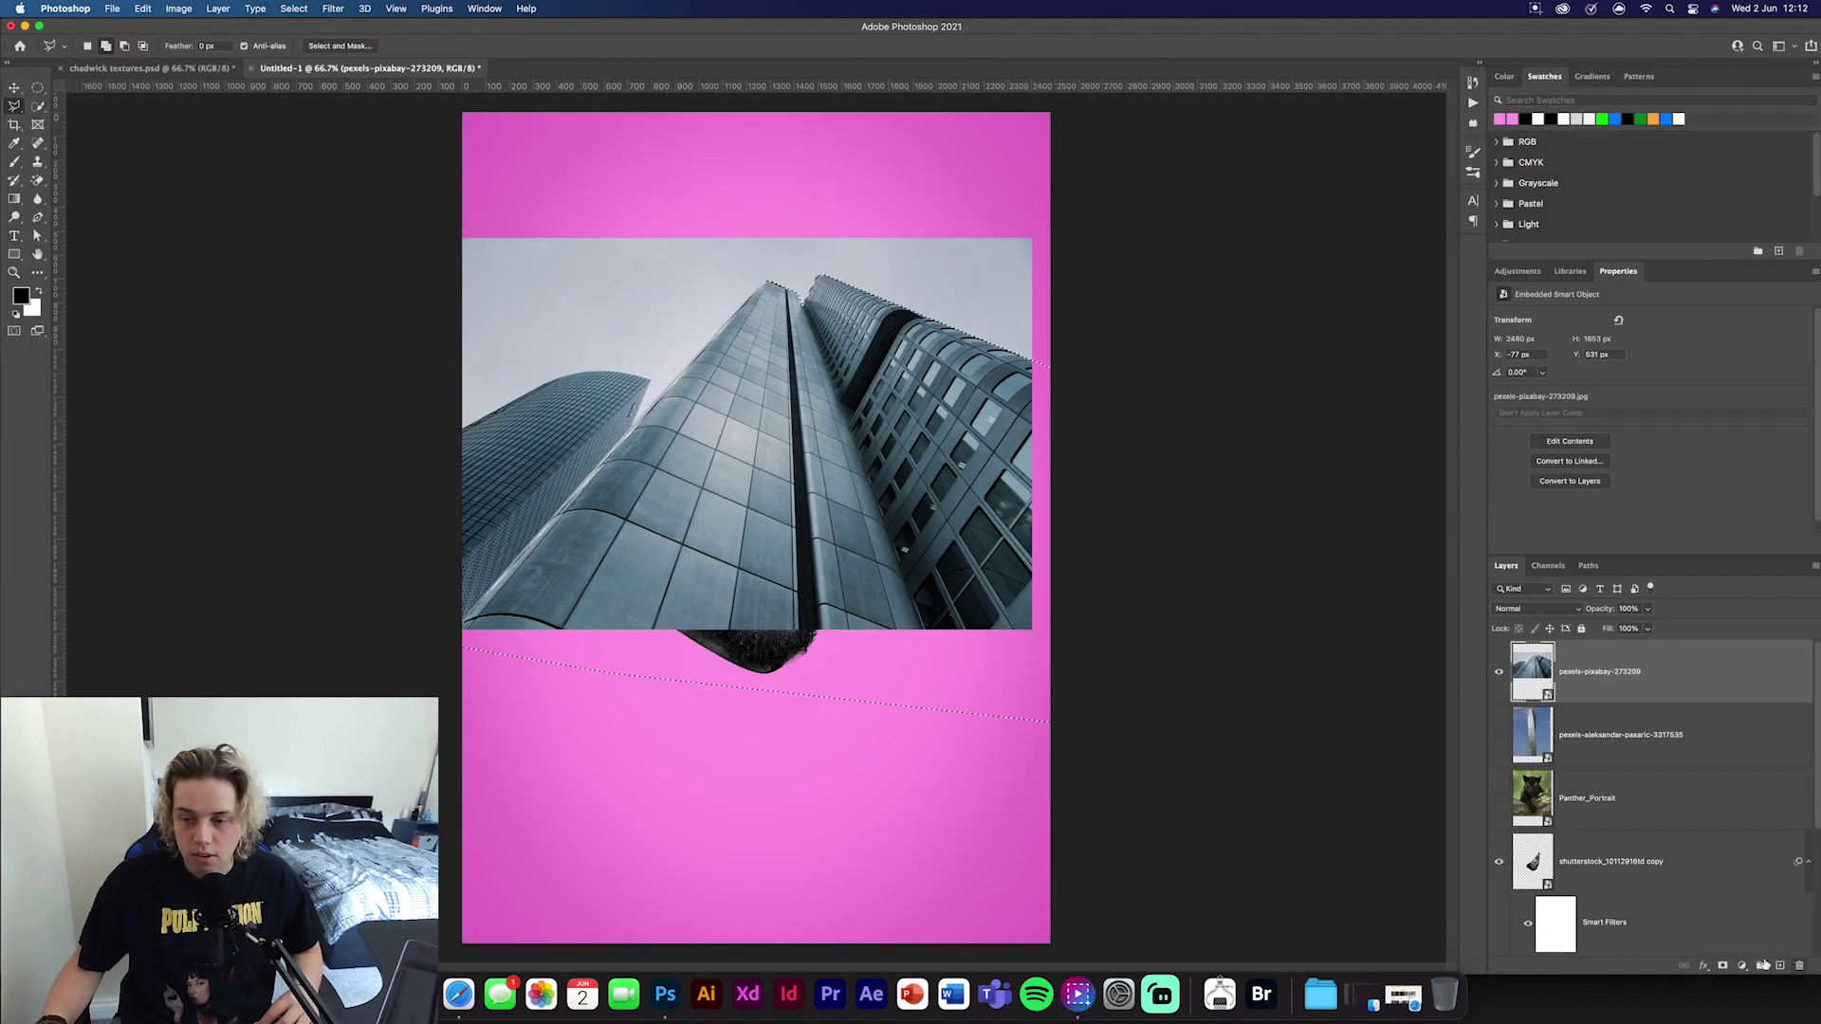
left_click(14, 87)
right_click(1709, 709)
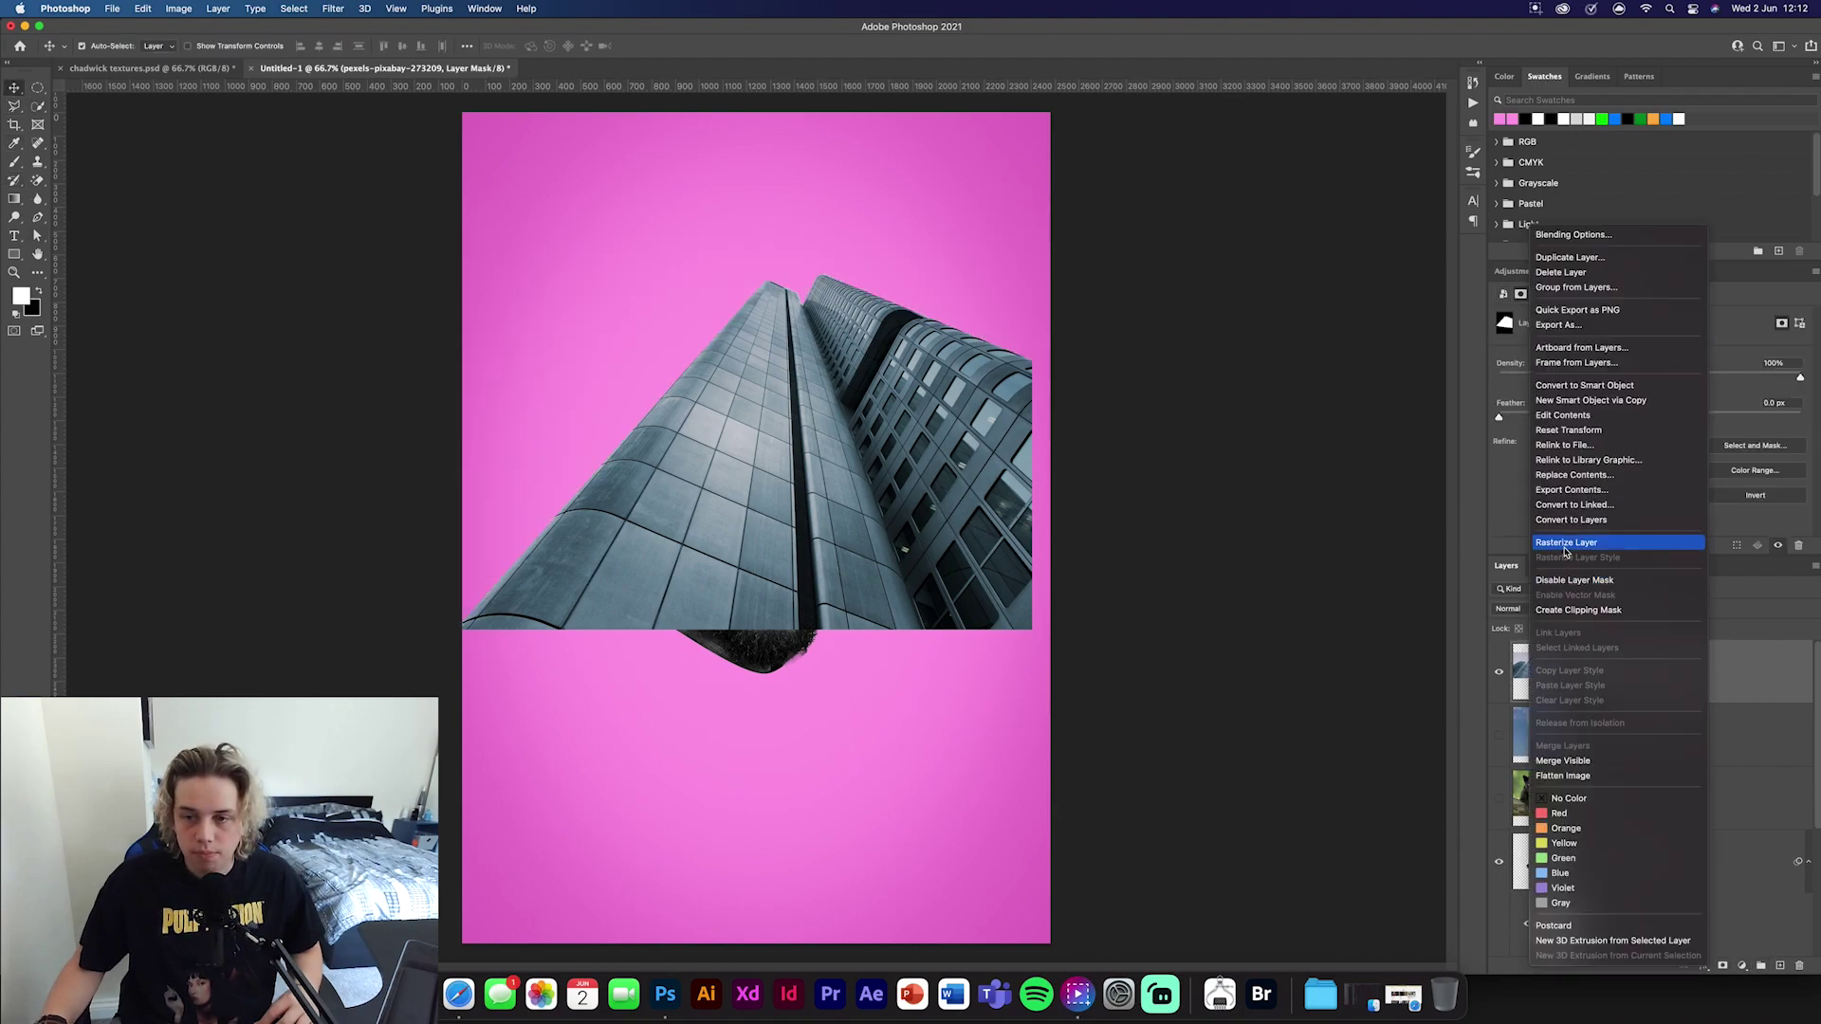
right_click(1593, 689)
left_click(1608, 736)
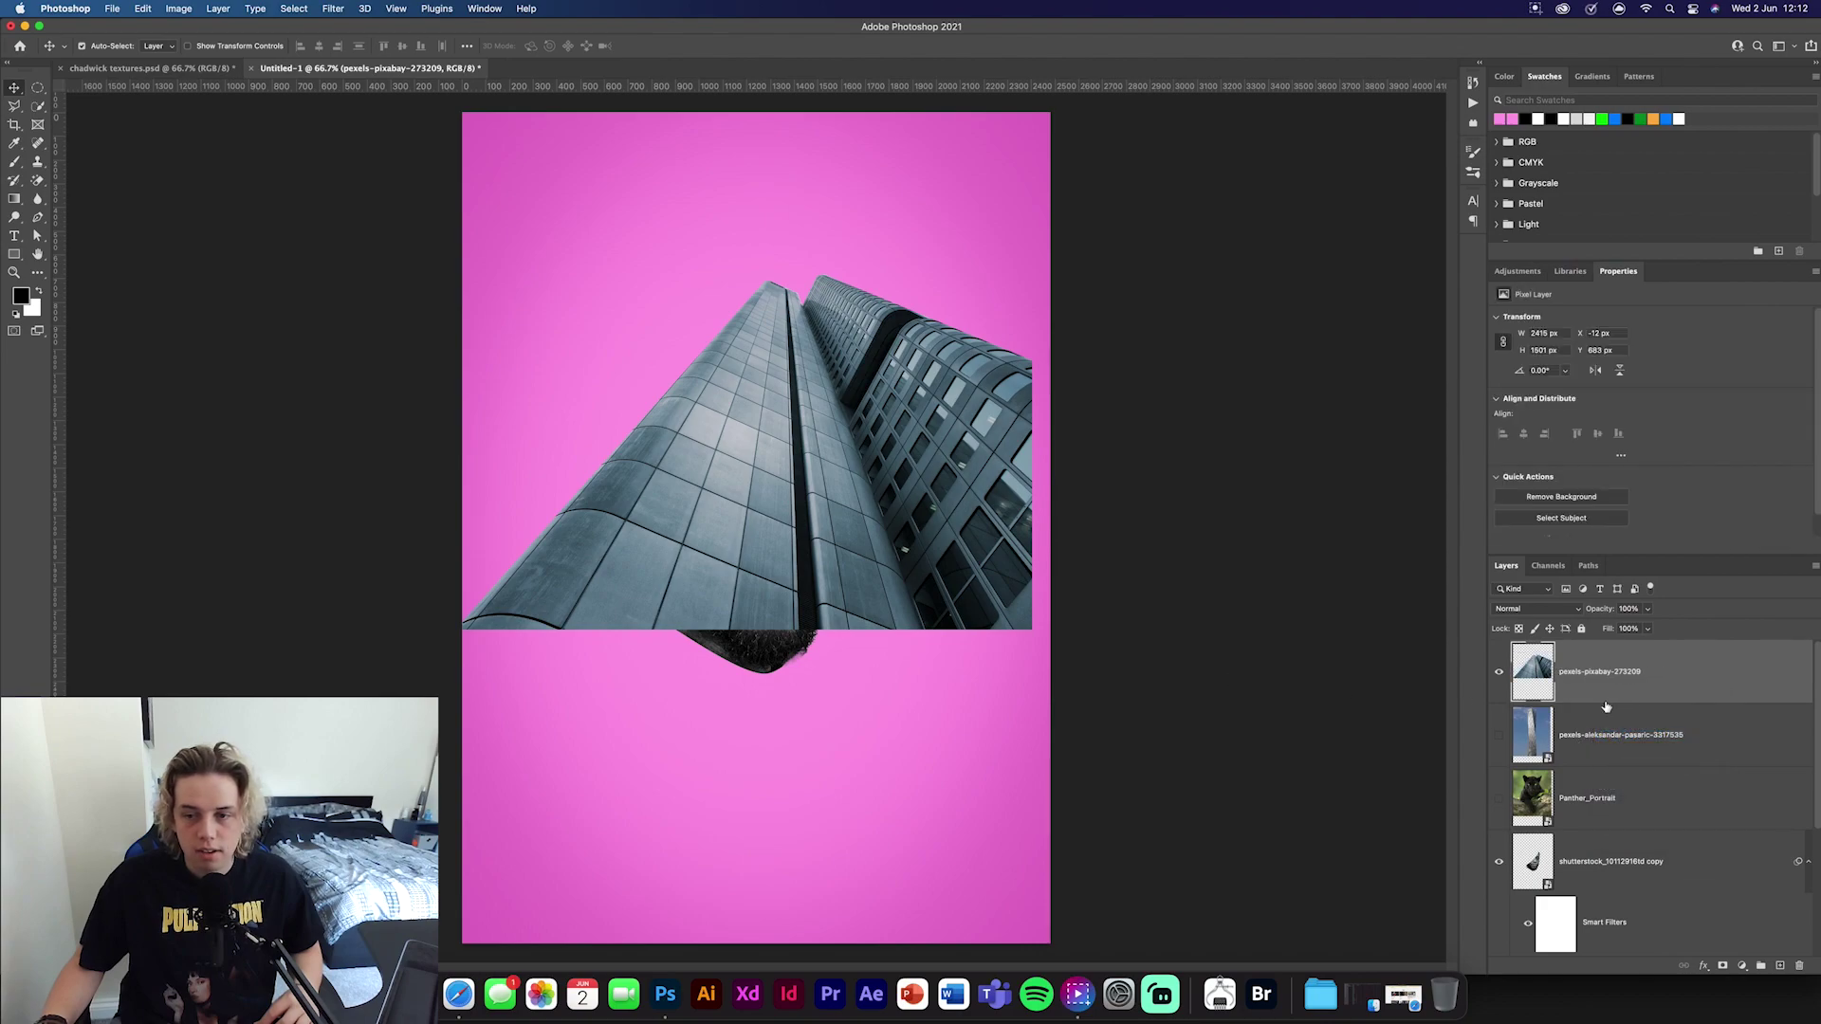
Convert the skyscraper cut-out to a smart object and place its layer directly beneath the face piece
right_click(1636, 685)
left_click_drag(1623, 675, 1627, 855)
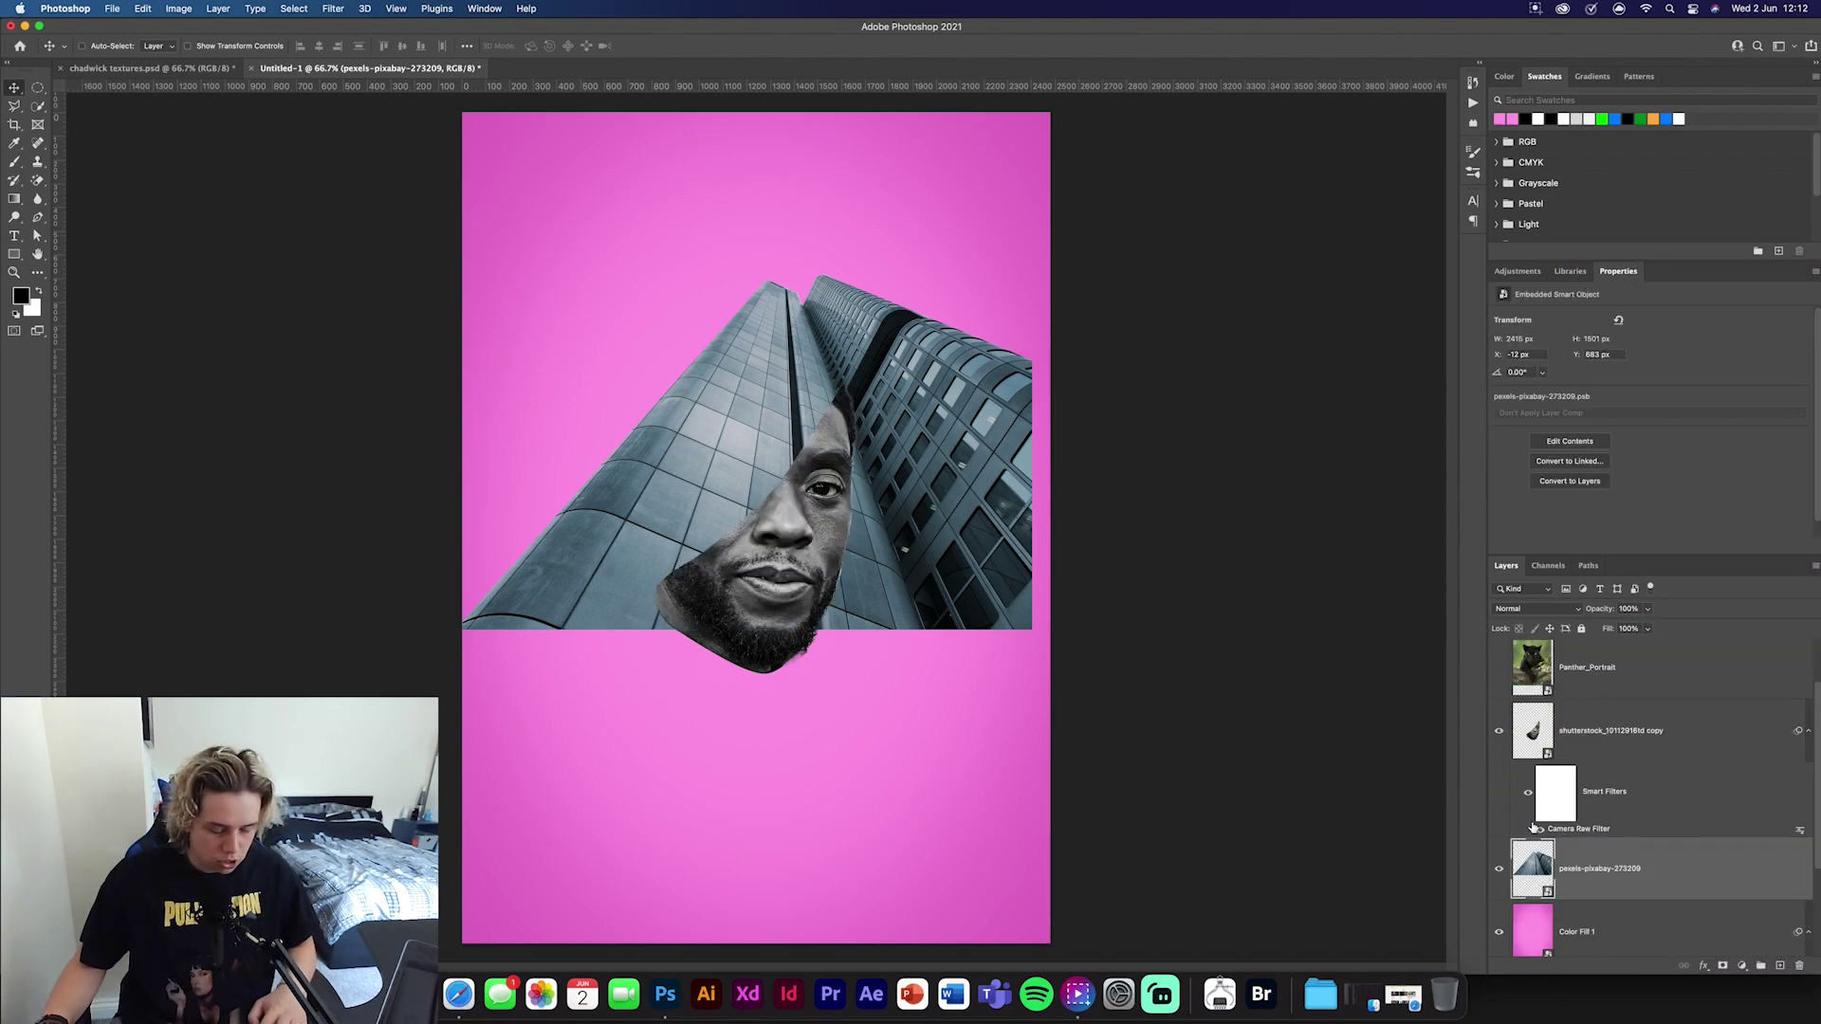
Scale the skyscraper cut-out to about 67% and position it behind the upper part of the face
key("ctrl+t")
left_click_drag(1032, 452, 837, 491)
left_click_drag(459, 570, 568, 559)
left_click_drag(635, 484, 662, 552)
left_click_drag(720, 398, 720, 344)
left_click_drag(727, 528, 715, 533)
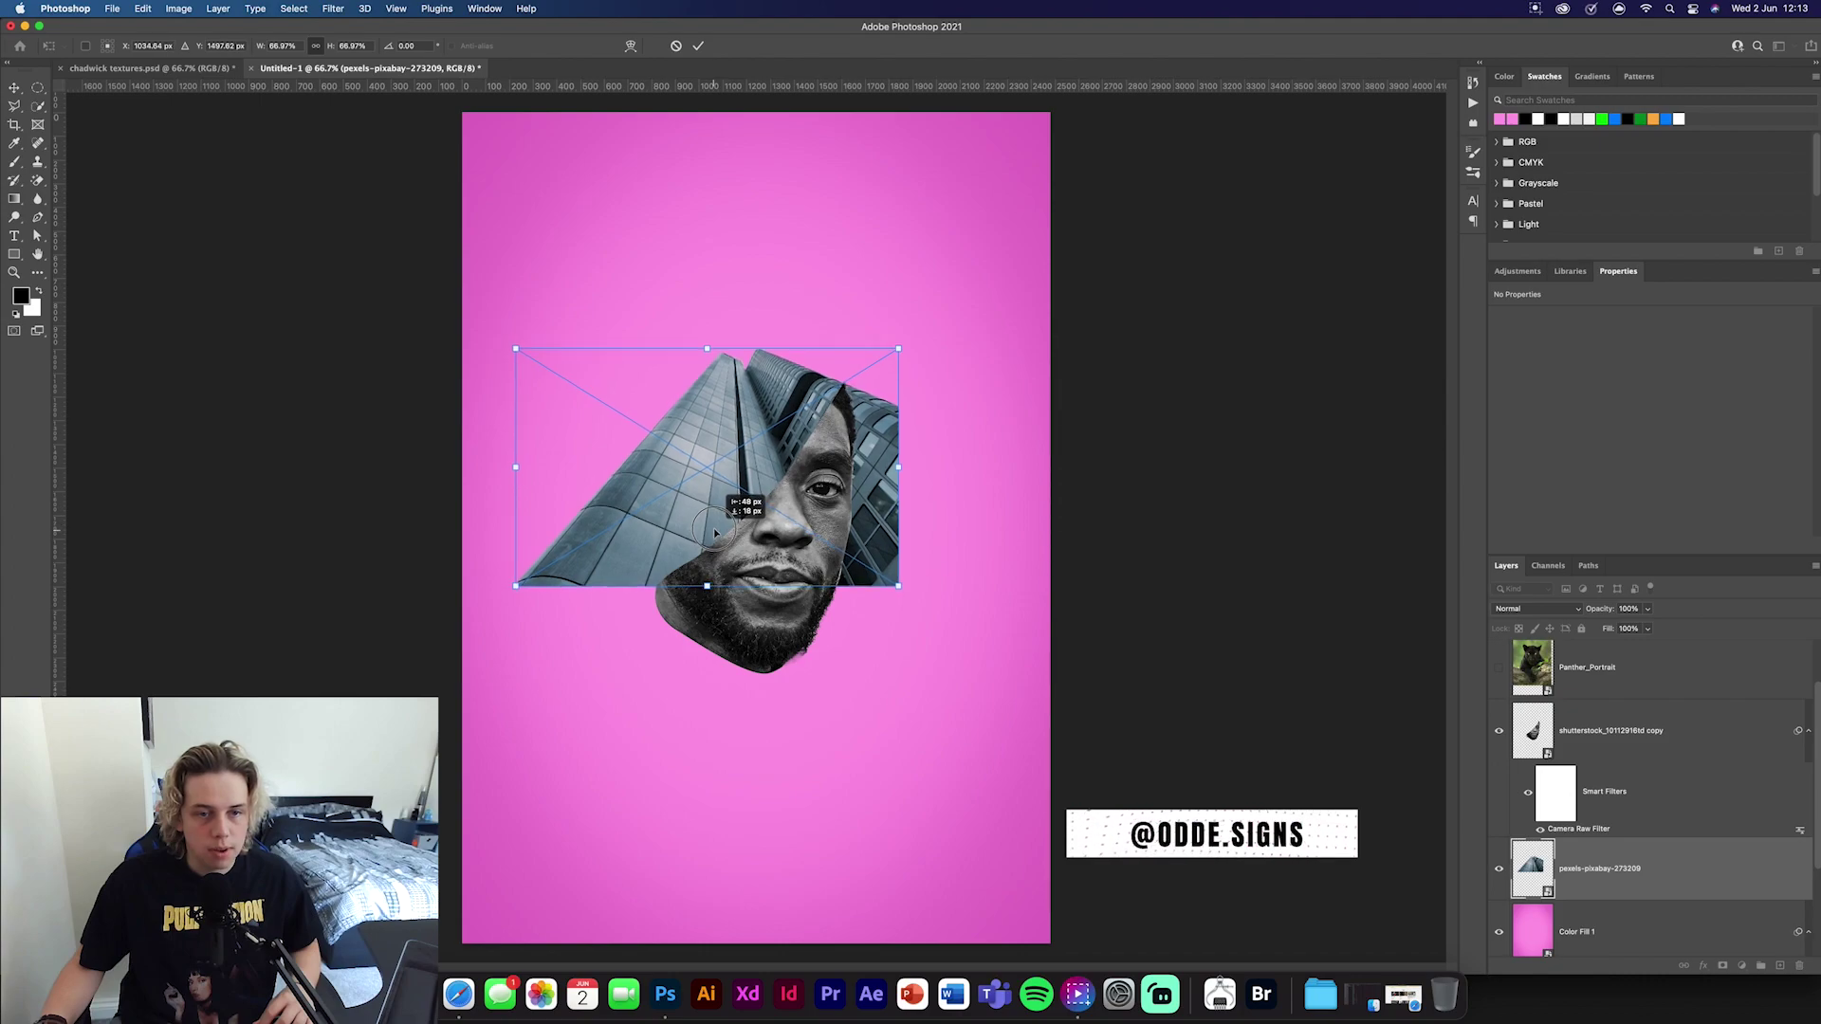
left_click(698, 46)
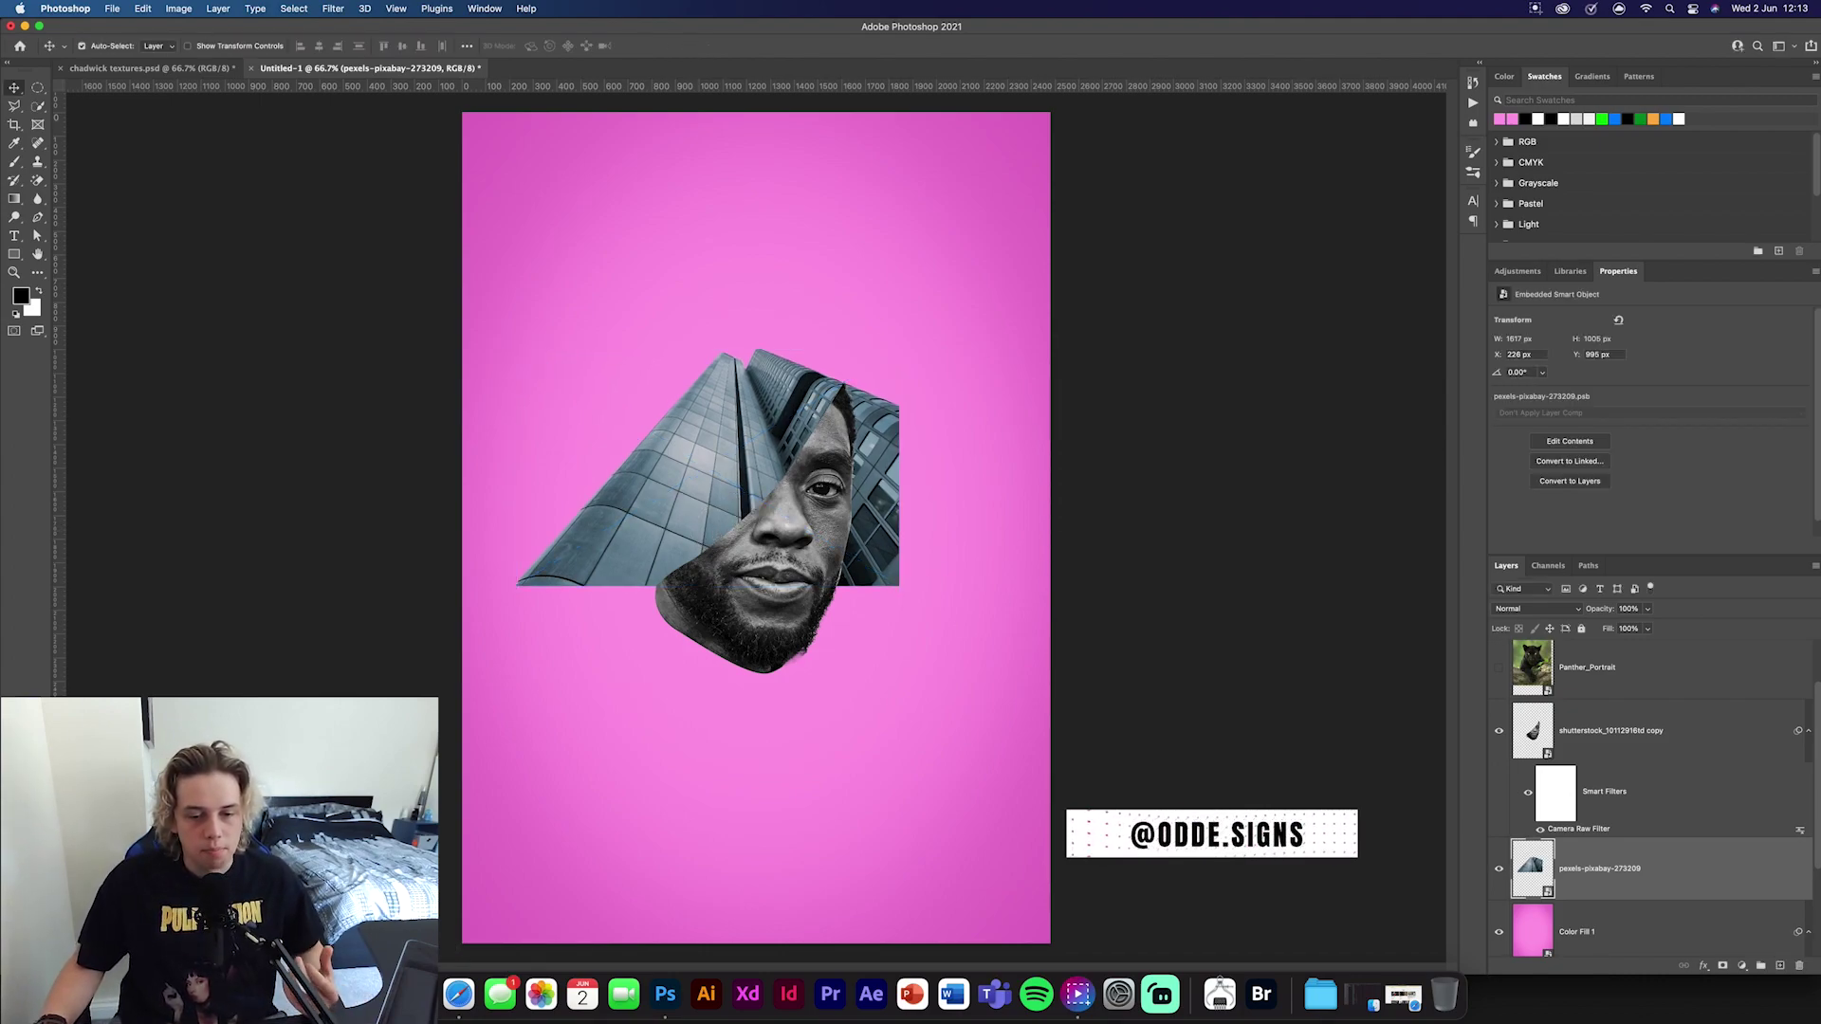
left_click(350, 806)
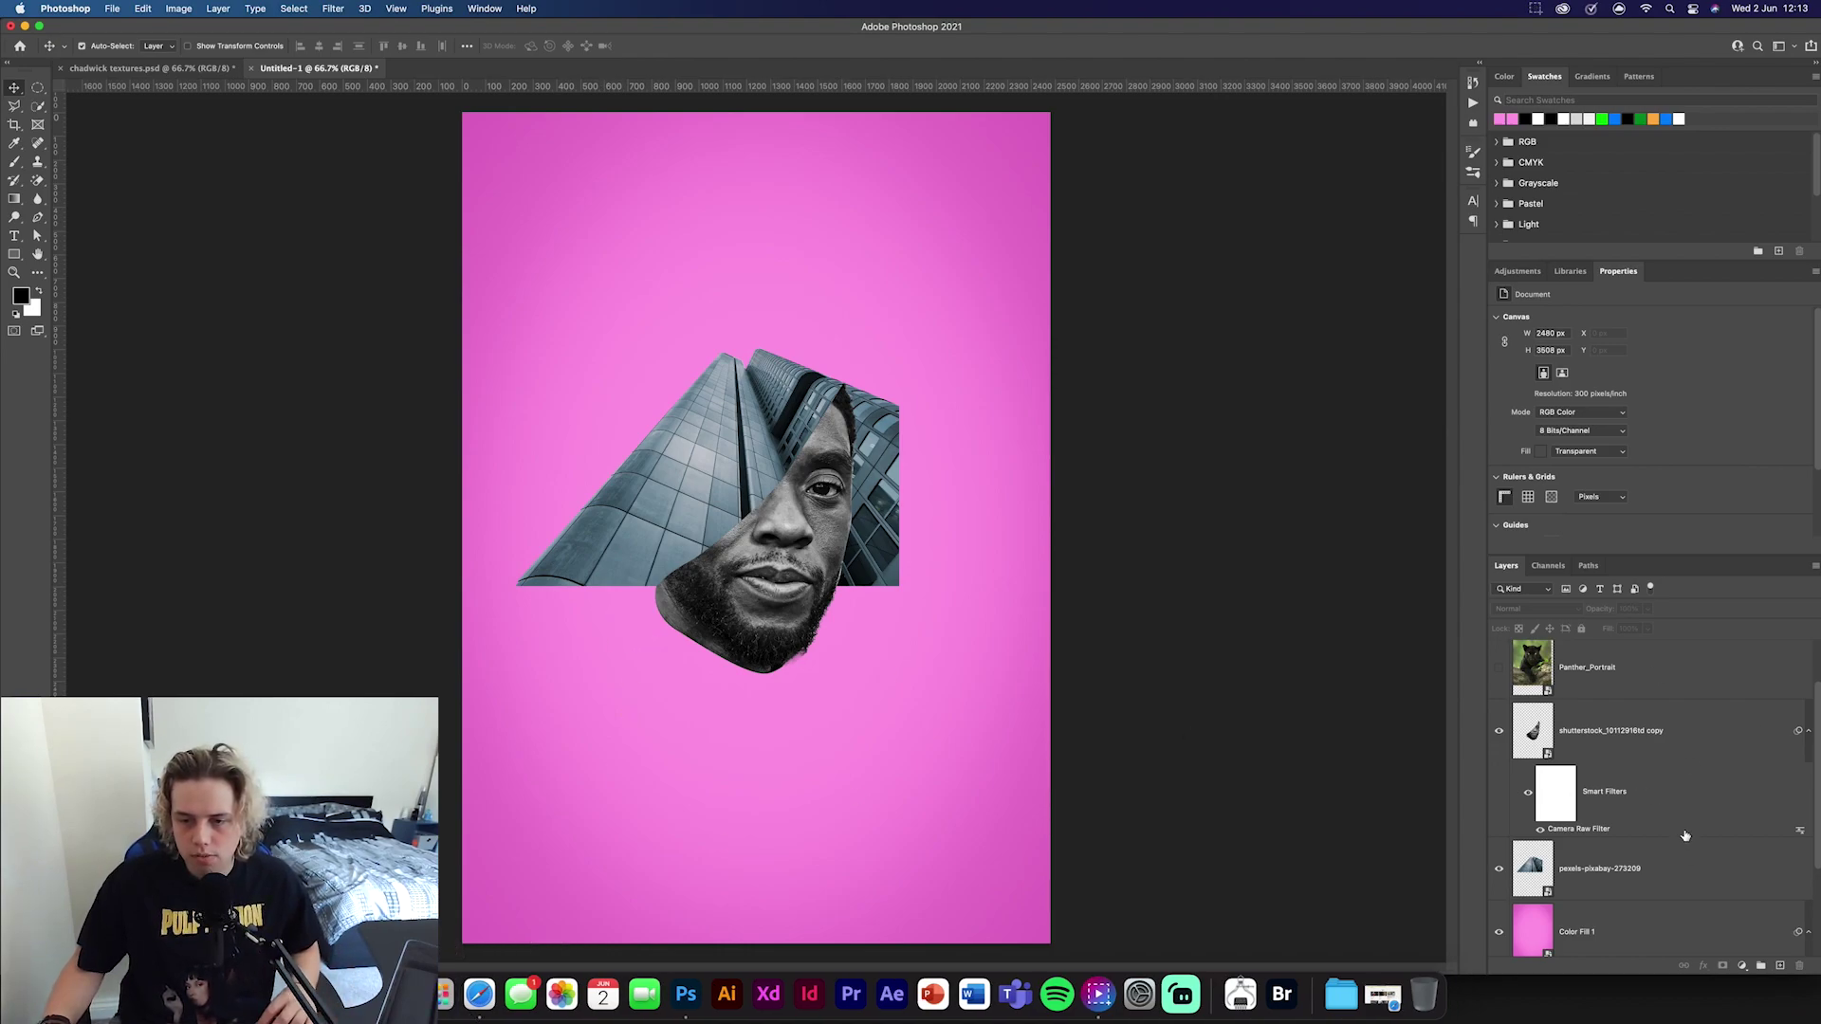
Show the twisted tower layer and select the tower with Select Subject
scroll(1685, 842, "up", 2)
left_click(1499, 671)
left_click(1634, 677)
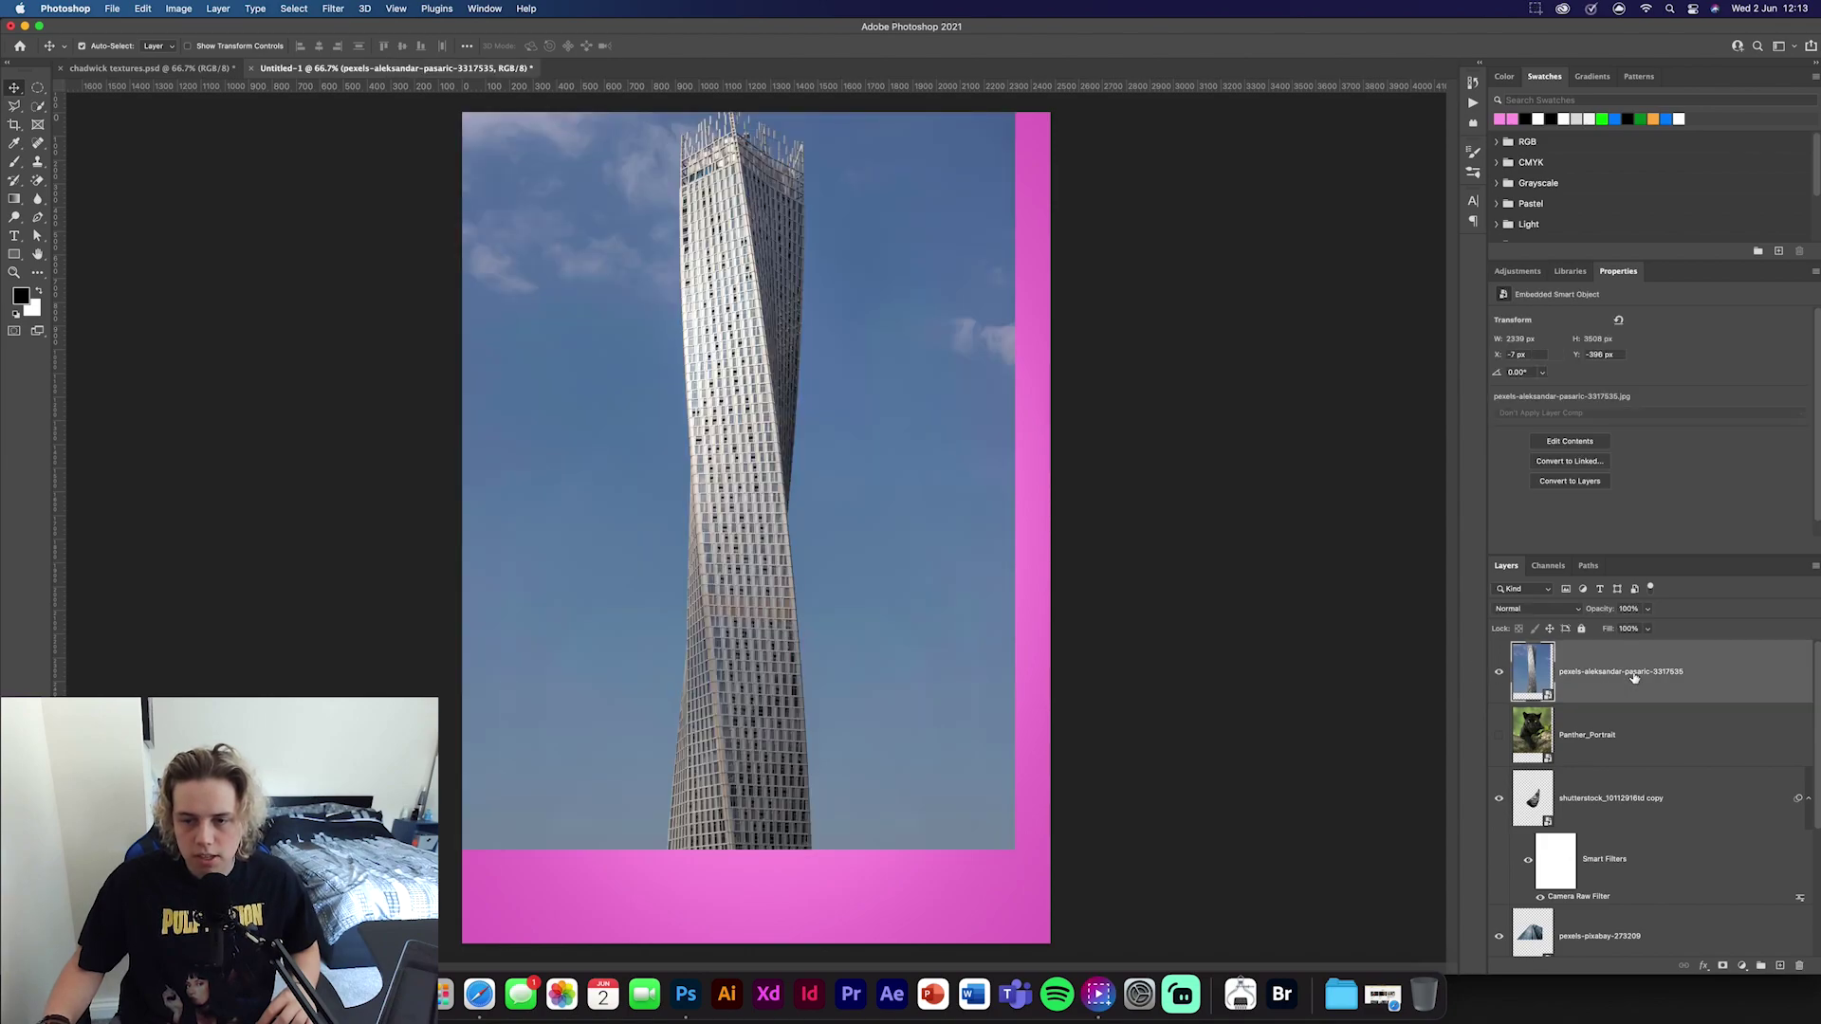
left_click(38, 106)
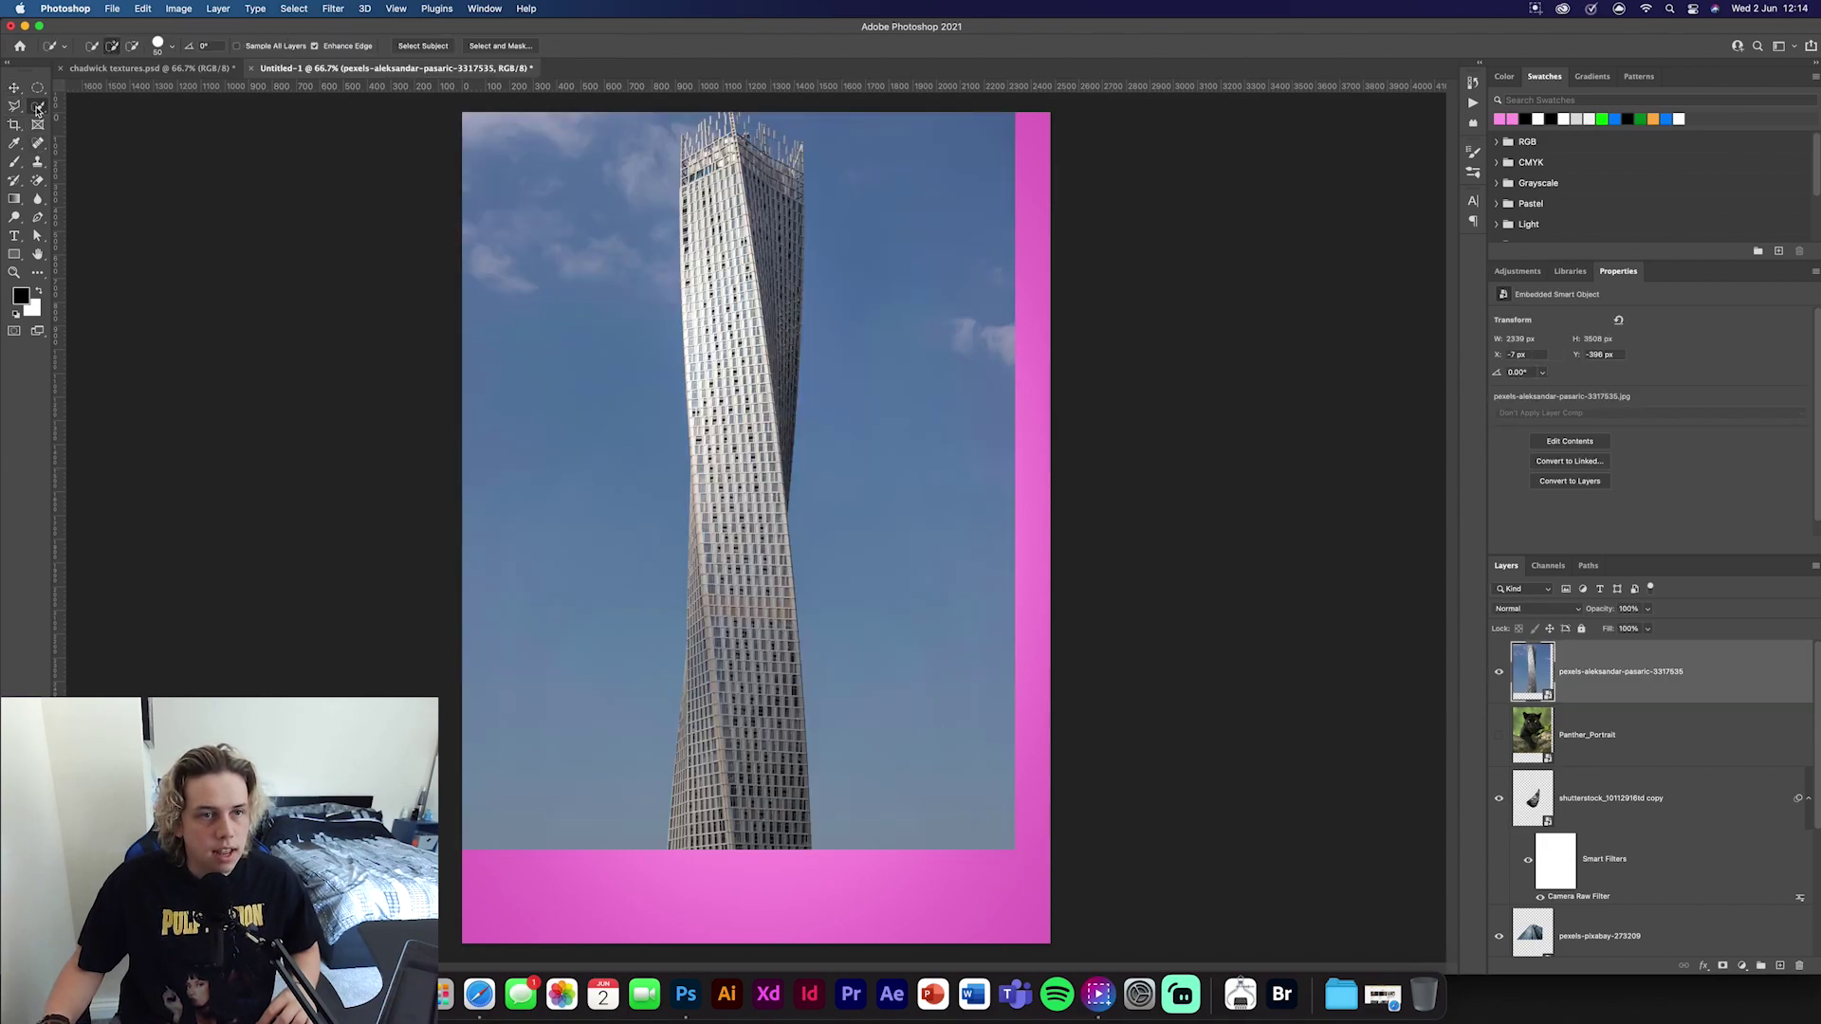
left_click(423, 45)
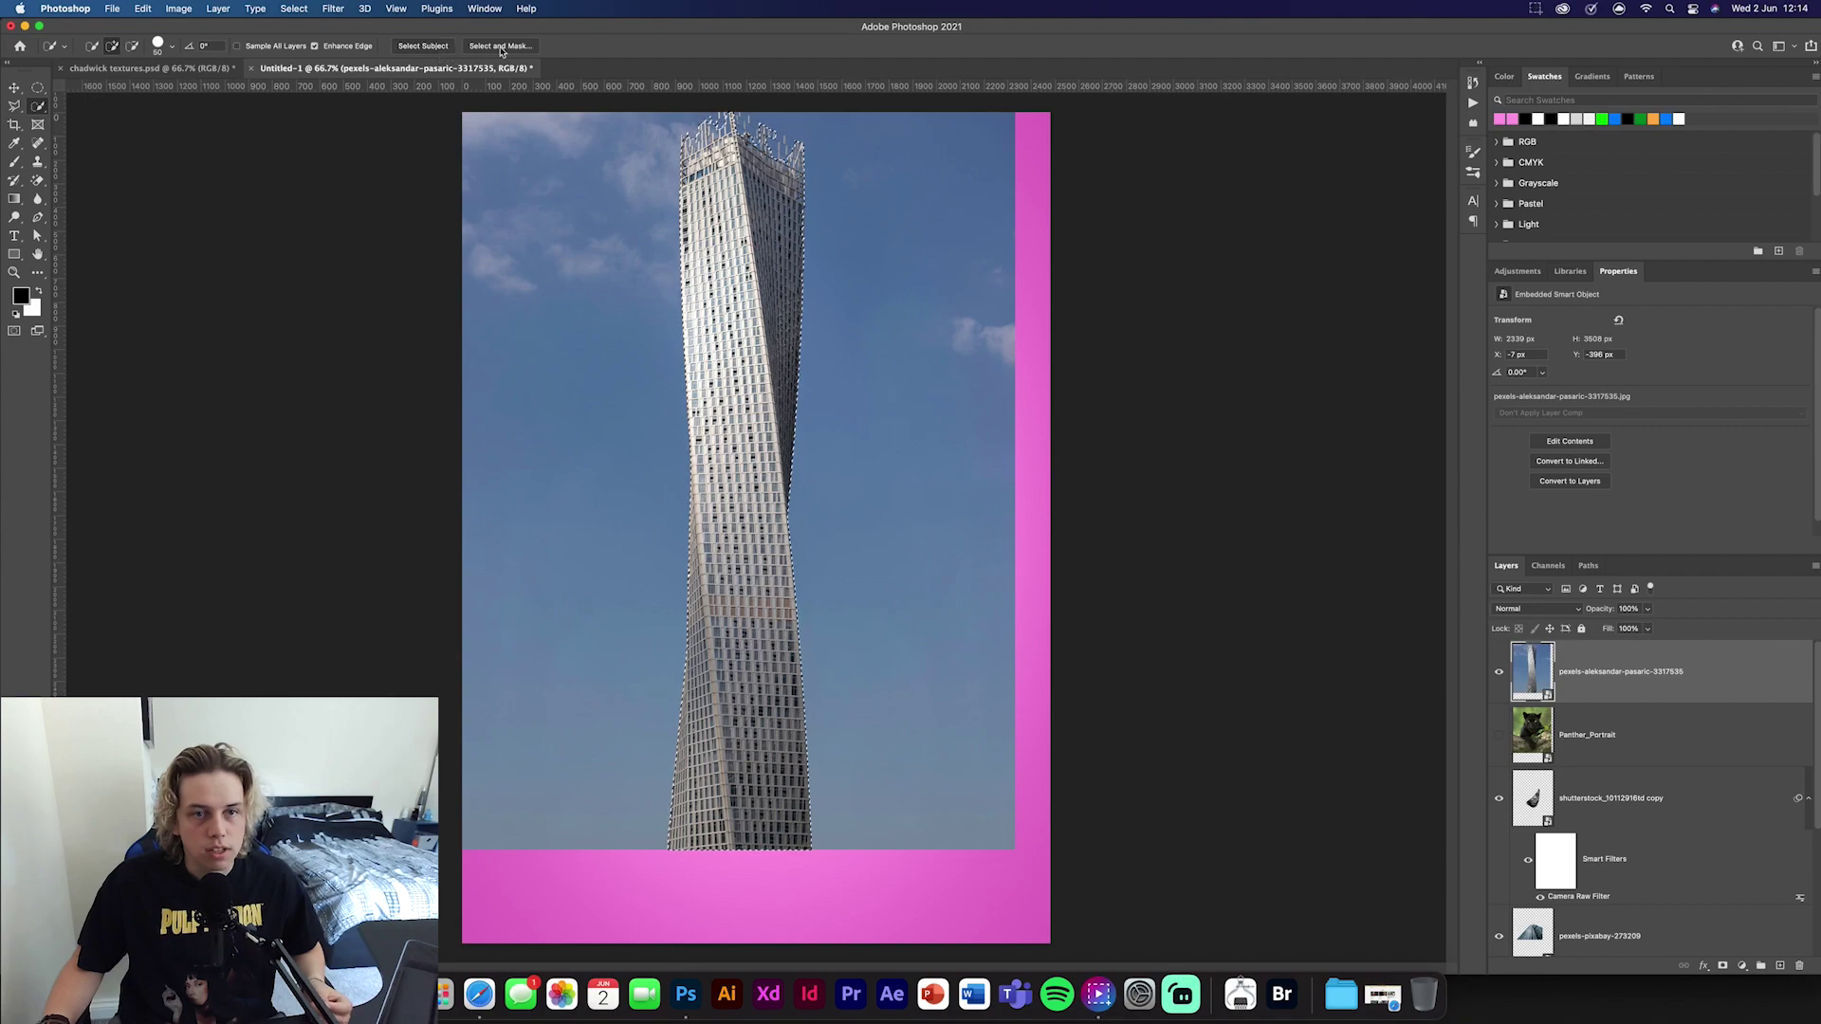
Refine the selection around the tower's crown with the Refine Edge Brush in Select and Mask, and mask the tower to it
left_click(500, 45)
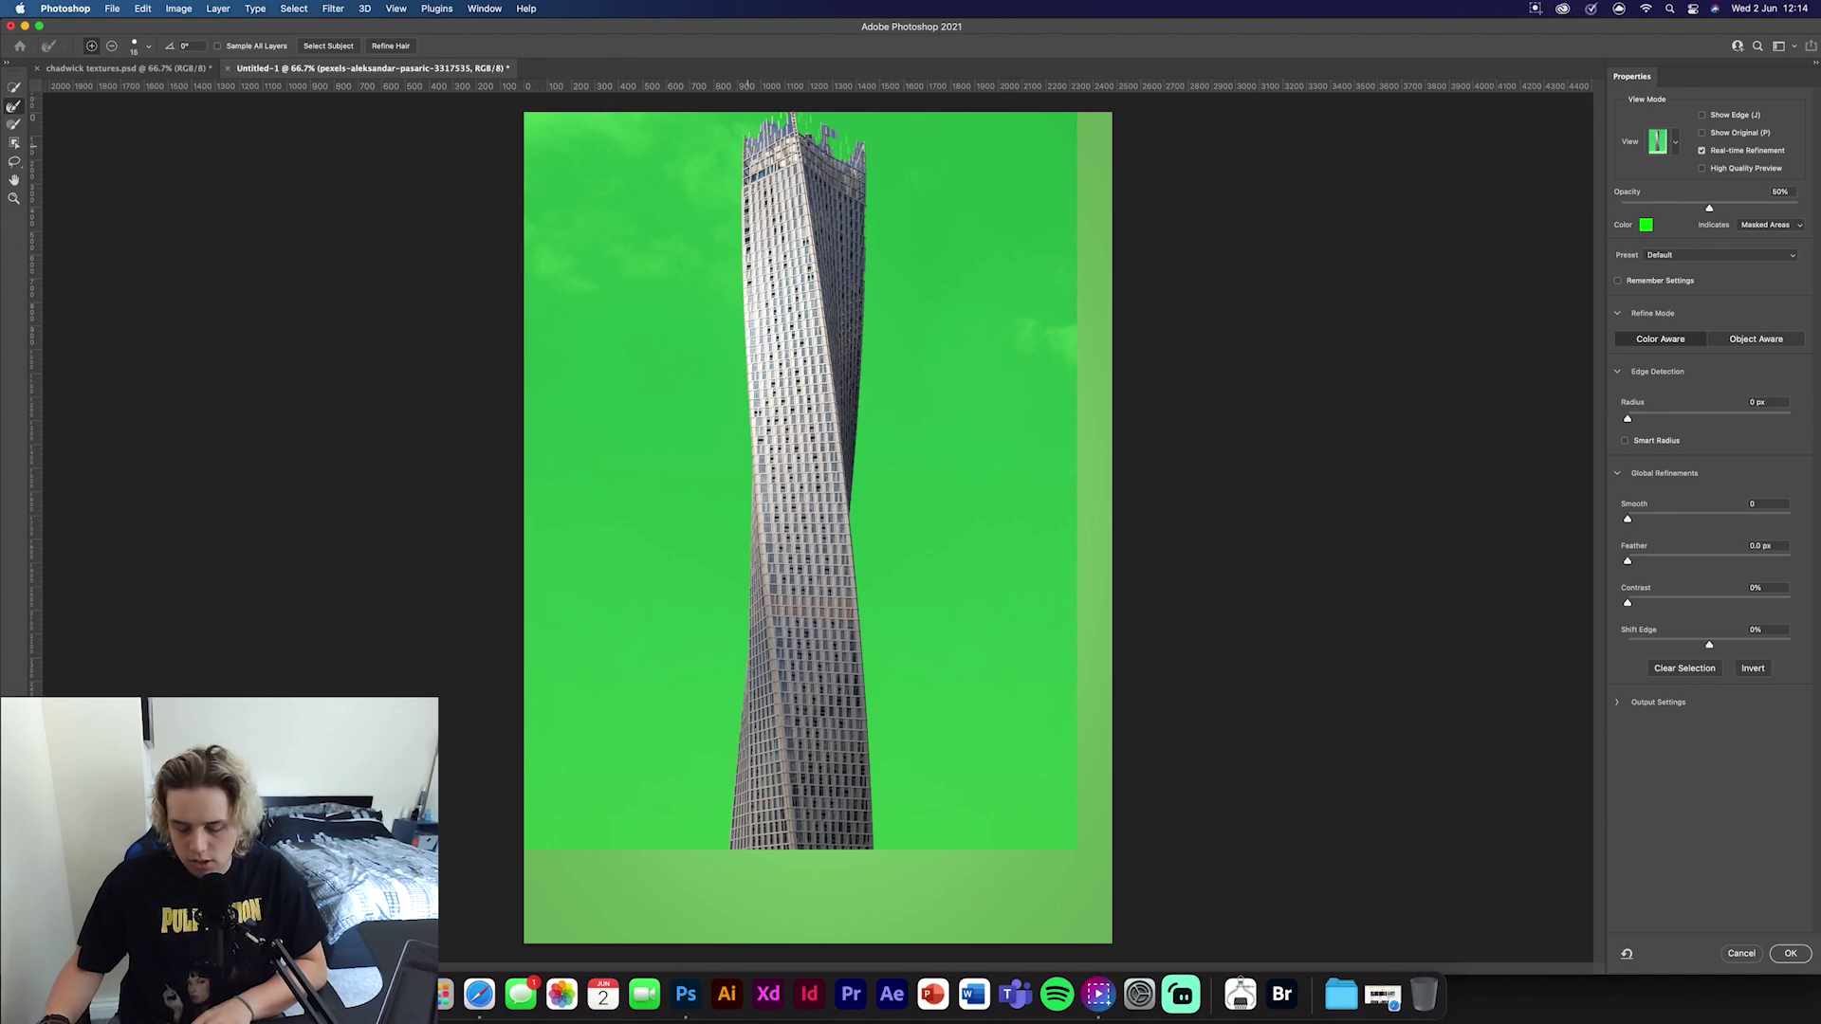
mouse_move(776, 138)
left_mouse_down()
mouse_move(860, 156)
mouse_move(811, 144)
left_mouse_up()
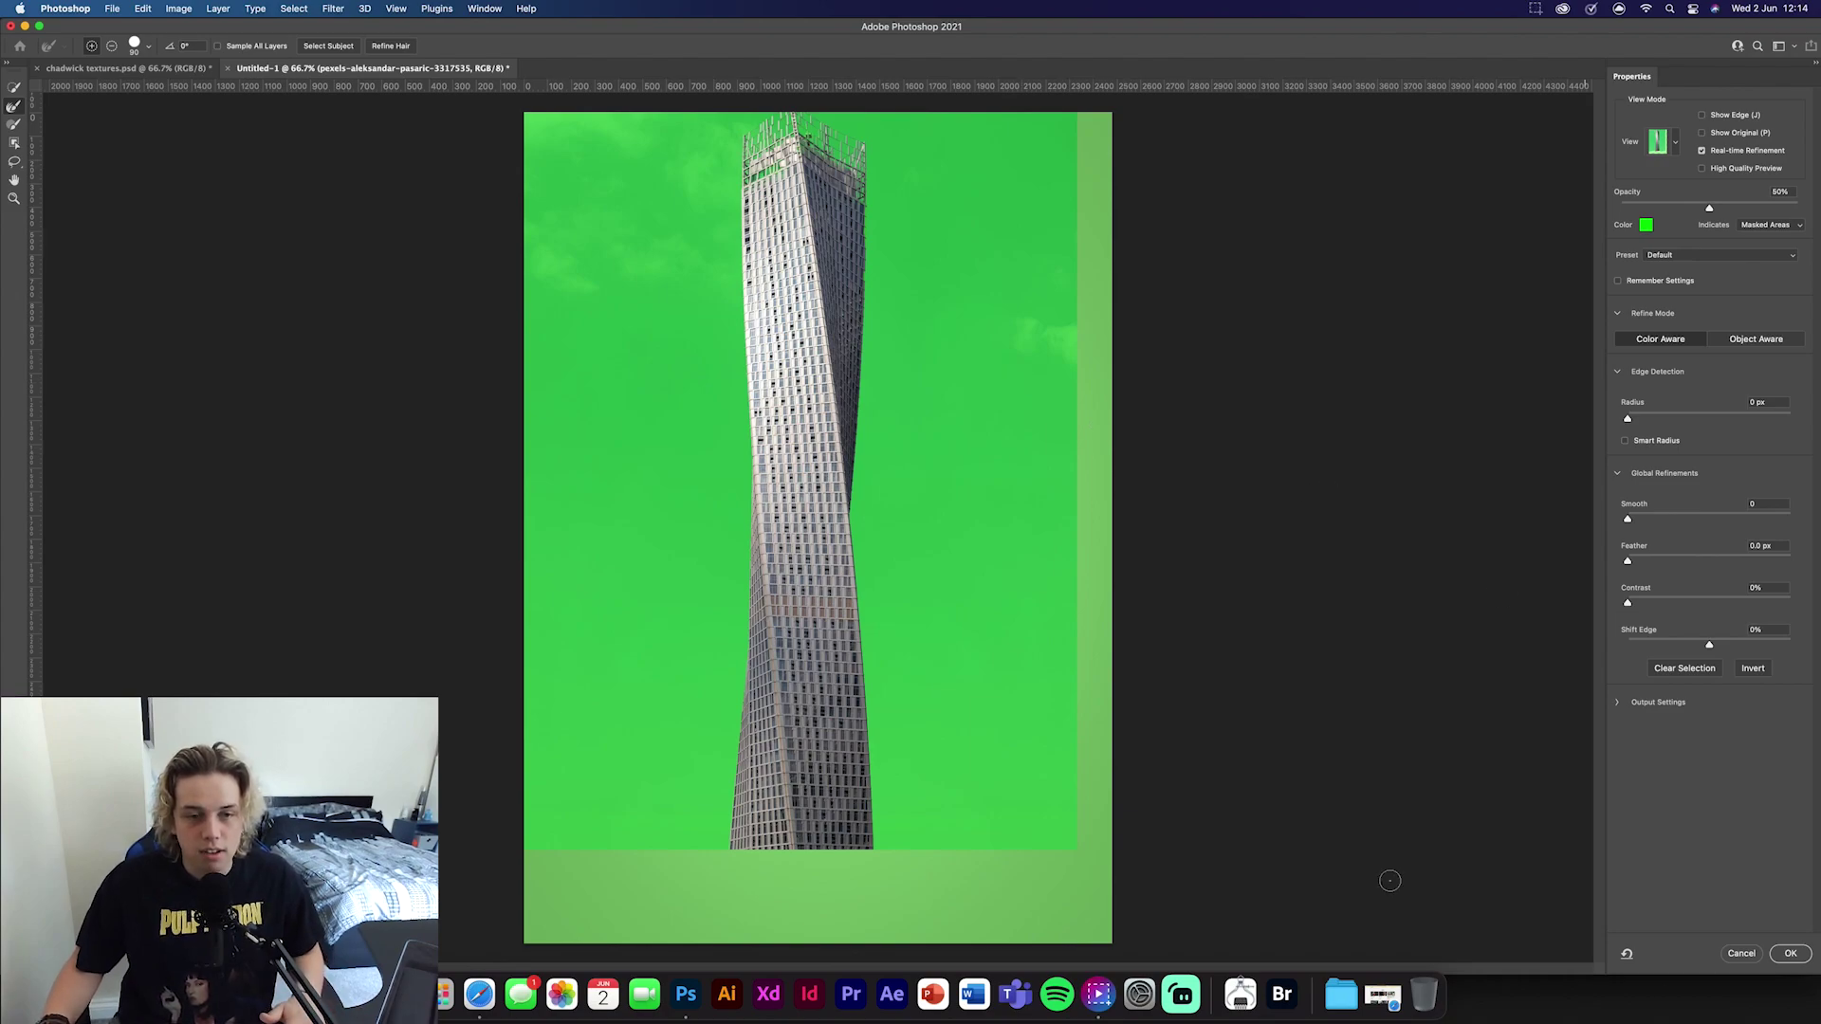
left_click(1789, 954)
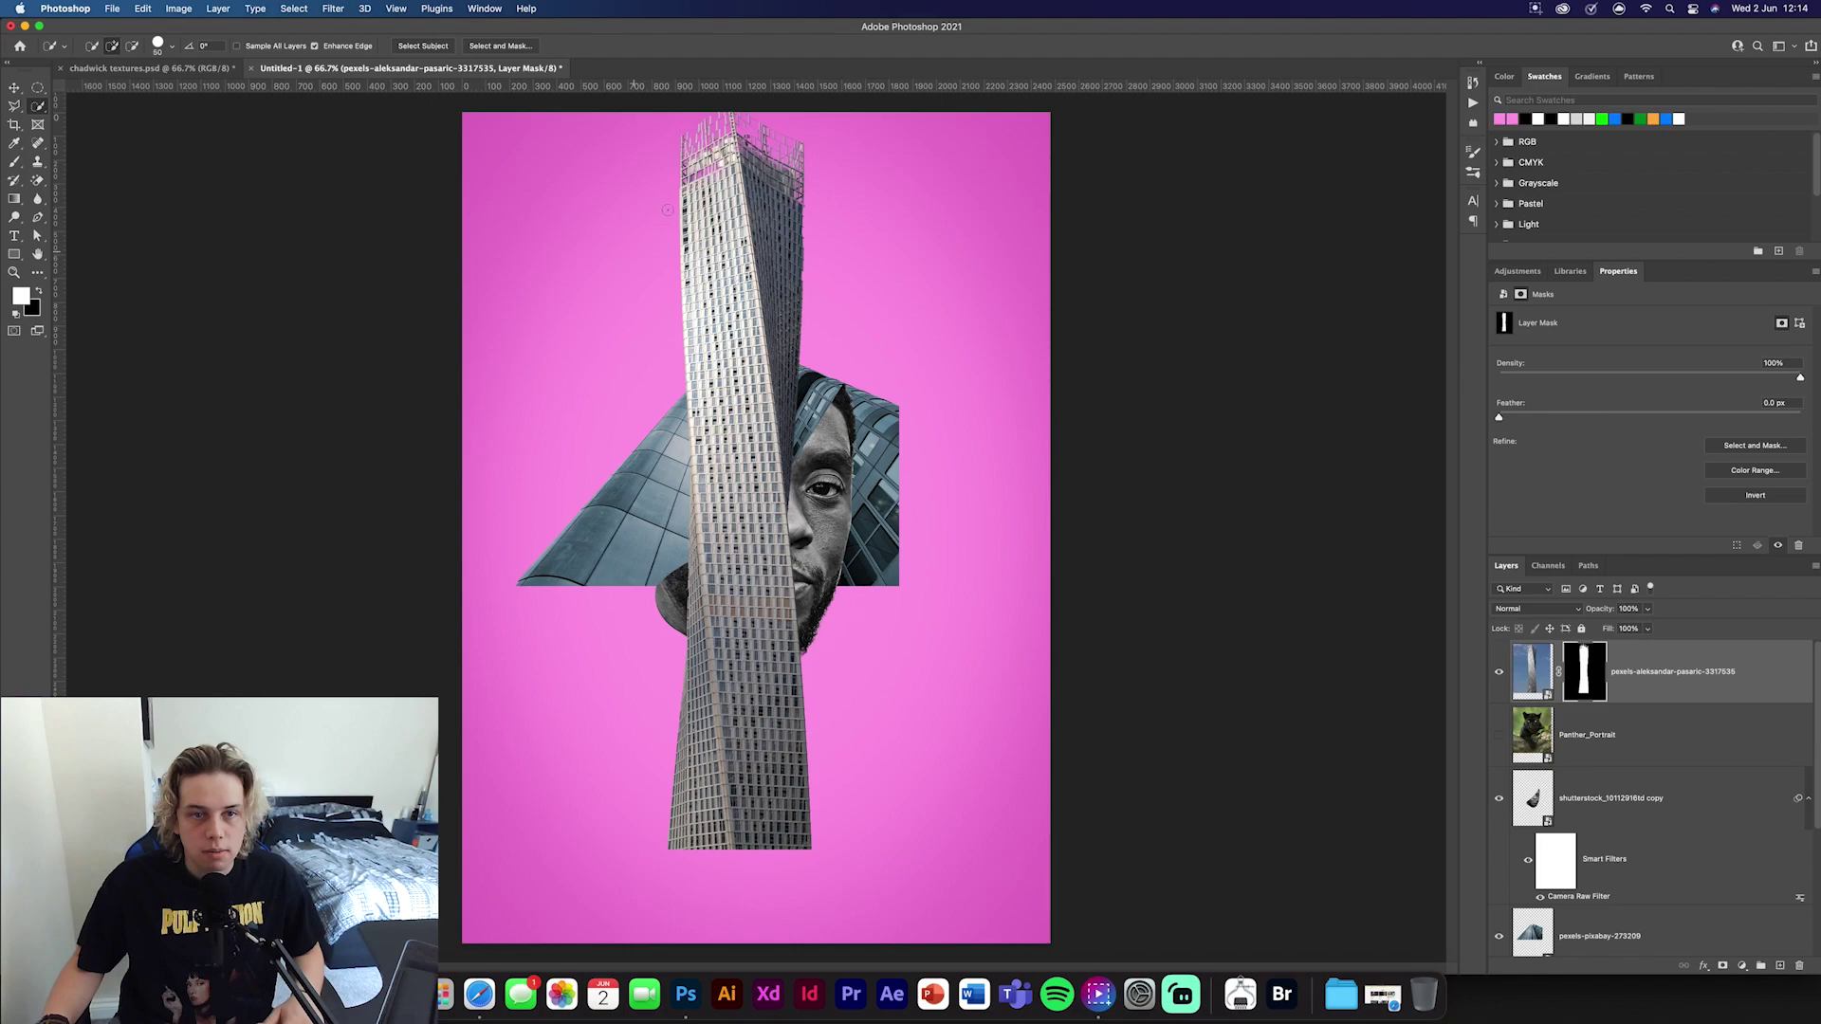
Rasterize the twisted tower layer with its mask applied, and convert the cut-out to a smart object
right_click(1678, 687)
left_click(1612, 541)
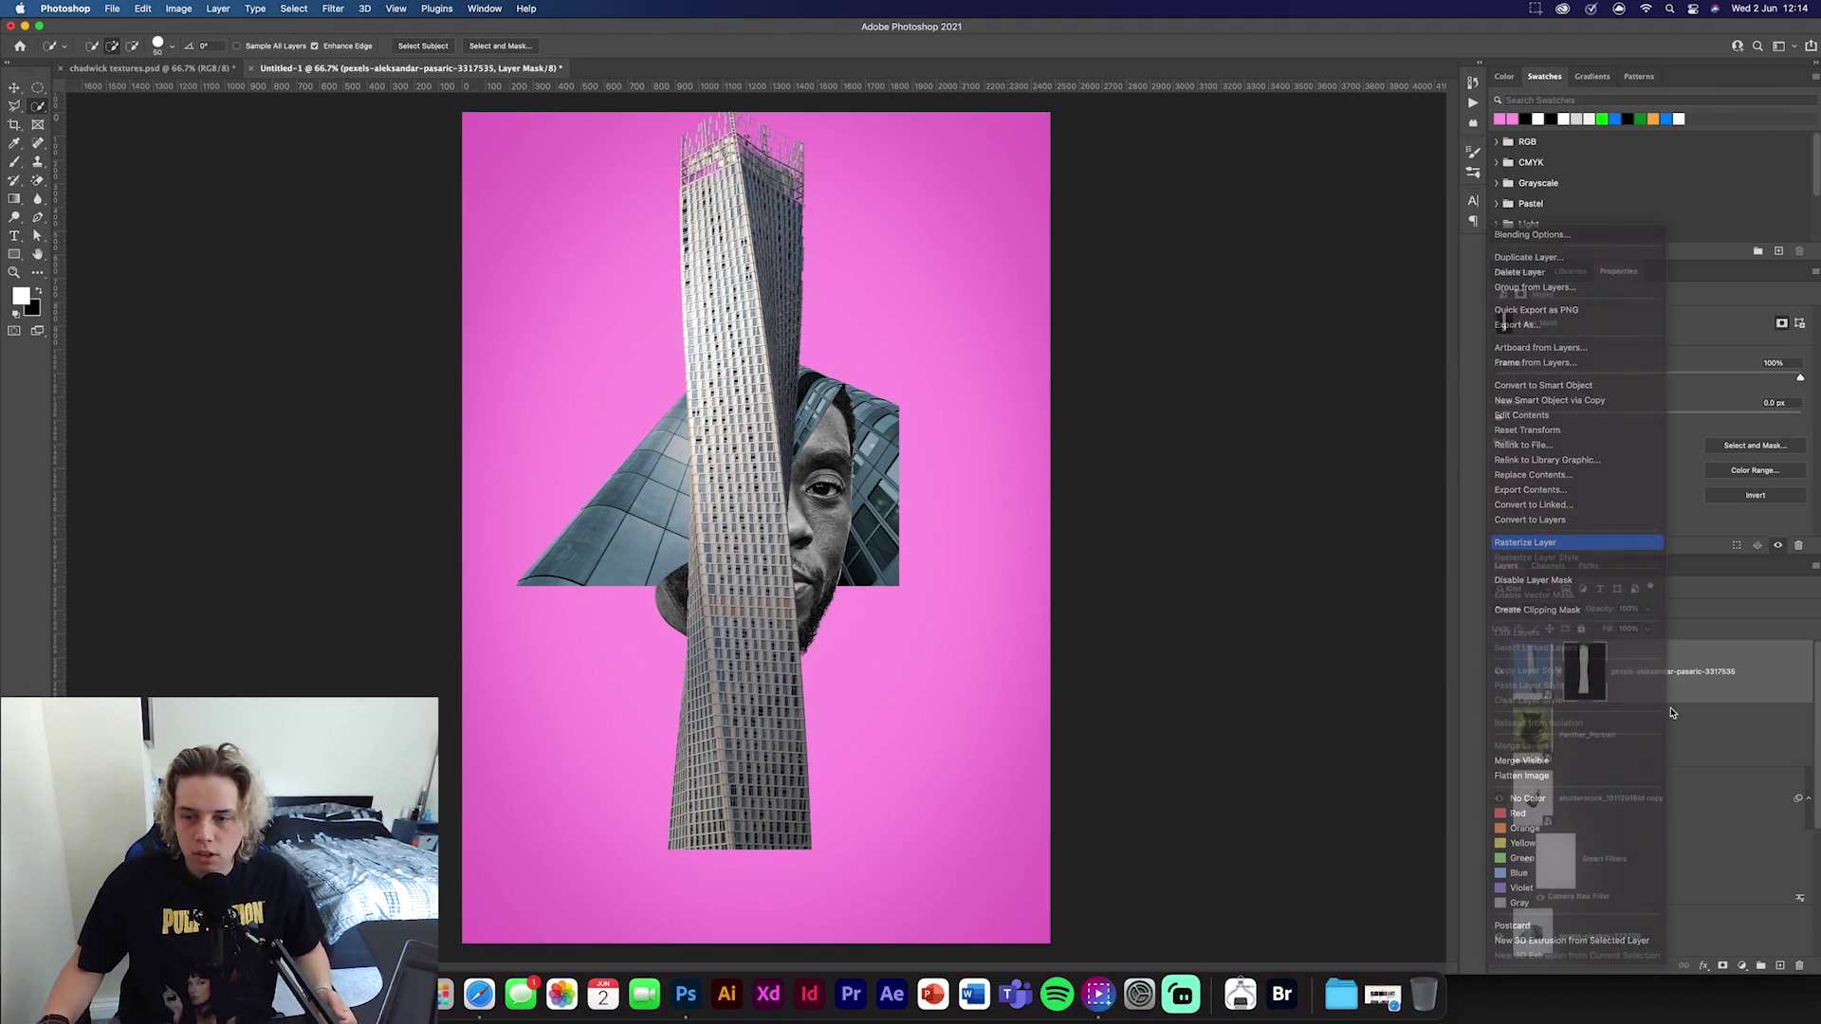
right_click(1592, 691)
left_click(1633, 733)
right_click(1610, 693)
left_click(1667, 486)
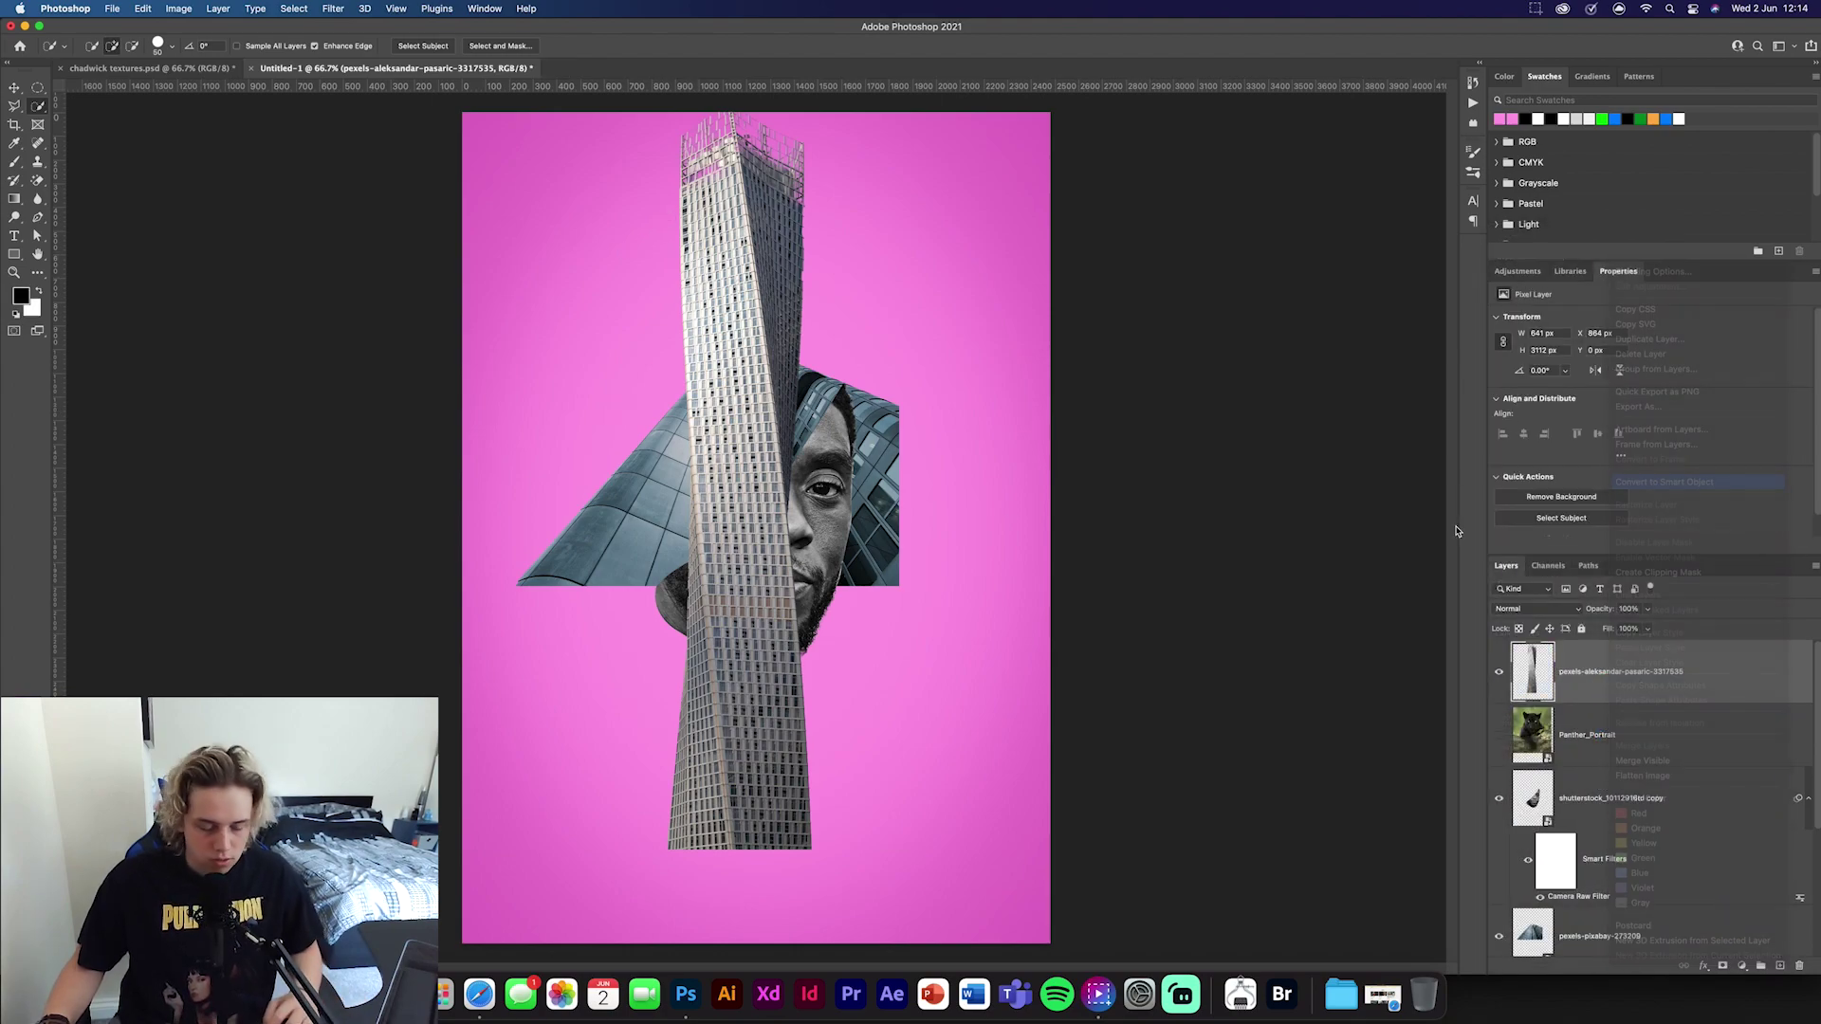
Scale the twisted tower to about 59% and move it up beside the face, over the skyscraper cut-out
key("super+t")
left_click_drag(819, 483, 757, 483)
left_click_drag(730, 531, 717, 448)
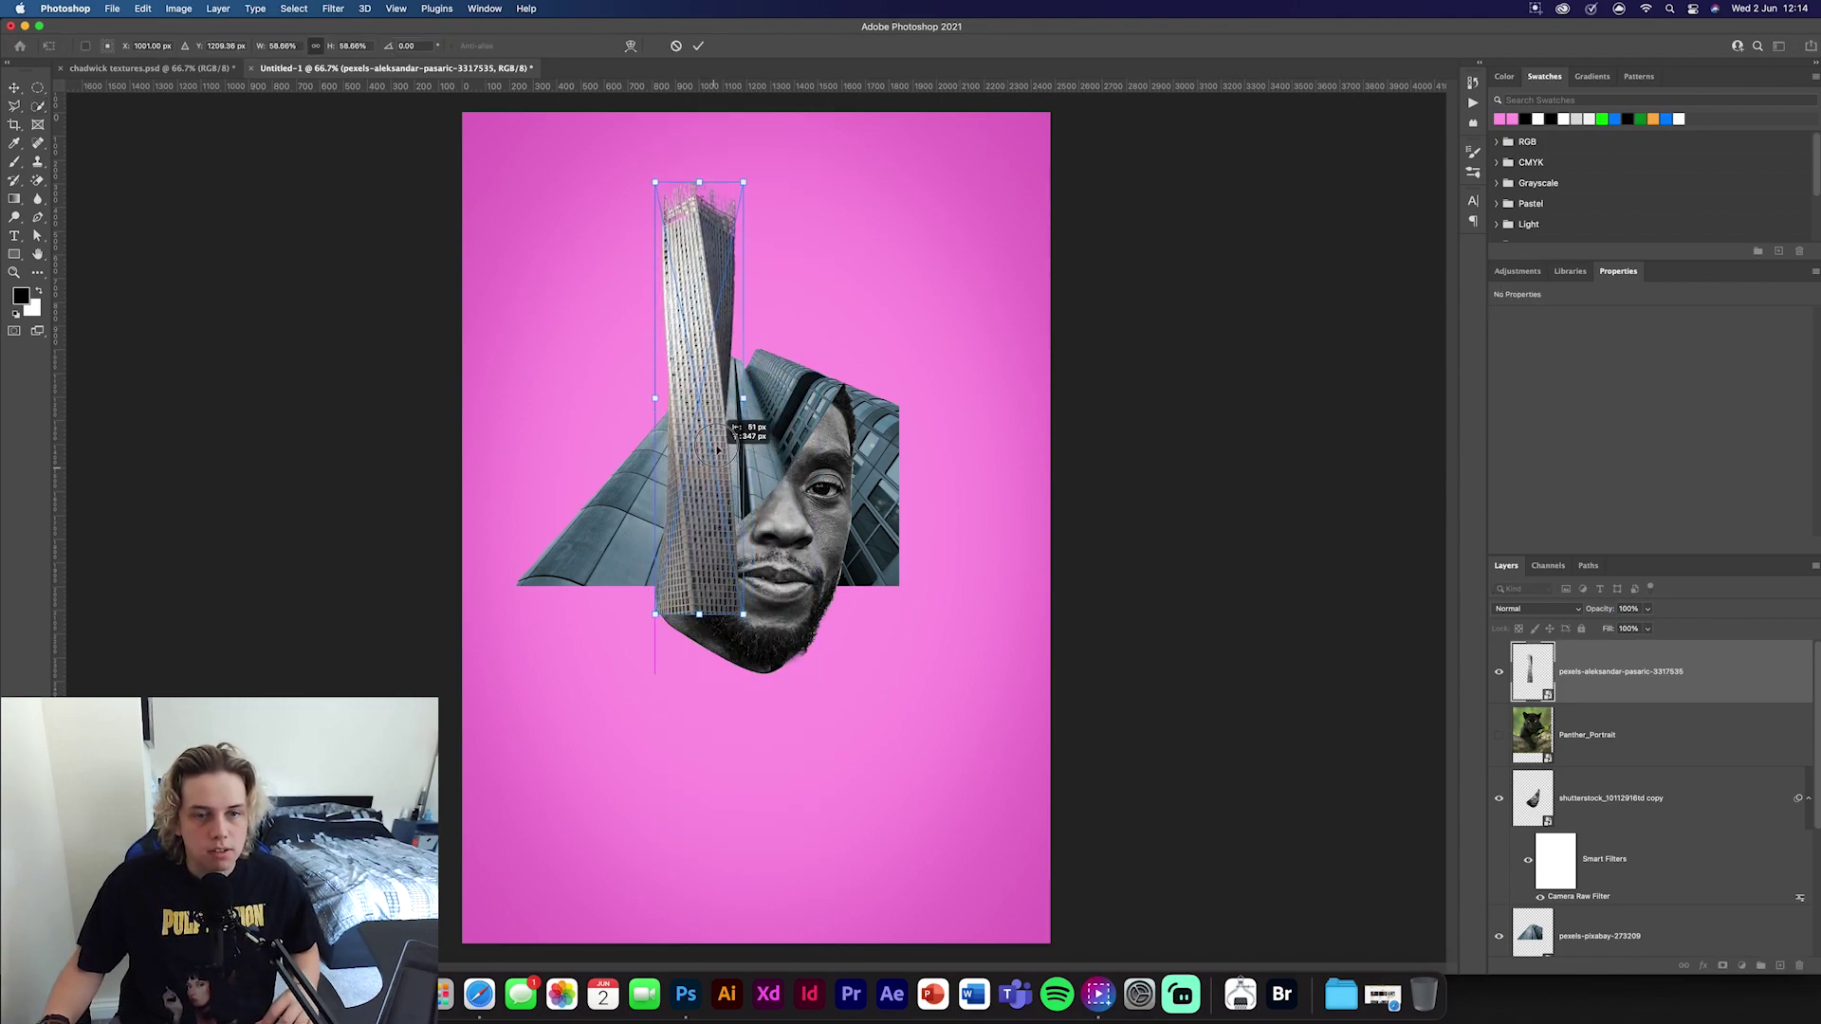
key("Return")
Place the twisted tower layer below the skyscraper cut-out and enlarge the tower to about 476 × 2308 px behind the face
key("w")
left_click_drag(1643, 689, 1606, 804)
key("super+t")
left_click_drag(707, 591, 695, 629)
left_click(698, 45)
Move the face, skyscraper and twisted tower layers down together by about 200 px
scroll(1686, 761, "up", 2)
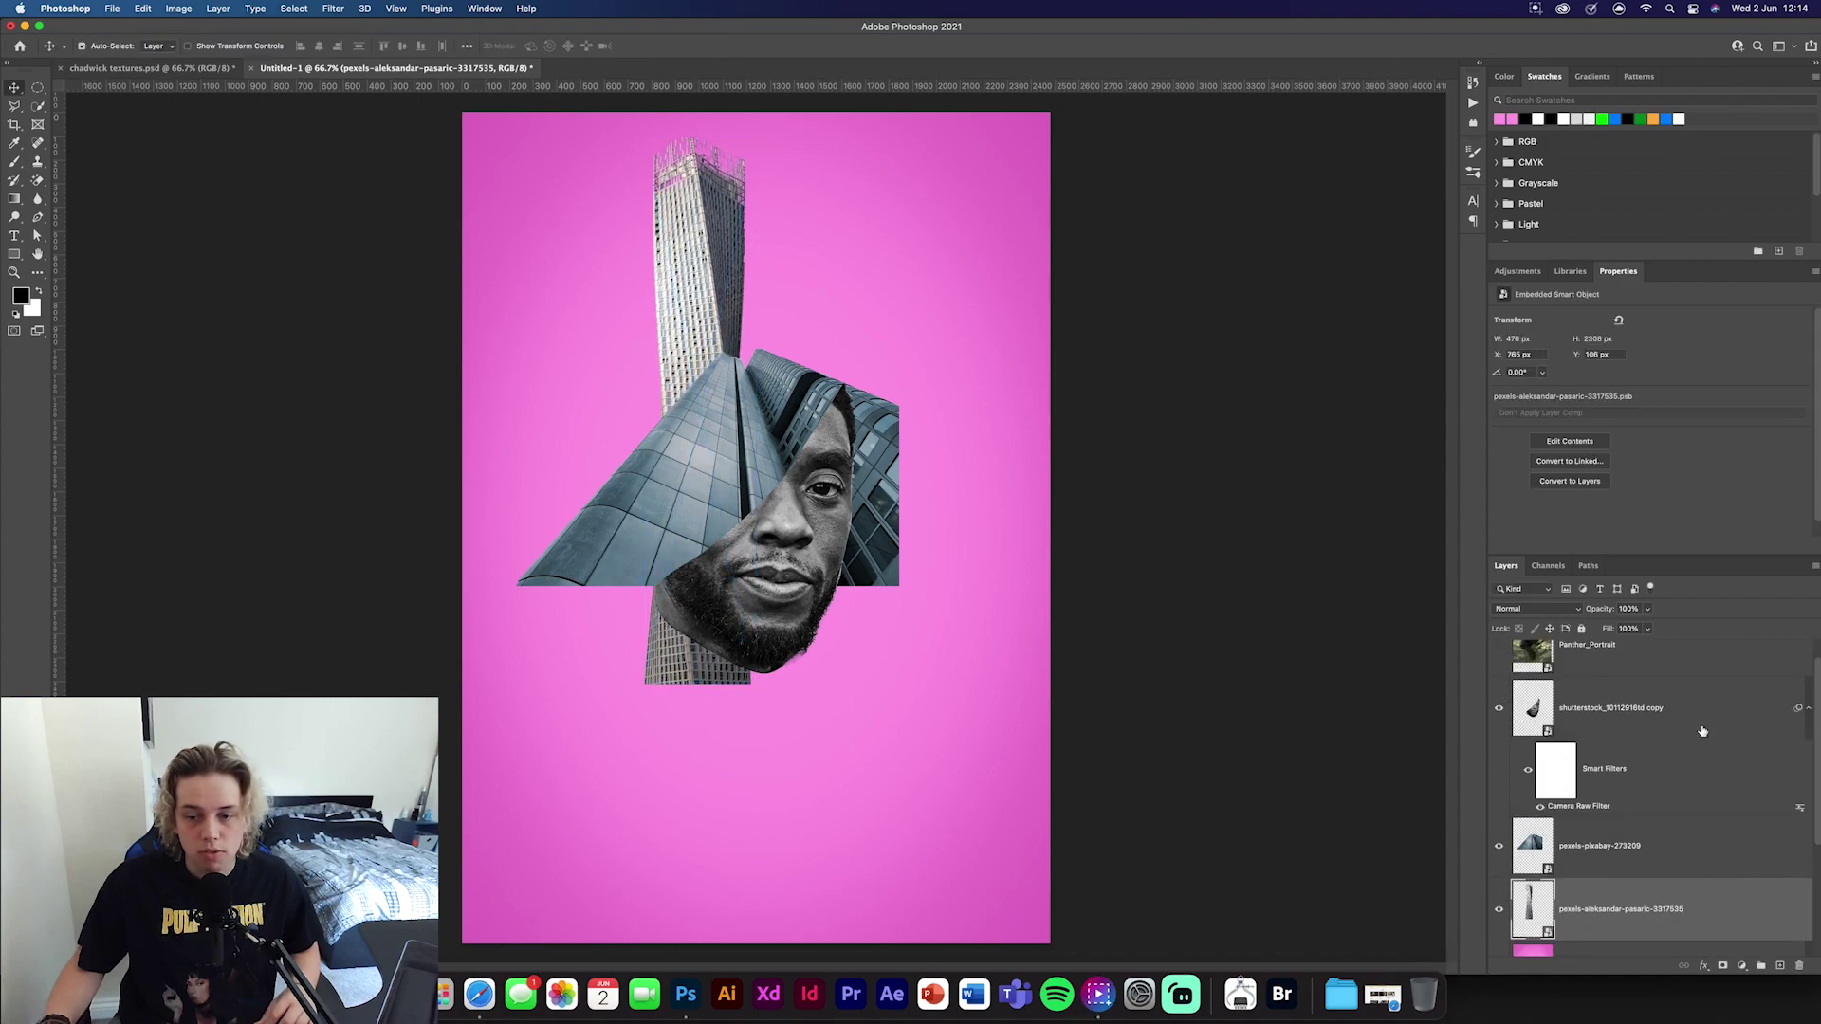
left_click(1701, 730, "shift")
key("super+t")
left_click_drag(851, 499, 851, 547)
key("Return")
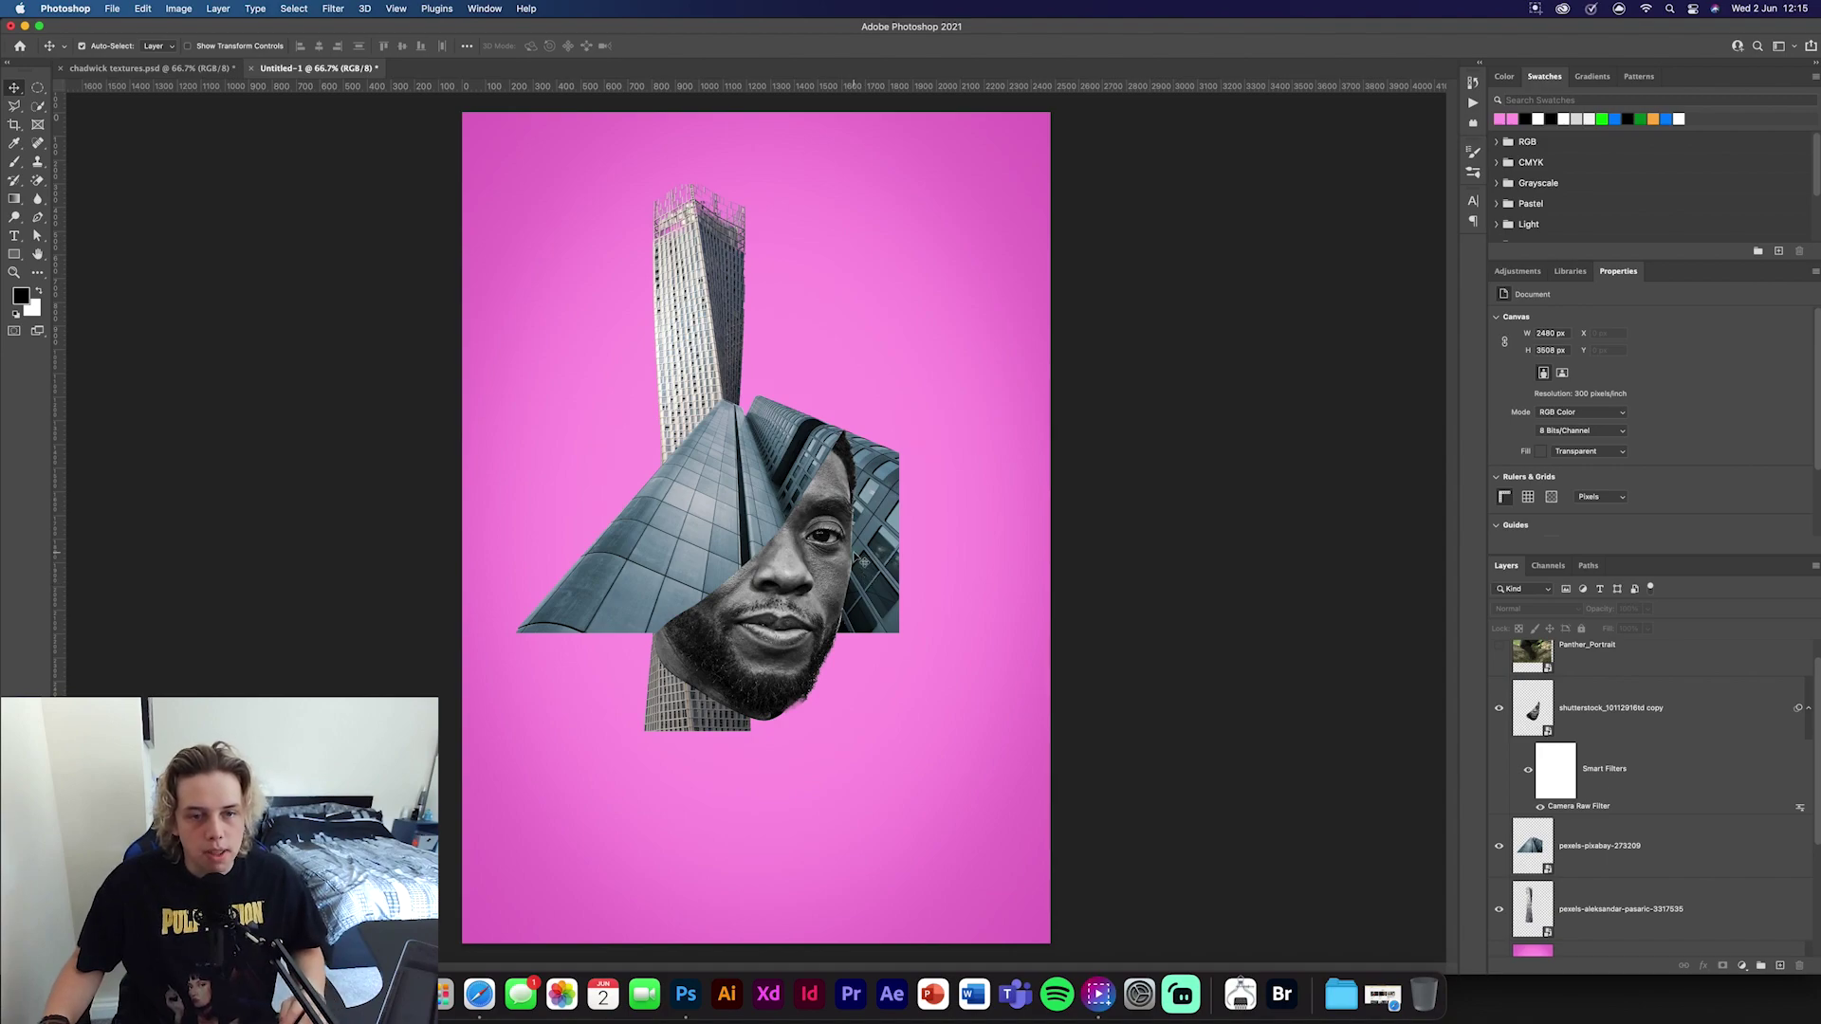
Show the Panther_Portrait layer, select the panther with Select Subject and open the selection in Select and Mask
scroll(1593, 714, "up", 1)
left_click(1499, 672)
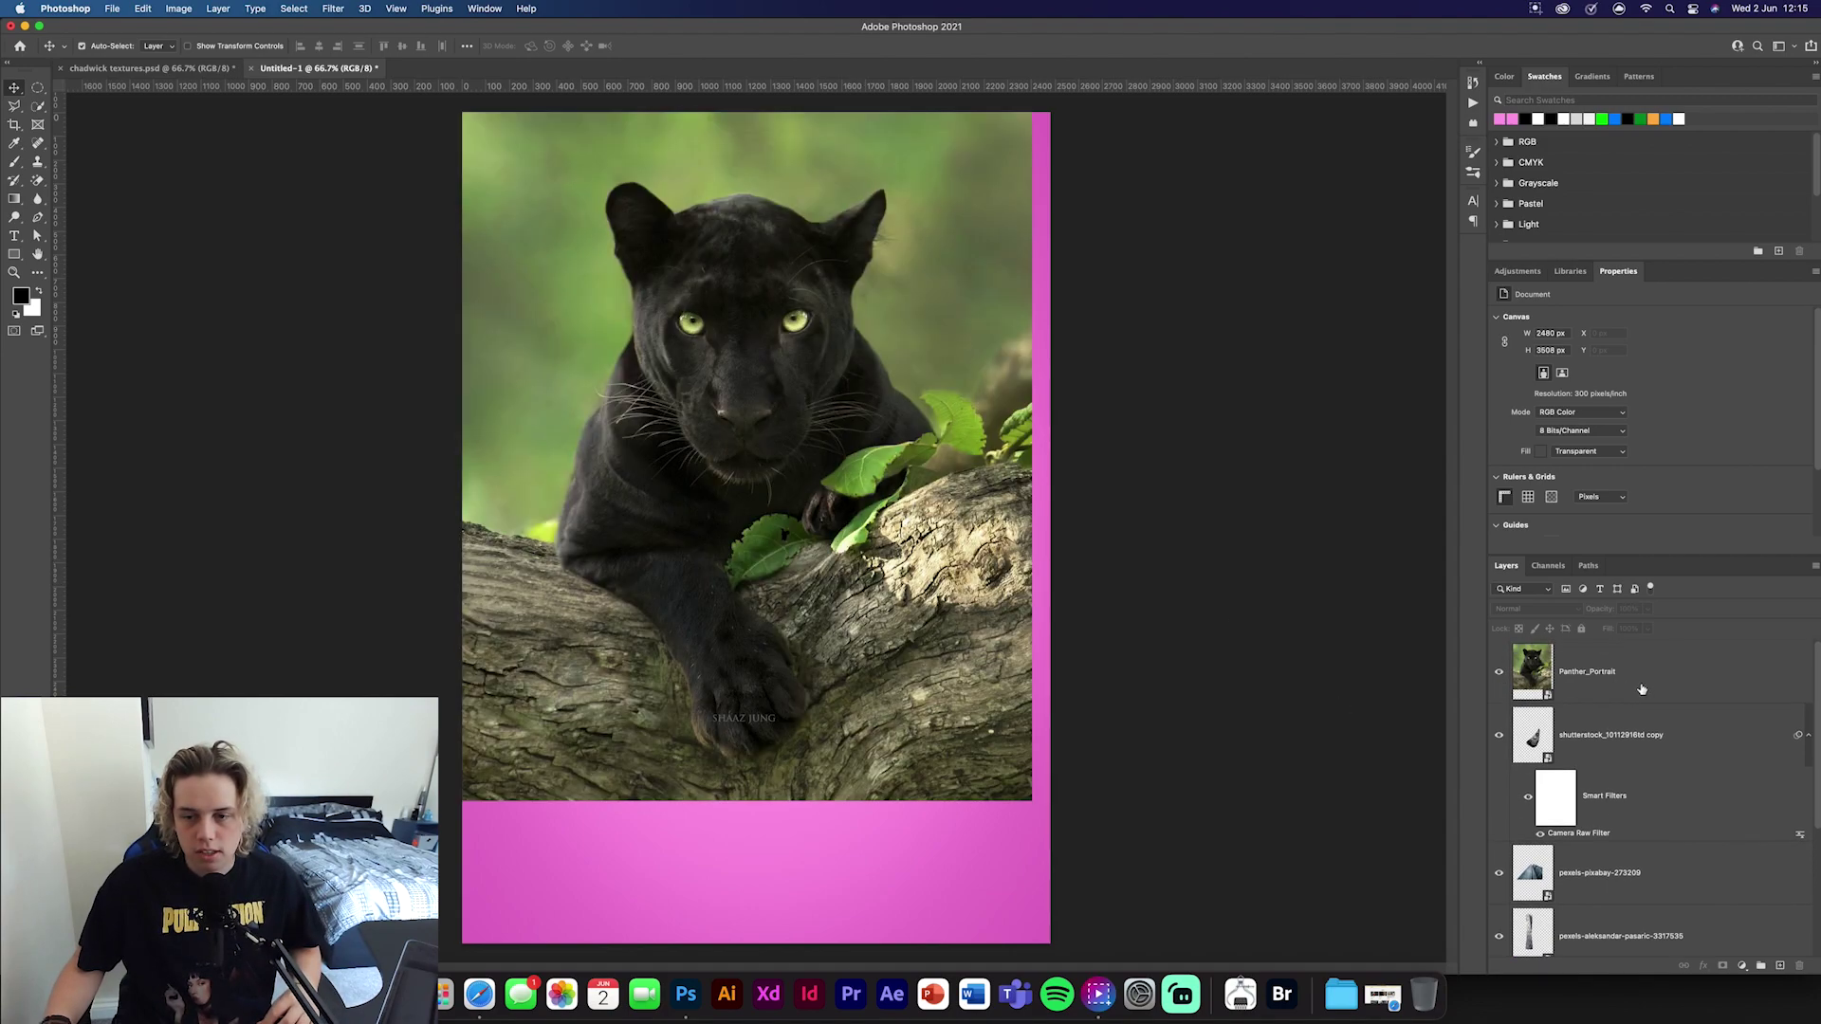
left_click(1640, 686)
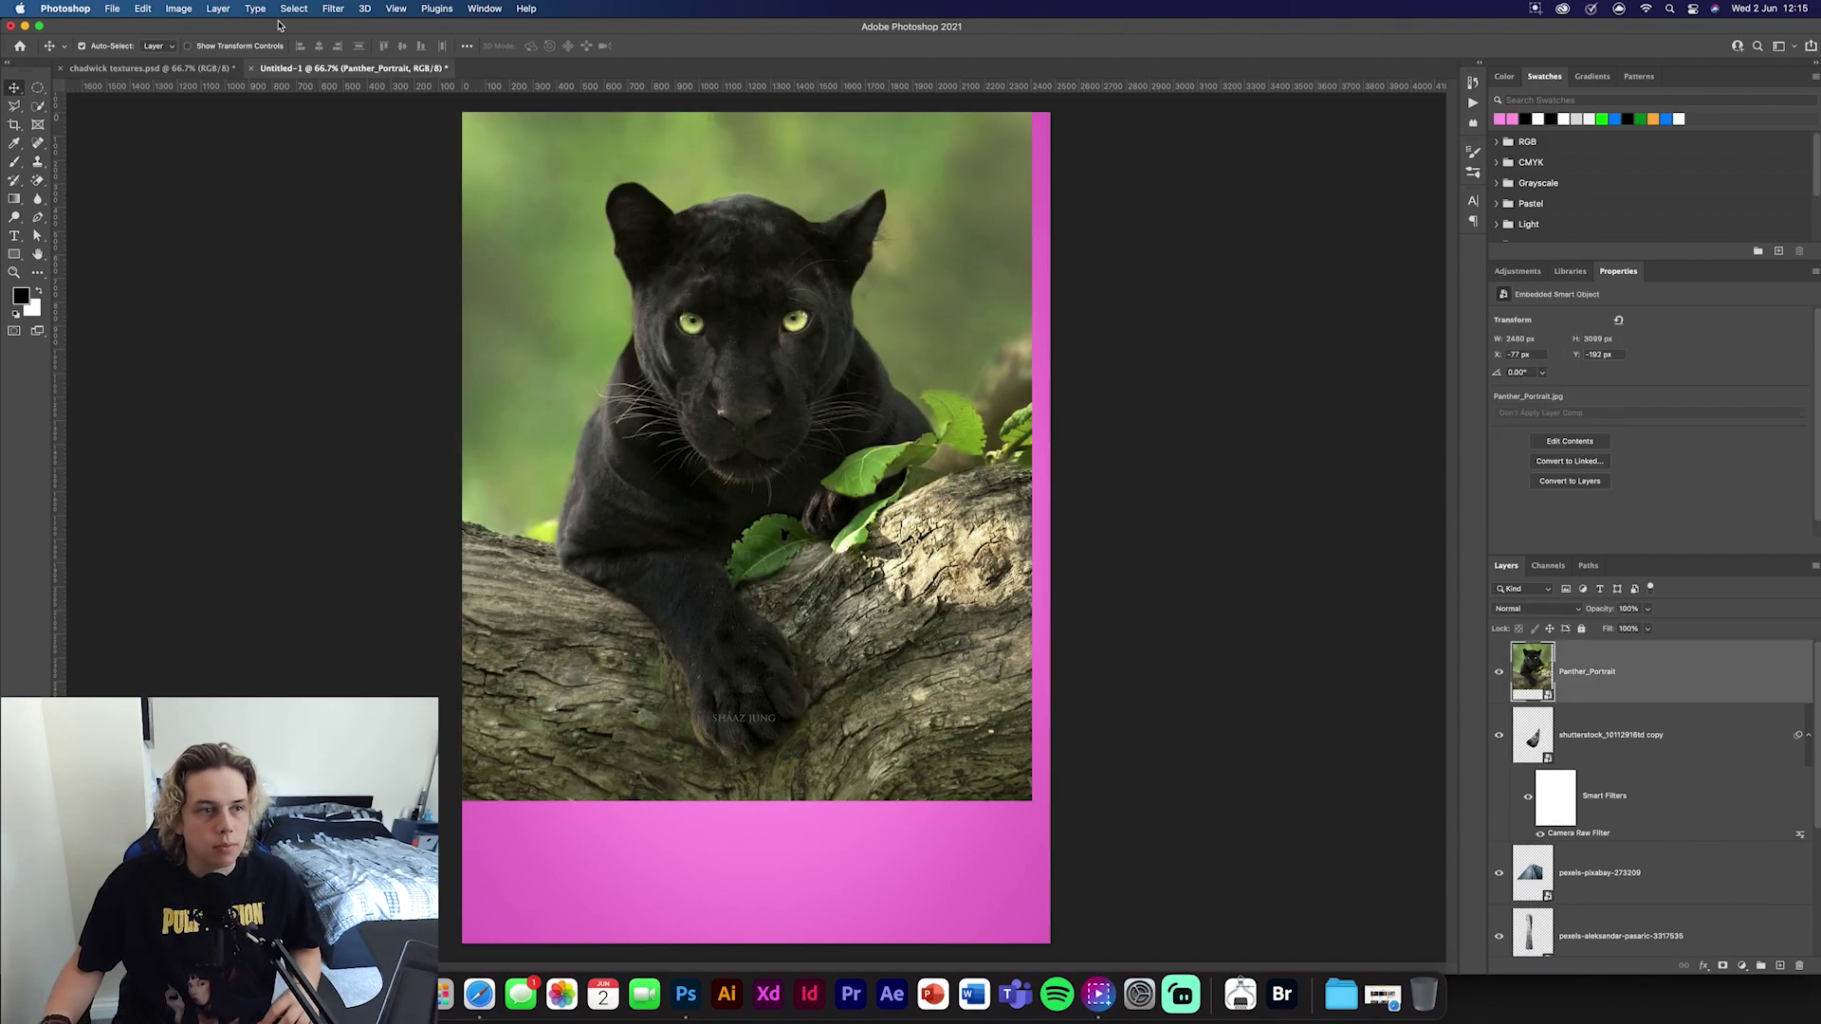
left_click(37, 107)
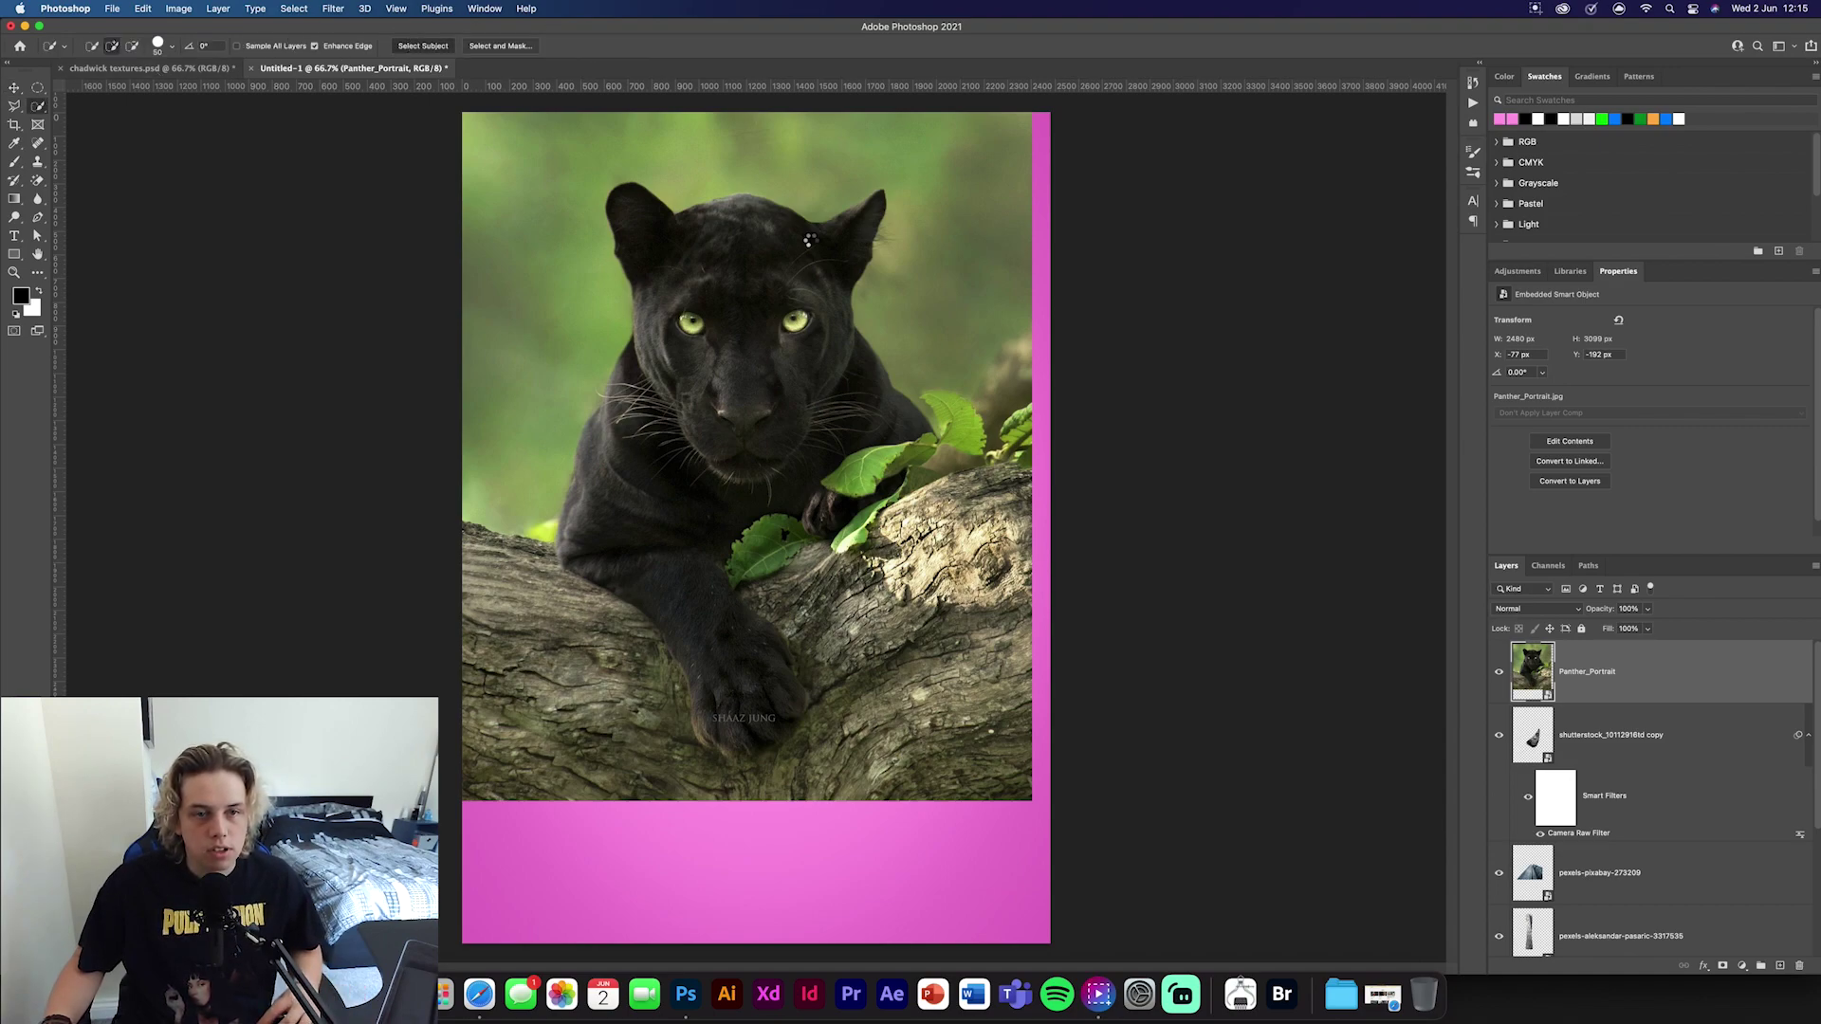
left_click(500, 45)
Refine the selection edge around the panther's ears, head and body with the Refine Edge Brush, and output it as a layer mask
key("super+plus")
key("super+plus")
left_click_drag(885, 352, 824, 822)
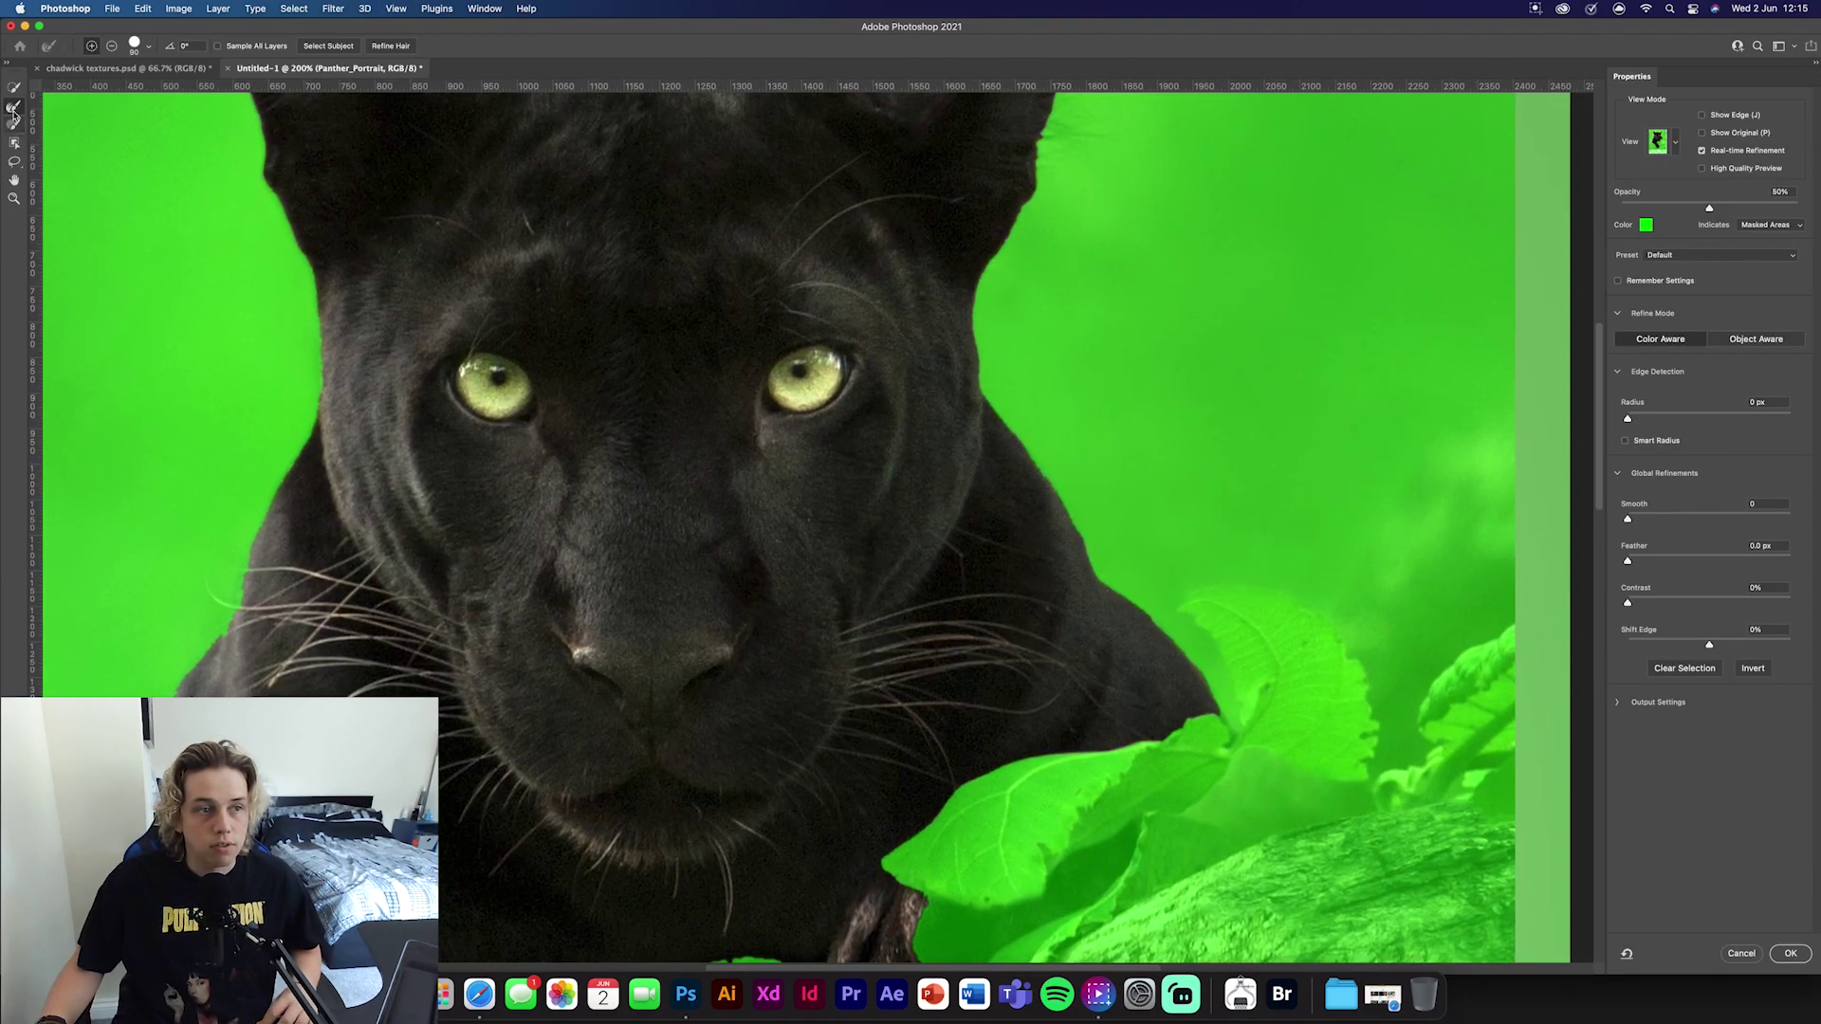
left_click_drag(1006, 421, 969, 638)
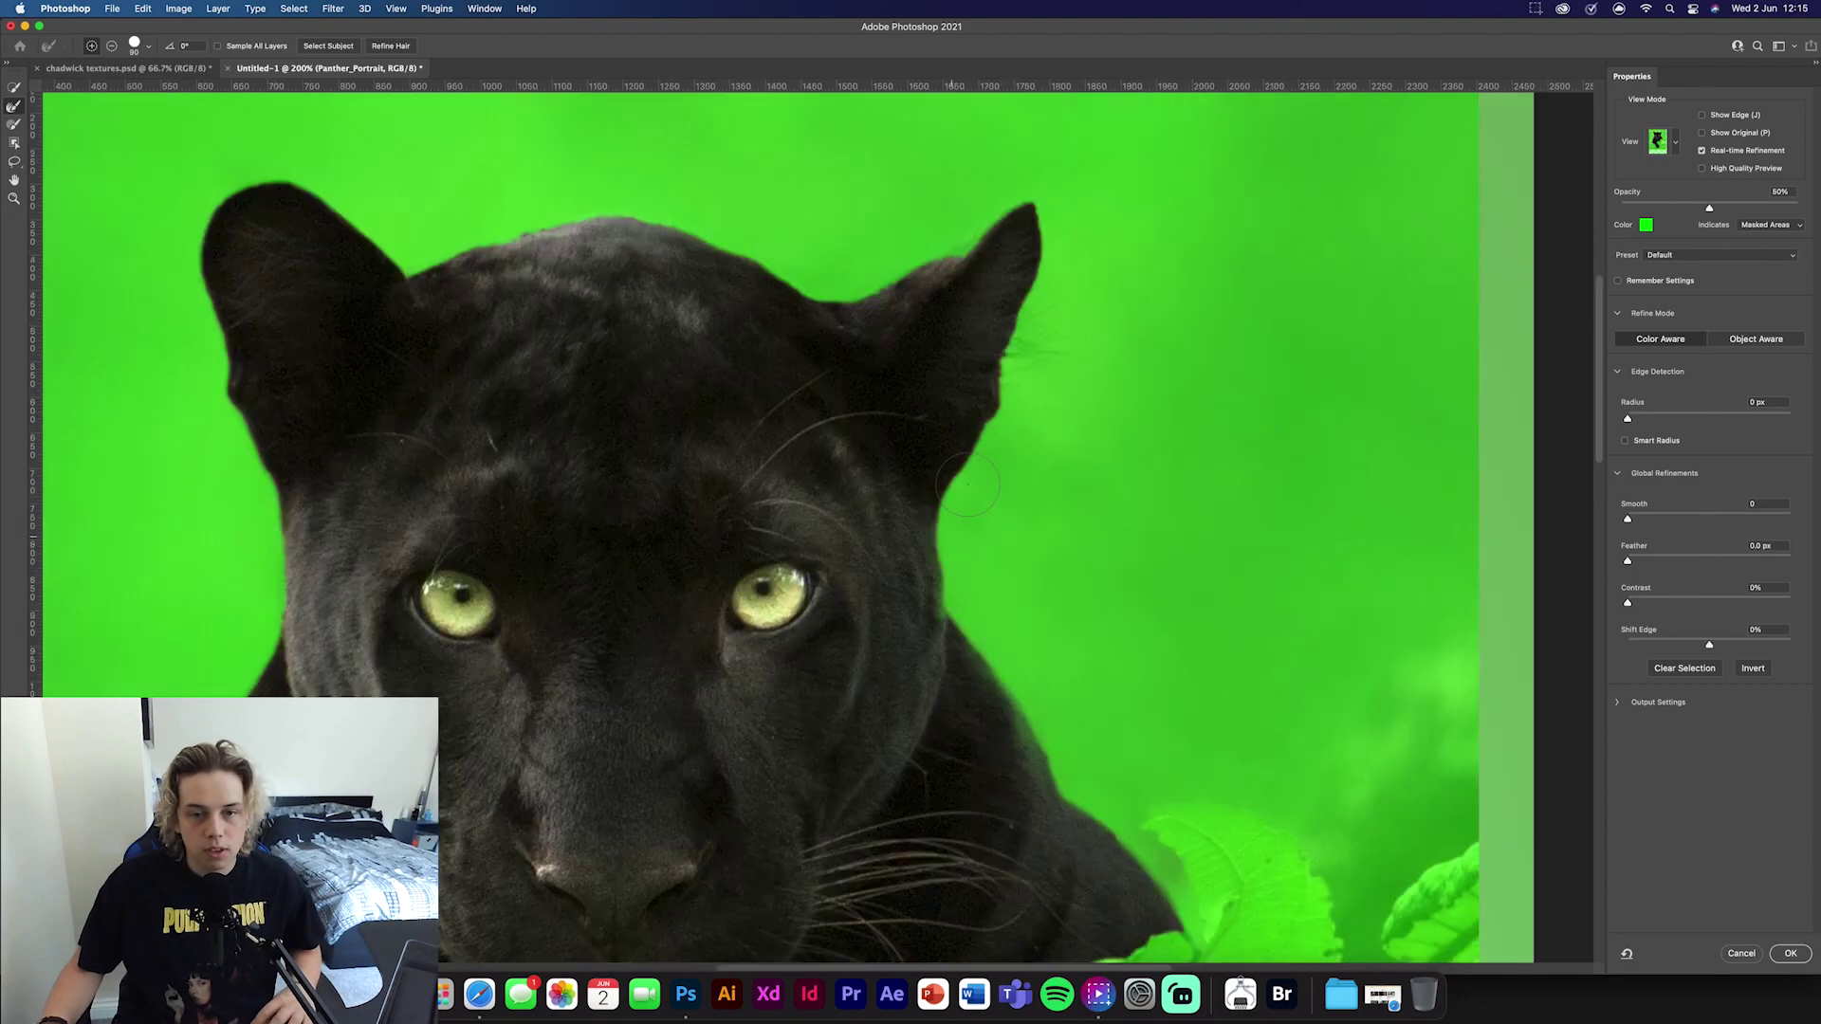
left_click_drag(933, 258, 831, 294)
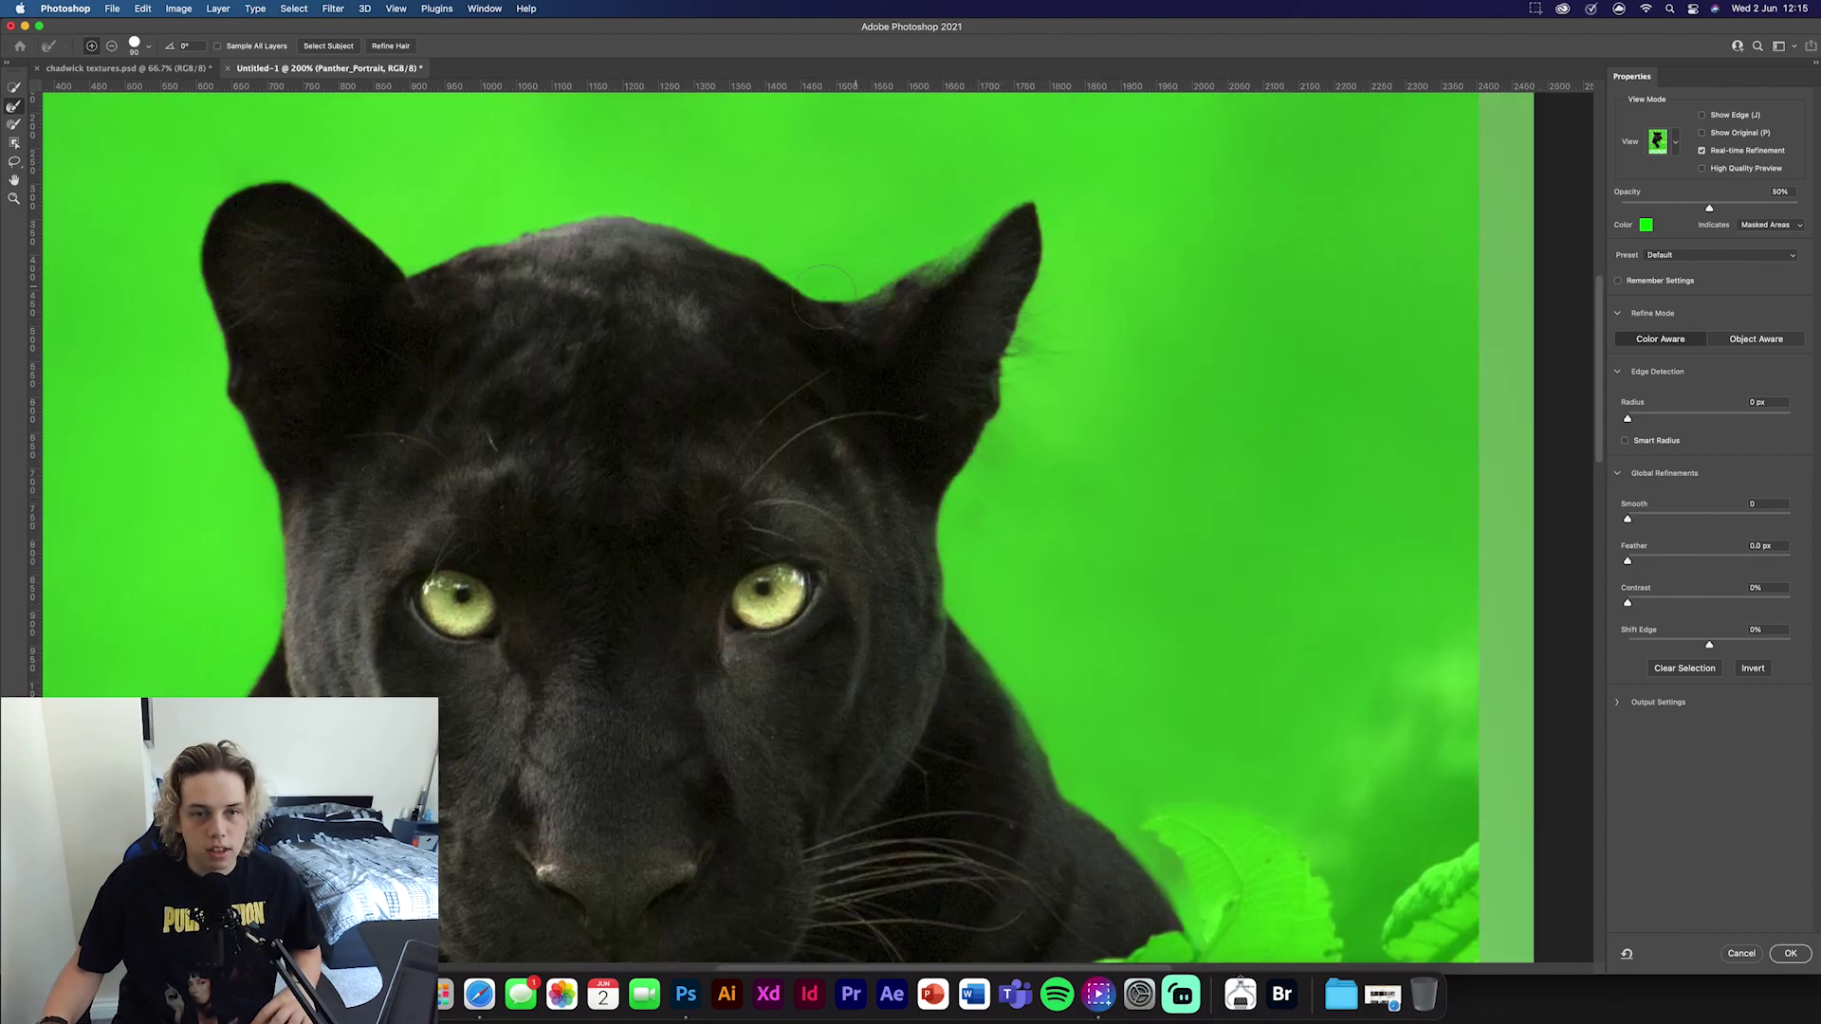
key("[")
key("[")
key("[")
key("[")
key("[")
key("super+z")
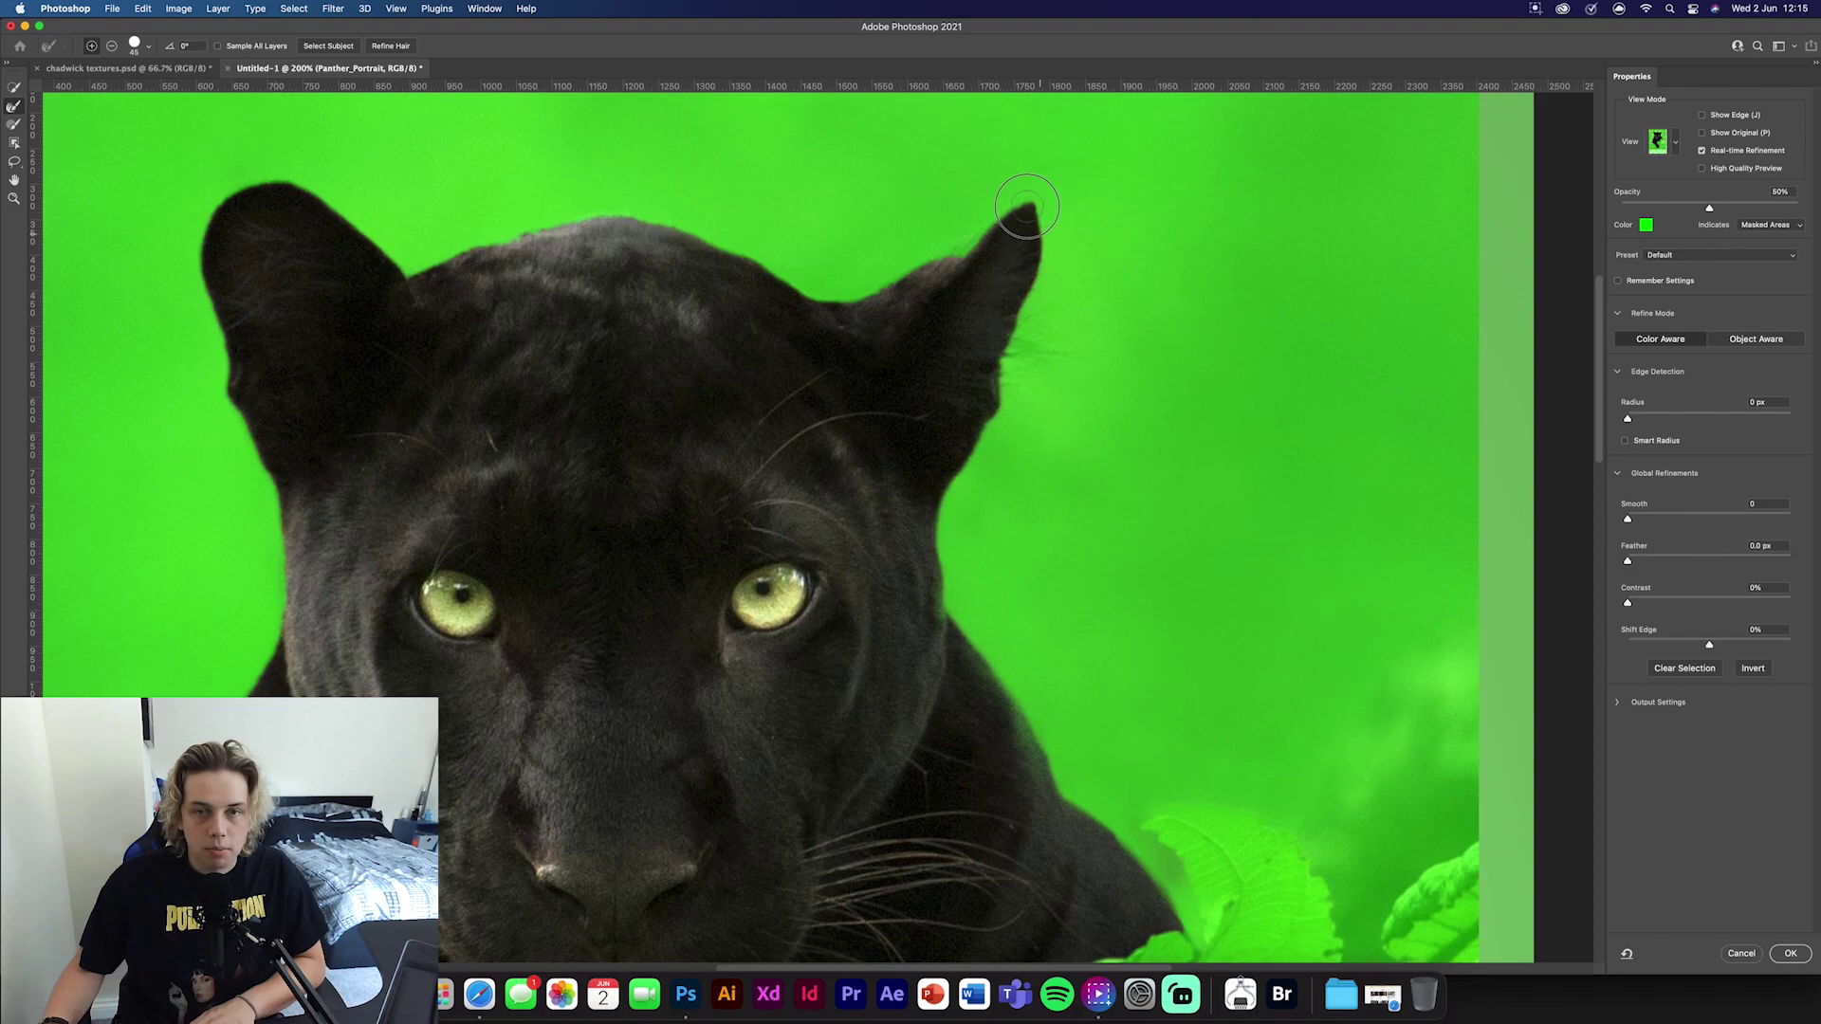
mouse_move(951, 253)
left_mouse_down()
mouse_move(806, 302)
mouse_move(531, 220)
mouse_move(412, 263)
mouse_move(304, 185)
mouse_move(236, 202)
left_mouse_up()
mouse_move(402, 590)
left_mouse_down()
mouse_move(744, 282)
mouse_move(895, 683)
left_mouse_up()
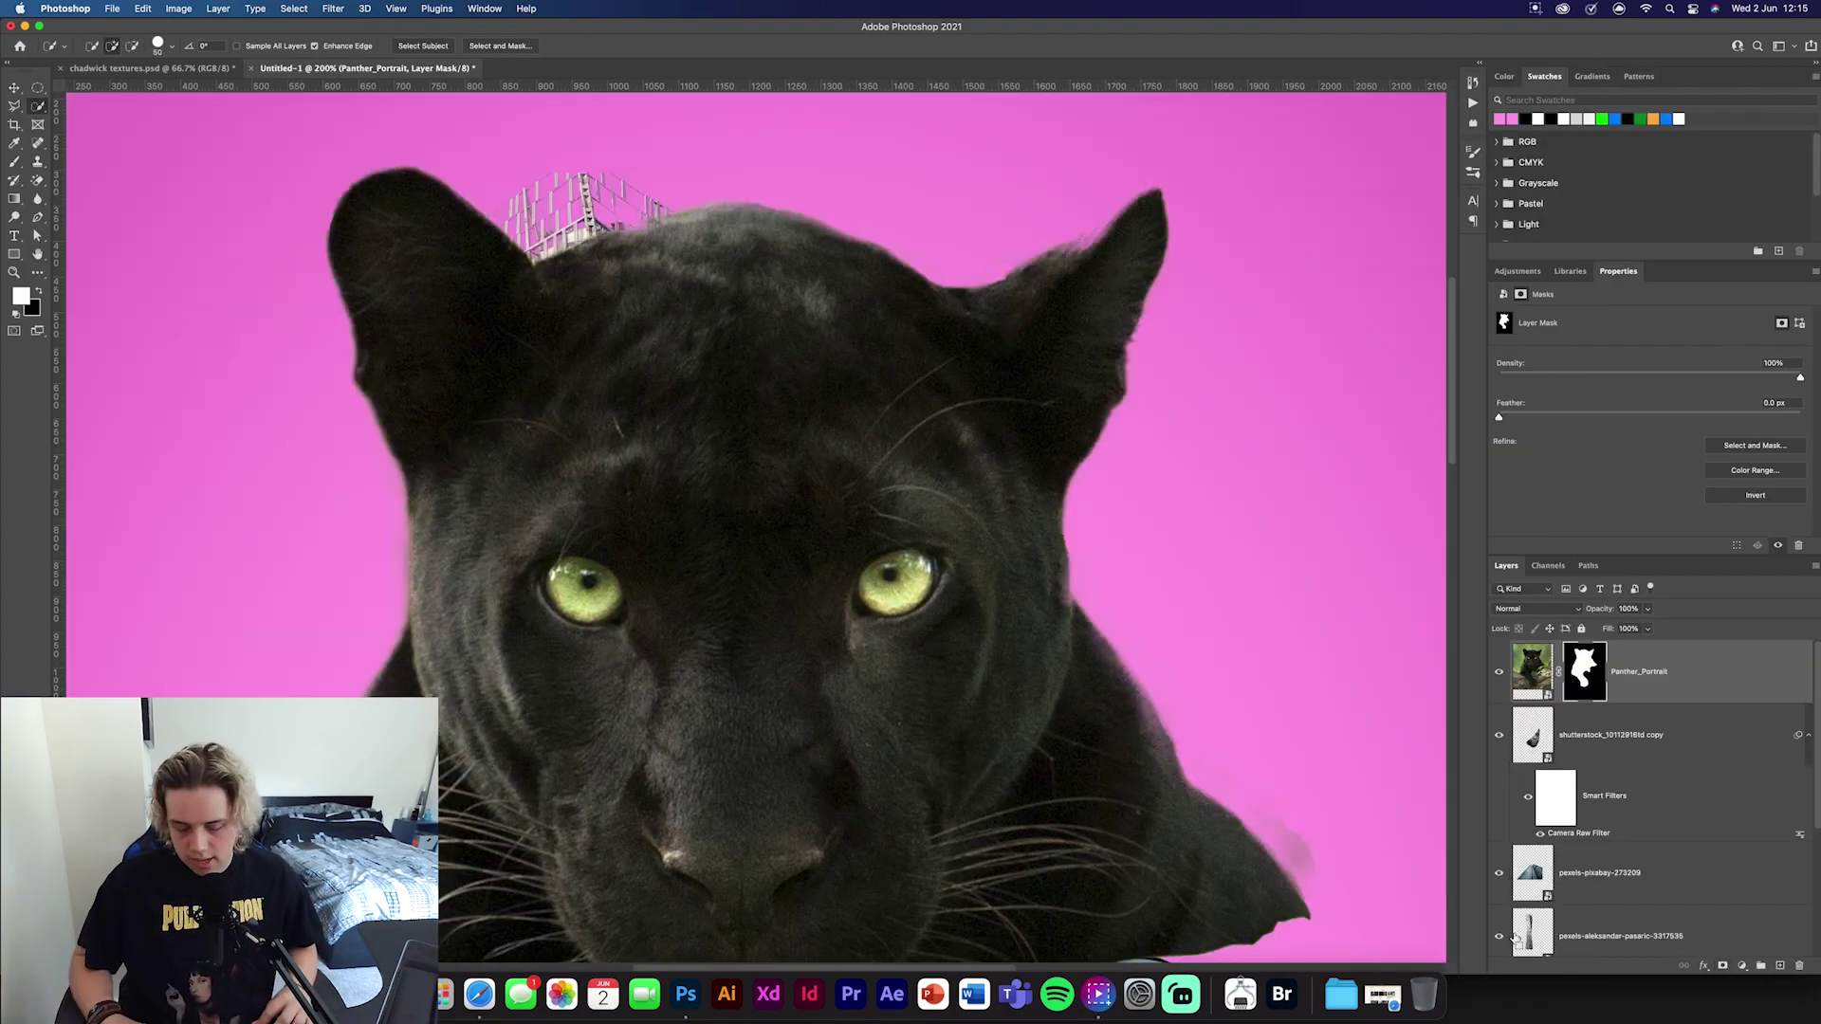
Scale the masked panther to about 44%, rotate it about 14°, and place it behind the skyscraper cut-out with its head showing above
key("super+minus")
key("super+minus")
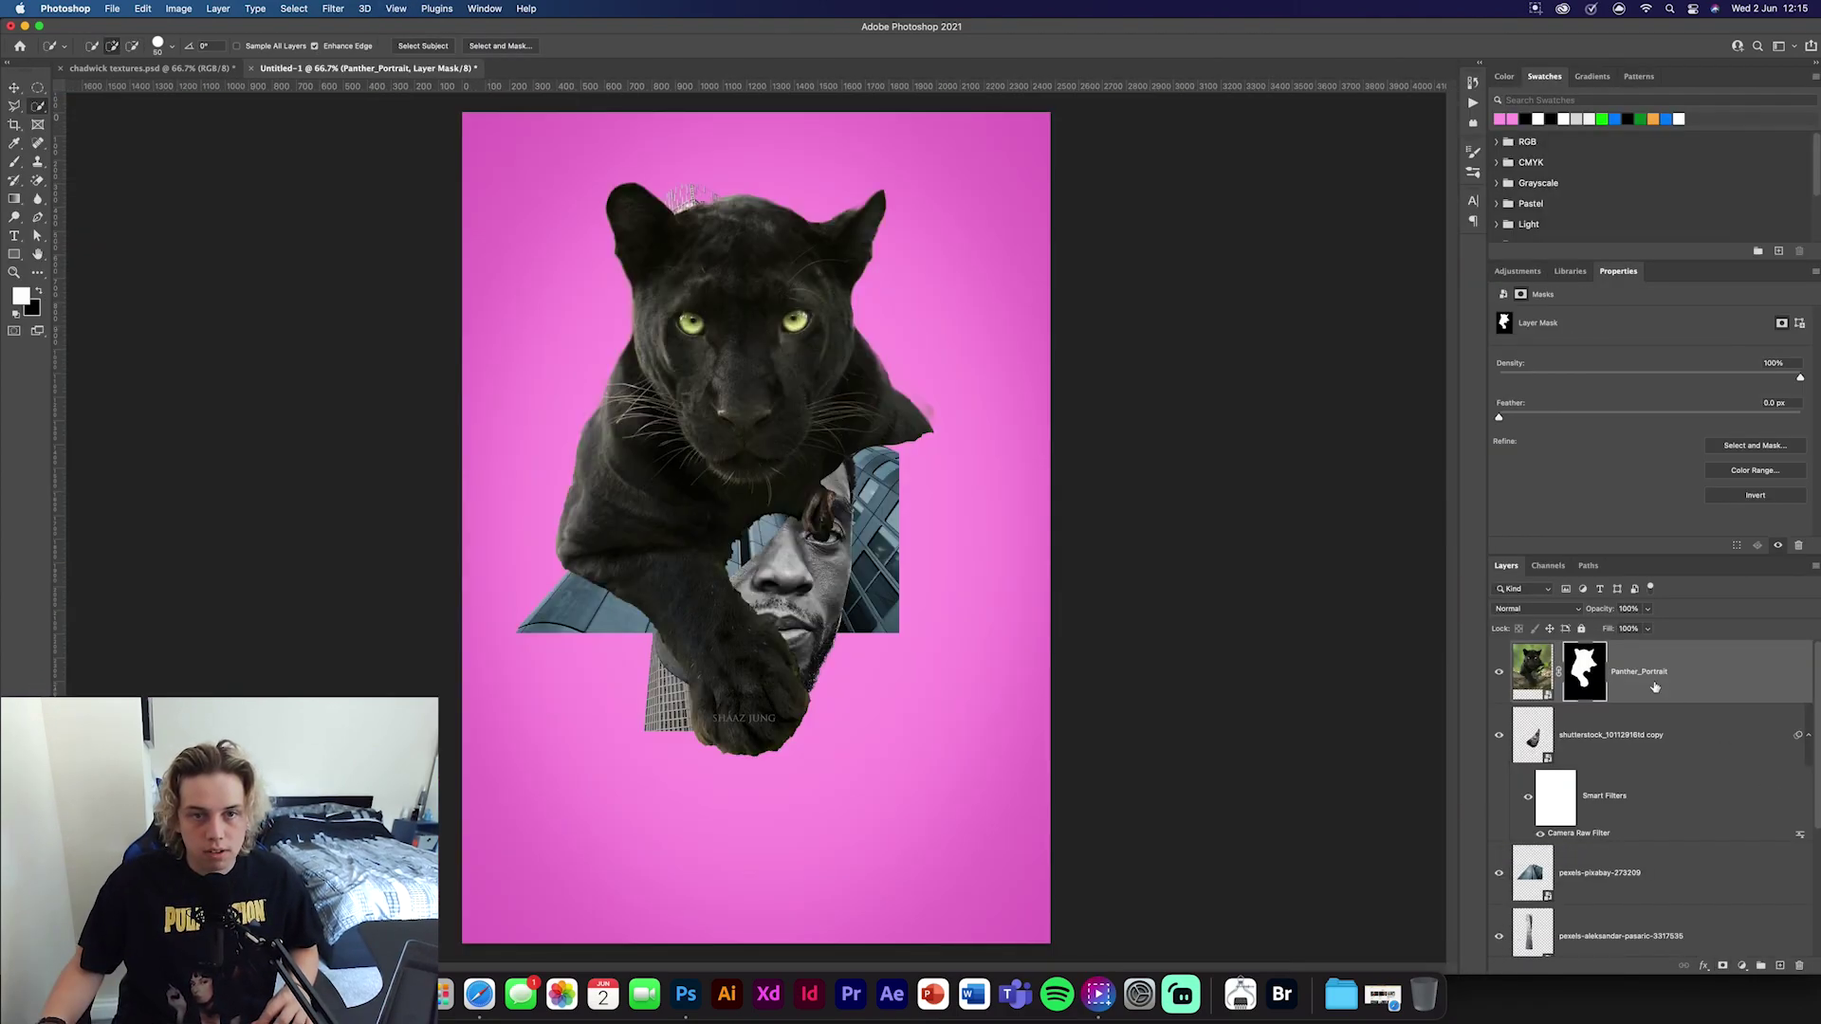
right_click(1662, 691)
left_click(1798, 696)
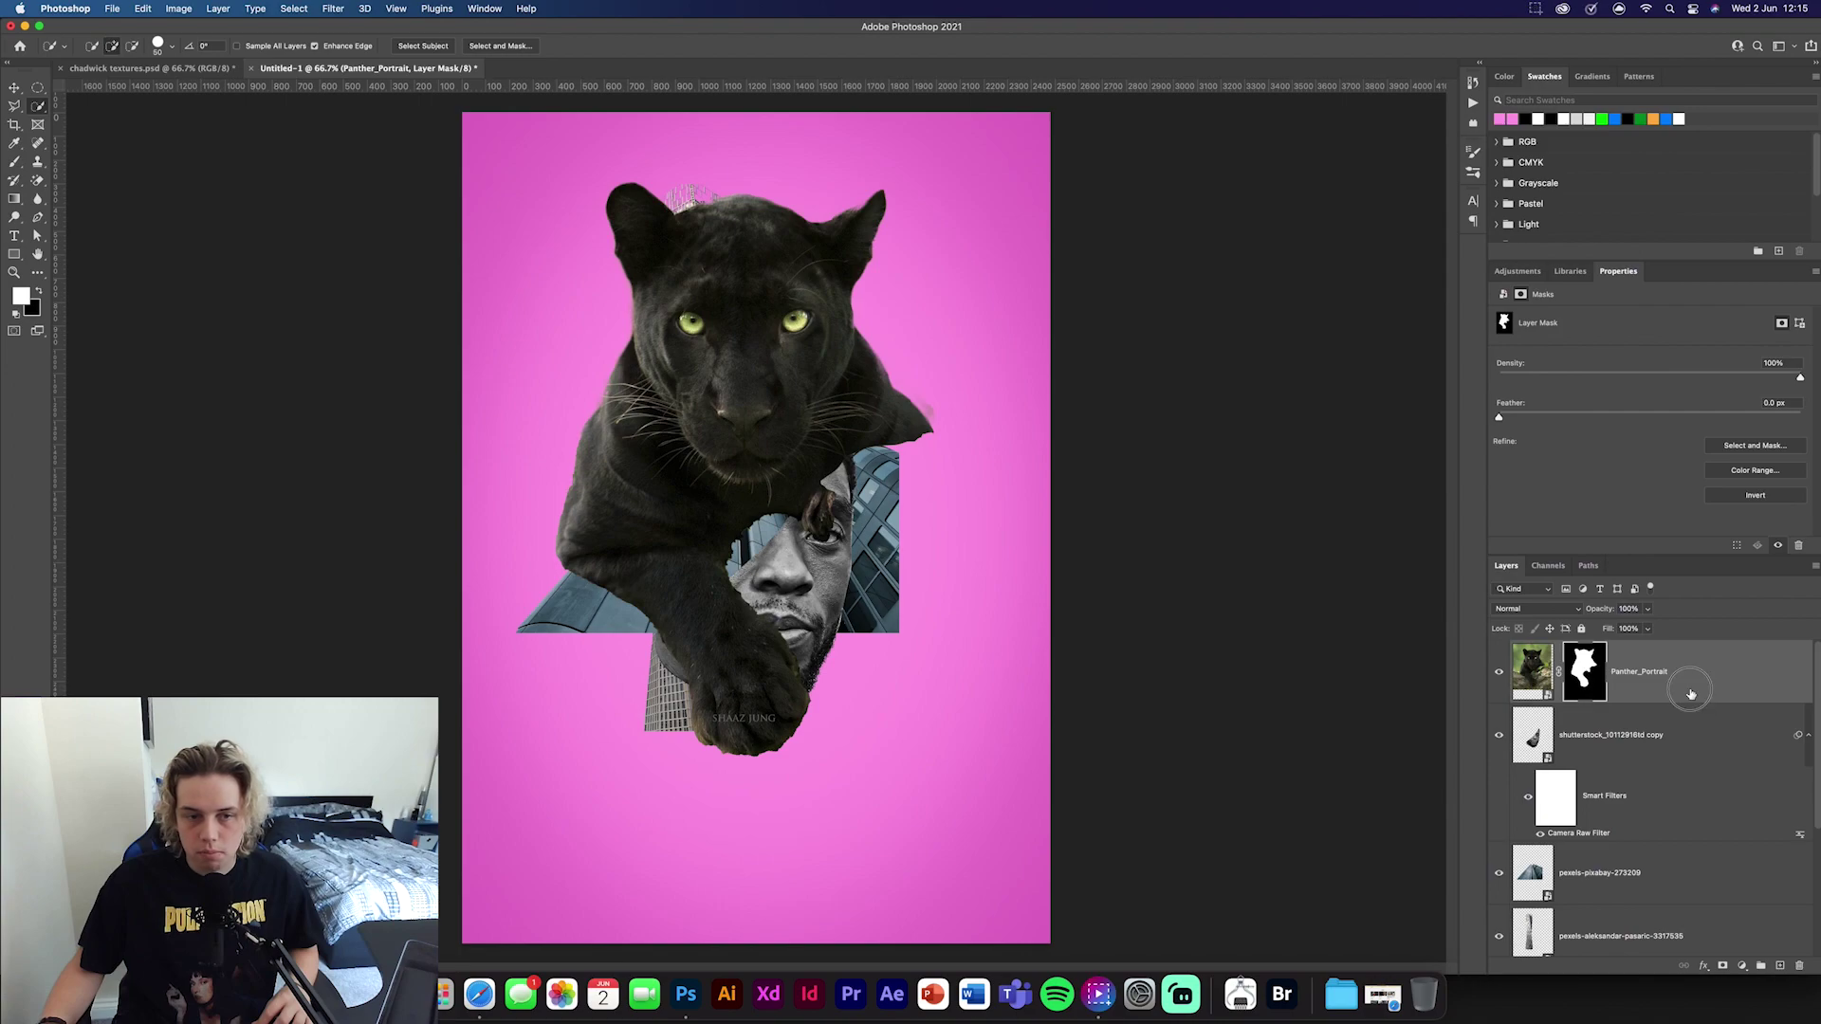
left_click(1691, 696)
key("super+t")
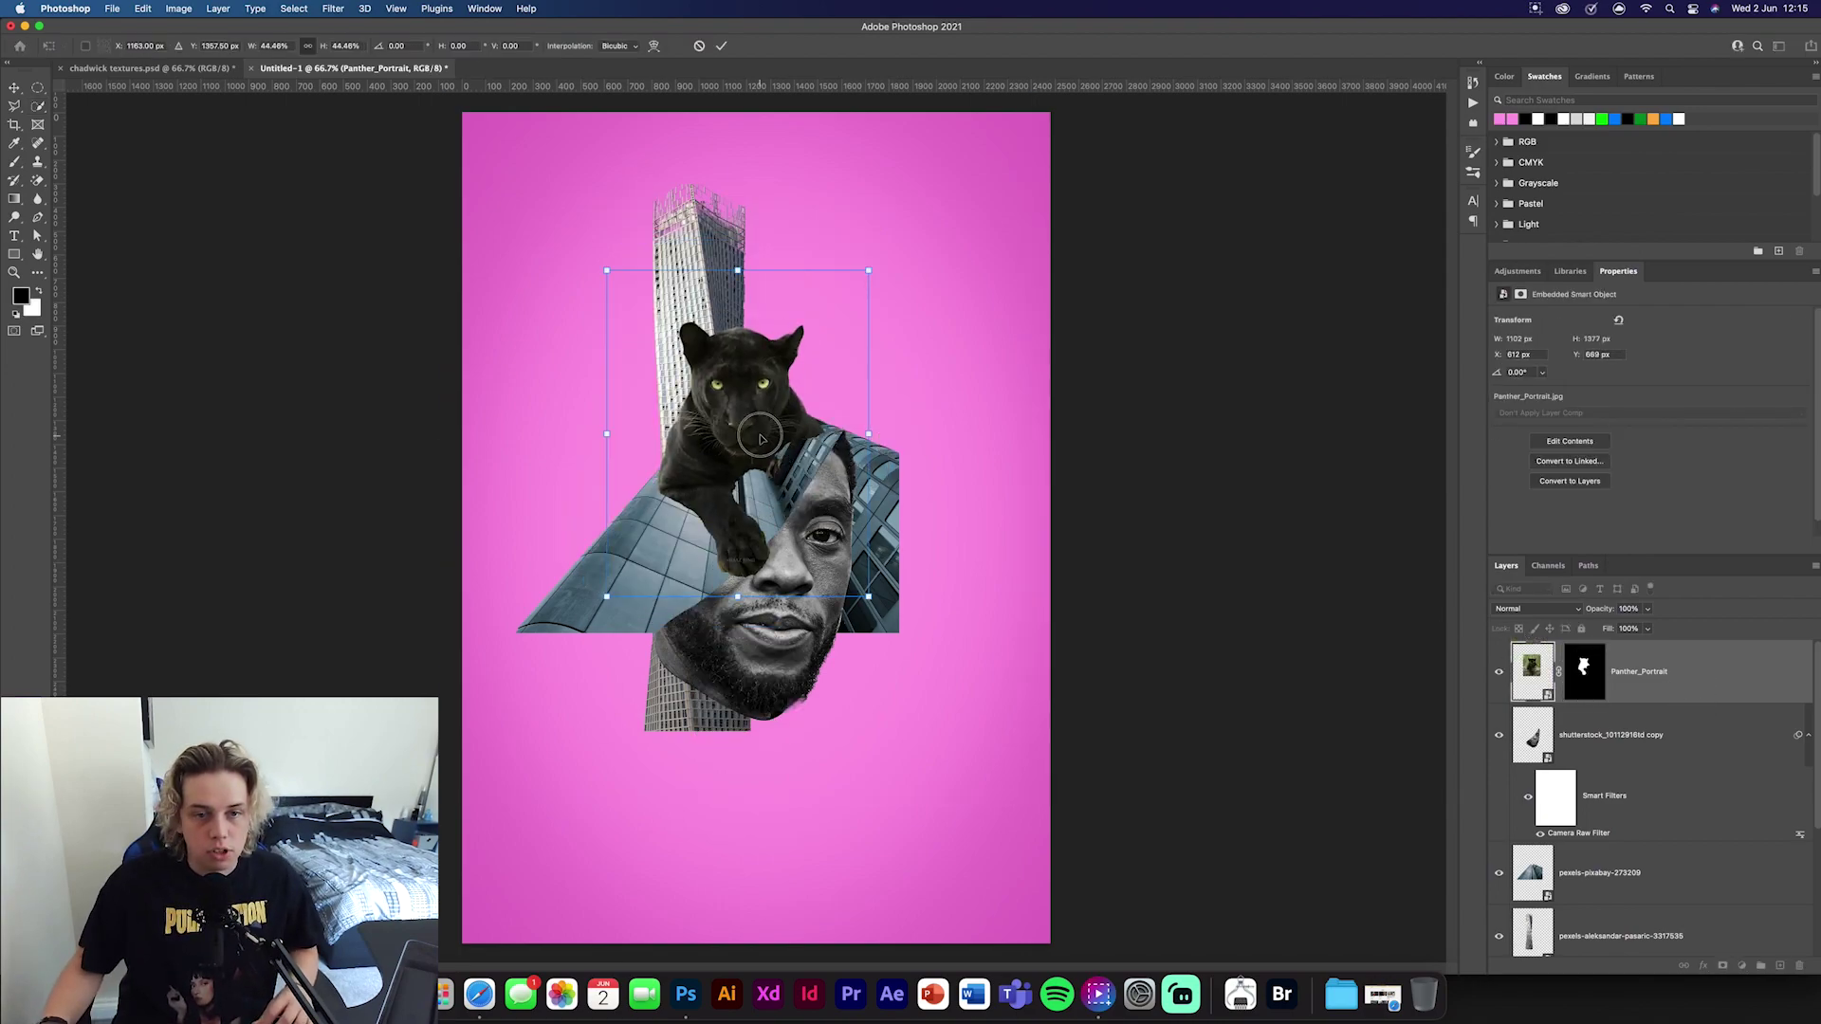
left_click_drag(761, 438, 807, 433)
left_click_drag(664, 87, 713, 74)
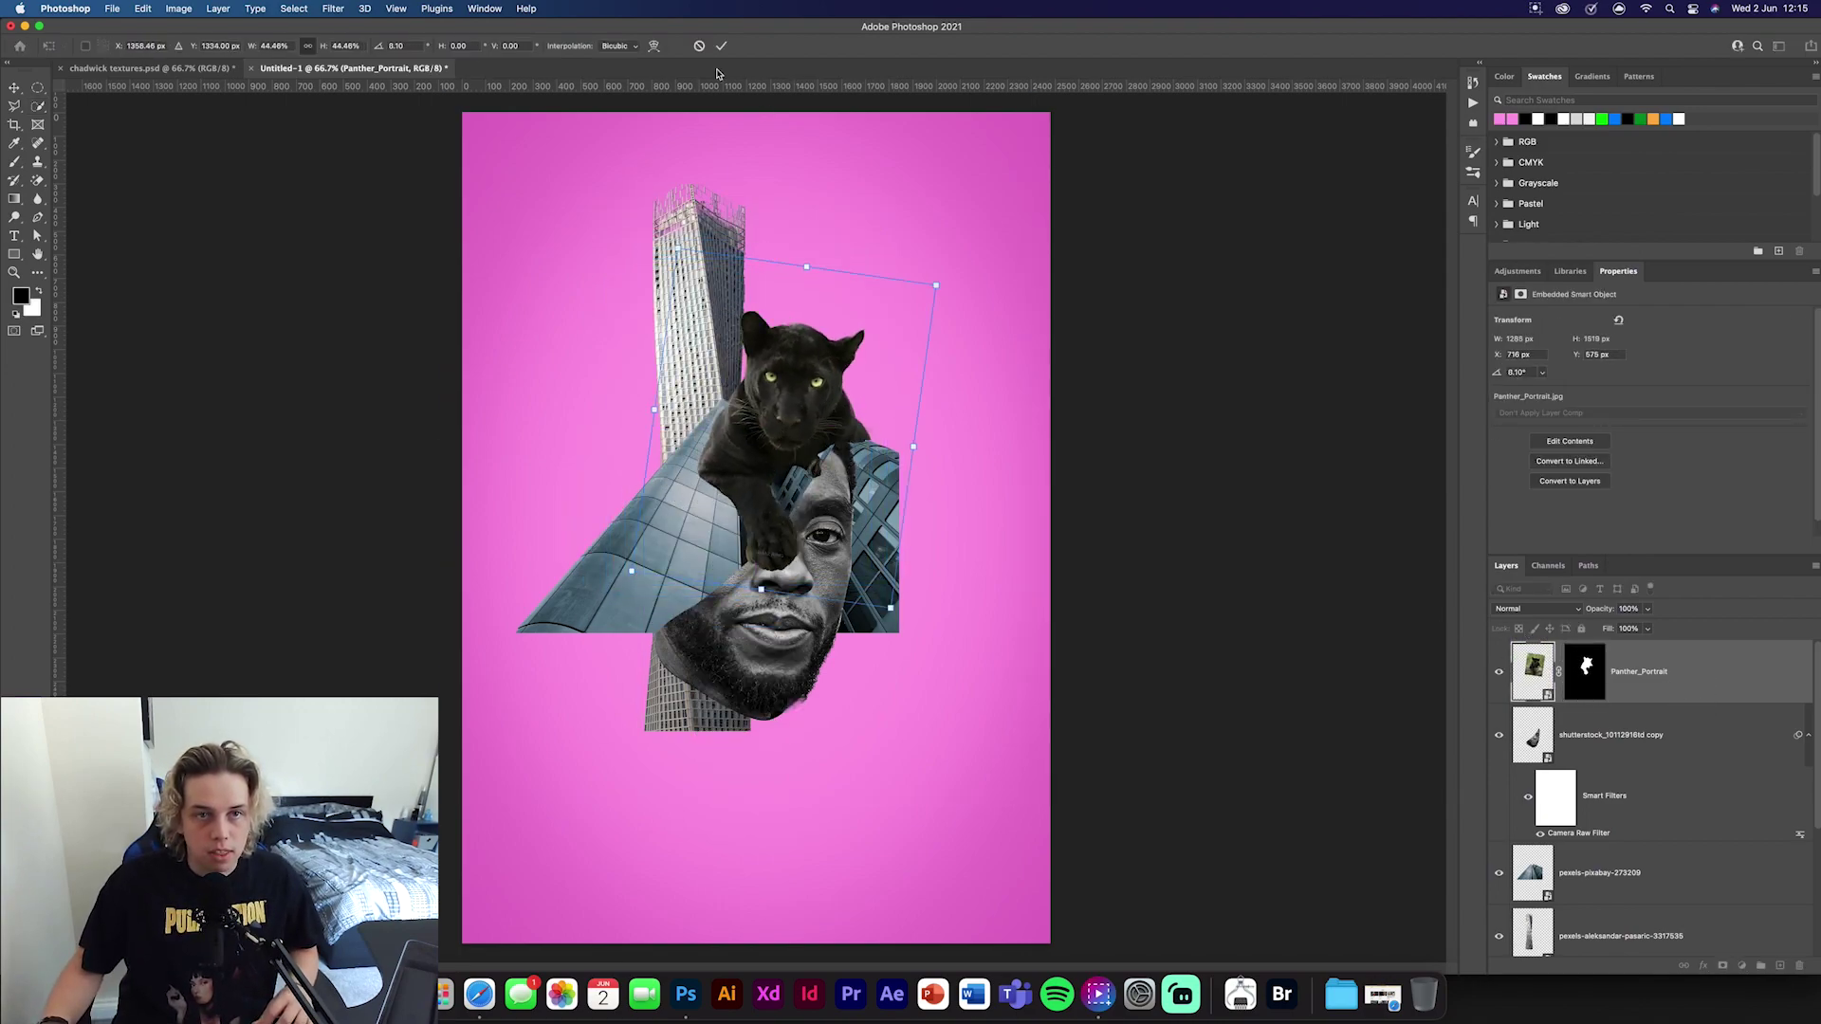
left_click_drag(1765, 685, 1678, 904)
left_click(721, 46)
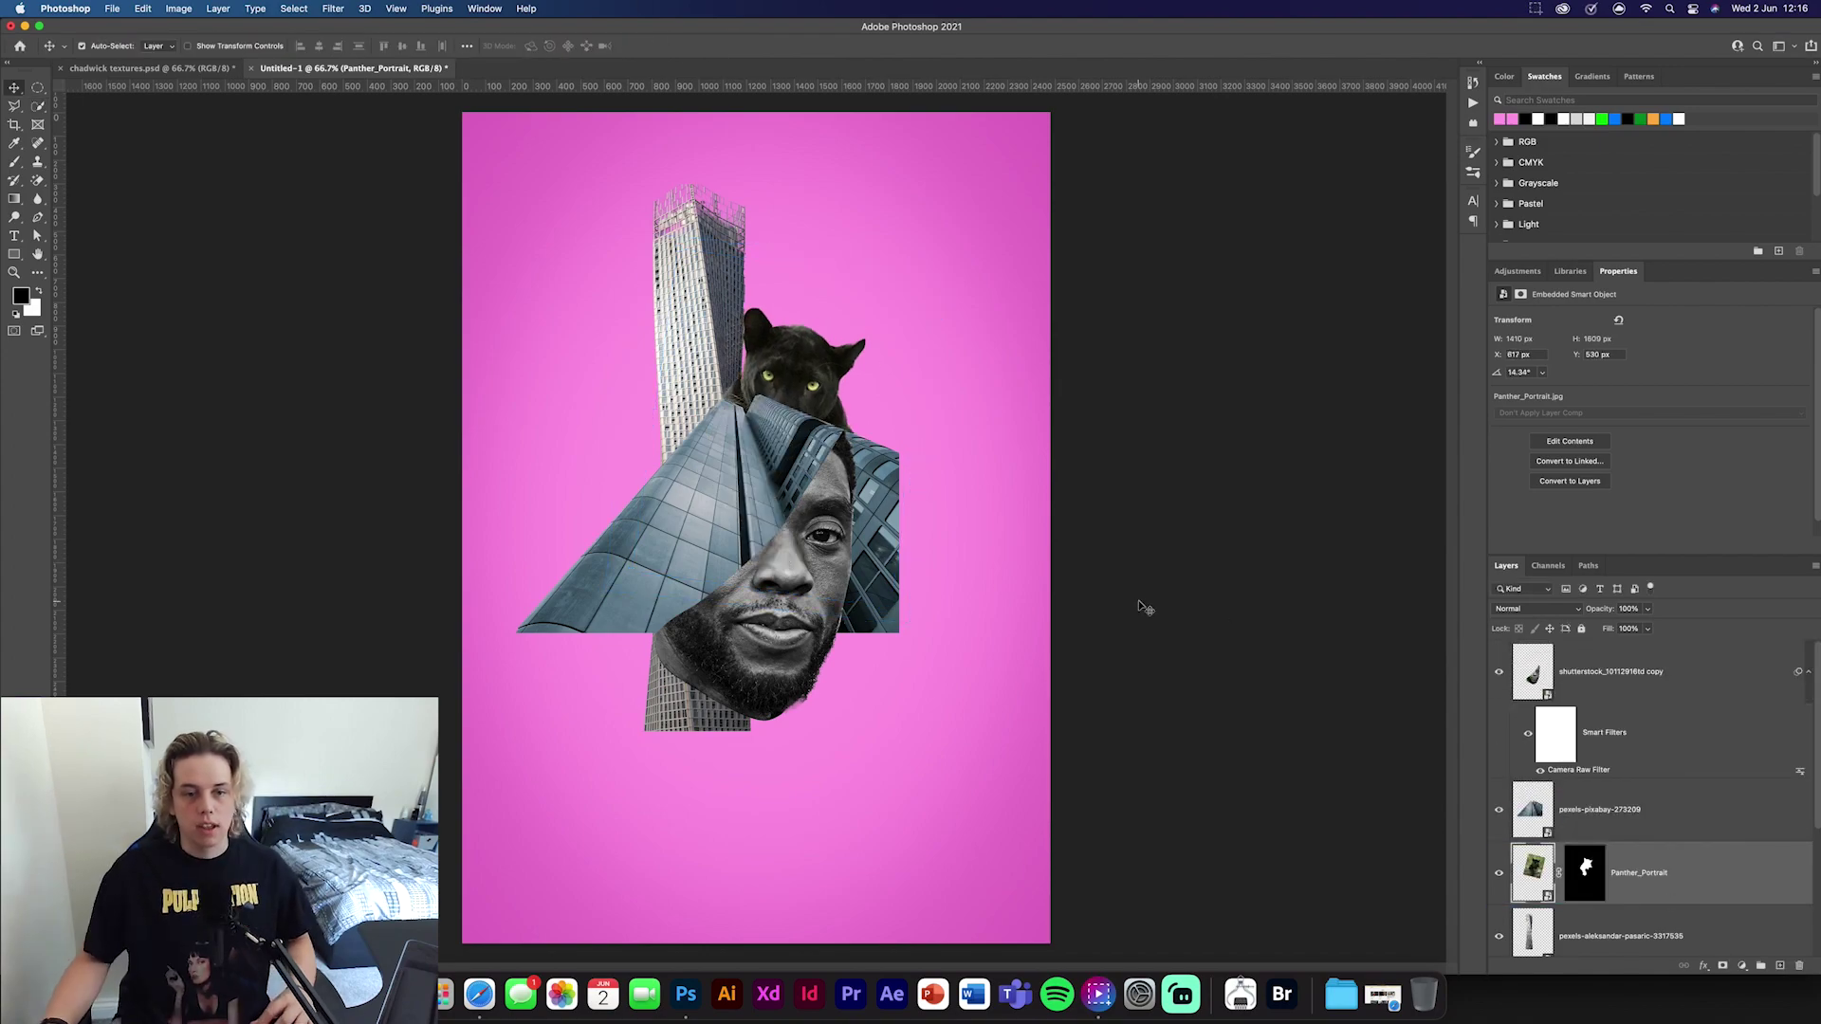
key("super+plus")
key("super+plus")
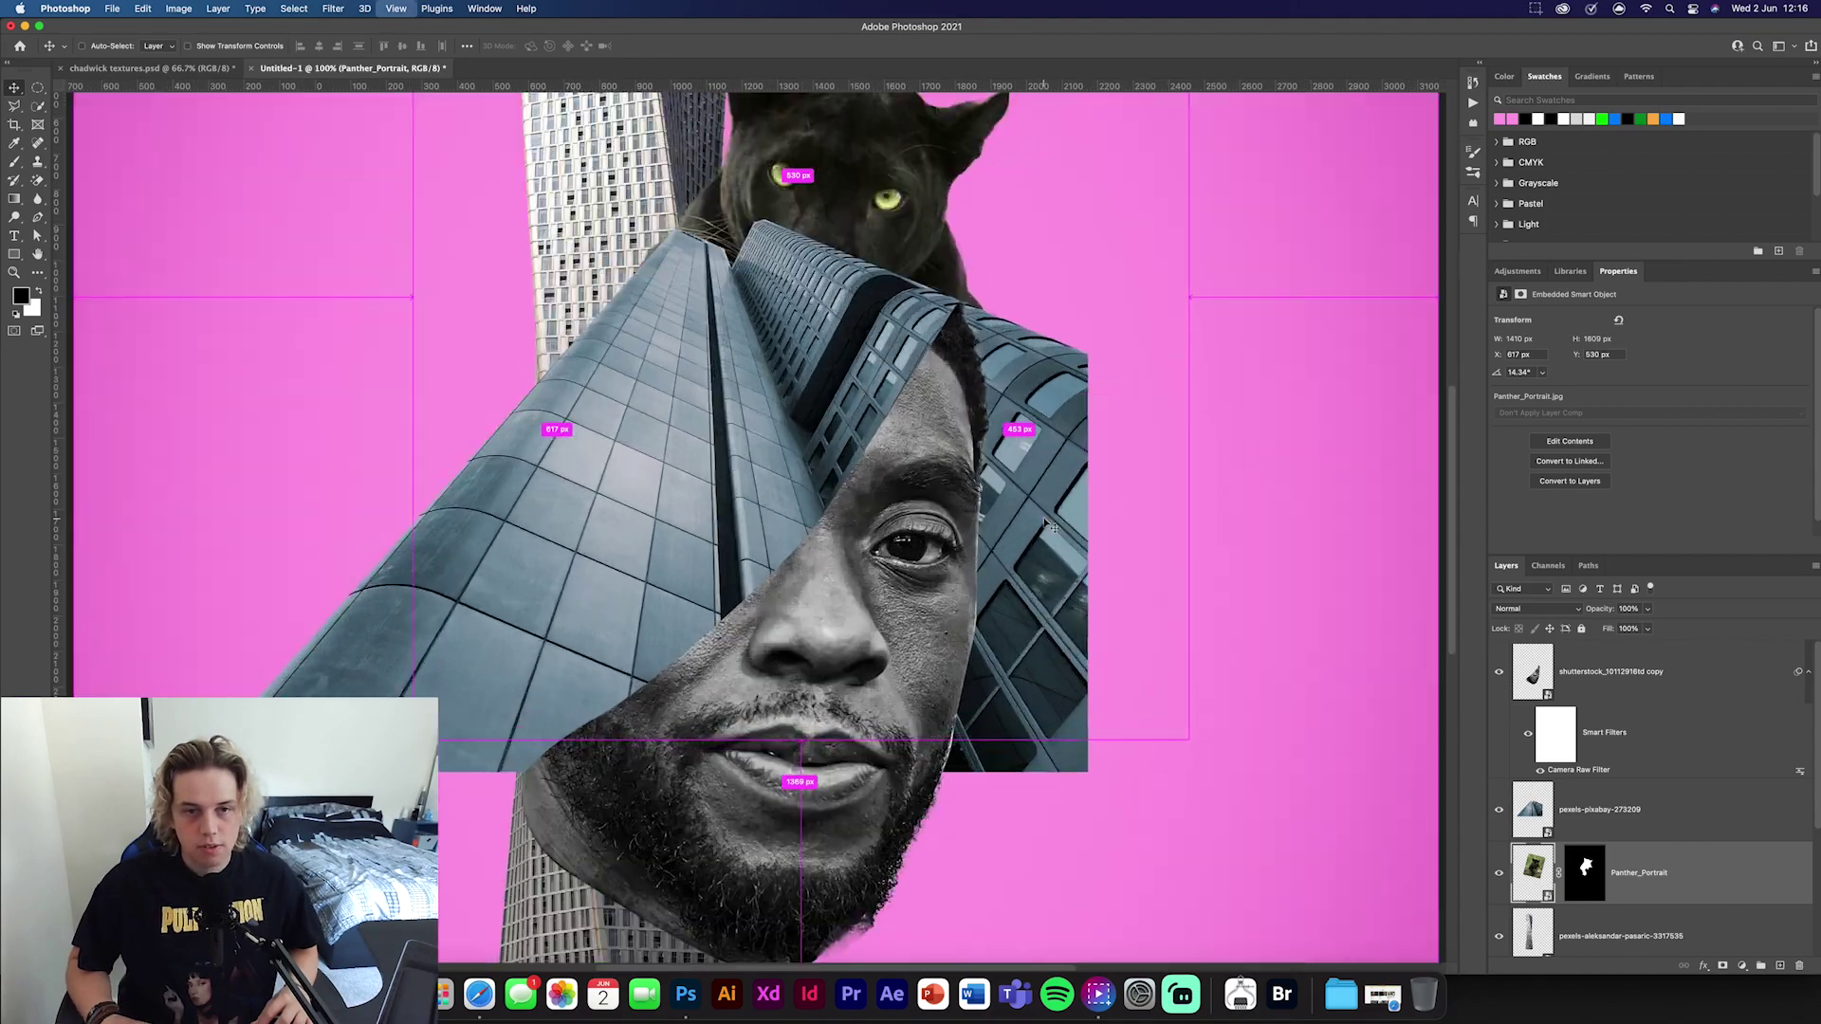
left_click_drag(1014, 385, 1042, 741)
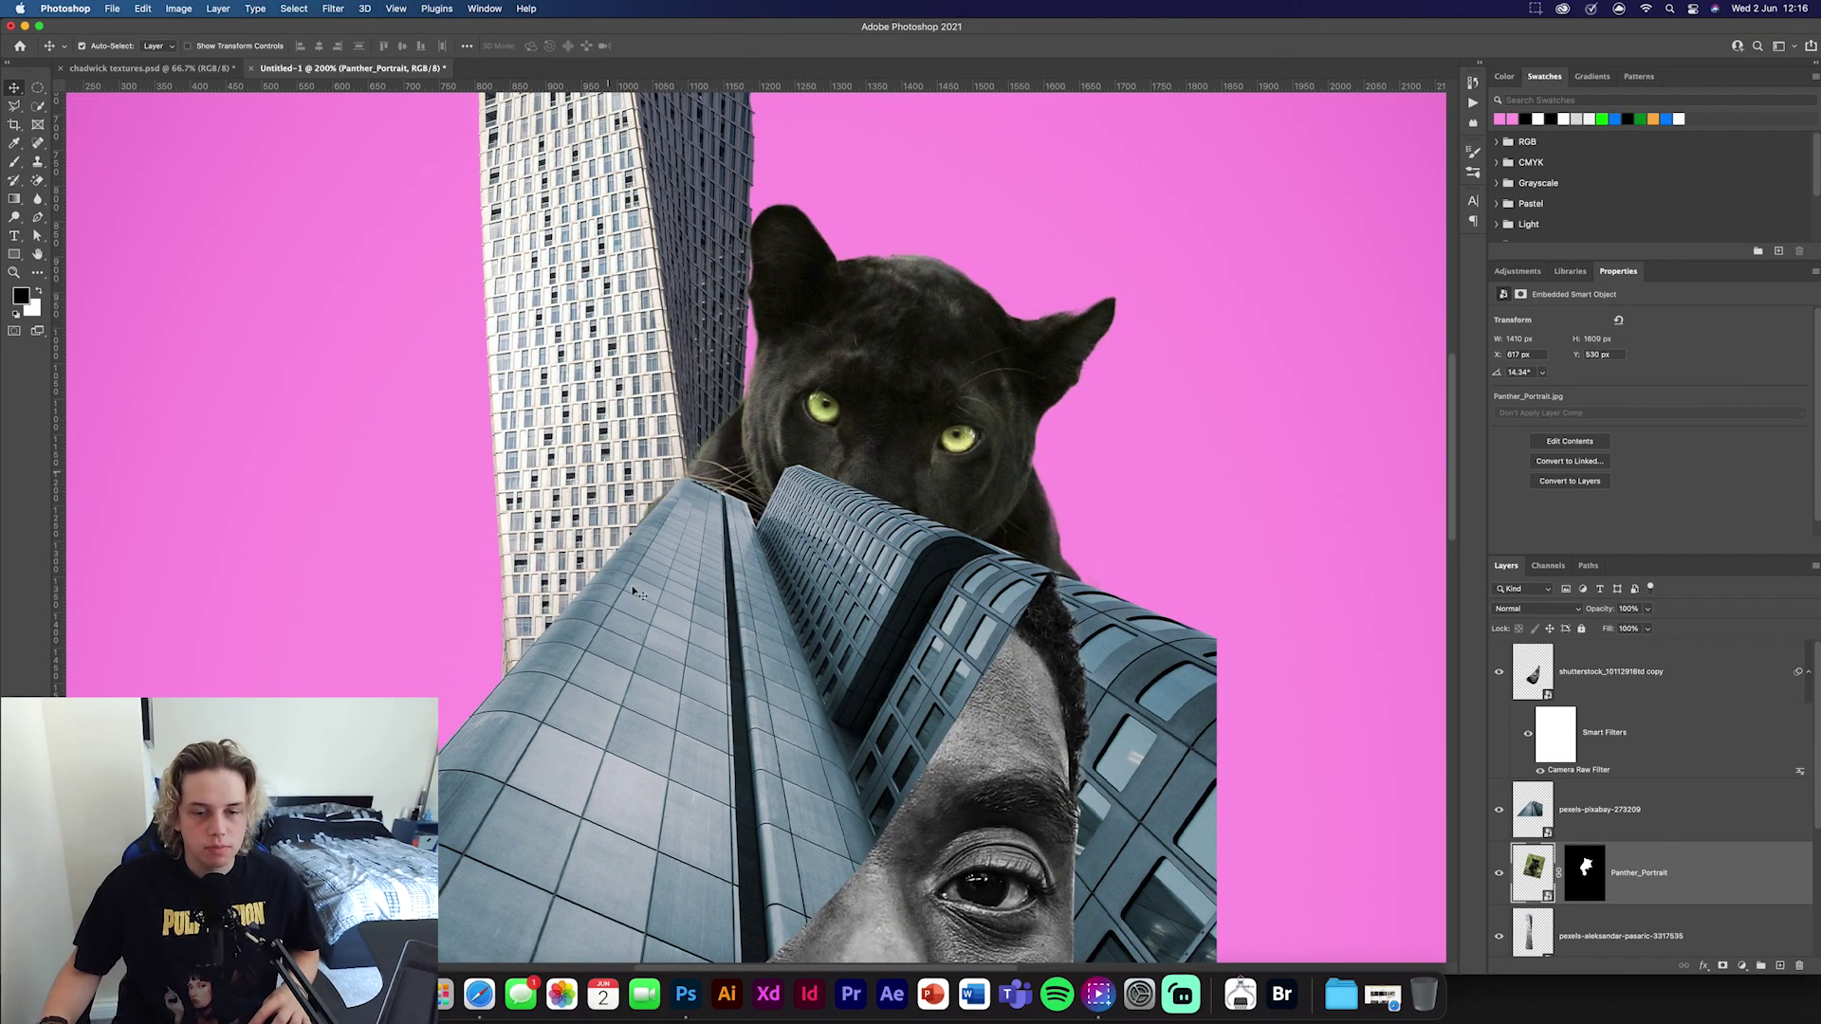
key("super")
key("super+minus")
key("super+minus")
Apply a Camera Raw Filter to the skyscraper cut-out with saturation -100, clarity +41, texture +21 and contrast +30
left_click(1594, 801)
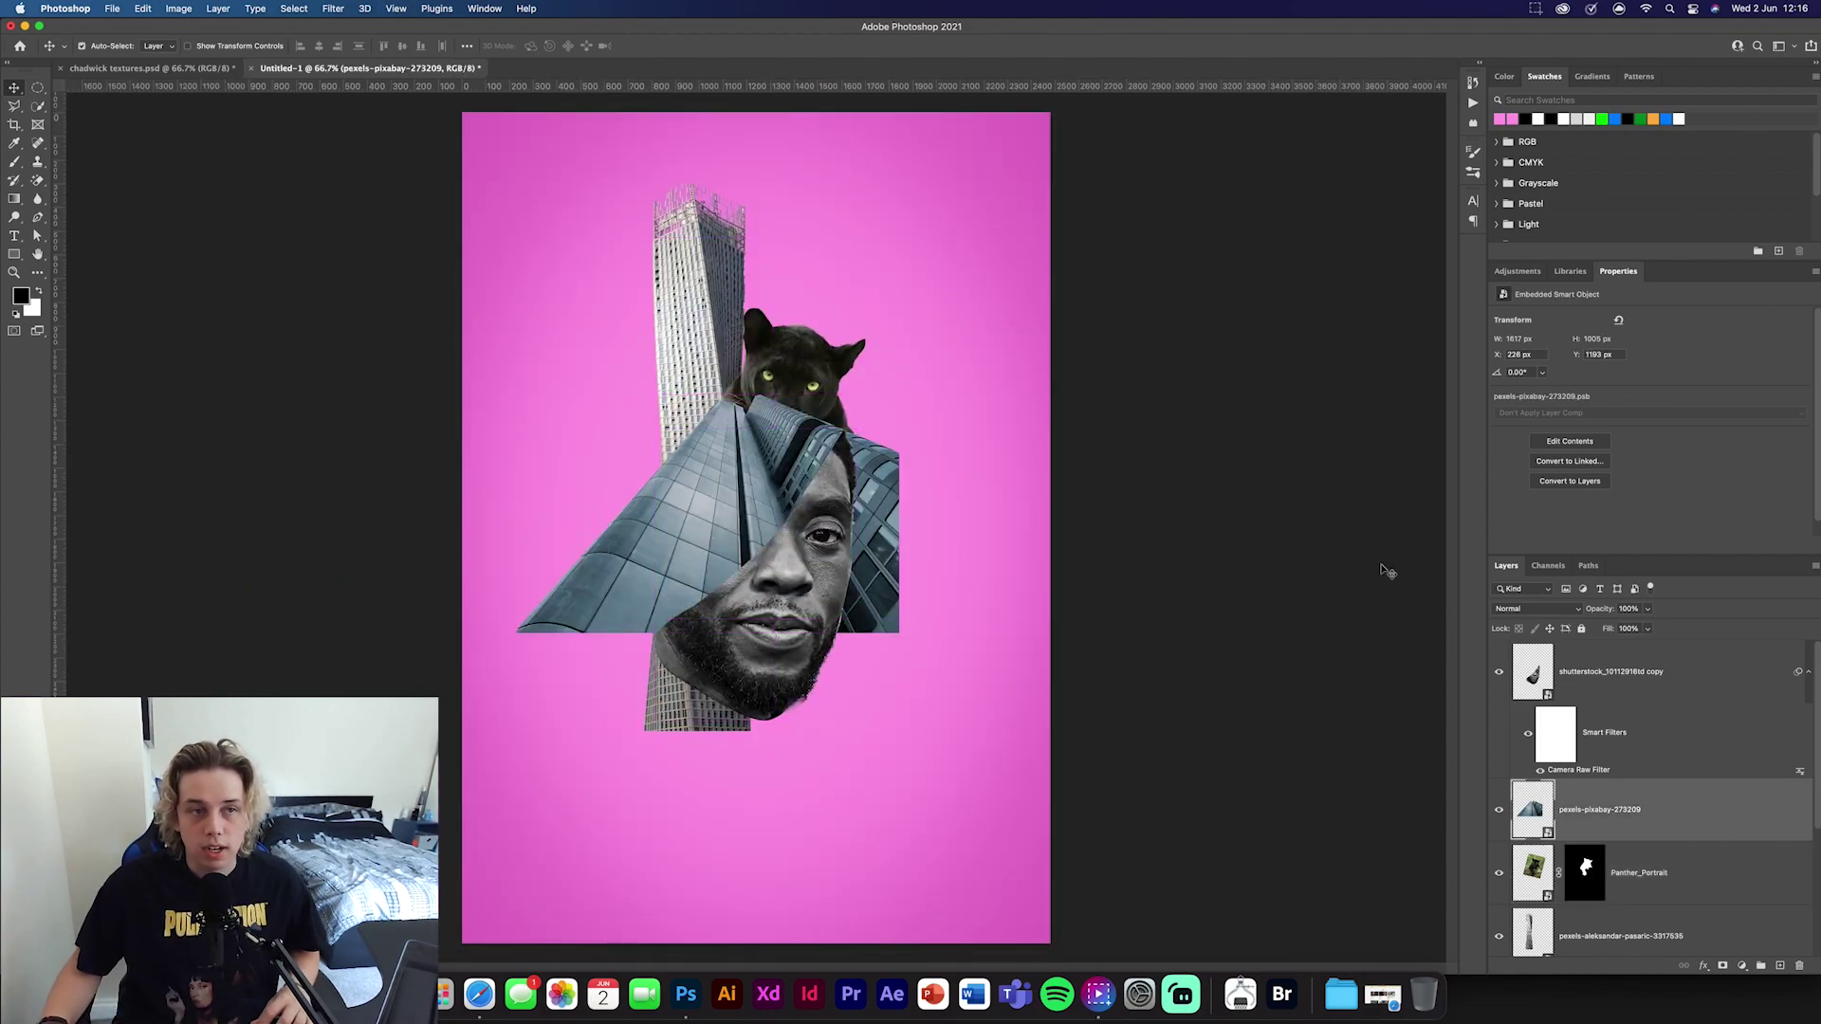
left_click(333, 8)
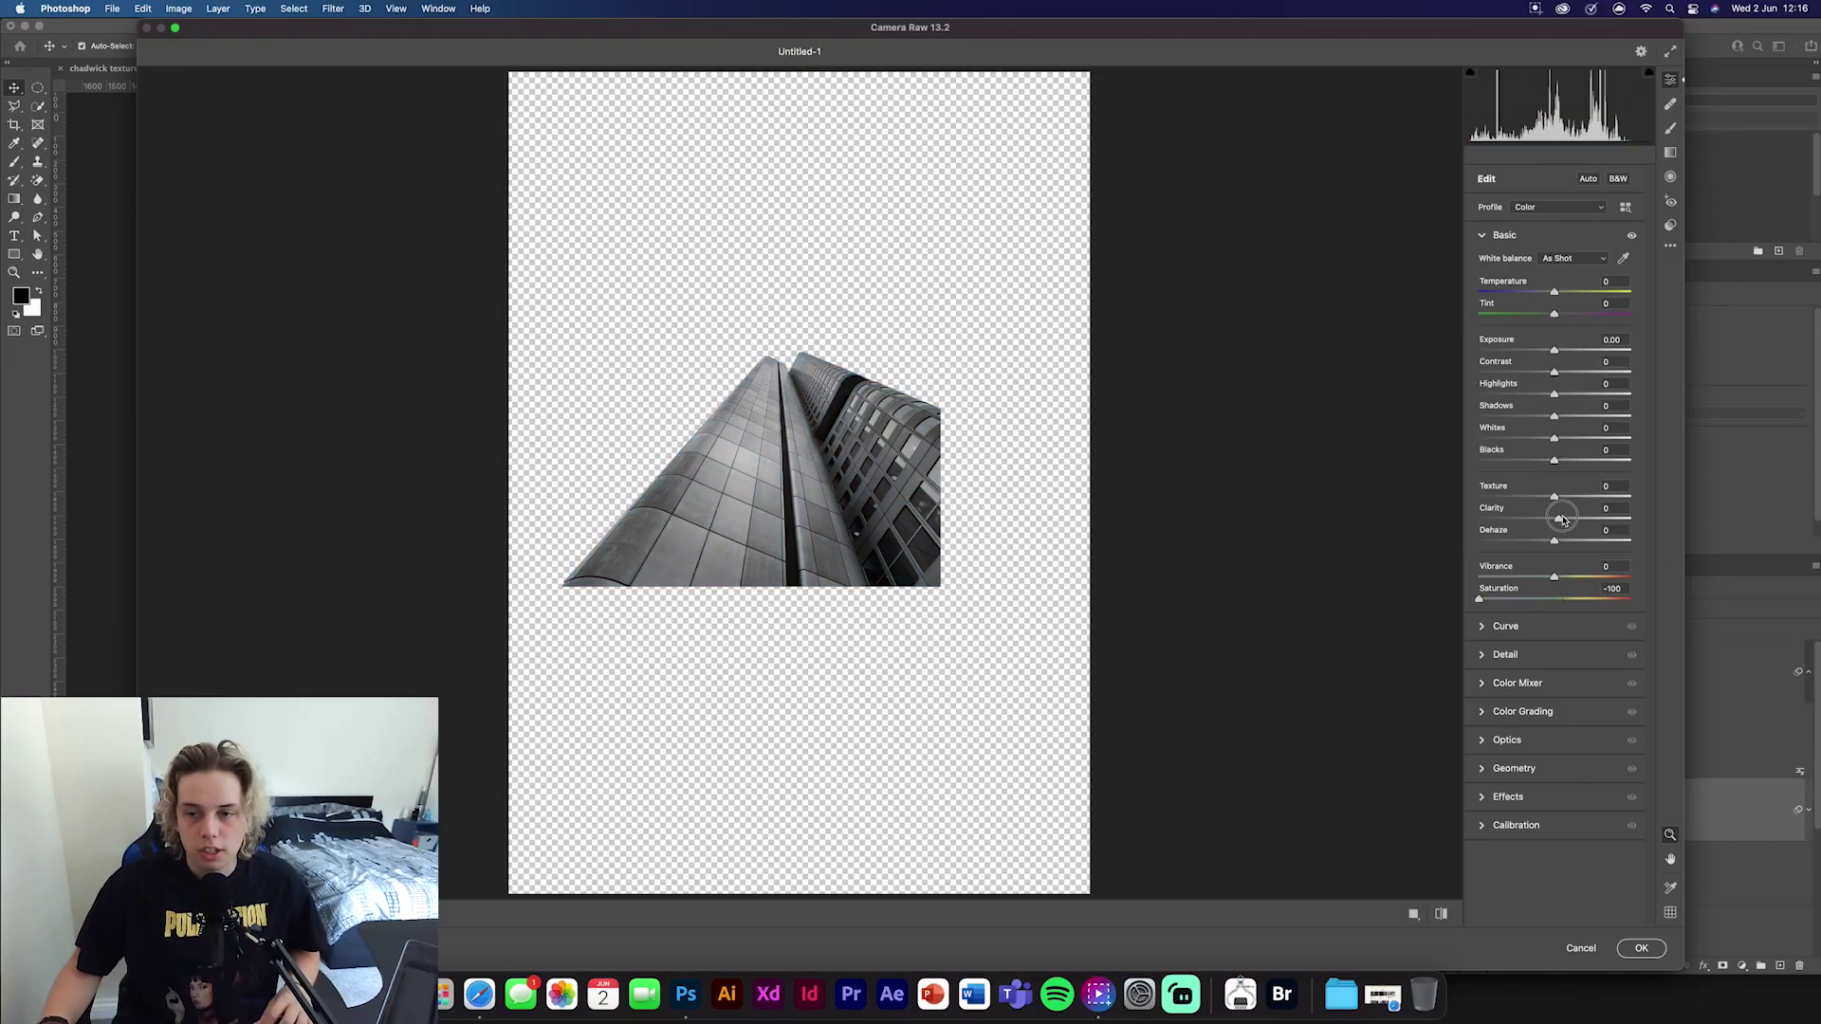
mouse_move(1563, 520)
left_mouse_down()
mouse_move(1584, 519)
mouse_move(1570, 498)
left_mouse_up()
left_click_drag(1554, 372, 1576, 372)
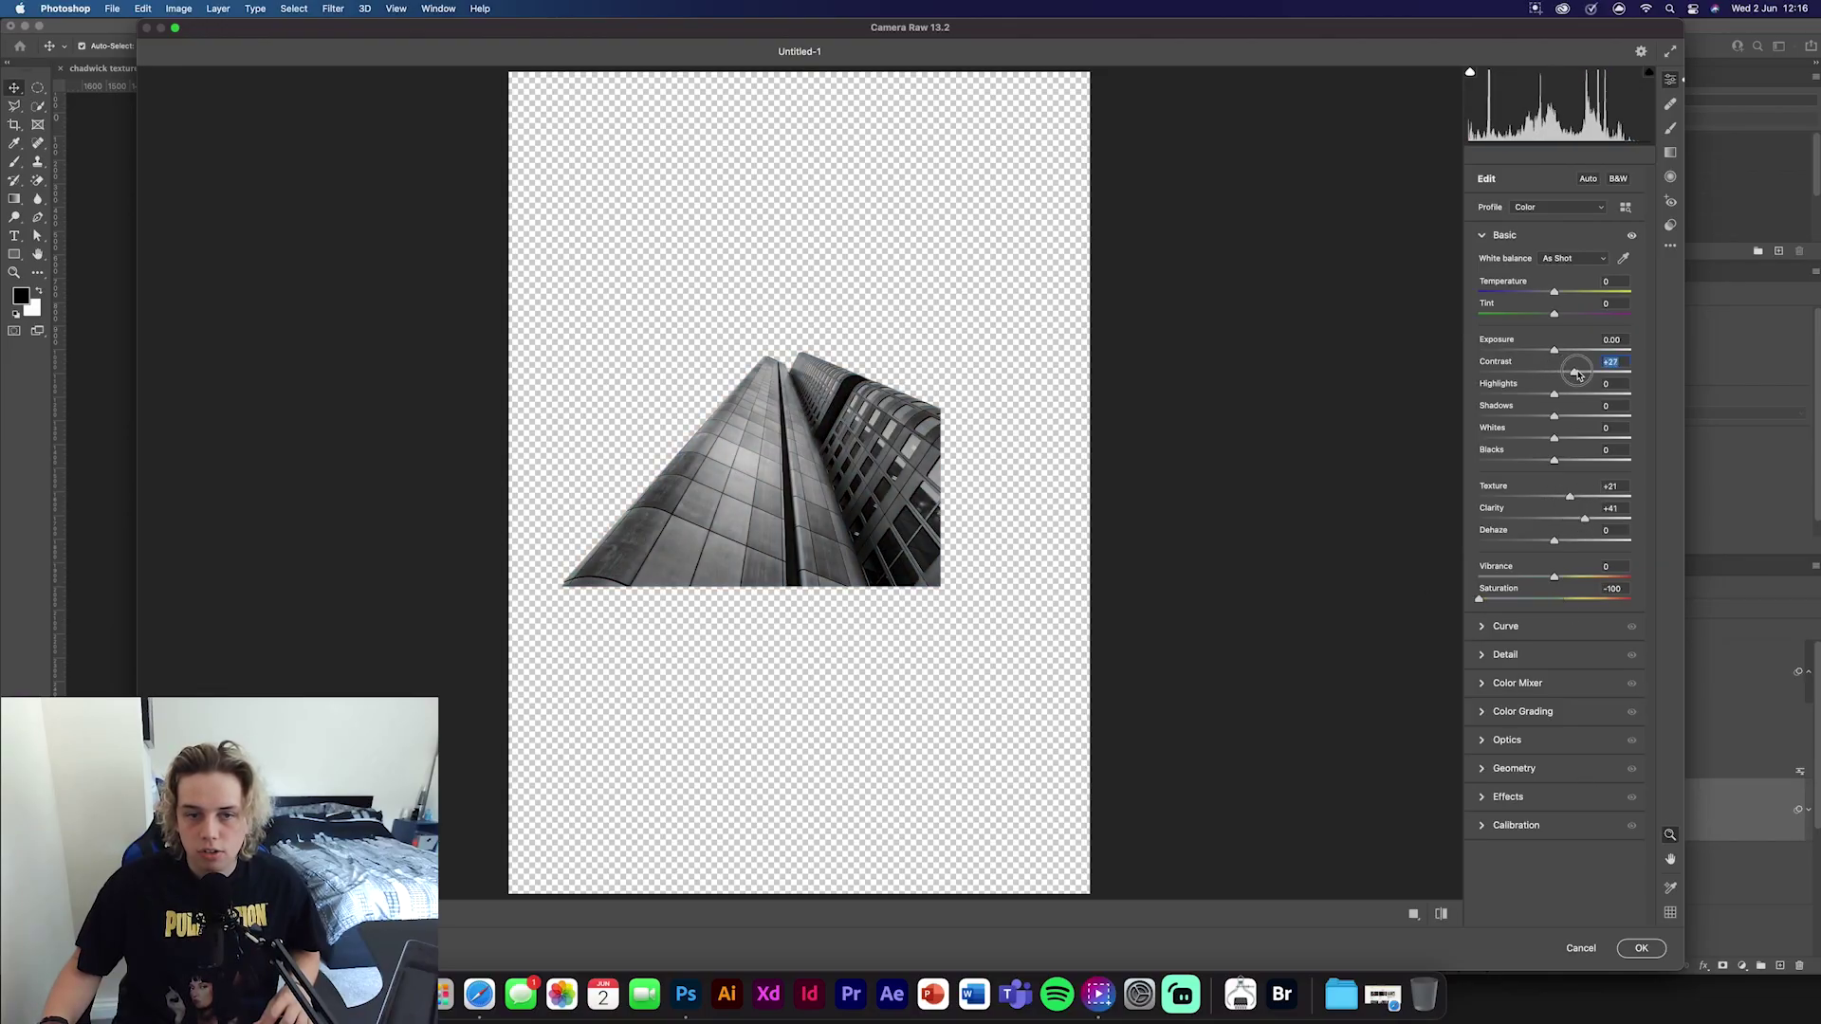
left_click(1648, 948)
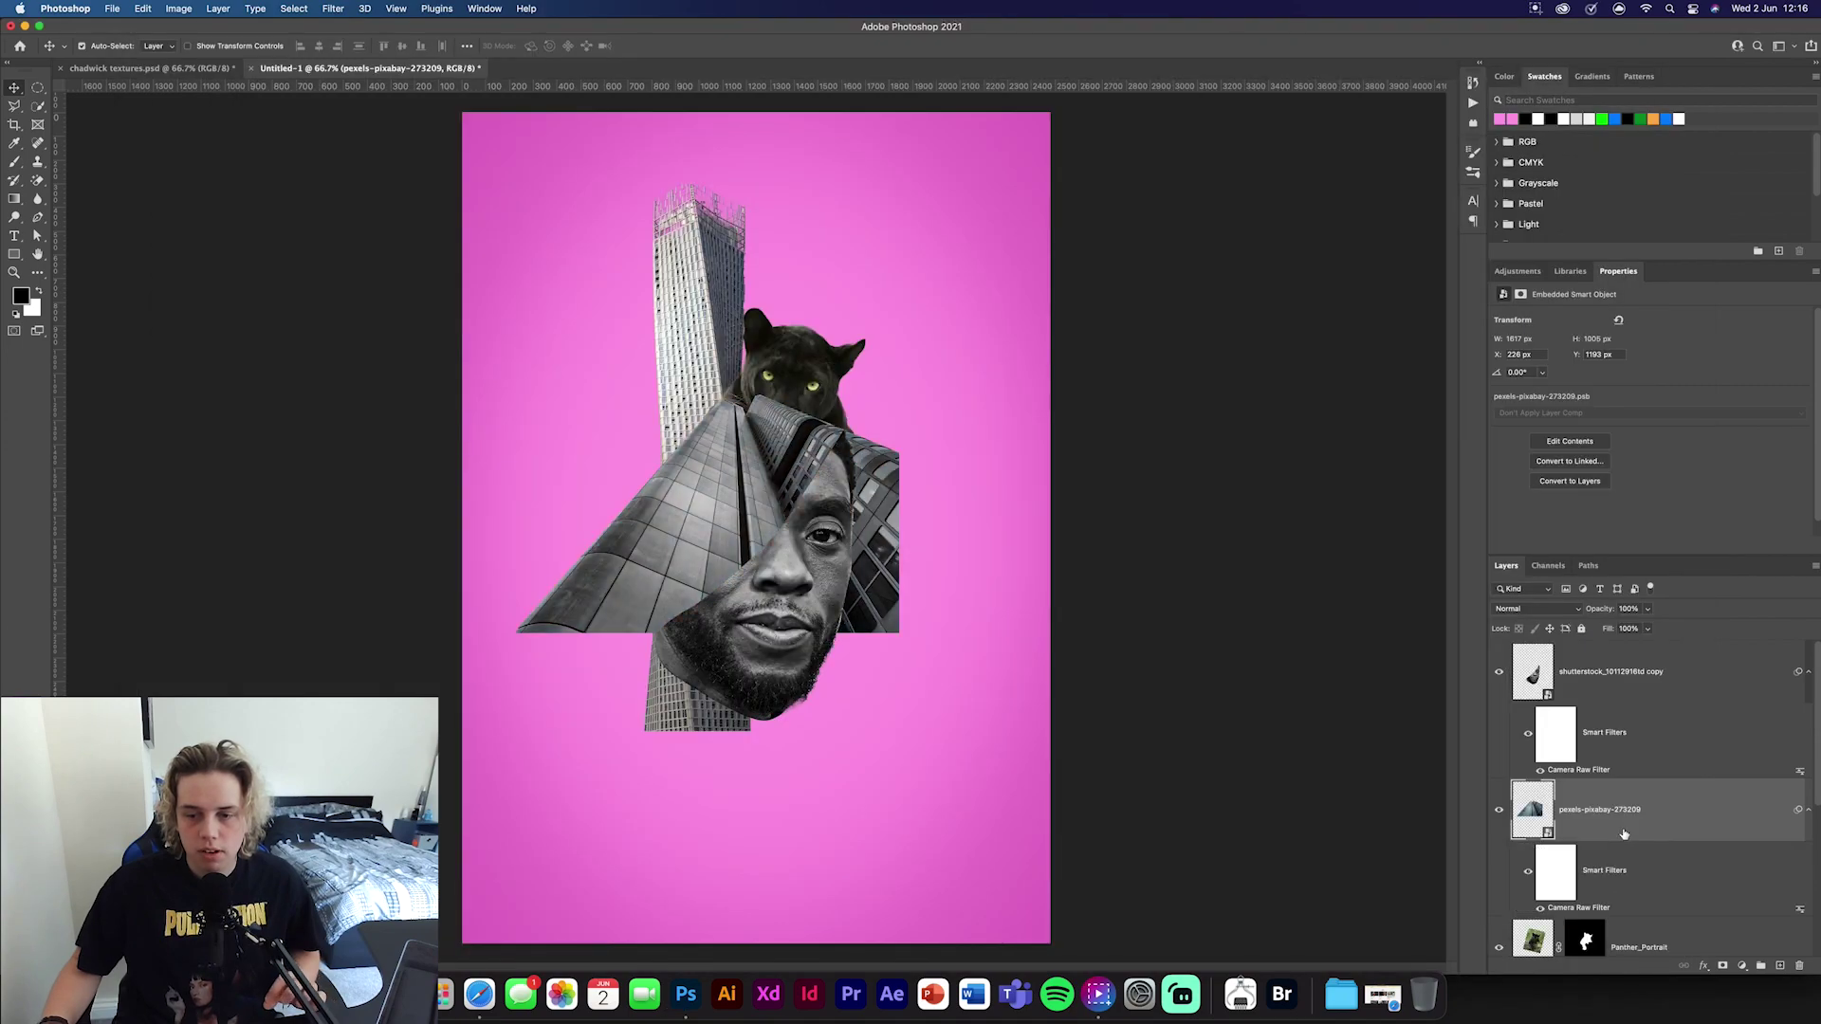
Apply the previous Camera Raw settings to the twisted tower layer
scroll(1718, 871, "down", 1)
left_click(1718, 873)
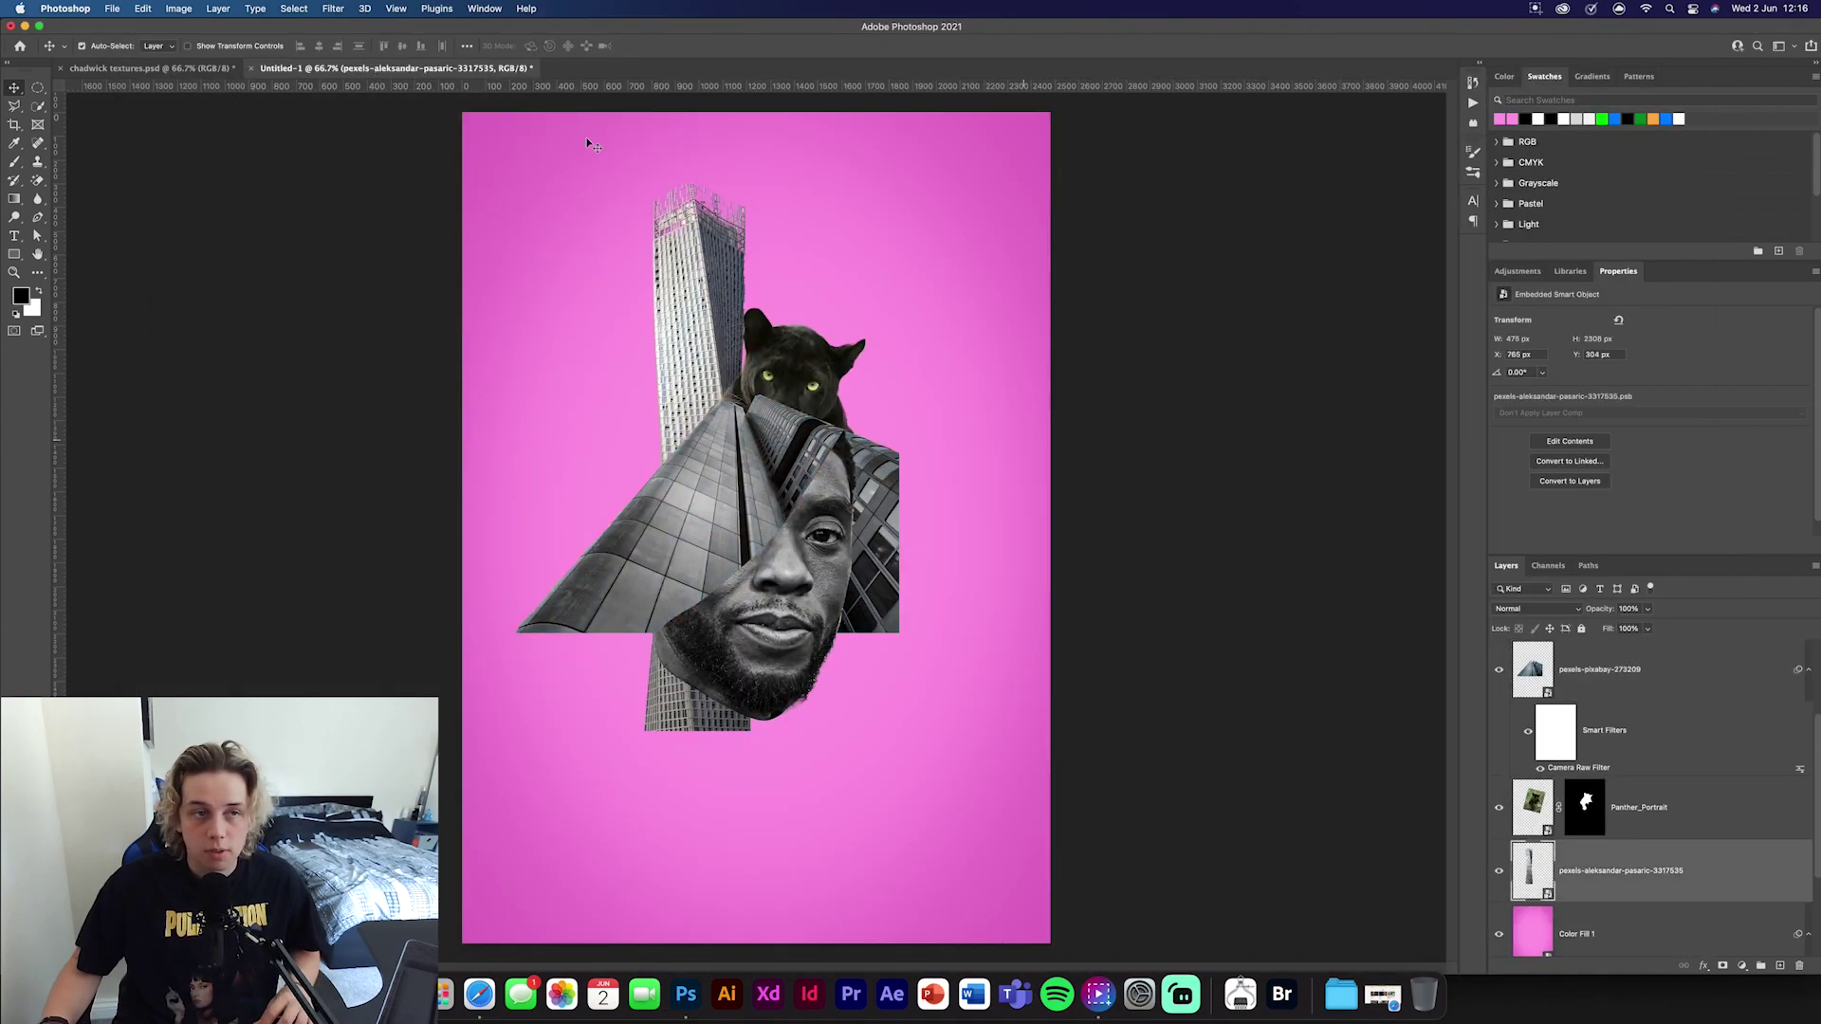
left_click(349, 10)
left_click(360, 28)
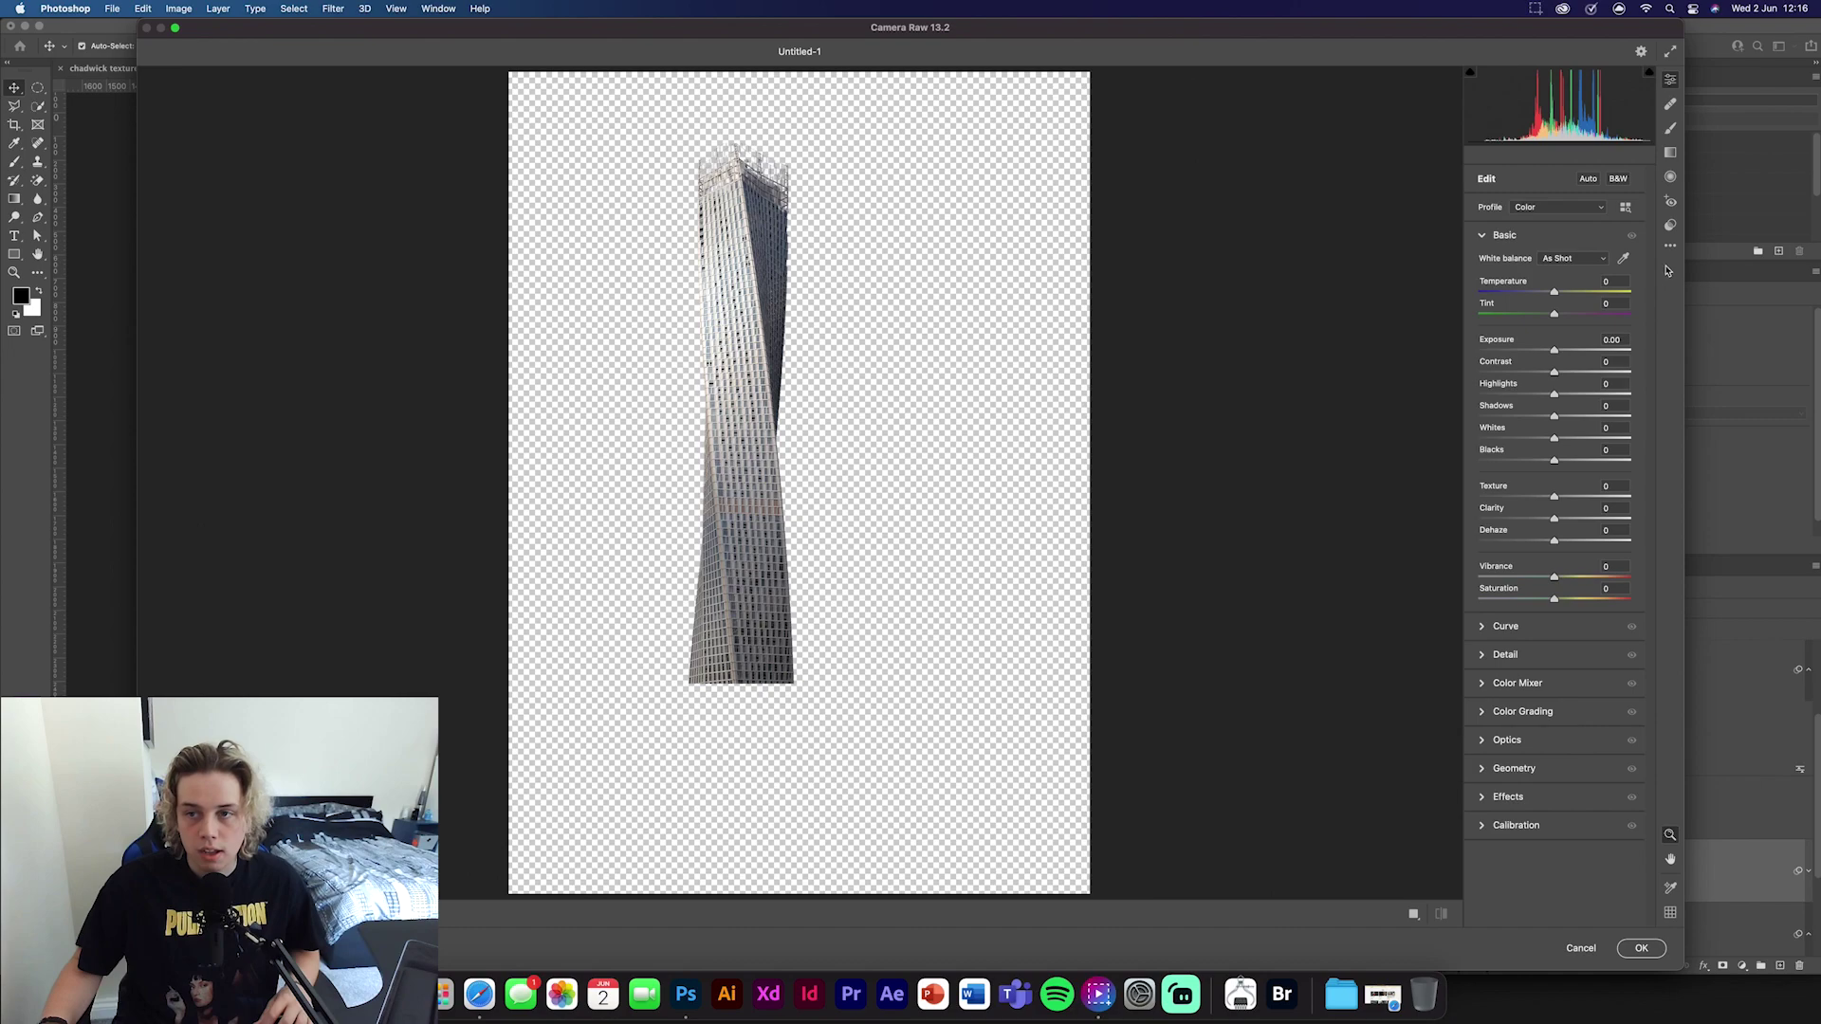
left_click(1666, 250)
left_click(1612, 305)
left_click(1648, 947)
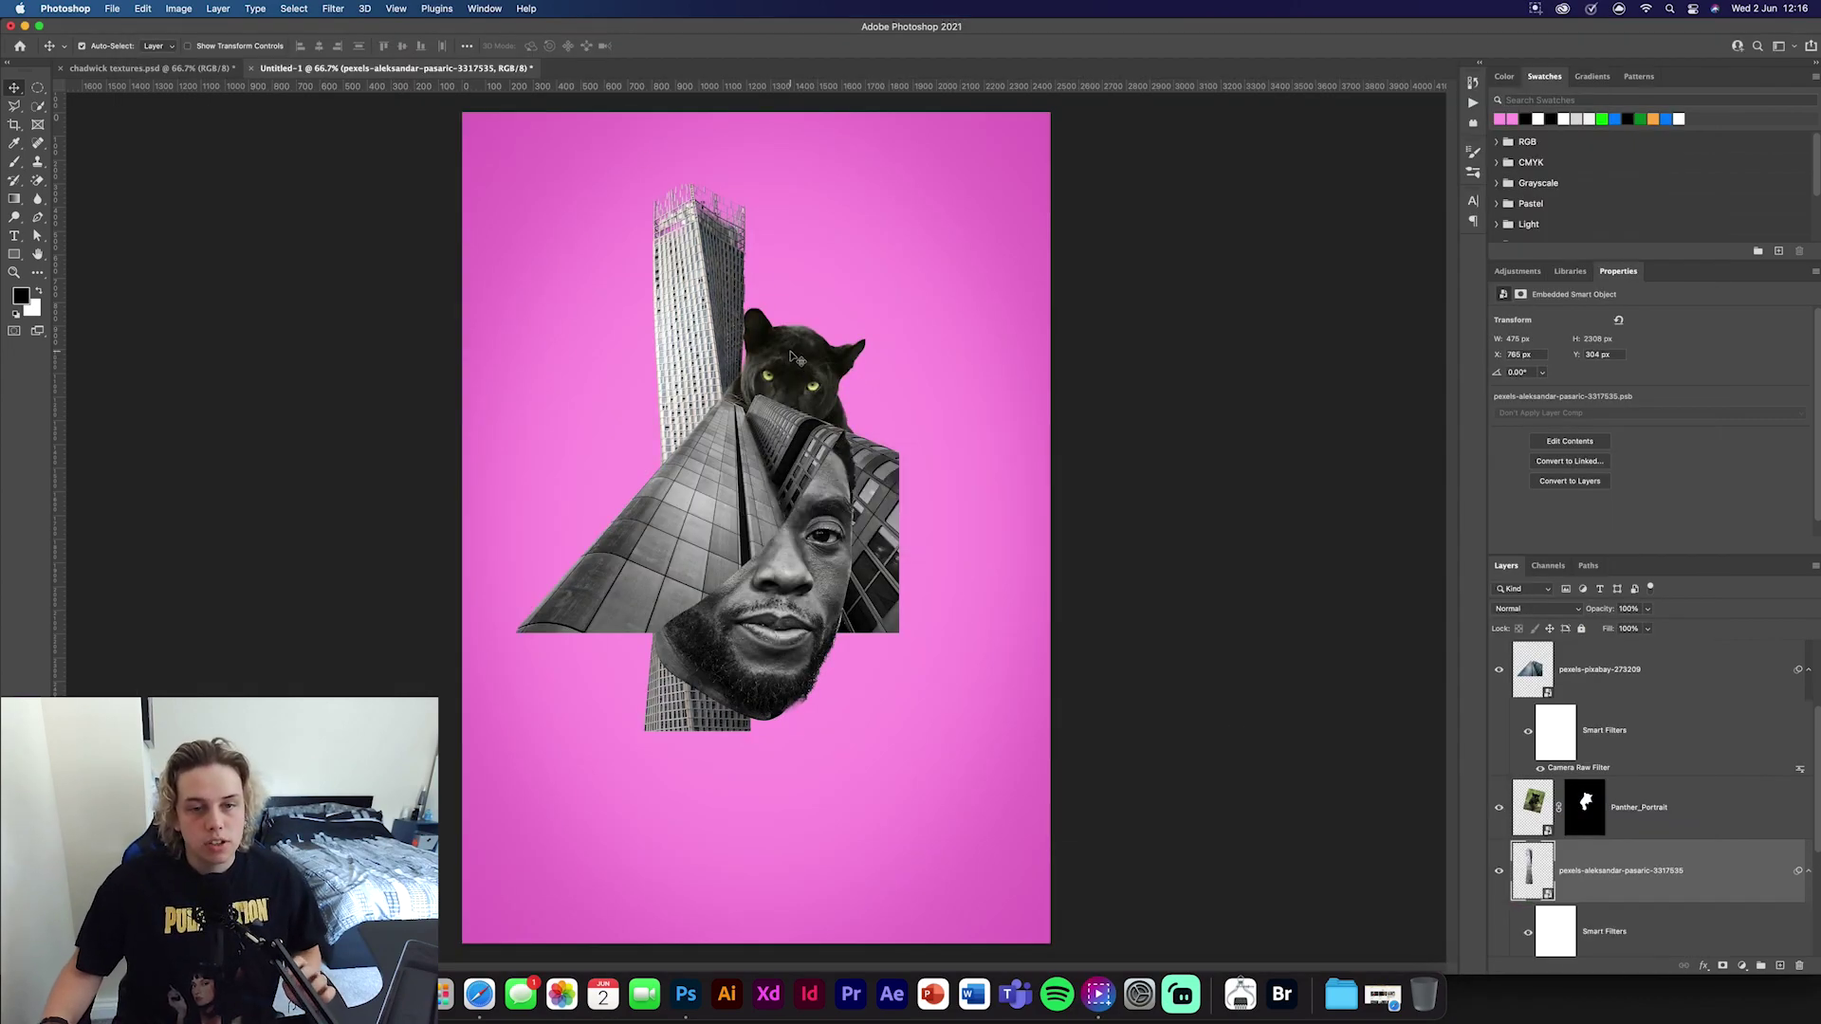
Convert the Panther_Portrait layer and its mask to a single smart object
scroll(1728, 823, "up", 3)
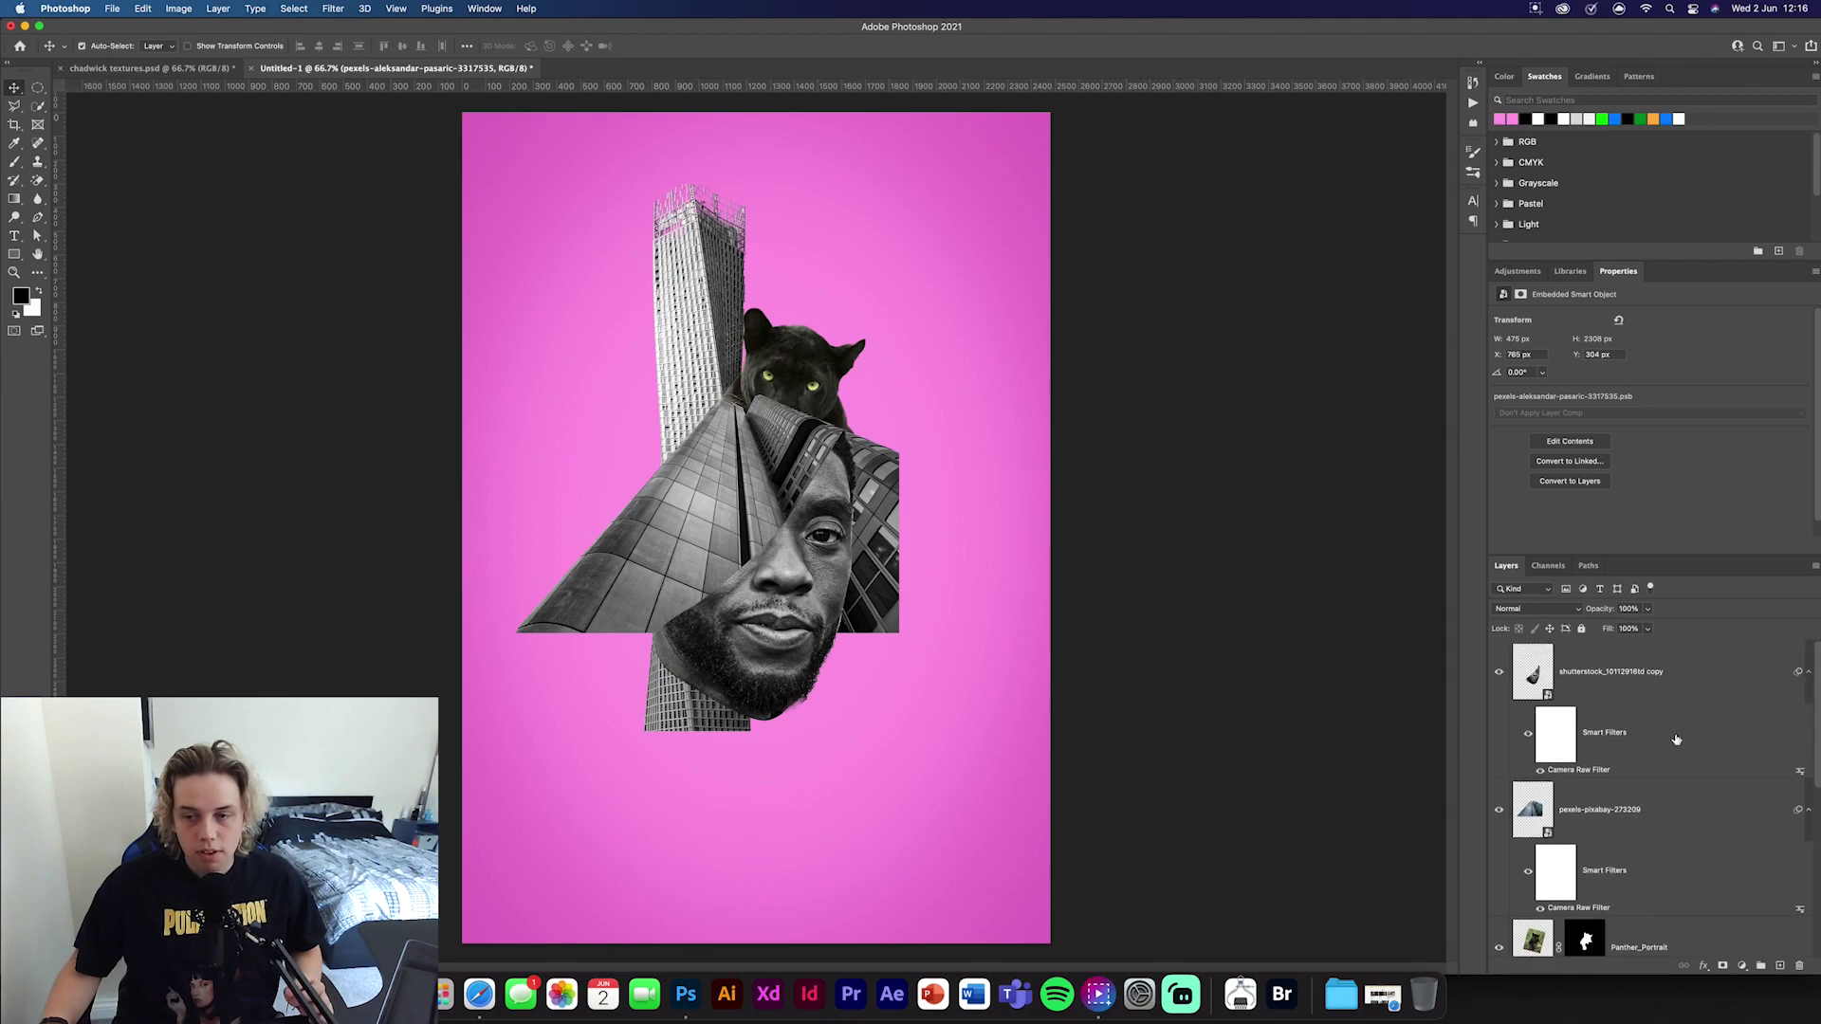
scroll(1671, 734, "down", 2)
right_click(1701, 864)
left_click(1761, 866)
right_click(1596, 856)
left_click(1630, 860)
right_click(1655, 856)
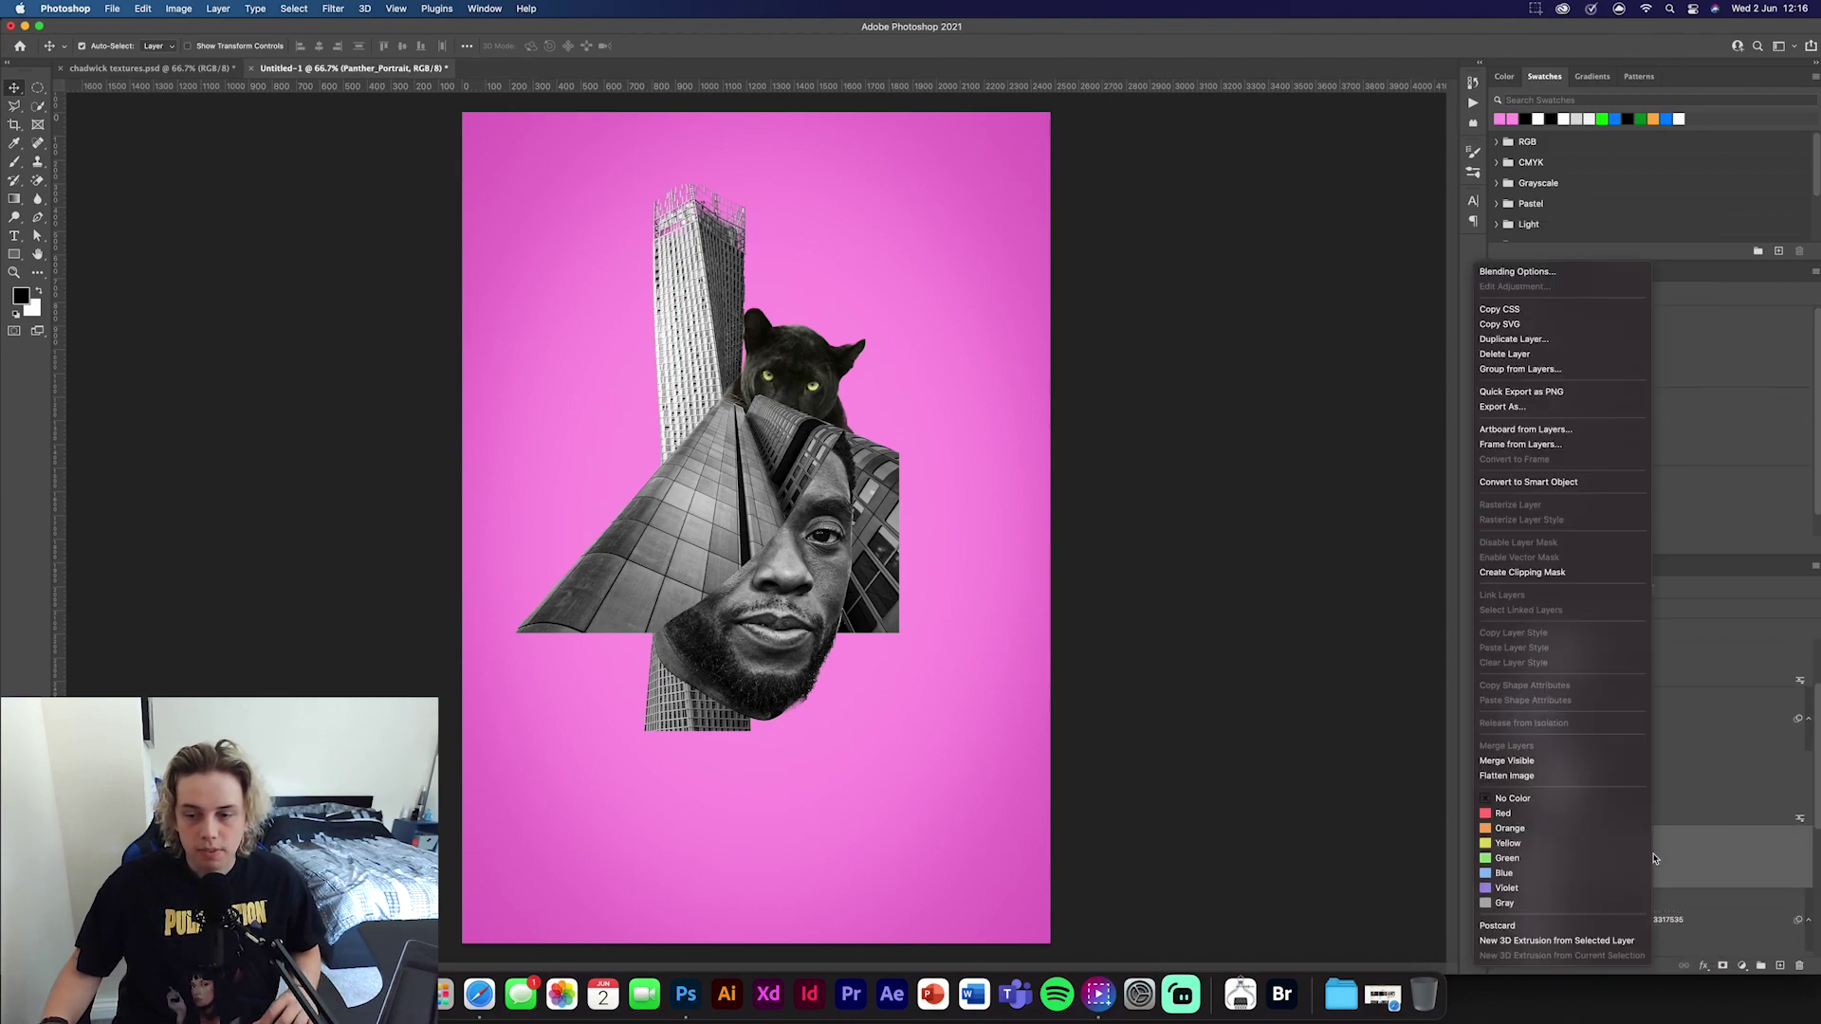
left_click(1570, 485)
Apply the previous Camera Raw settings to the panther smart object
left_click(333, 9)
left_click(357, 115)
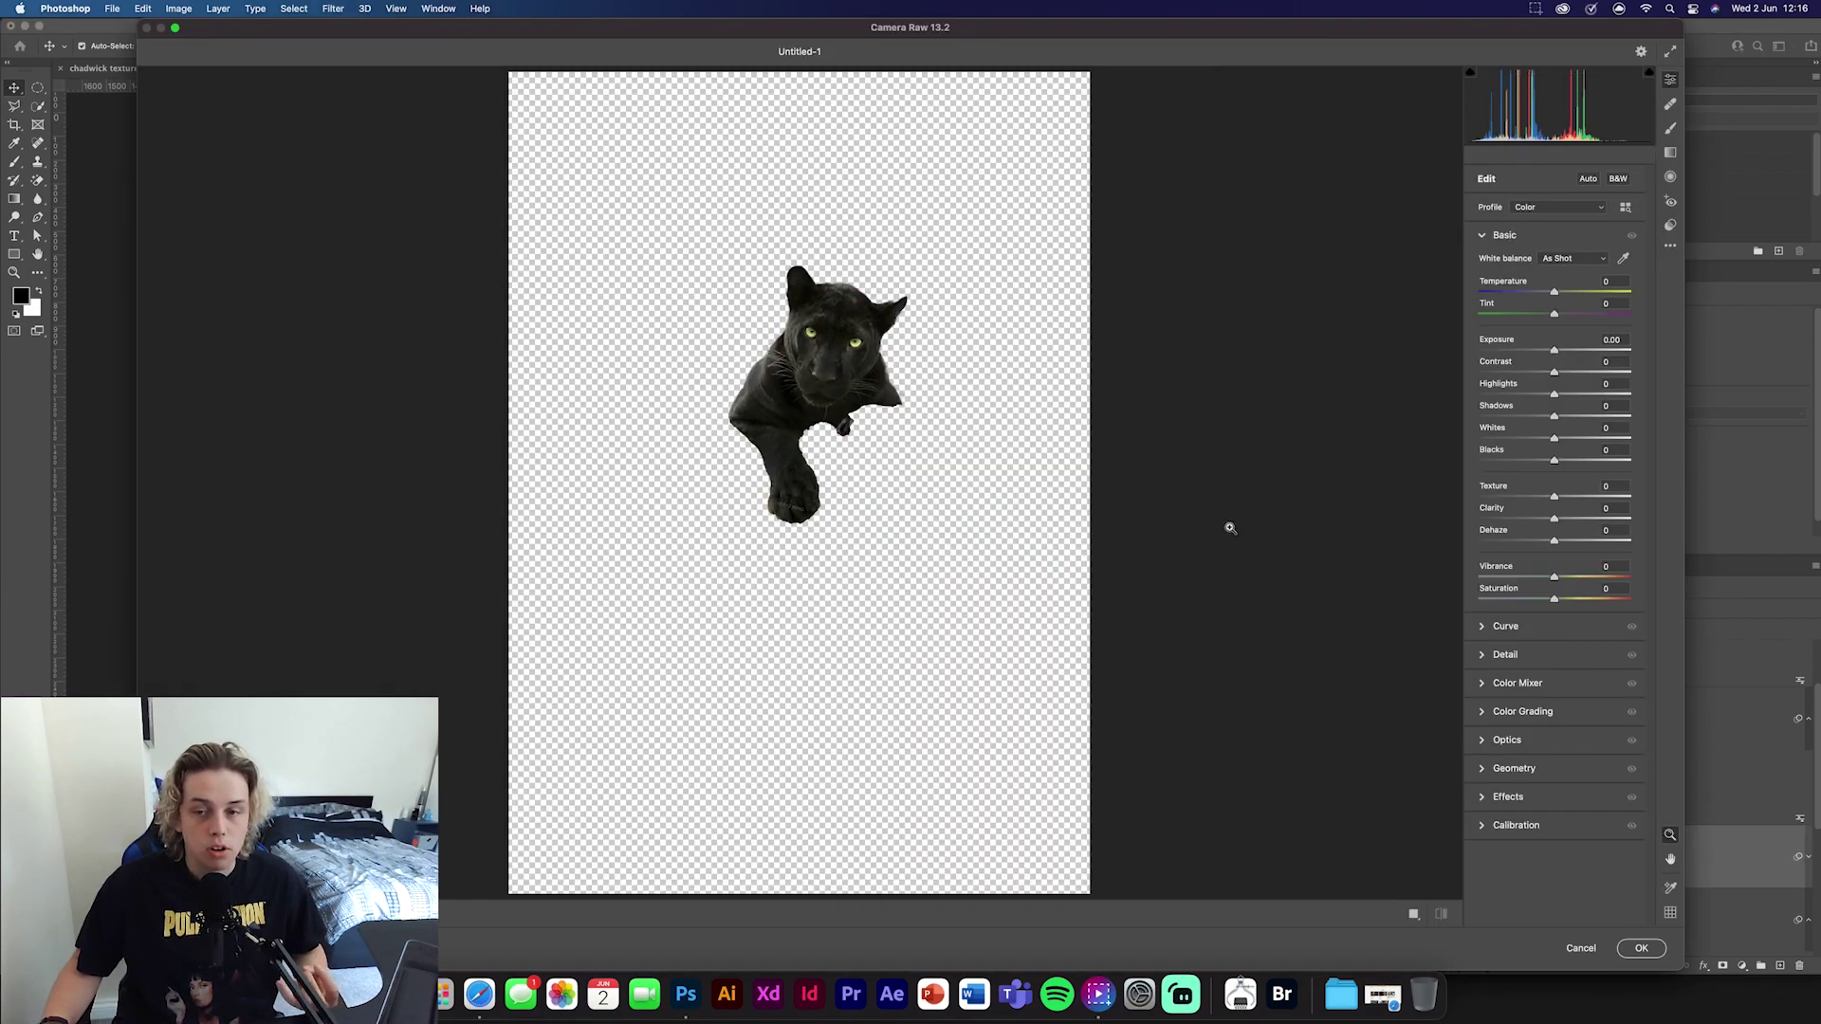
left_click(1670, 246)
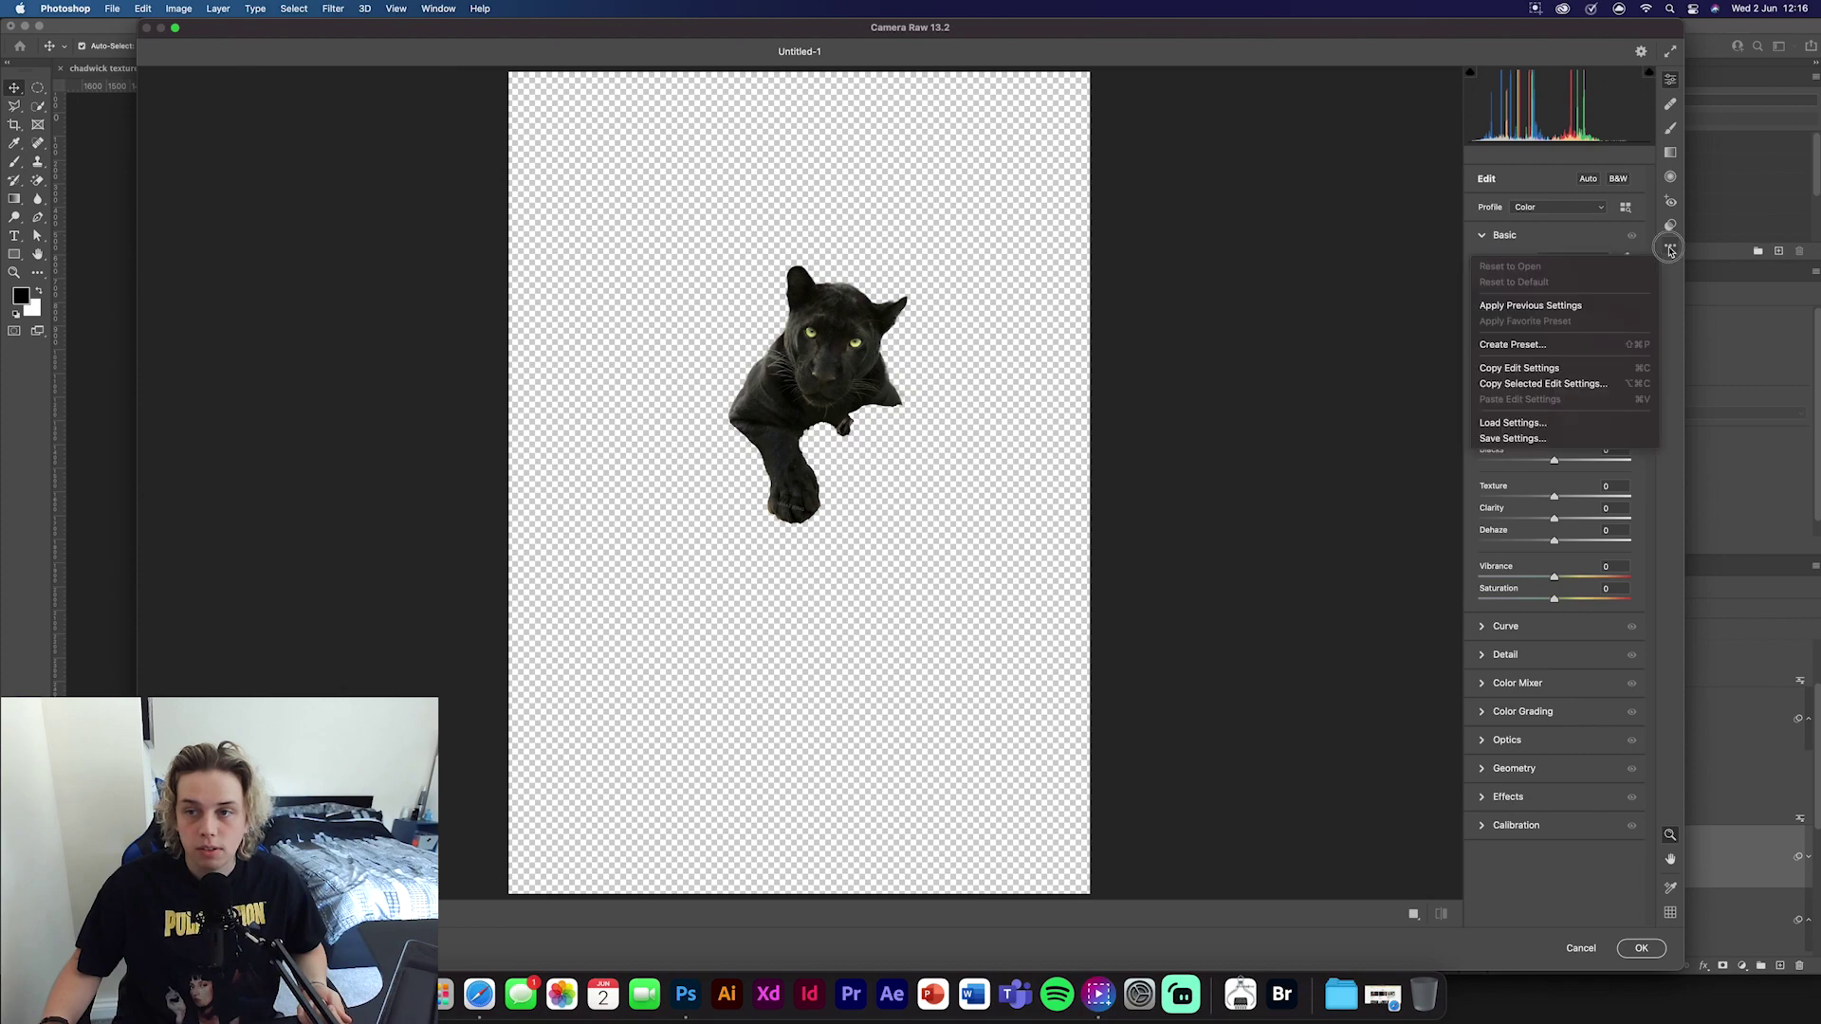
left_click(1612, 297)
left_click(1661, 951)
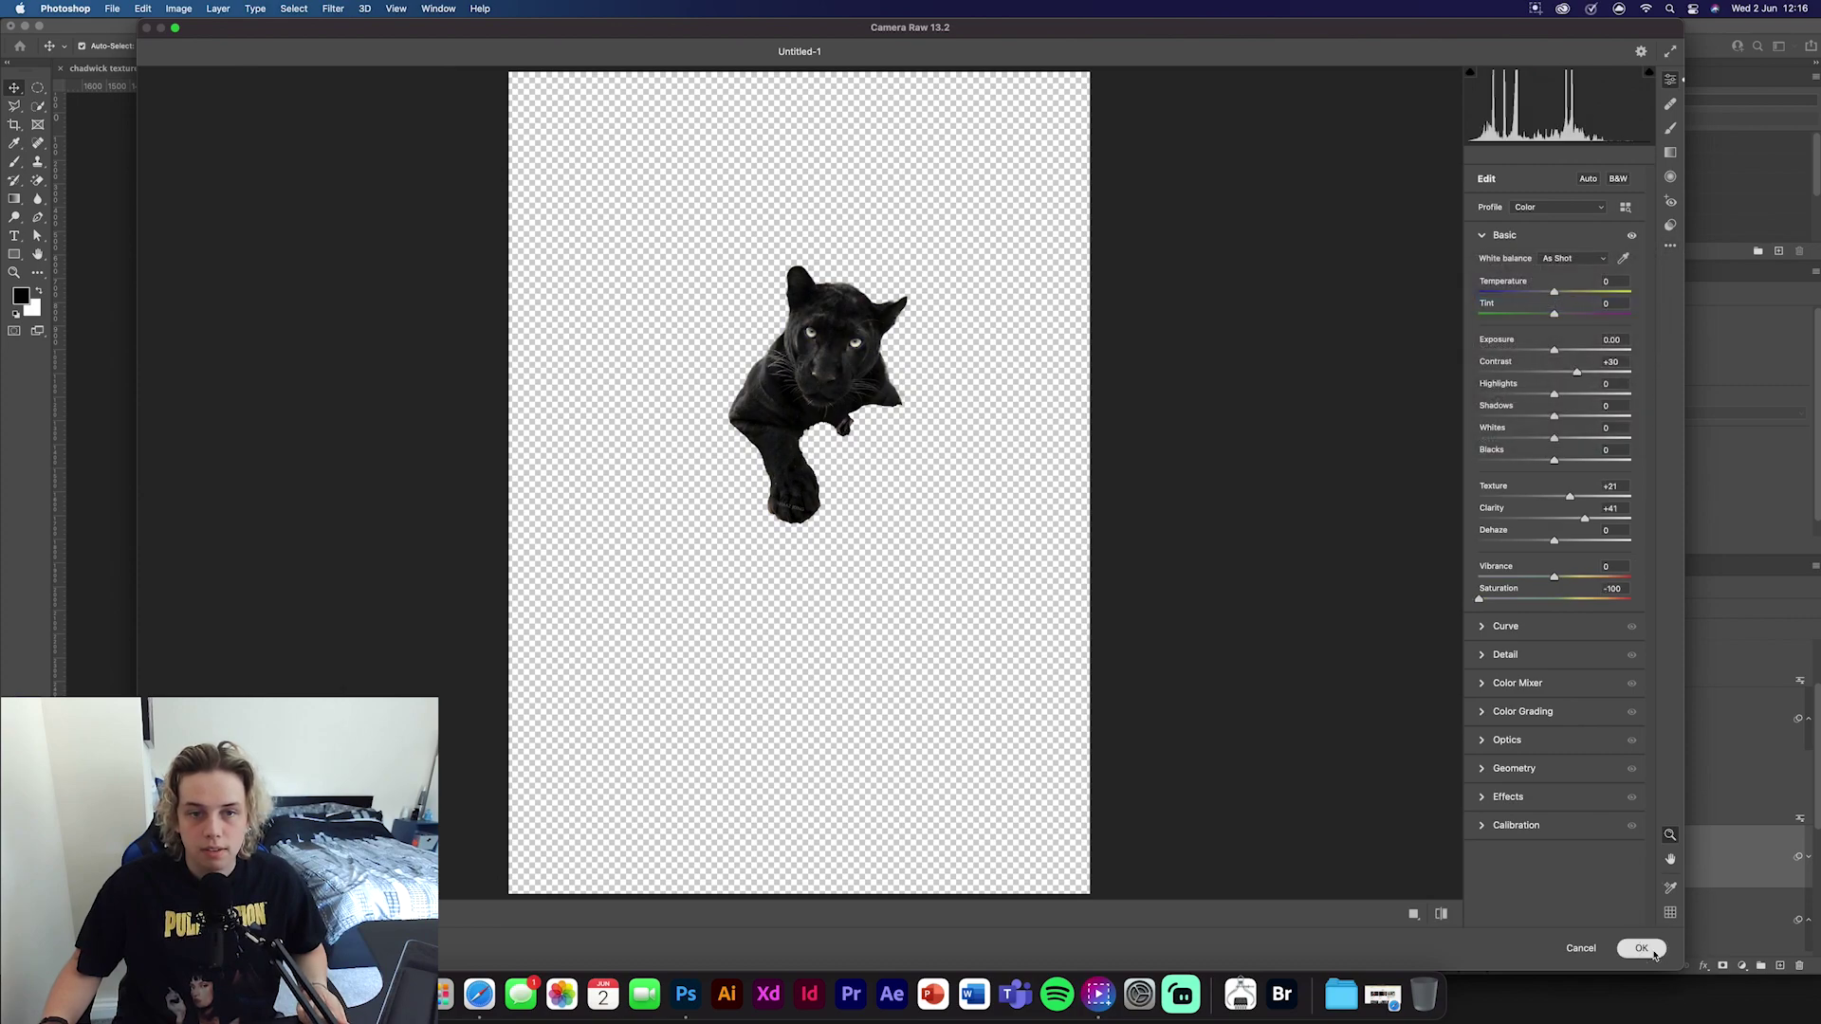
Paint black with a small brush over both panther eyes on its Camera Raw filter mask to restore their green colour
key("super+plus")
key("super+plus")
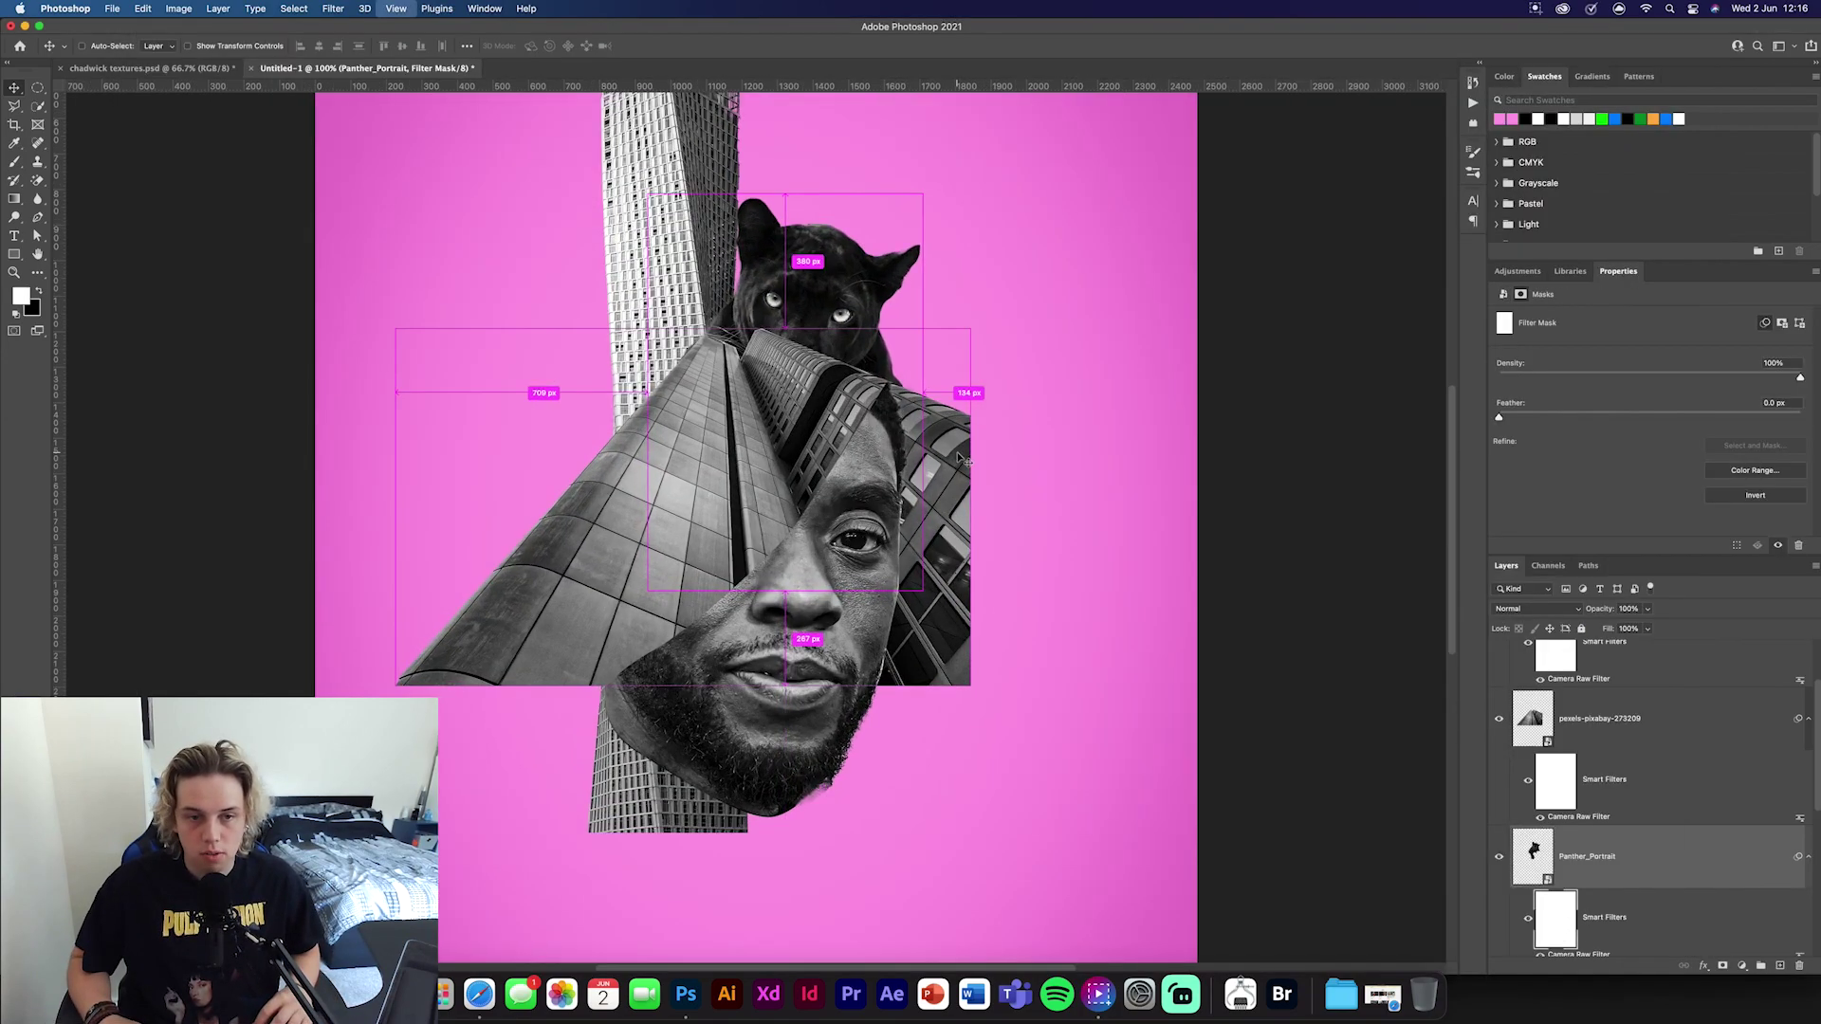
left_click_drag(956, 453, 932, 770)
left_click(11, 162)
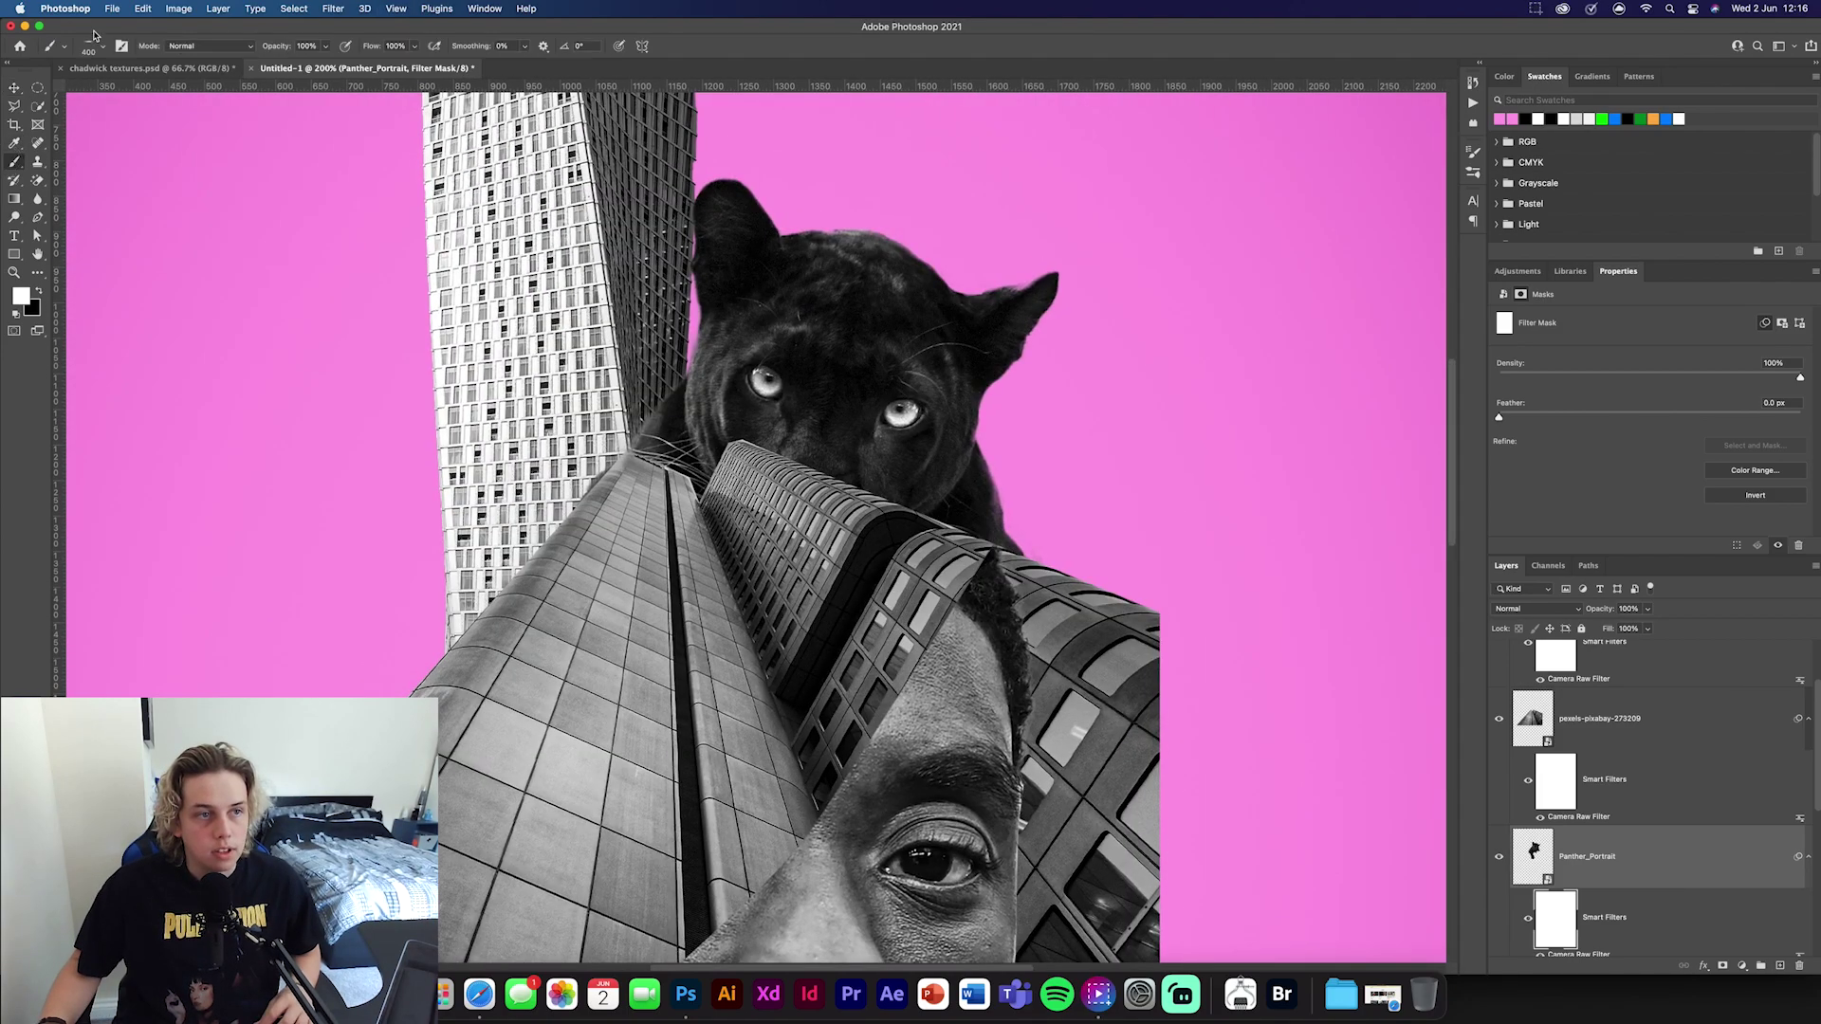
left_click(92, 45)
key("Escape")
key("bracketleft")
key("bracketleft")
key("bracketleft")
key("bracketleft")
key("bracketleft")
key("bracketleft")
key("bracketleft")
key("bracketleft")
key("bracketleft")
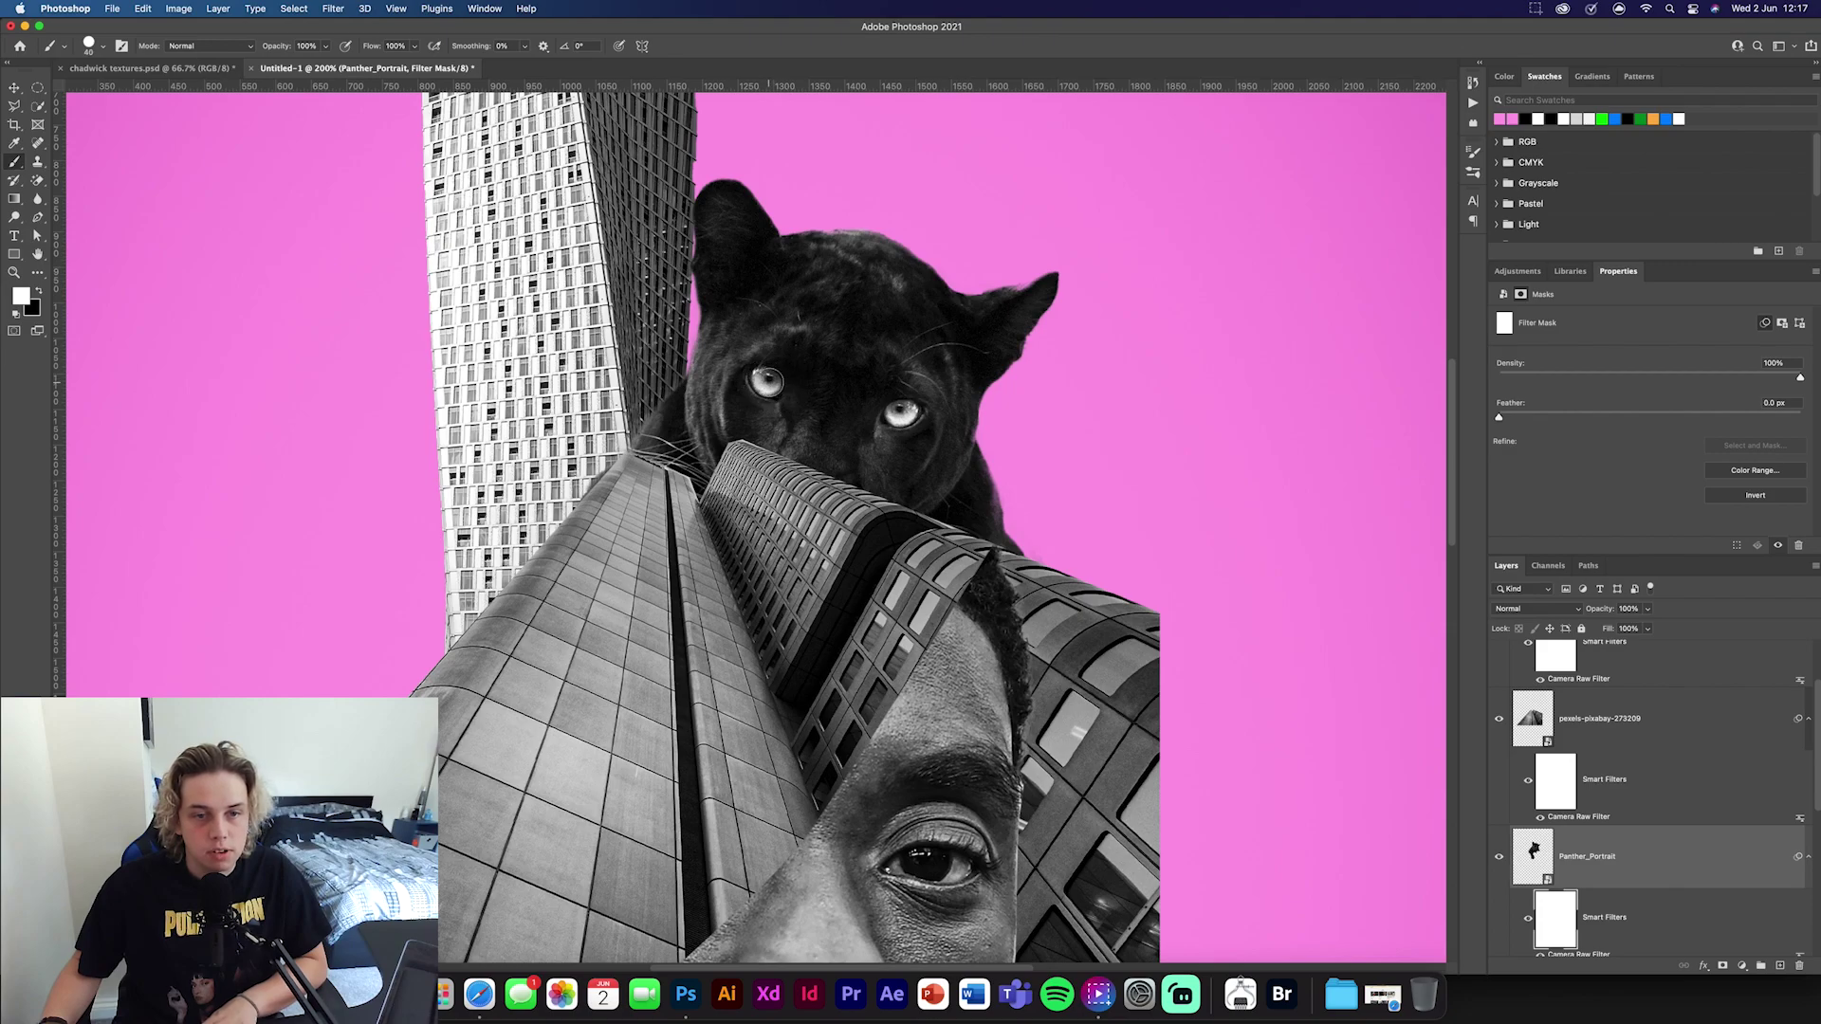
key("x")
left_click_drag(765, 382, 760, 380)
left_click_drag(899, 412, 904, 409)
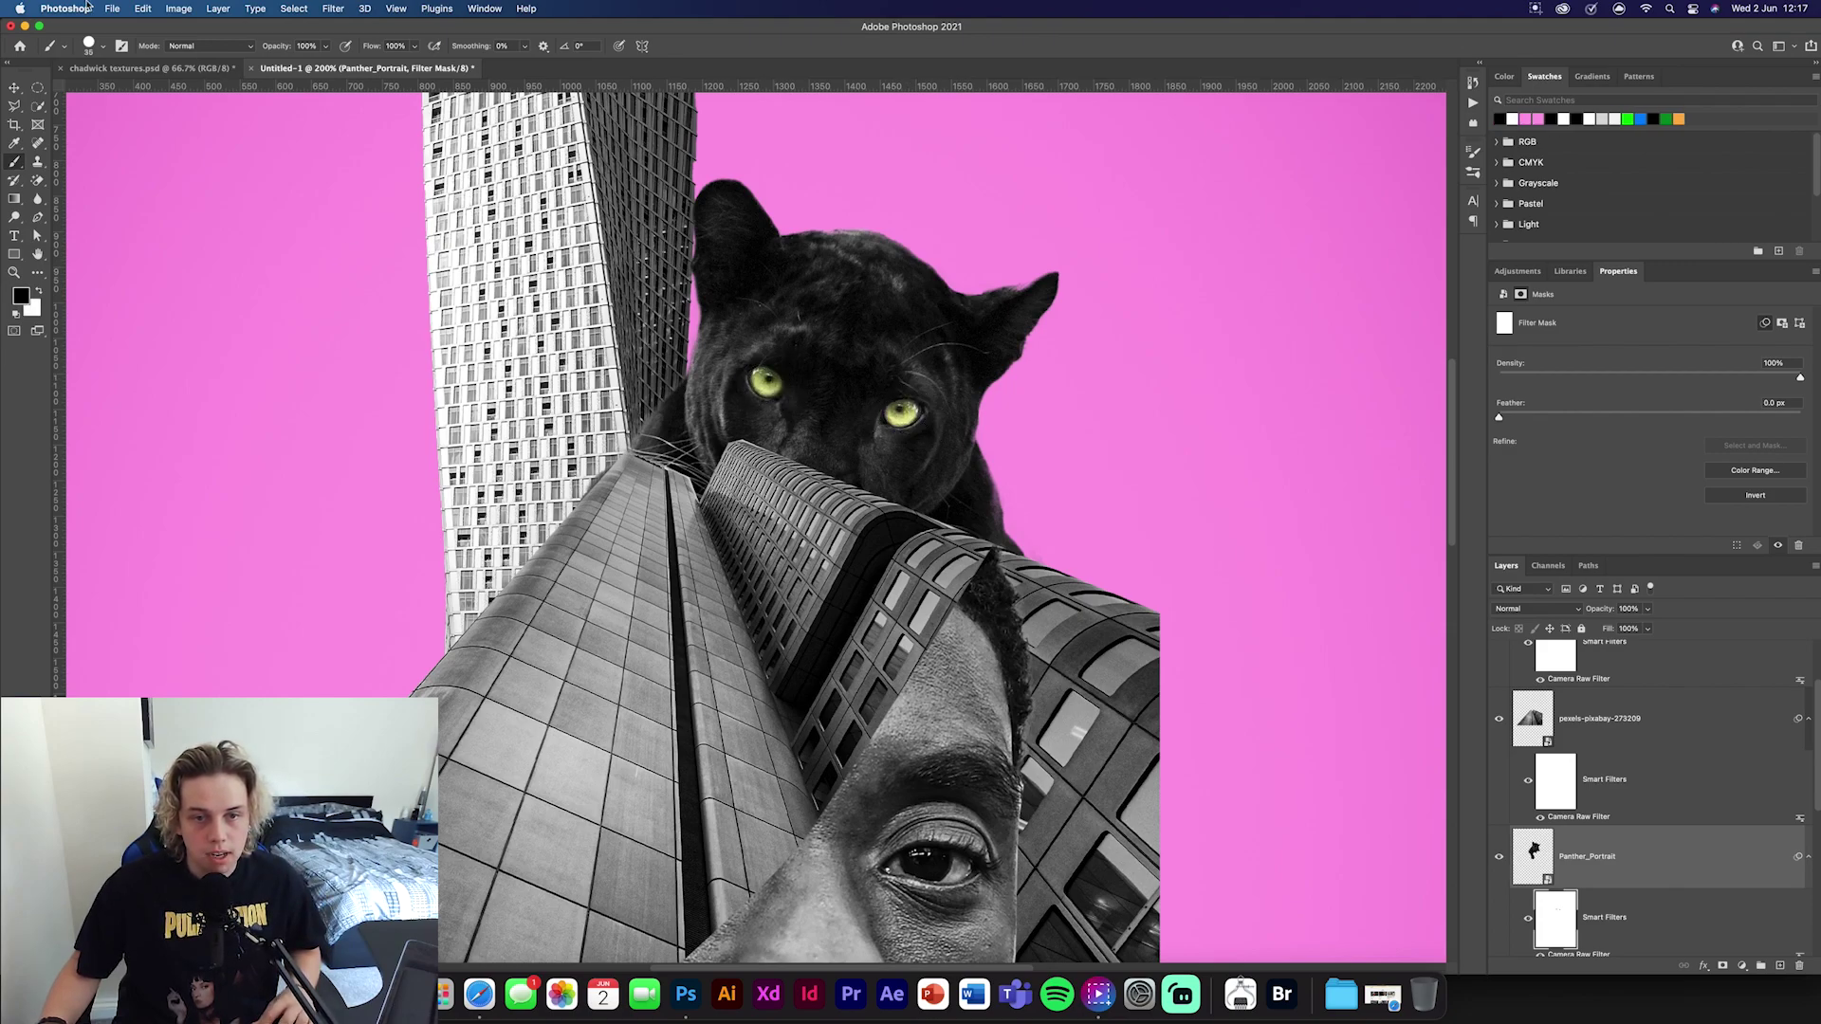
key("v")
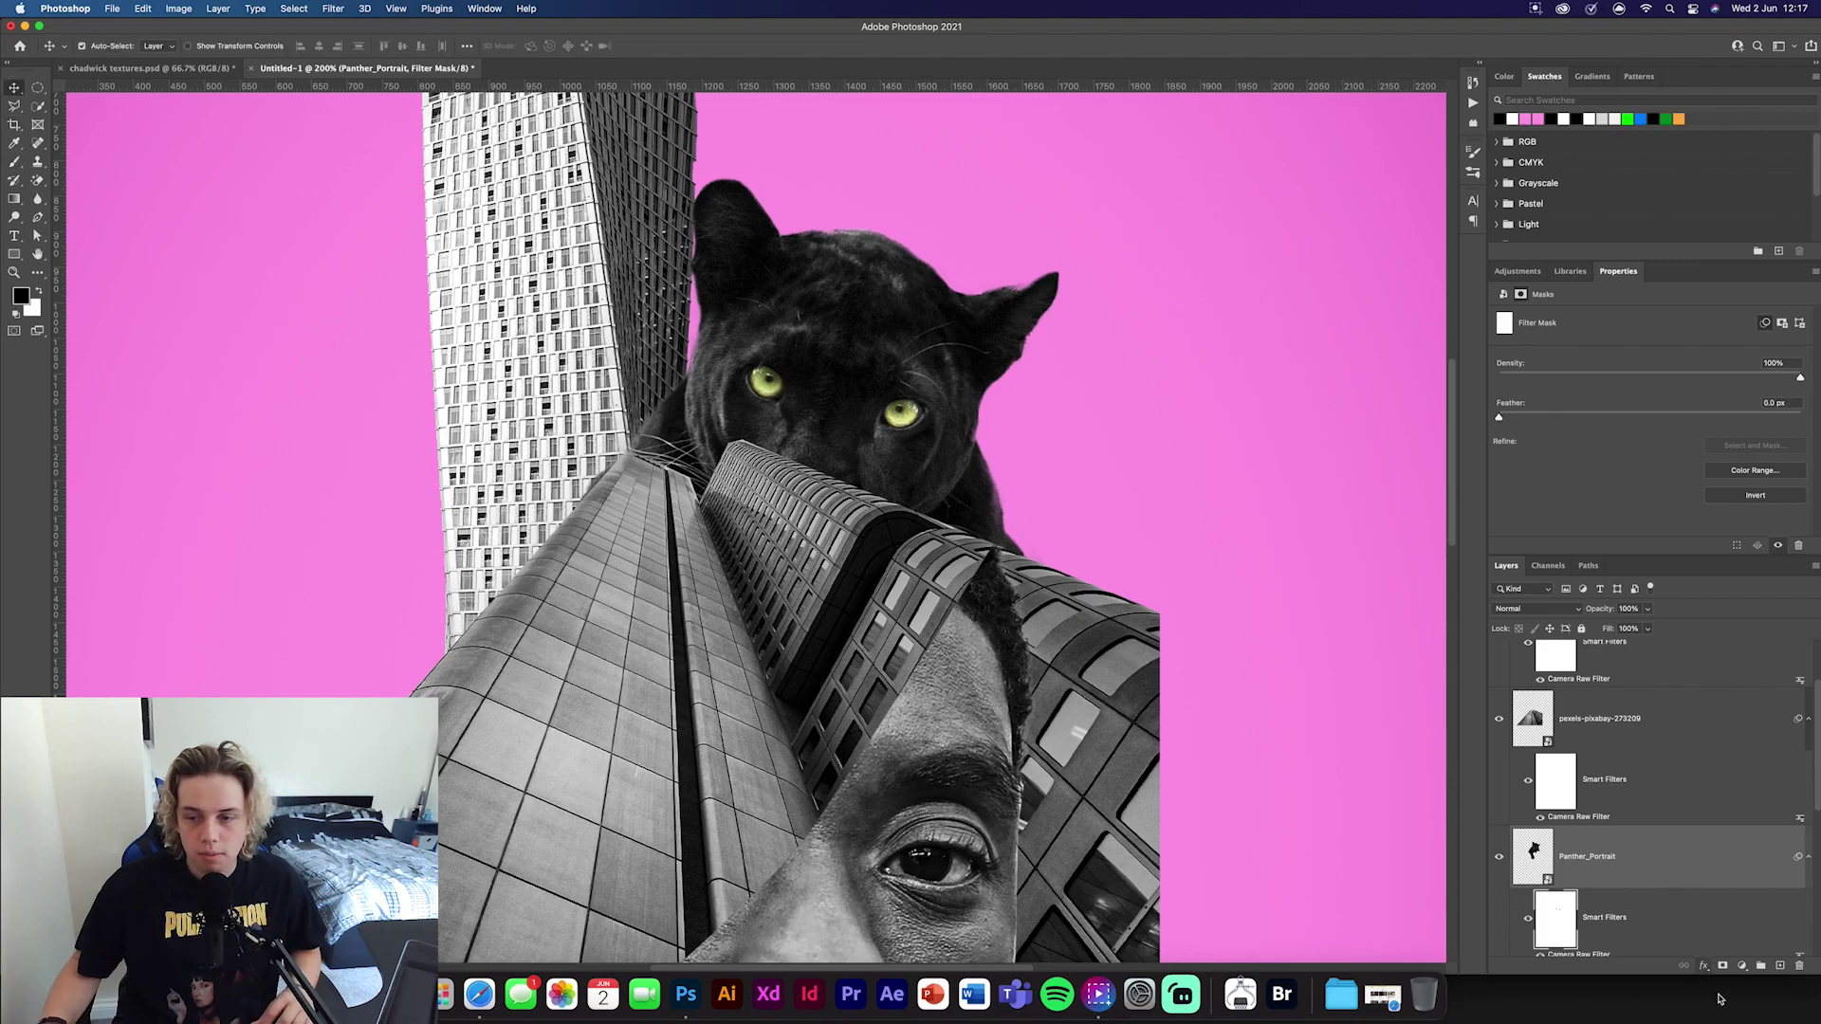
Add a Hue/Saturation adjustment clipped to the panther layer, with Hue -30 and Saturation +58, to turn its eyes orange
left_click(1743, 966)
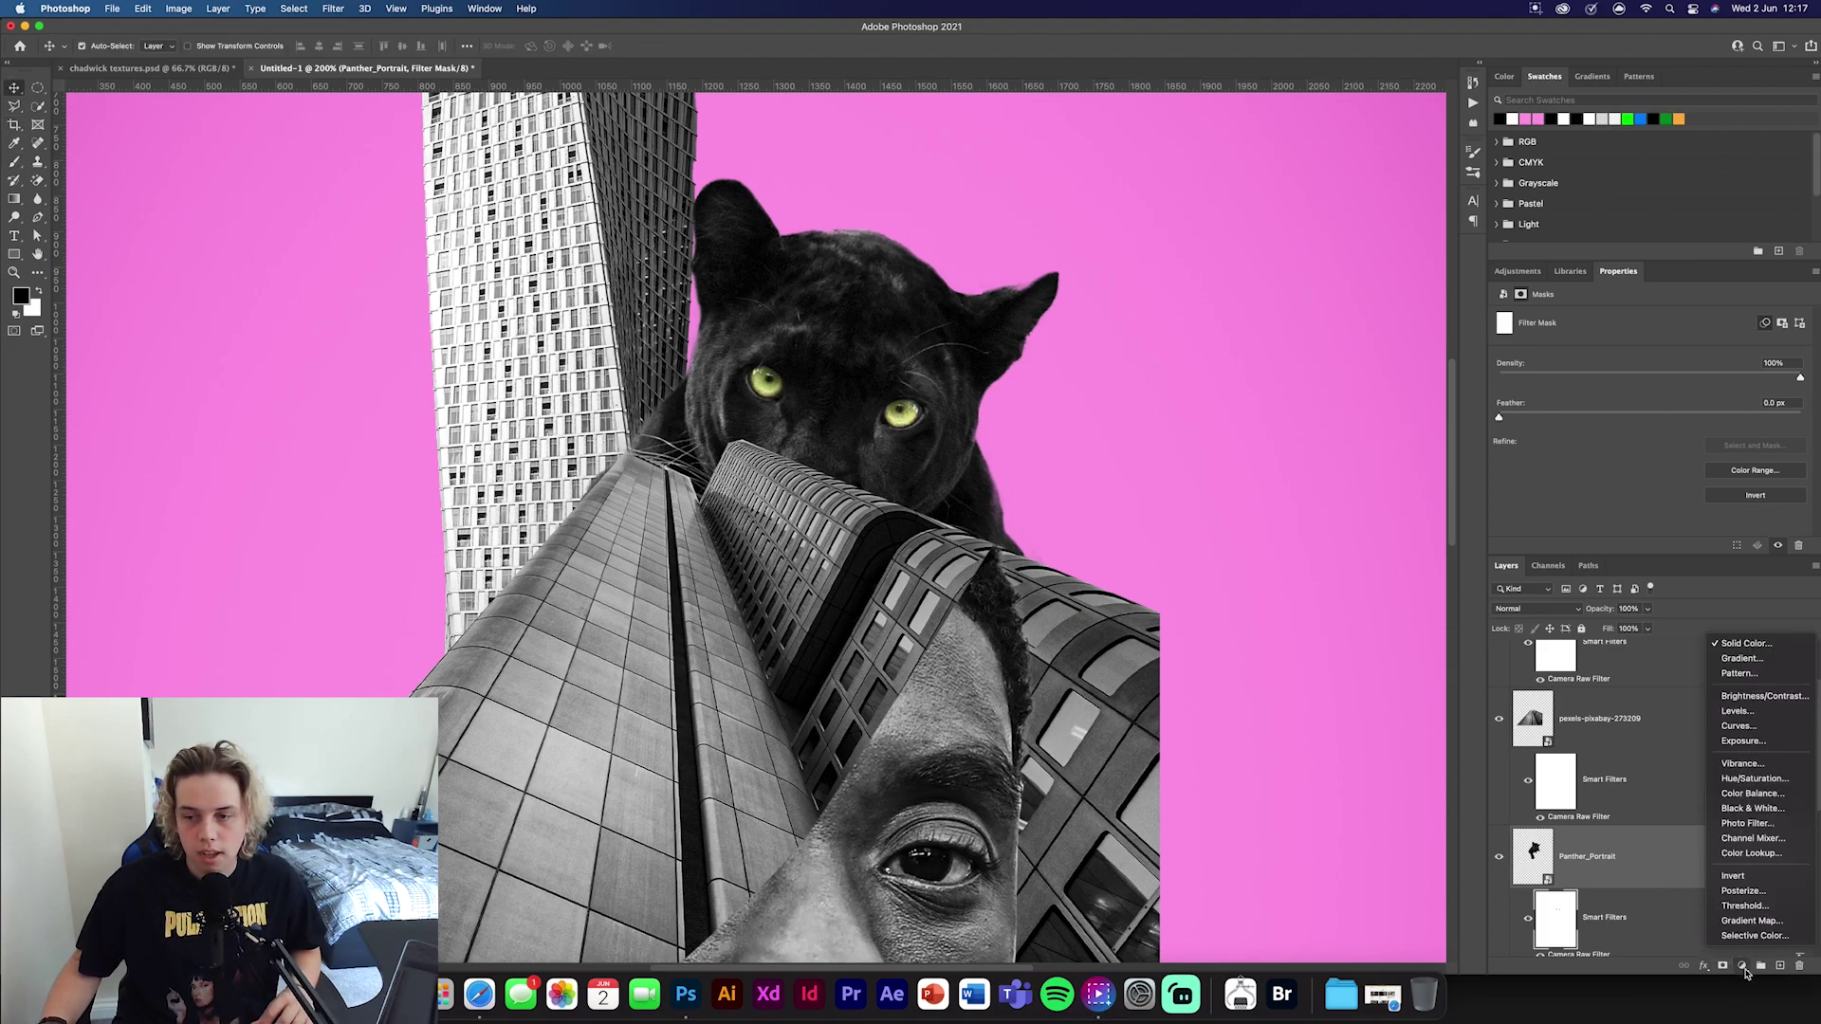
left_click(1760, 785)
left_click(1649, 882, "alt")
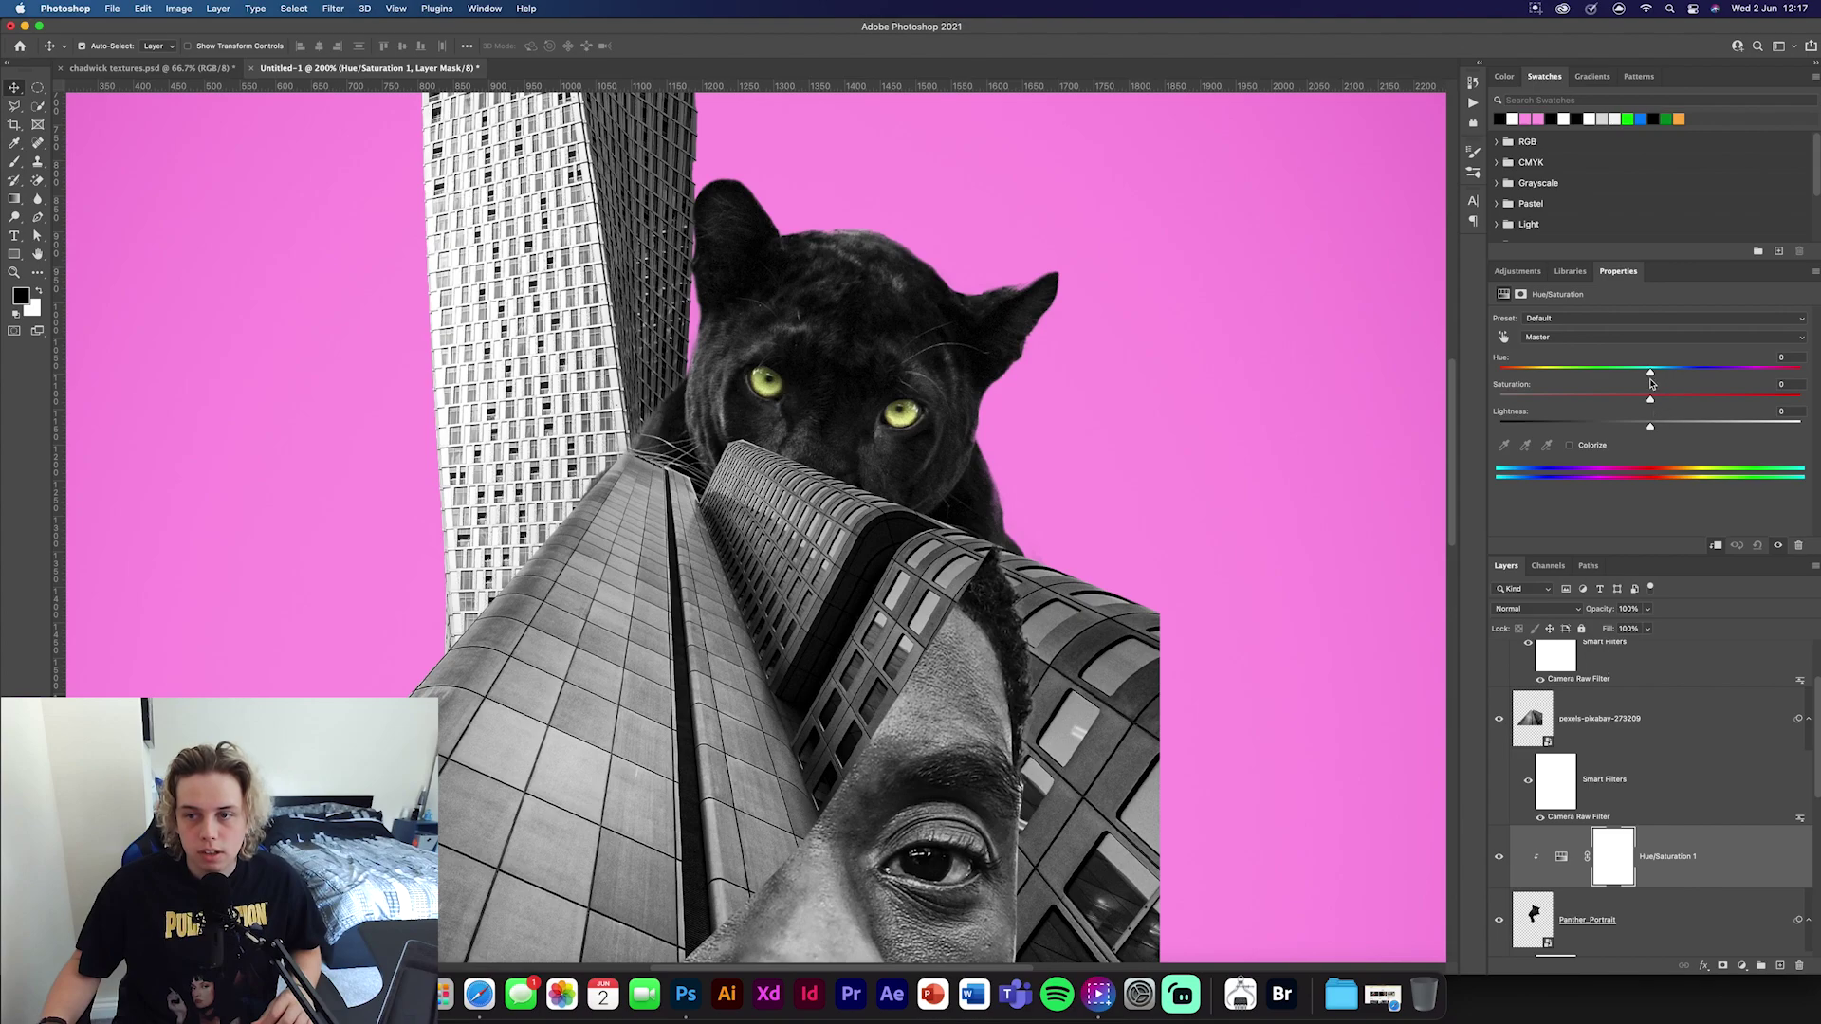
left_click_drag(1652, 371, 1745, 406)
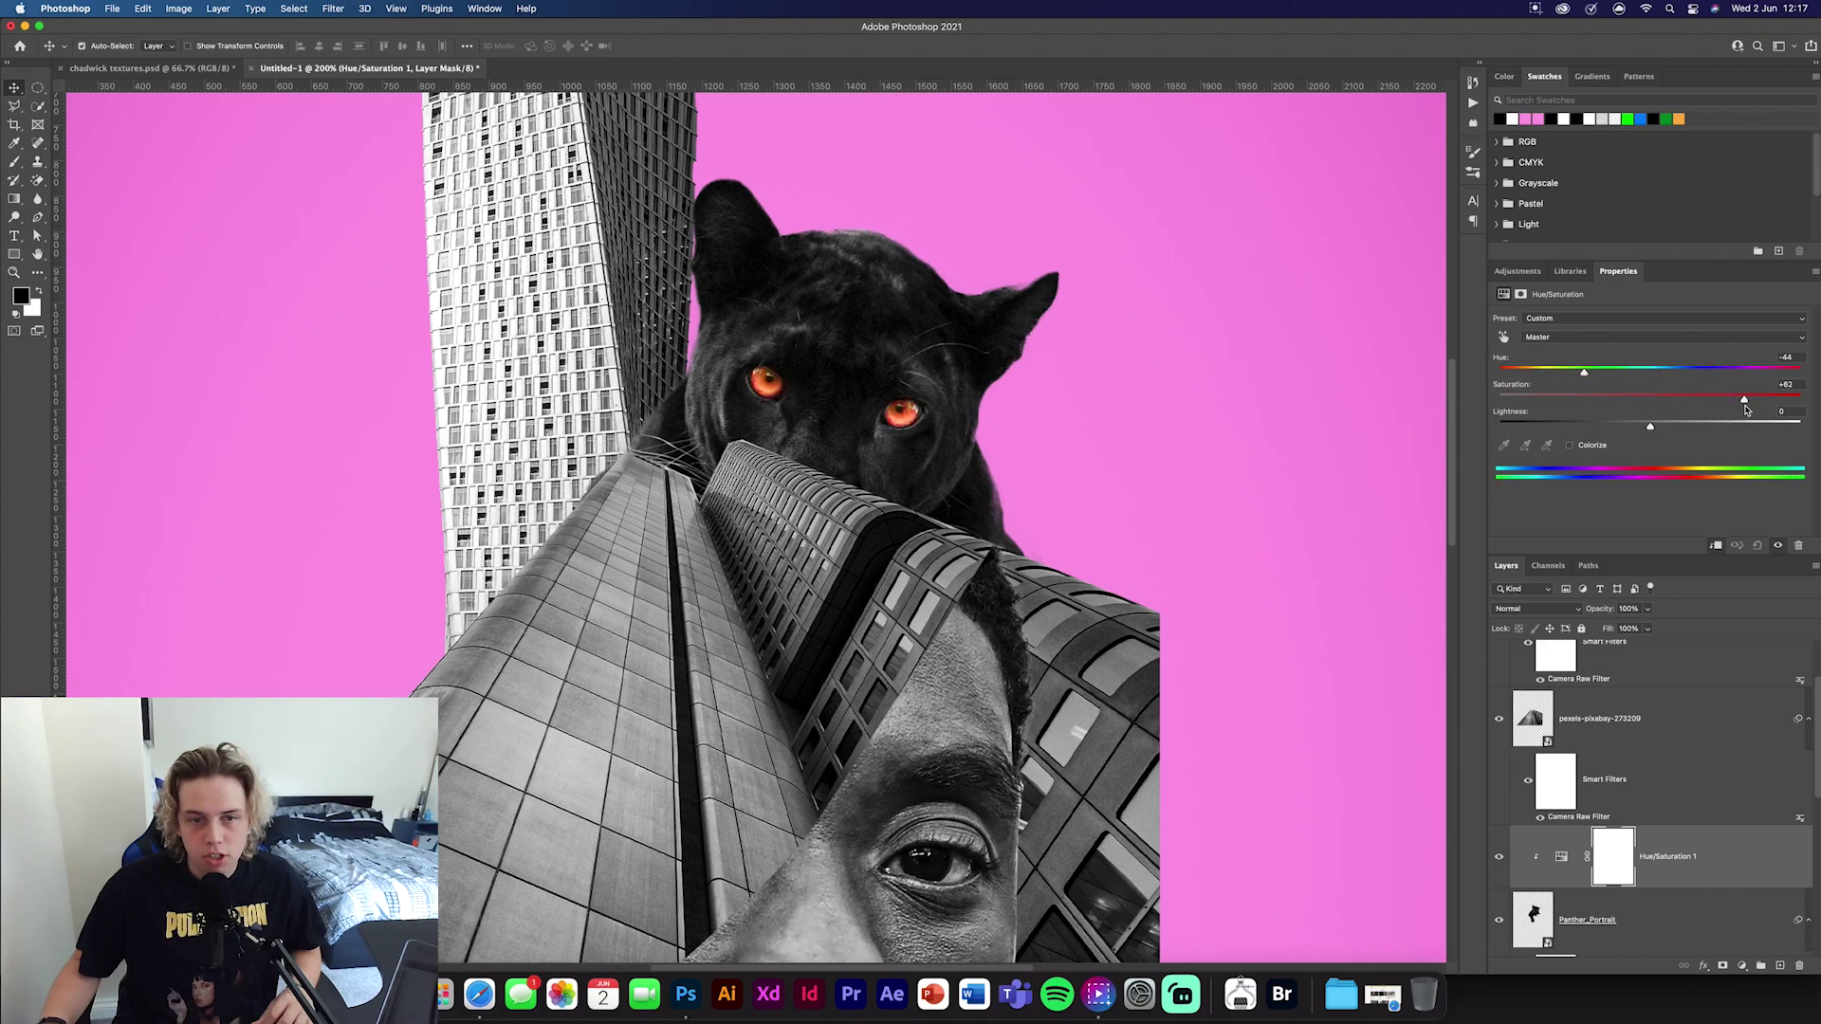
left_click_drag(1496, 362, 1509, 363)
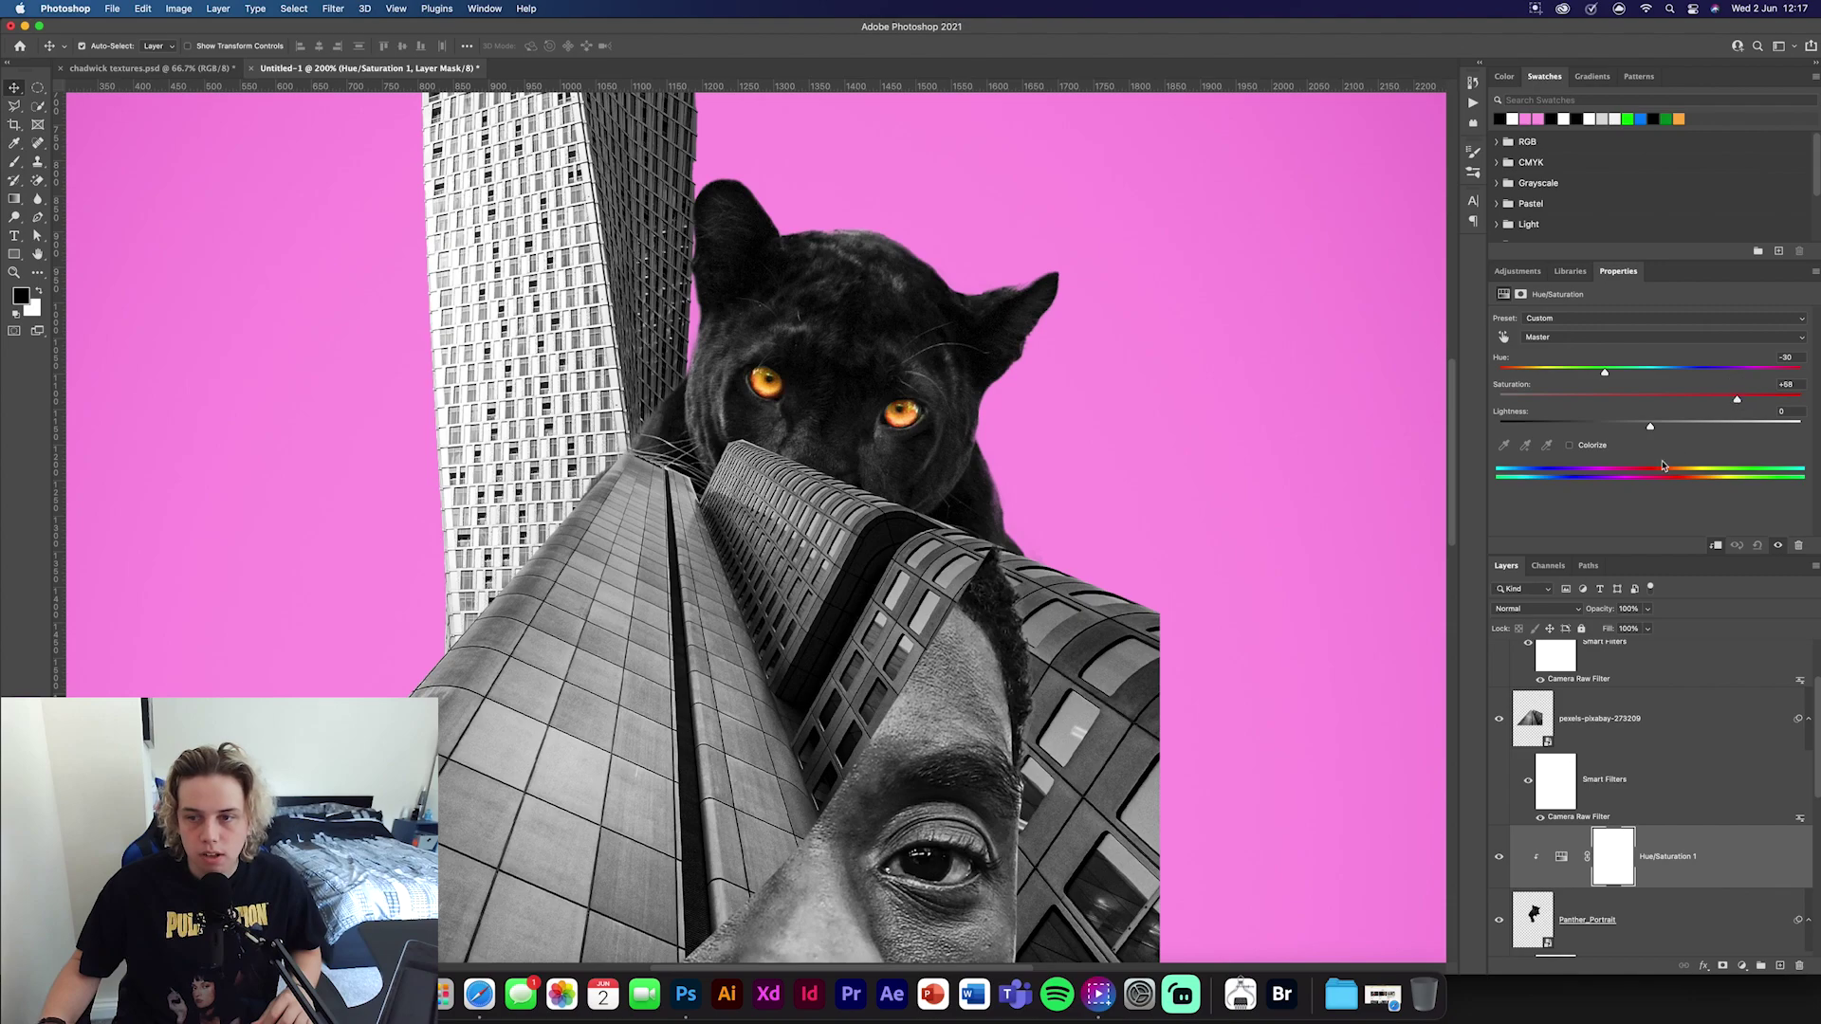
key("super+minus")
key("super+minus")
key("super+minus")
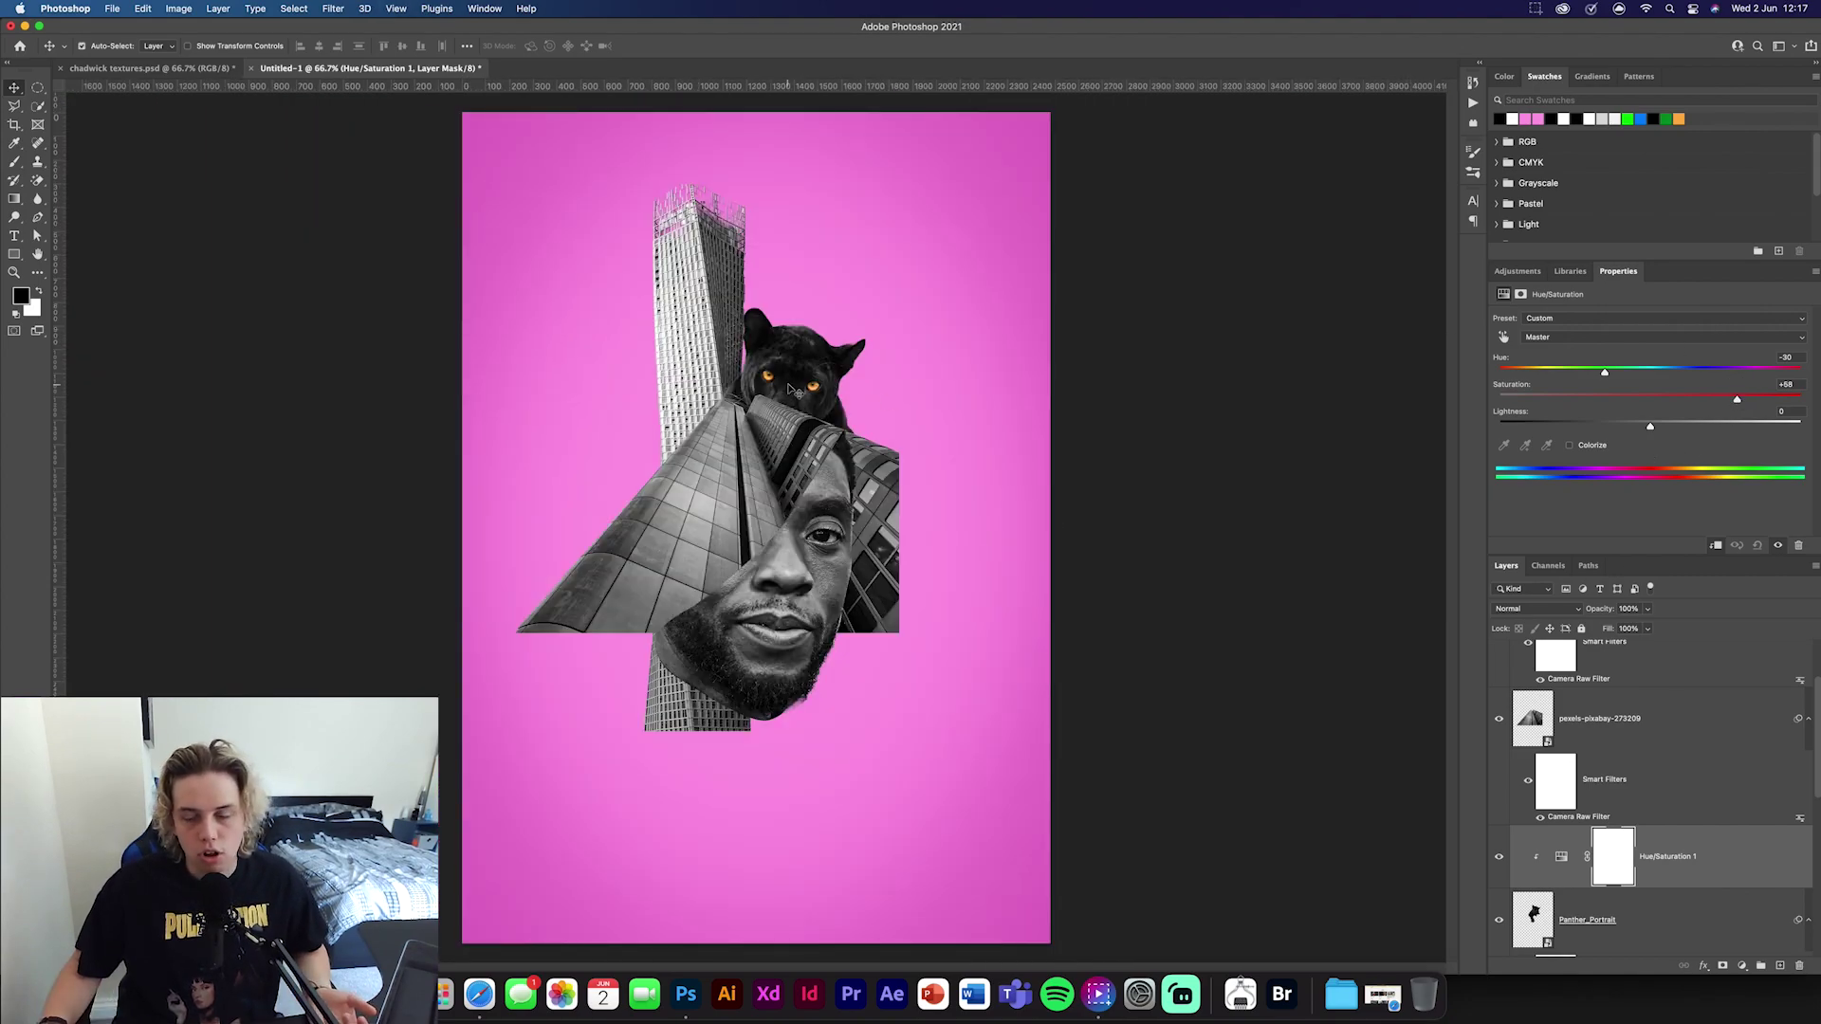
Copy the road sign, palm trees, wwt0020 city, television and pexels-valerio-errani layers from chadwick textures.psd into the poster document
scroll(1612, 835, "down", 3)
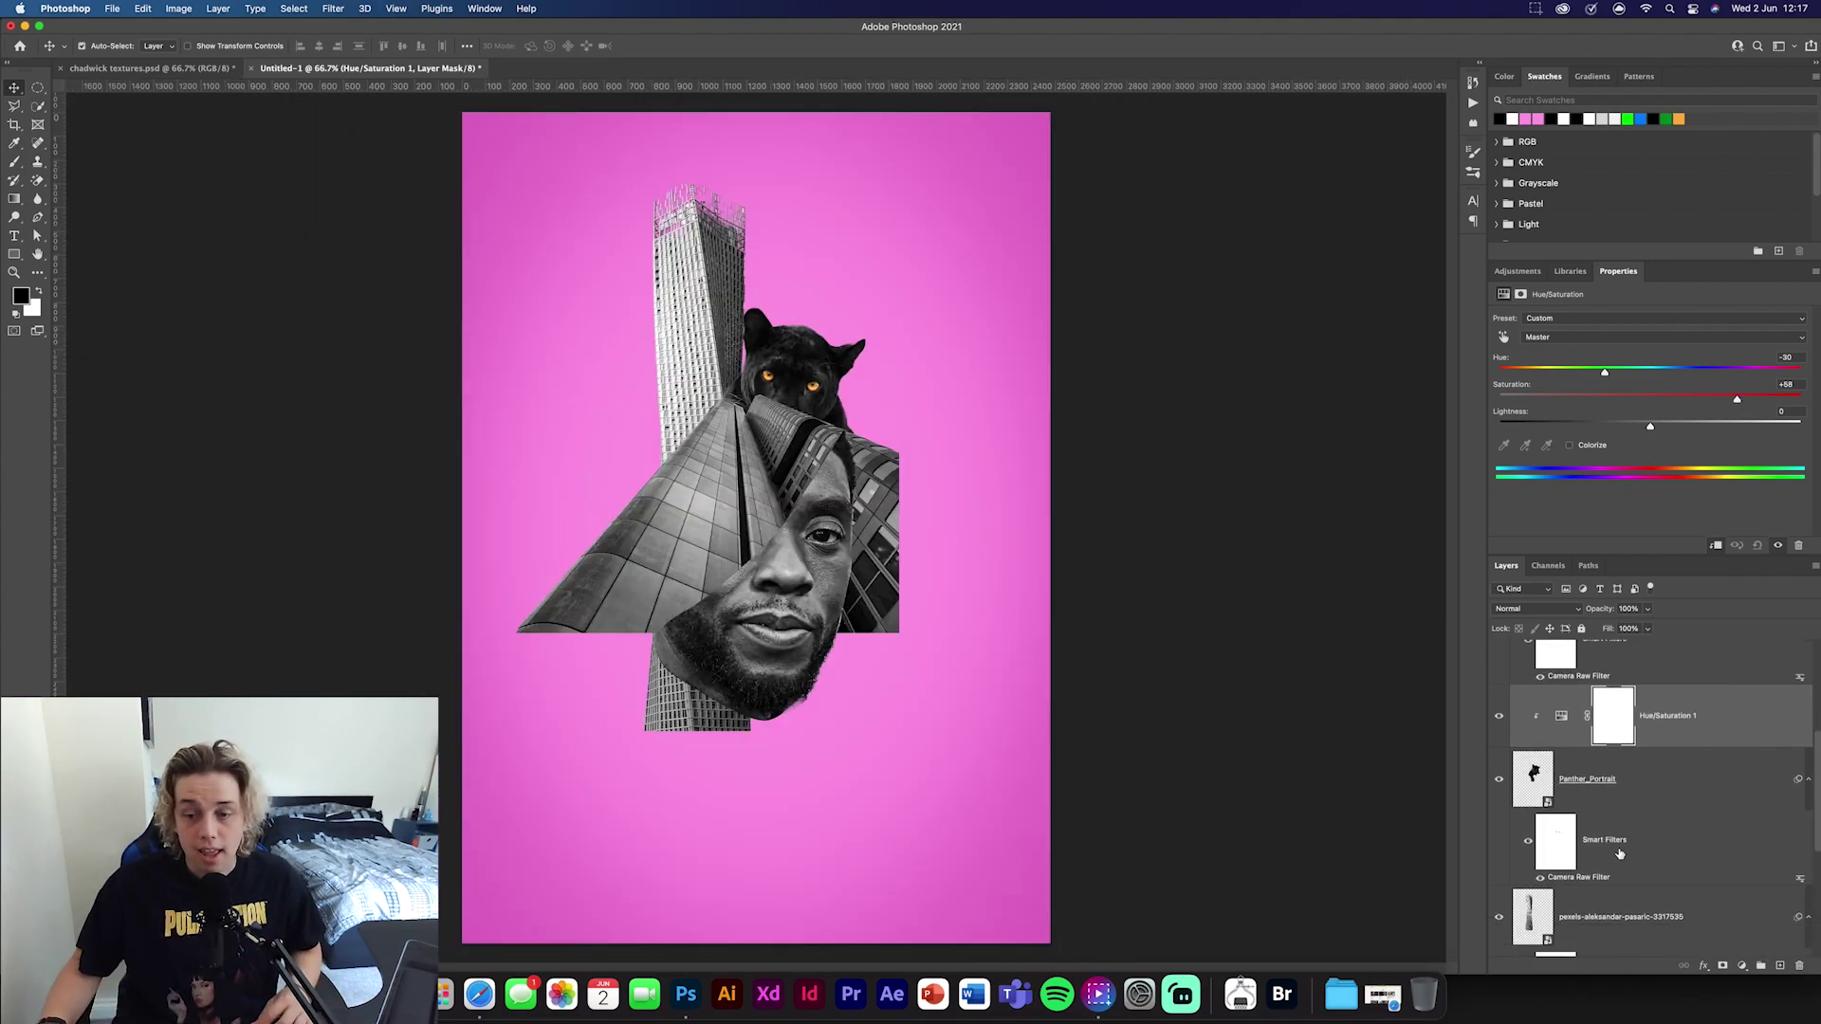
scroll(1575, 854, "up", 5)
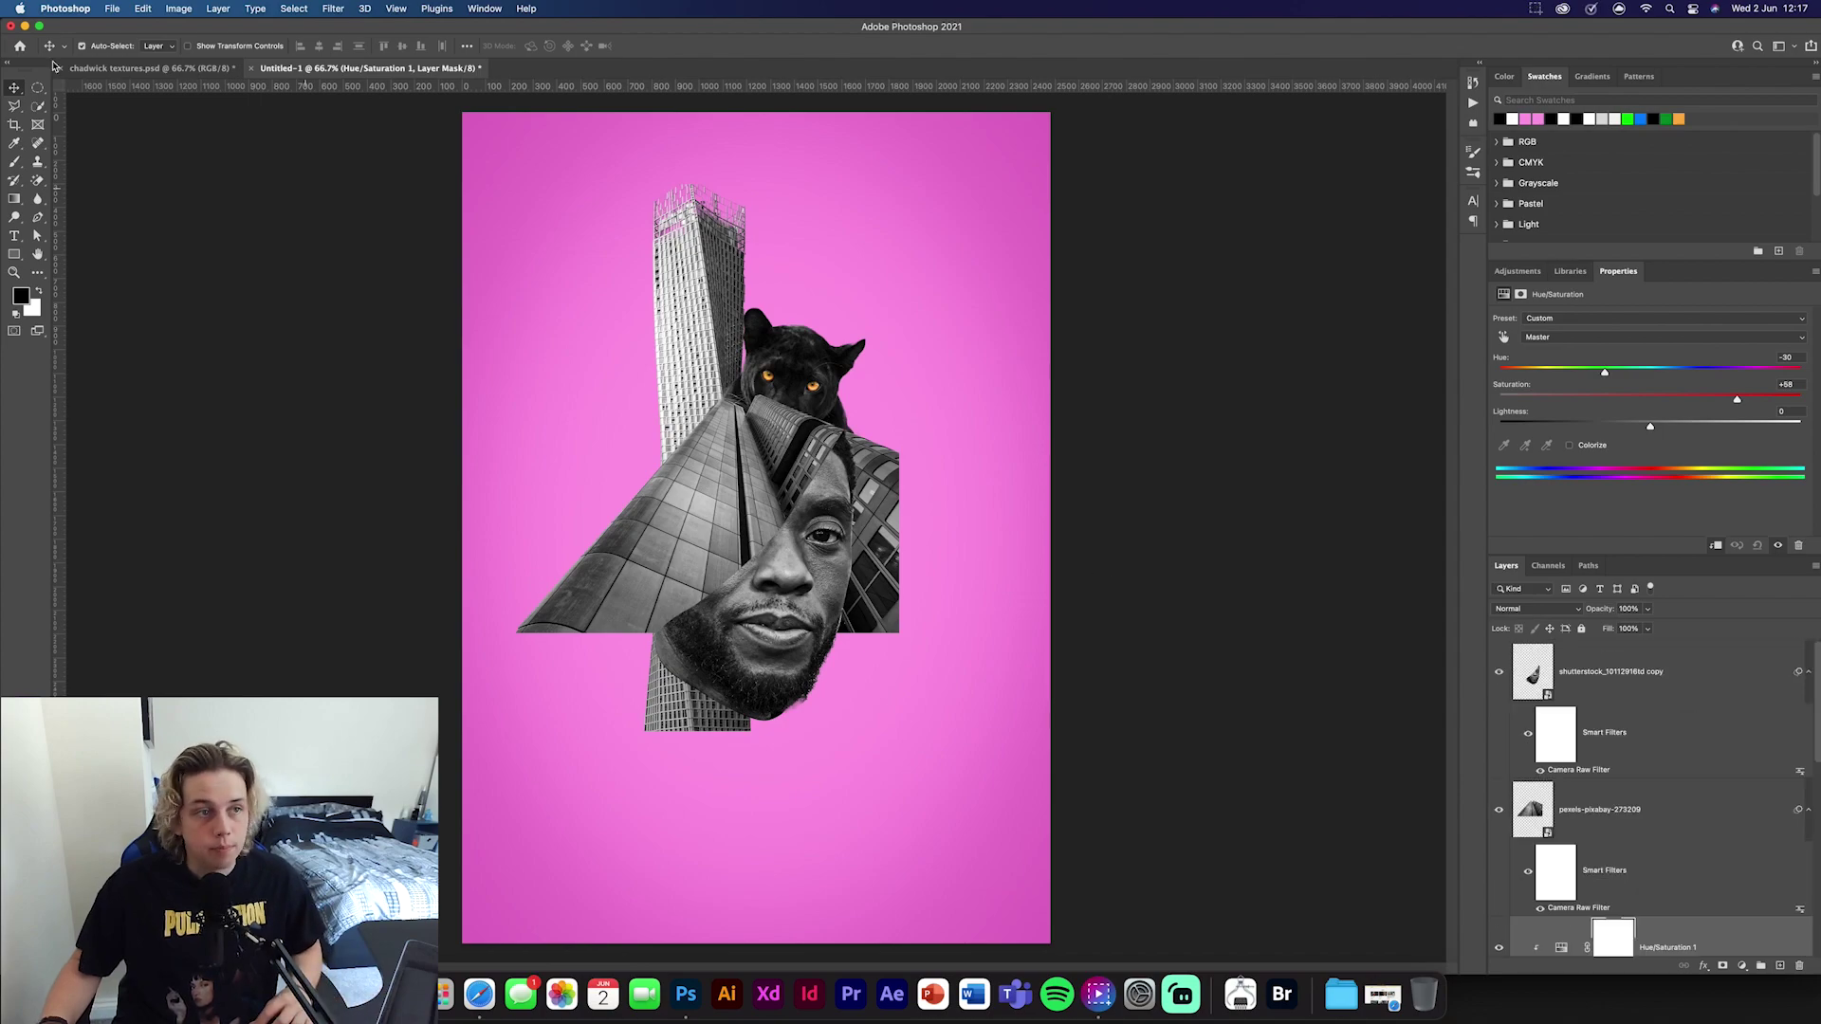
left_click(372, 225)
left_click(221, 70)
scroll(1695, 740, "down", 2)
left_click(1733, 654)
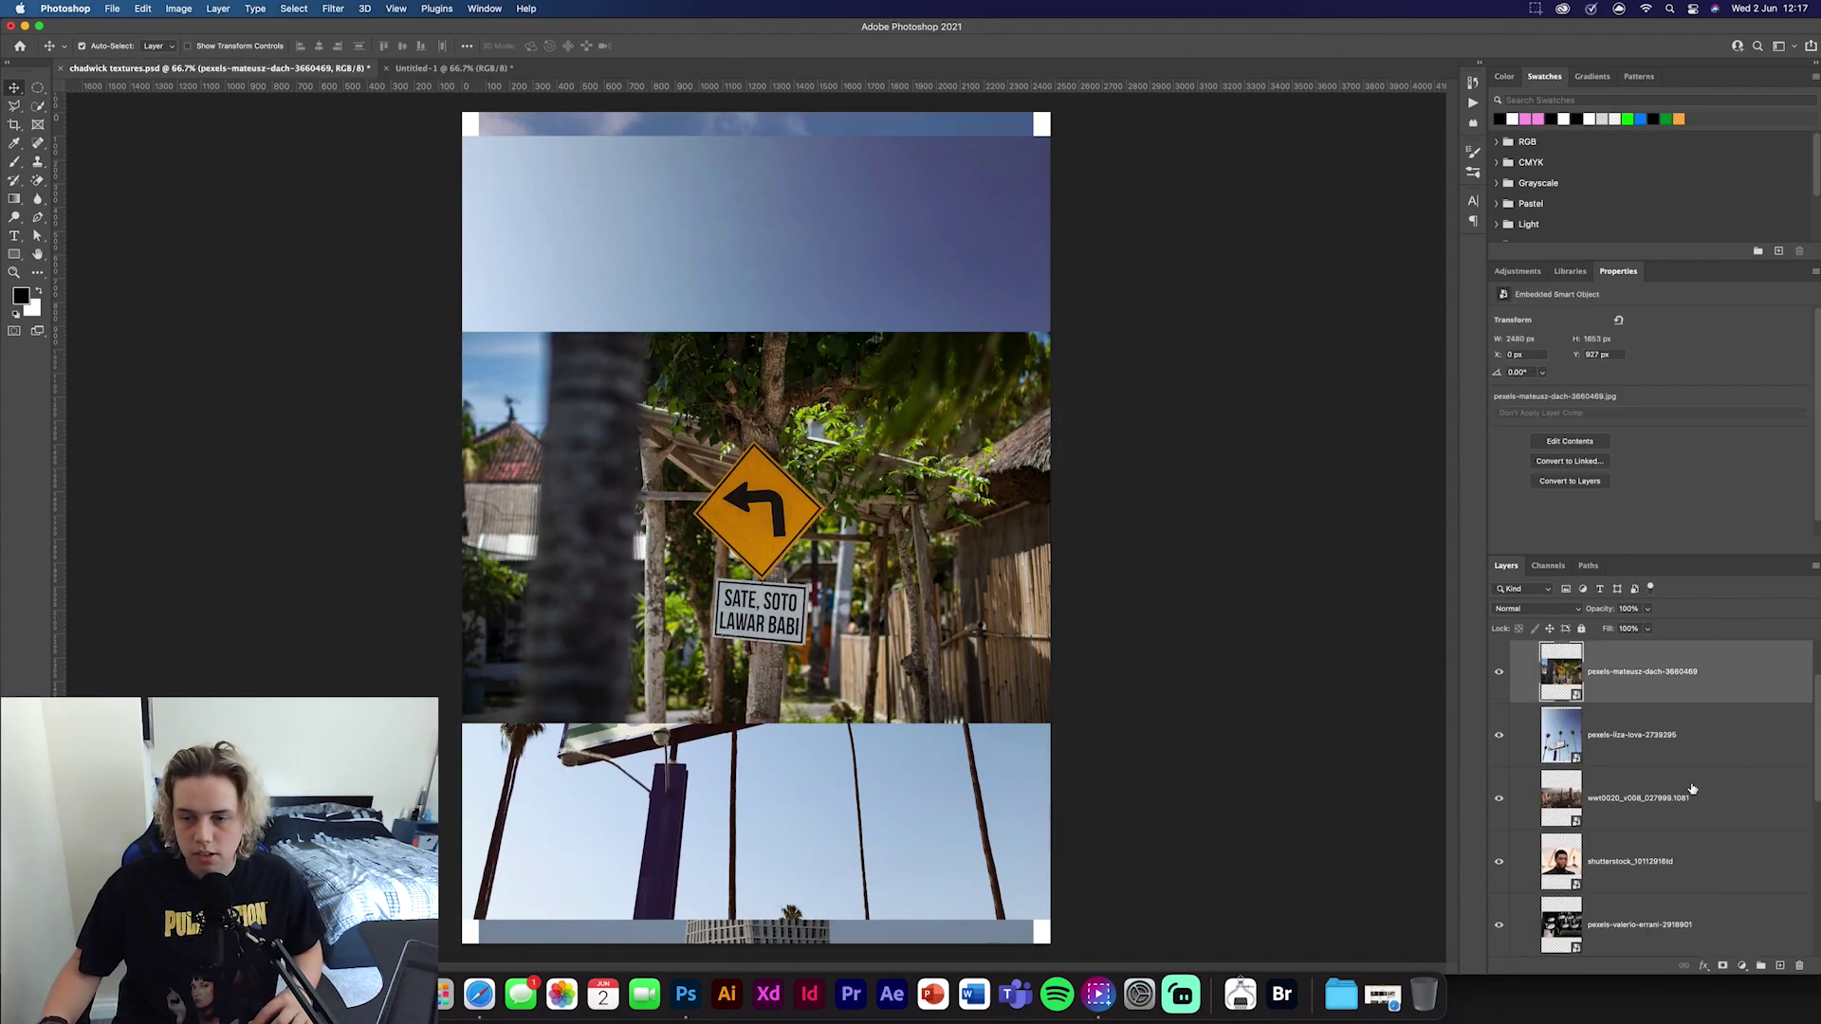
left_click(1701, 738, "super")
left_click(1710, 806, "super")
scroll(1710, 811, "down", 3)
left_click(1704, 849, "super")
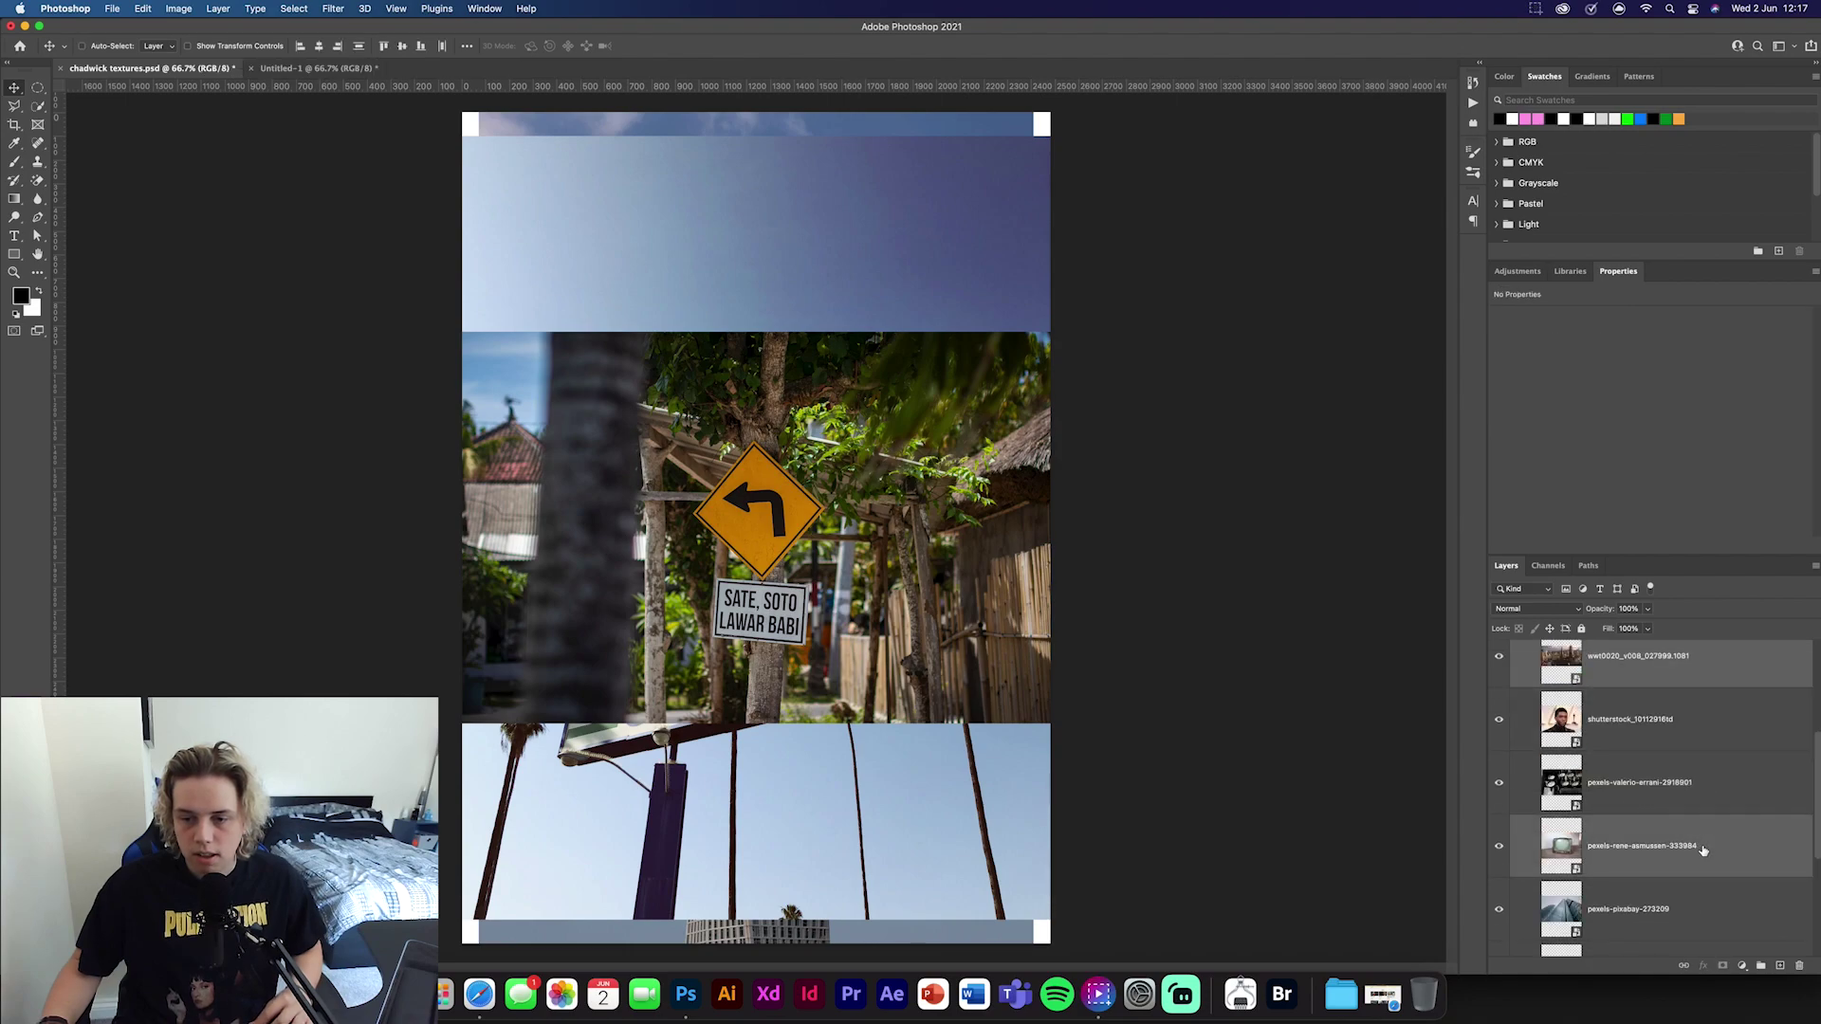
left_click(1720, 794, "super")
left_click_drag(1748, 791, 1402, 663)
left_click(1383, 728)
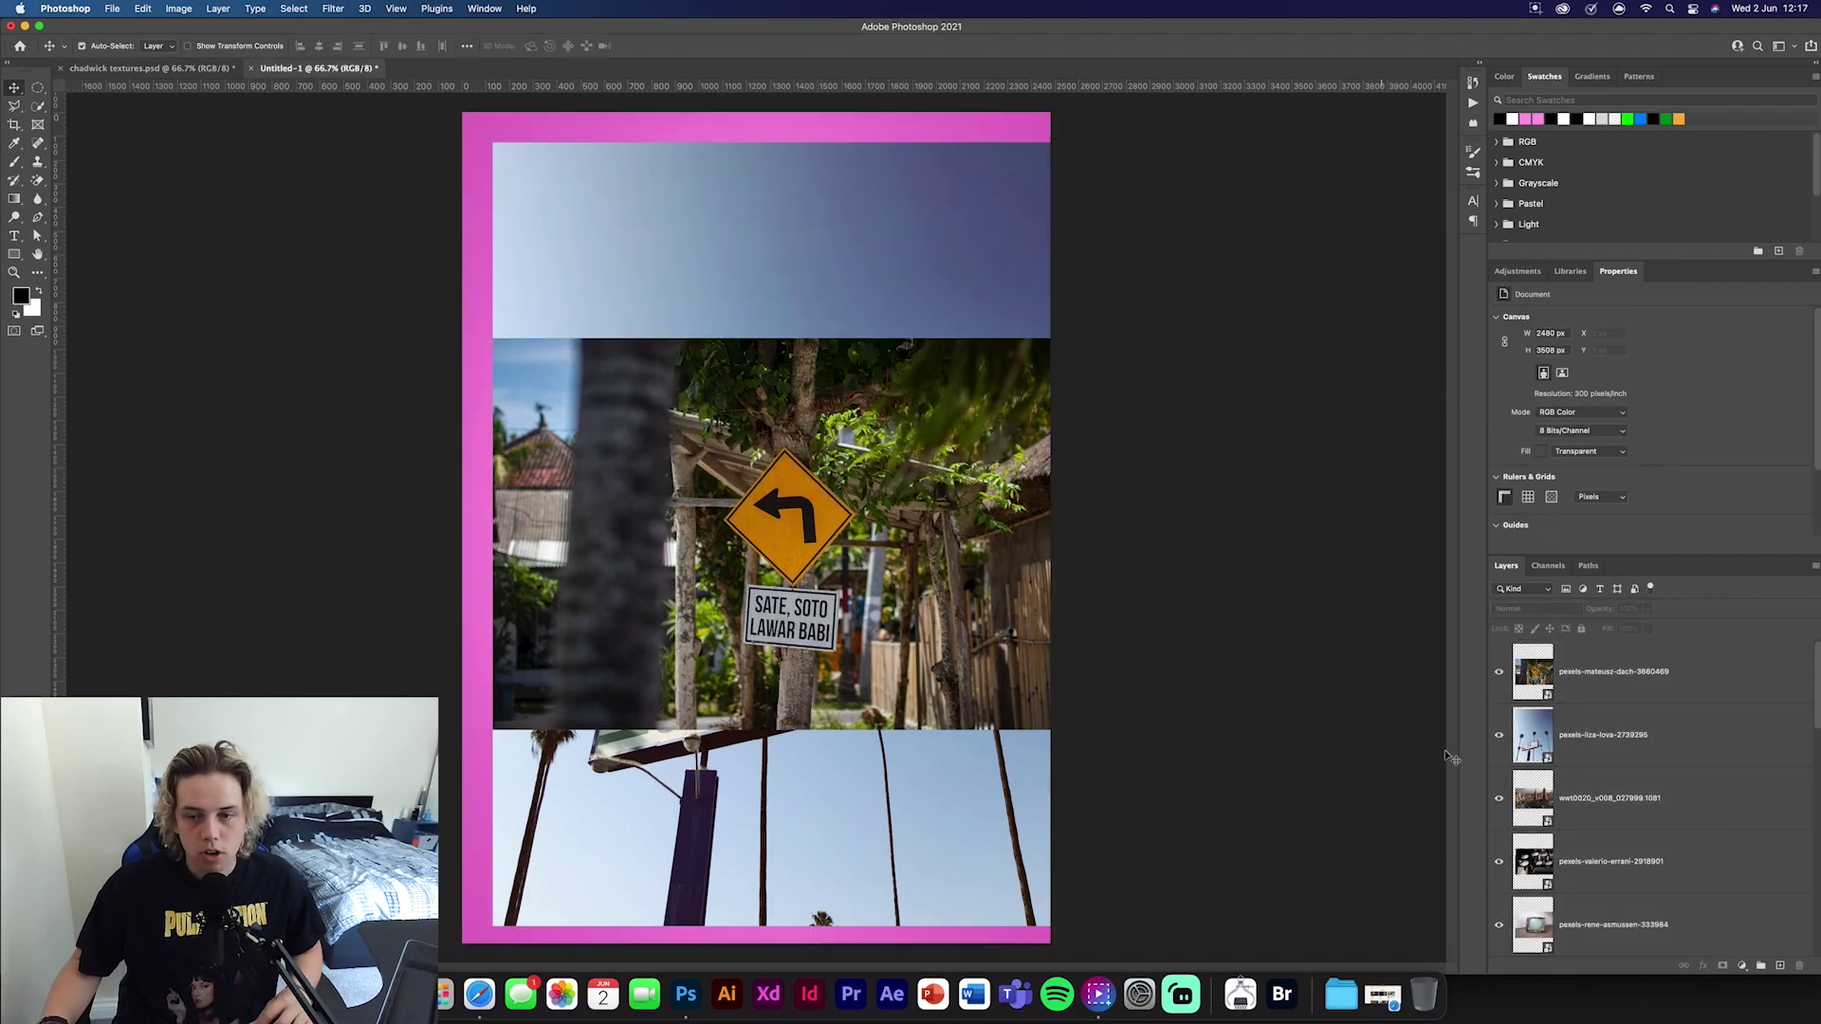
Hide the road sign, palm trees, city and pexels-valerio-errani layers so only the television photo covers the collage
left_click(1500, 686)
left_click(1499, 750)
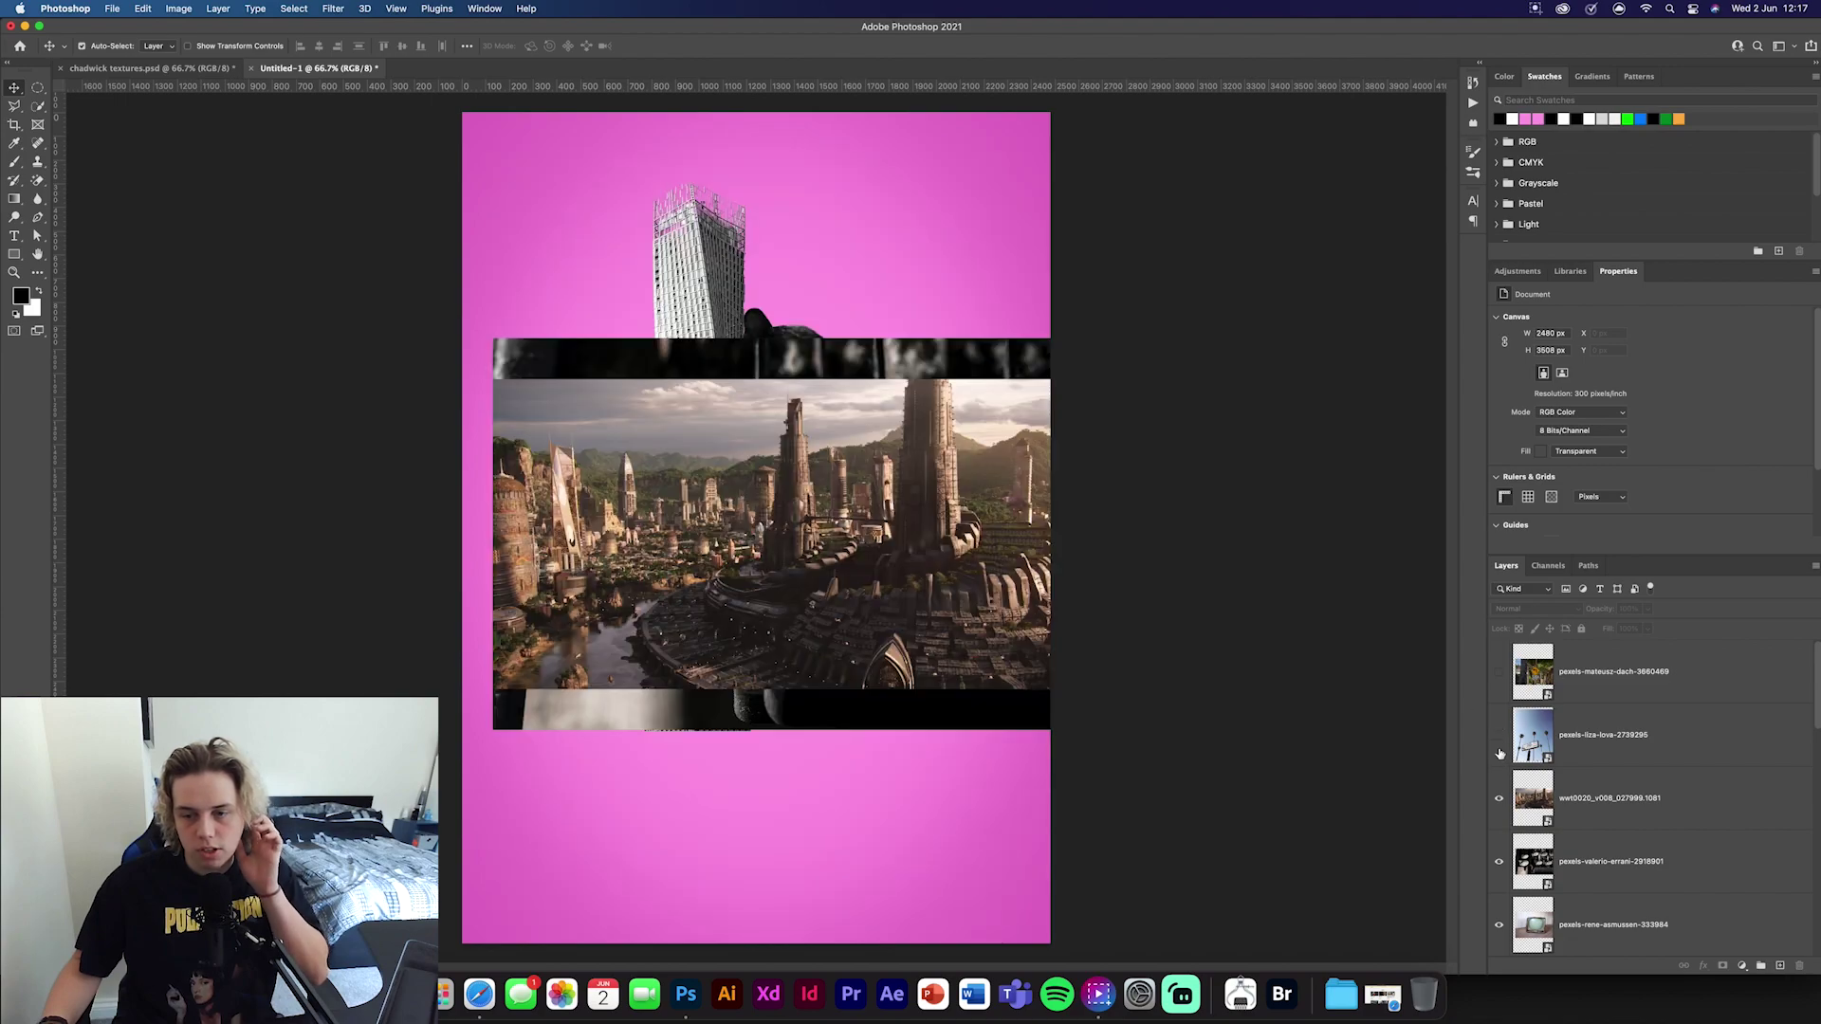
left_click(1500, 861)
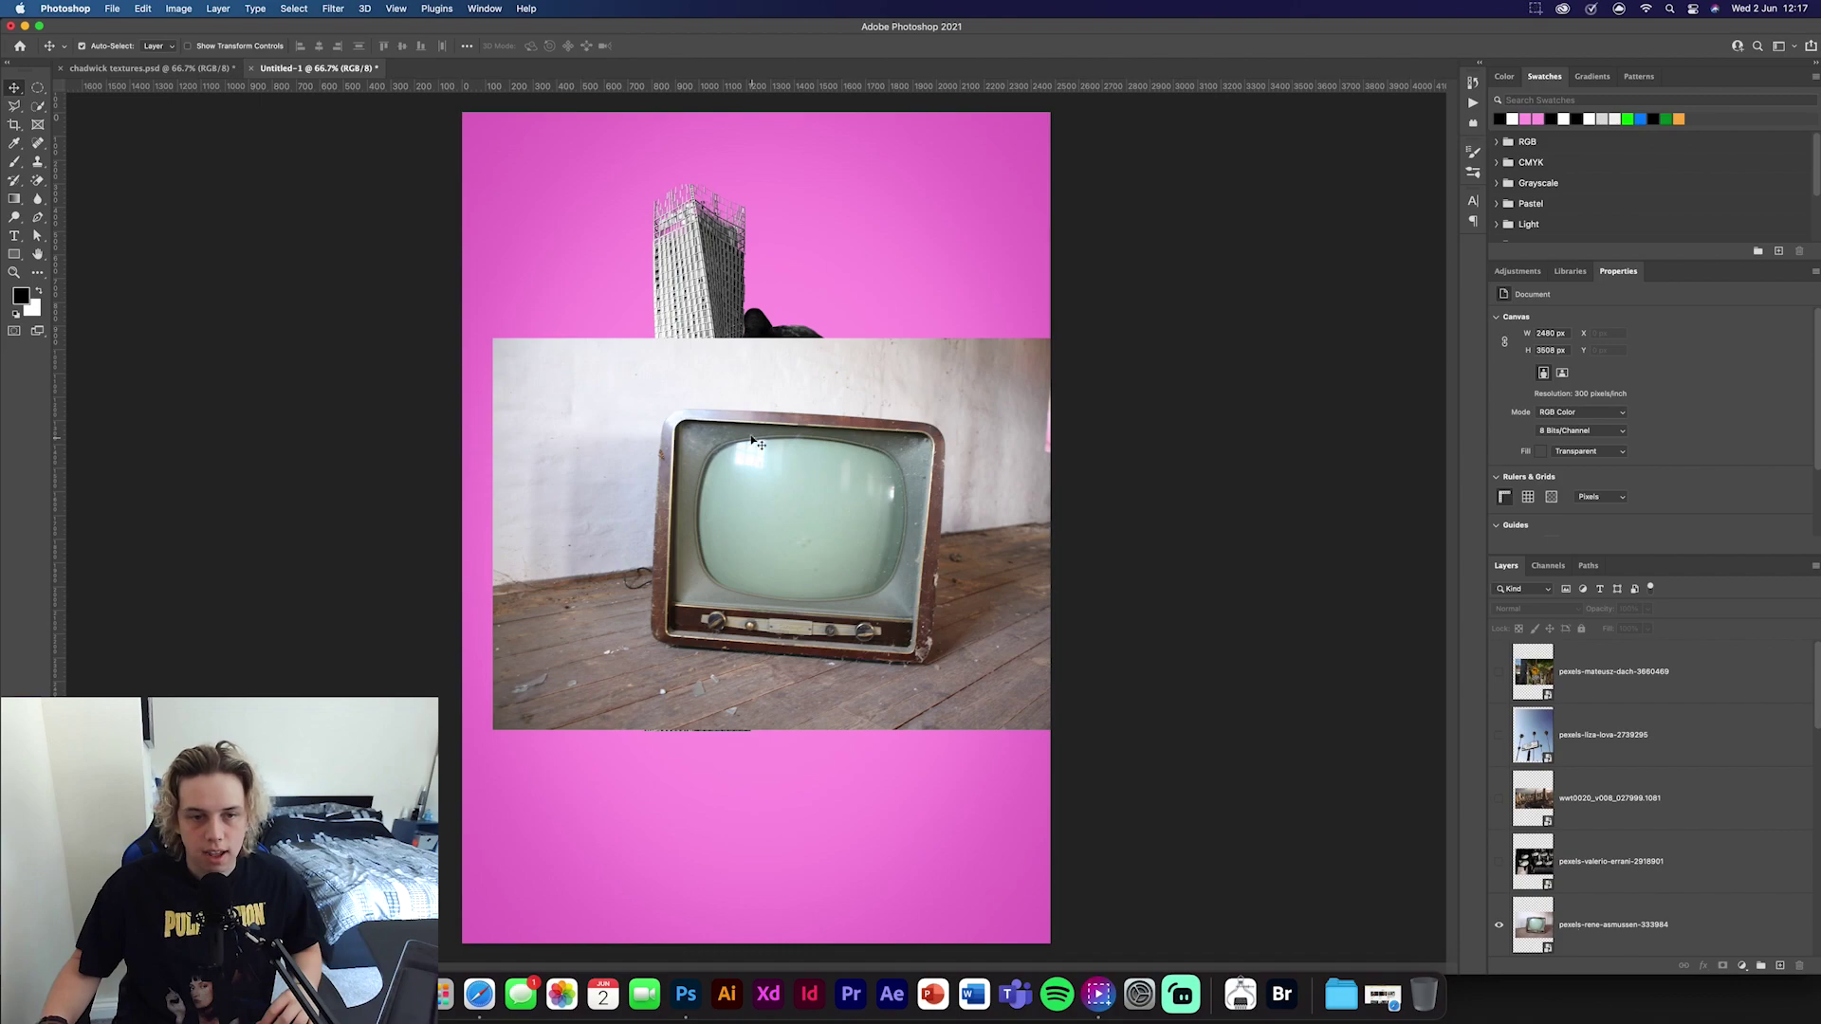
Cut out the television with a layer mask from a Select and Mask selection with Shift Edge at -5%
left_click(38, 105)
left_click(1517, 910)
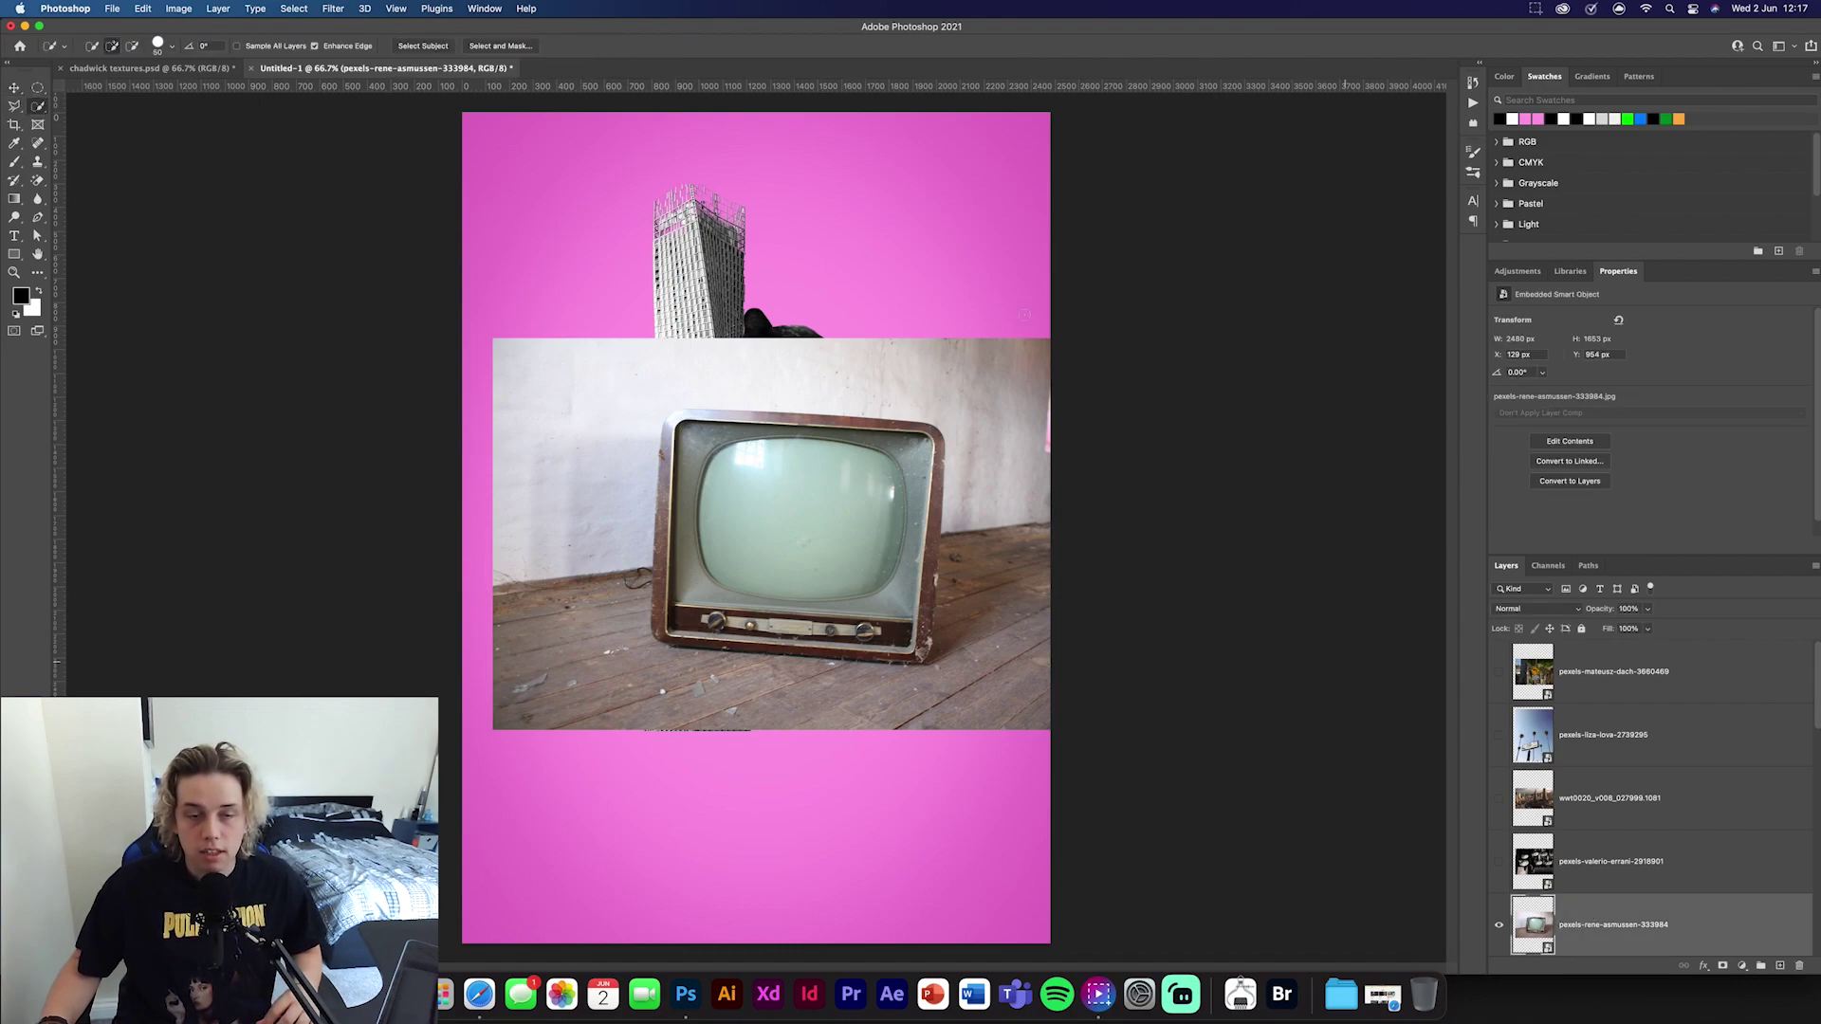
left_click(500, 46)
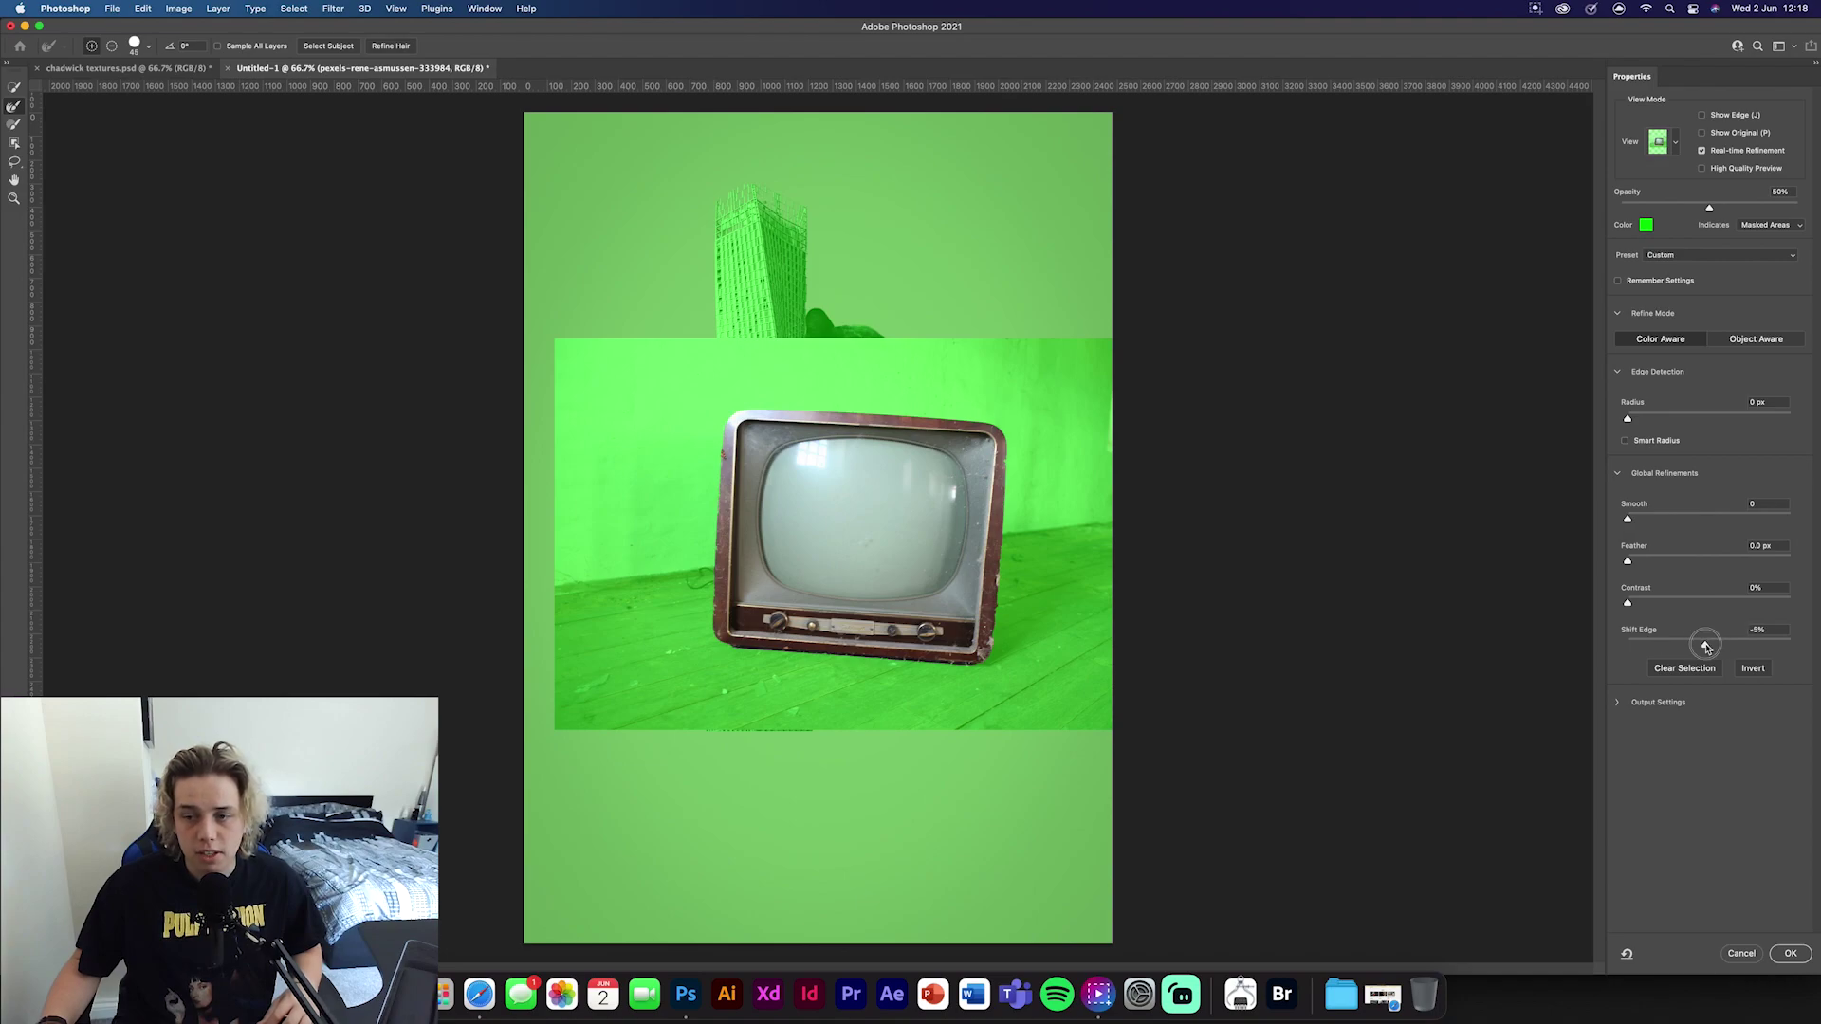
left_click(1790, 953)
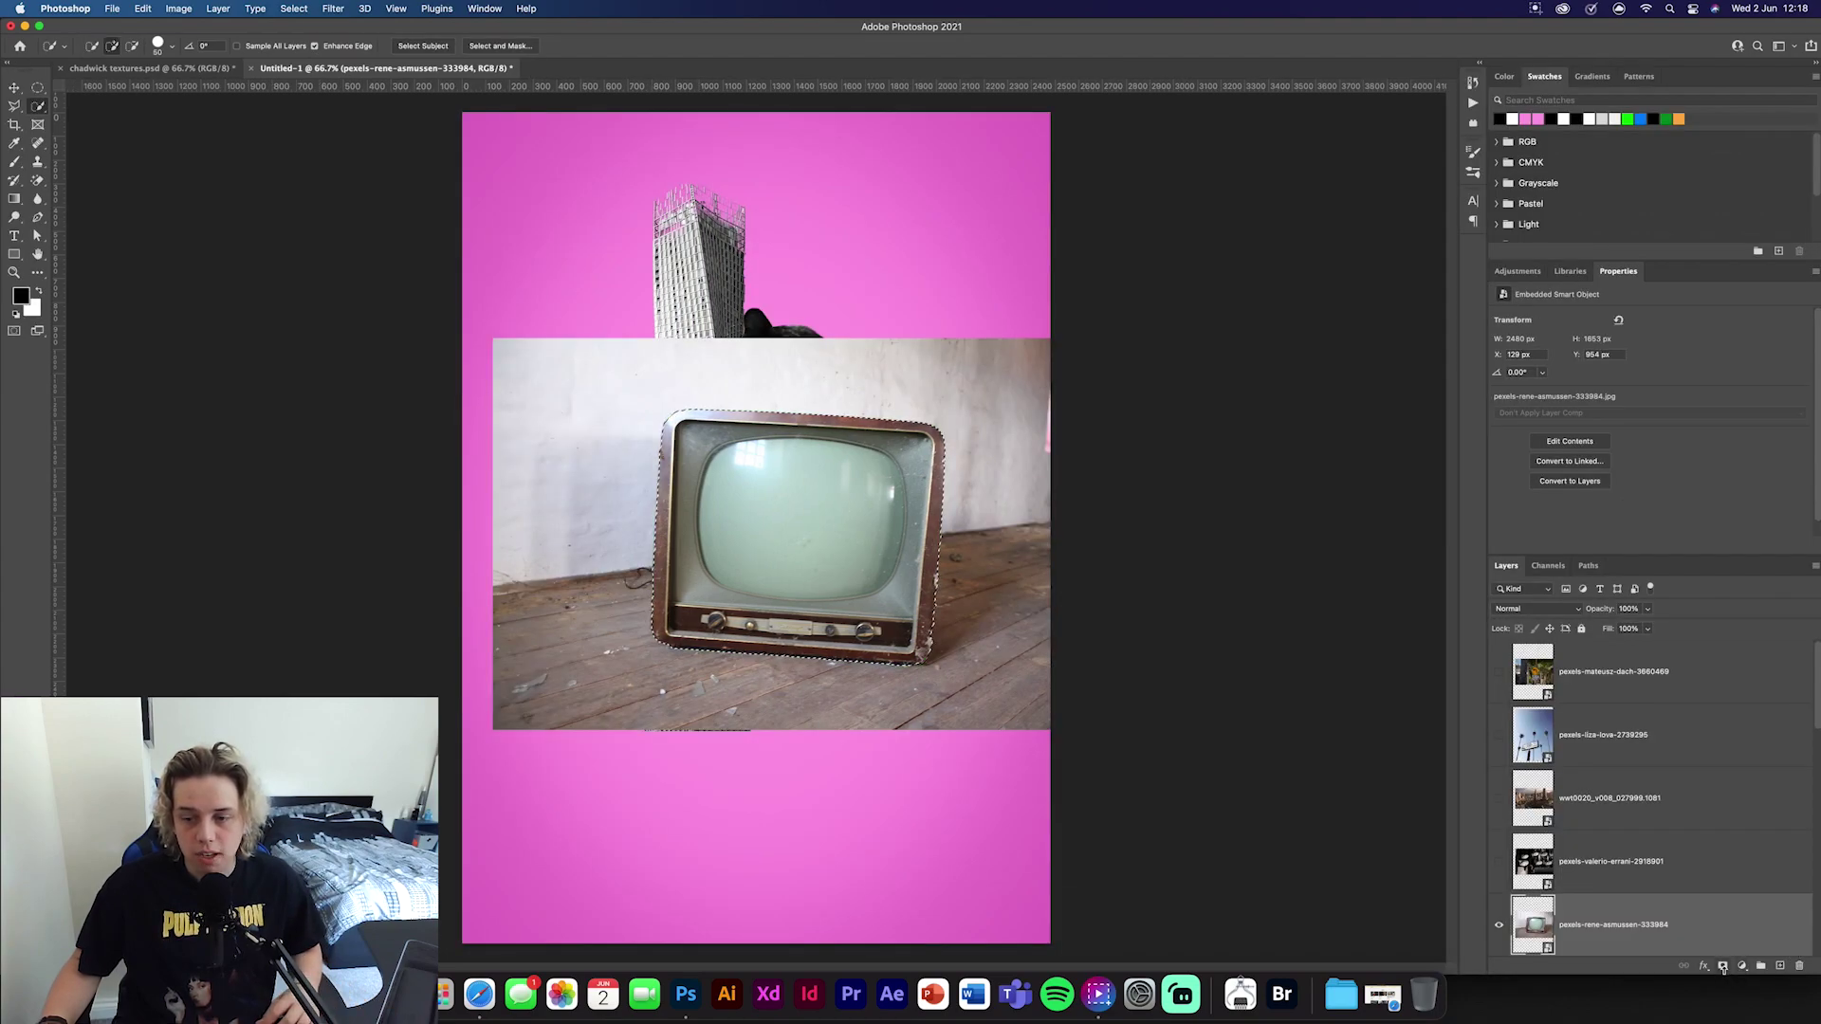
left_click(13, 88)
Rasterize the masked television layer and convert it to a smart object
right_click(1647, 941)
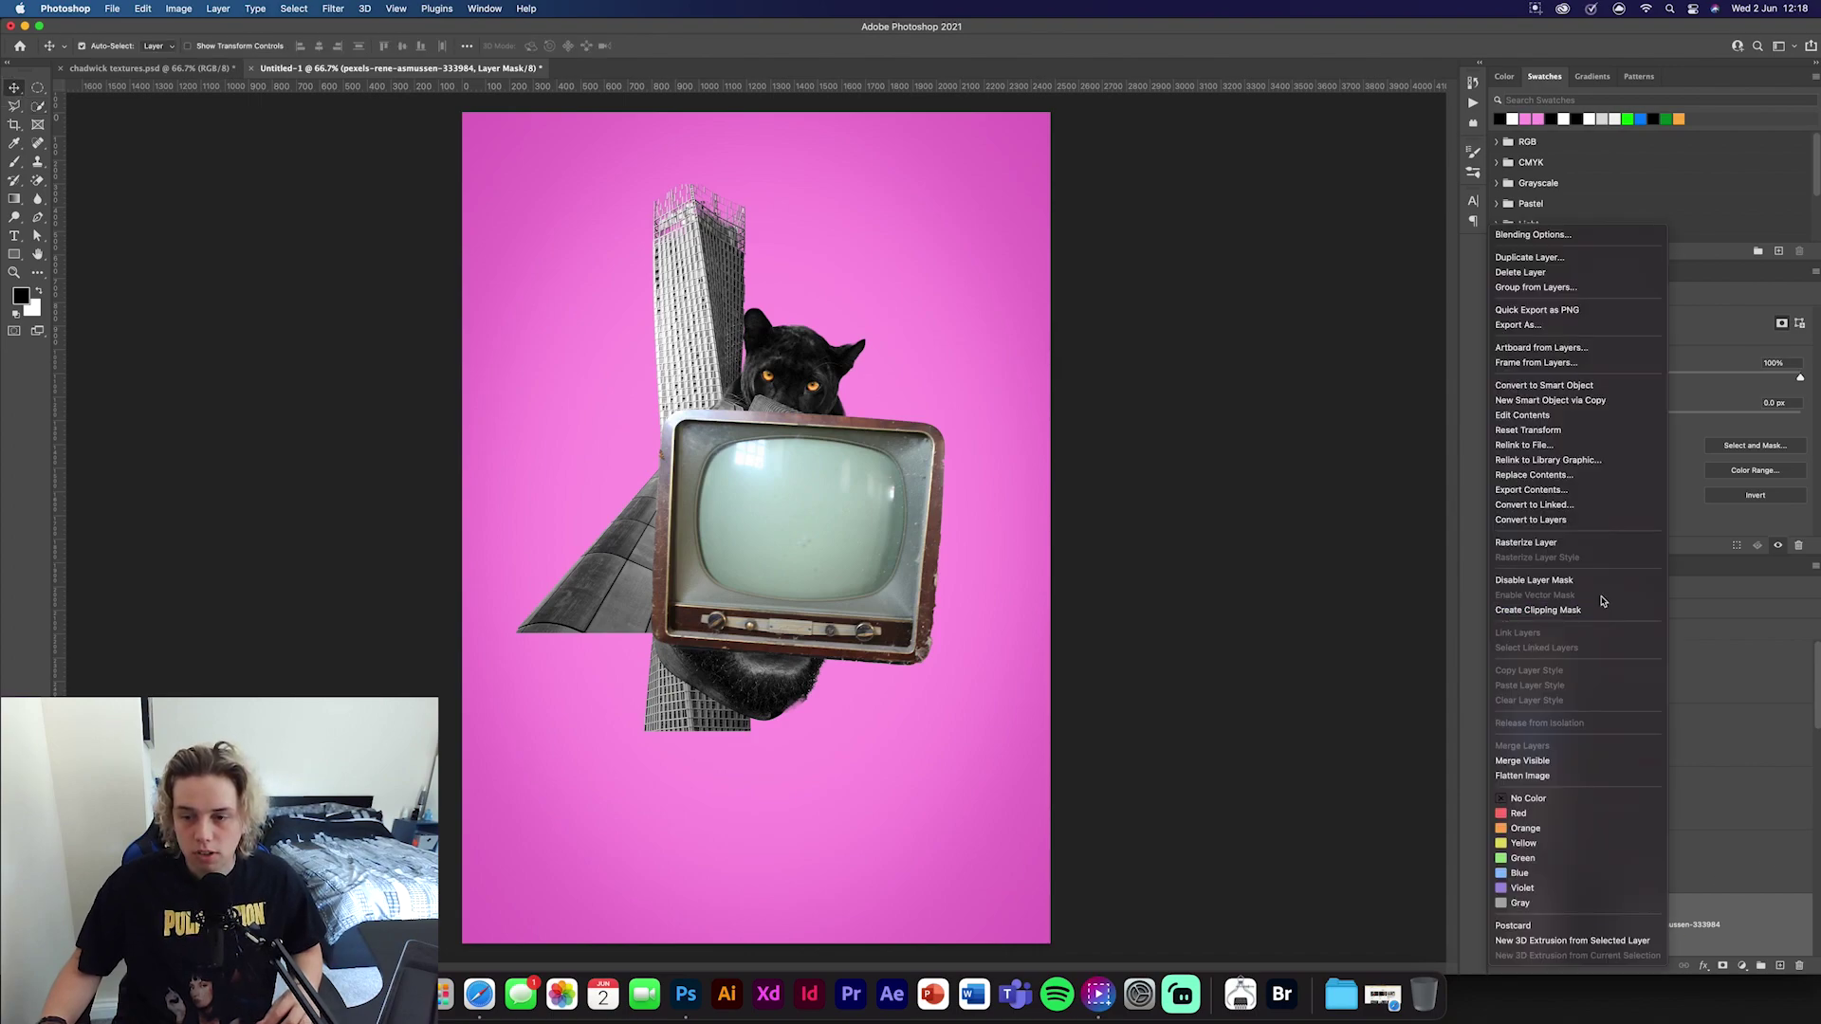
left_click(1571, 544)
scroll(1626, 868, "down", 2)
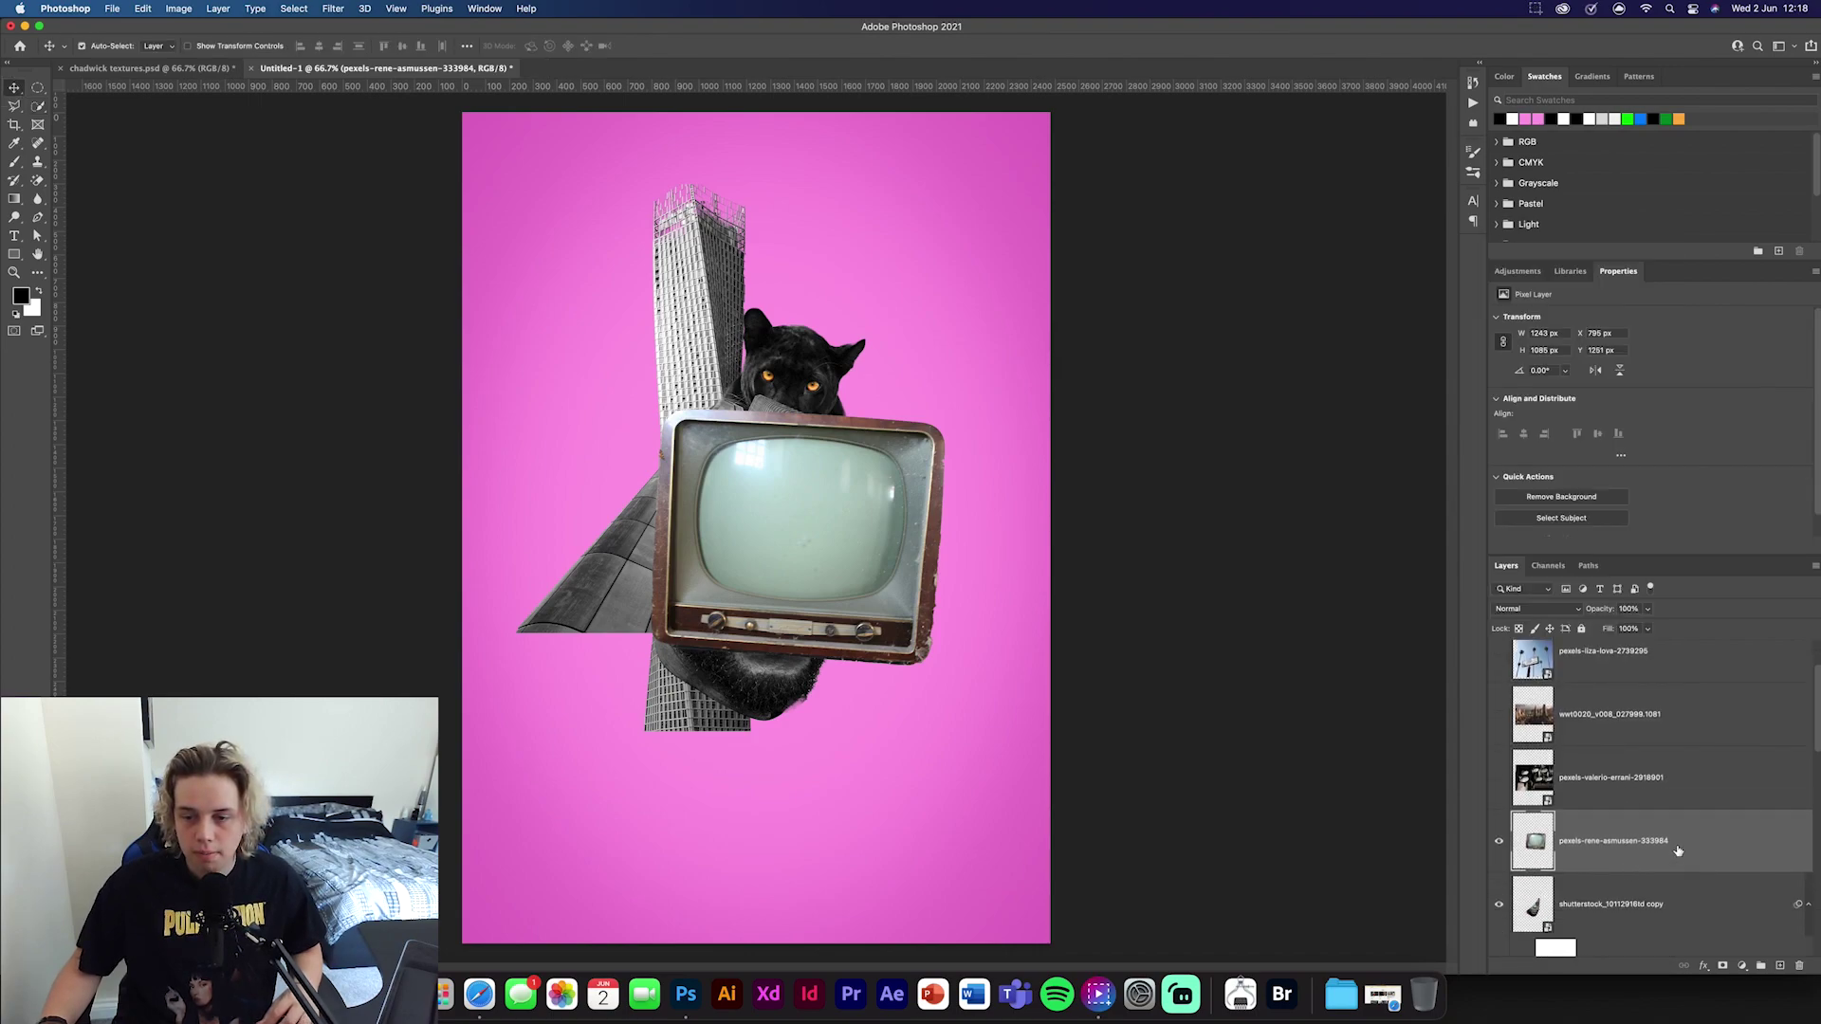
right_click(1679, 847)
left_click(1570, 481)
Place the visible city layer directly above the television layer, then scale it down and rotate it 3.04° over the screen
left_click_drag(1650, 704, 1646, 806)
left_click(1499, 779)
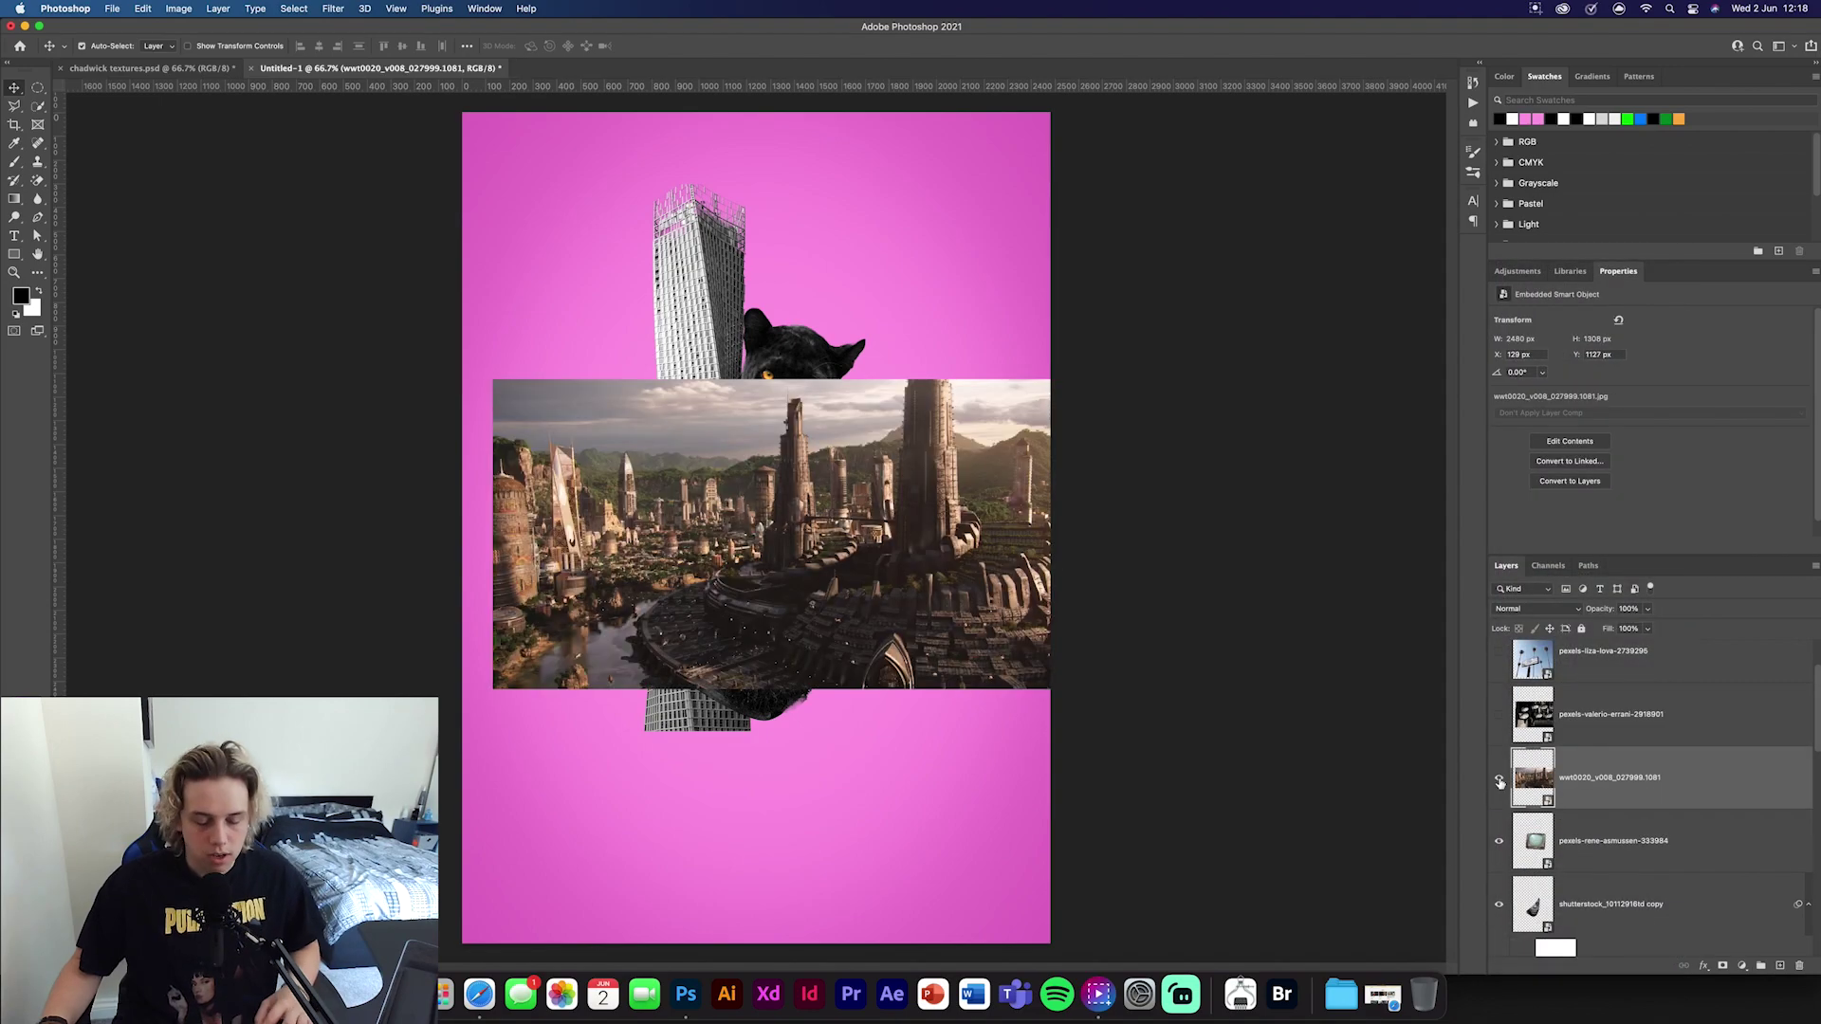
key("cmd+t")
left_click_drag(1080, 536, 946, 542)
left_click_drag(824, 528, 836, 515)
left_click_drag(976, 513, 980, 528)
key("Return")
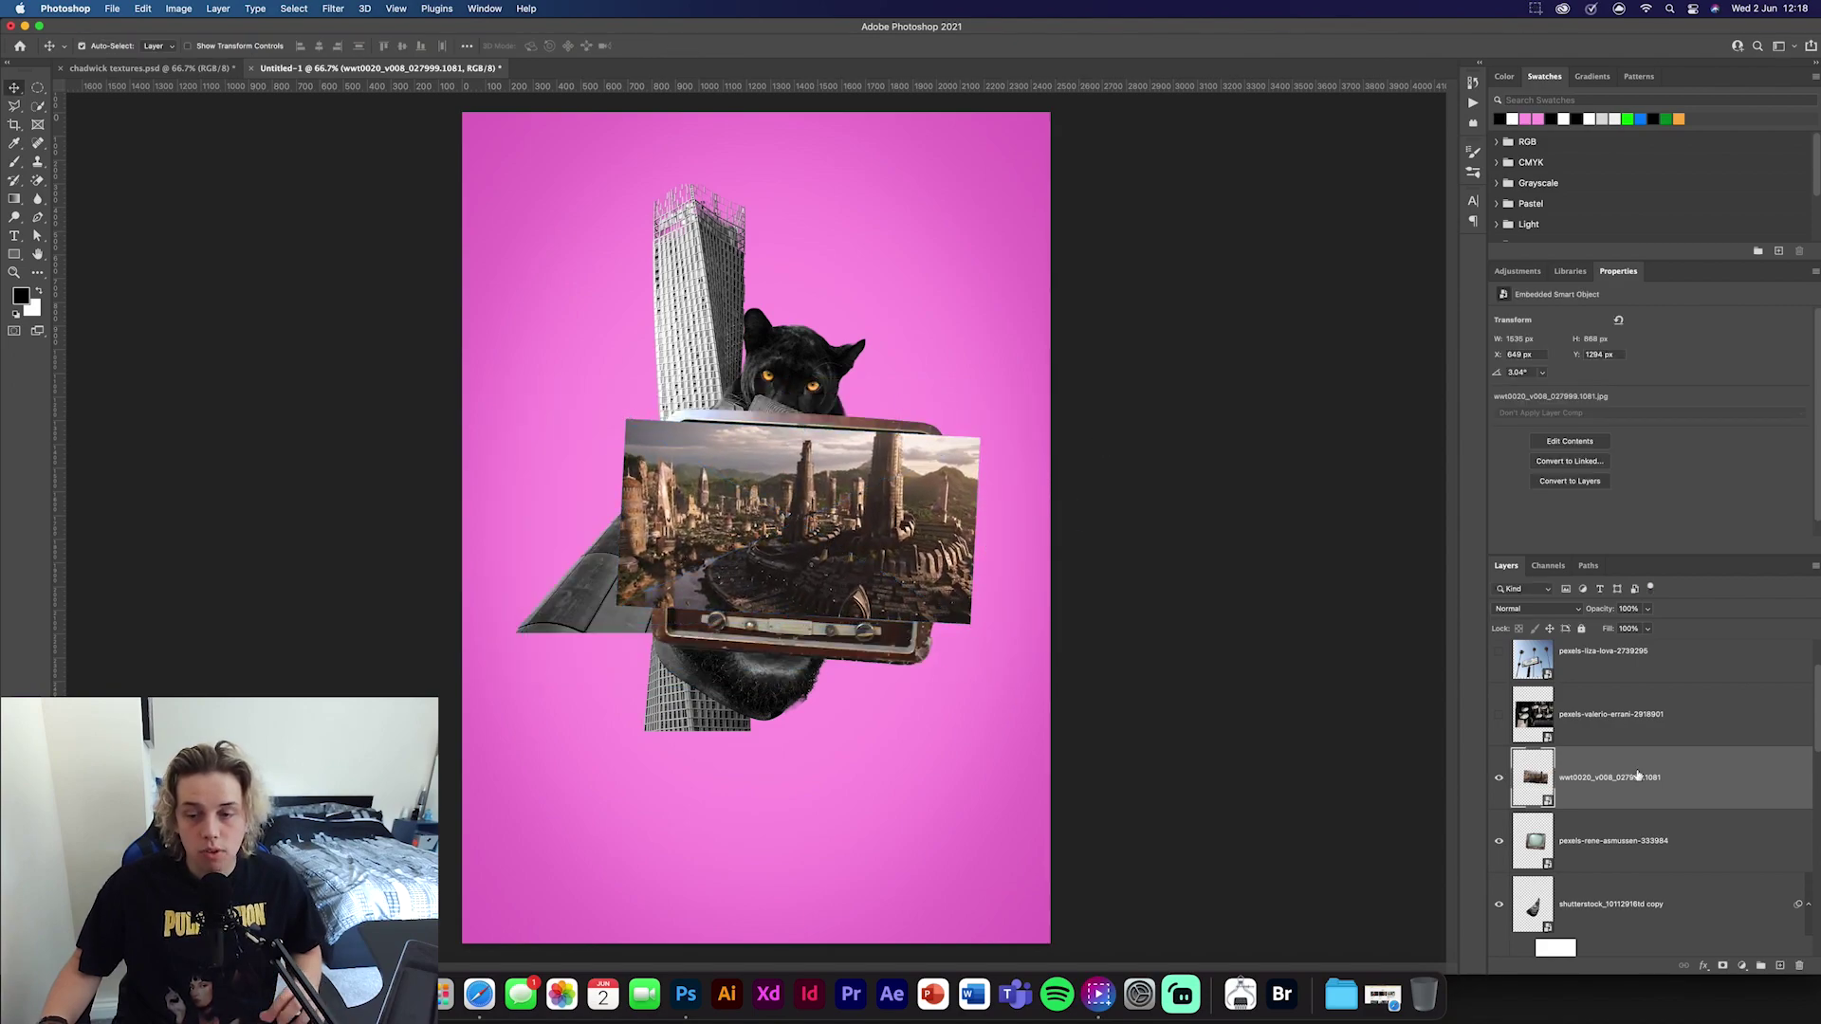
Hide the city layer and make a quick selection of only the glass screen on the television layer
left_click(1663, 842)
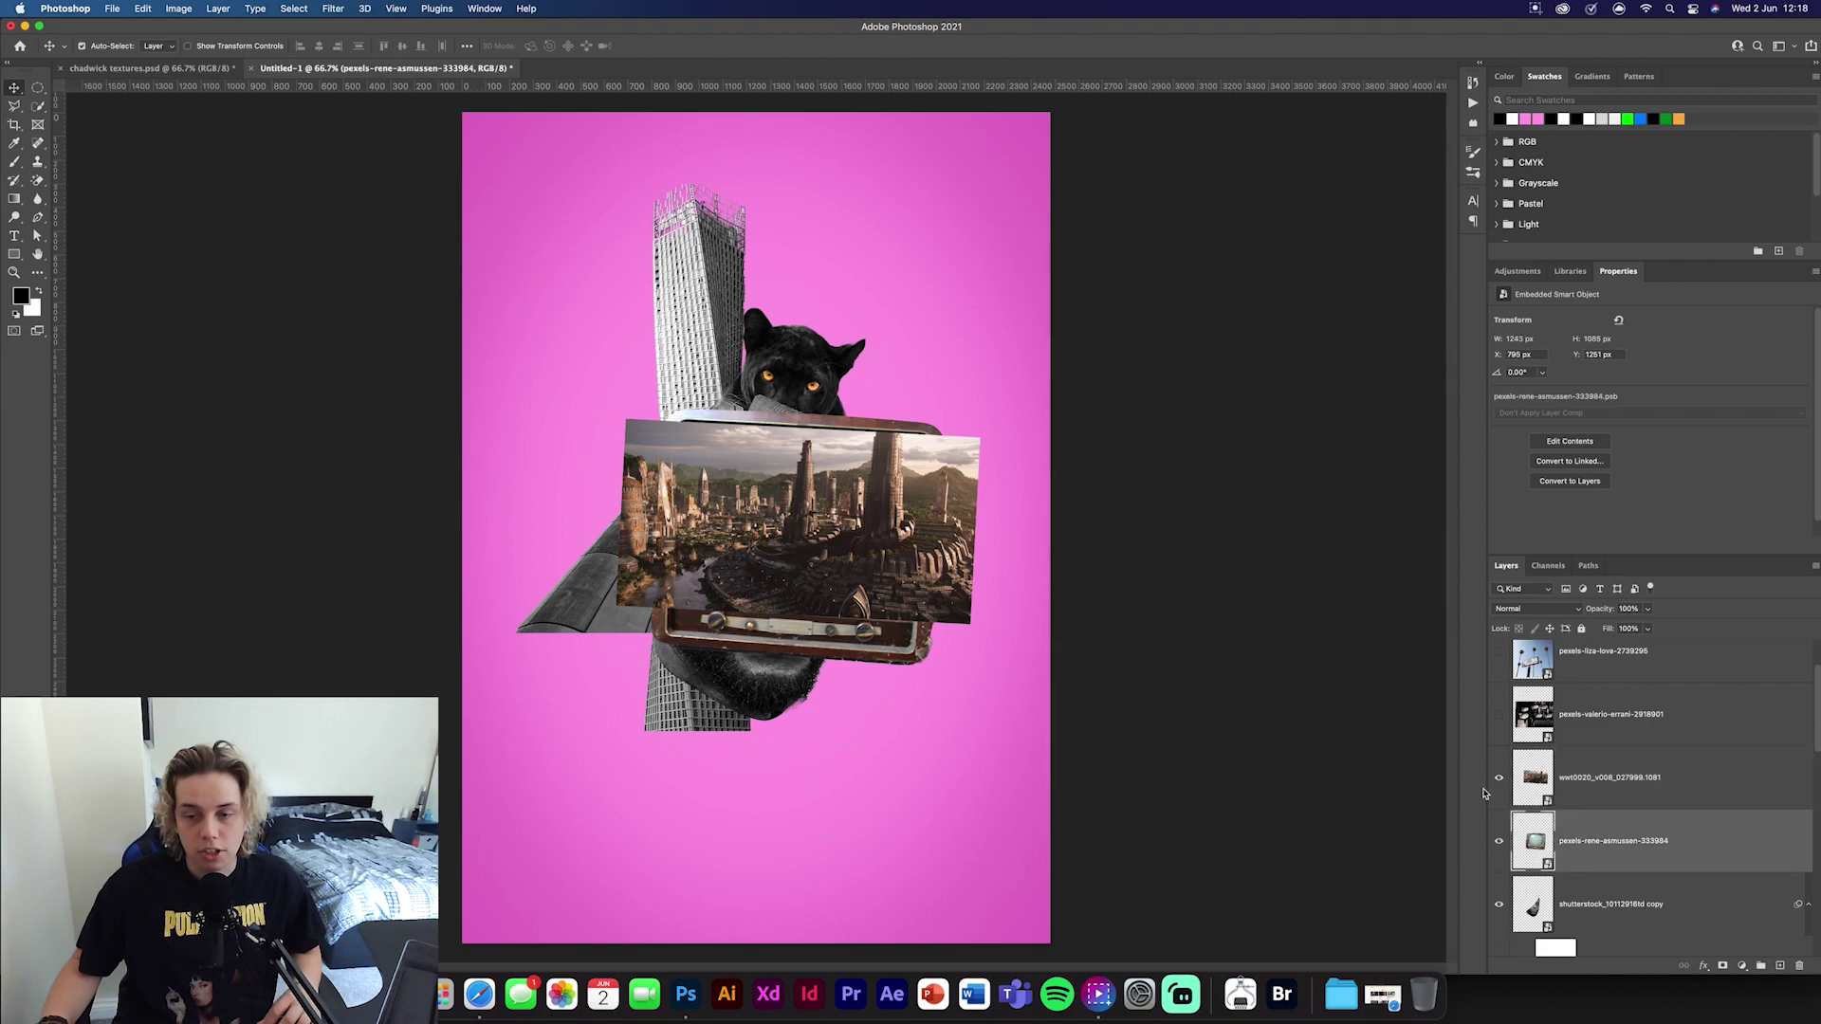
left_click(1499, 777)
key("w")
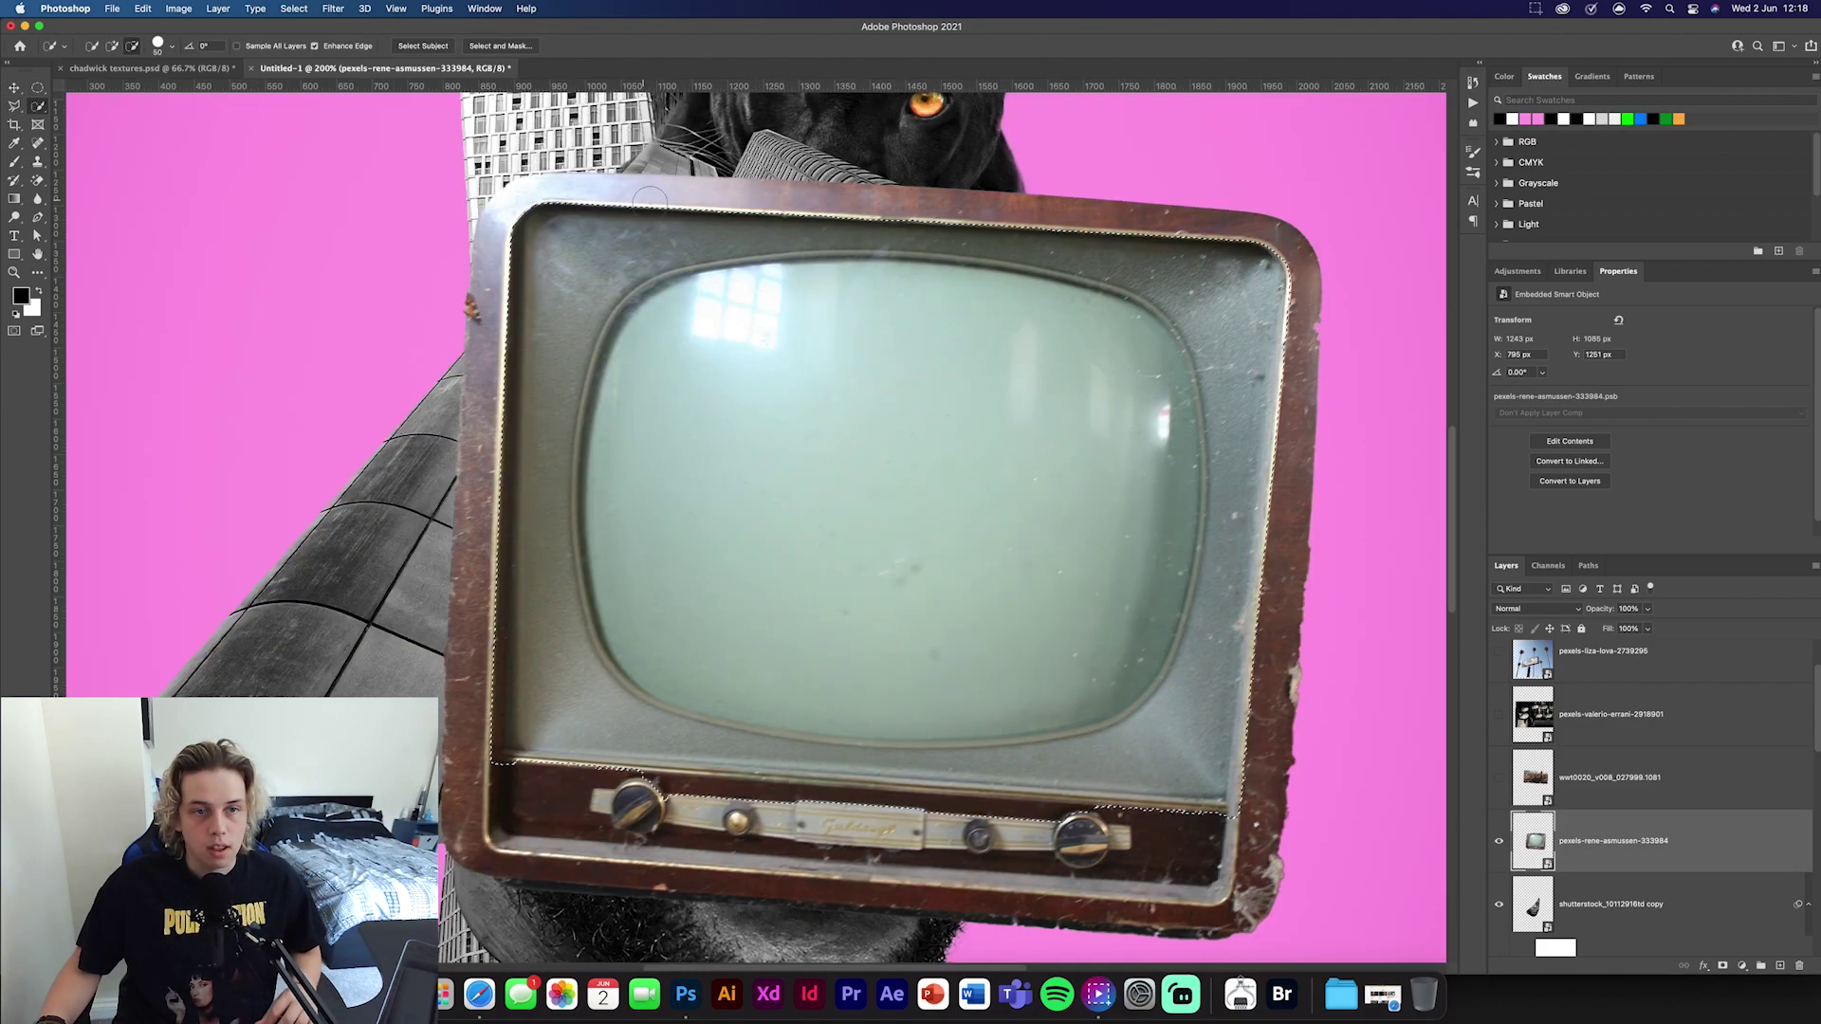
mouse_move(638, 217)
left_mouse_down()
mouse_move(569, 267)
mouse_move(504, 486)
mouse_move(505, 603)
mouse_move(644, 724)
mouse_move(912, 770)
mouse_move(1134, 775)
mouse_move(1182, 737)
mouse_move(1234, 566)
mouse_move(1225, 337)
left_mouse_up()
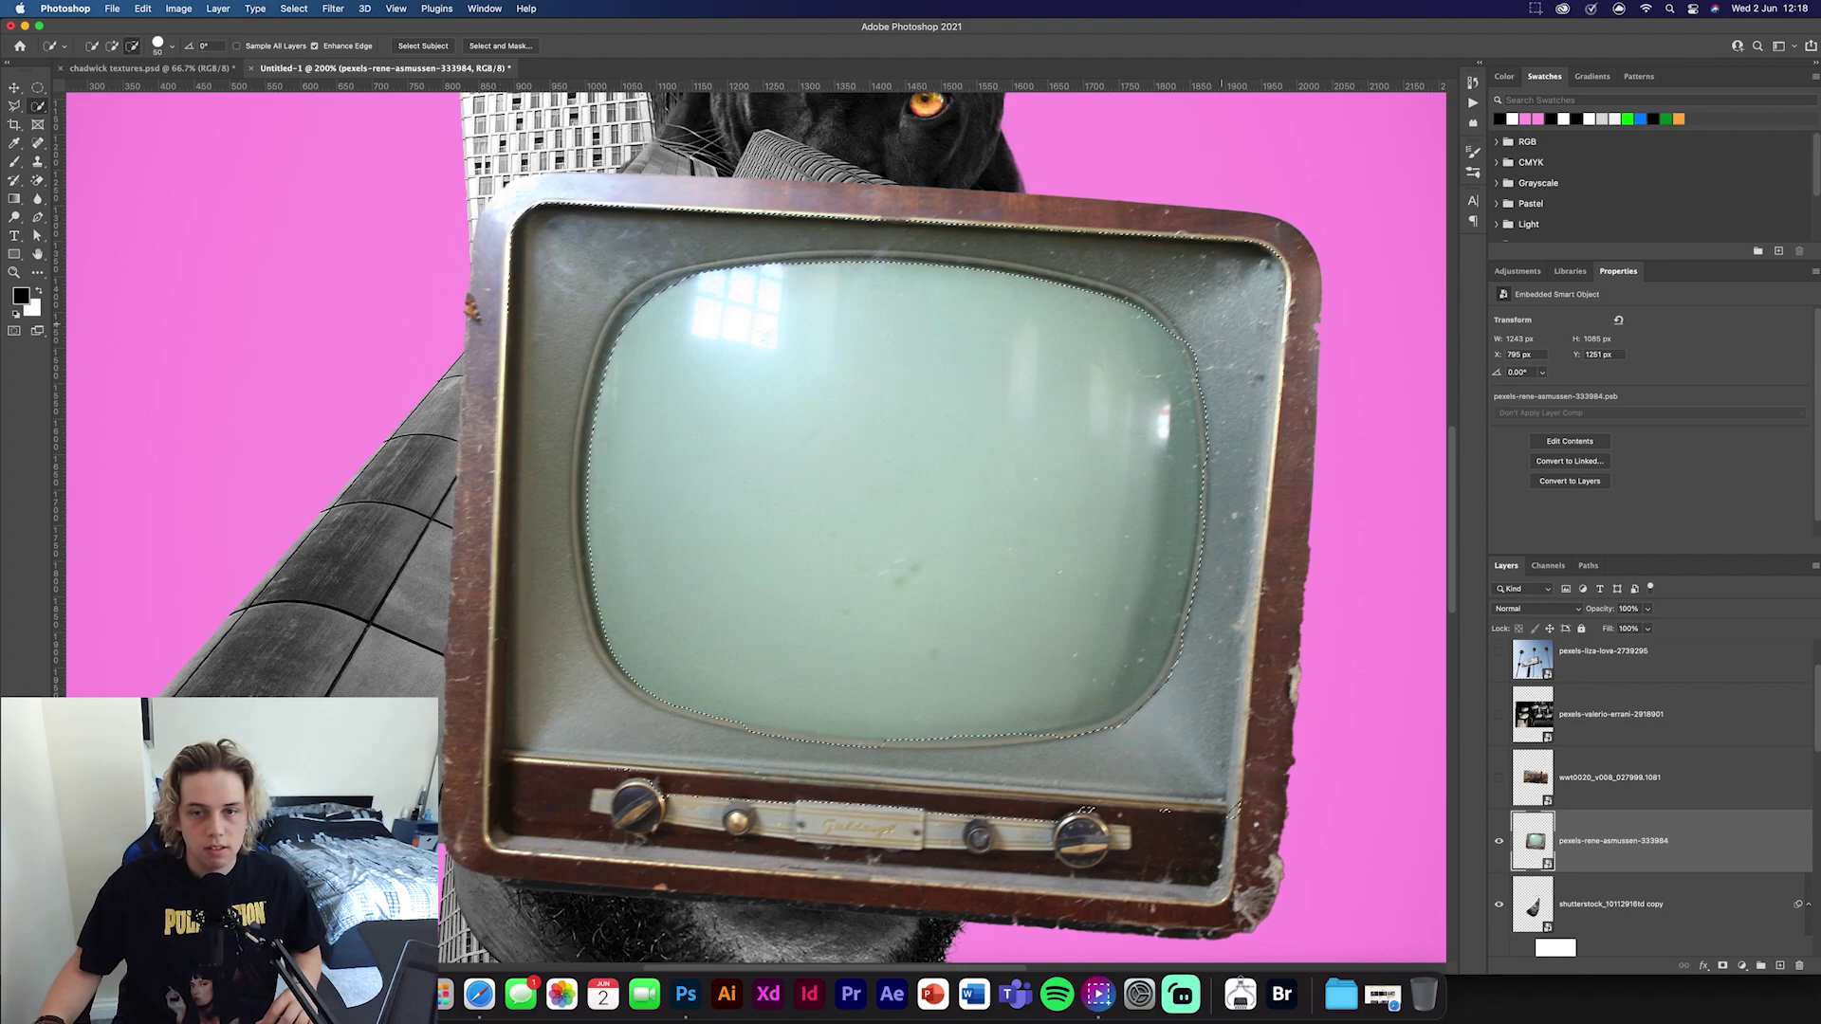
left_click_drag(1181, 531, 1217, 378)
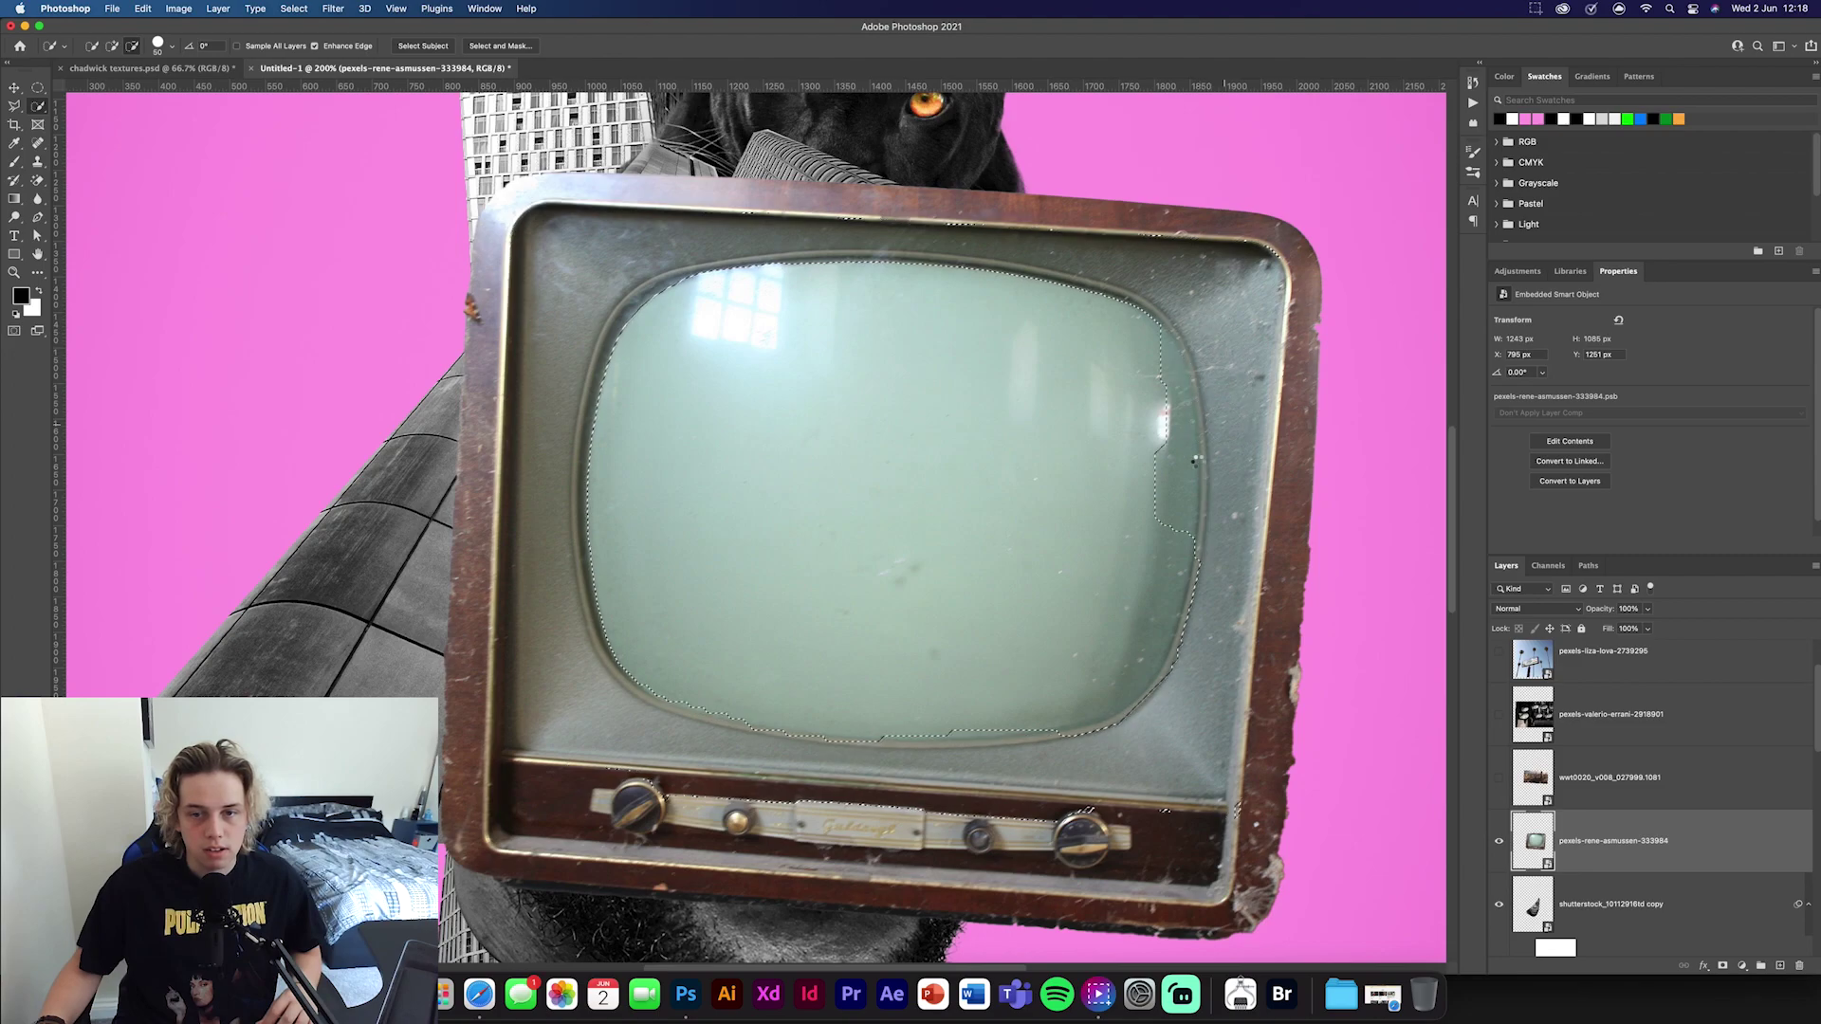
mouse_move(1174, 509)
left_mouse_down()
mouse_move(1153, 379)
mouse_move(1177, 429)
left_mouse_up()
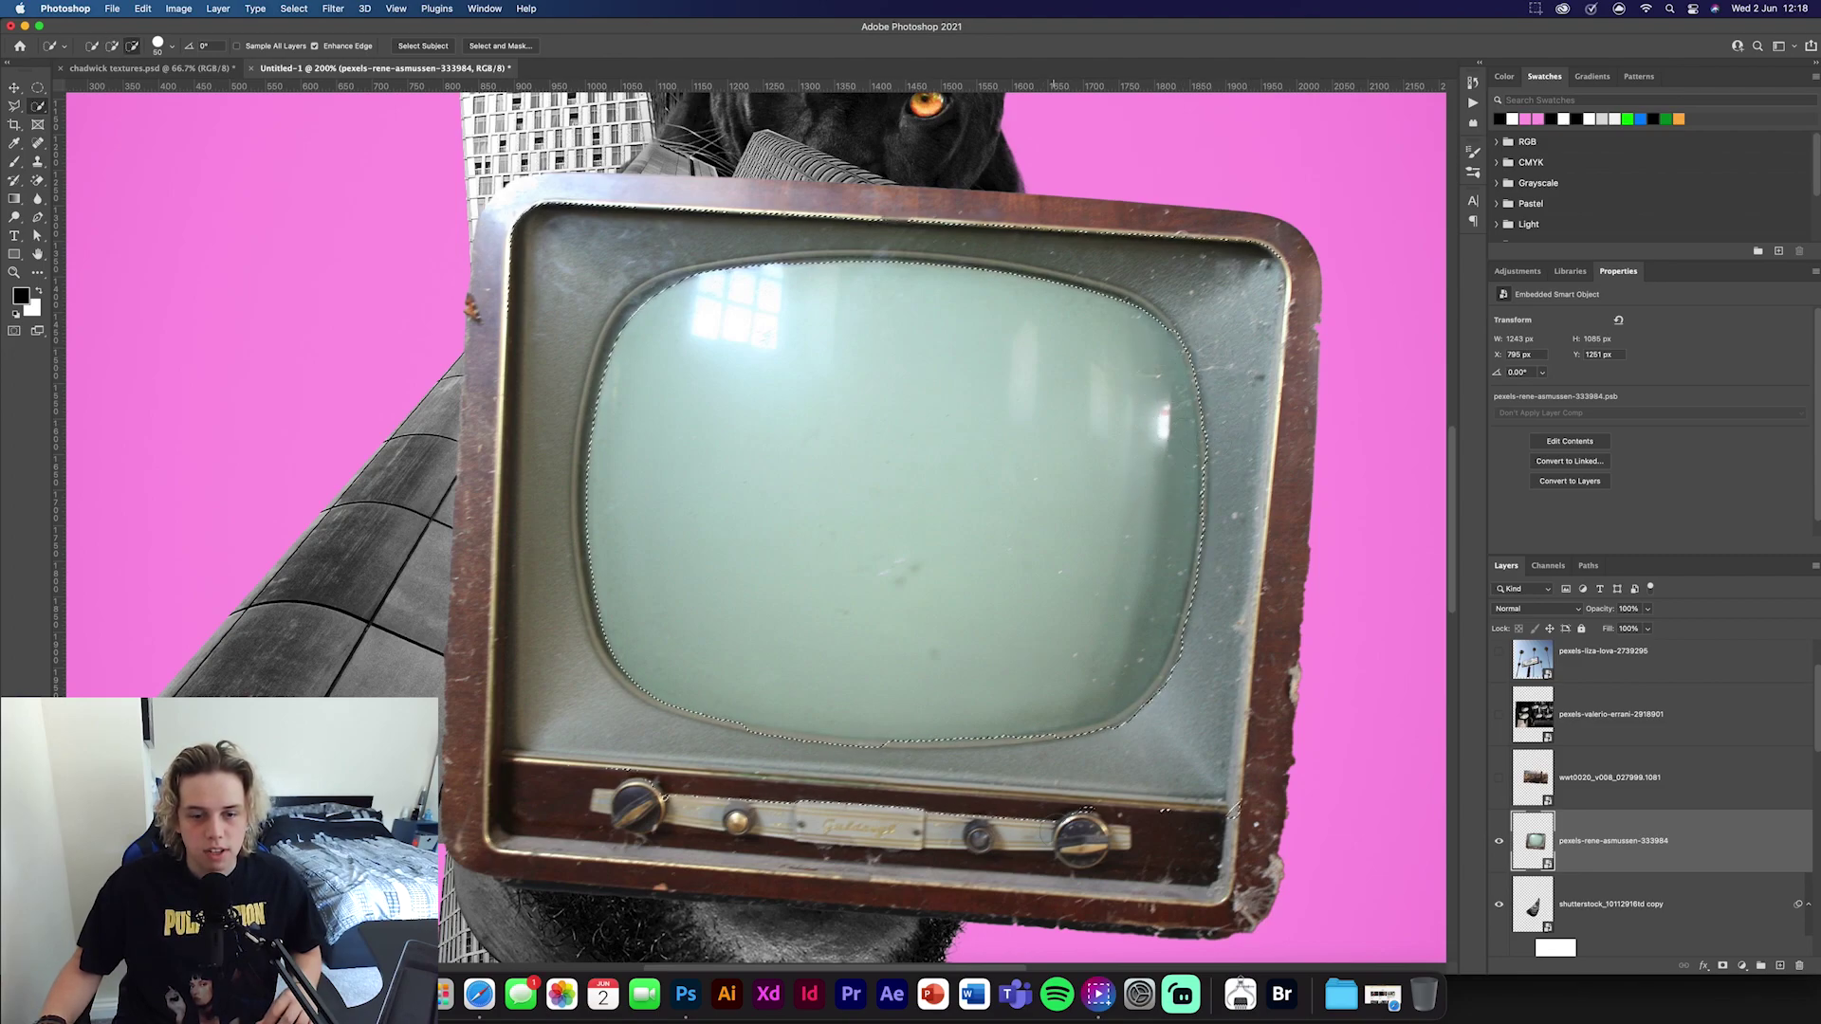
left_click_drag(1176, 800, 611, 773)
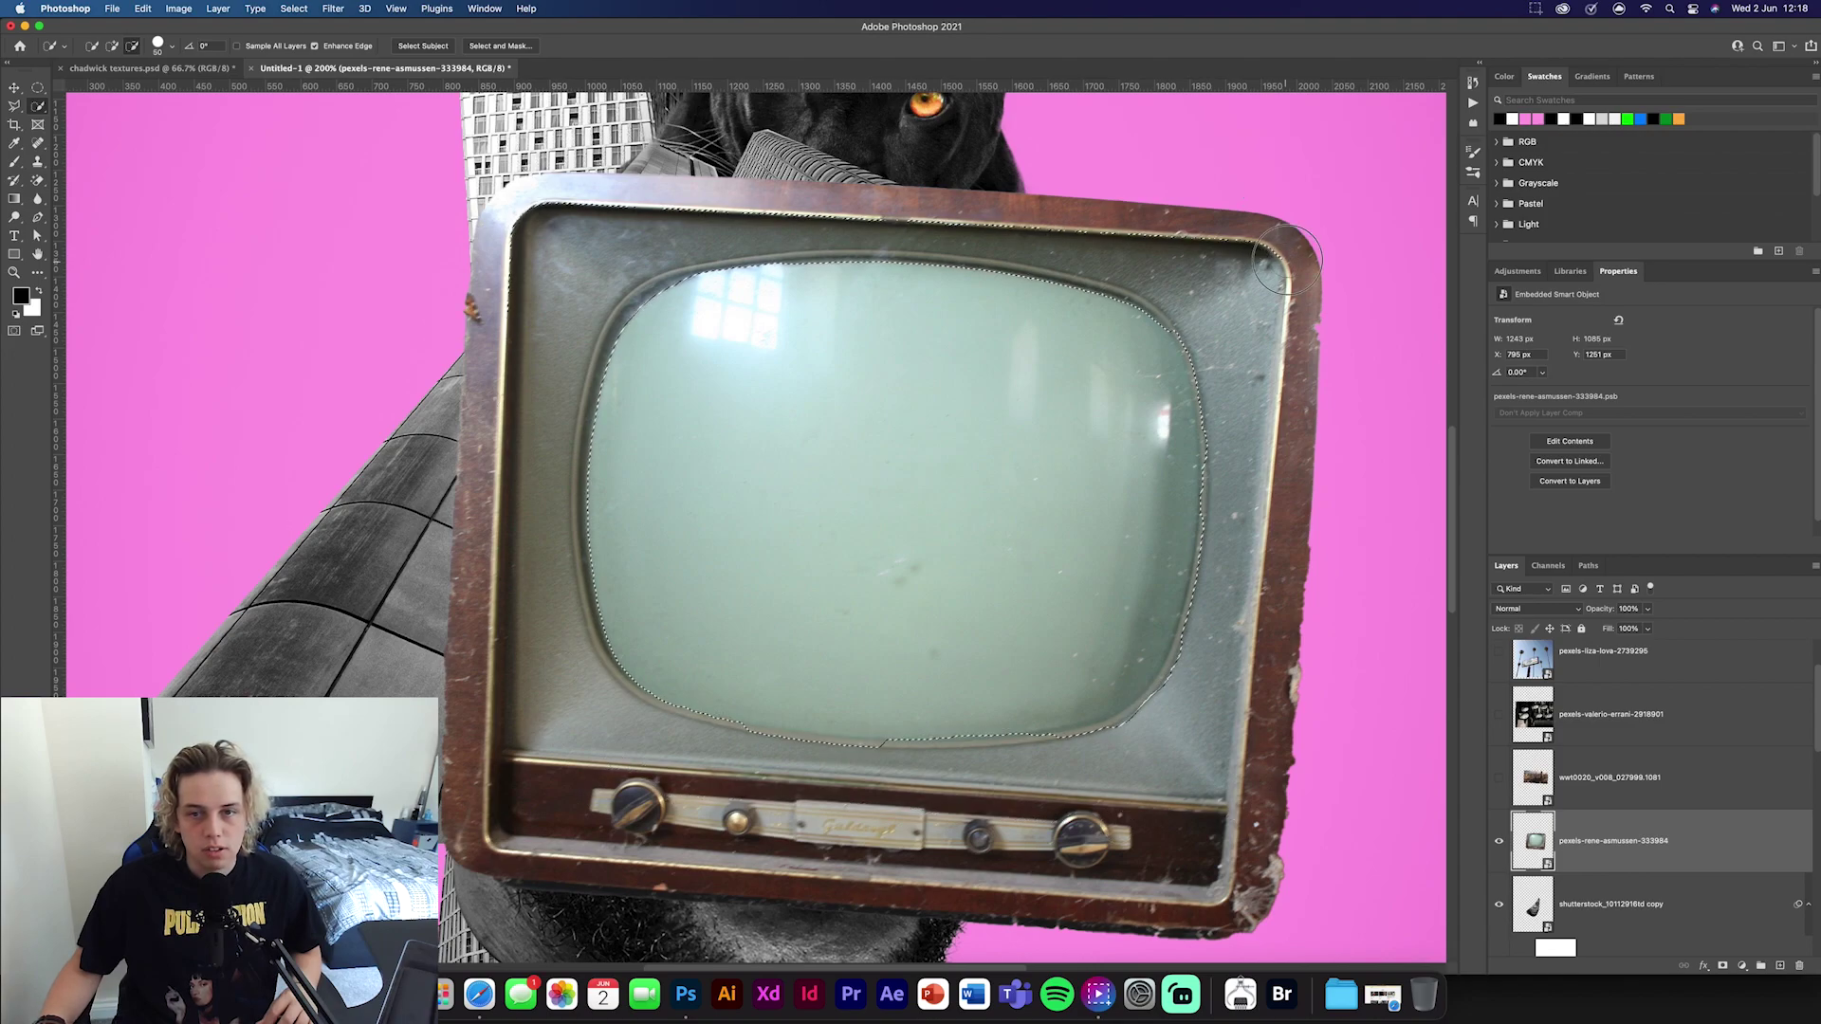
Show the city layer, mask it with the screen selection and clip it to the television layer
left_click(1624, 785)
left_click(1499, 778)
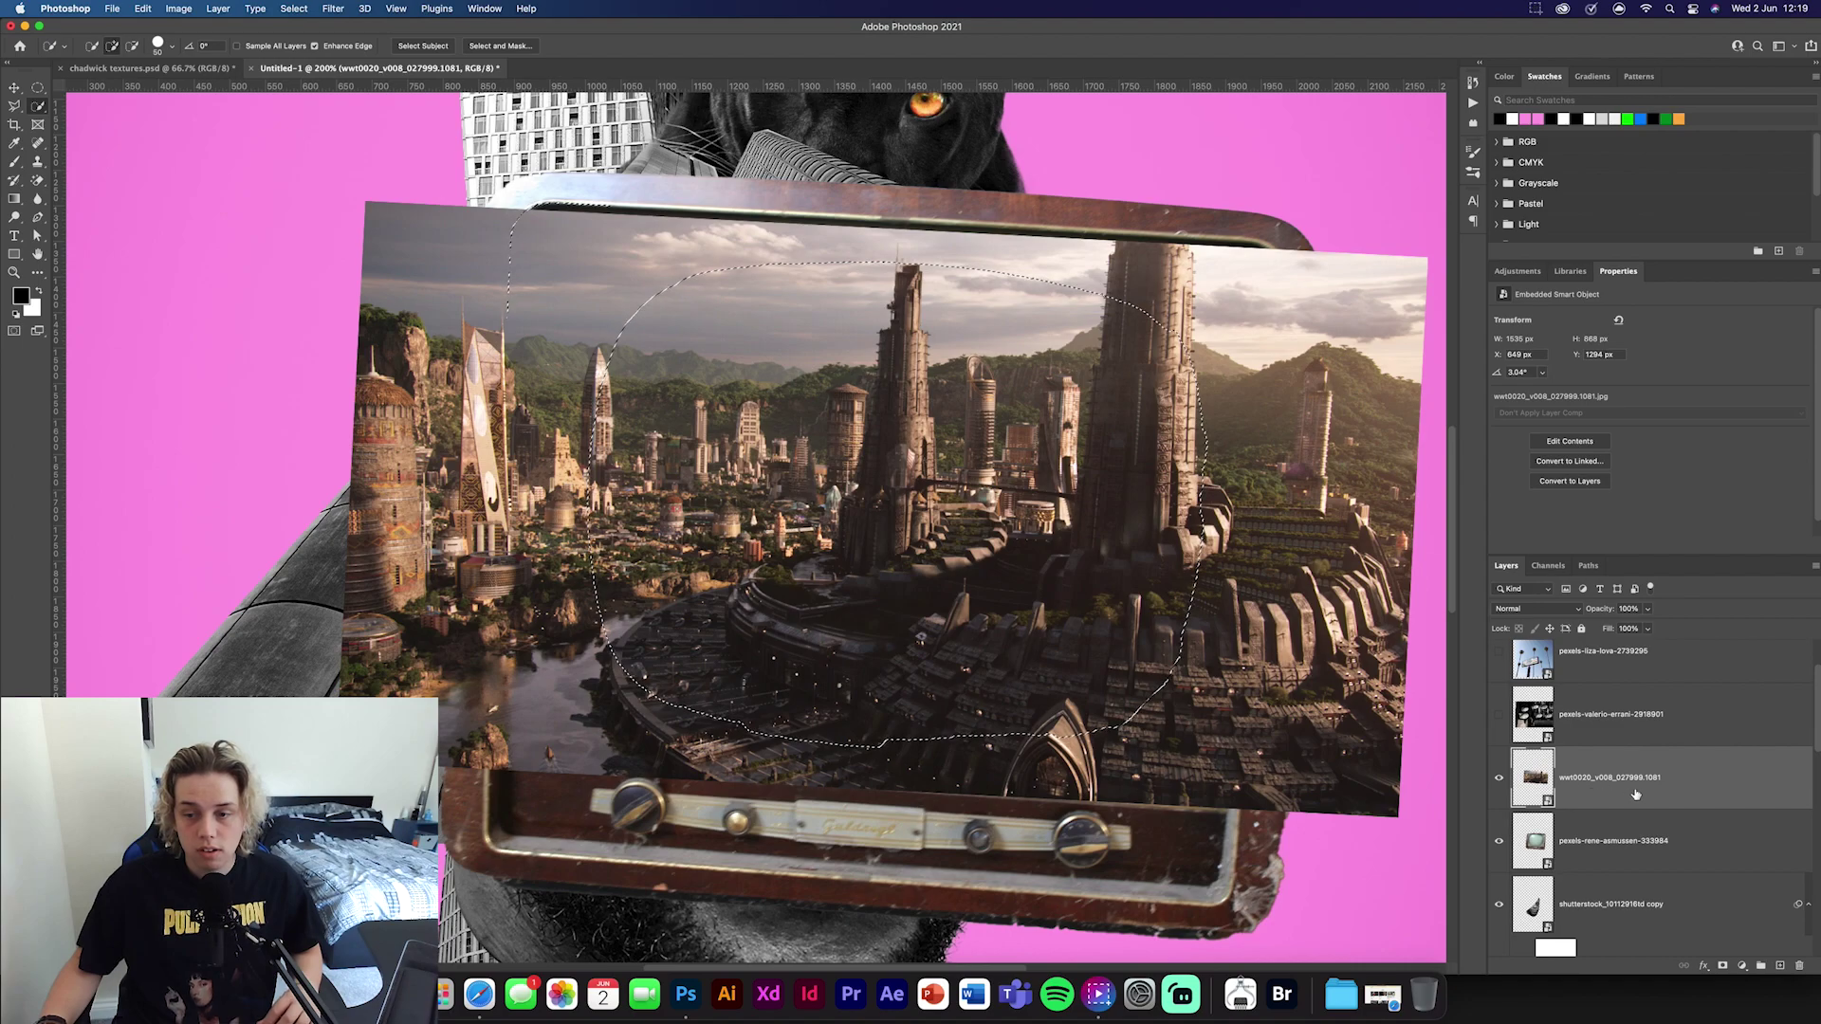
left_click(1723, 966)
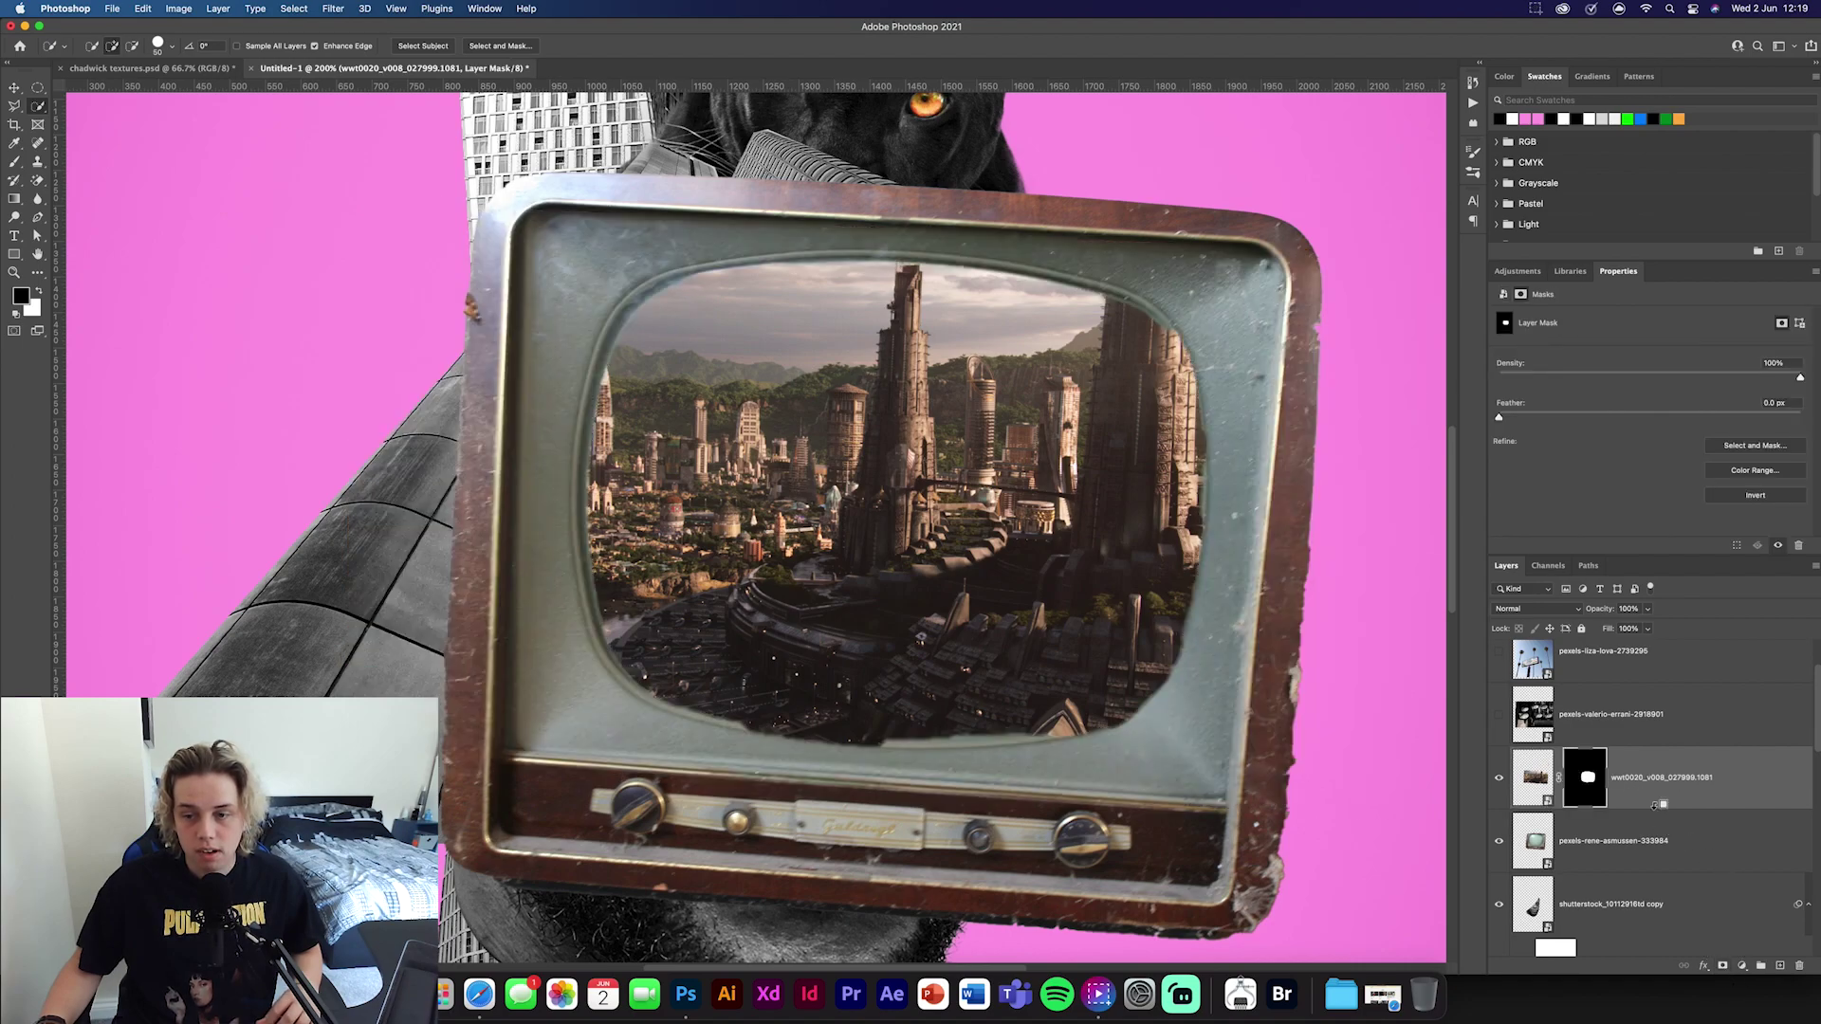
left_click(1546, 811, "alt")
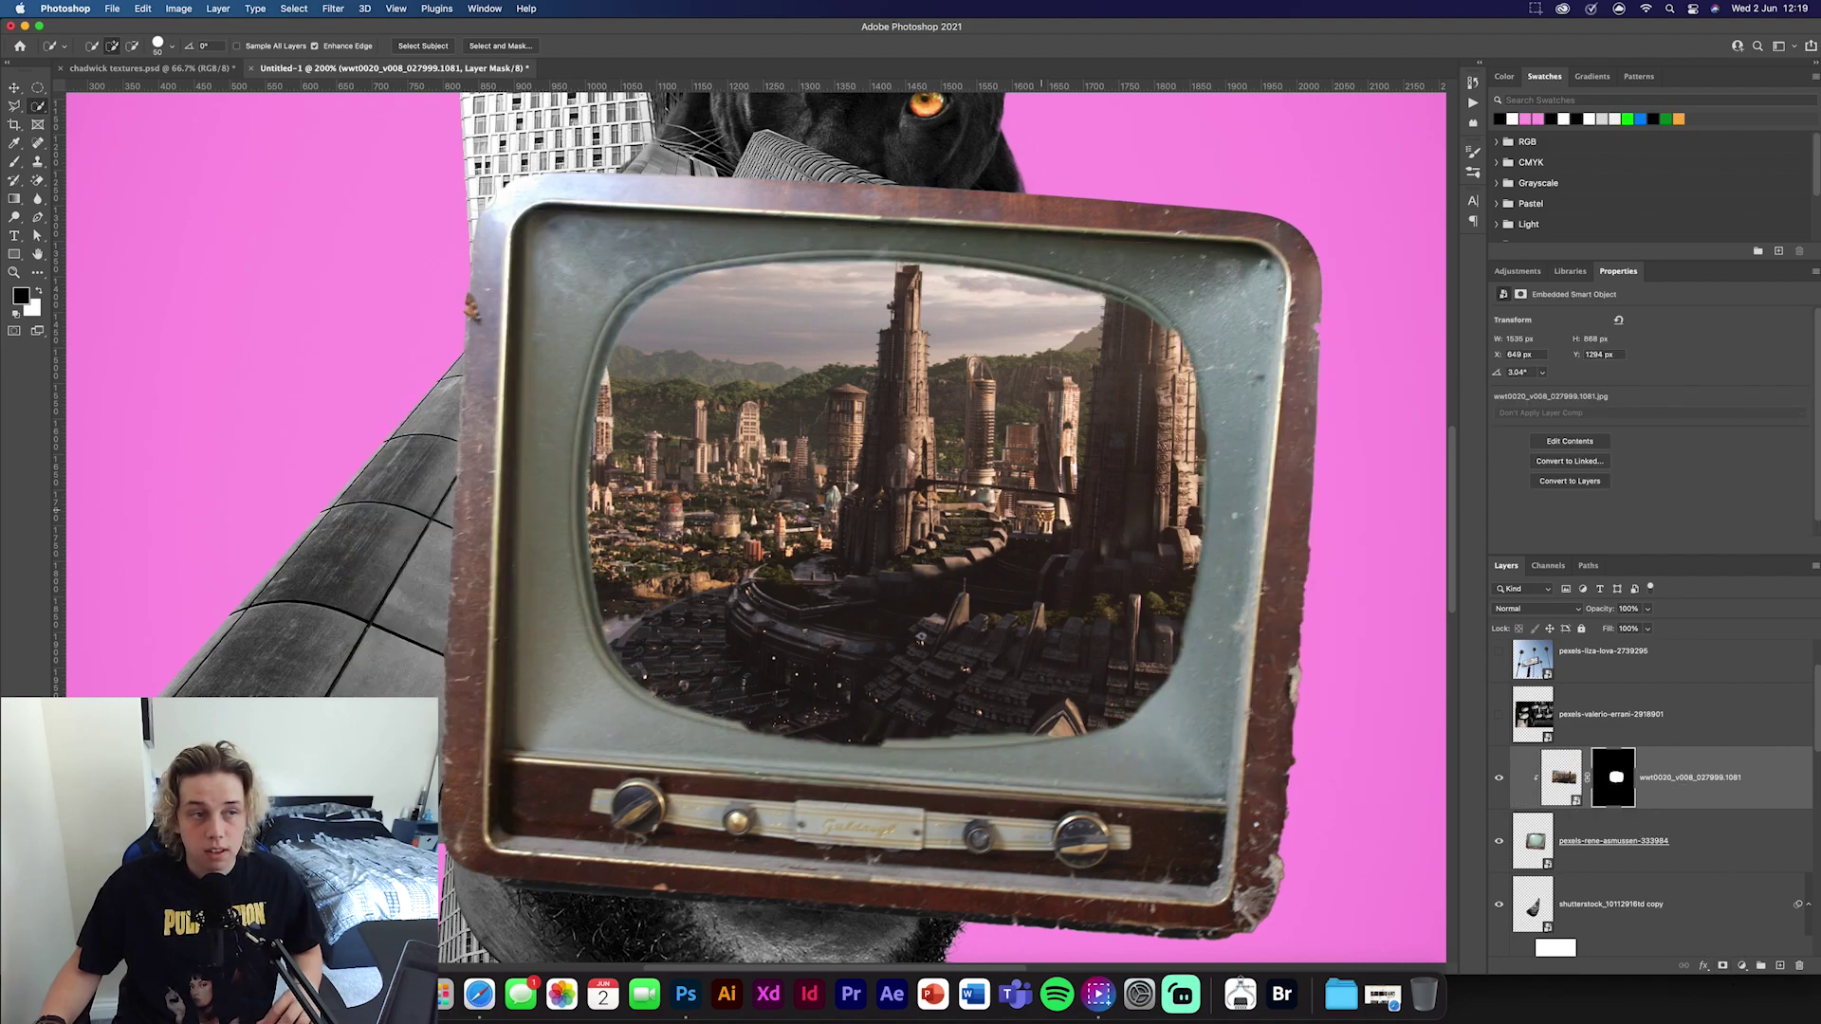
Touch up the city layer mask with black and white brush strokes so the image follows the television screen's edge
left_click(13, 161)
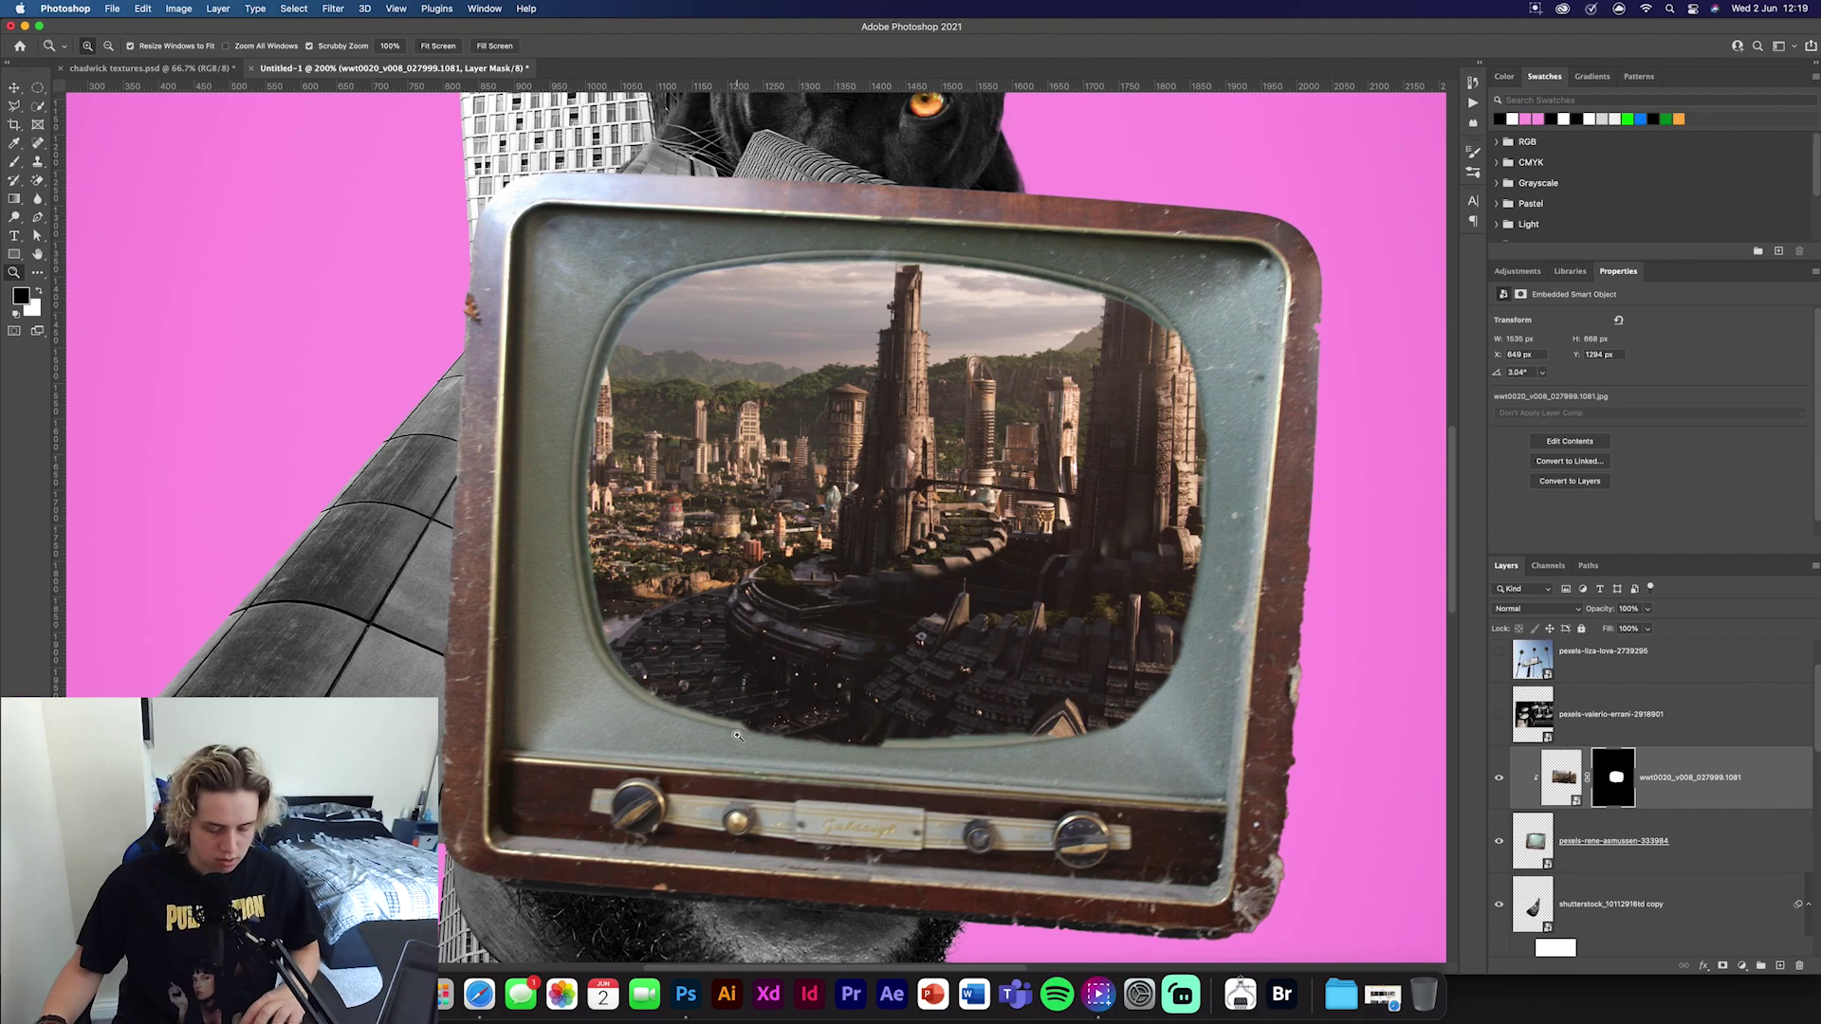
key("x")
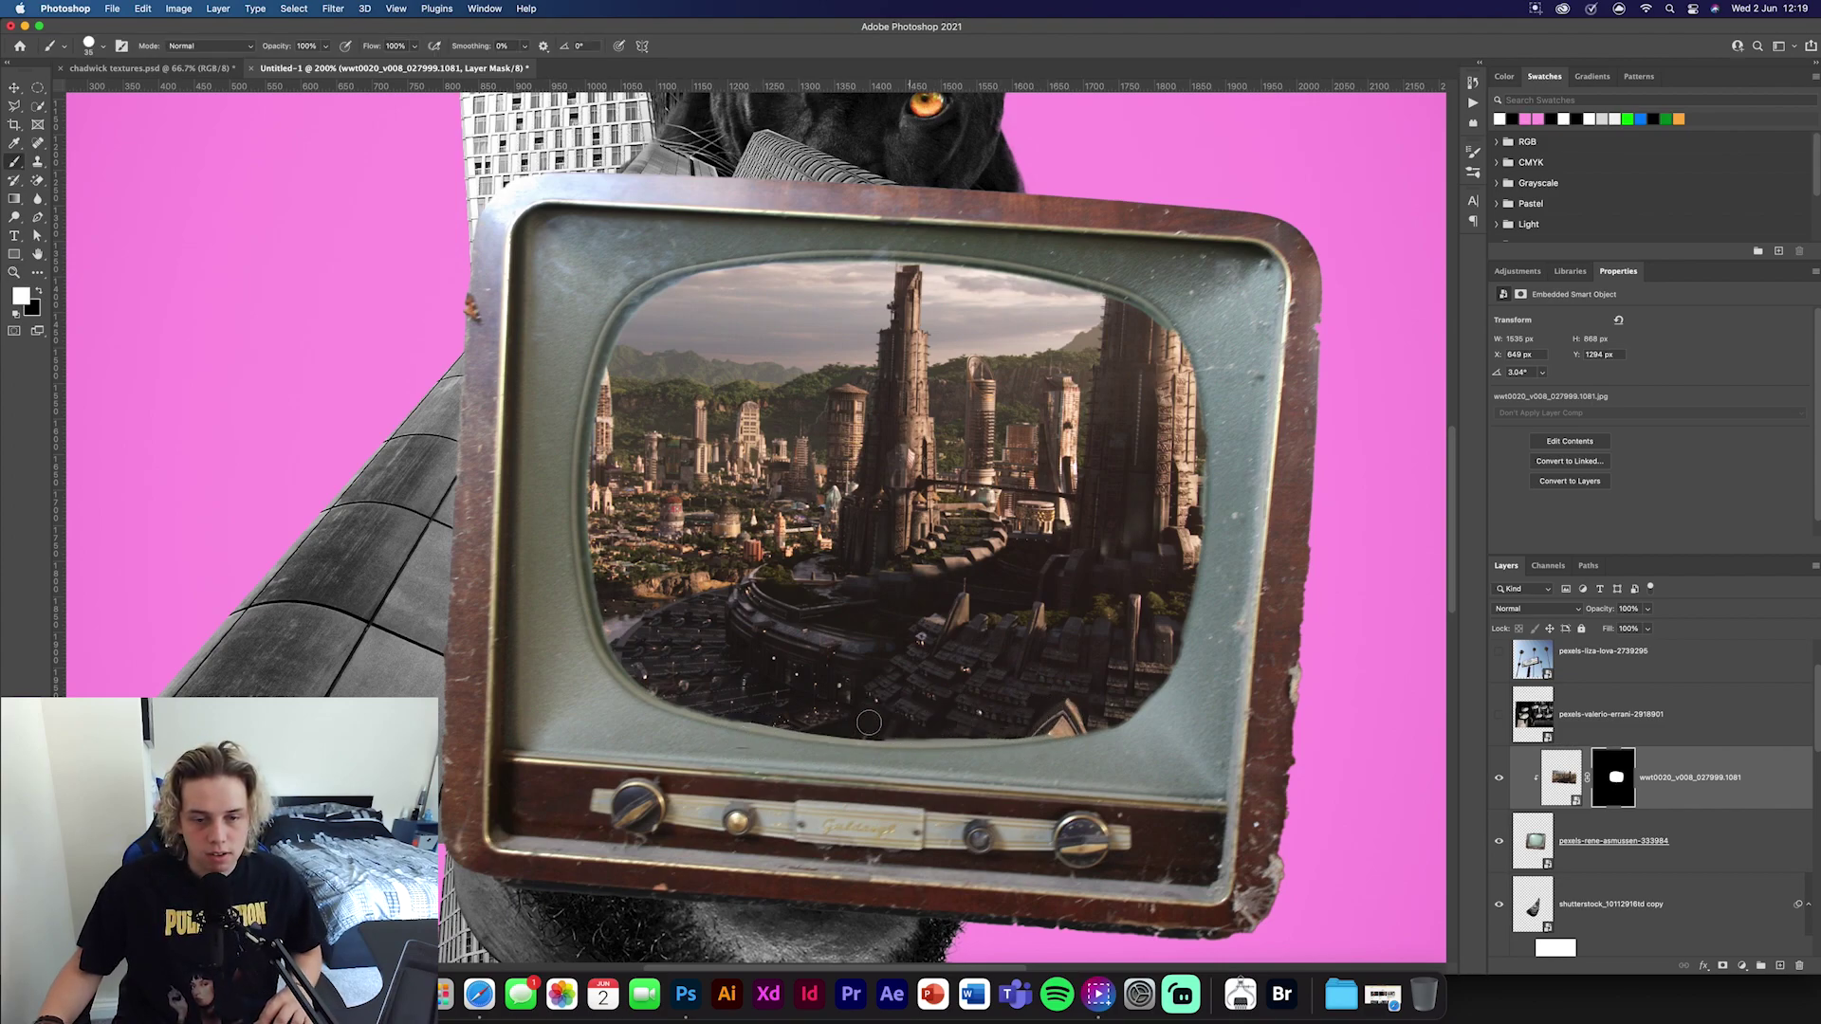
key("x")
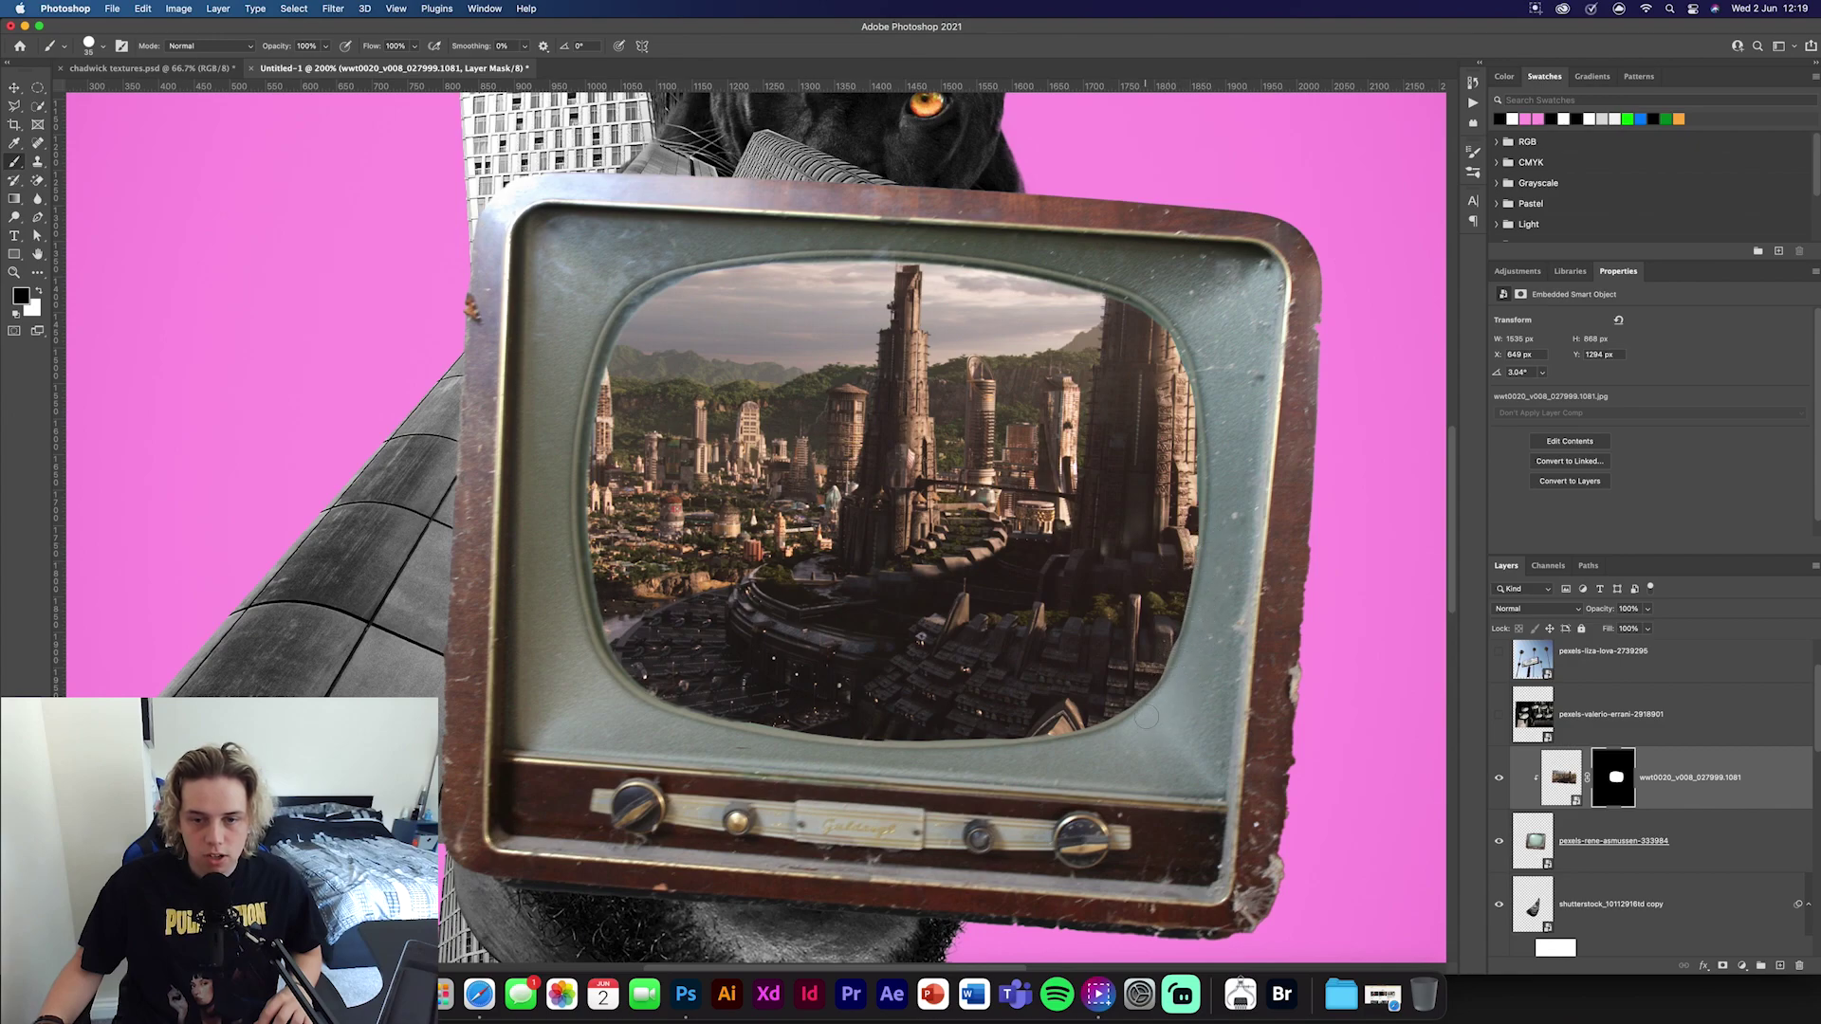
key("x")
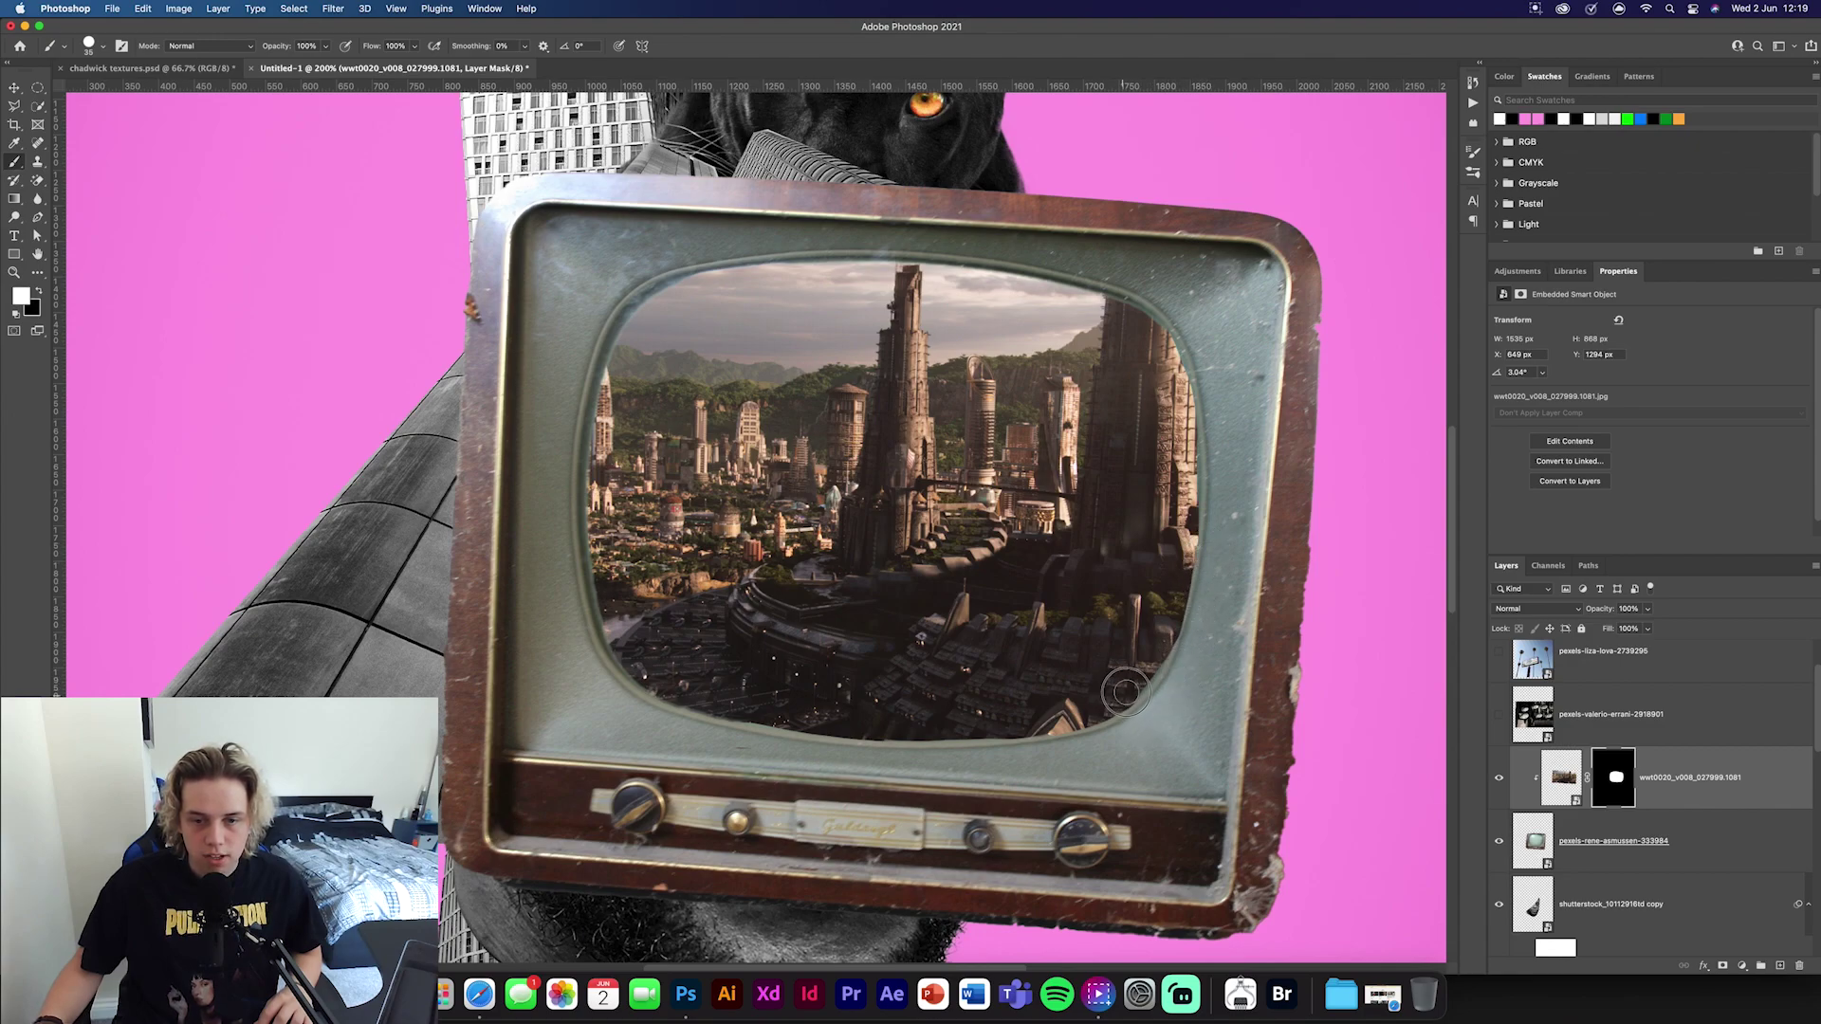
key("x")
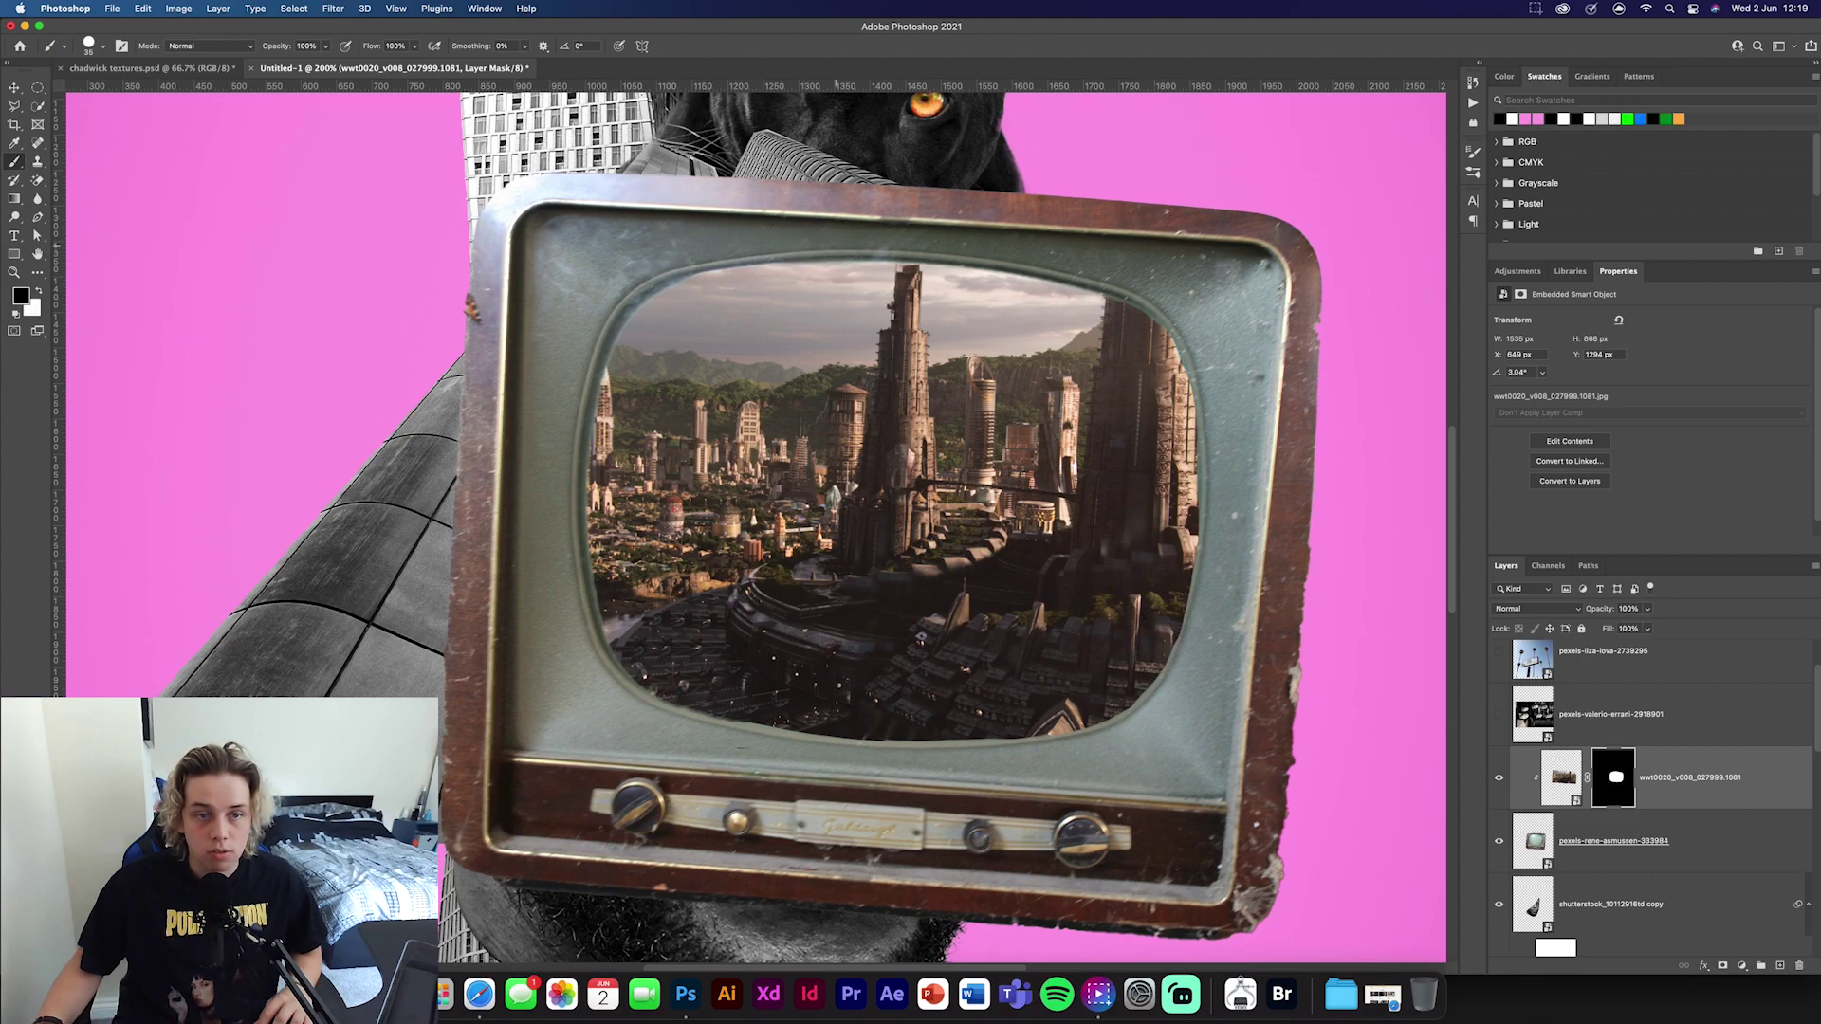
key("x")
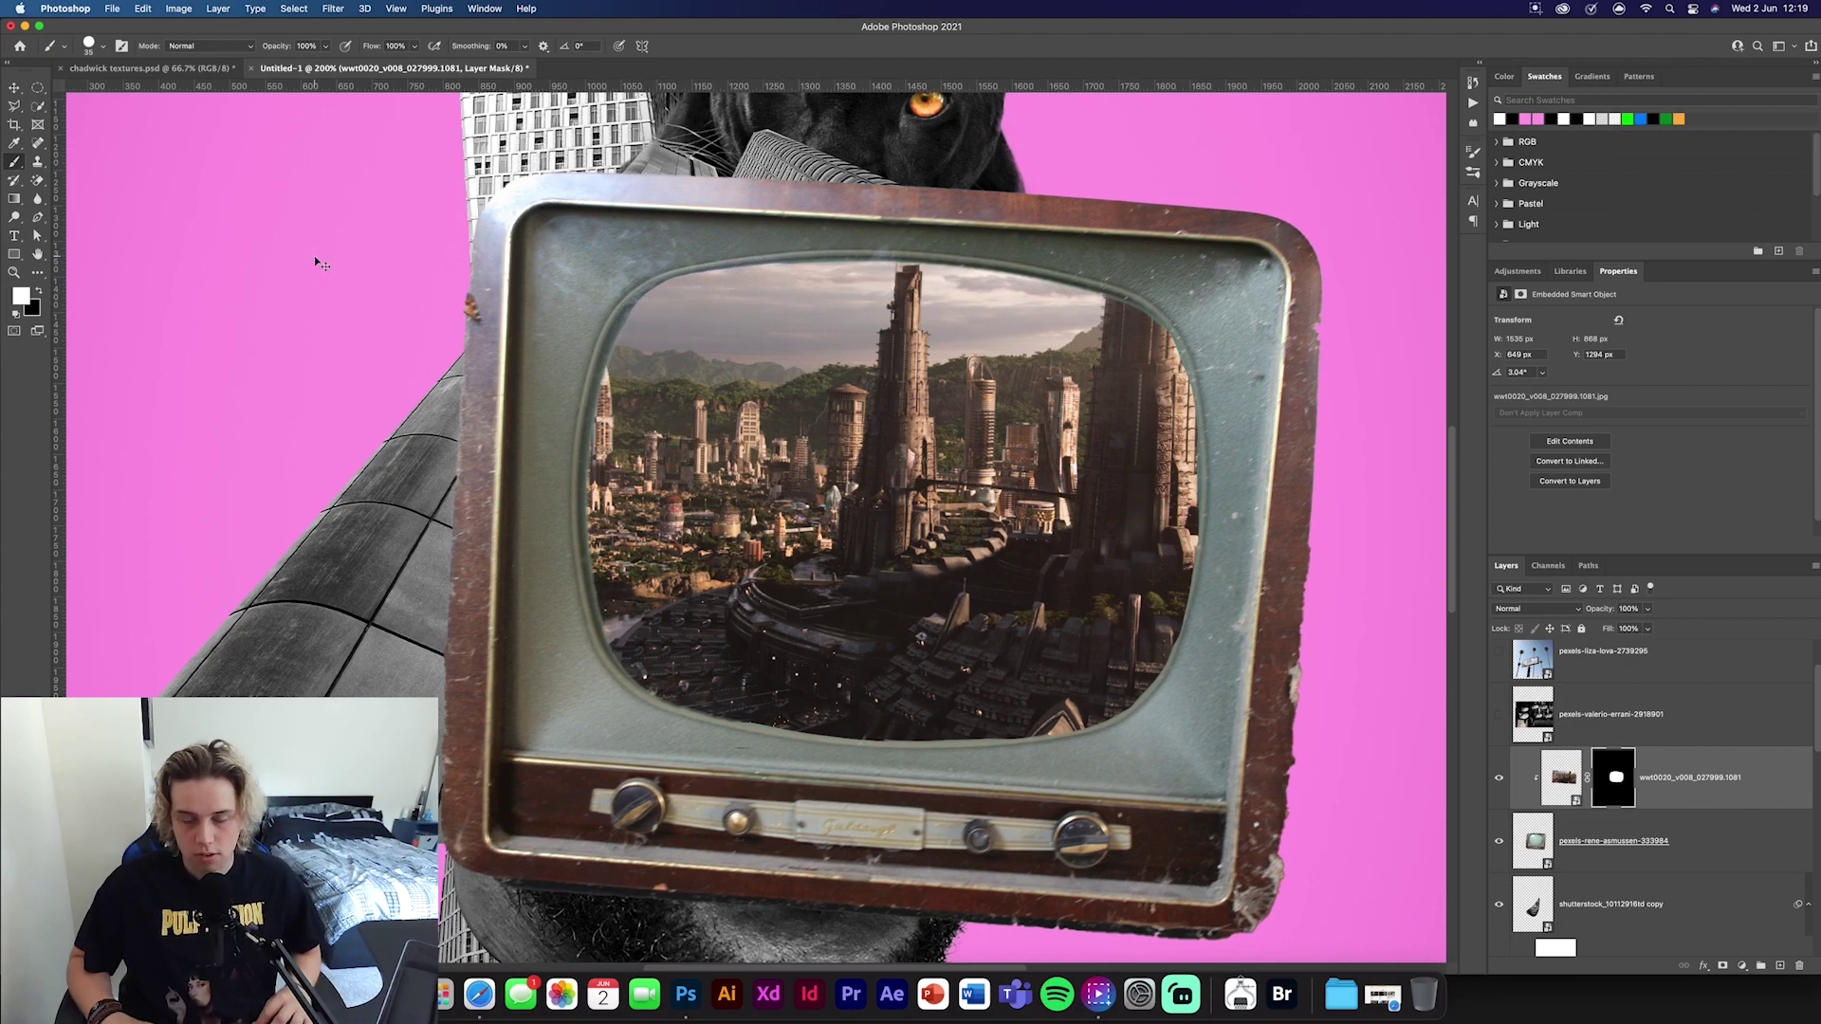
key("super+0")
left_click(15, 91)
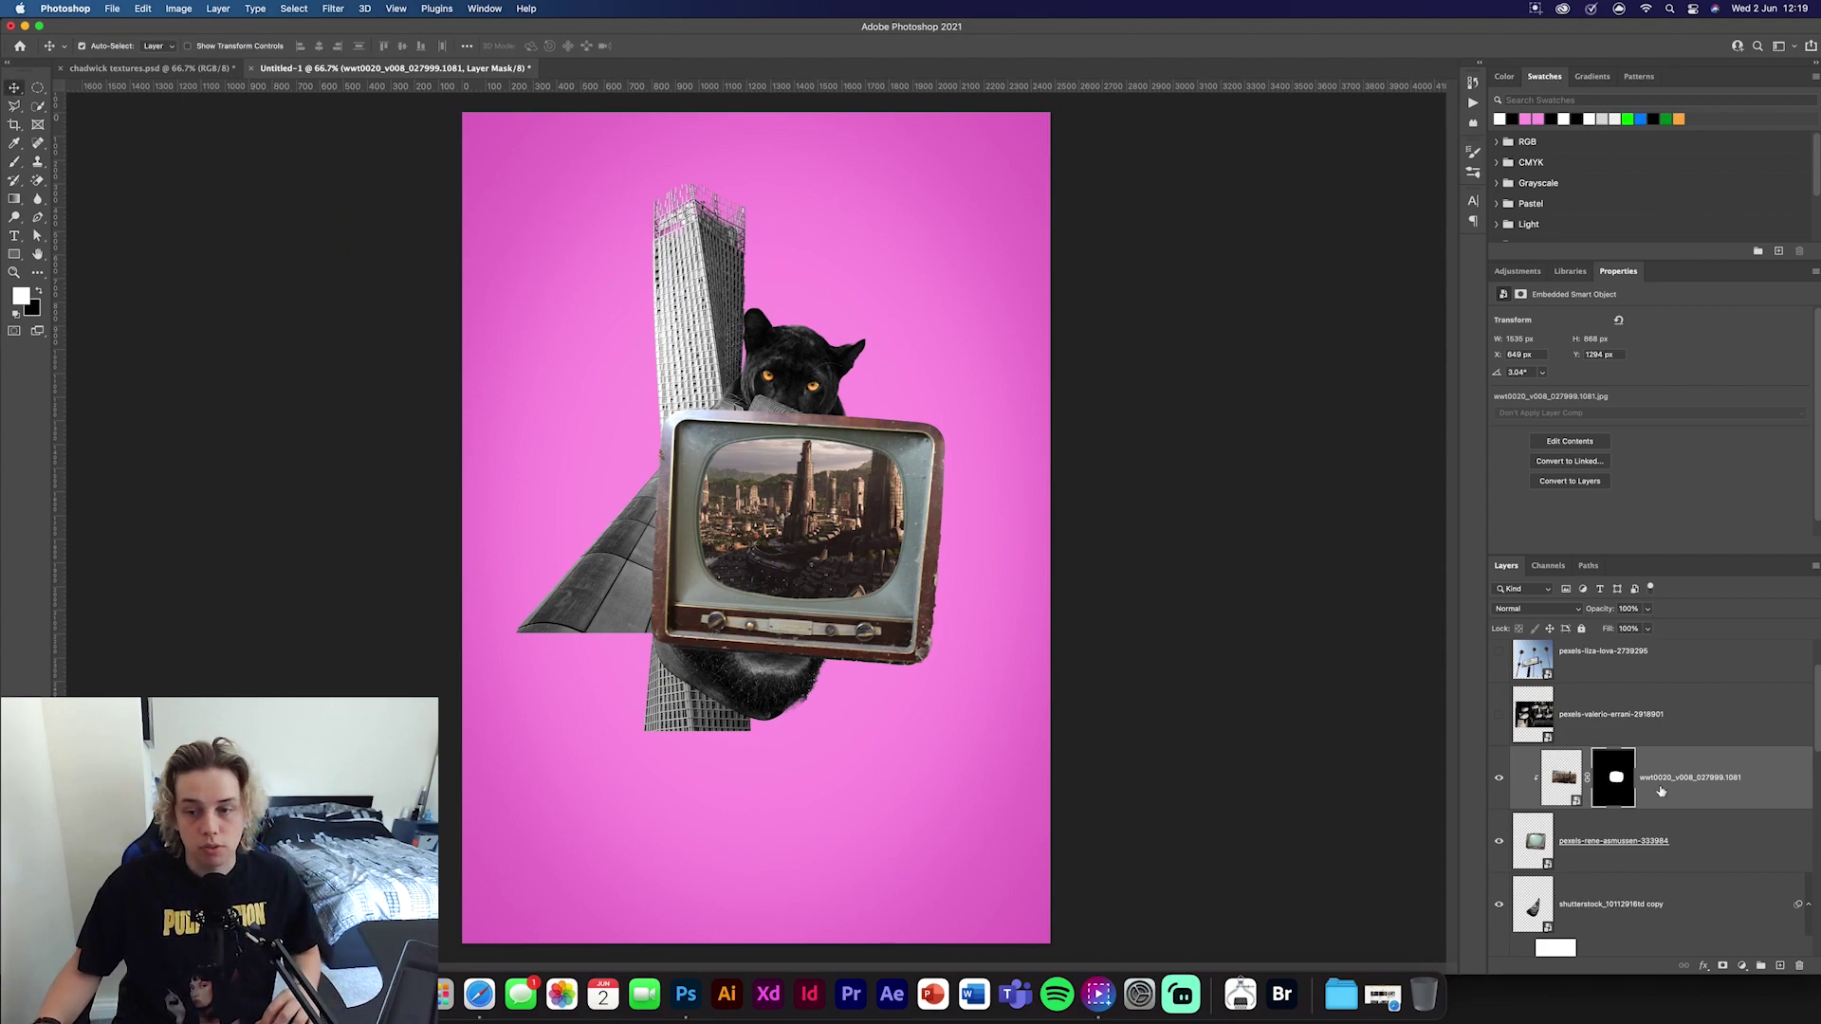
Apply Camera Raw to the city image with Contrast +30, Texture +21, Clarity +41 and Saturation -100, then set its blend mode to Soft Light
left_click(333, 9)
left_click(359, 29)
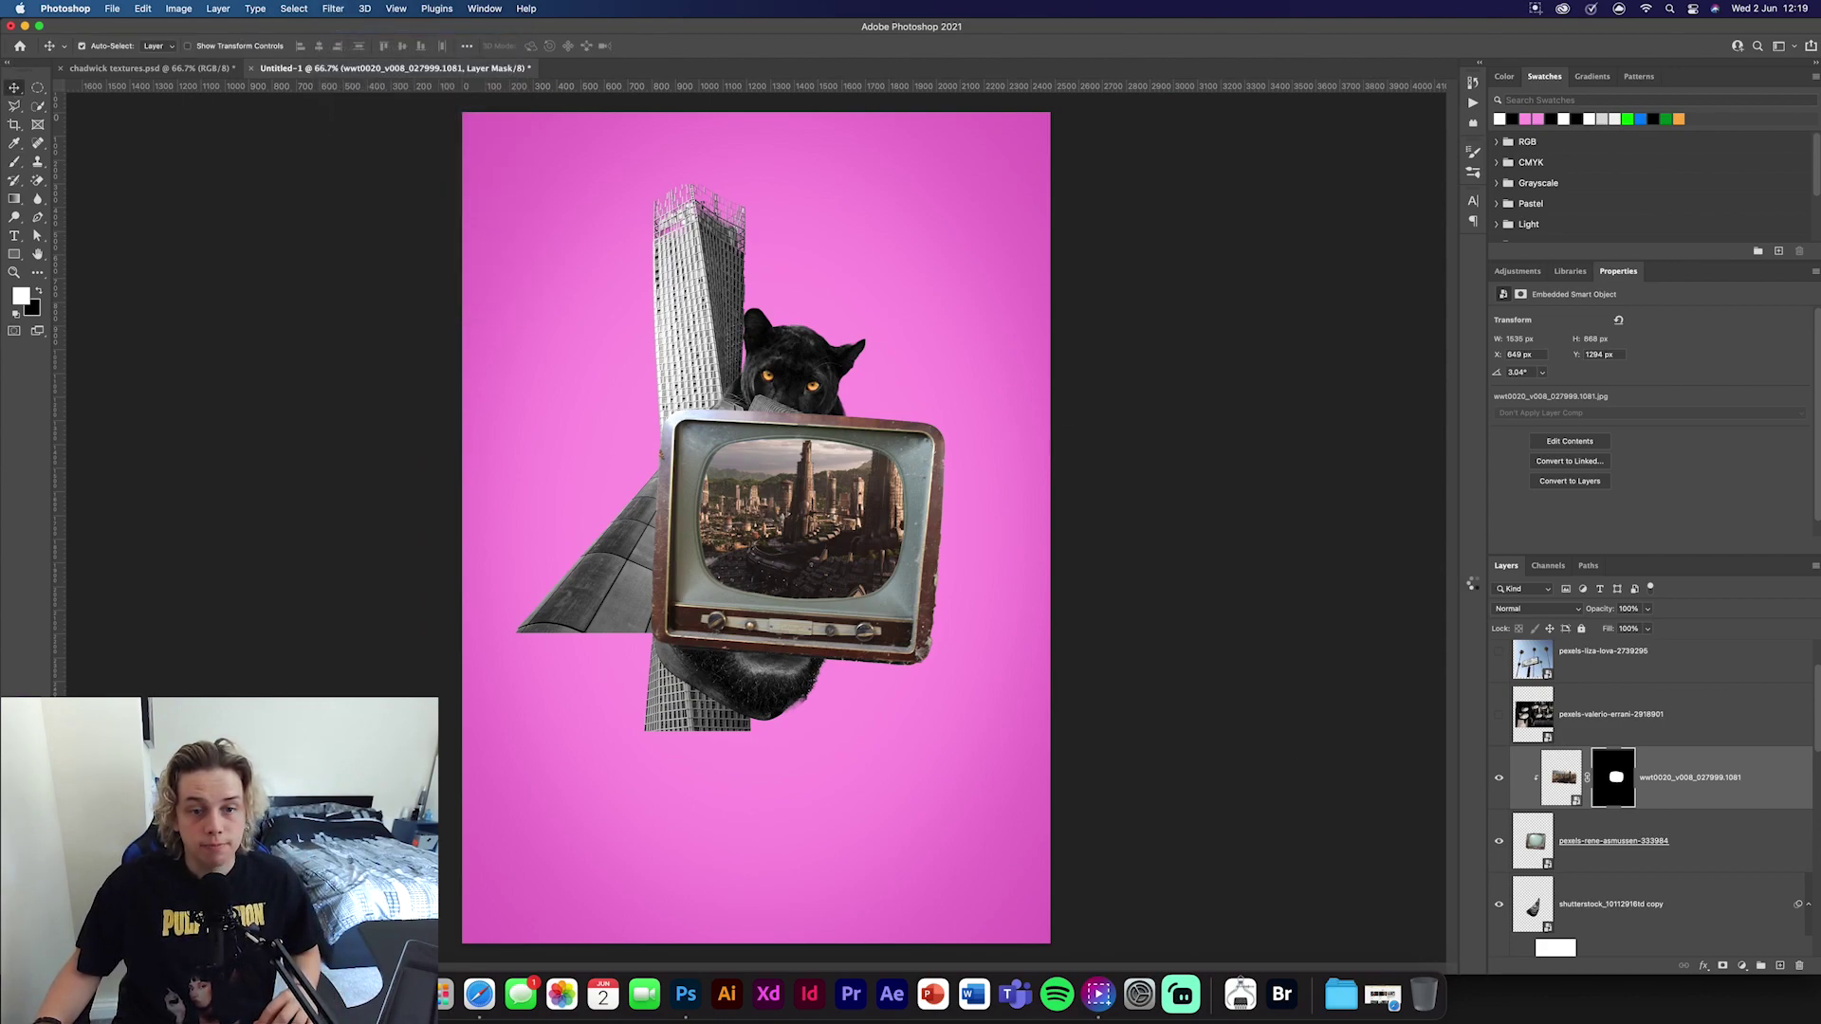
left_click(1551, 787)
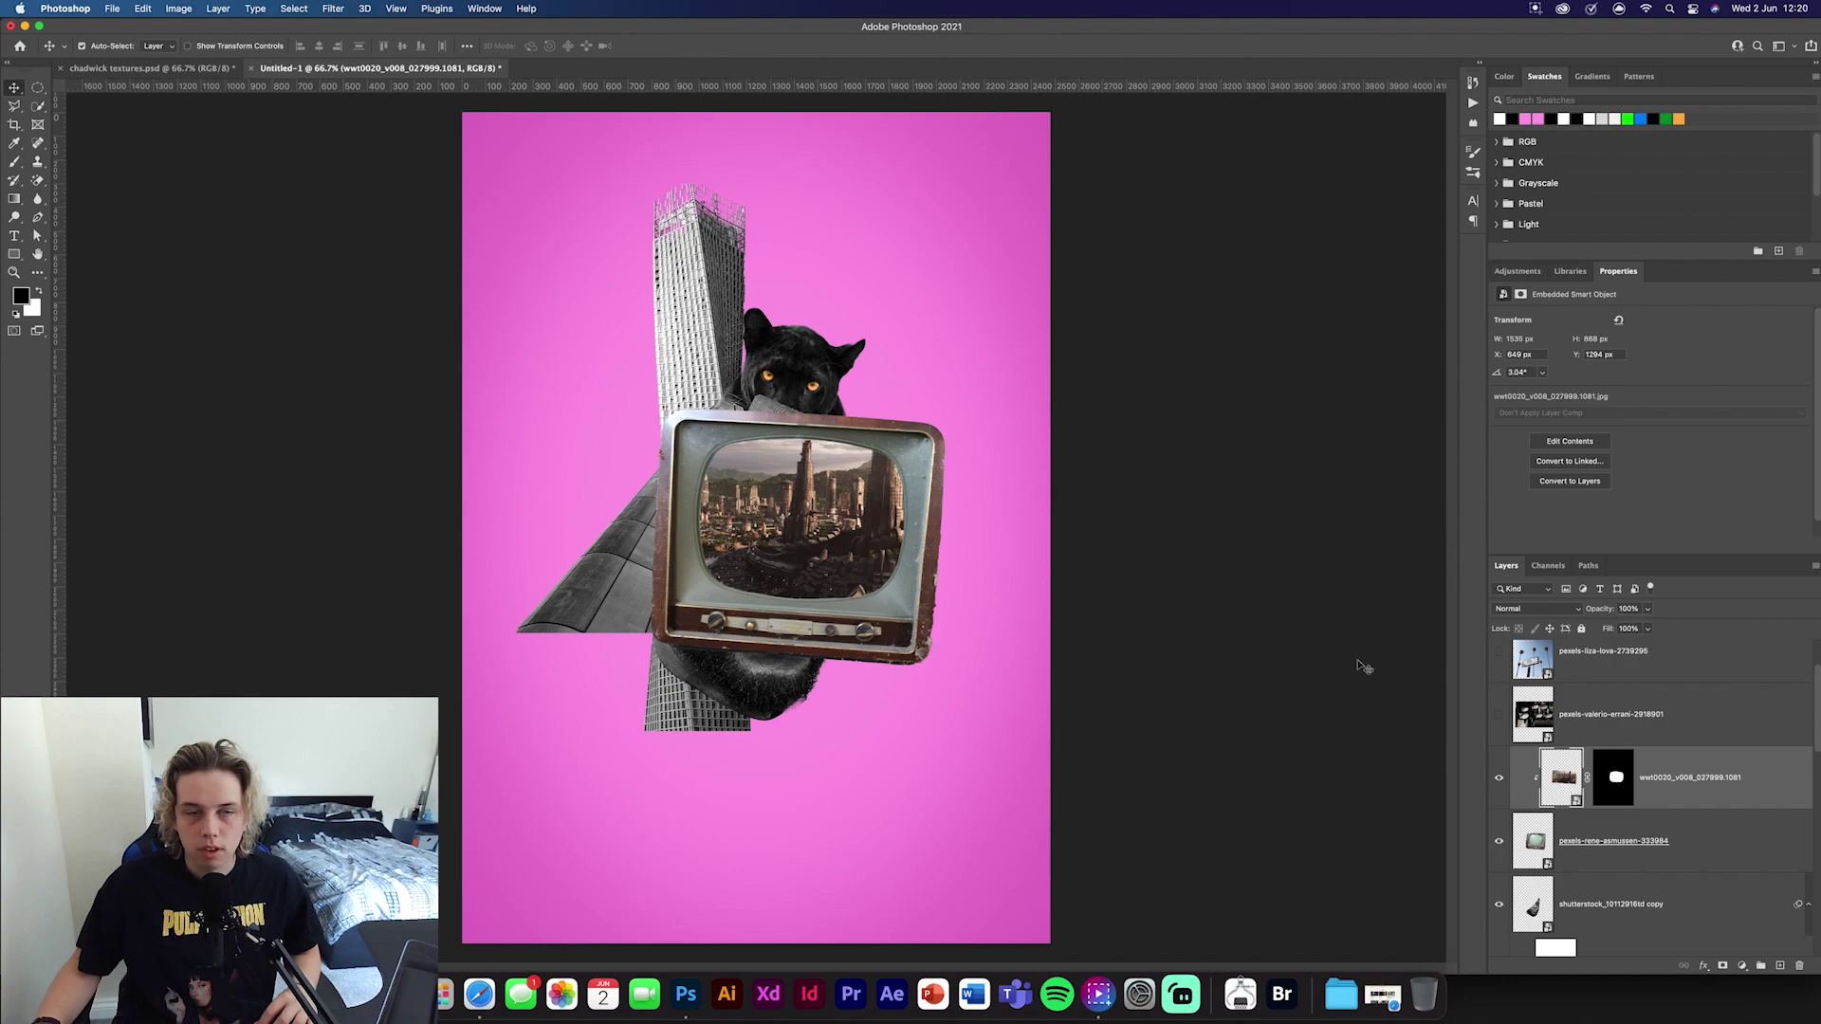
left_click(334, 9)
key("Escape")
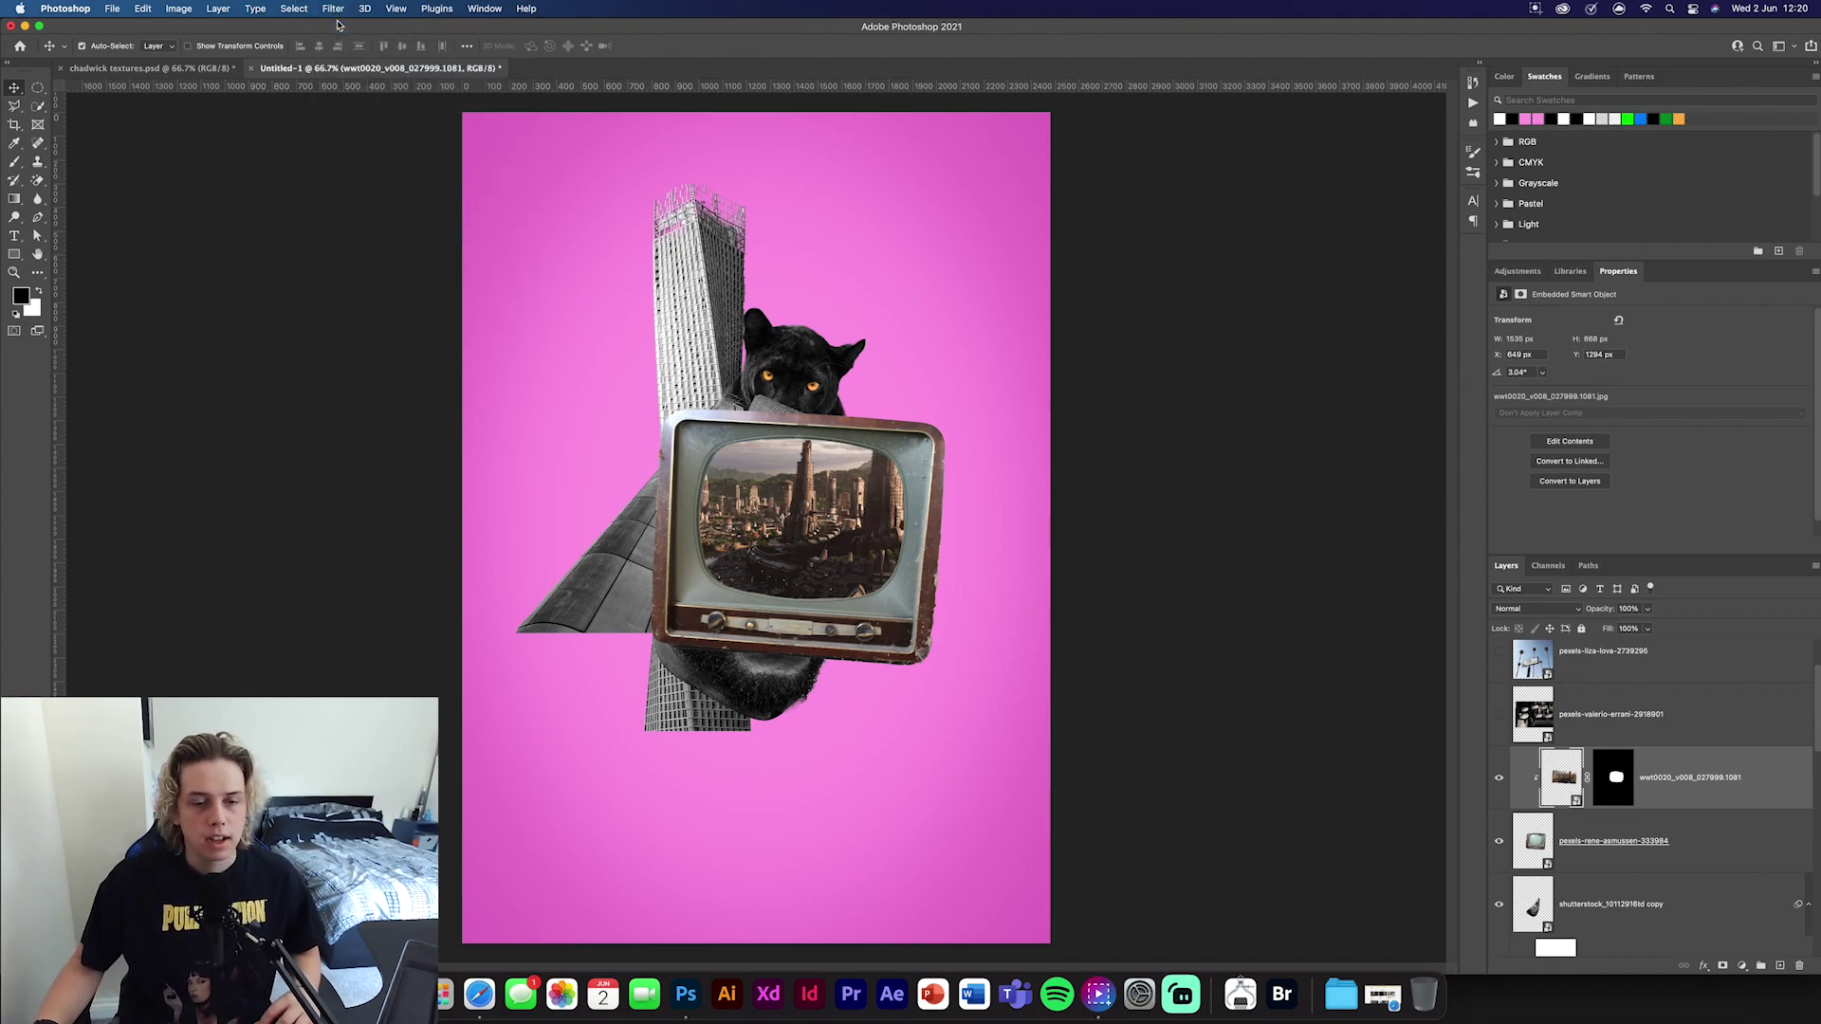
key("super+shift+a")
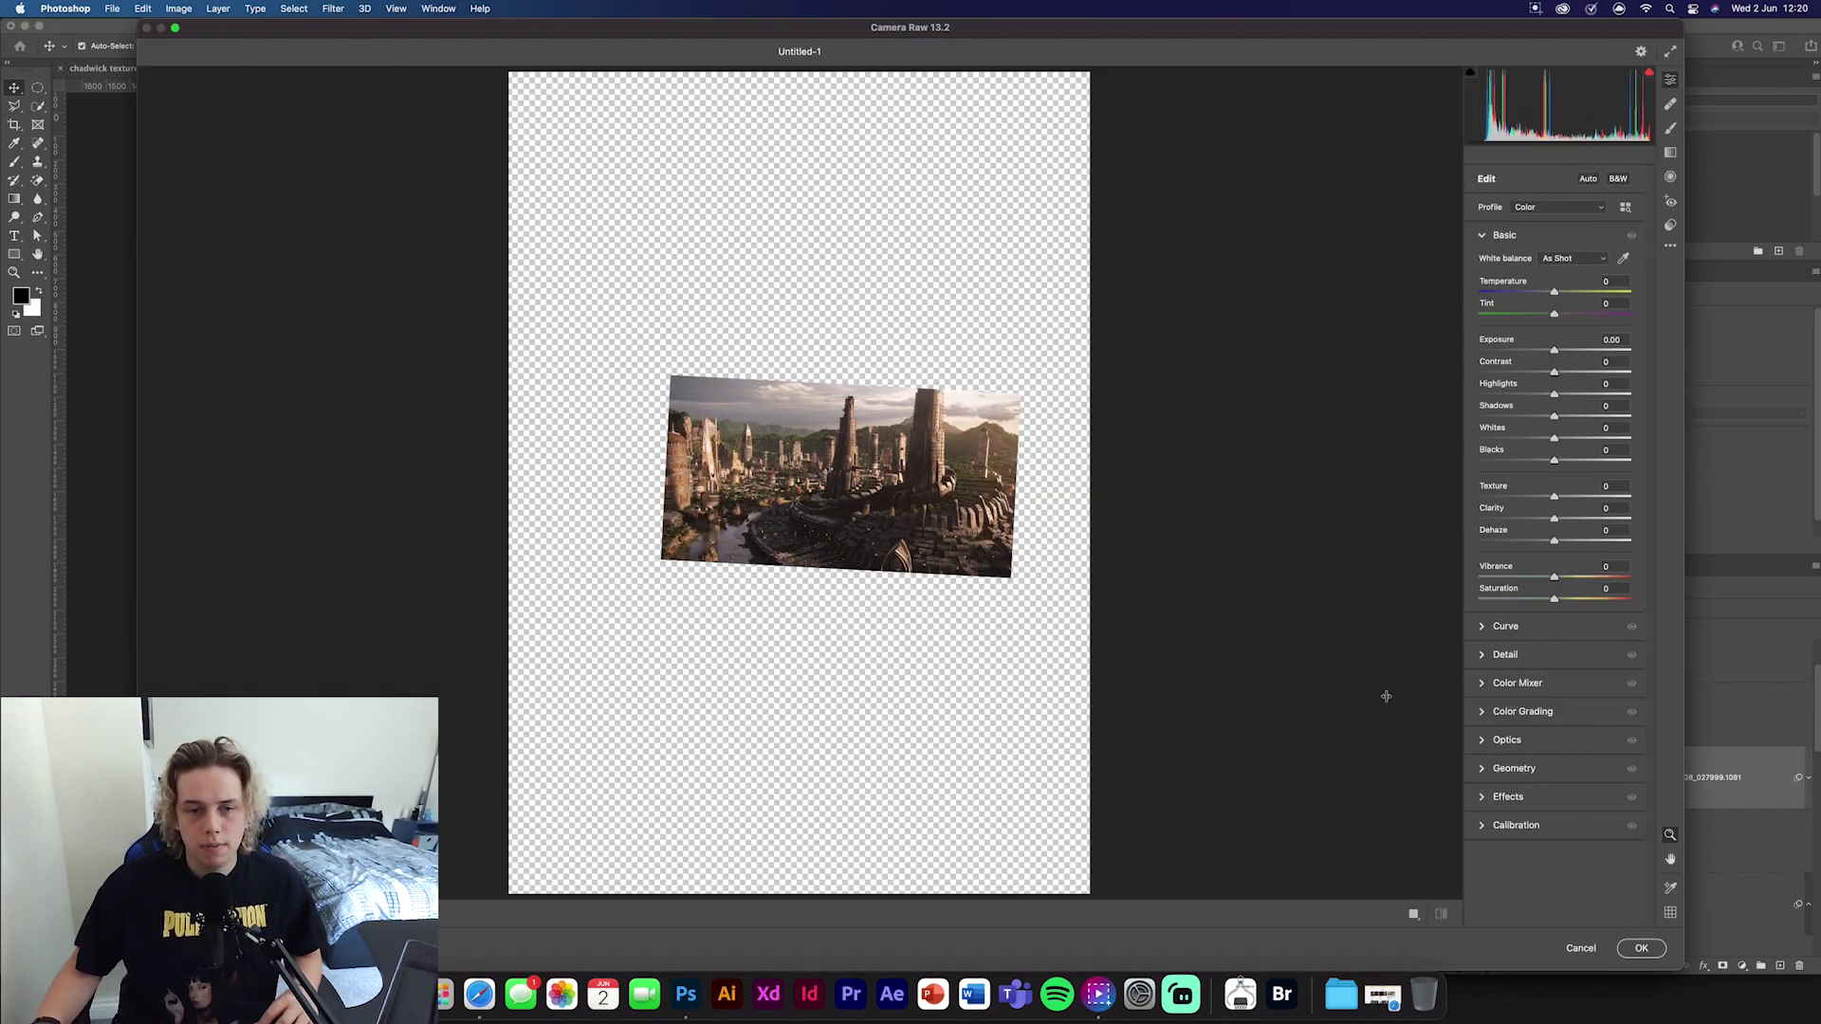
left_click(1670, 246)
left_click(1612, 304)
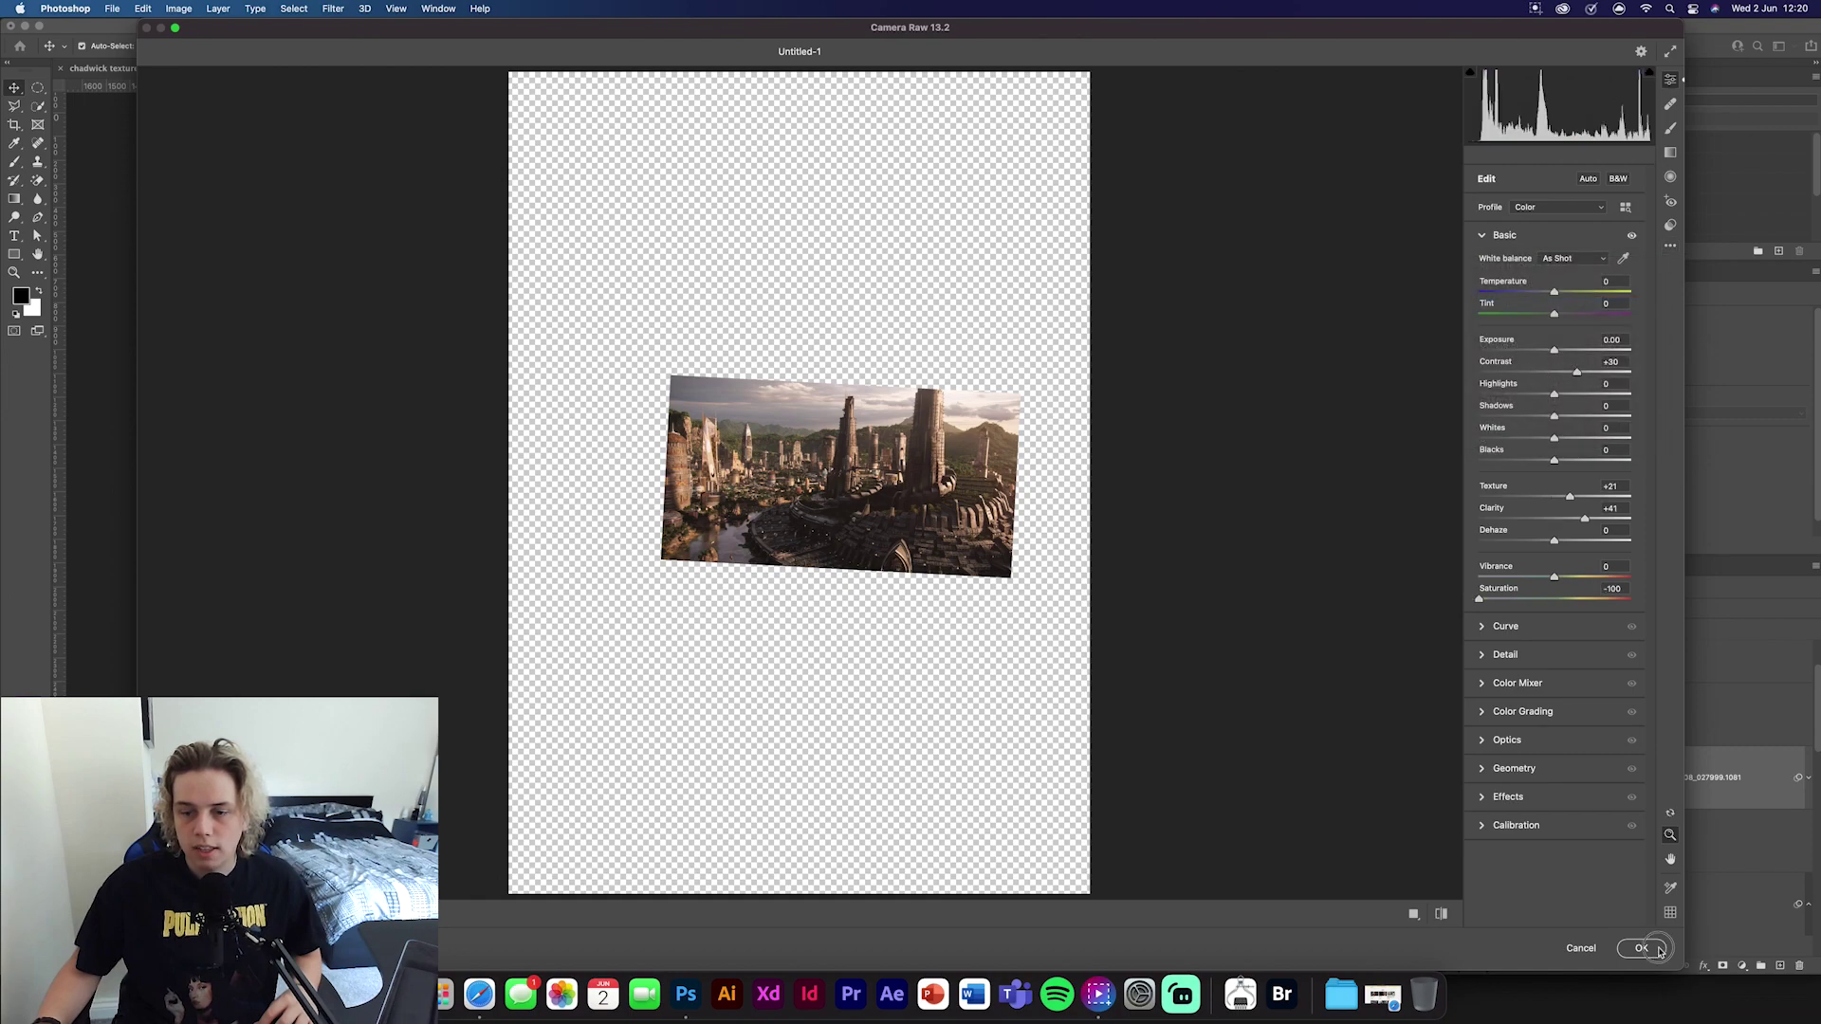
left_click(1641, 948)
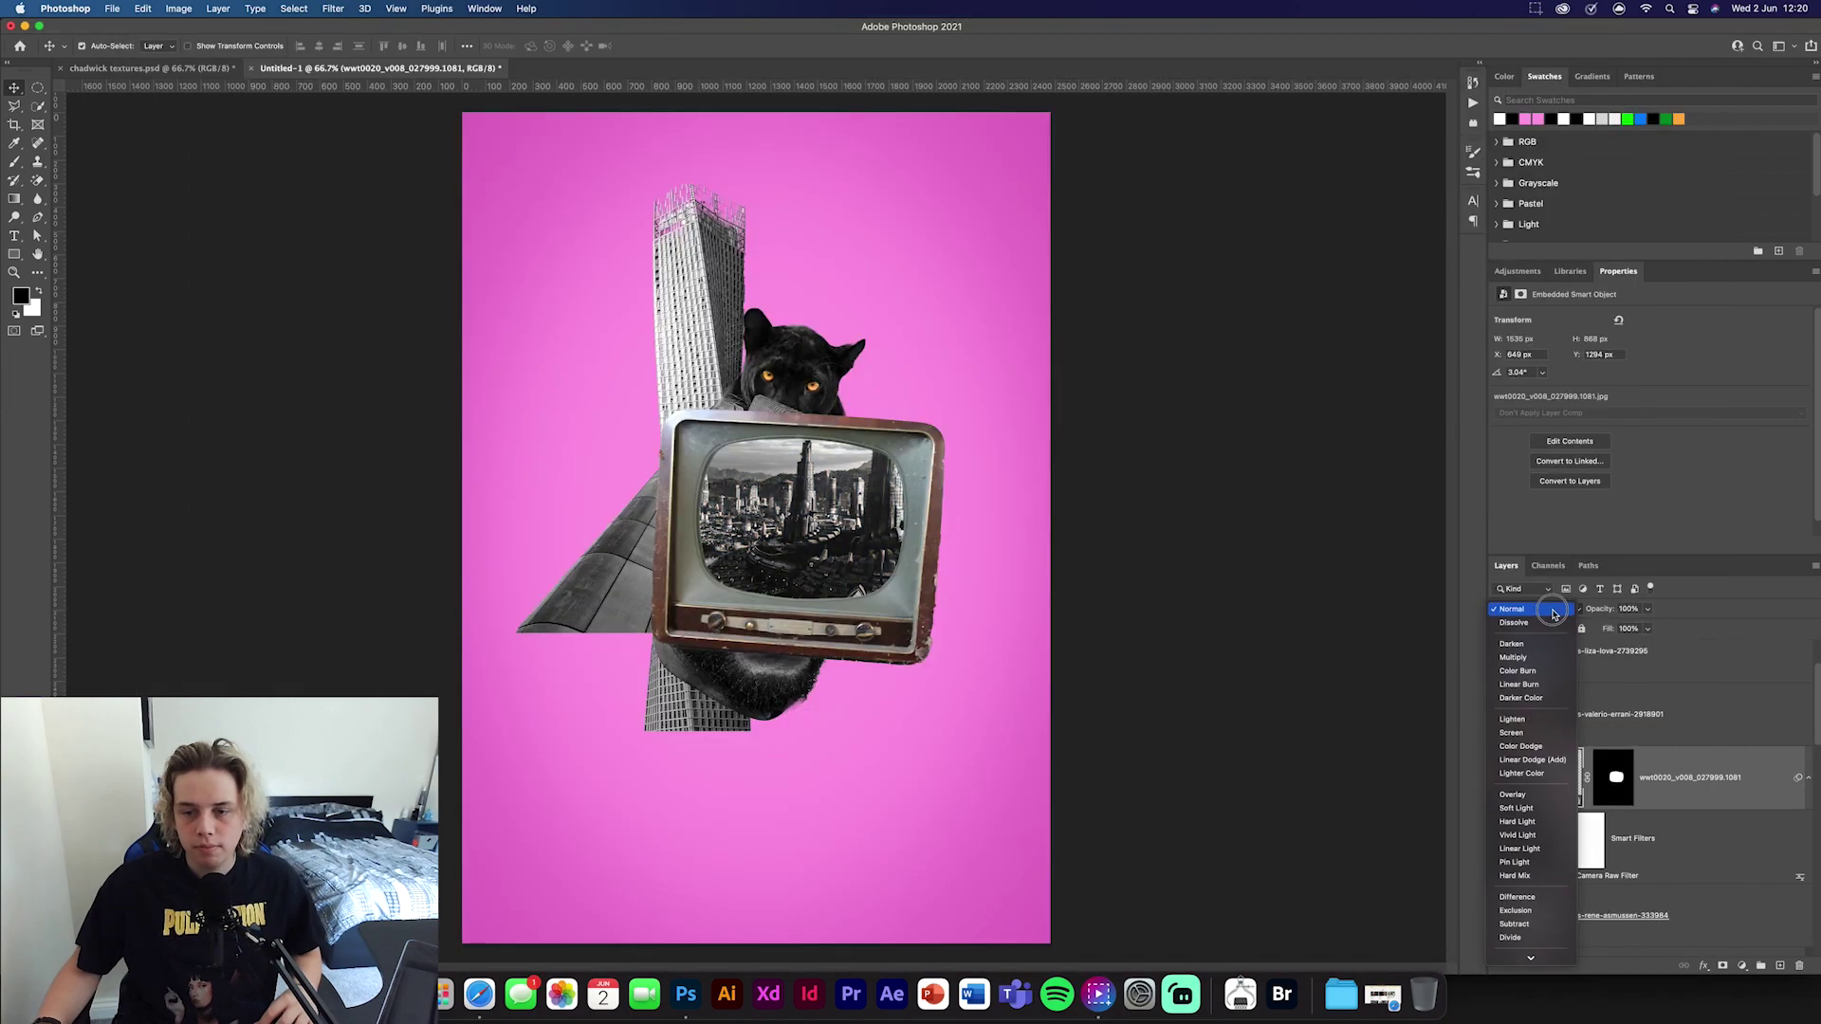
left_click(1533, 809)
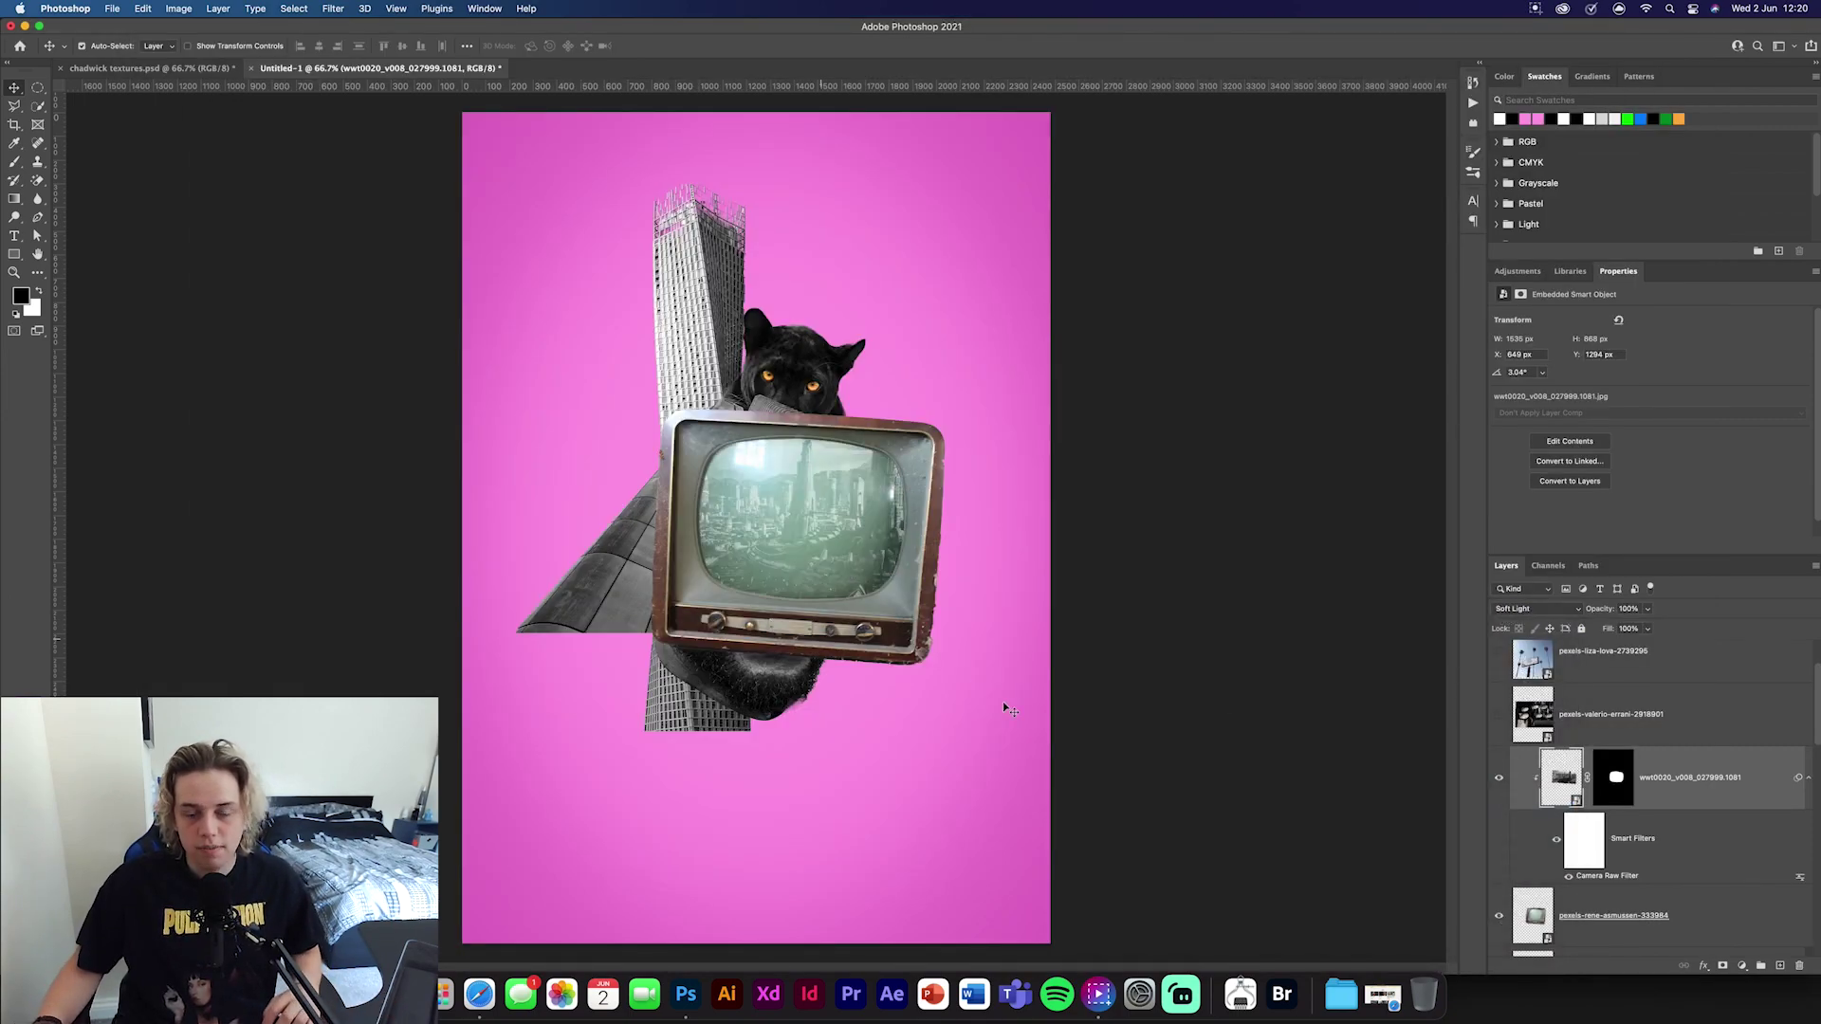
Apply Camera Raw to the television layer with Contrast +30, Texture +21, Clarity +41 and Saturation -100
scroll(1602, 858, "down", 2)
left_click(1697, 856)
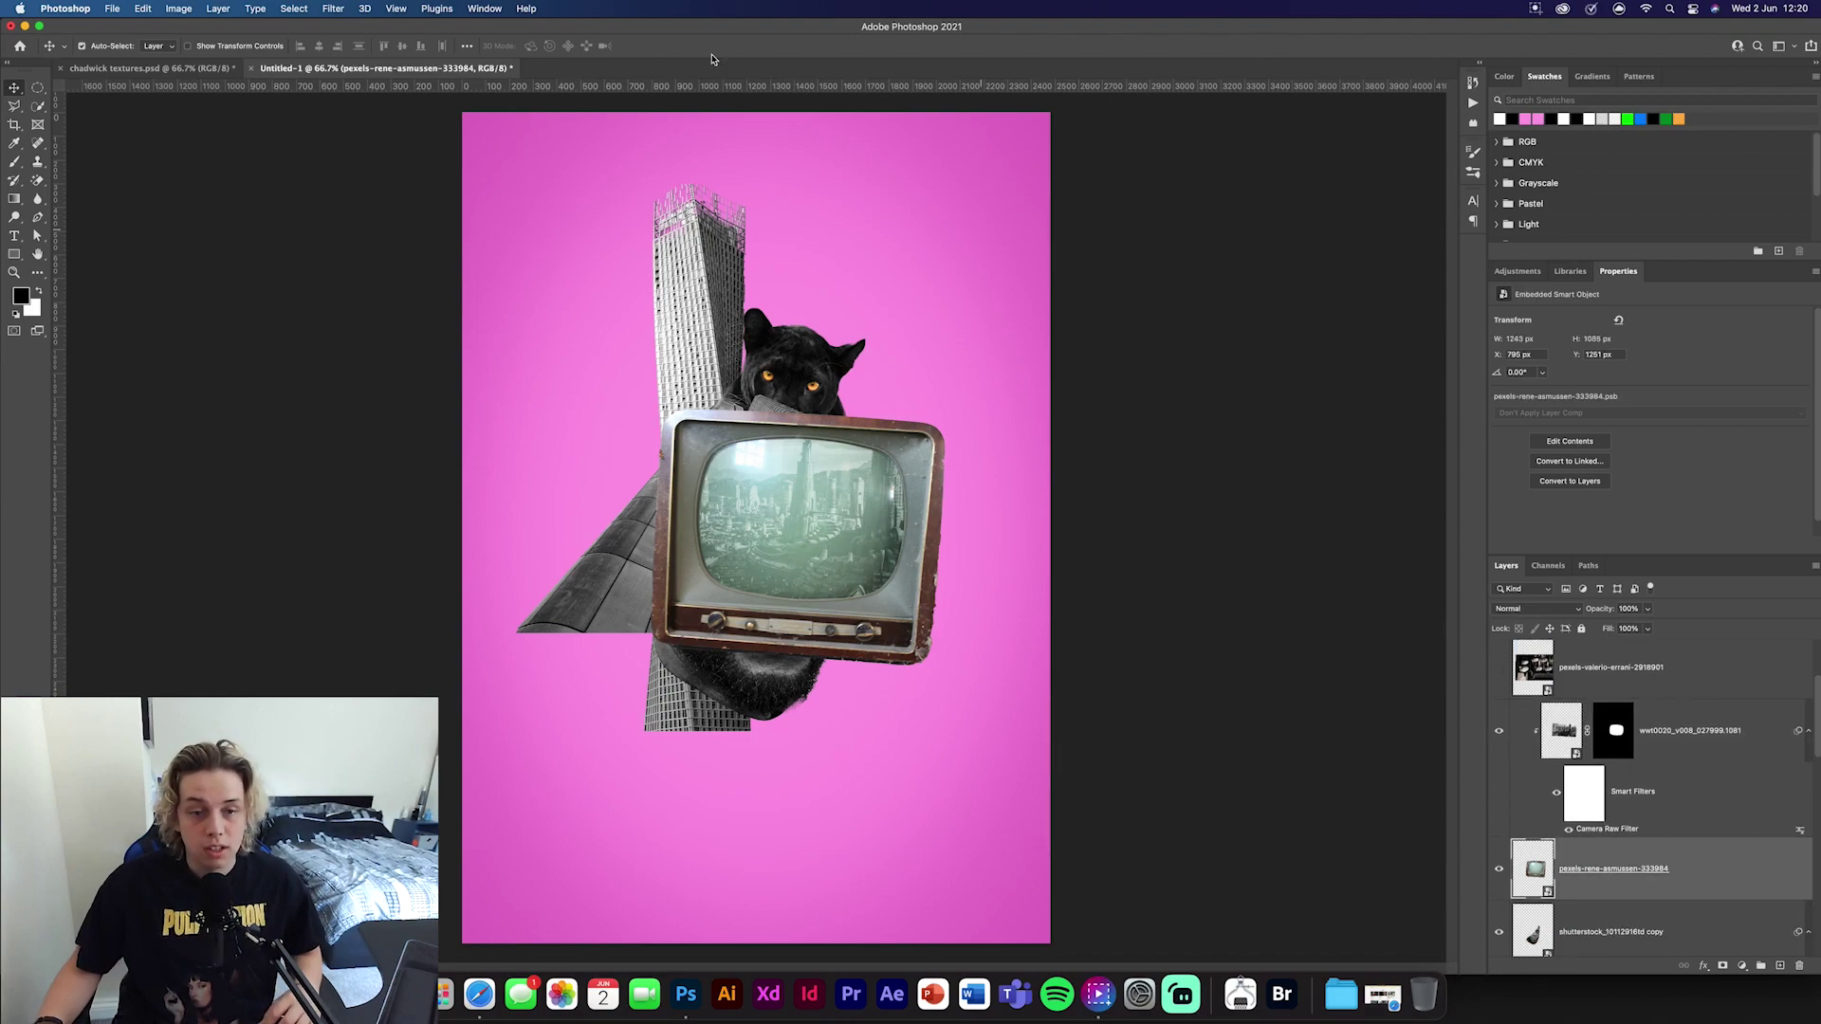
left_click(342, 10)
left_click(346, 26)
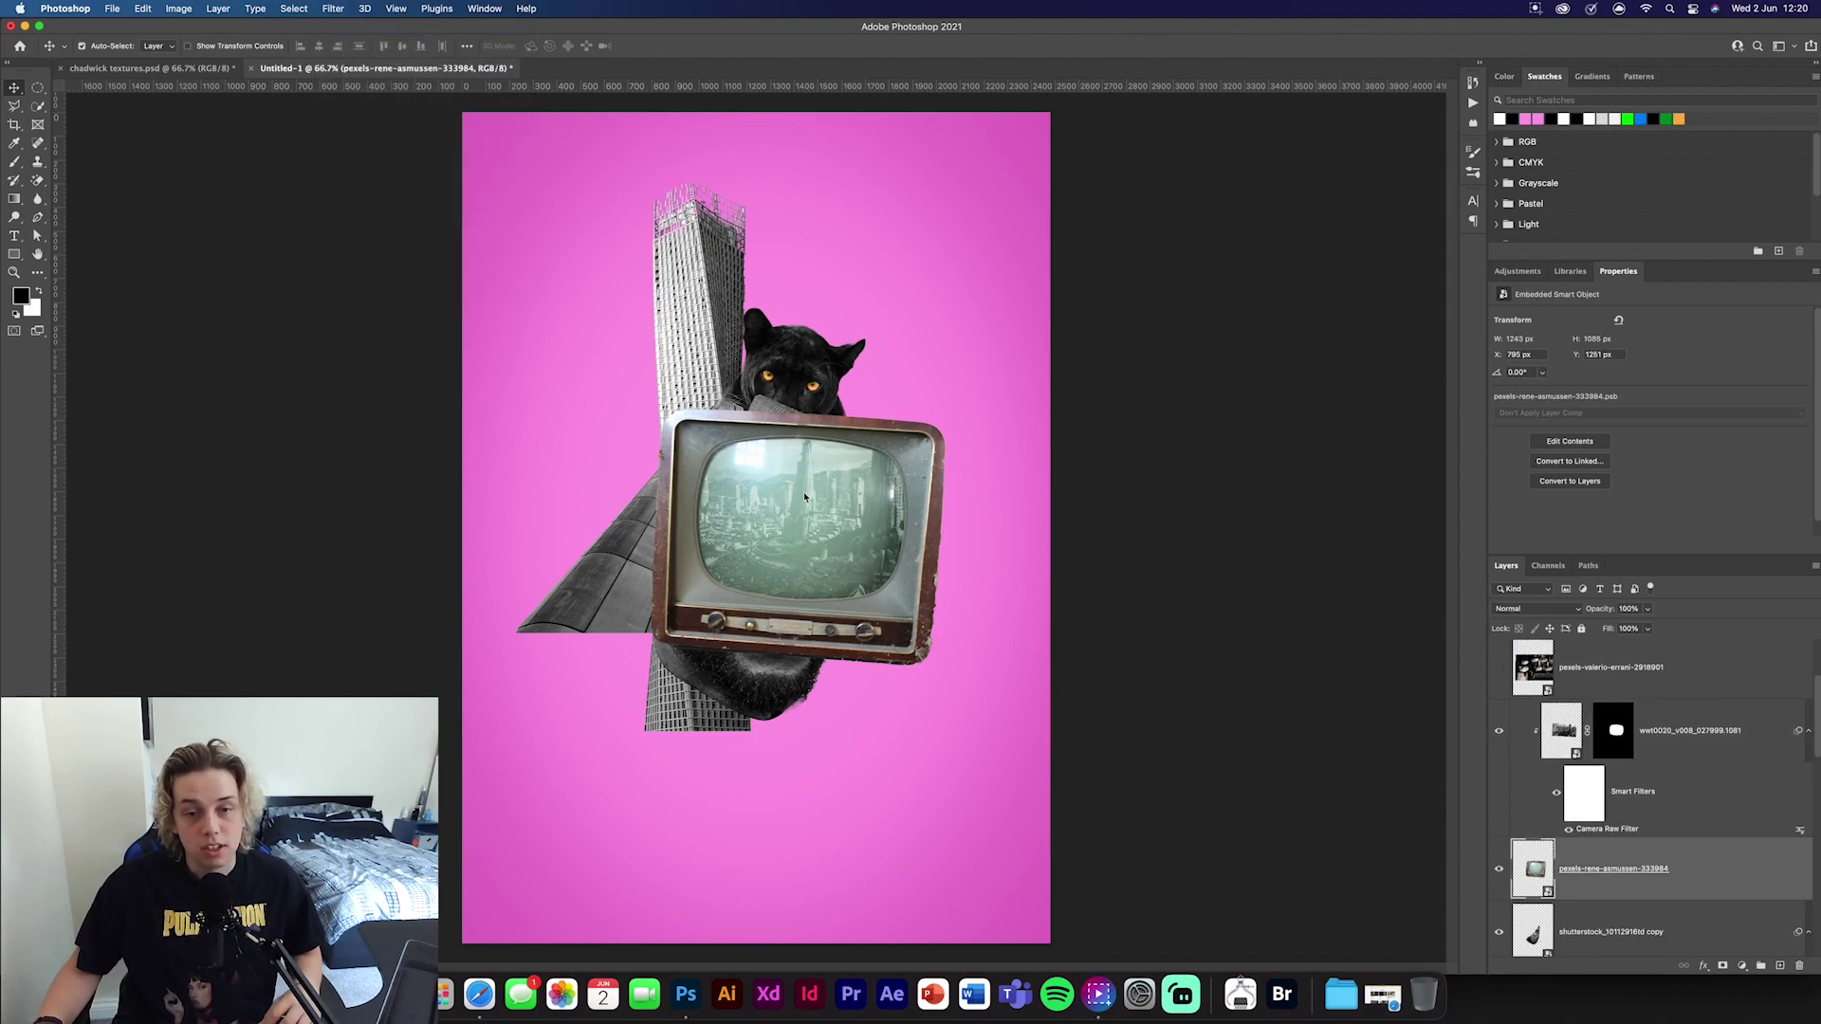
key("super+shift+a")
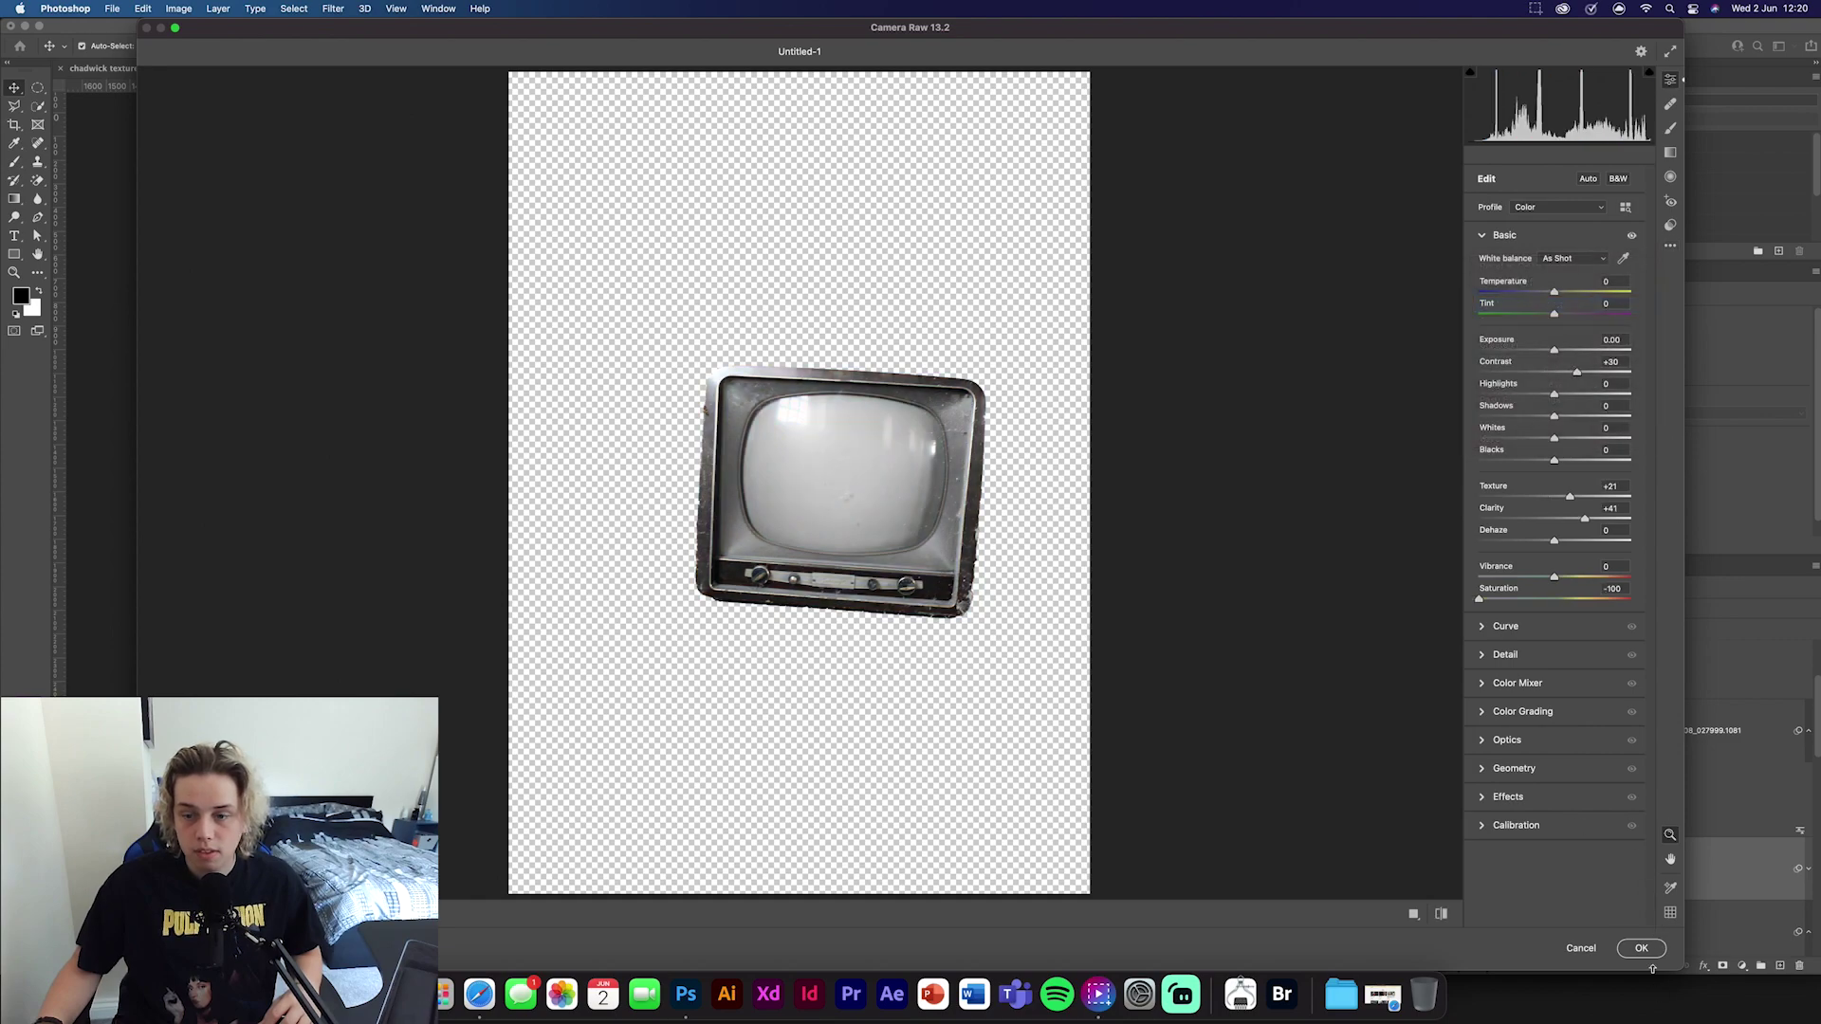
left_click(1651, 959)
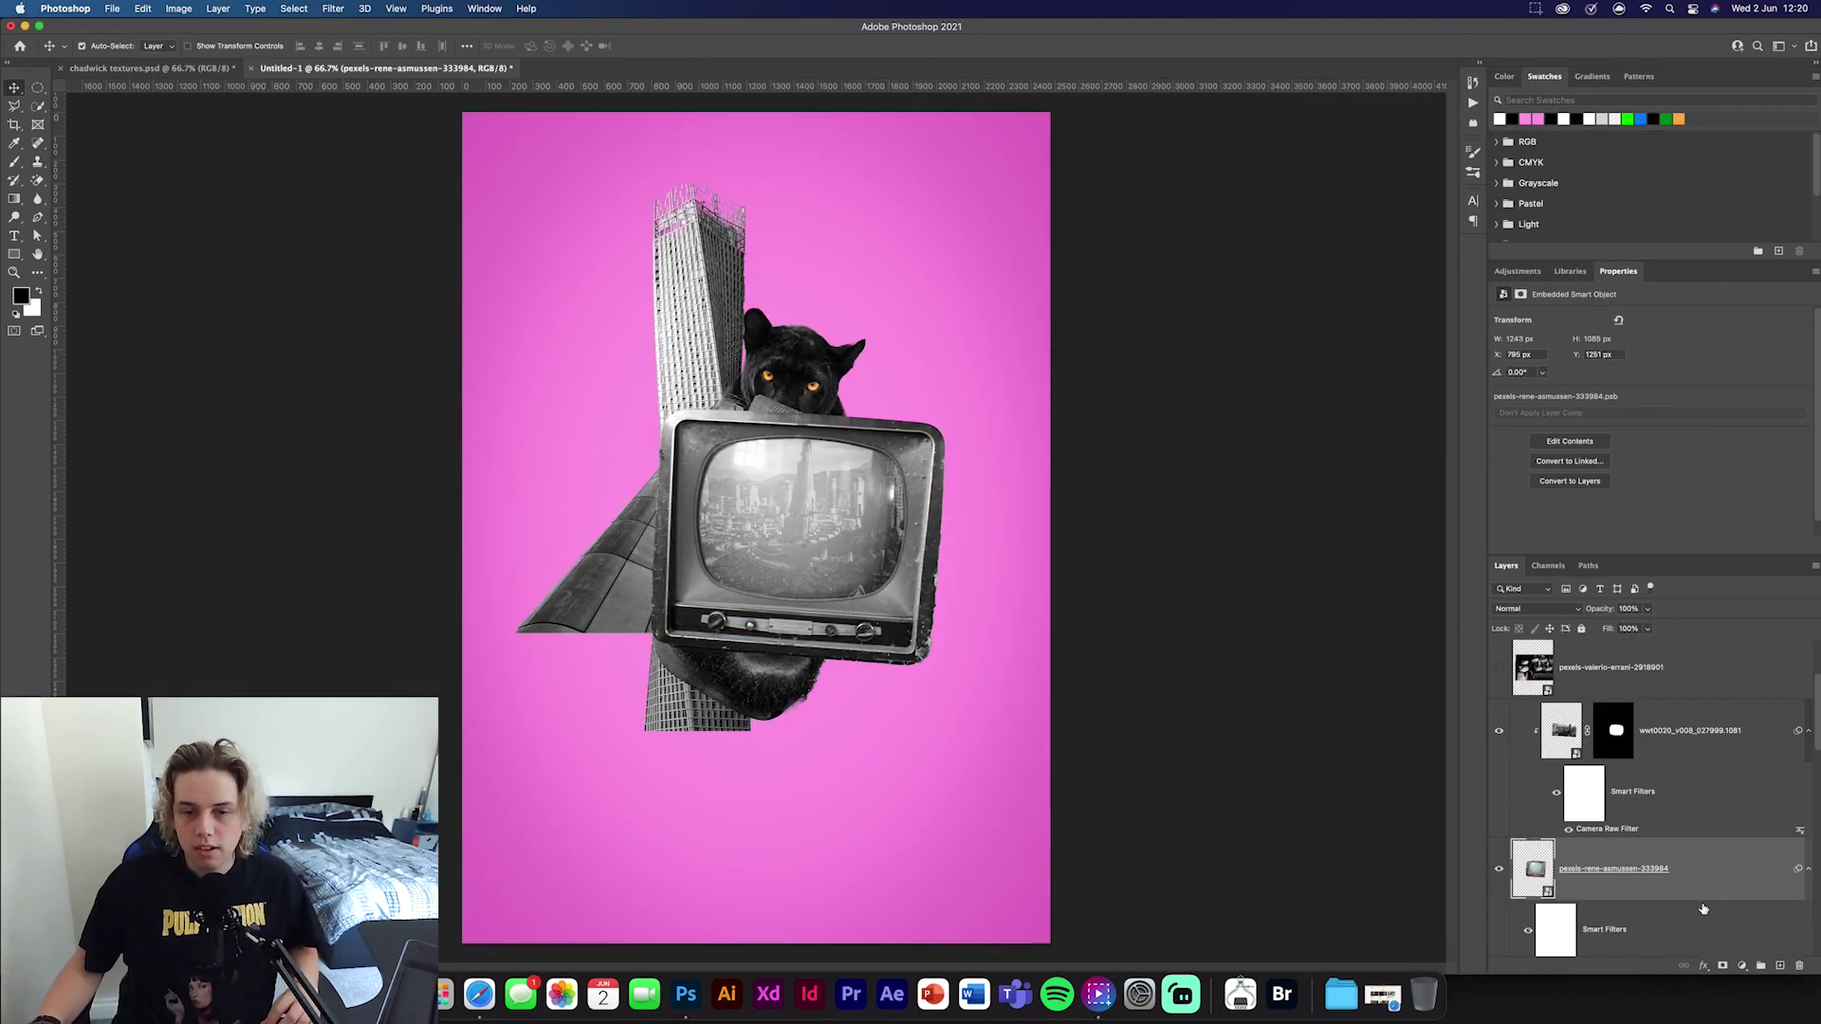
Combine the city and television layers into a single smart object
left_click(1706, 744, "shift")
right_click(1705, 743)
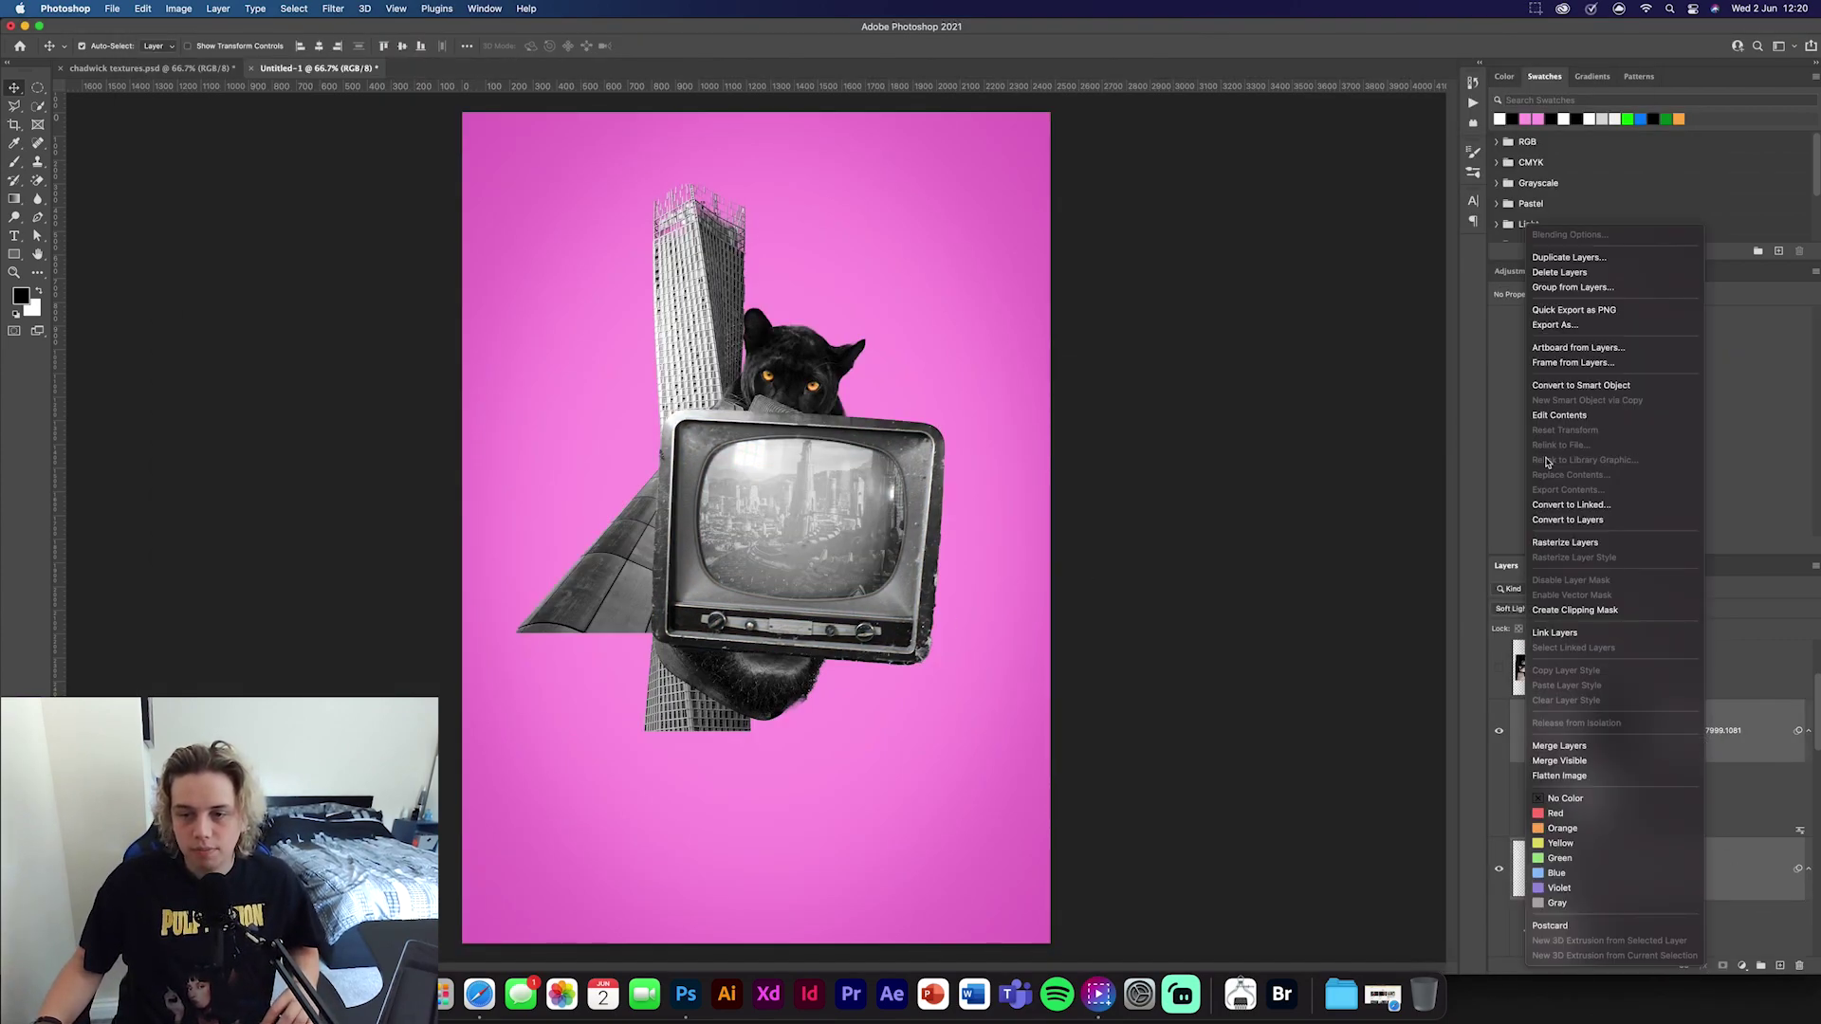
left_click(1597, 387)
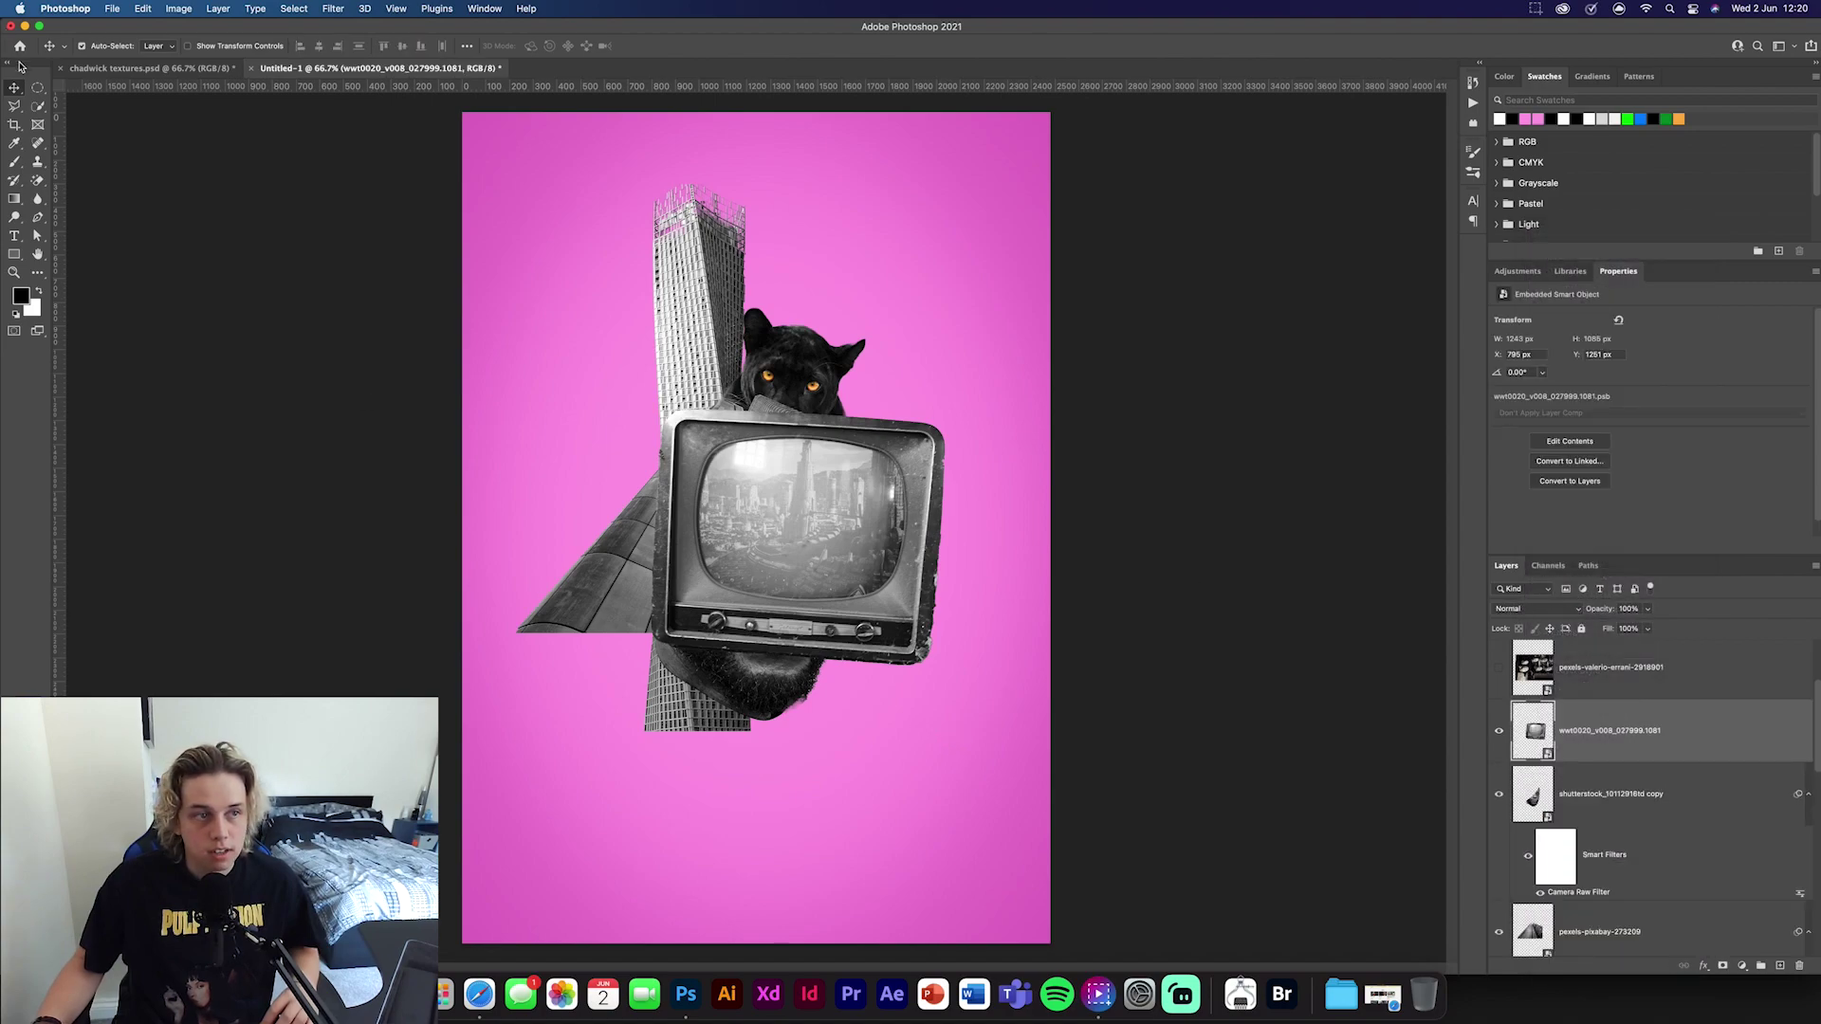
Scale down the combined television, tilt it counter-clockwise and move it beside the face, over the glass building's lower left corner
key("super+t")
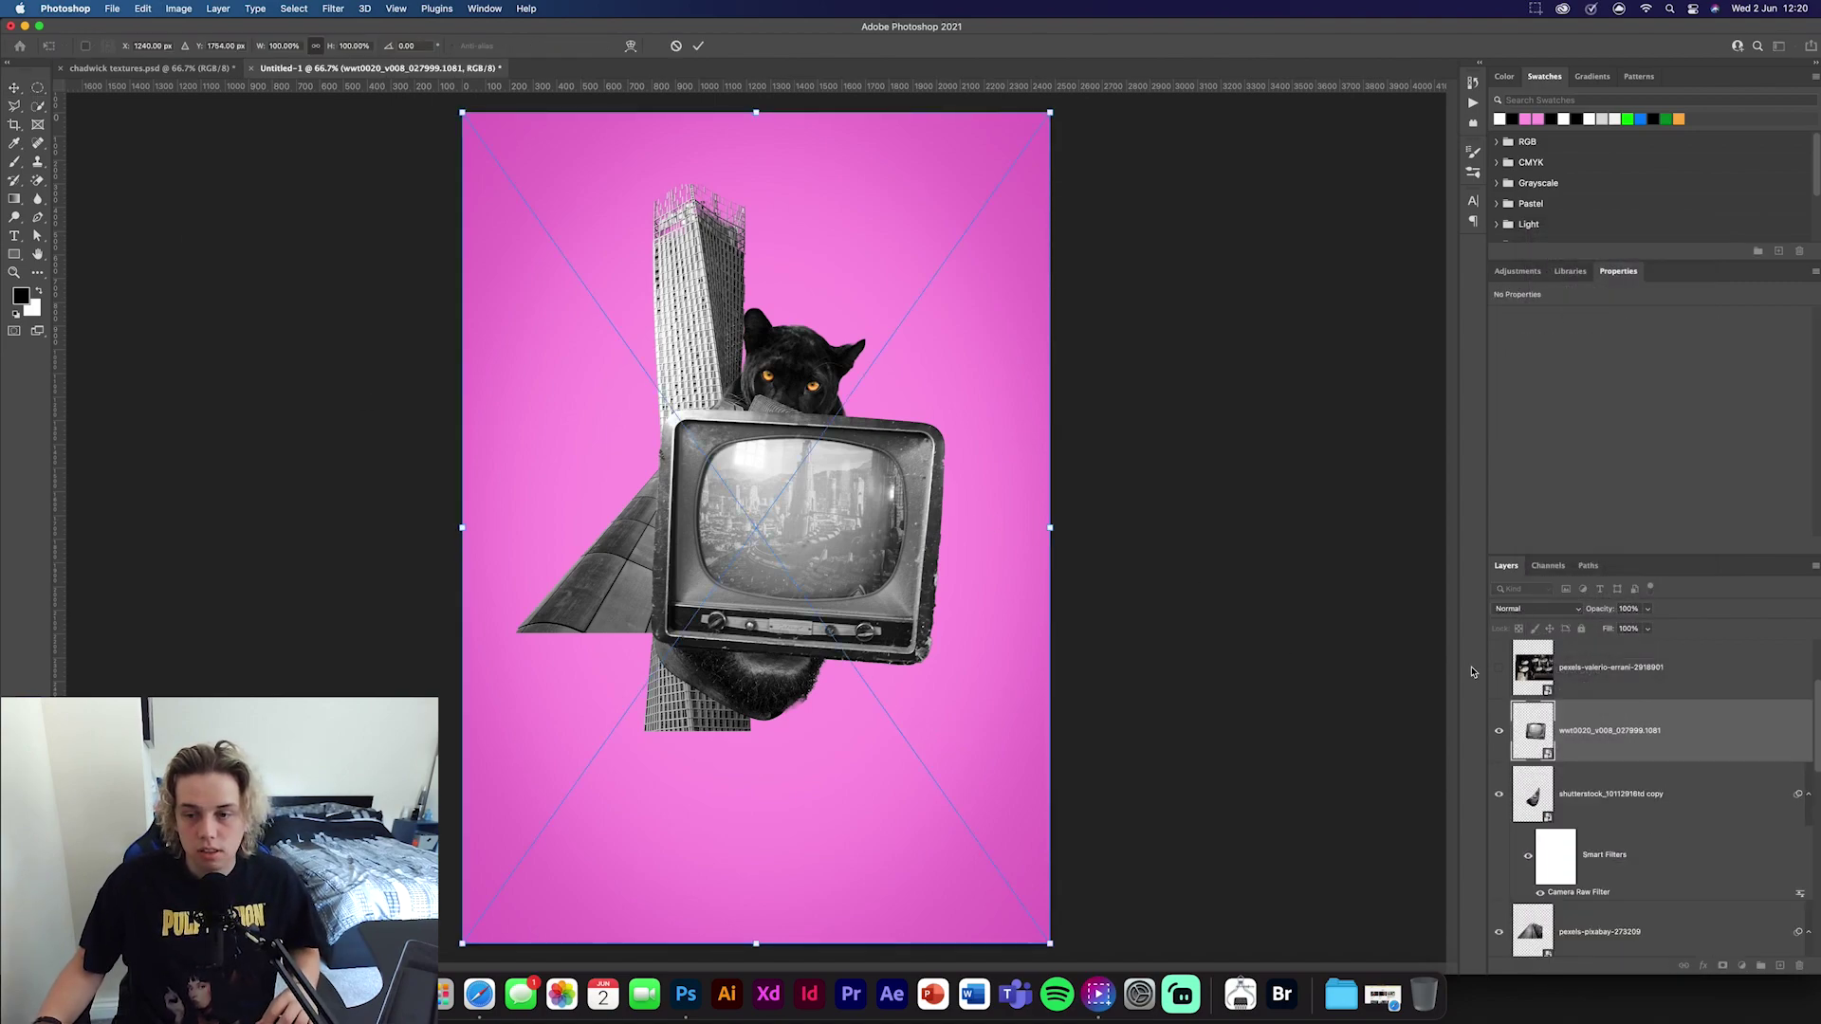
left_click_drag(1052, 531, 811, 532)
left_click_drag(687, 522, 633, 569)
left_click_drag(852, 585, 811, 474)
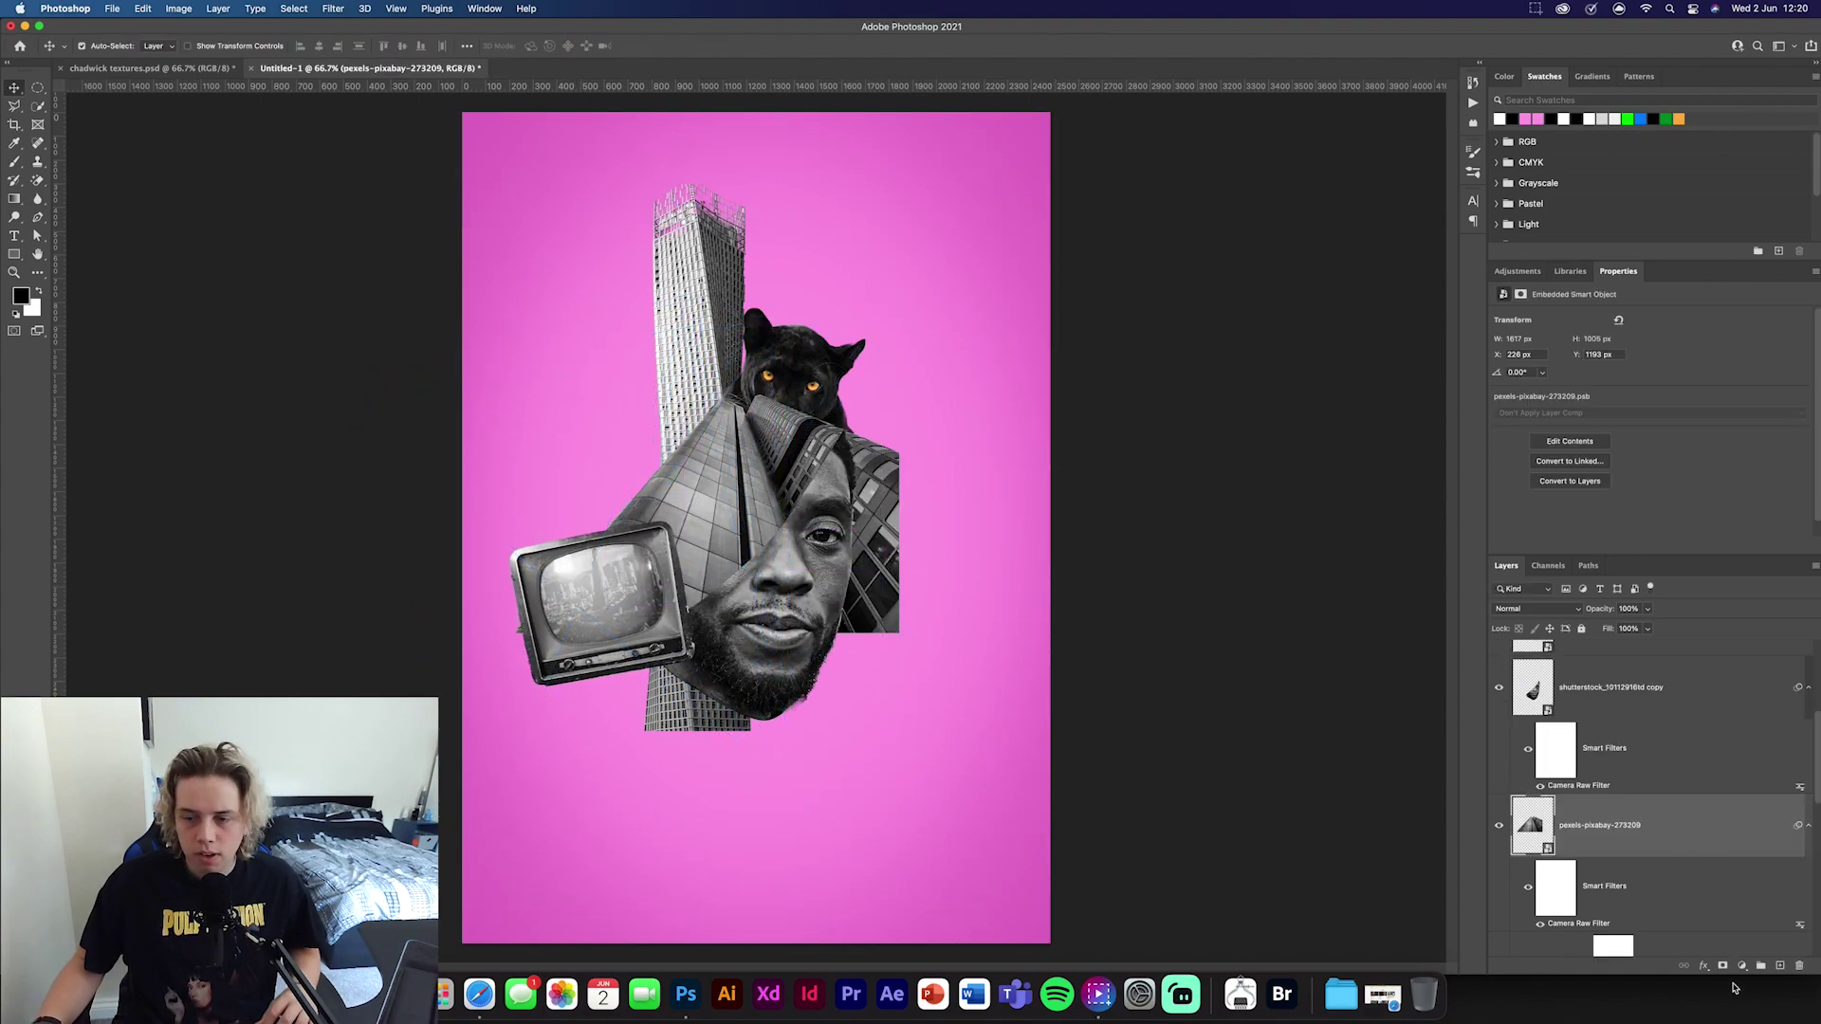
Mask the glass building layer, paint out its excess around the face and television, and restore a small piece beside the temple
left_click(1722, 965)
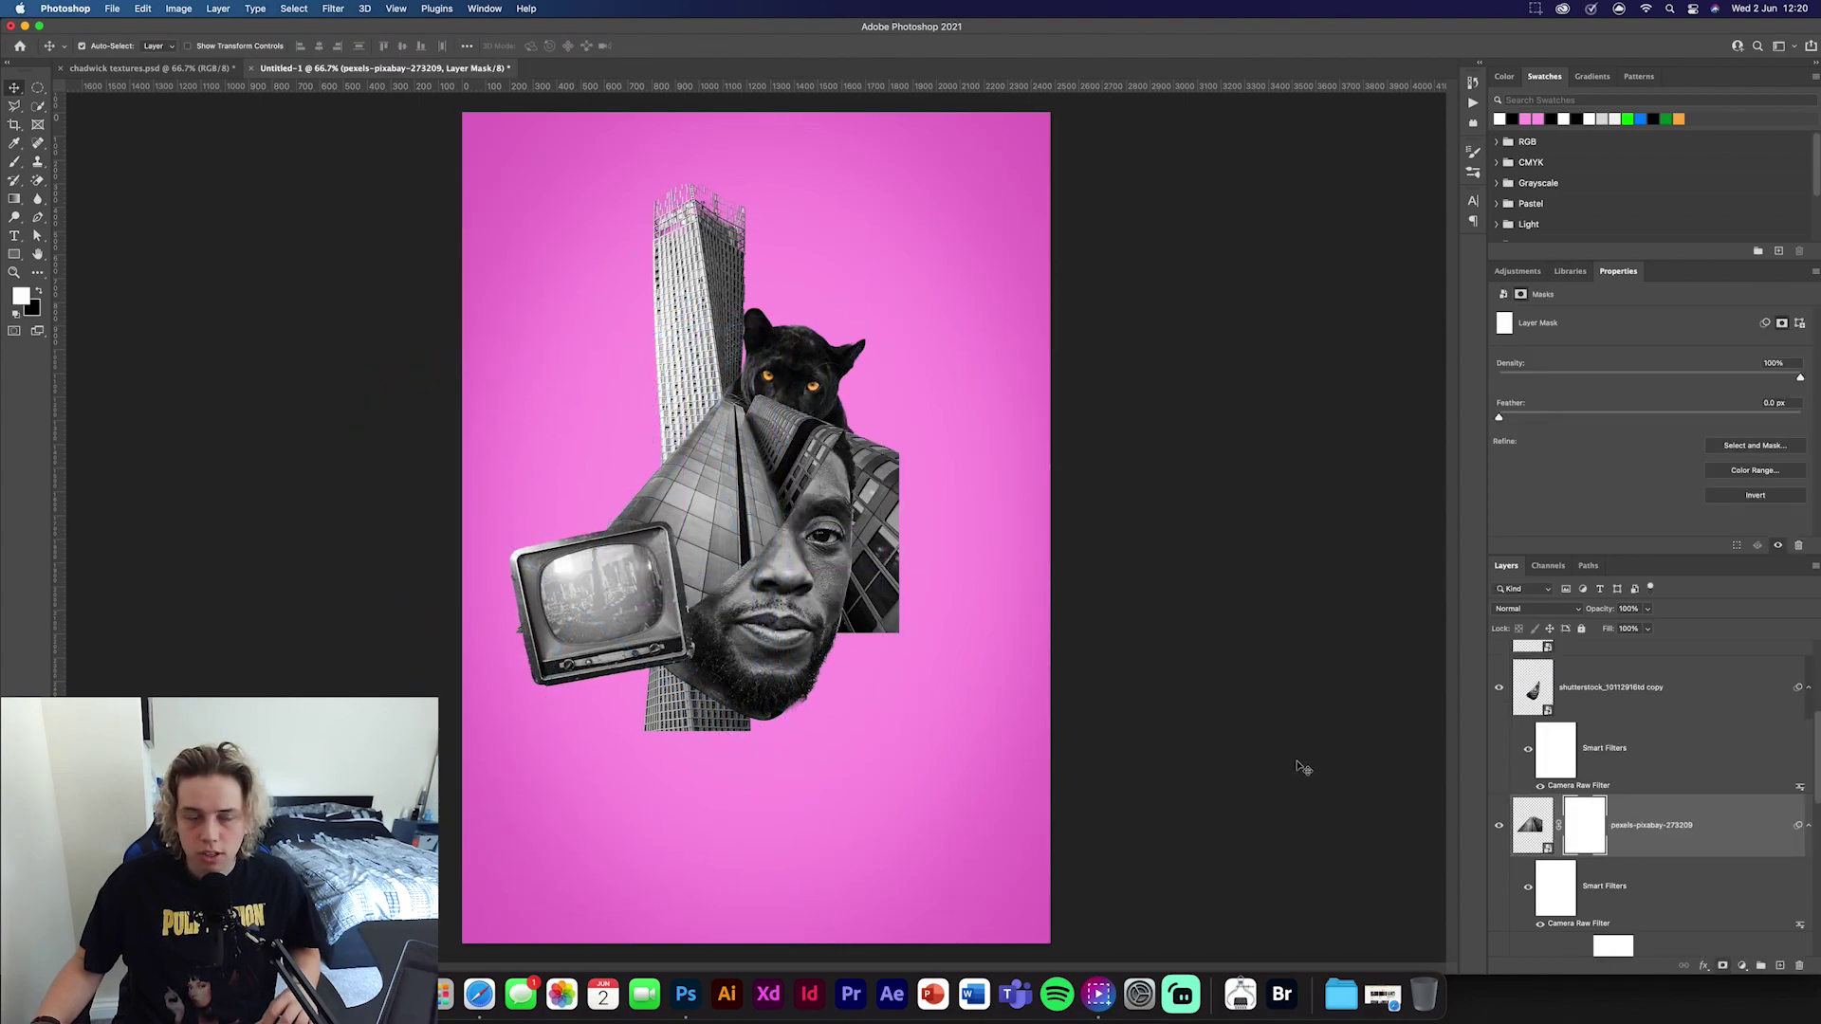
left_click(9, 163)
key("x")
key("bracketright")
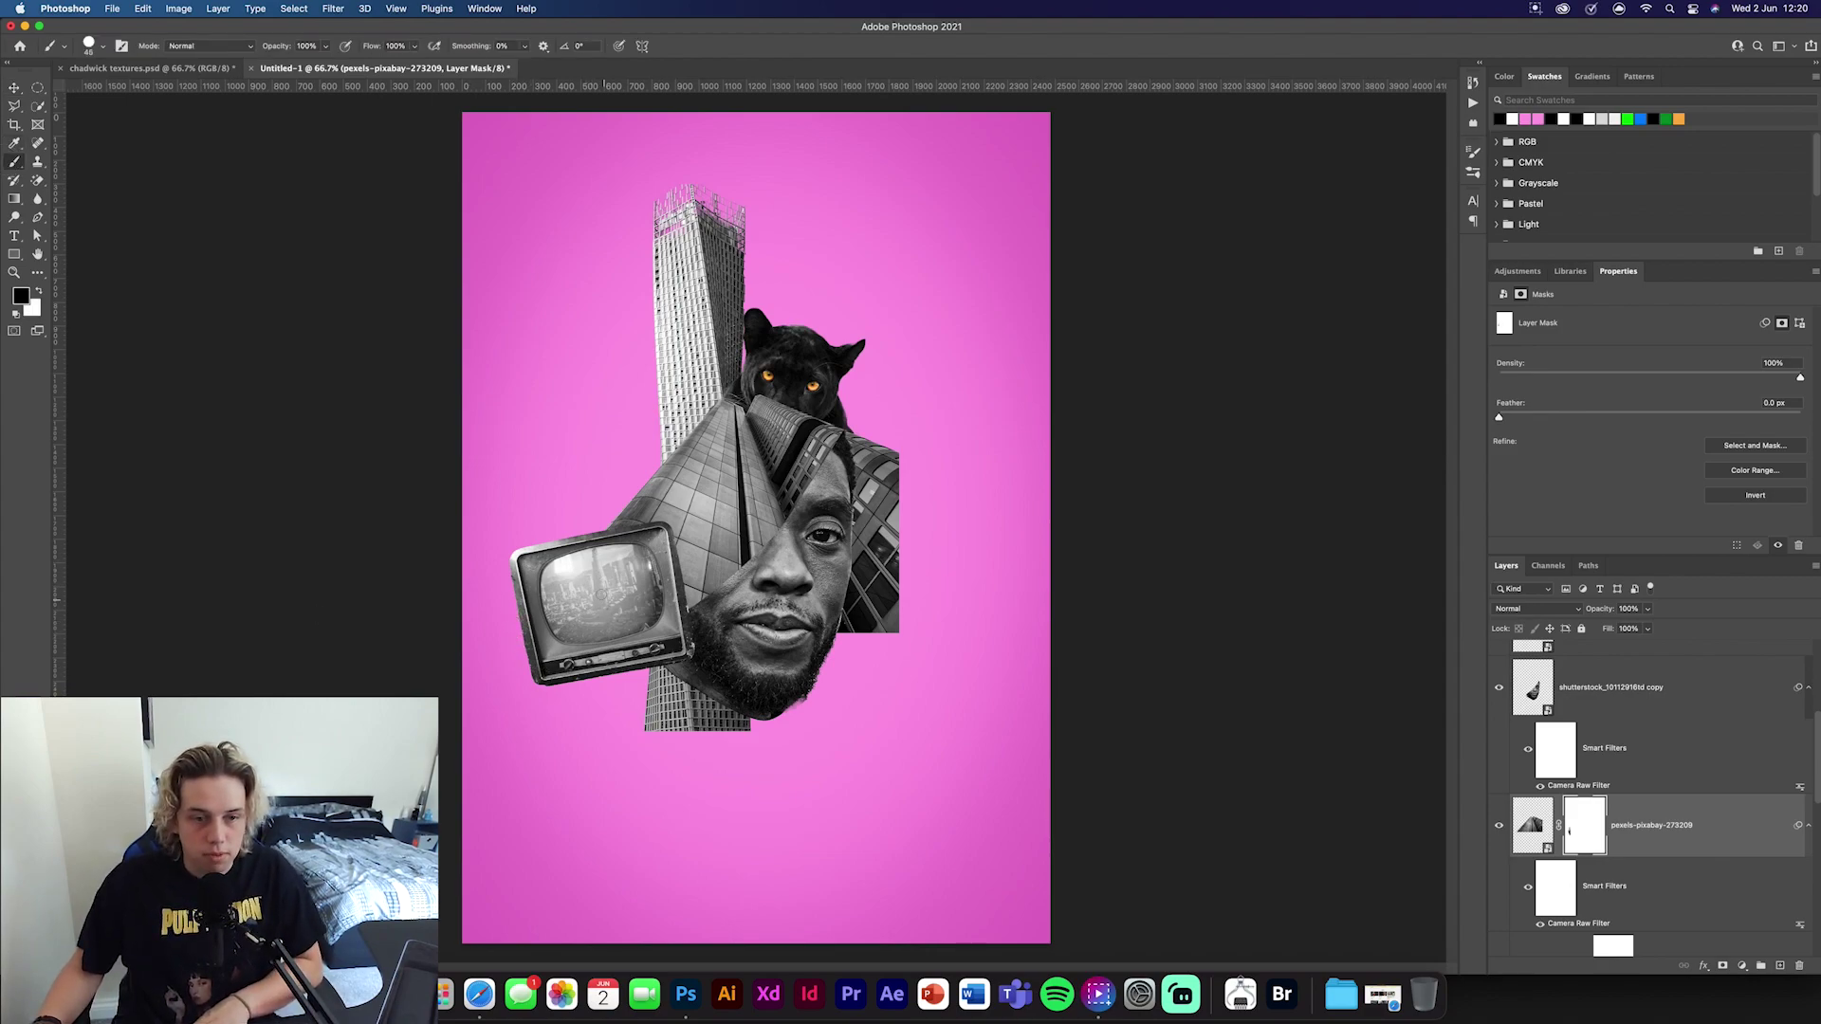
mouse_move(846, 654)
left_mouse_down()
mouse_move(865, 578)
mouse_move(858, 422)
mouse_move(887, 431)
mouse_move(831, 444)
left_mouse_up()
key("x")
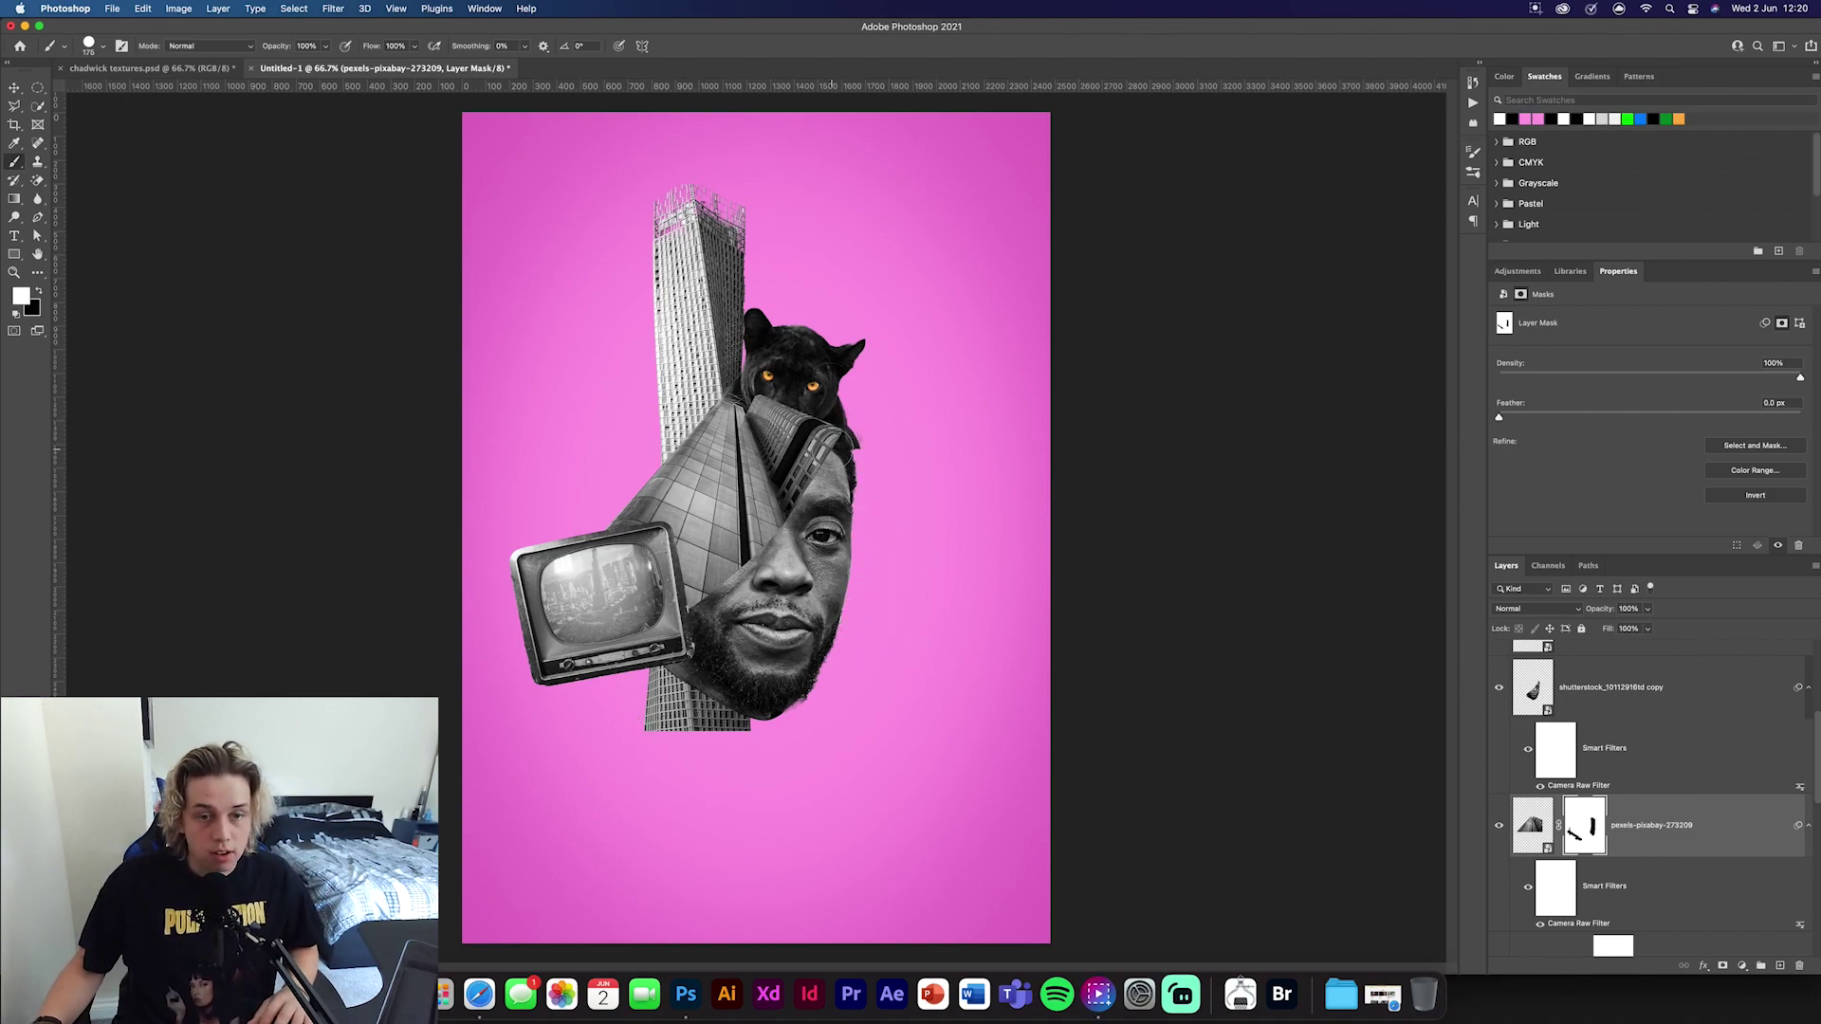
left_click_drag(863, 445, 832, 524)
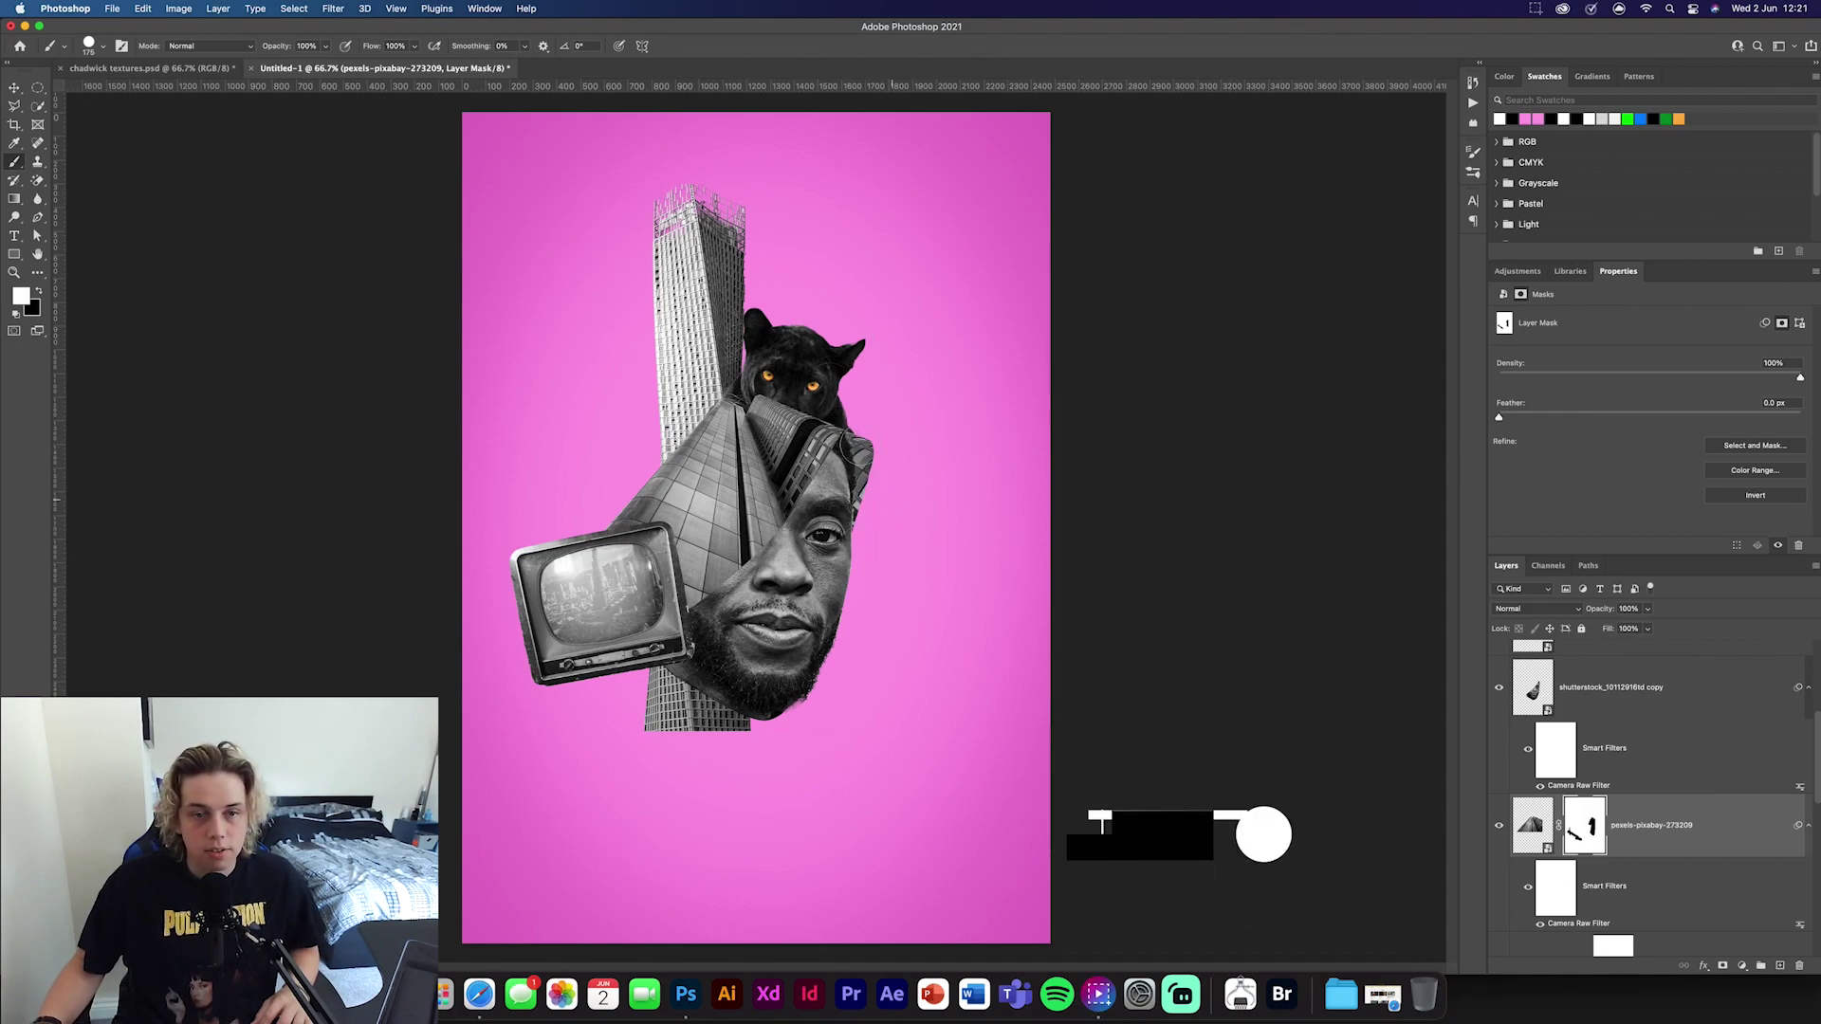
Add a mask to the tall tower layer and paint out its base below the television and chin
scroll(1645, 794, "down", 5)
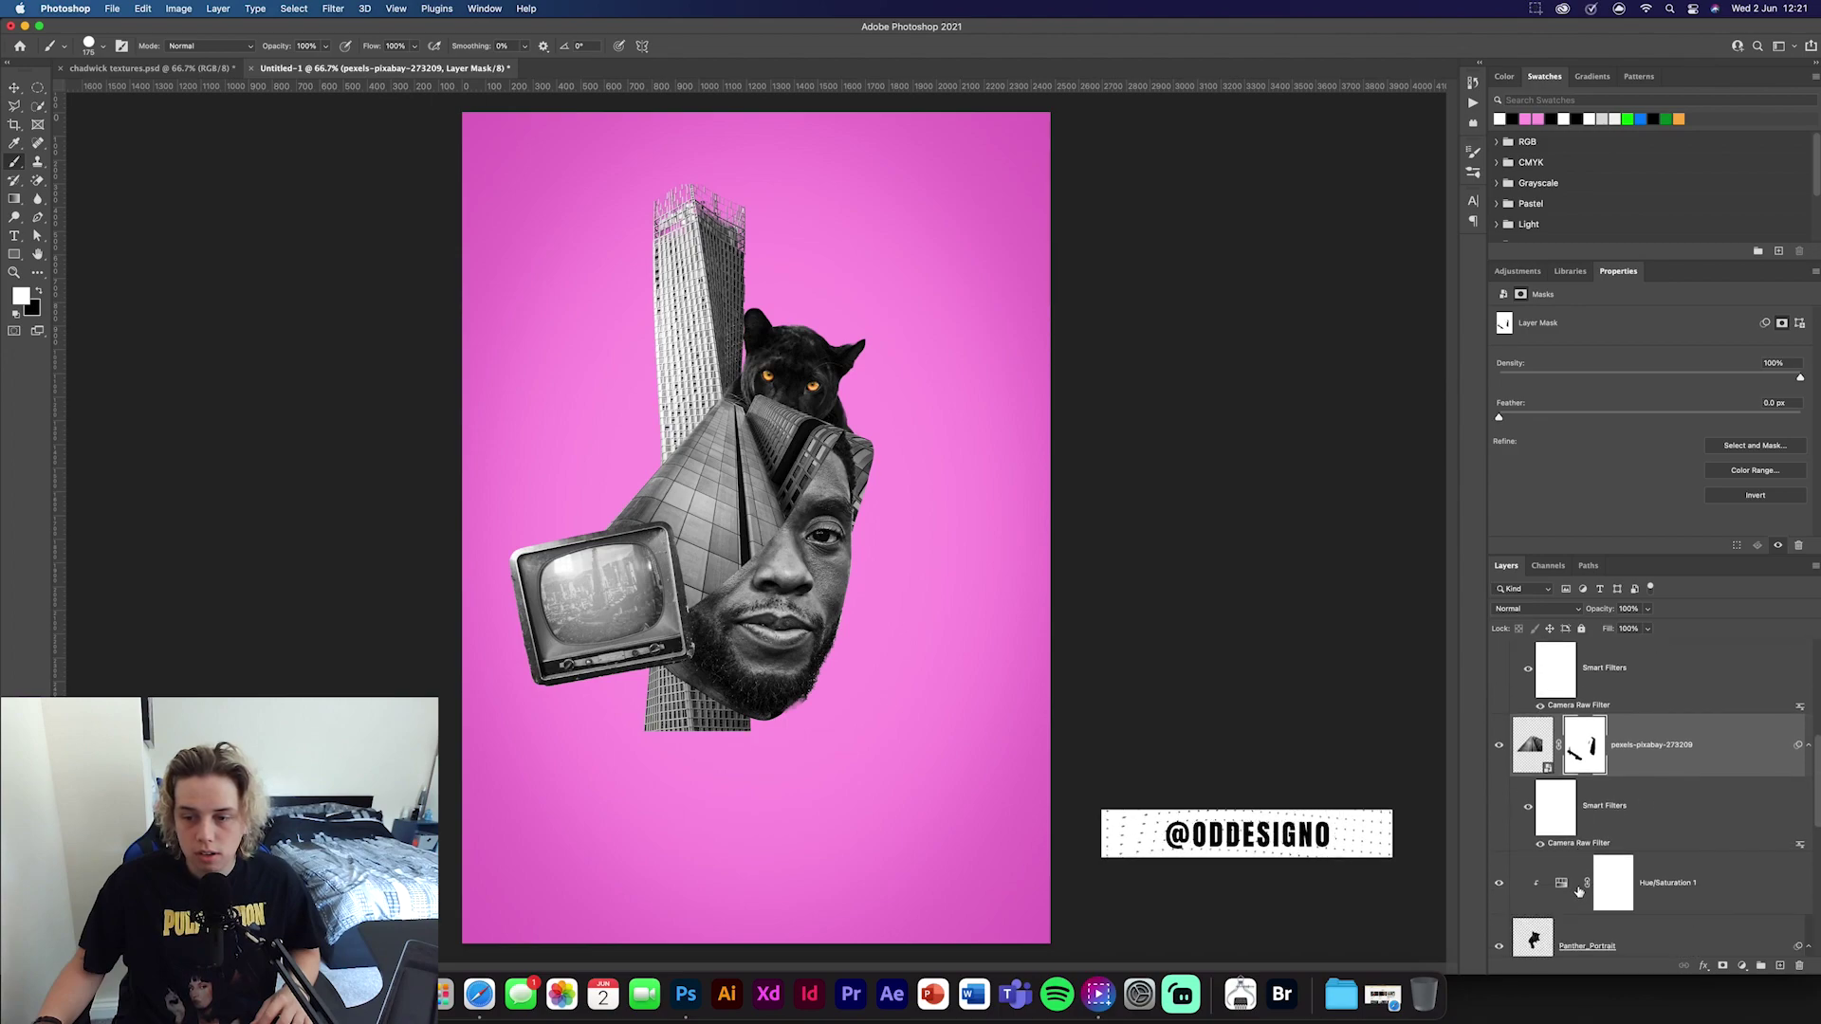
left_click(1646, 773)
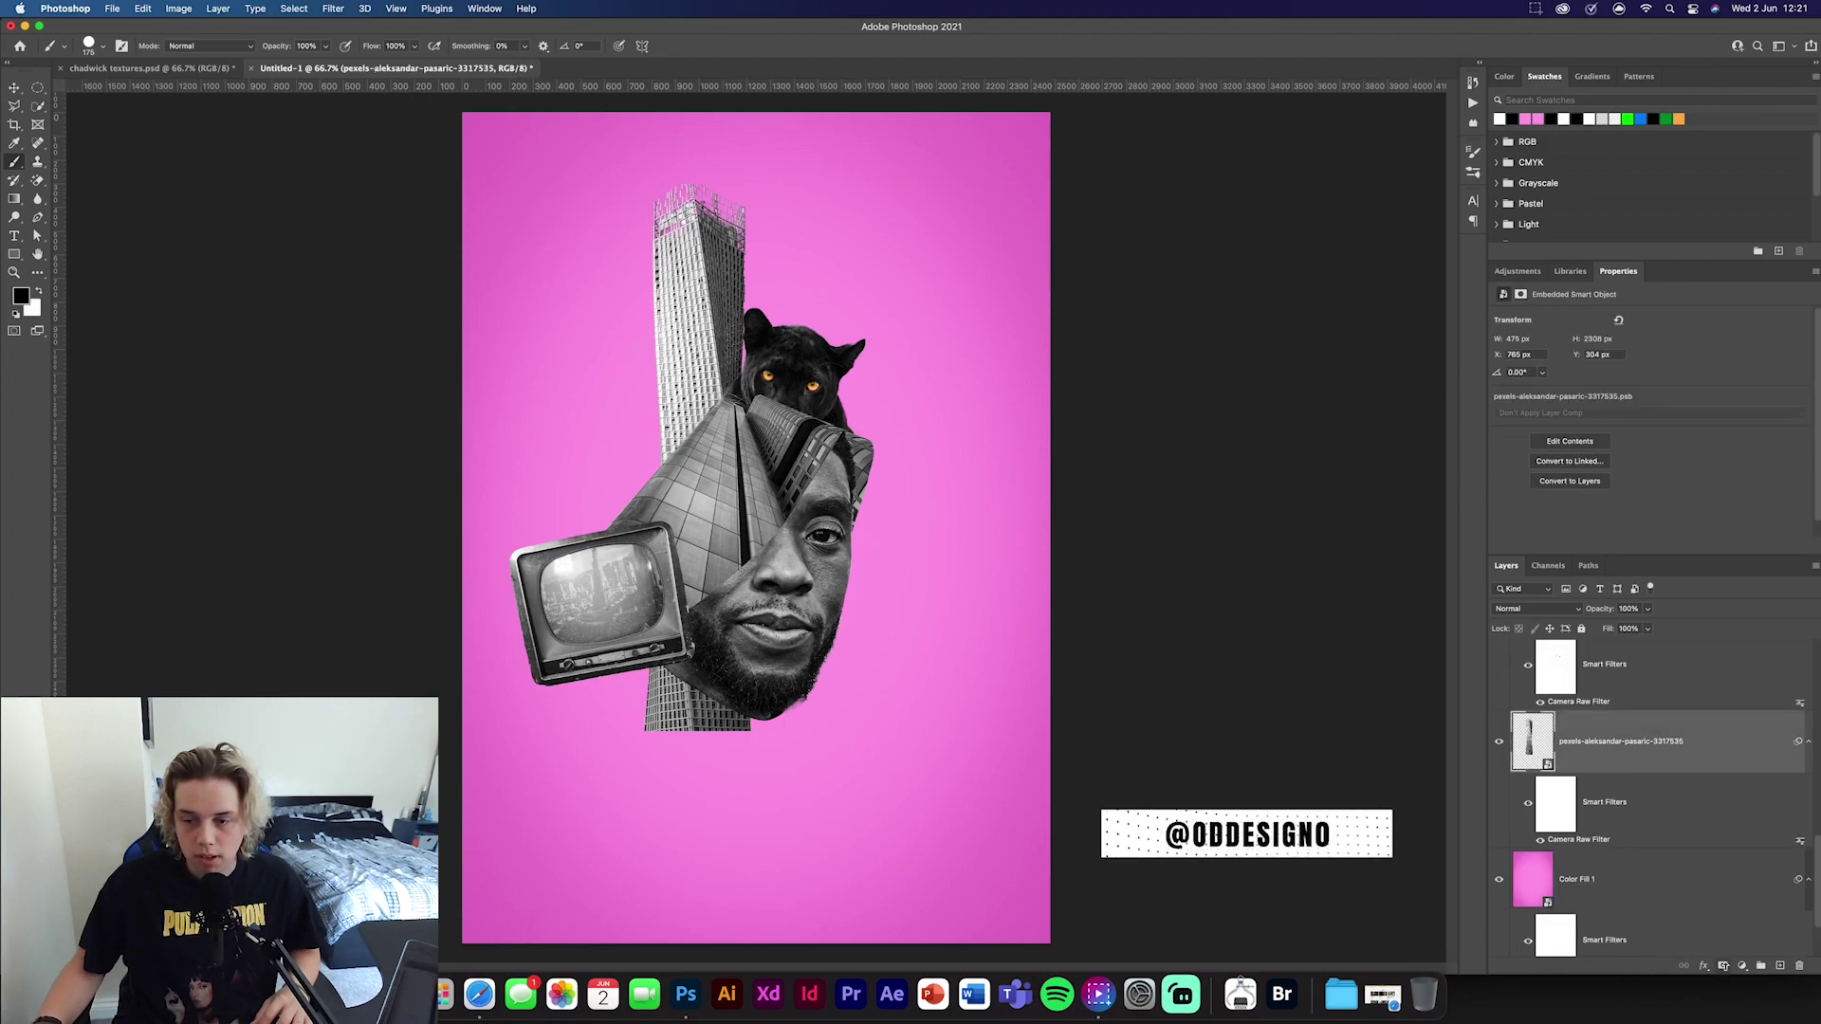
left_click(1722, 966)
mouse_move(759, 720)
left_mouse_down()
mouse_move(685, 726)
mouse_move(783, 731)
left_mouse_up()
key("v")
left_click(265, 170)
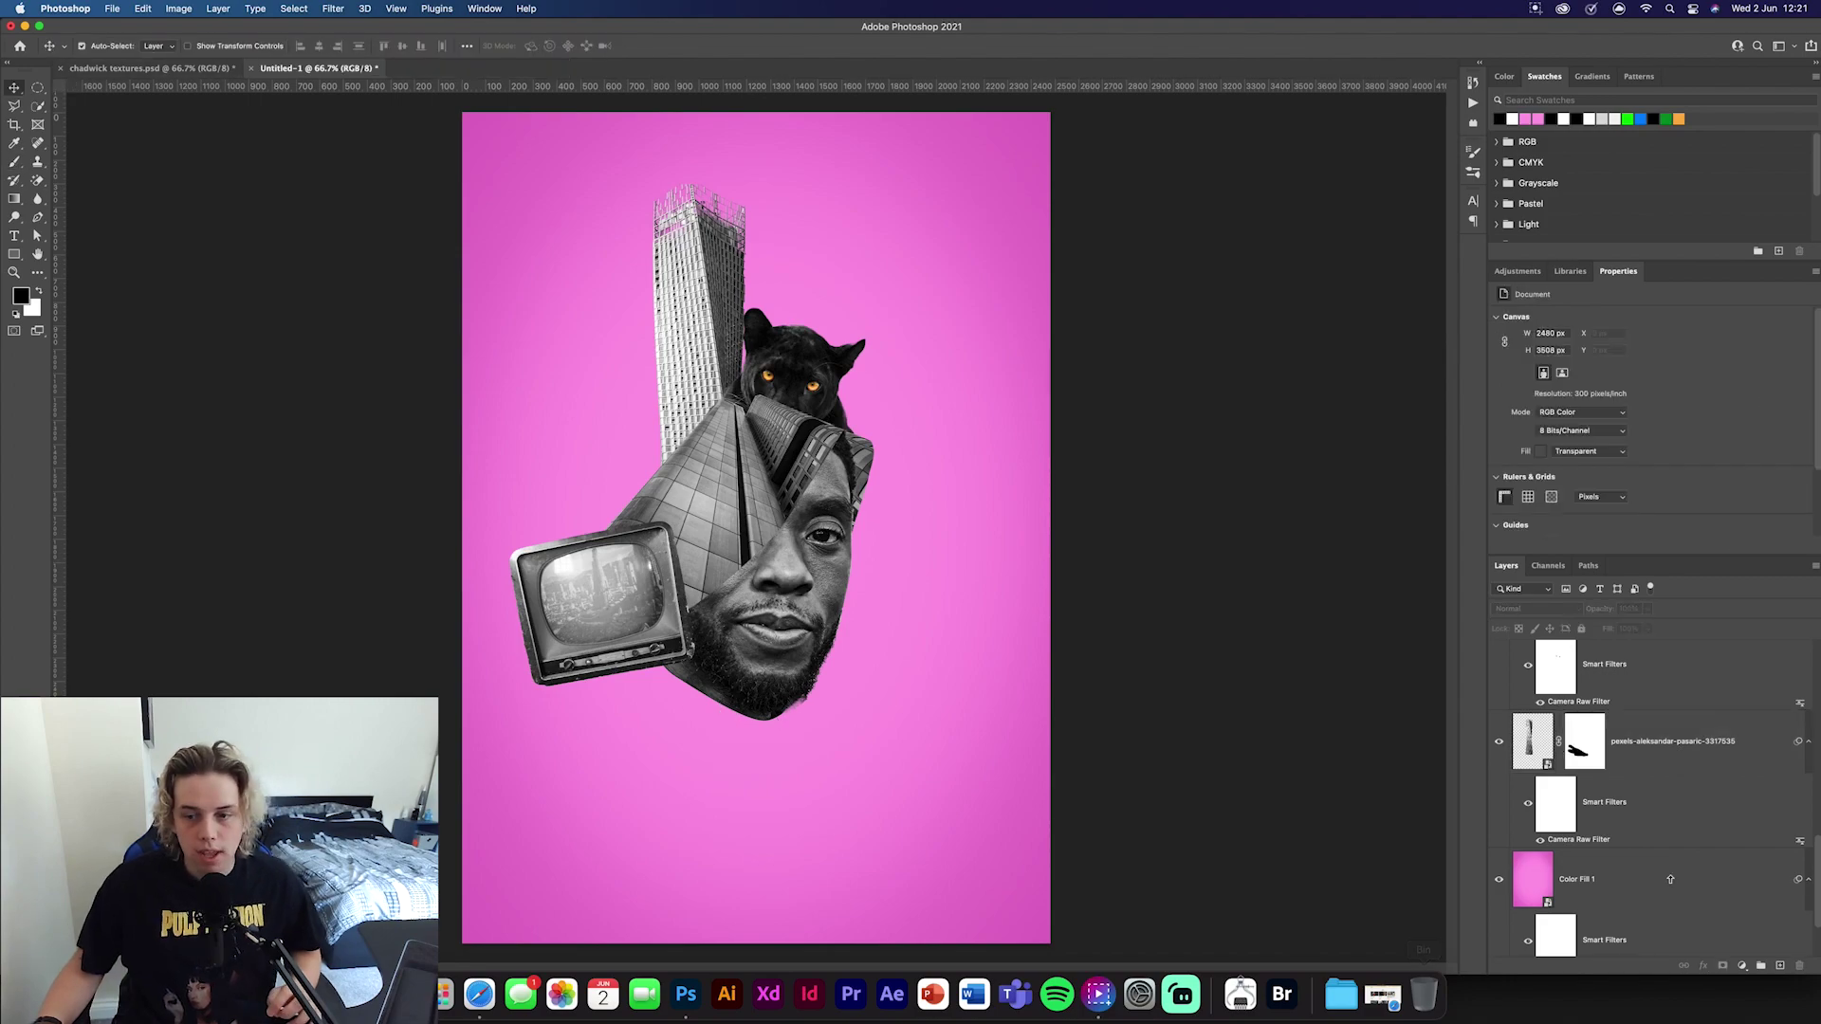
Bring the pexels-joshua-woroniecki-2570208 image from chadwick textures.psd into the collage document and hide its layer
scroll(1662, 876, "up", 10)
scroll(1647, 854, "up", 3)
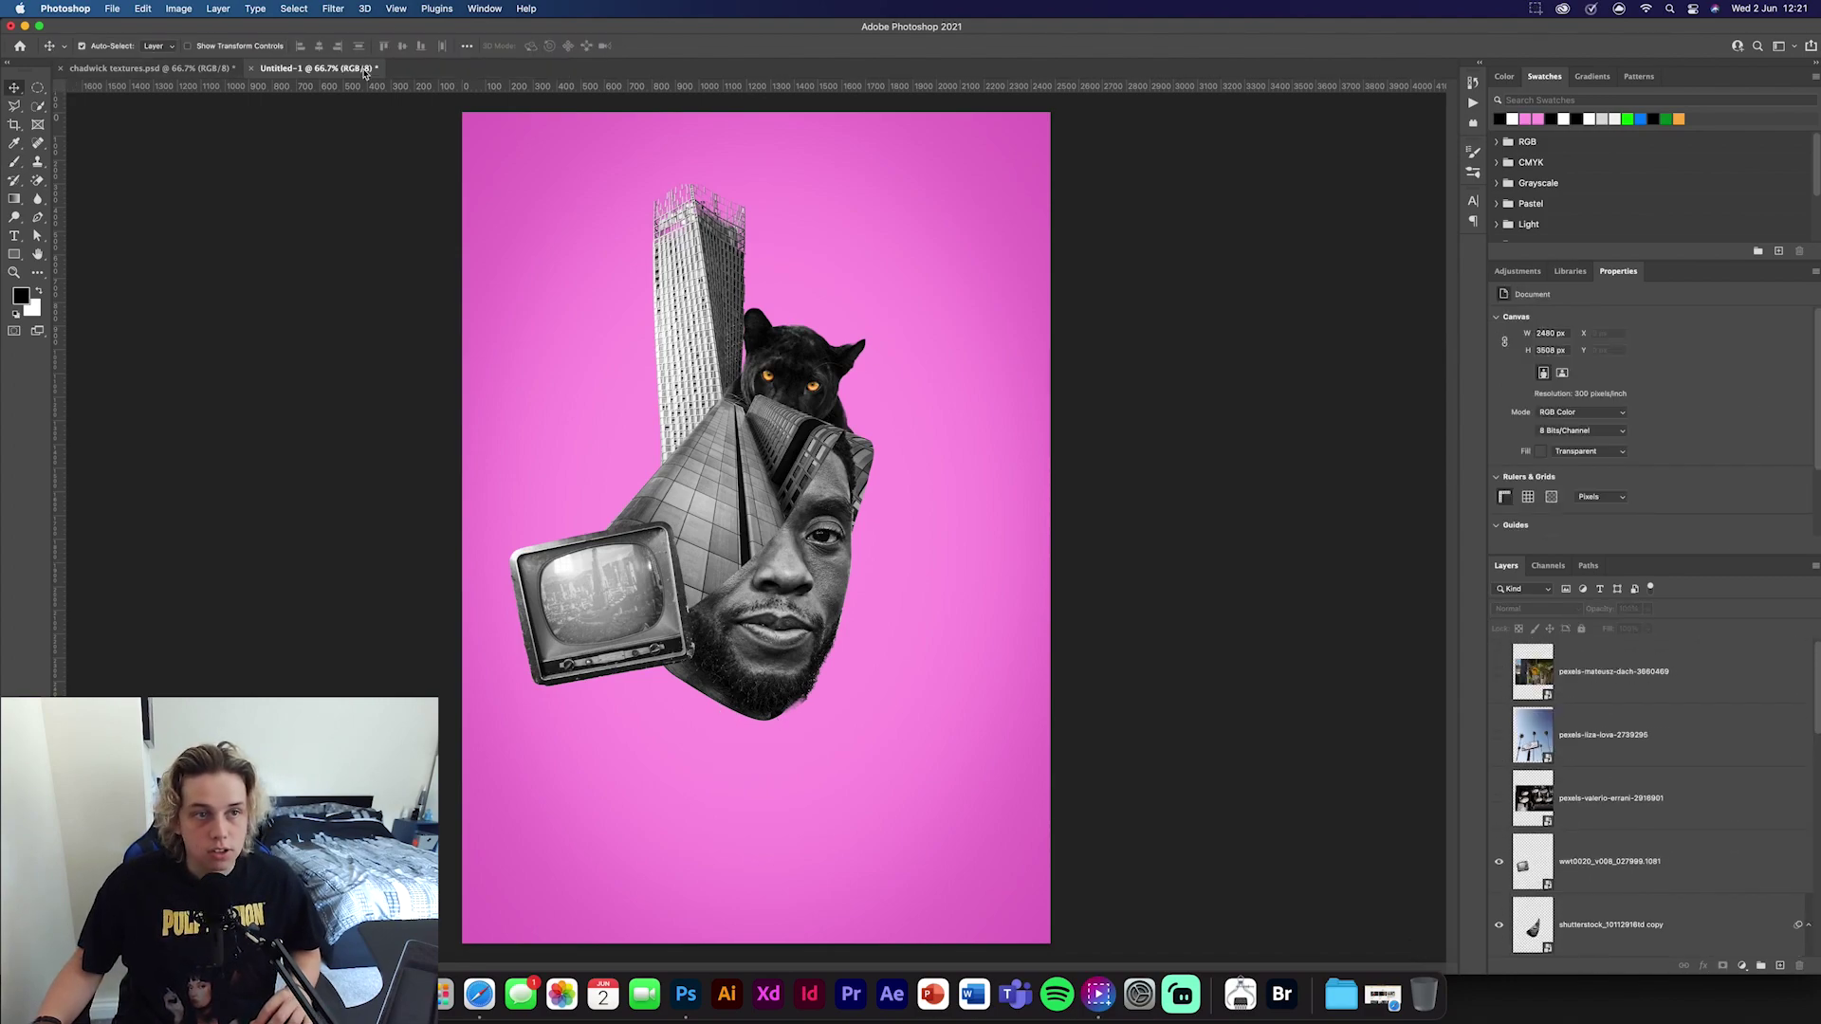
left_click(152, 68)
left_click(1618, 800)
scroll(1679, 863, "down", 5)
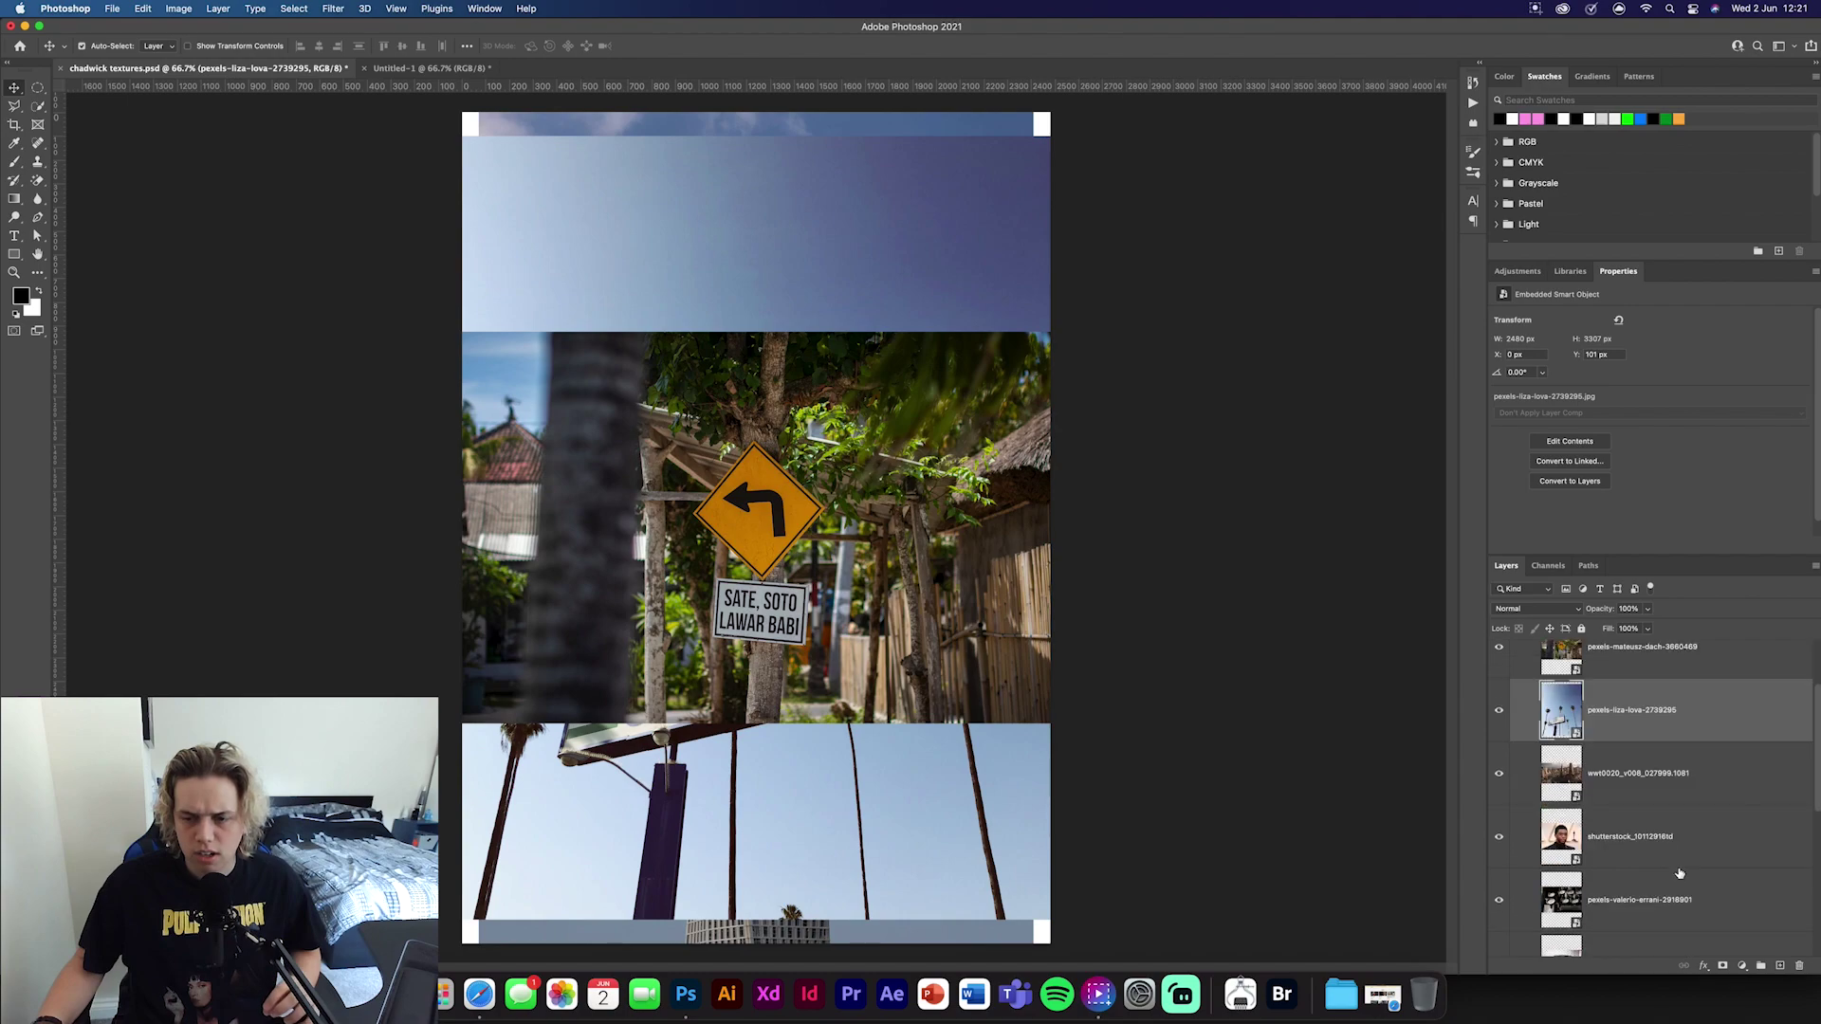
scroll(1679, 871, "down", 1)
left_click_drag(1745, 863, 926, 507)
left_click_drag(919, 437, 728, 453)
left_click(1498, 672)
Show the pexels-liza-lova-2739295 layer, select its subject and subtract the palm trees and pole so only the store billboard remains selected
scroll(1498, 697, "down", 2)
left_click(1499, 713)
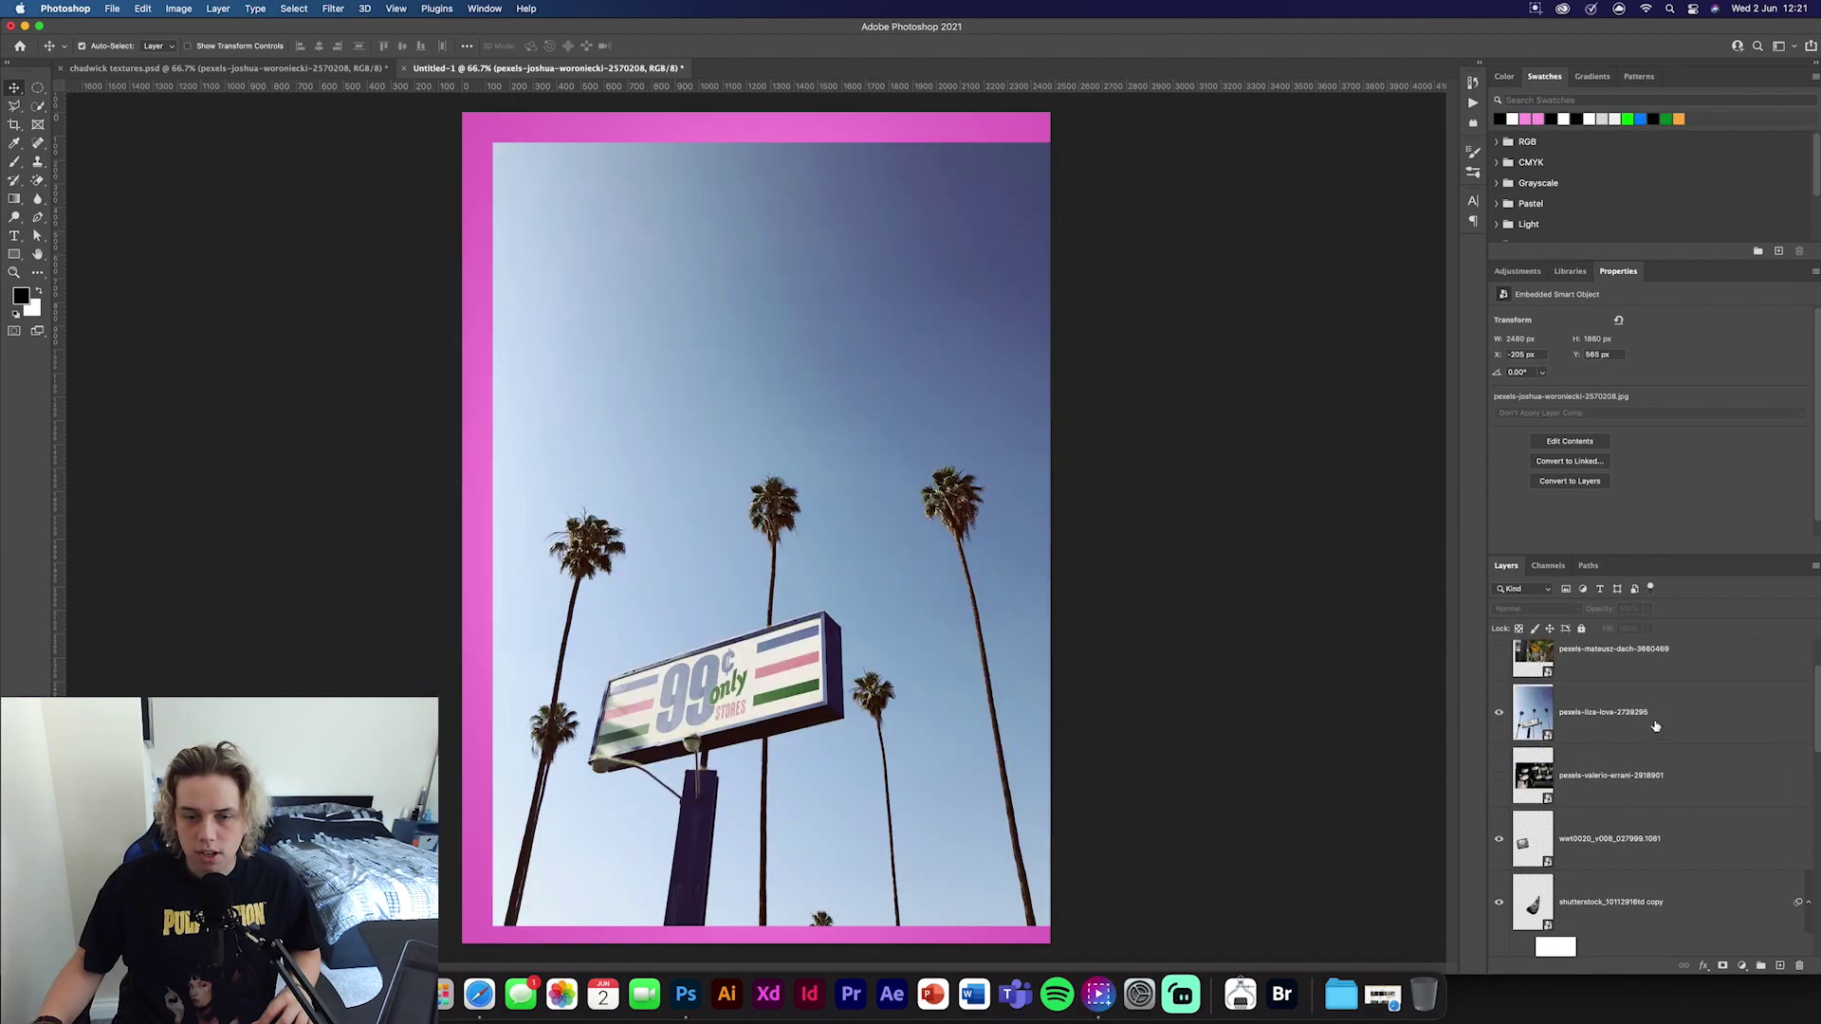
left_click(1654, 727)
left_click(38, 106)
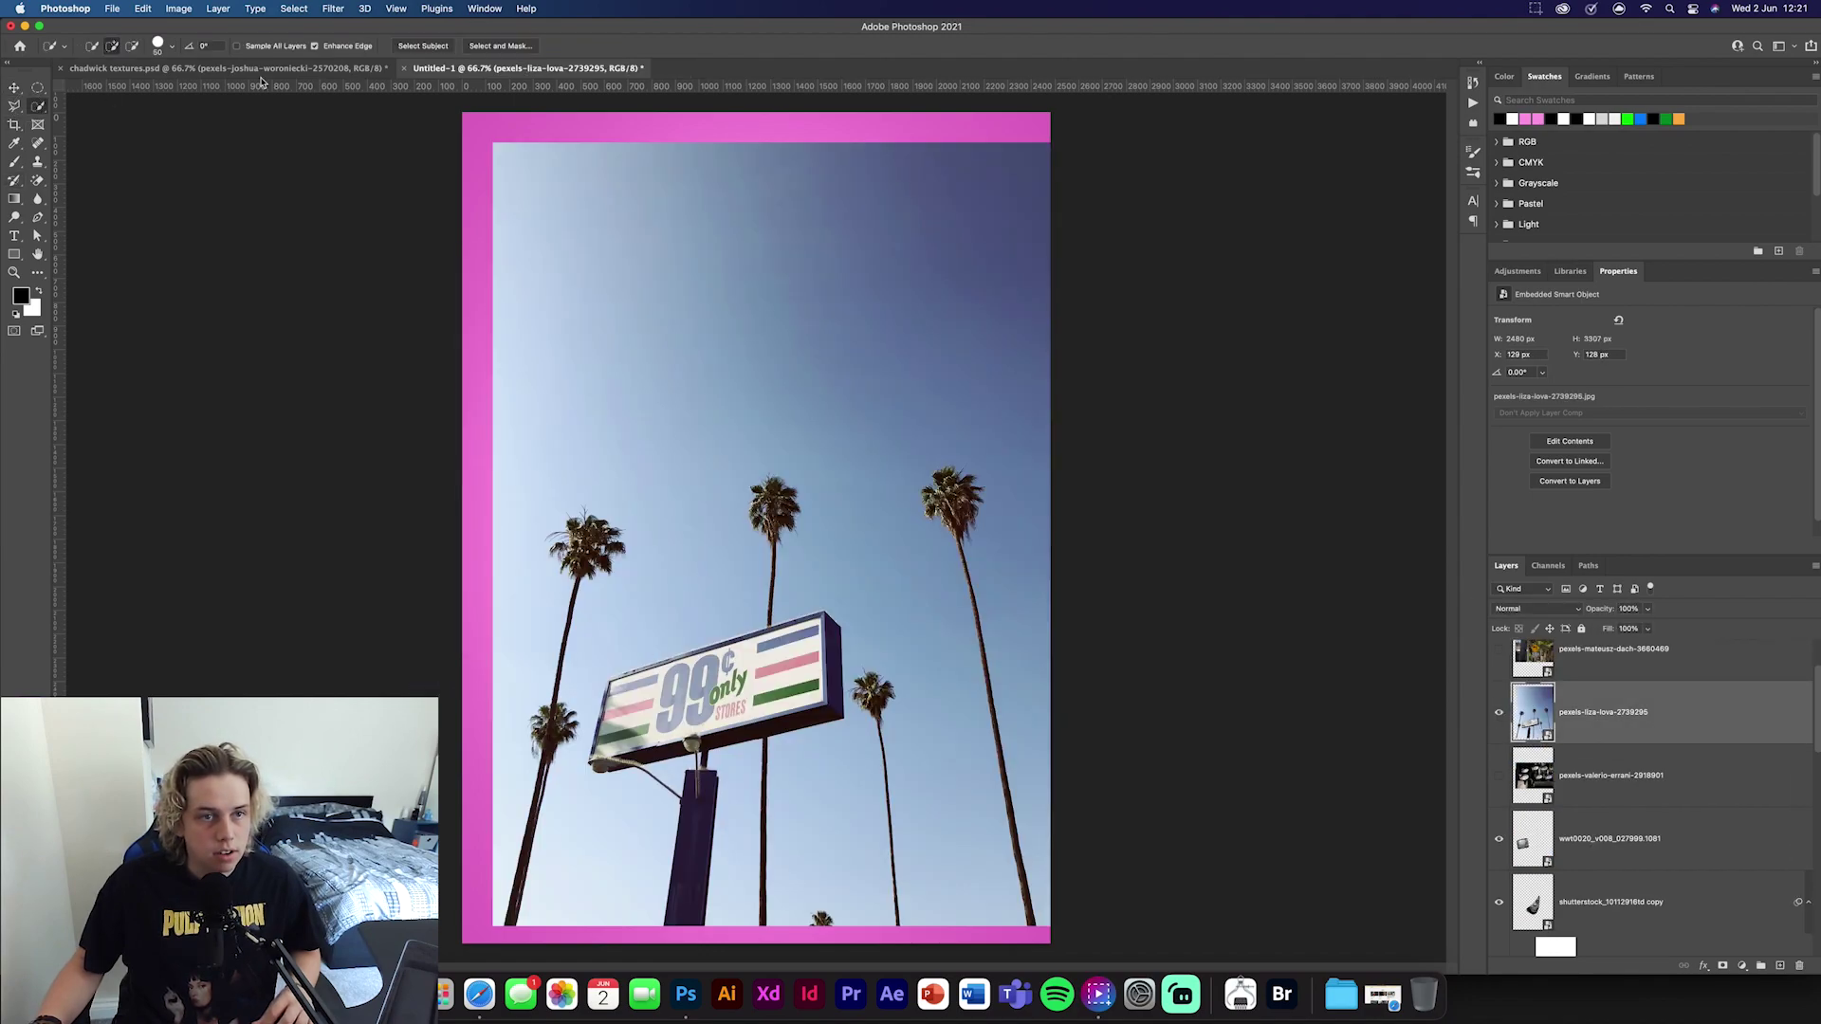
left_click(415, 43)
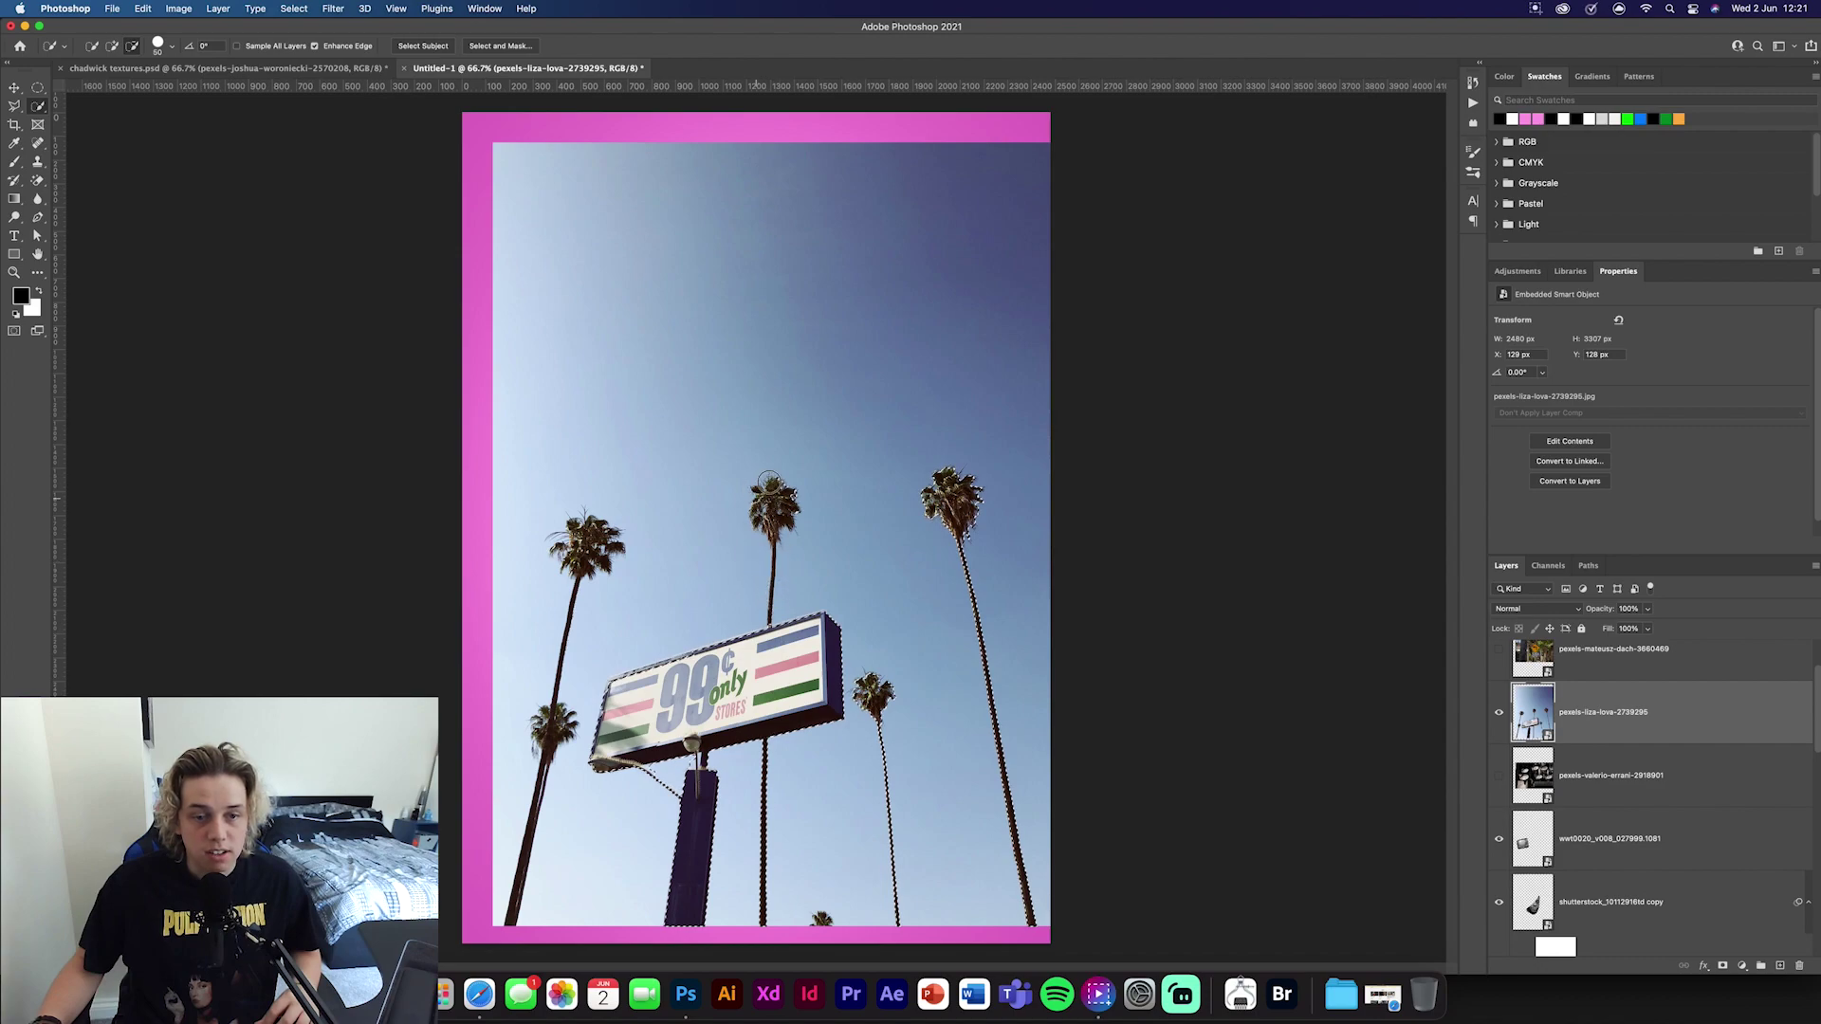
left_click(950, 493)
mouse_move(886, 729)
left_mouse_down()
mouse_move(857, 705)
mouse_move(892, 783)
left_mouse_up()
left_click(764, 815)
left_click_drag(763, 815, 636, 792)
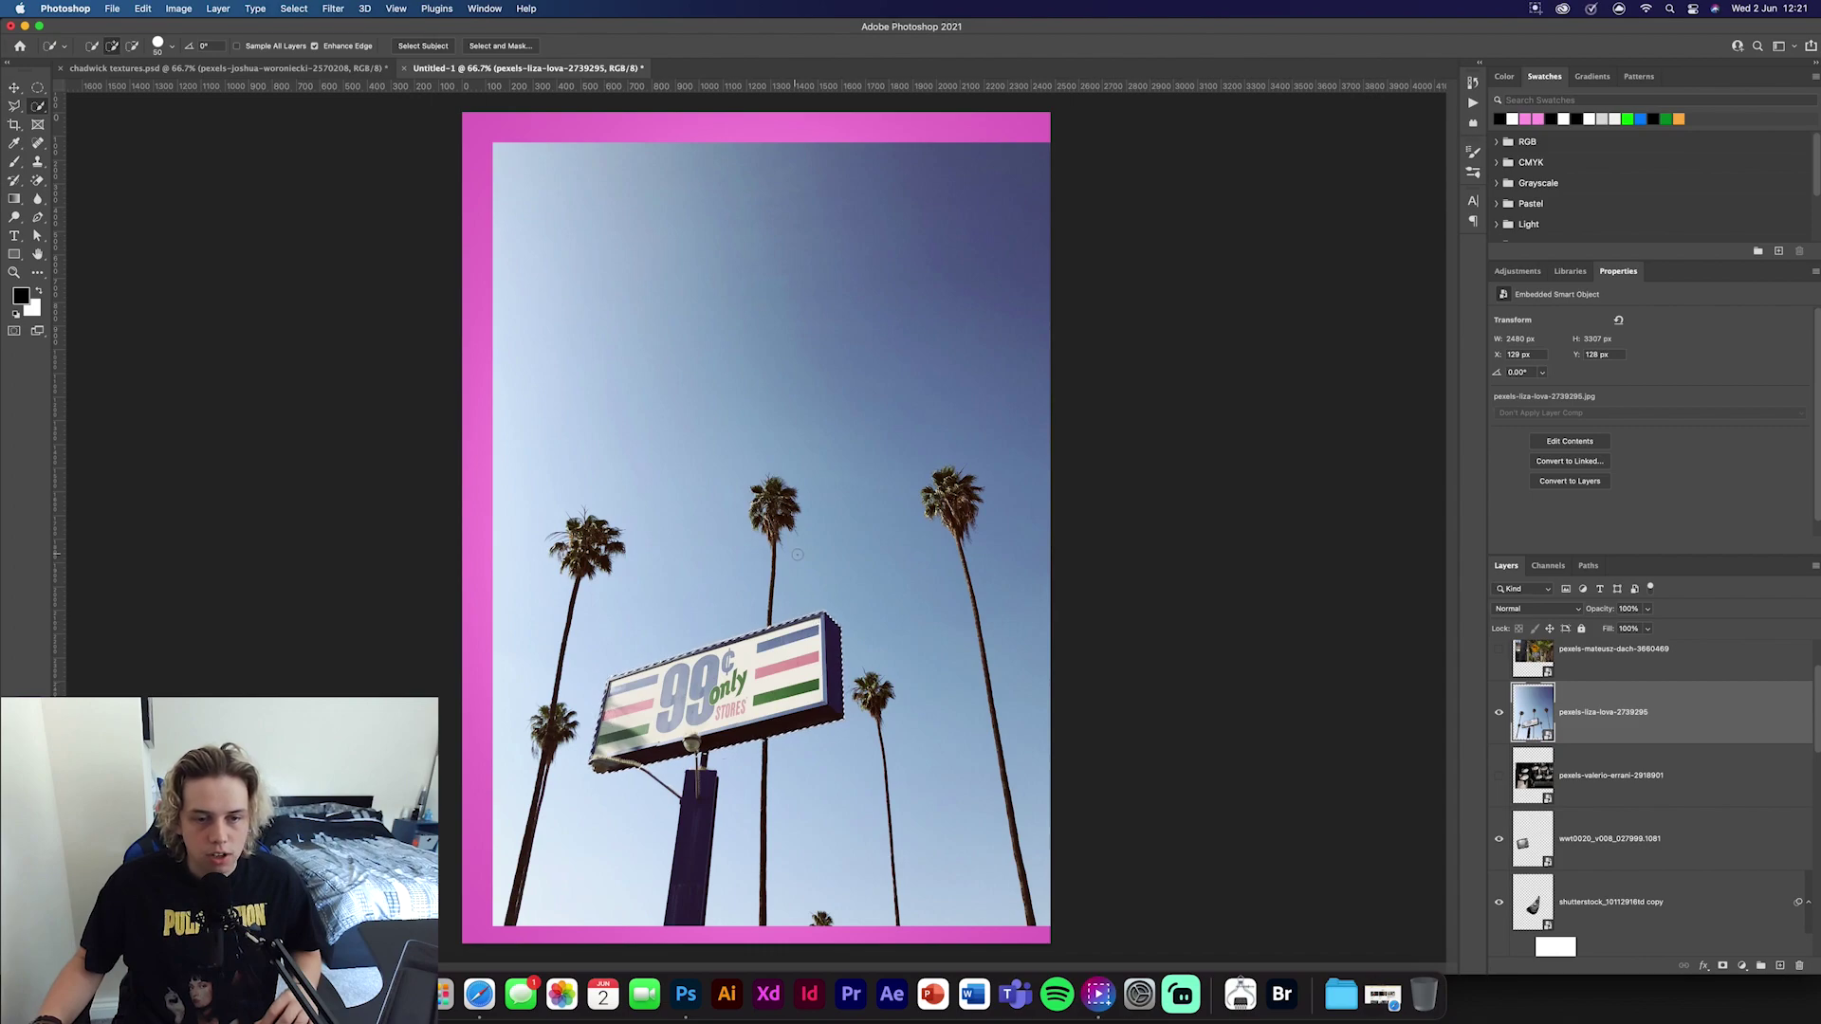
Refine the billboard selection in Select and Mask by shifting its edge inward about -13%
key("super+alt+r")
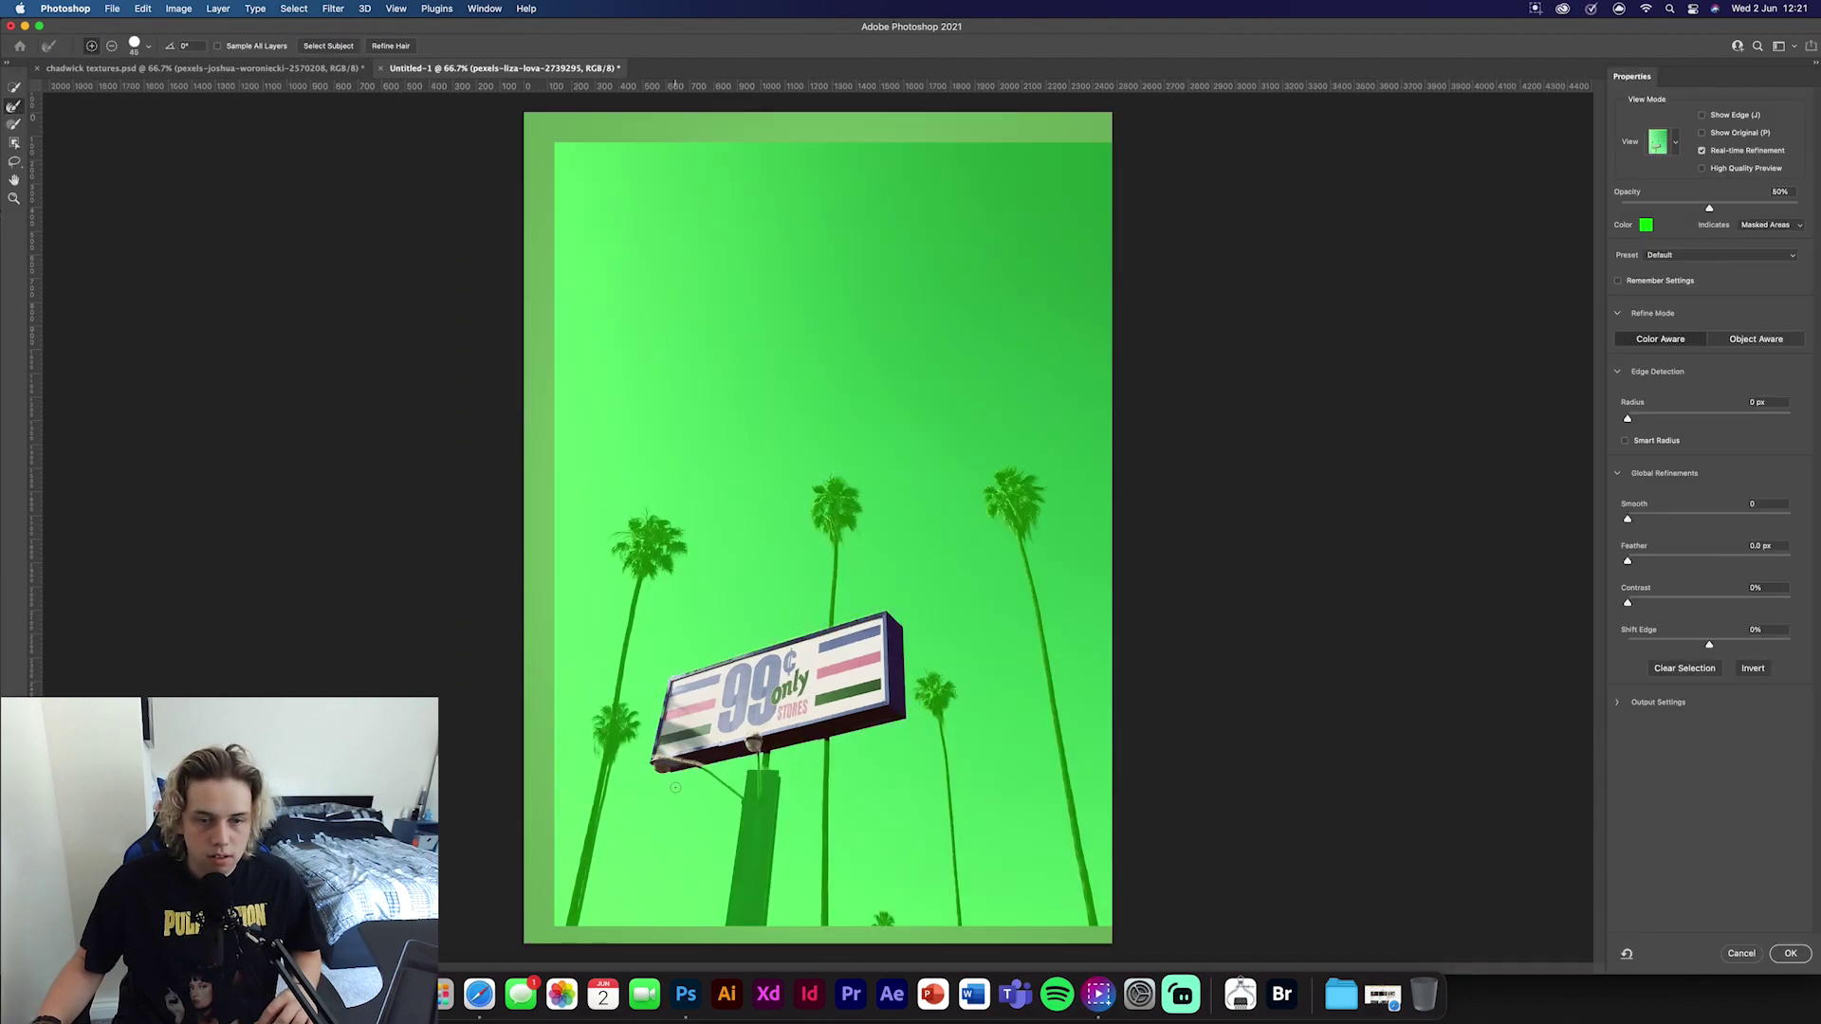
left_click_drag(1709, 645, 1701, 646)
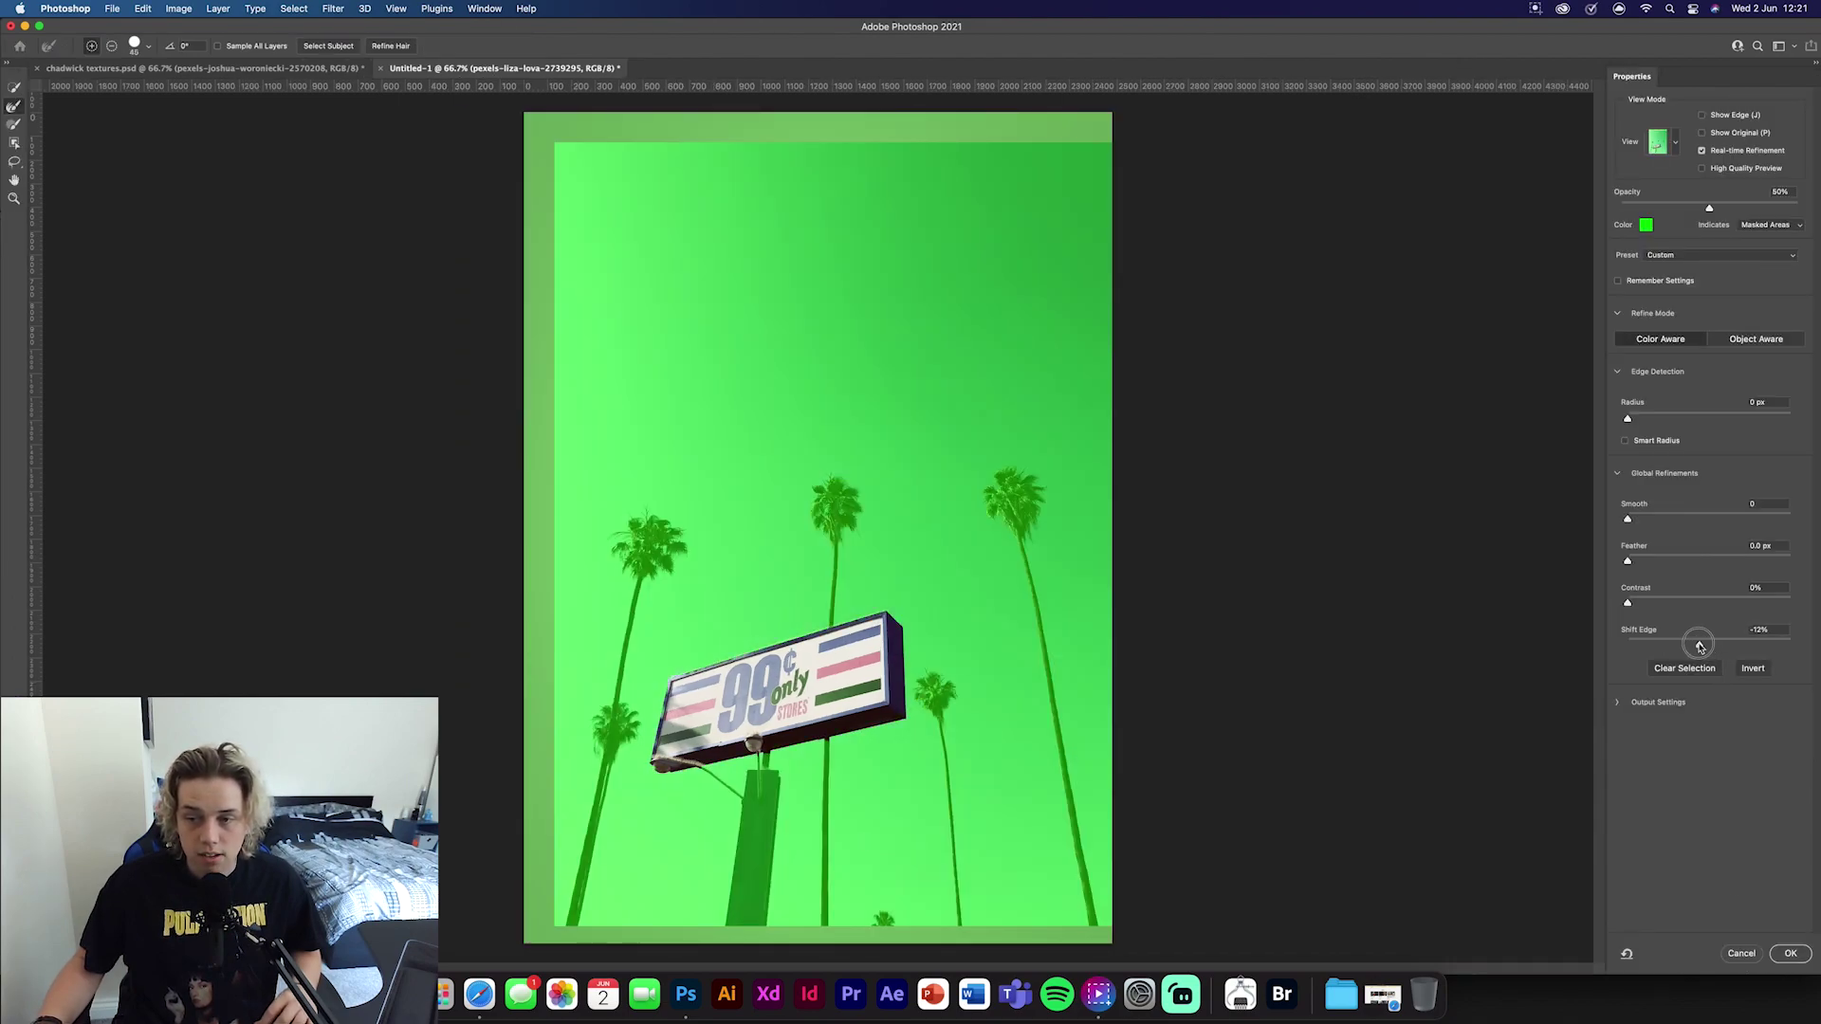
left_click(1790, 953)
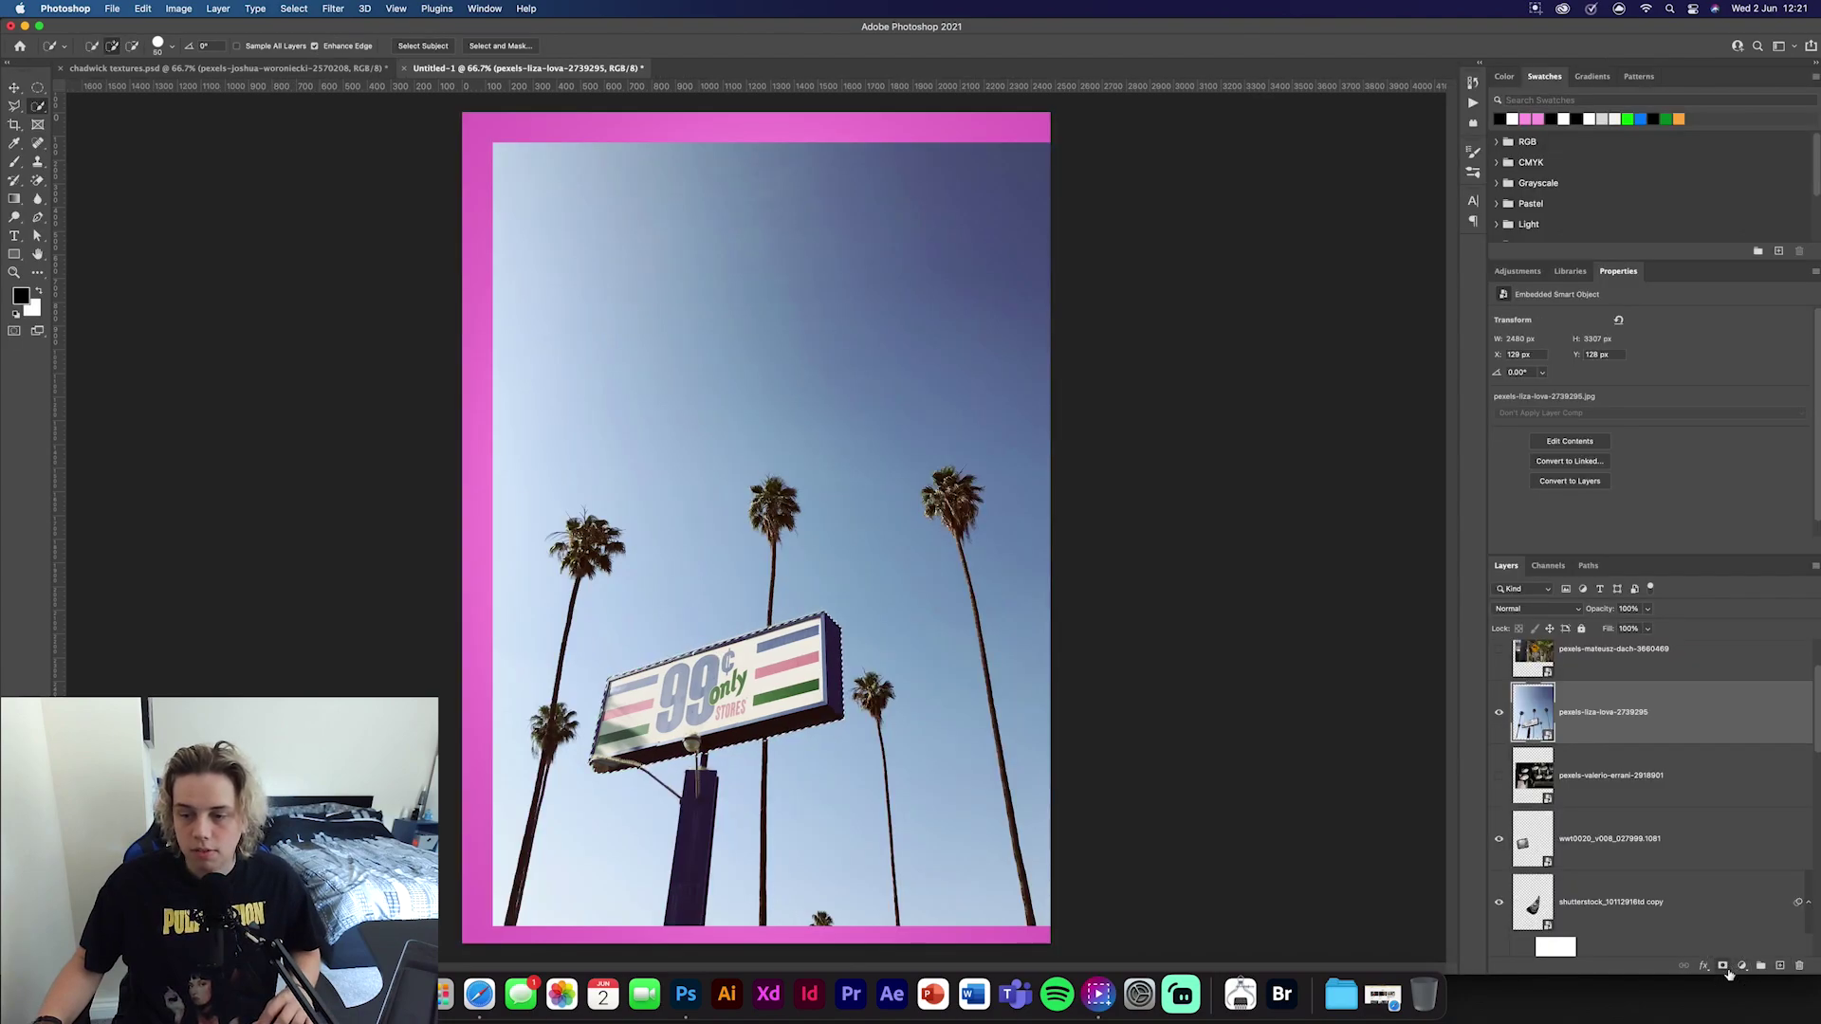
Mask the billboard layer with the selection, apply the mask and convert the cut-out to a smart object
right_click(1742, 753)
right_click(1599, 738)
left_click(1639, 778)
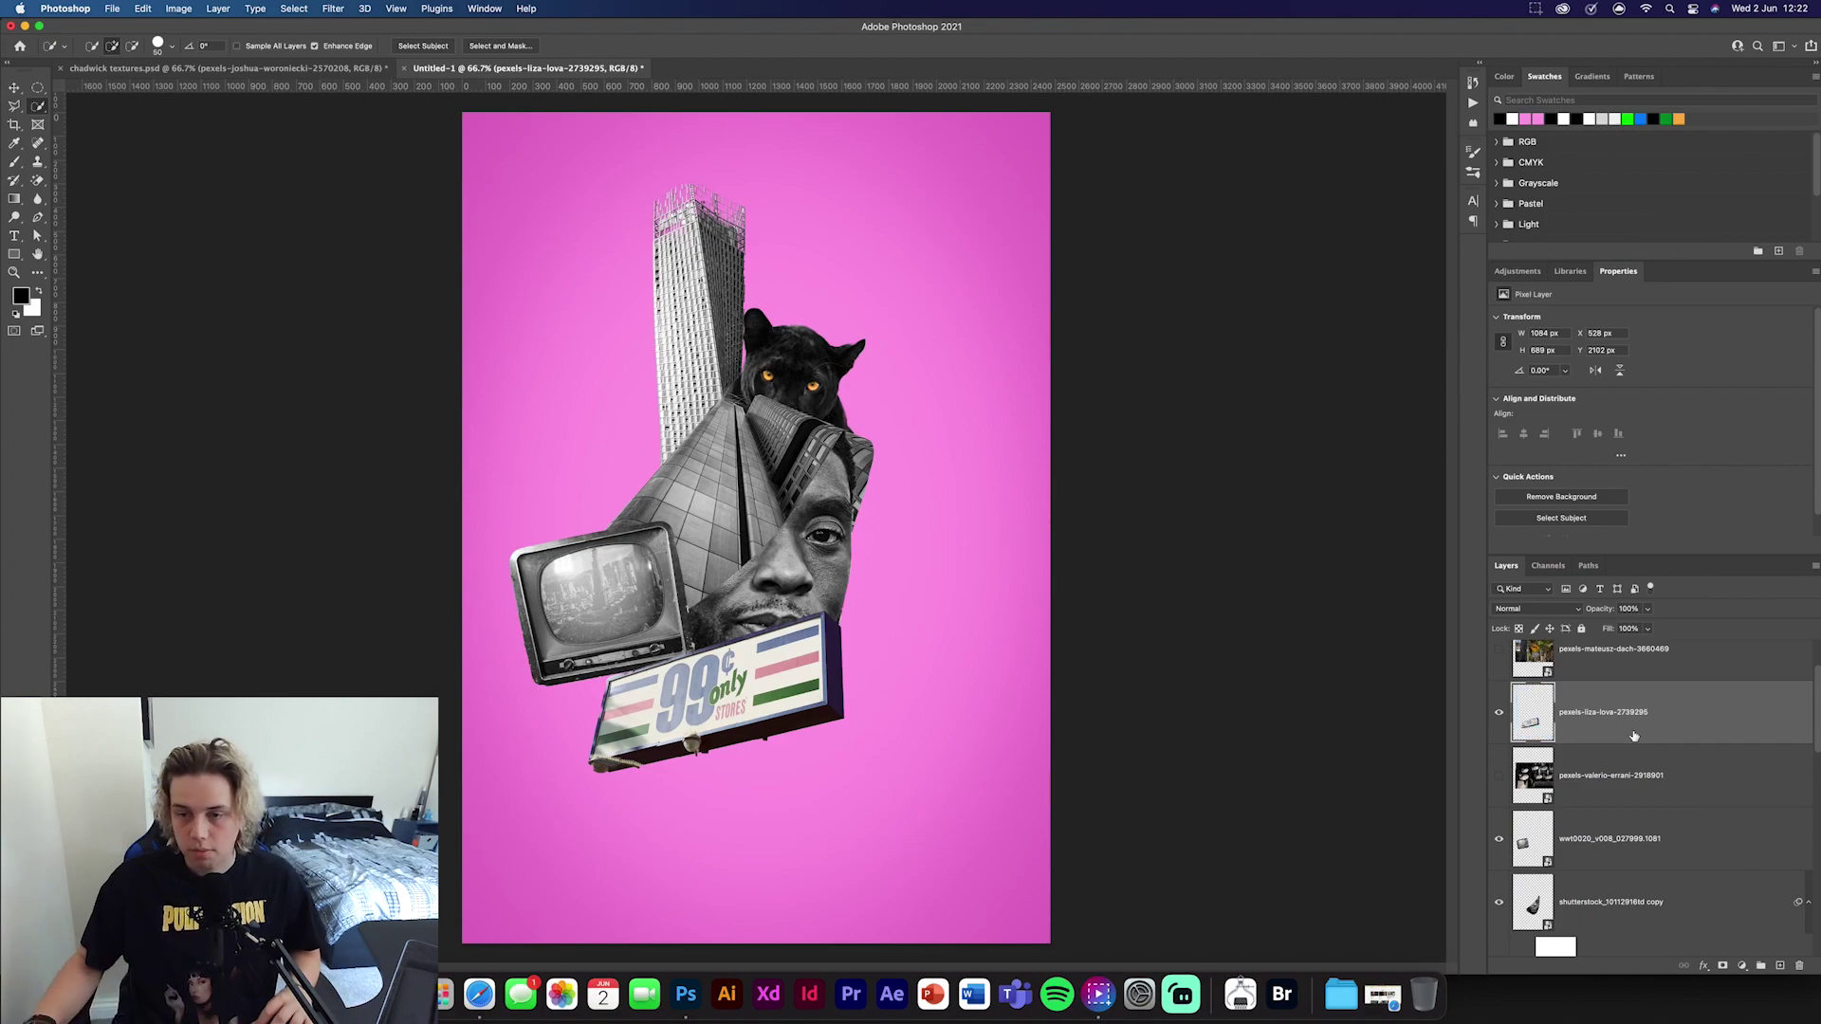
right_click(1633, 735)
left_click(1689, 482)
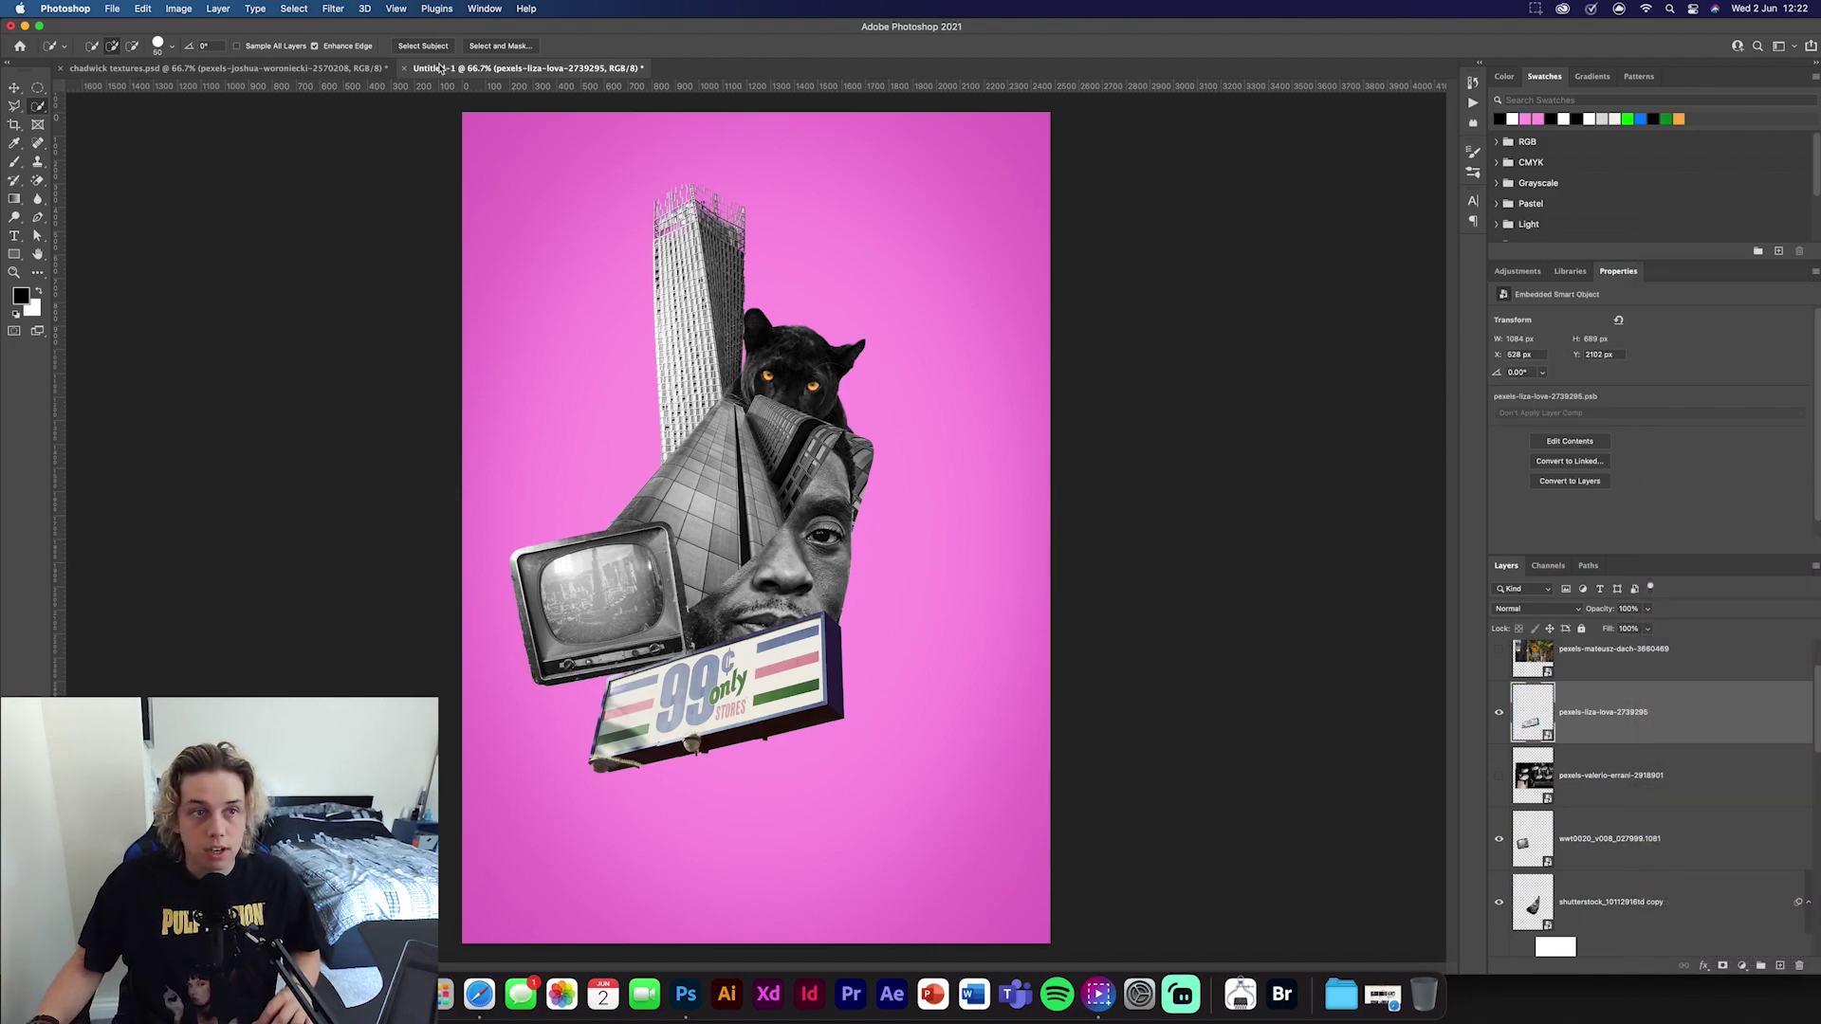
Apply Camera Raw to the billboard with Contrast +30, Texture +21, Clarity +41 and Saturation -100
left_click(330, 9)
left_click(1065, 355)
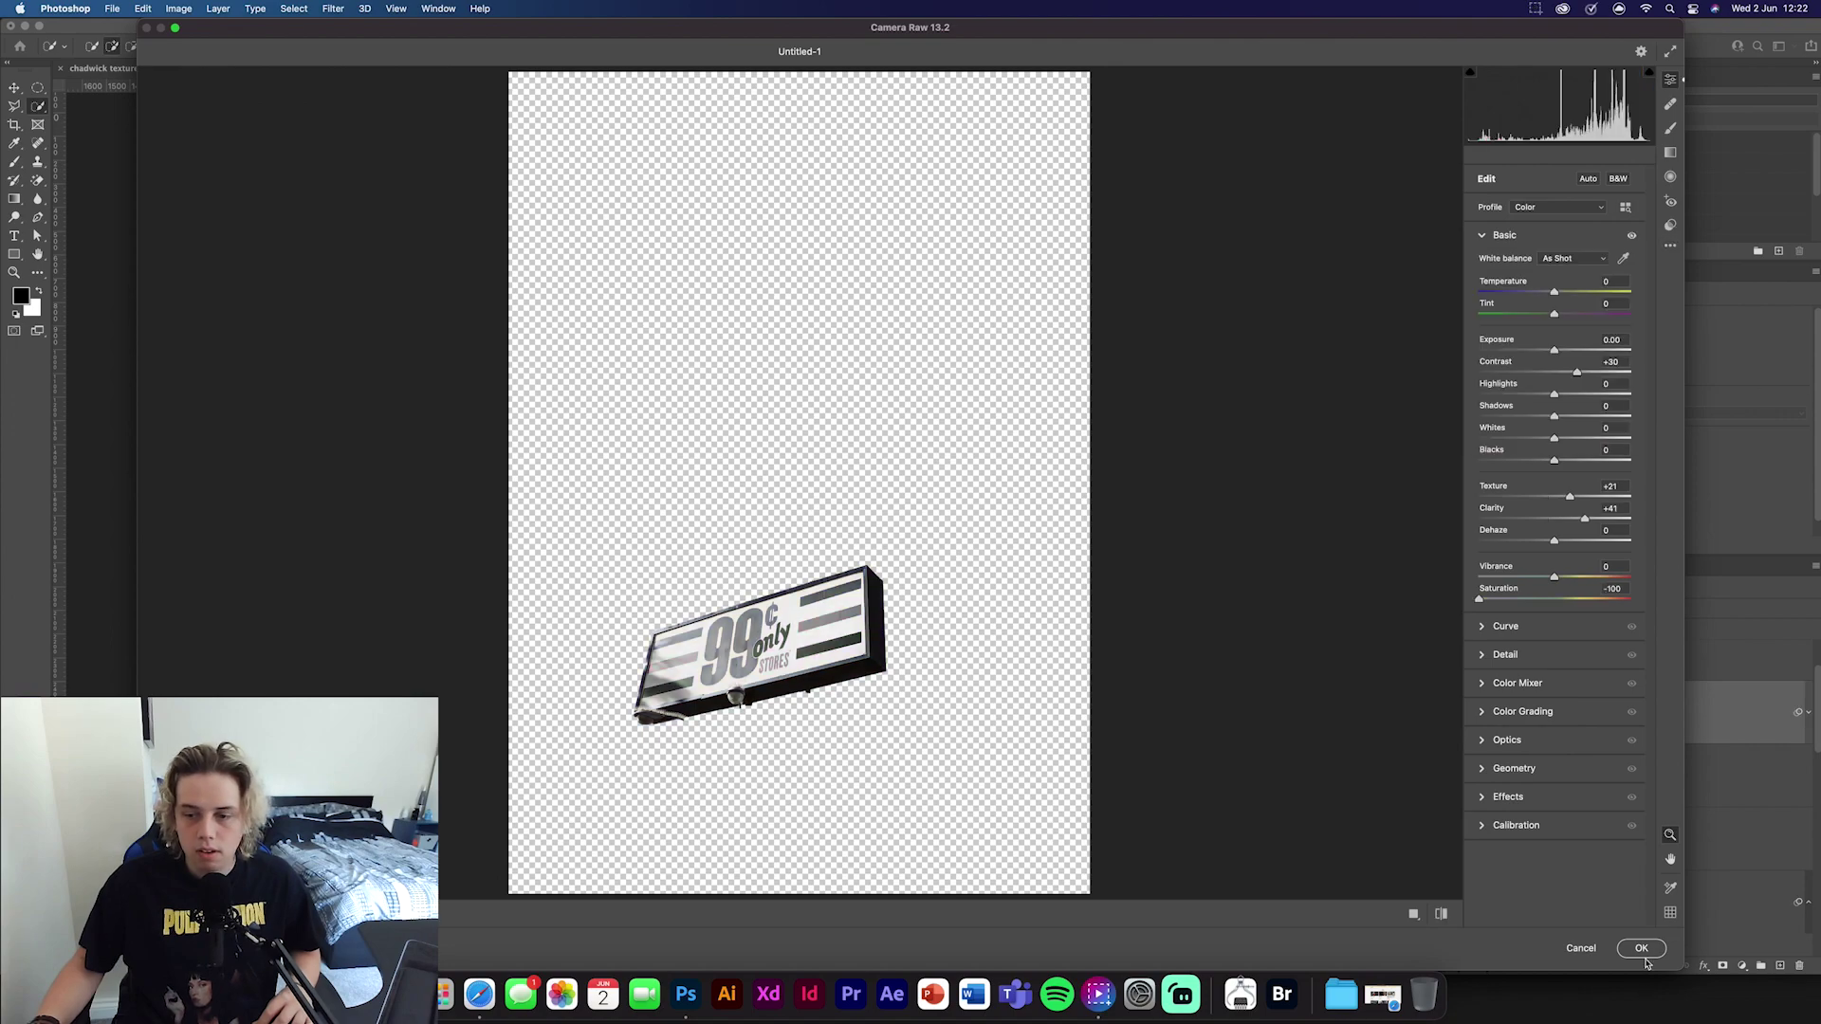
left_click(1643, 951)
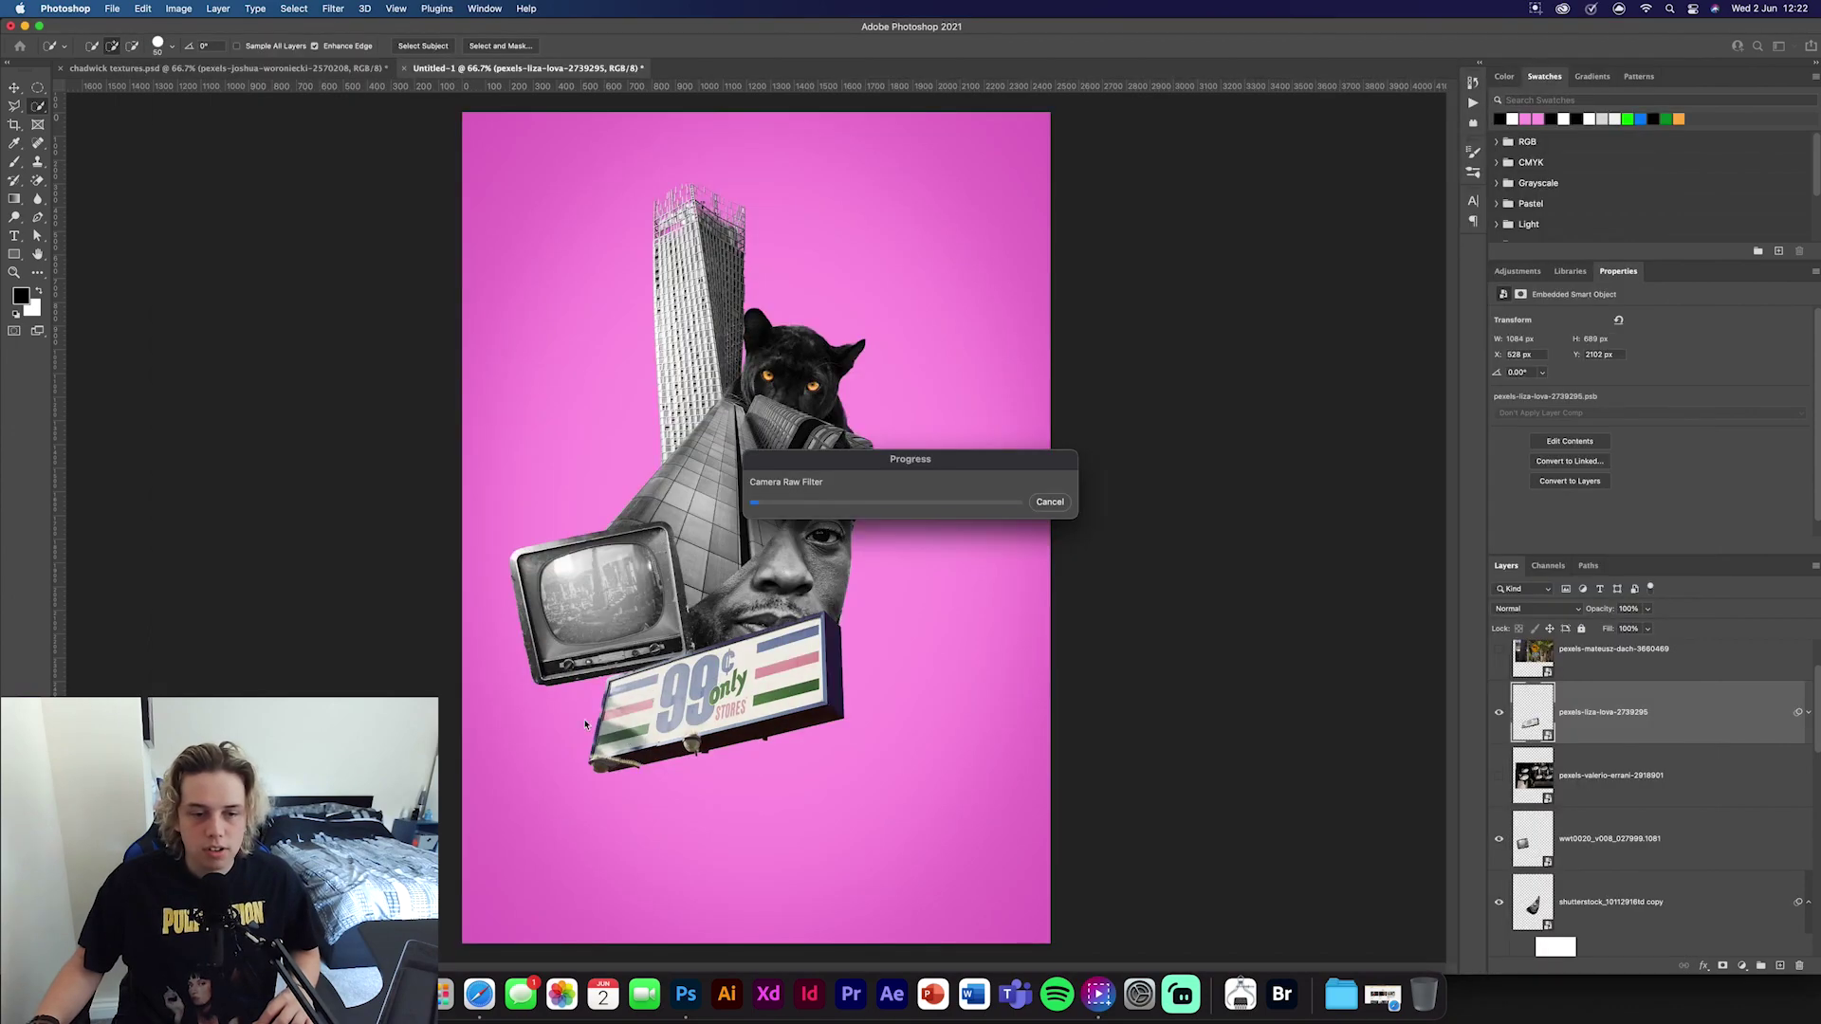
Move the store billboard down so it sits just below the chin of the face
key("v")
mouse_move(718, 712)
left_mouse_down()
mouse_move(709, 736)
mouse_move(730, 736)
left_mouse_up()
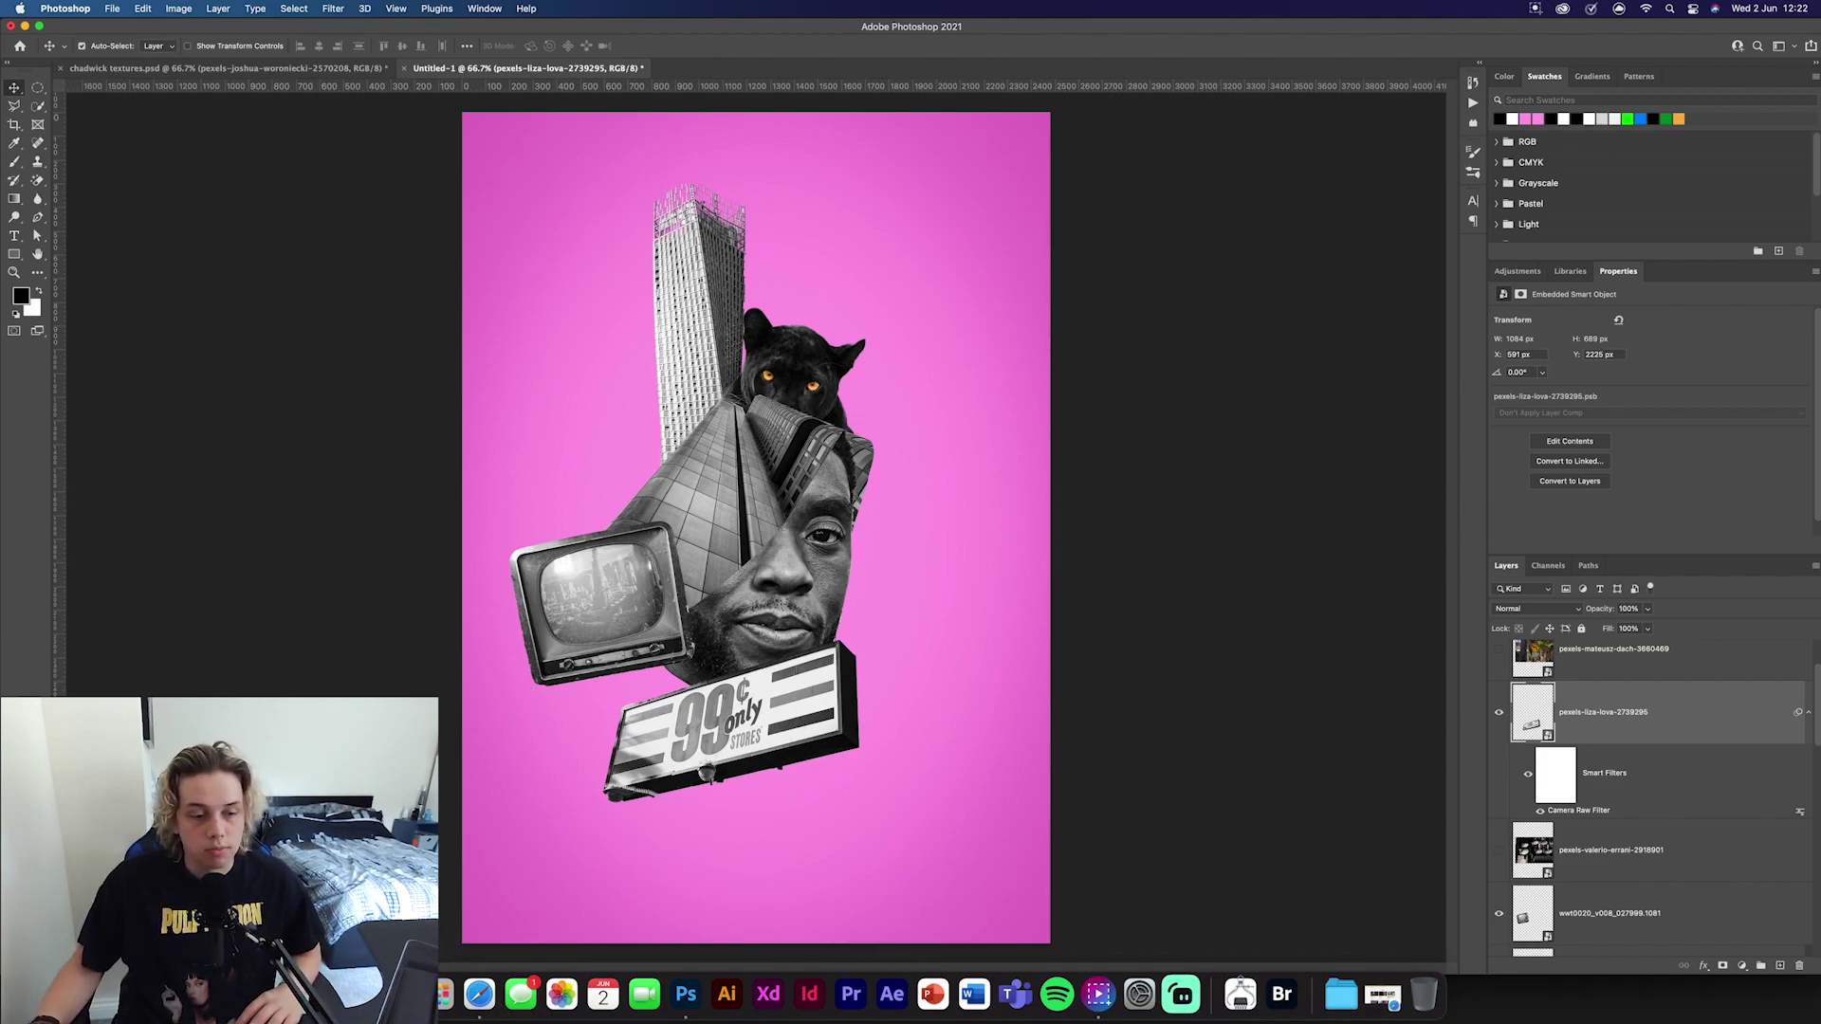
left_click_drag(761, 742, 765, 742)
left_click_drag(764, 748, 765, 749)
Show the road-sign photo layer and outline the yellow diamond arrow sign with a polygonal lasso selection
scroll(1589, 732, "up", 3)
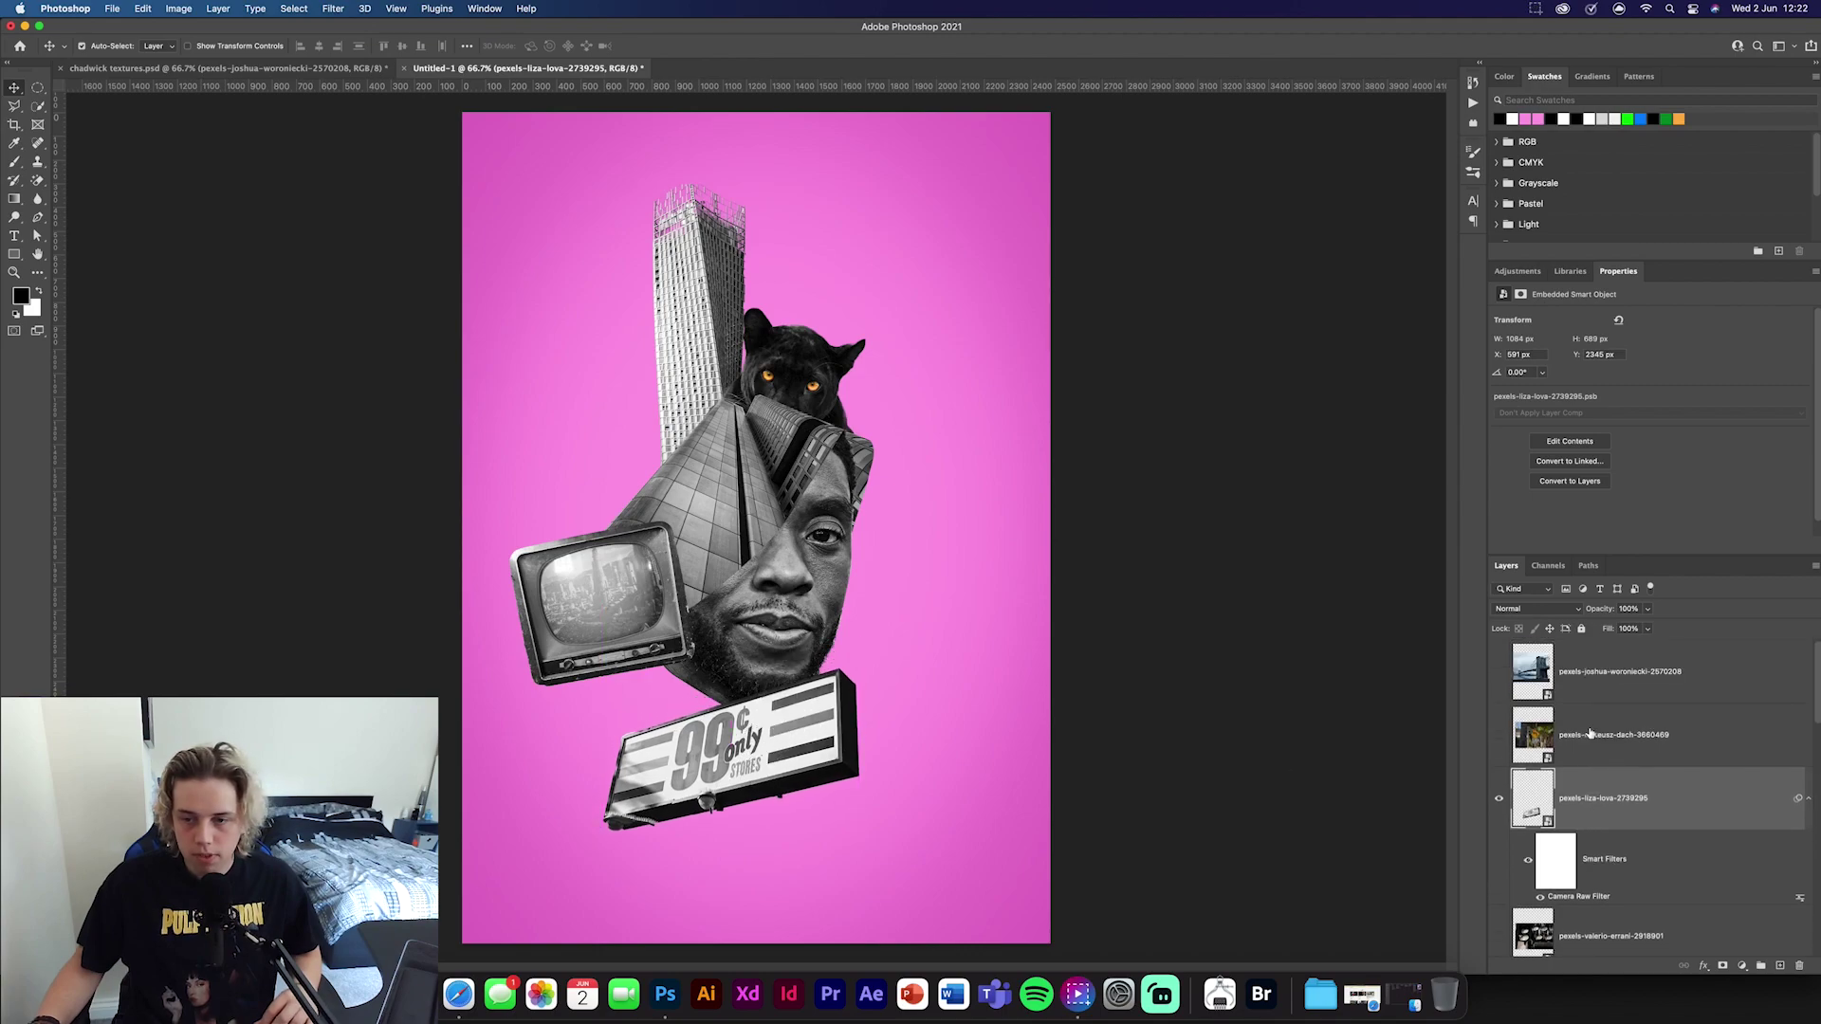
left_click(1498, 735)
left_click(1533, 735)
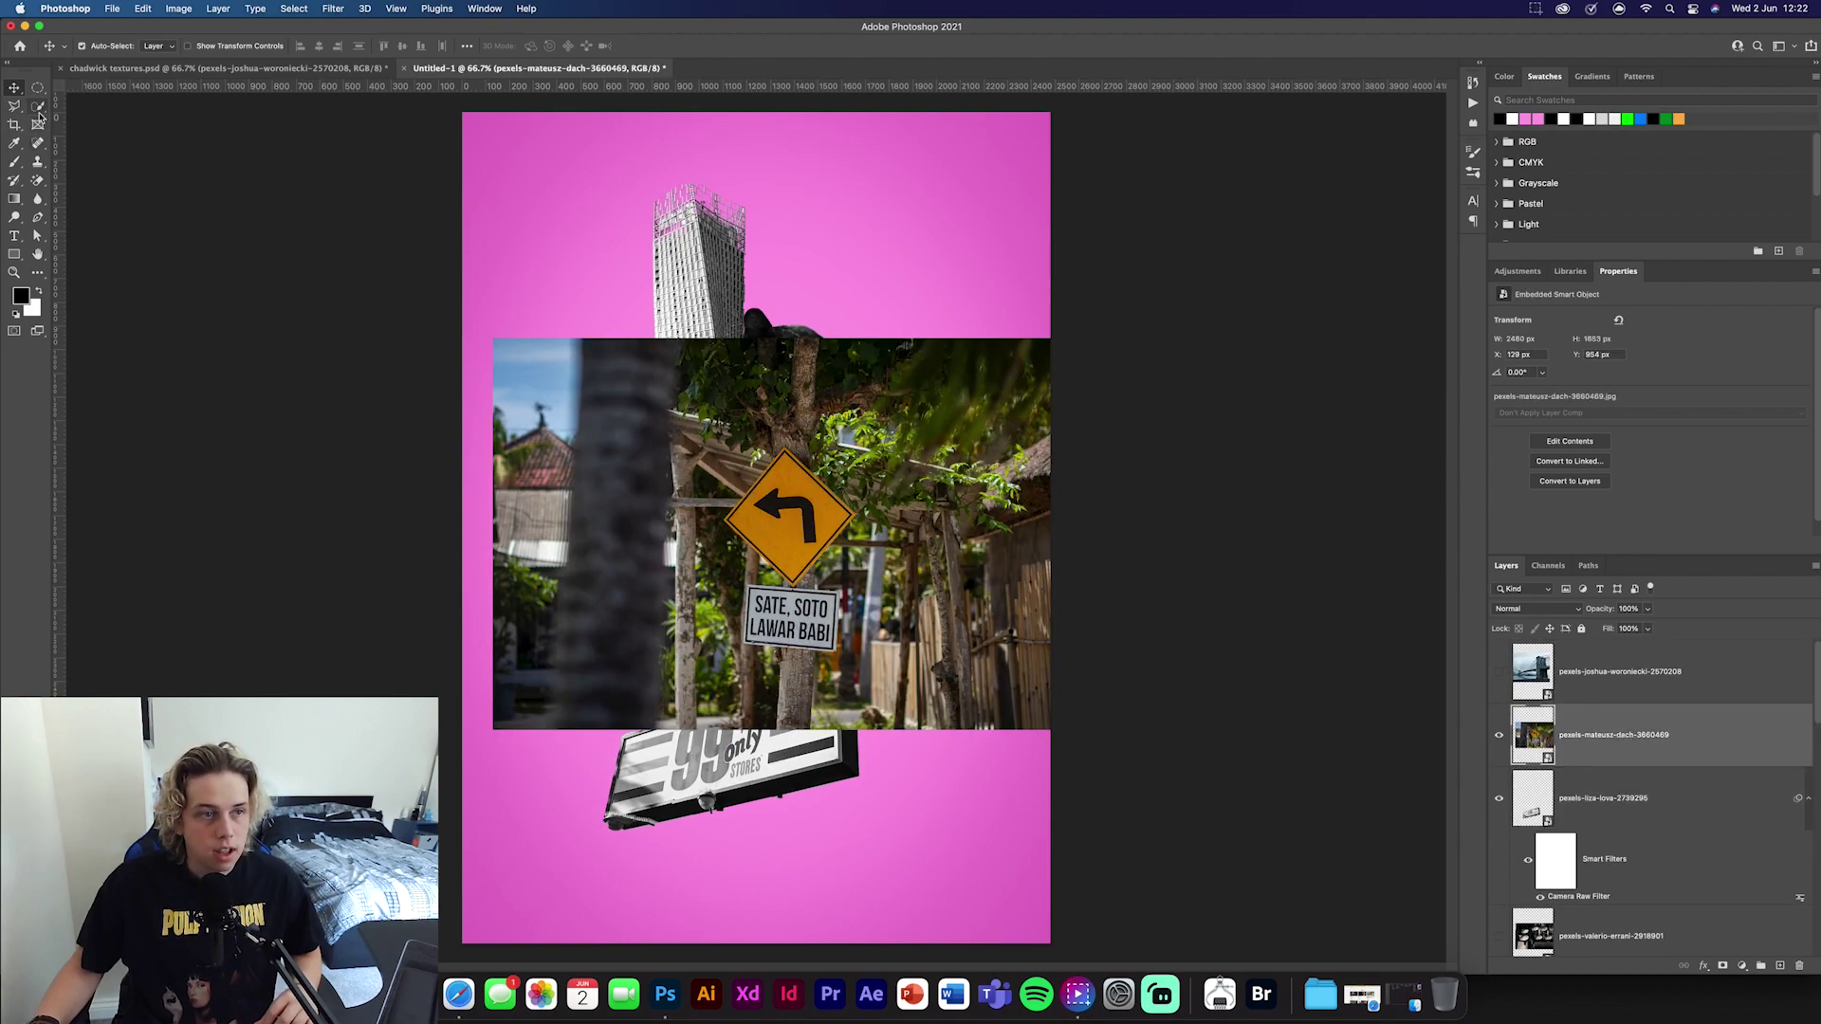
left_click(15, 107)
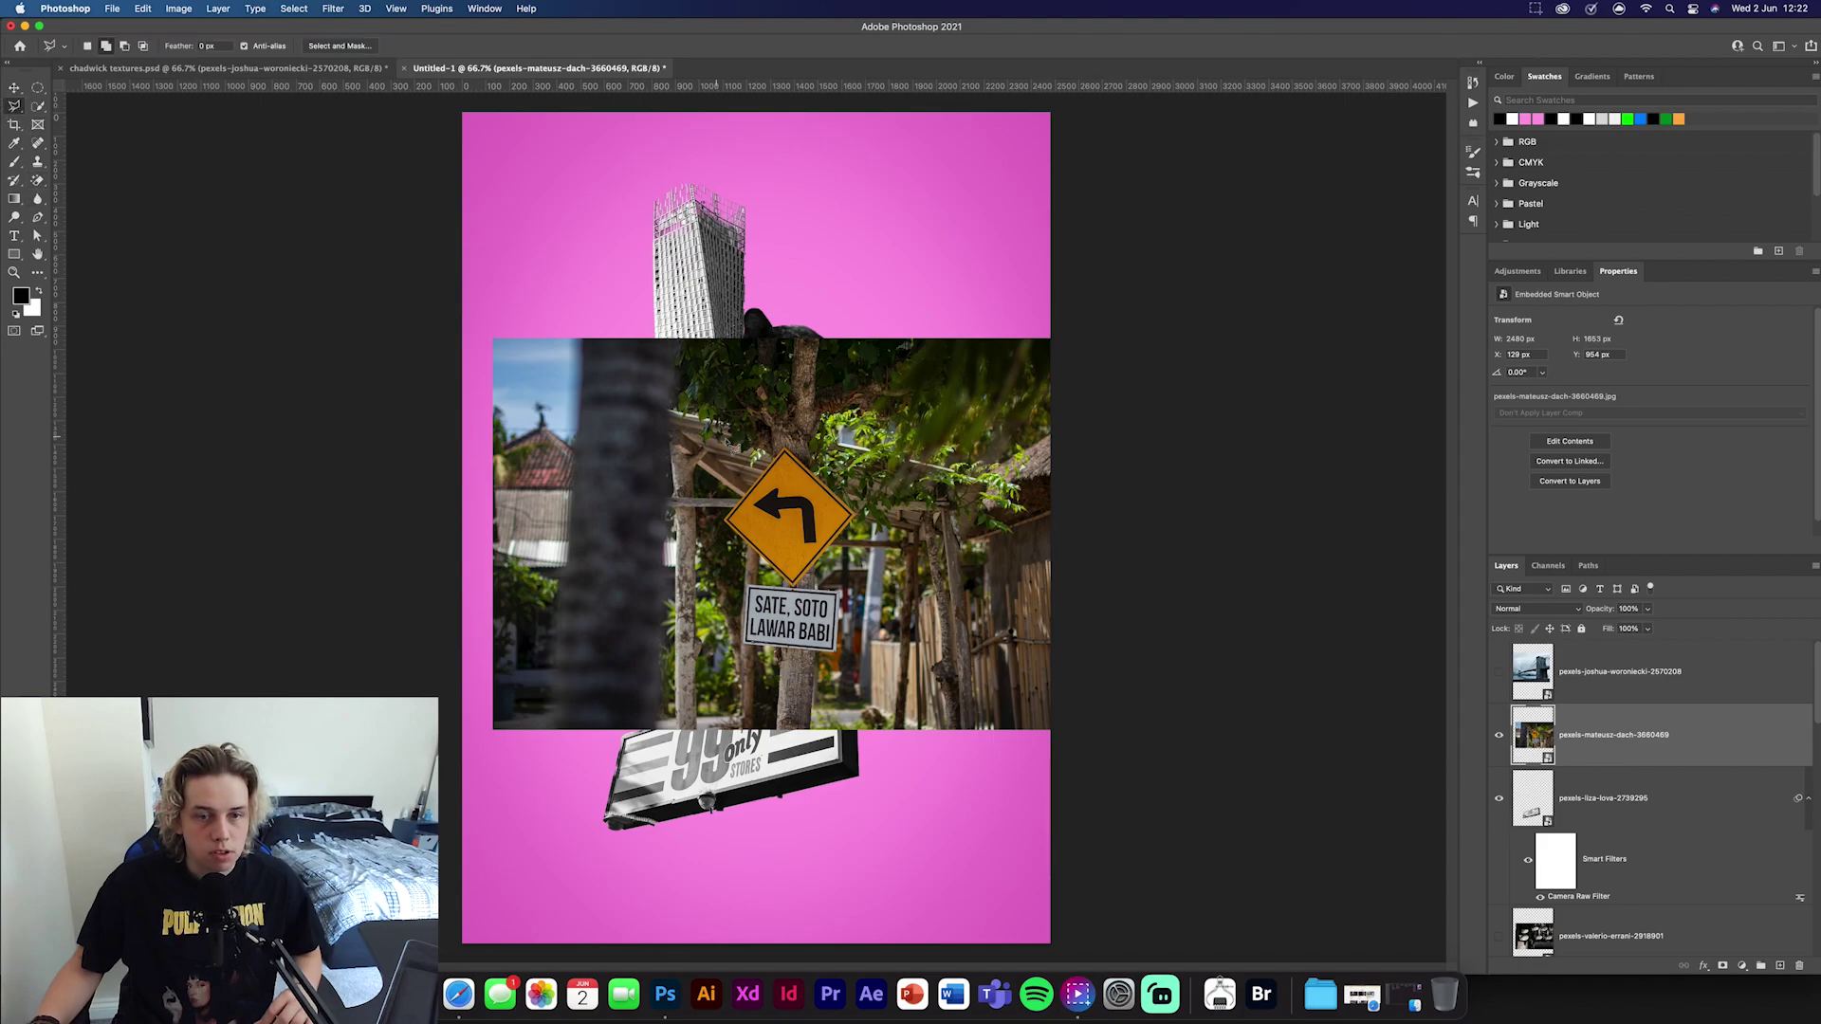
key("super+plus")
key("super+plus")
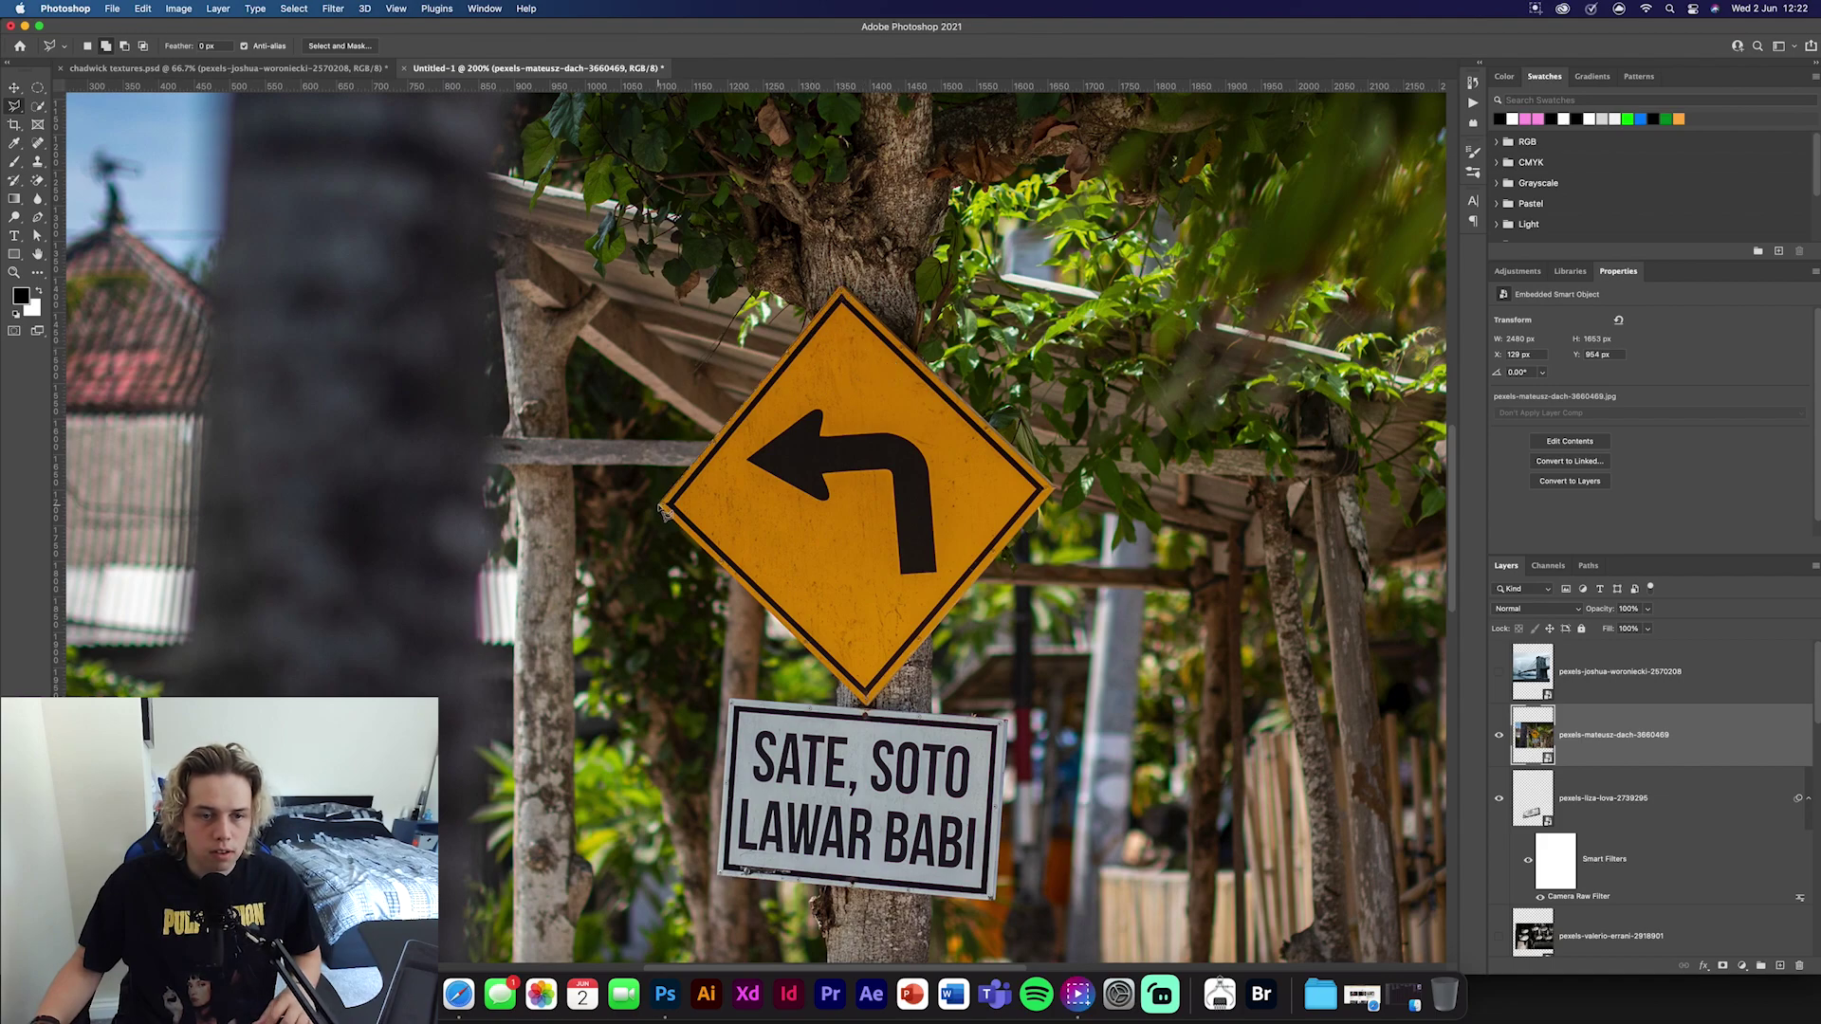
left_click(1055, 488)
left_click(847, 294)
left_click(661, 504)
left_click(865, 703)
left_click(1055, 488)
Mask the photo to the diamond sign selection, rasterize the layer and apply the mask
left_click(1723, 965)
left_click(14, 87)
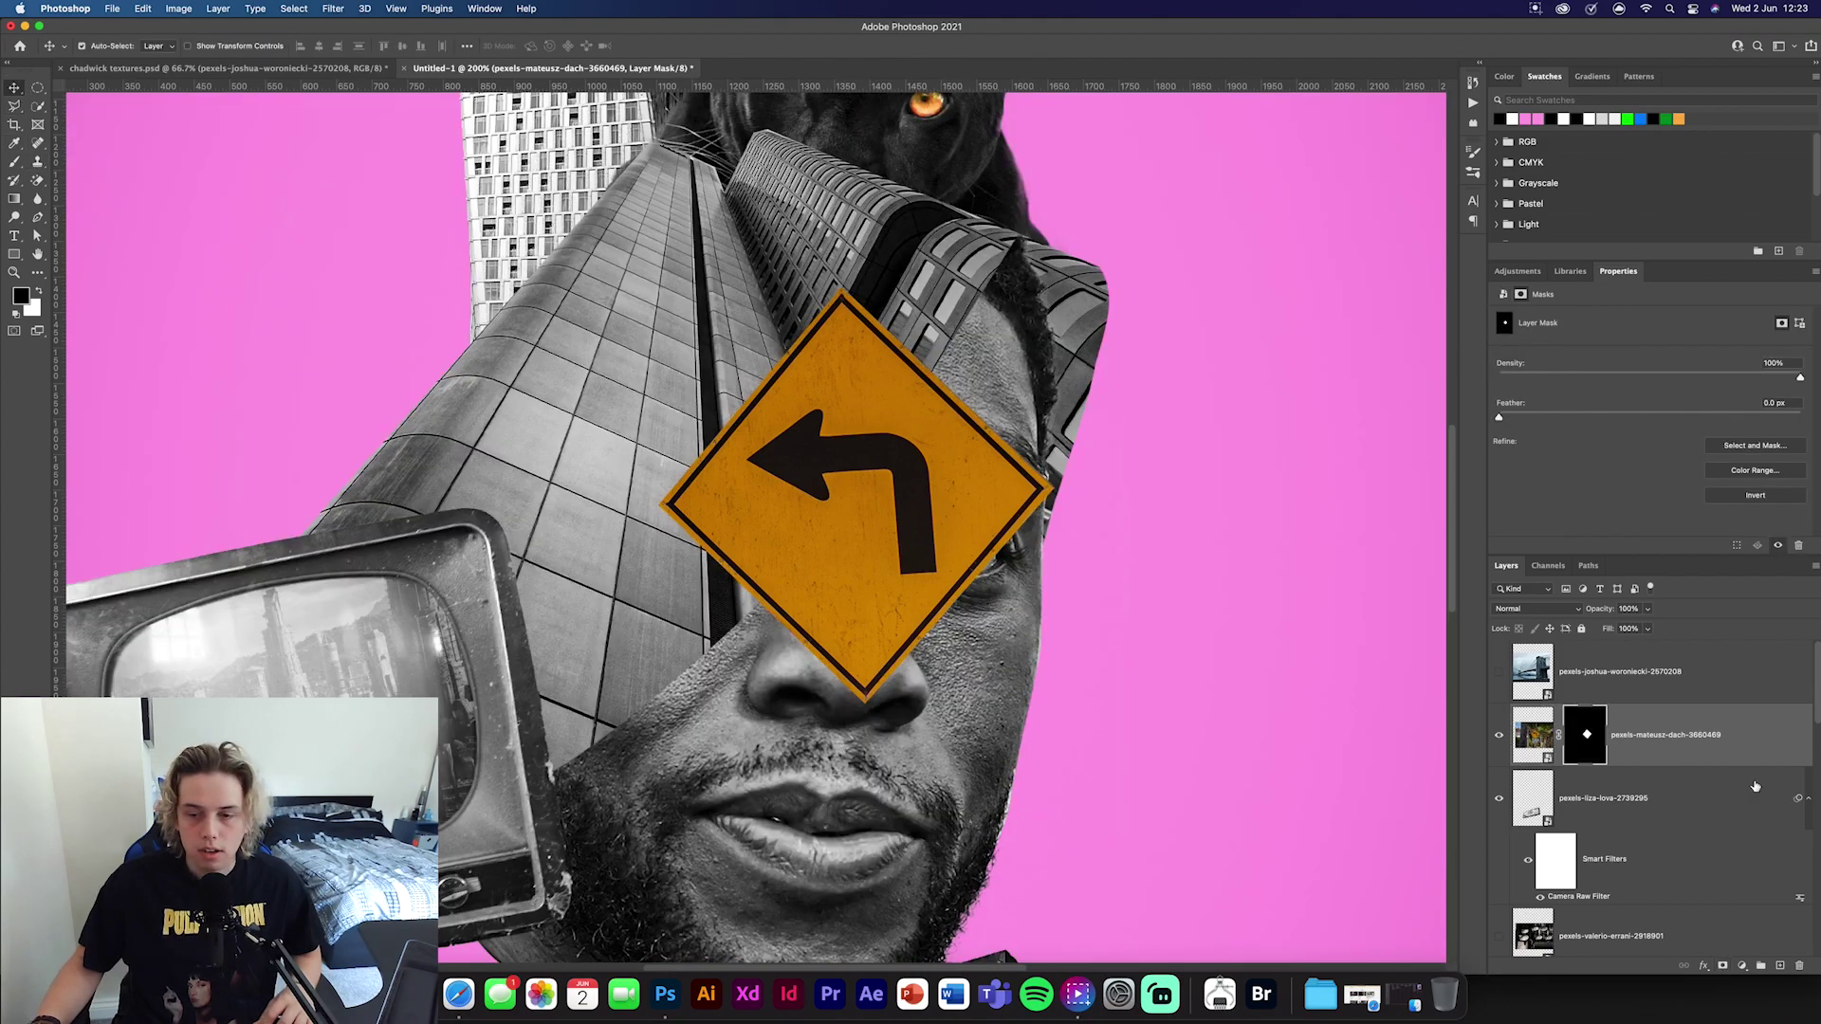
right_click(1692, 742)
left_click(1595, 542)
right_click(1585, 741)
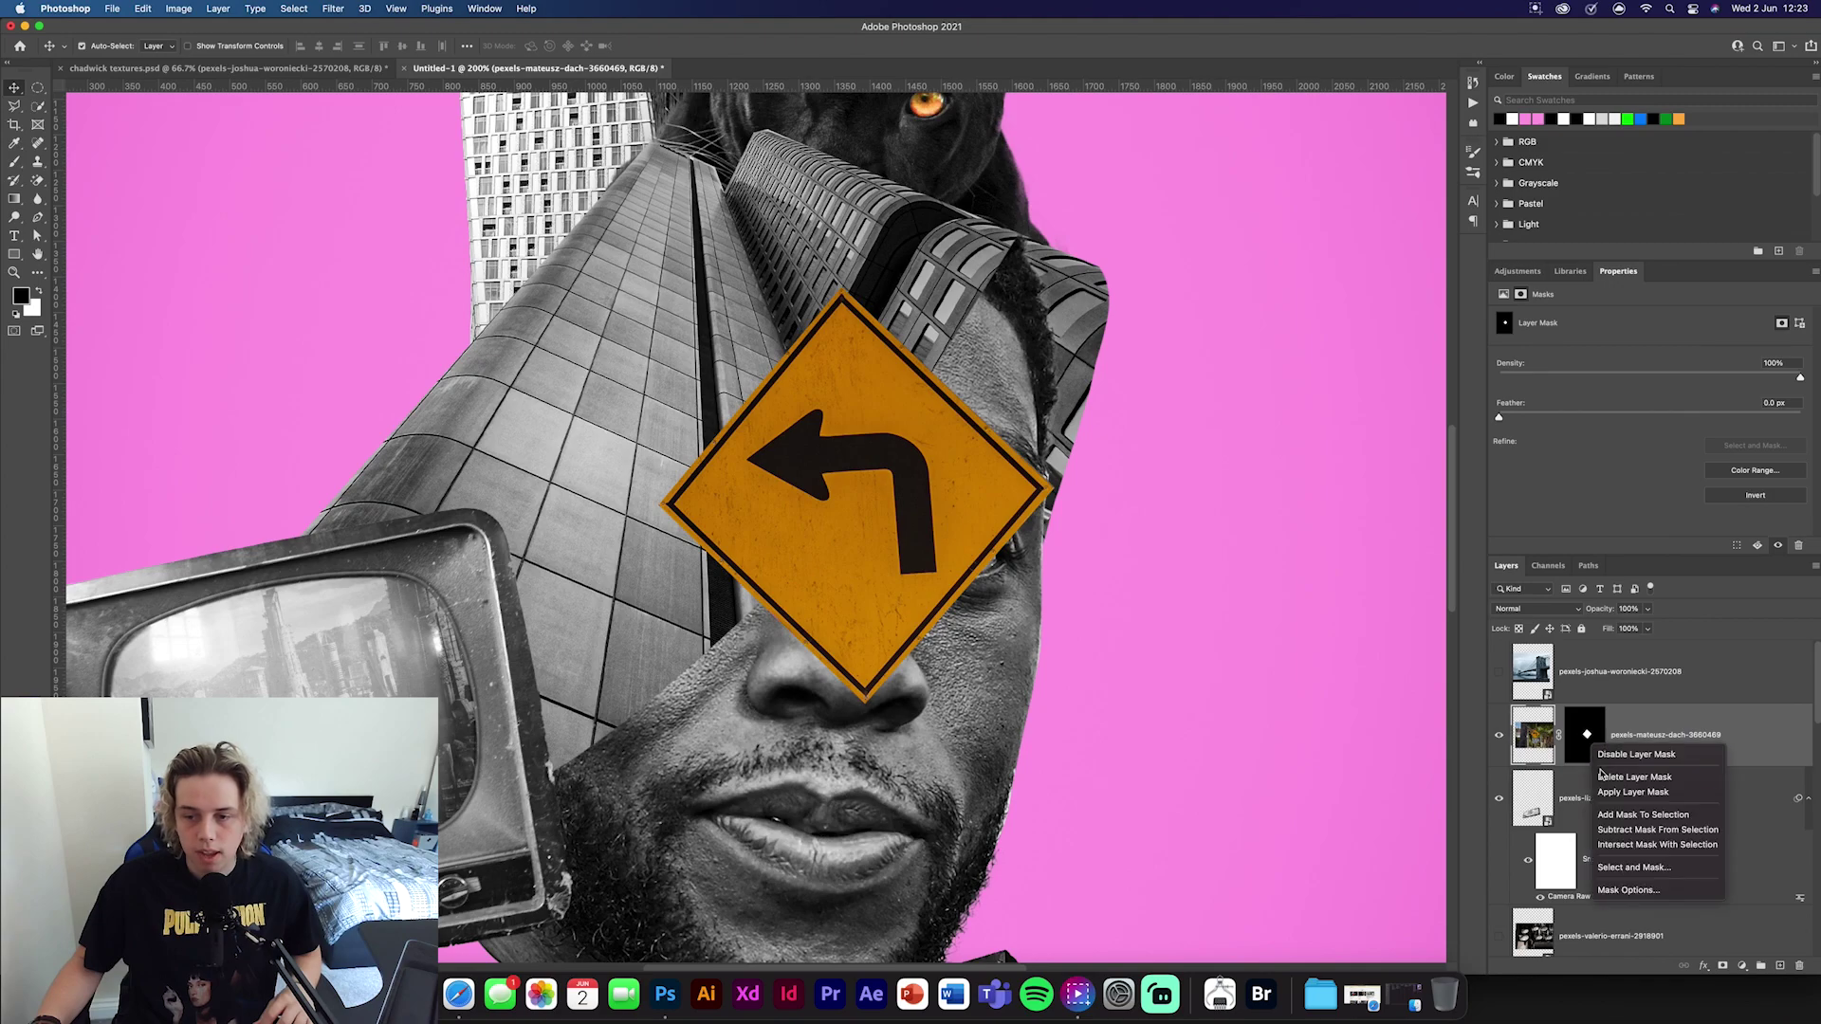
left_click(1612, 794)
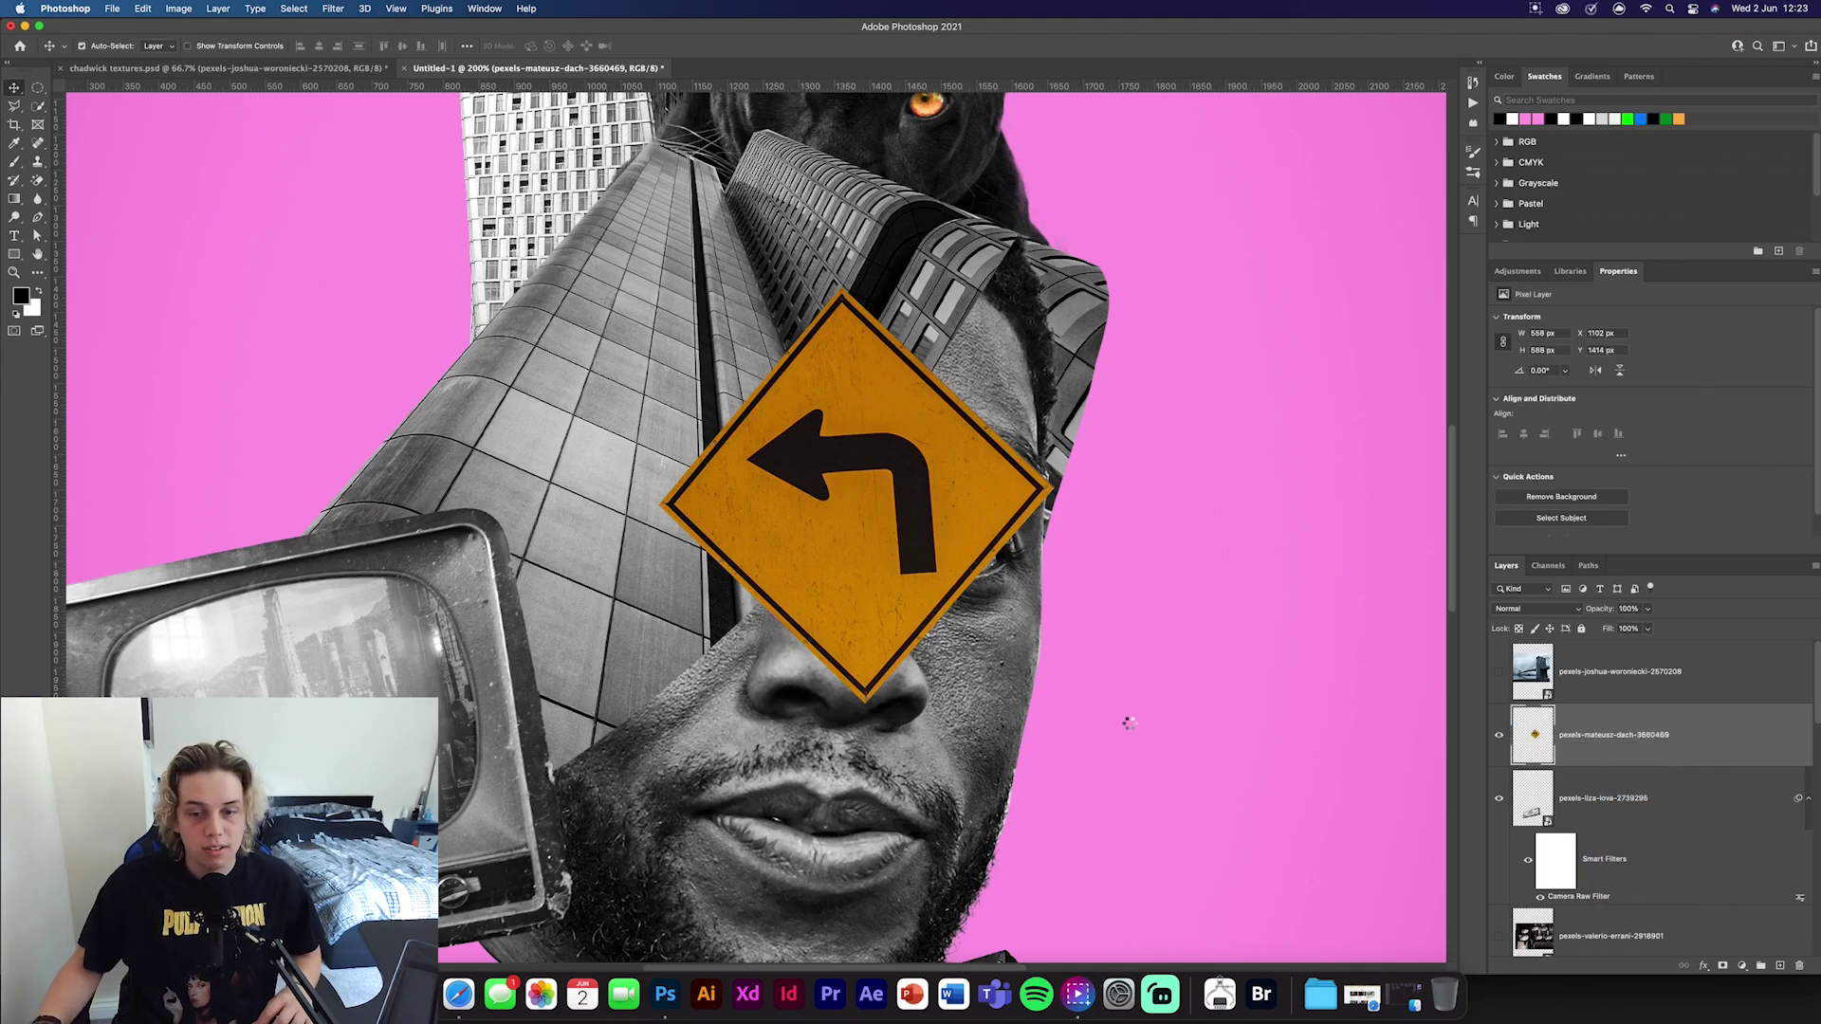
Desaturate the arrow sign and place it, slightly rotated, overlapping the television's lower corner and the top of the billboard
key("super+shift+u")
key("super+0")
left_click_drag(721, 656, 697, 694)
key("super+t")
left_click(723, 46)
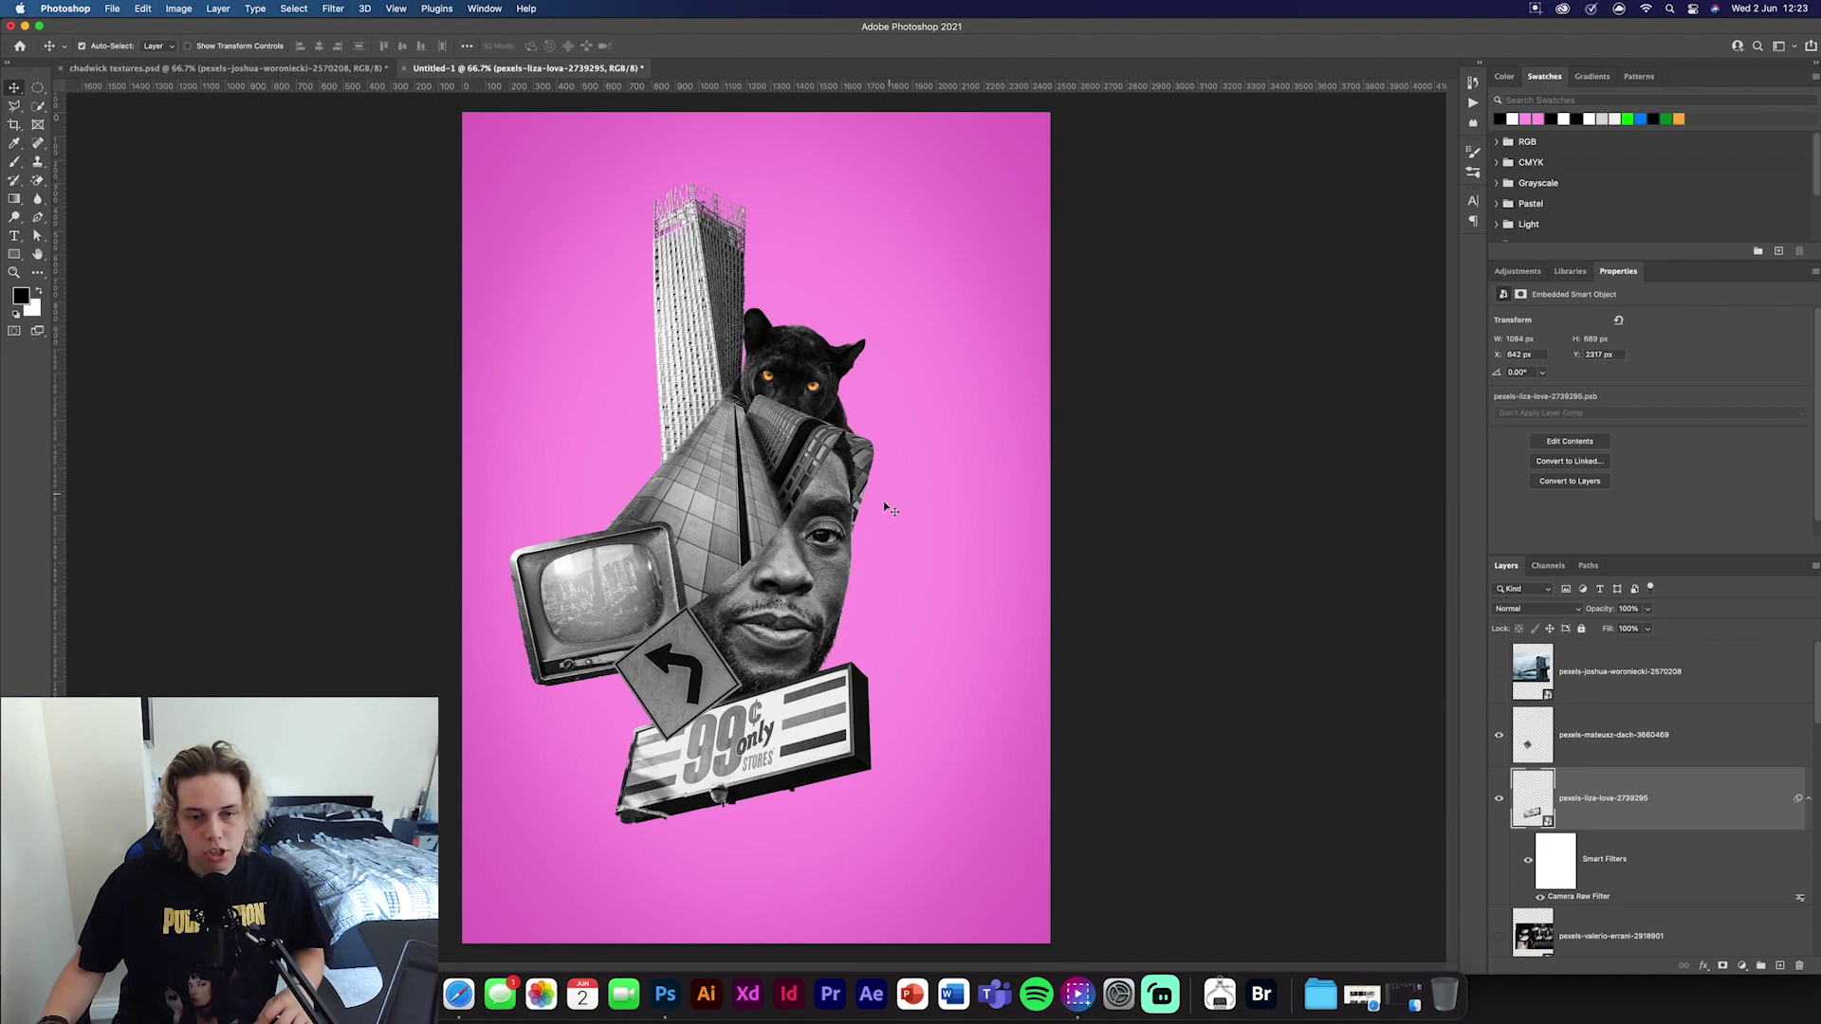
Show the bridge photo layer and select its subject
left_click(1499, 670)
left_click(842, 442)
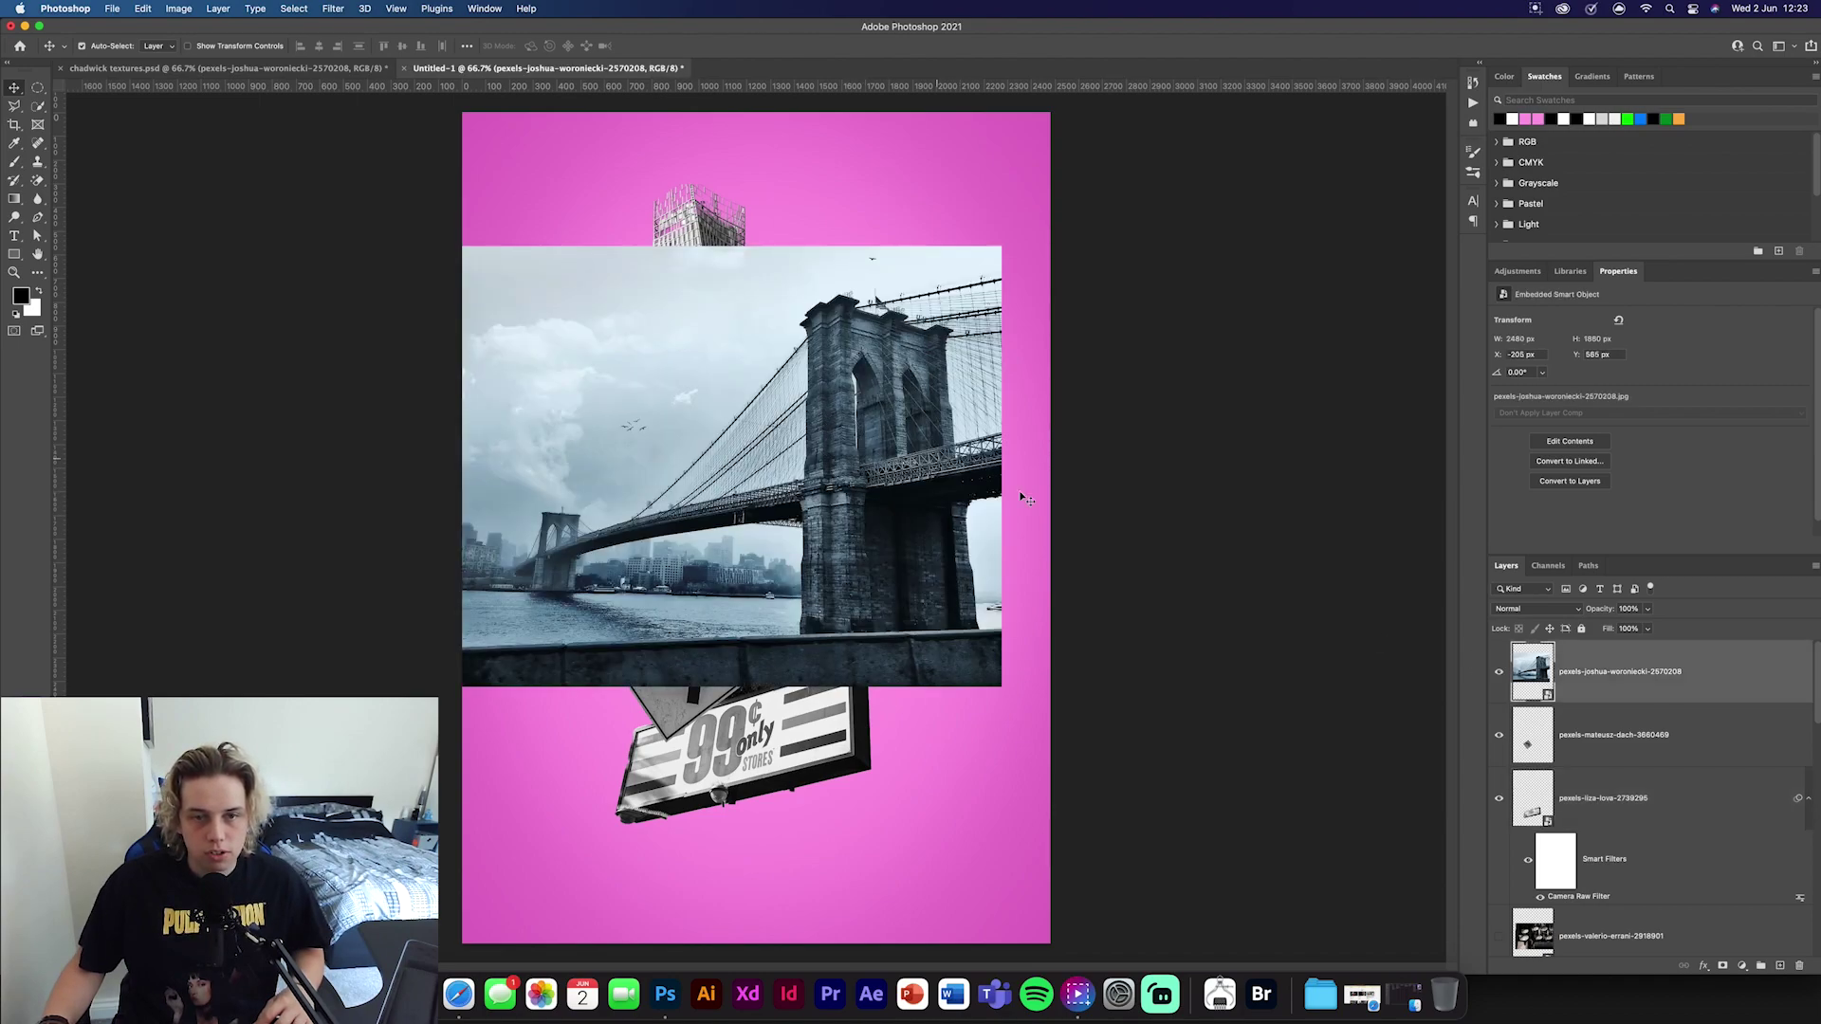
left_click(38, 107)
left_click(423, 45)
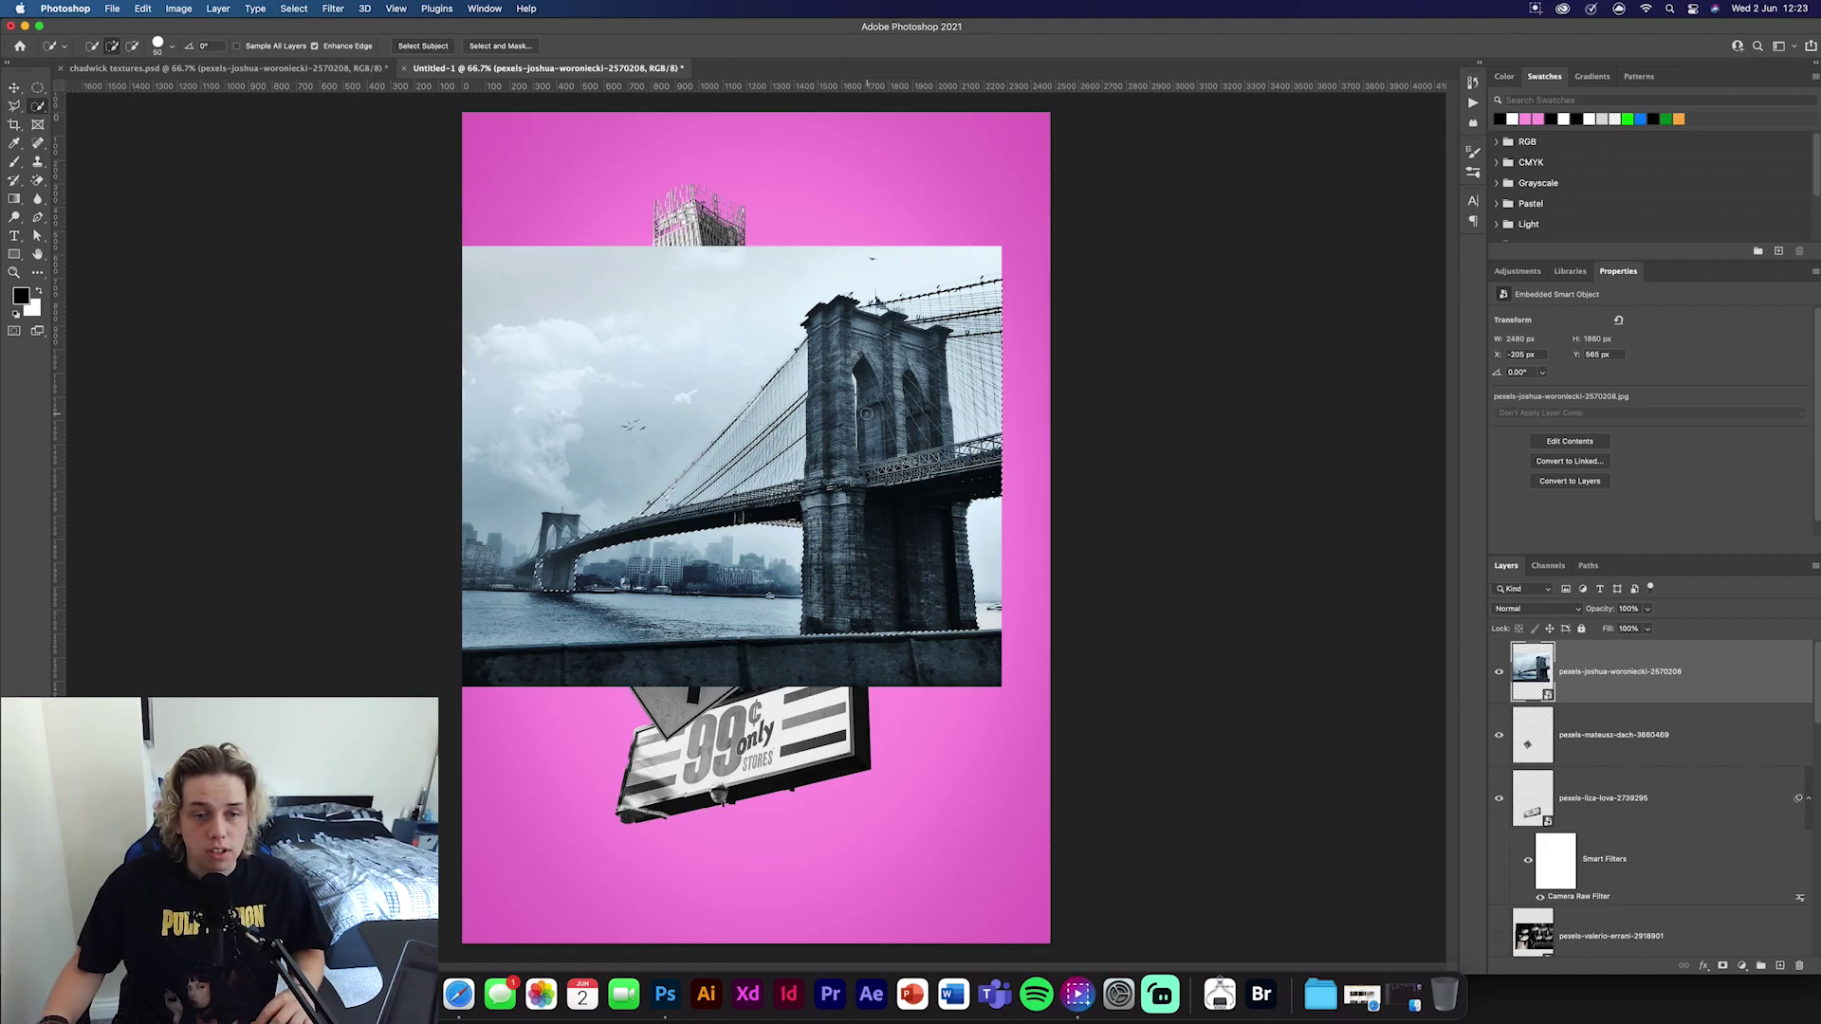
Refine the bridge selection in Select and Mask by brushing the sky out between the cables on the tower's right side
key("alt+super+r")
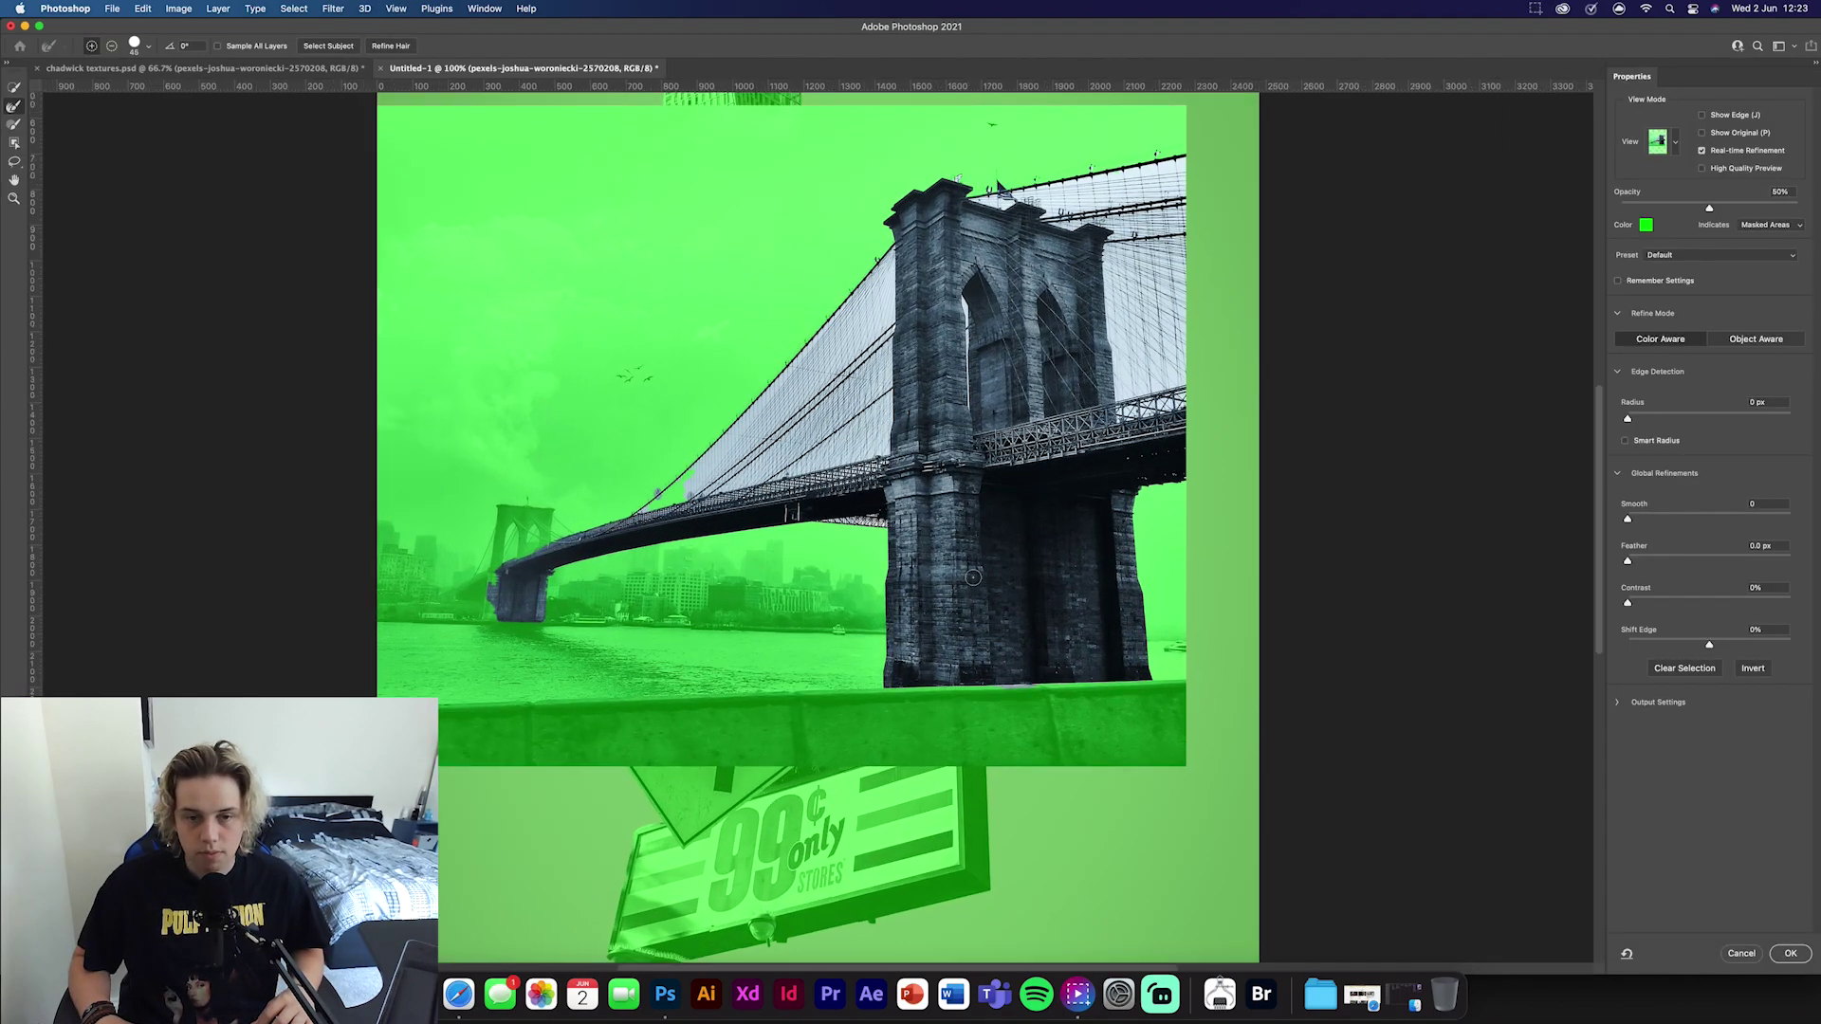
key("super+equal")
left_click_drag(1084, 507, 894, 682)
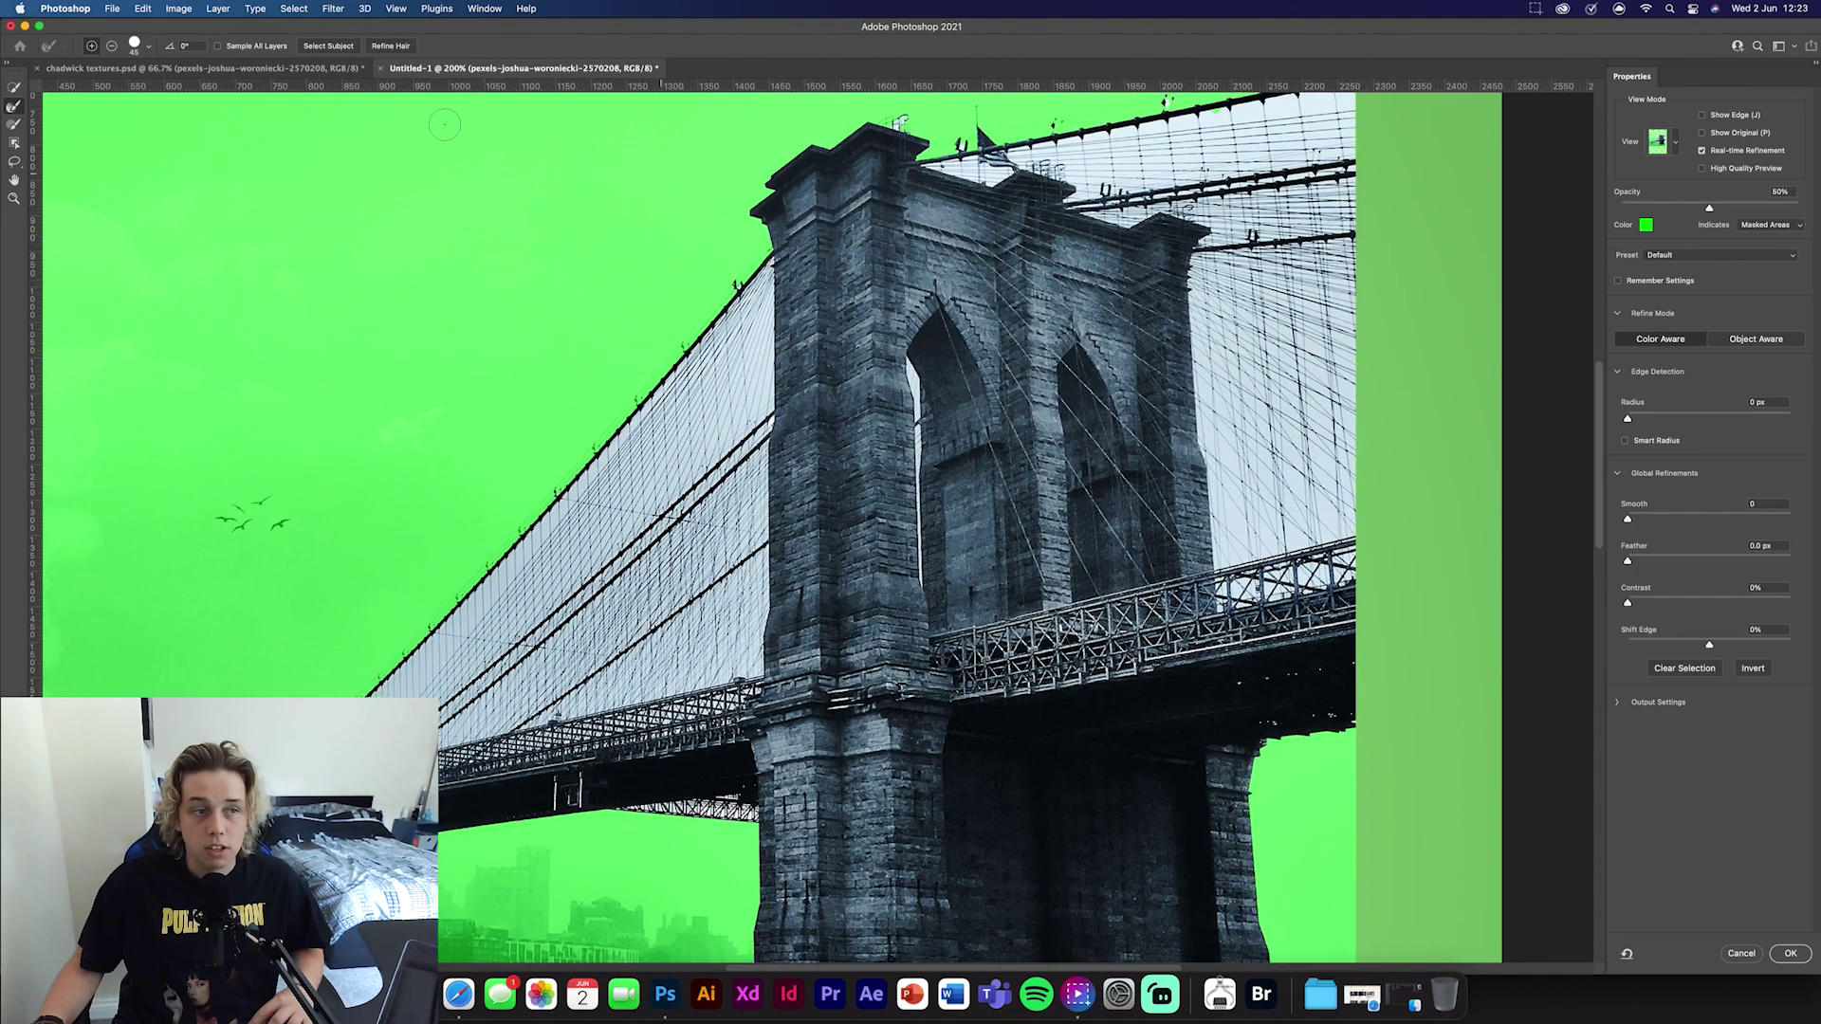
key("bracketright")
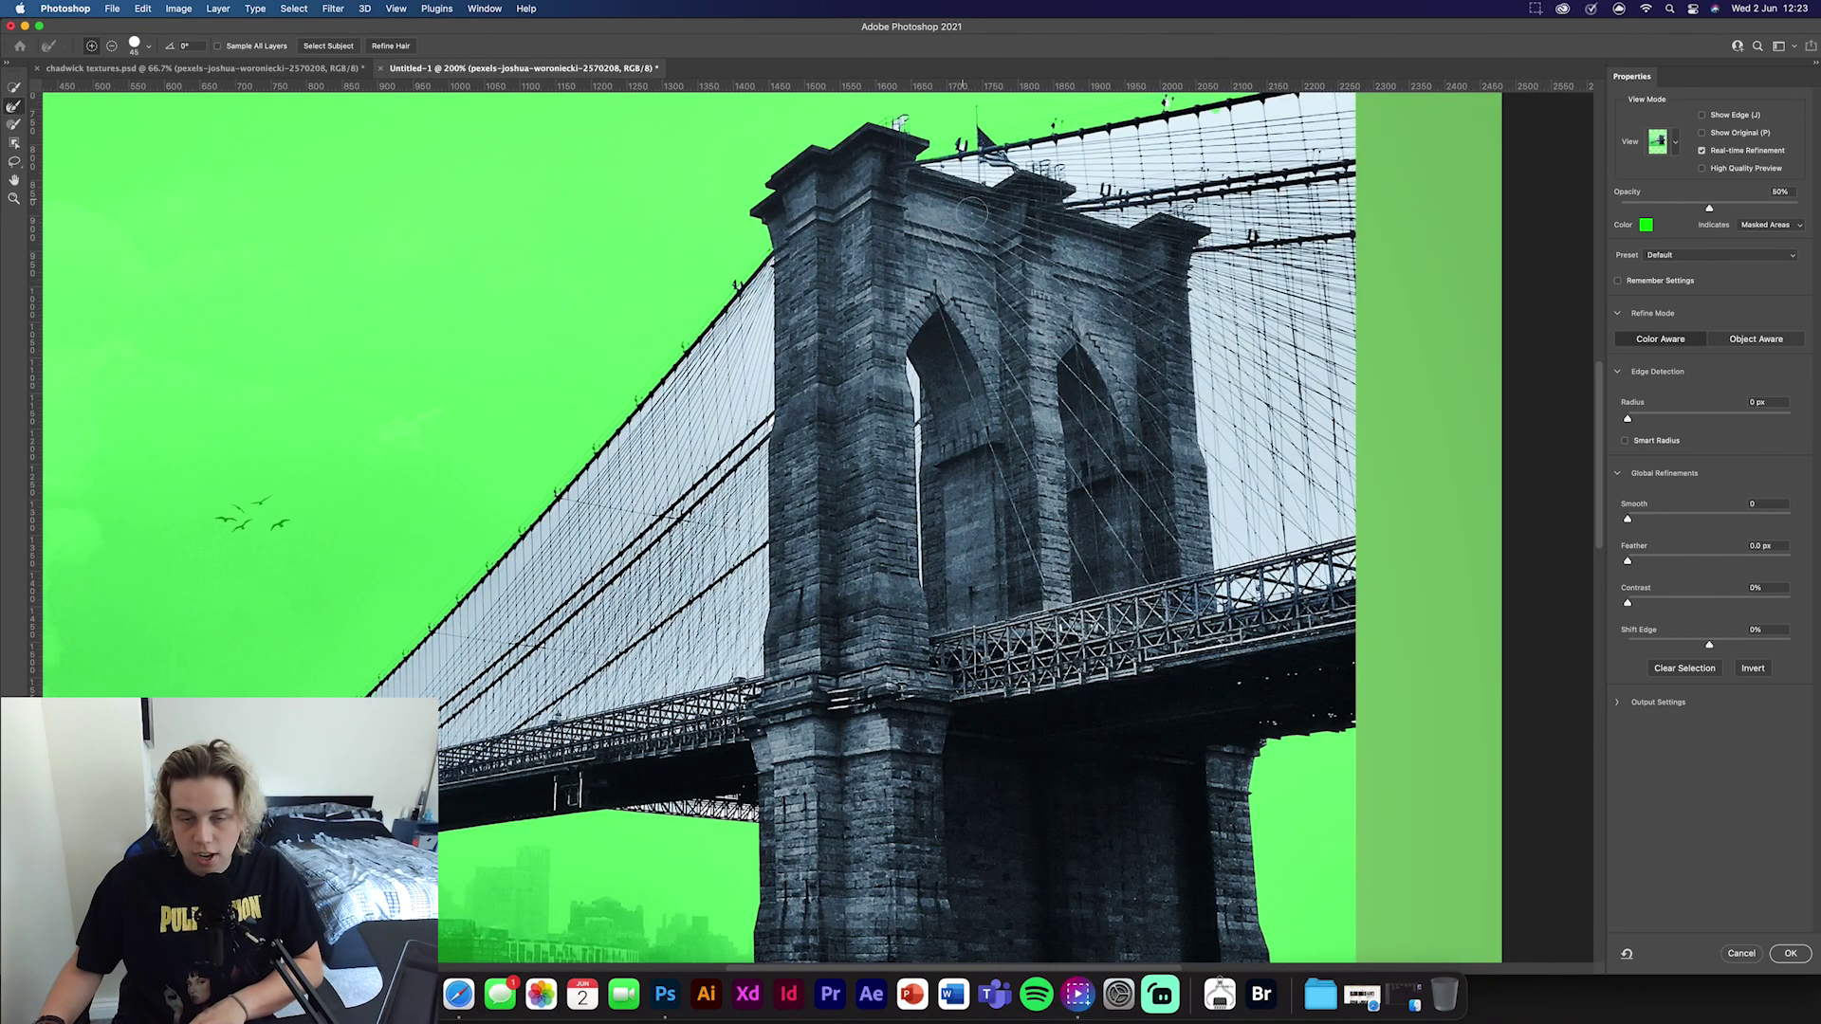
mouse_move(1110, 161)
left_mouse_down()
mouse_move(1337, 123)
mouse_move(1168, 175)
mouse_move(1357, 195)
left_mouse_up()
left_click_drag(1224, 382, 1223, 445)
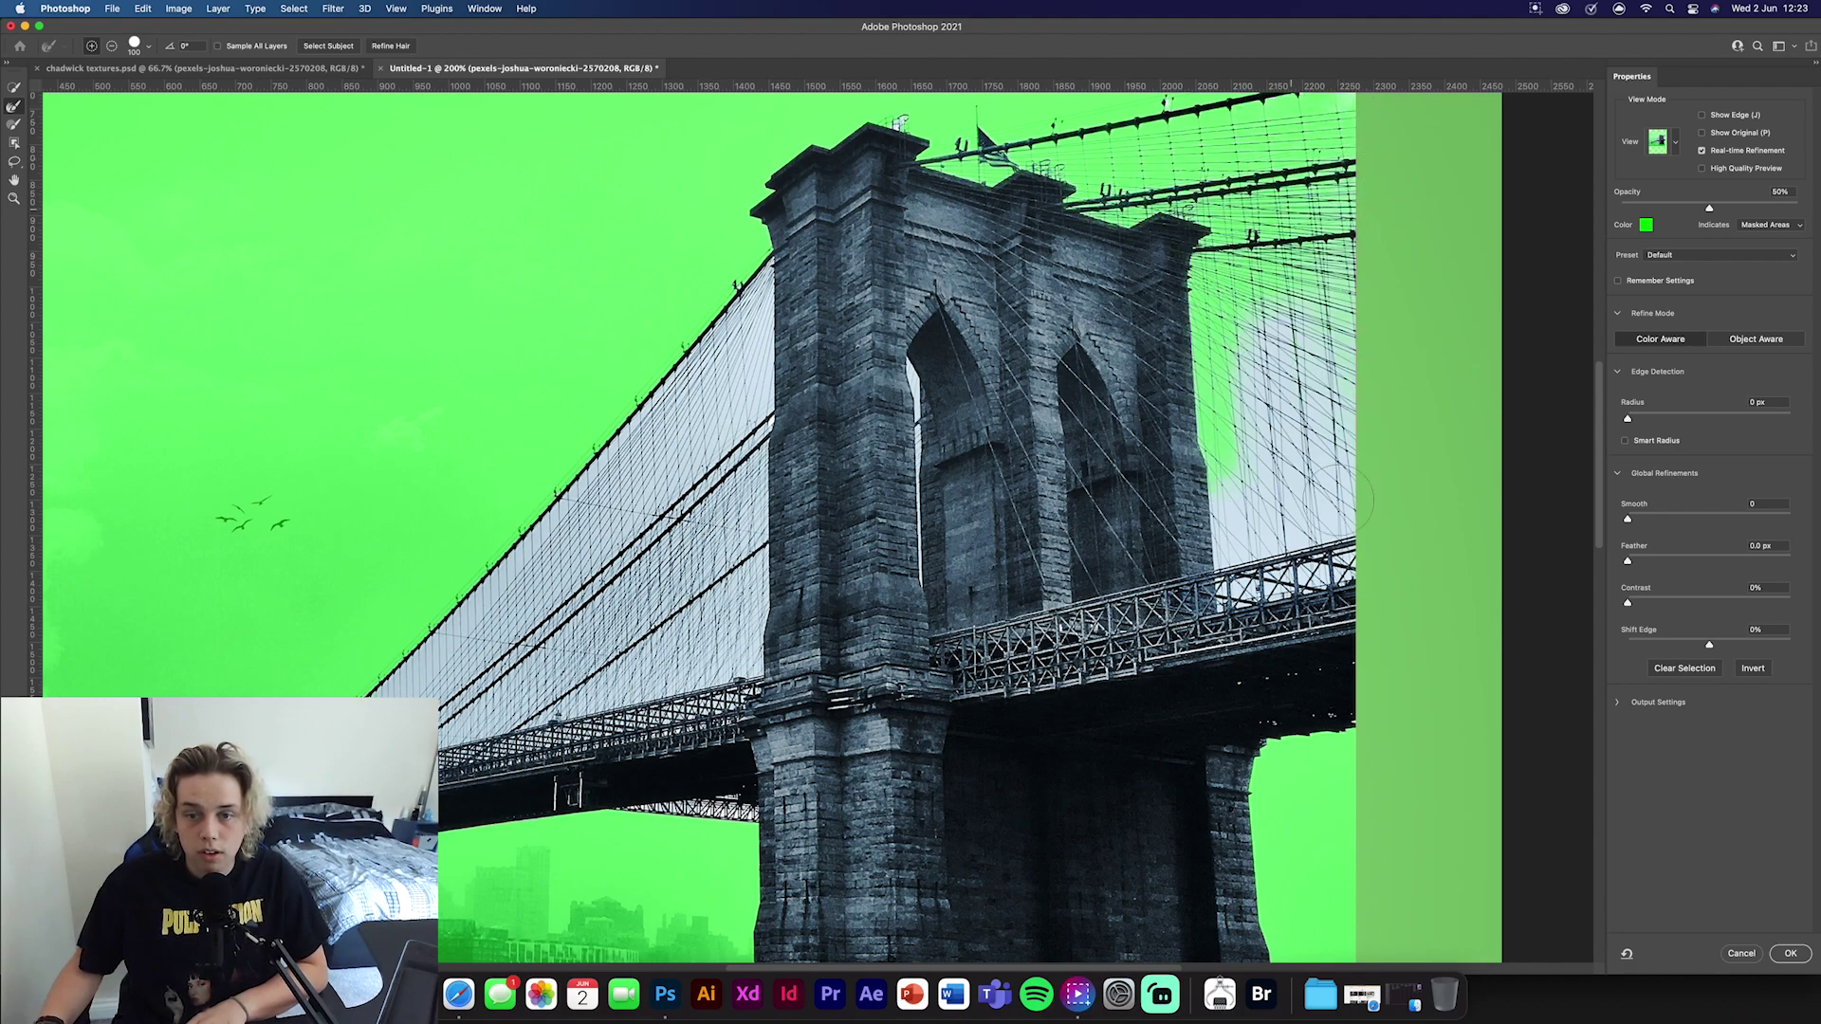
left_click_drag(1233, 567, 1276, 451)
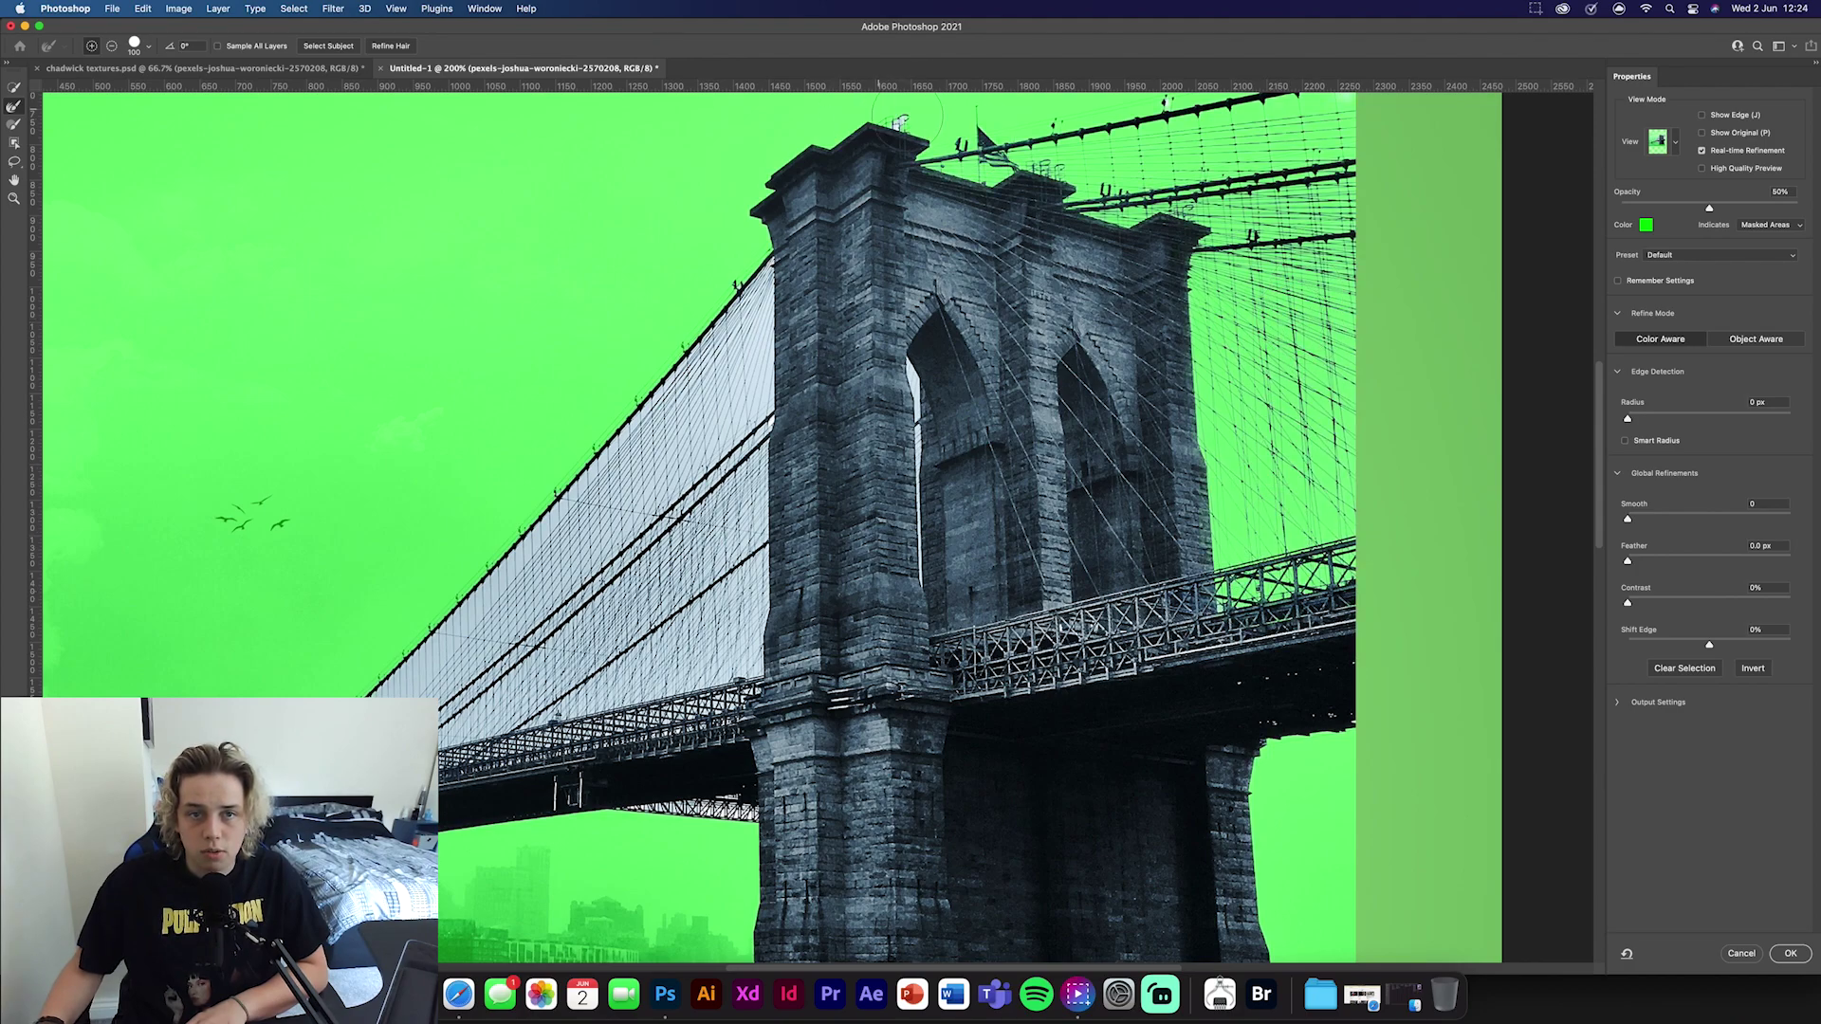
Brush the sky out of the cables on the tower's left side and the arch opening, and accept the refined selection
mouse_move(746, 270)
left_mouse_down()
mouse_move(735, 587)
mouse_move(718, 675)
left_mouse_up()
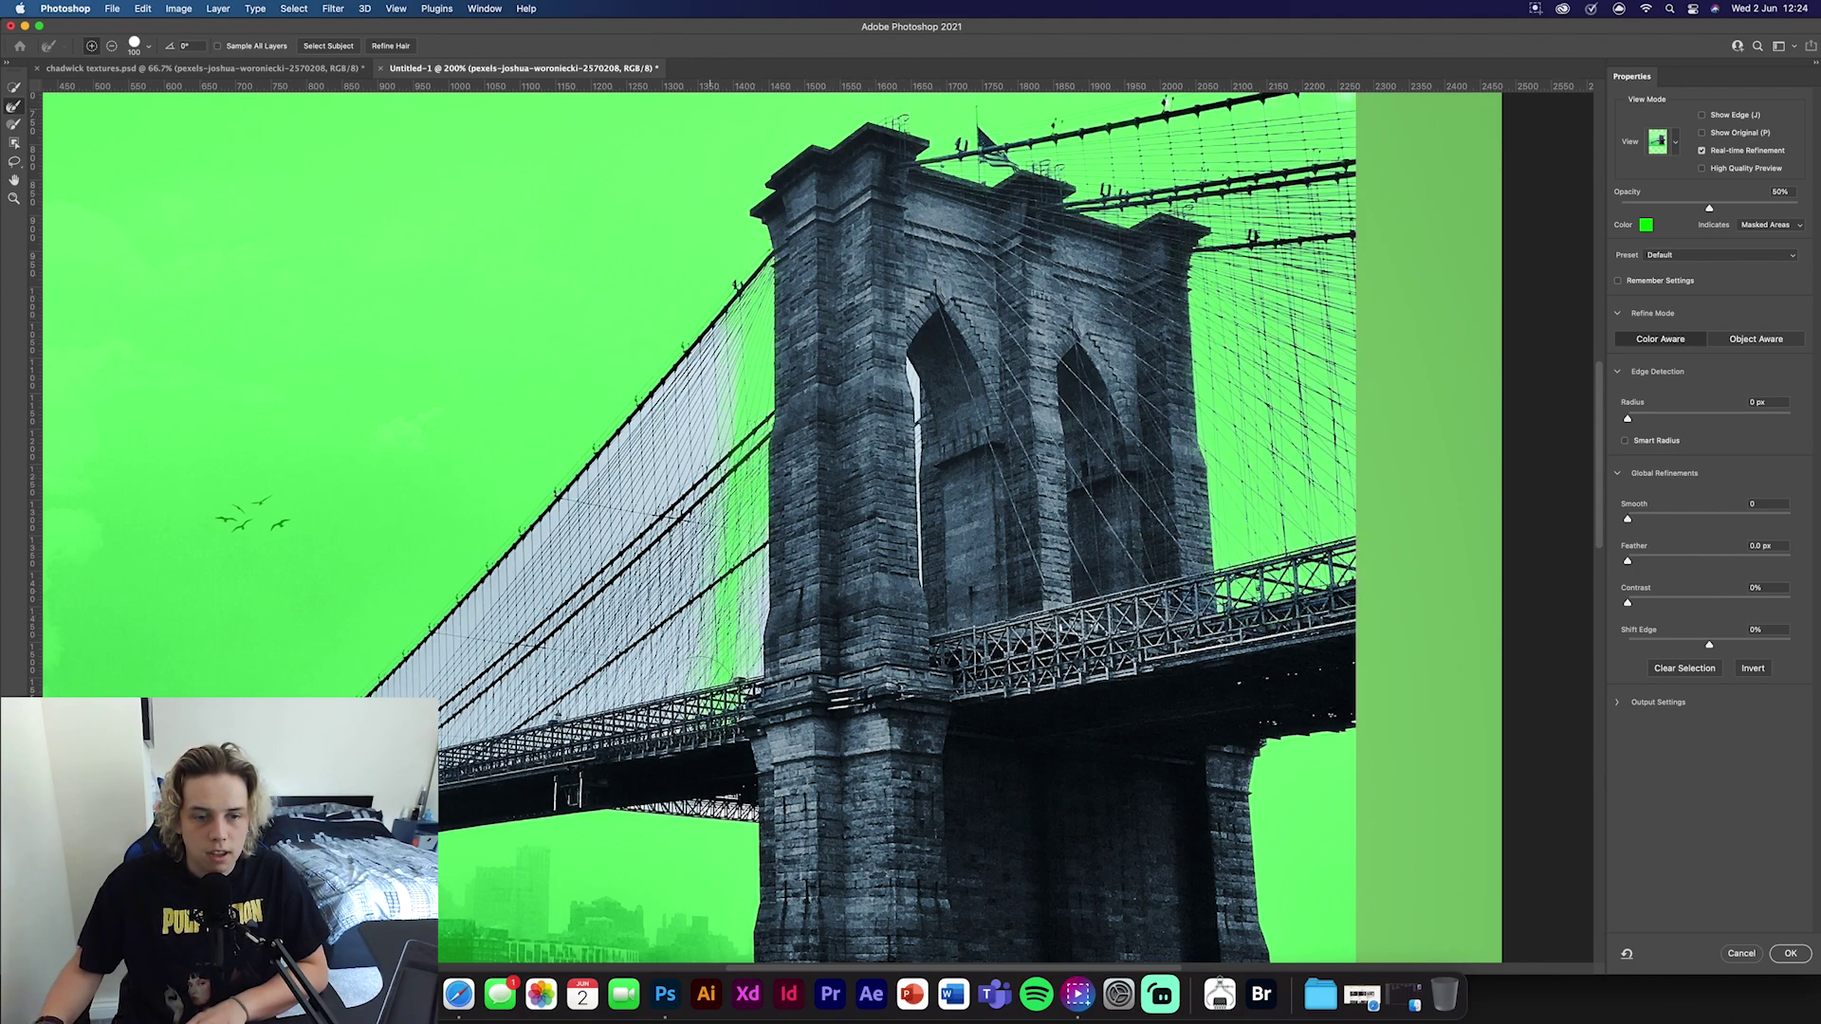
mouse_move(704, 353)
left_mouse_down()
mouse_move(649, 465)
mouse_move(526, 621)
left_mouse_up()
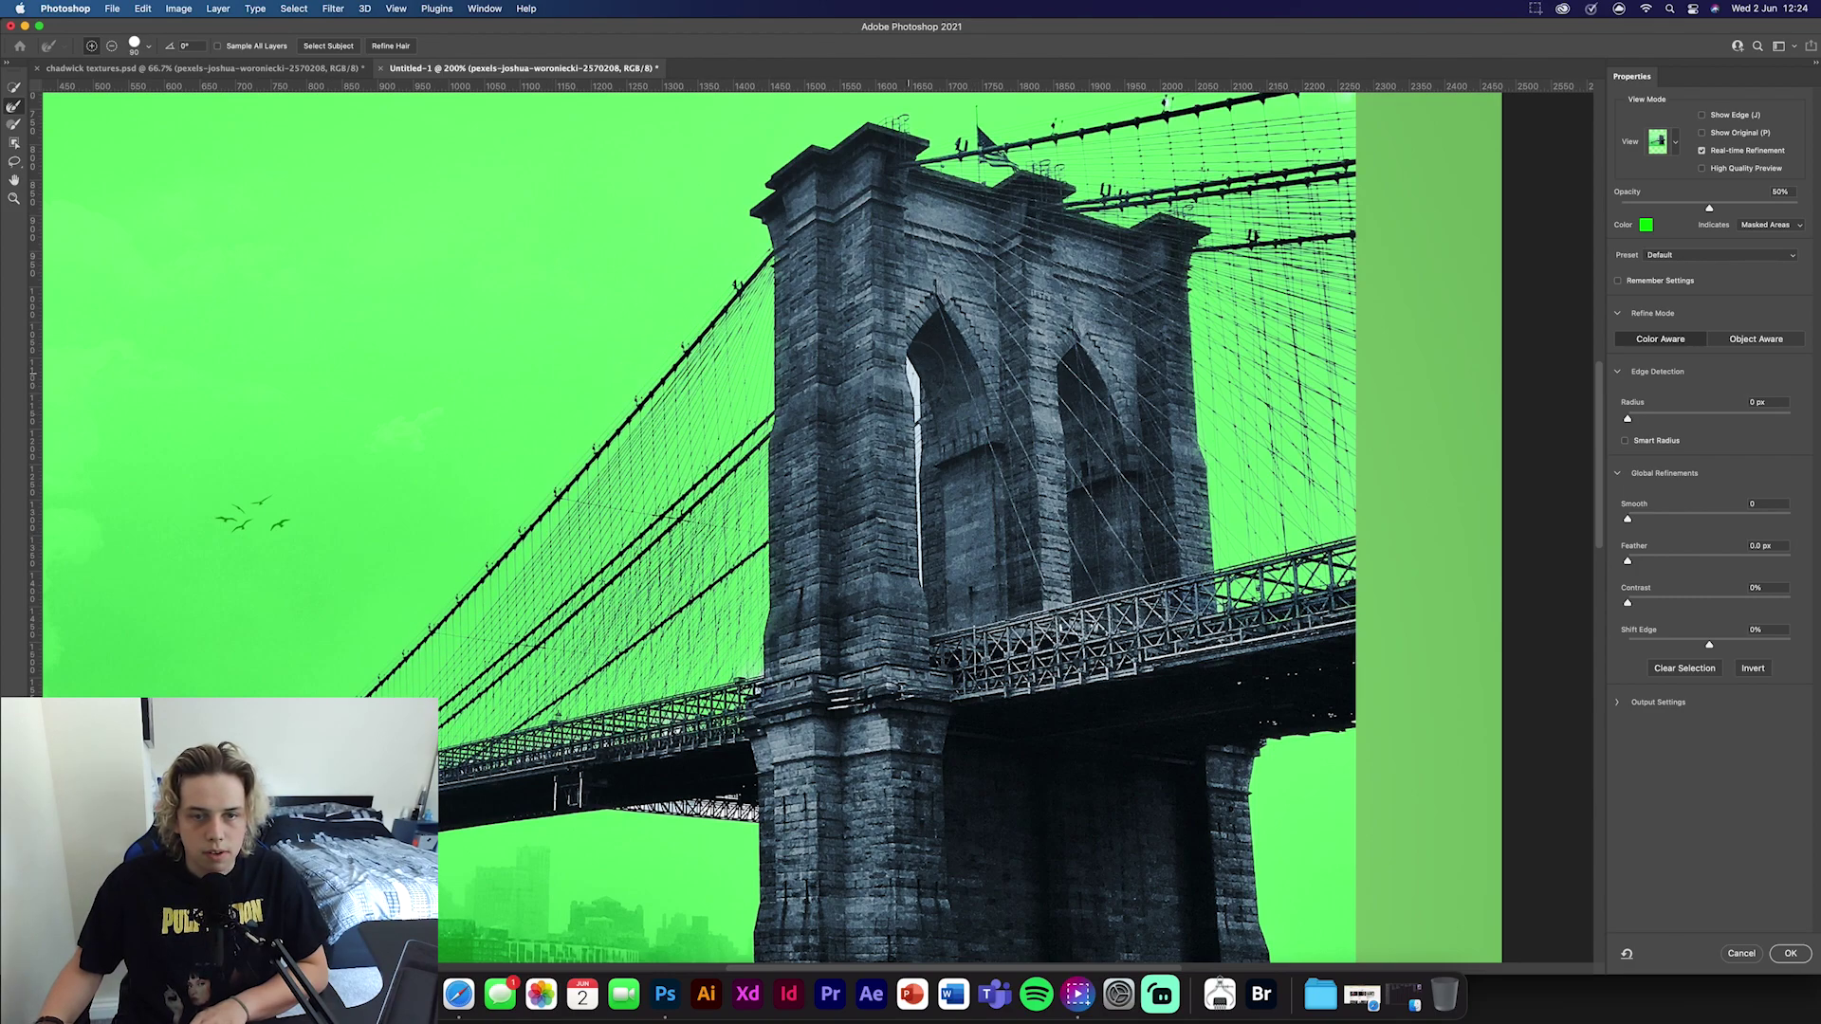
left_click_drag(927, 372, 916, 503)
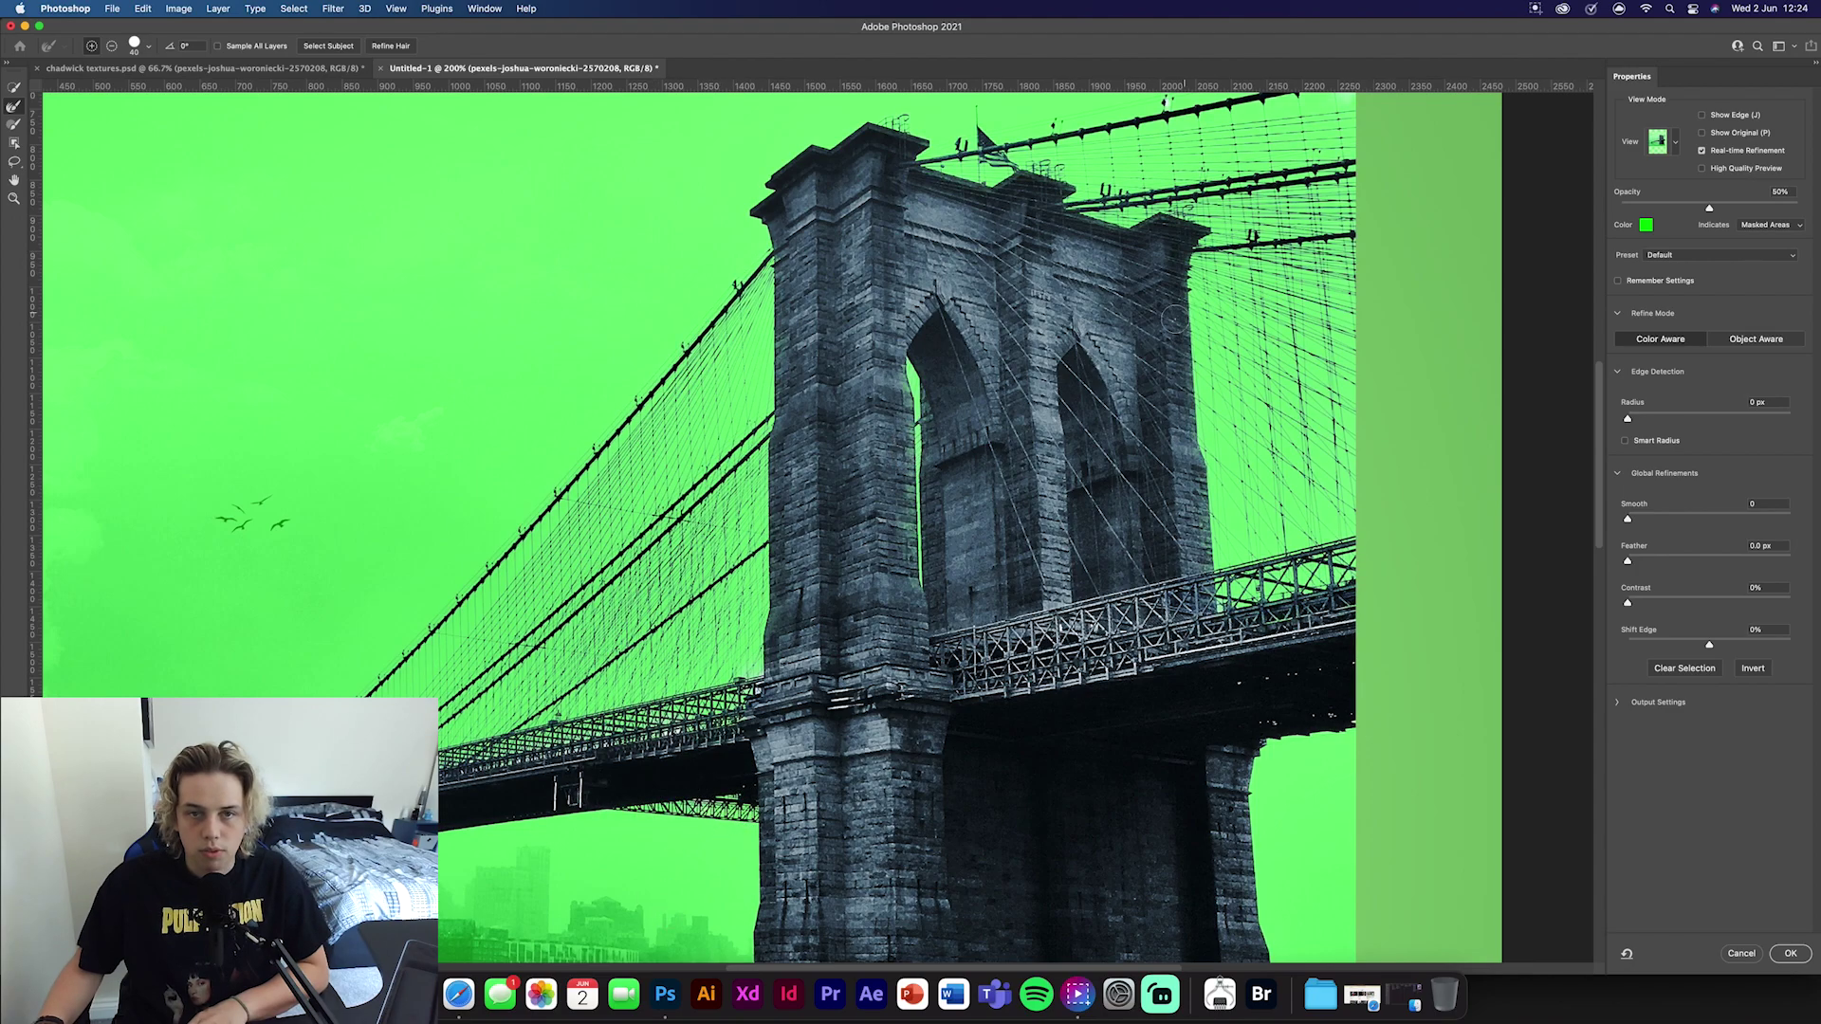
left_click_drag(1089, 237, 1064, 431)
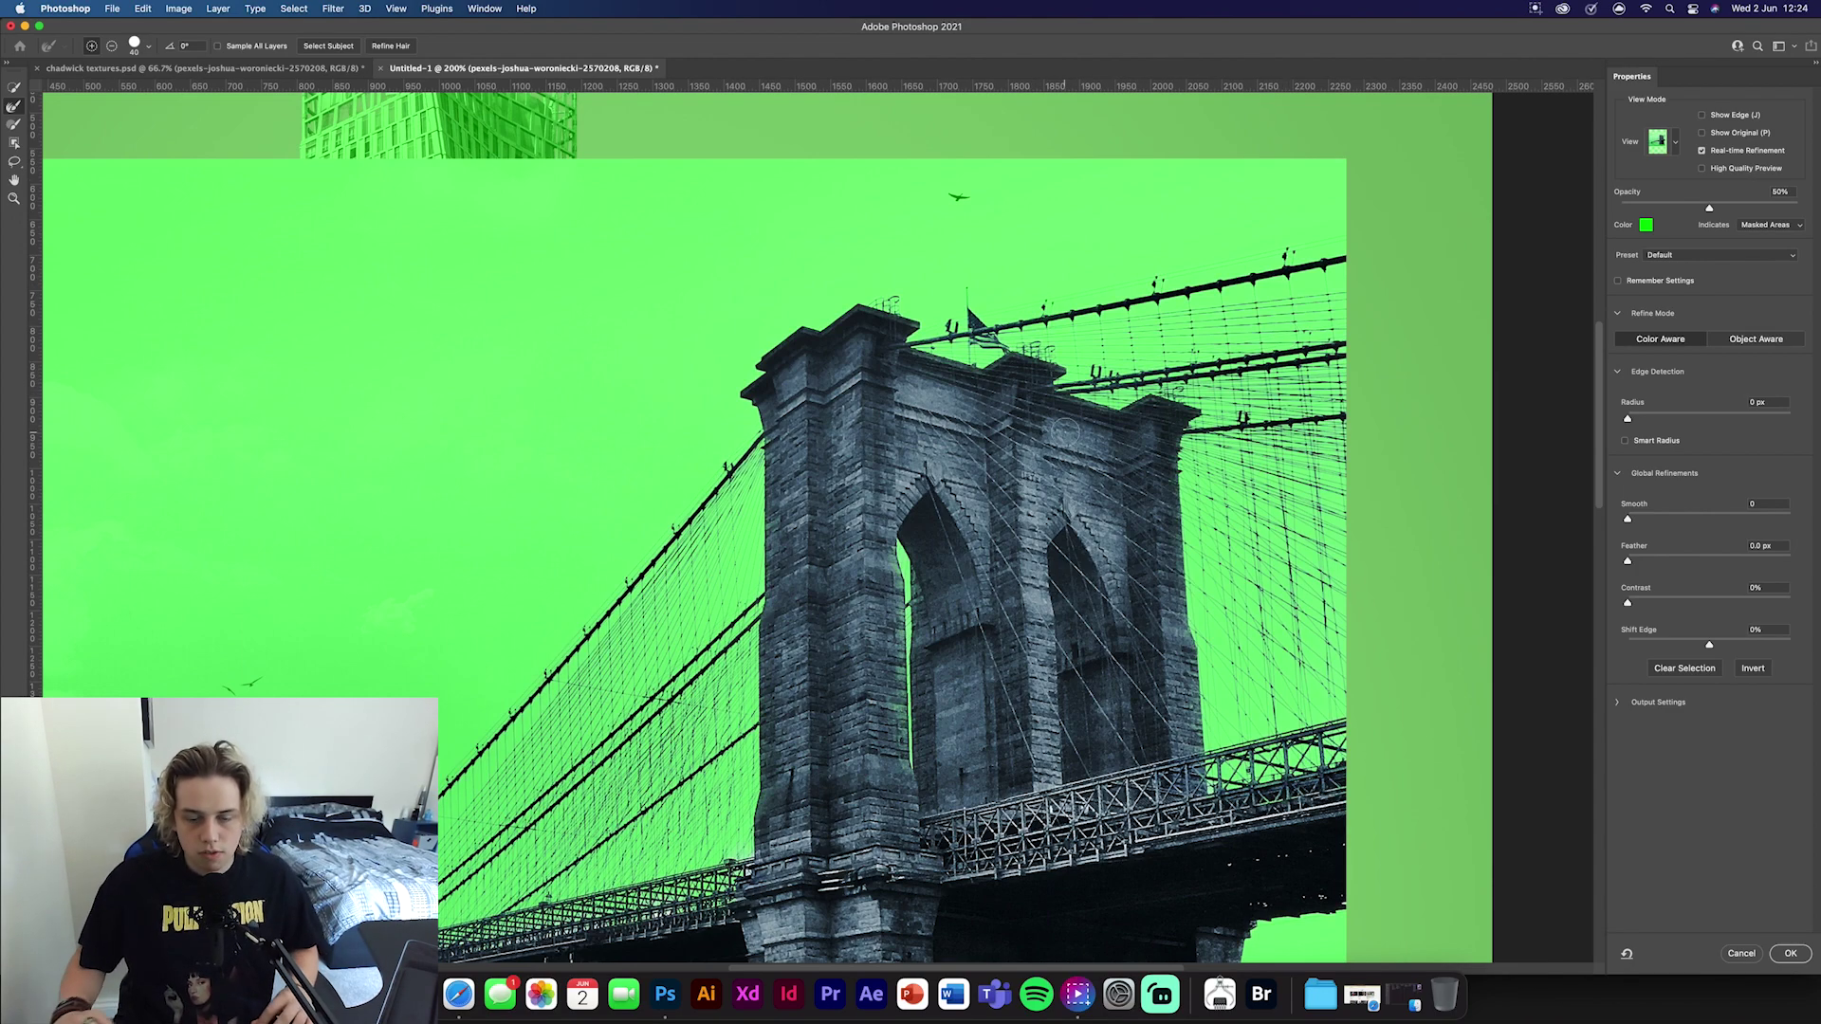
key("super+0")
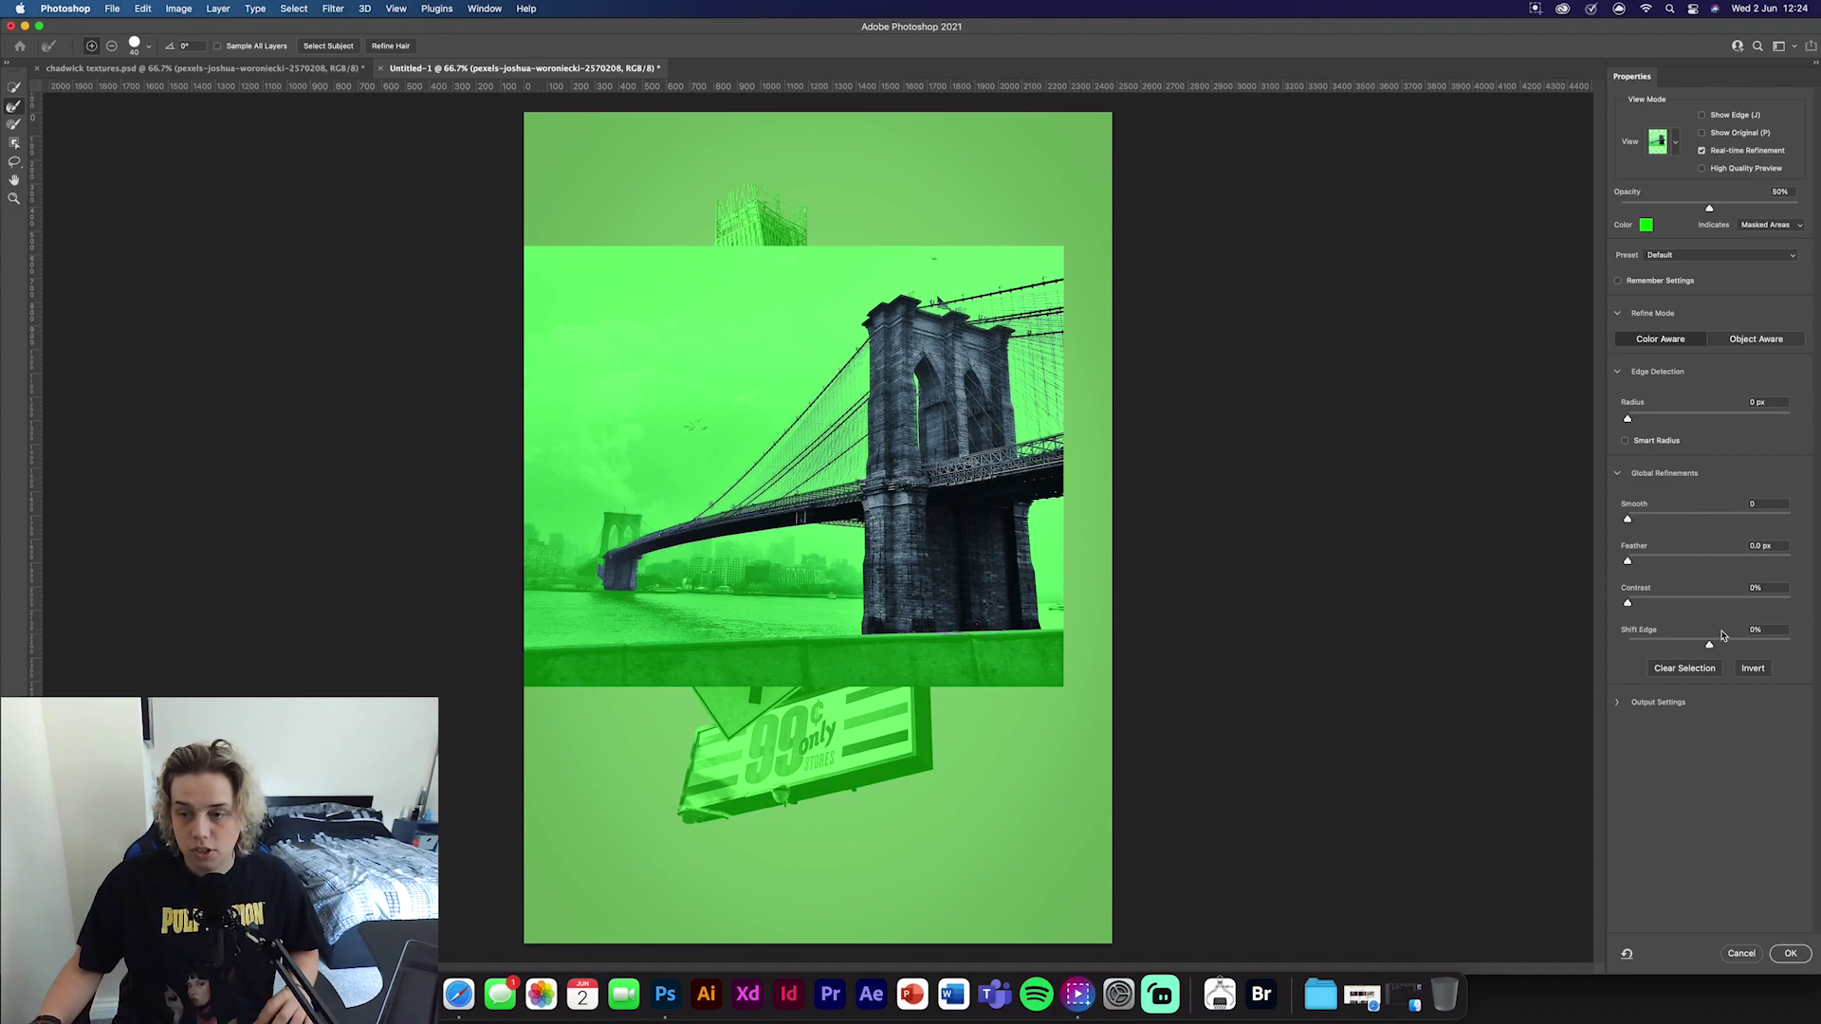
left_click(1789, 954)
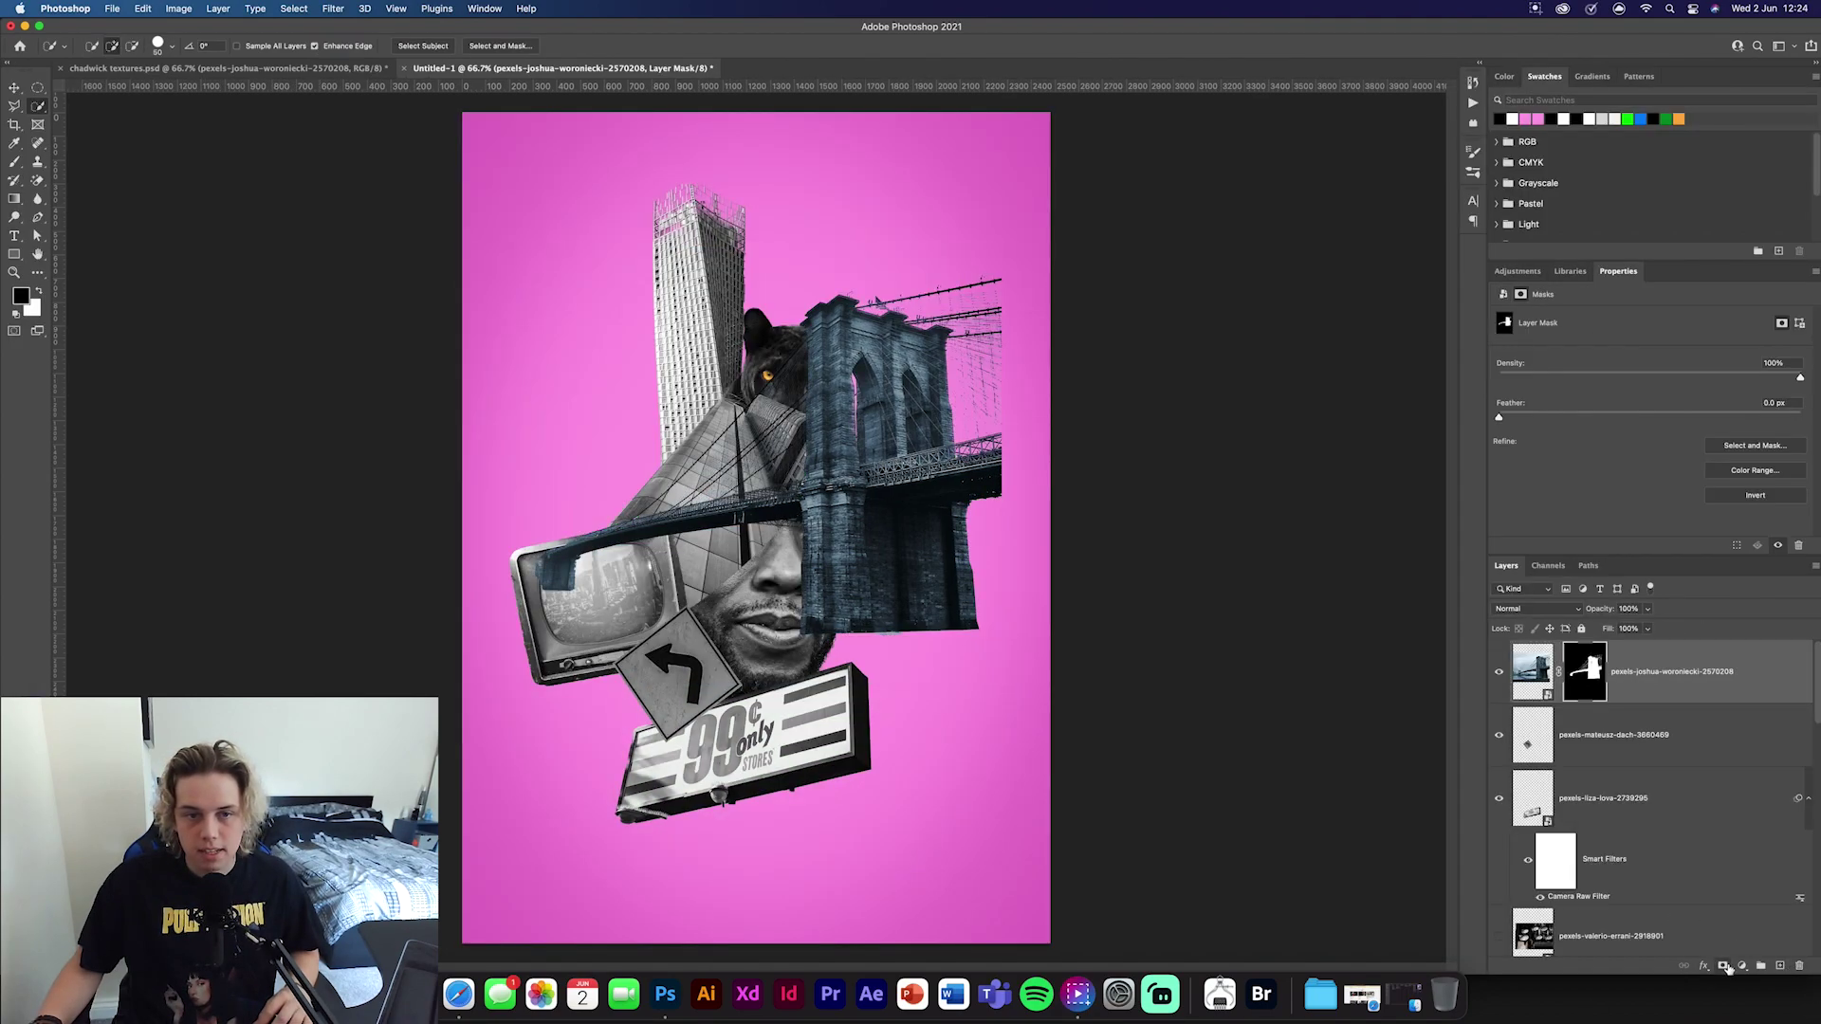
Mask the bridge layer with the selection, apply the mask and convert the cut-out to a smart object
right_click(1620, 684)
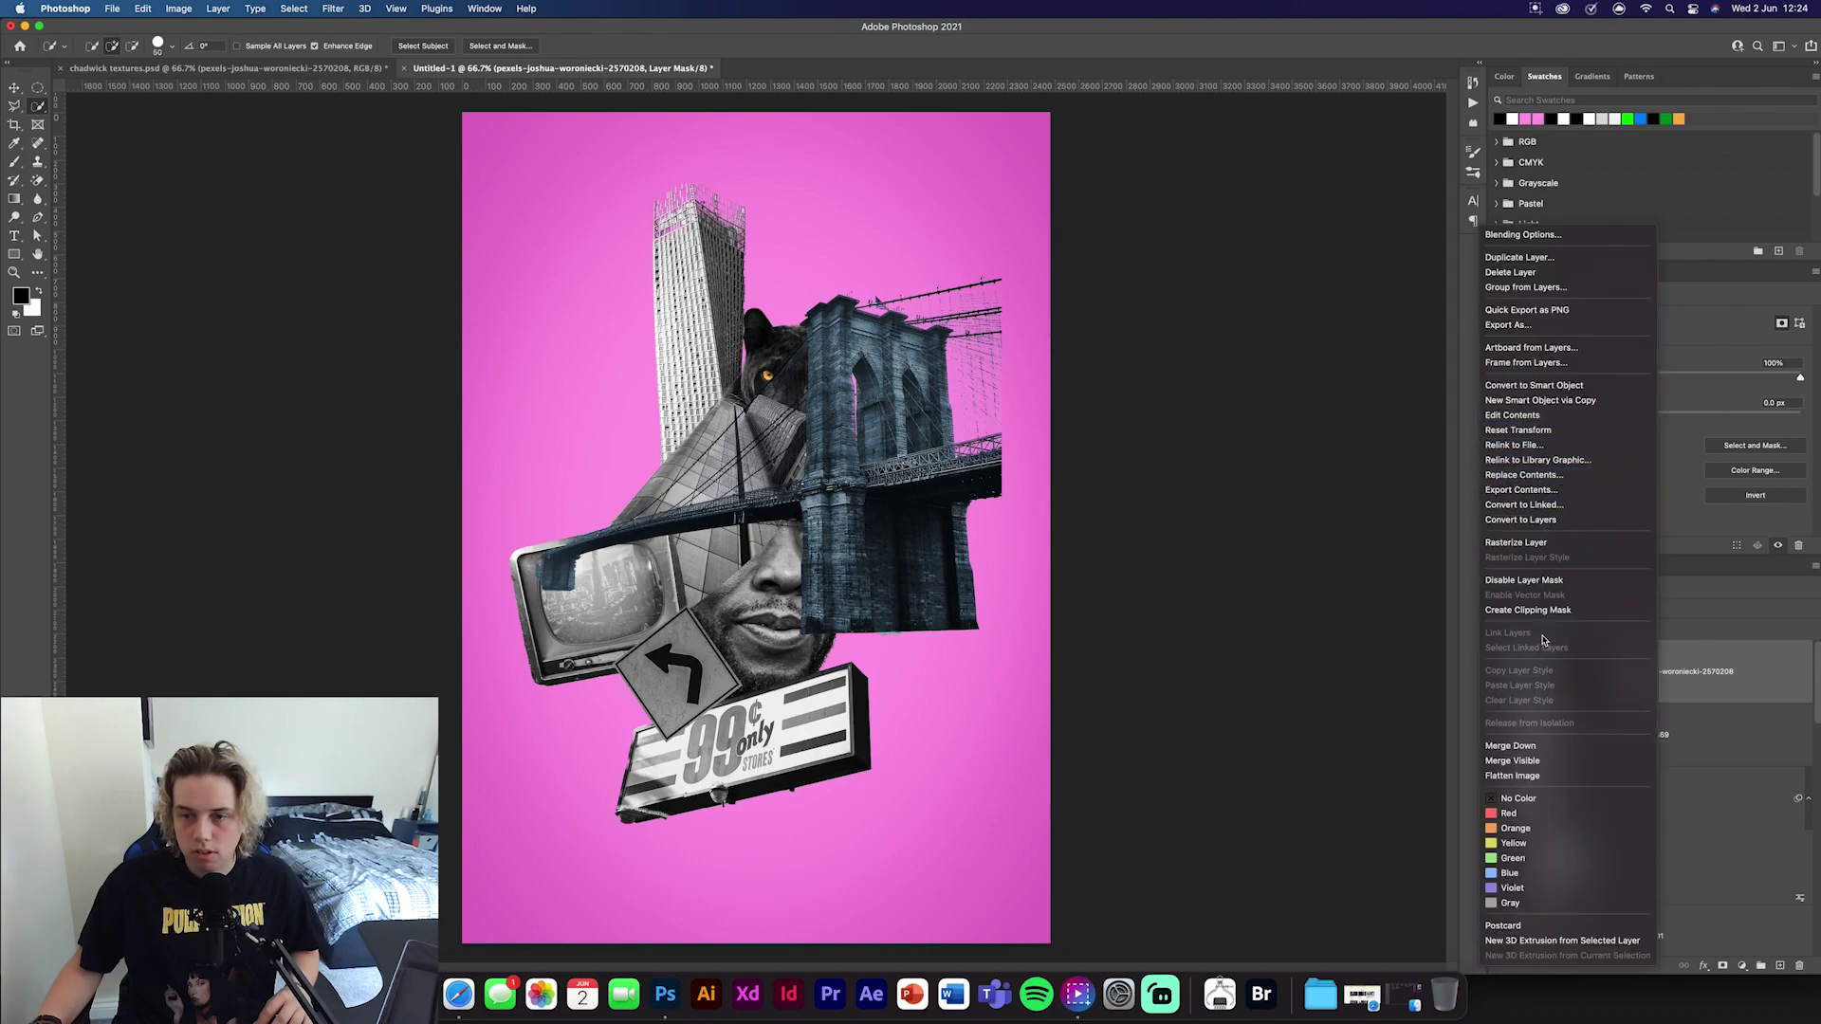
key("Escape")
right_click(1590, 687)
left_click(1604, 737)
Scale the bridge to about 85%, rotate it 14.28° and position its tower over the right side of the face
key("super+t")
left_click_drag(1020, 445, 1039, 559)
left_click_drag(830, 536, 847, 526)
left_click_drag(858, 296, 855, 328)
left_click_drag(820, 533, 855, 546)
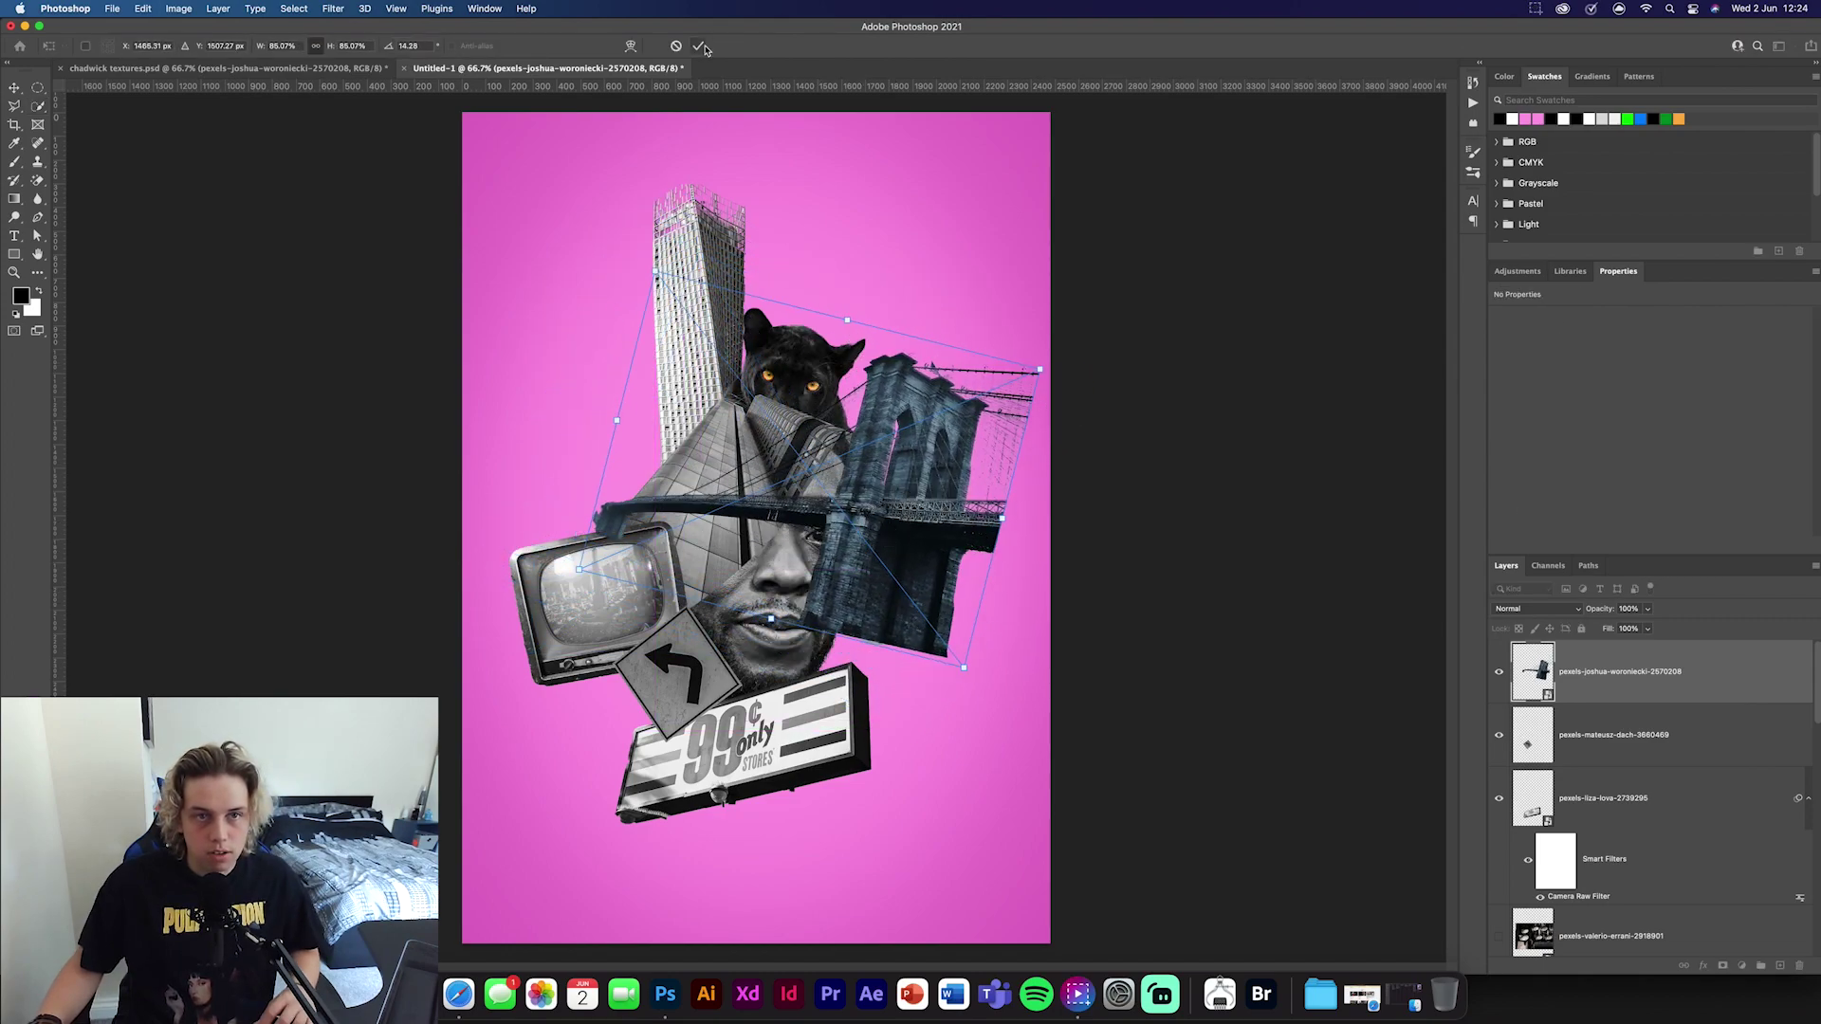
left_click(700, 46)
Reorder the bridge layer behind the face and shift it down and left so the tower emerges beside the cheek
left_click_drag(1689, 702, 1644, 871)
key("v")
left_click_drag(939, 544, 914, 585)
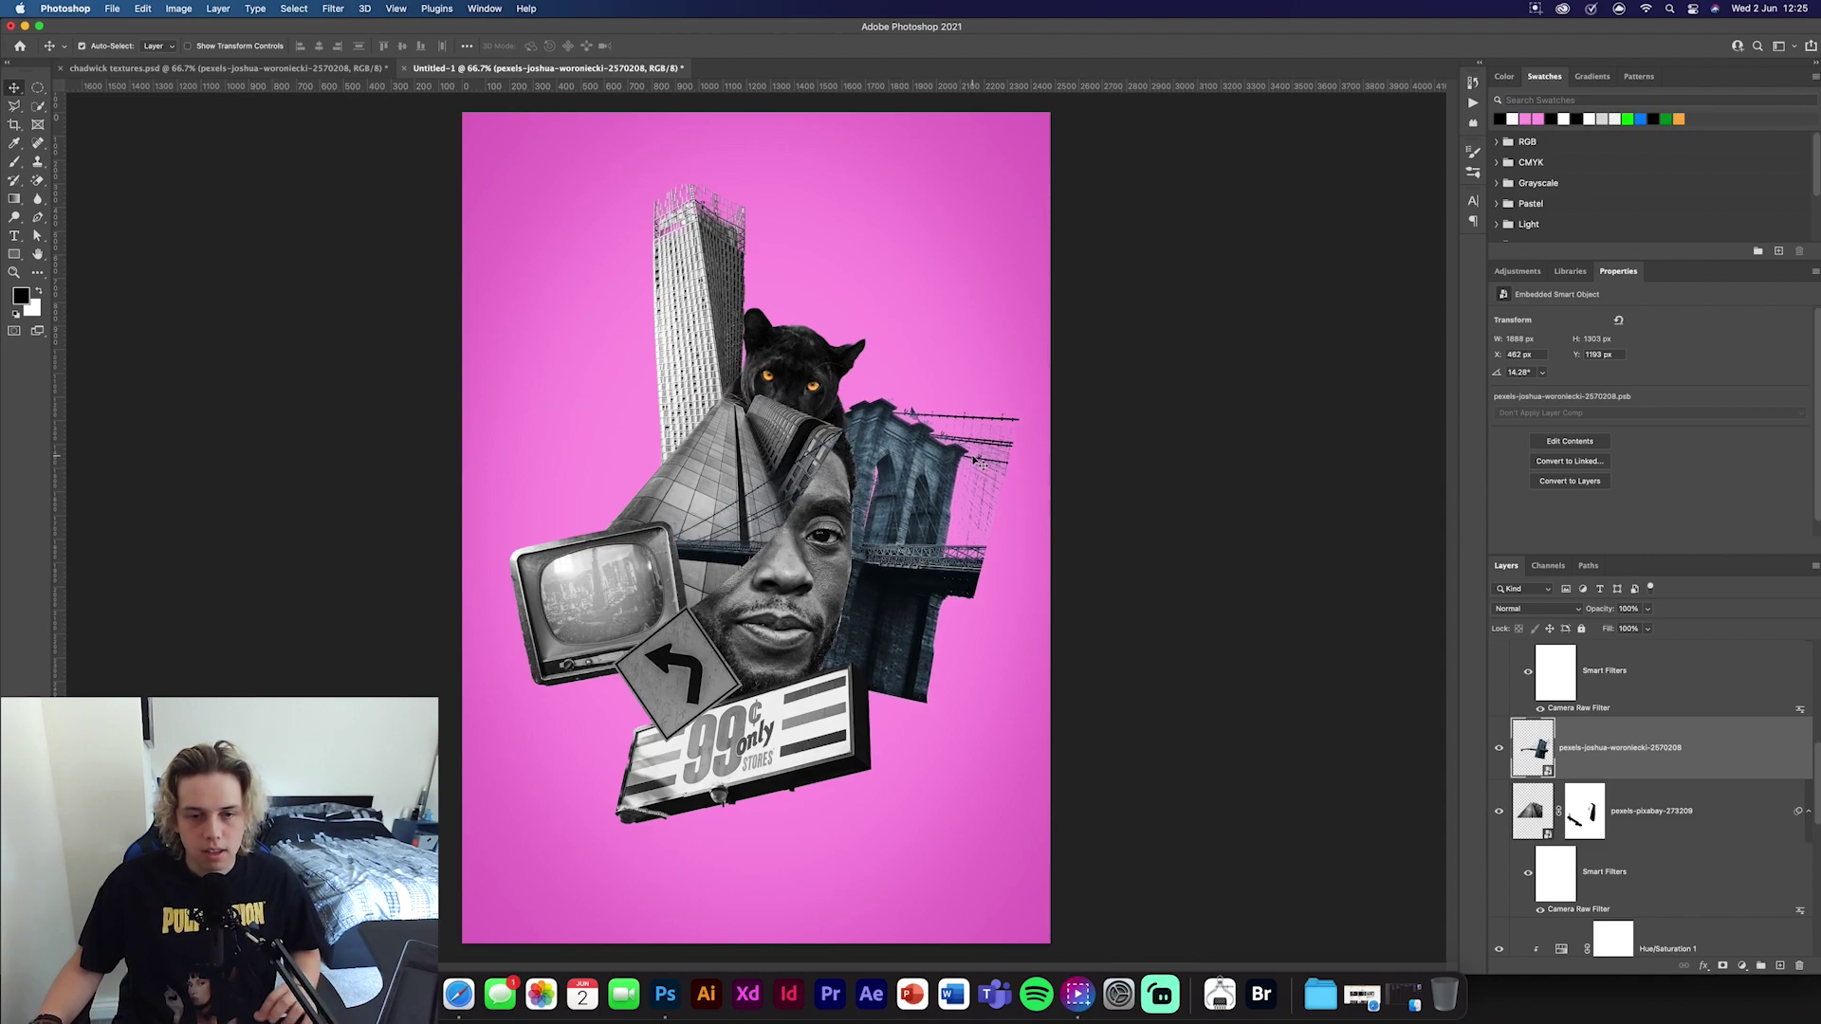
Add a layer mask to the bridge and paint out the left span, the right deck end and the cables, keeping the tower
left_click(1721, 966)
left_click(16, 164)
mouse_move(630, 558)
left_mouse_down()
mouse_move(743, 511)
mouse_move(647, 549)
mouse_move(839, 421)
mouse_move(758, 531)
left_mouse_up()
key("x")
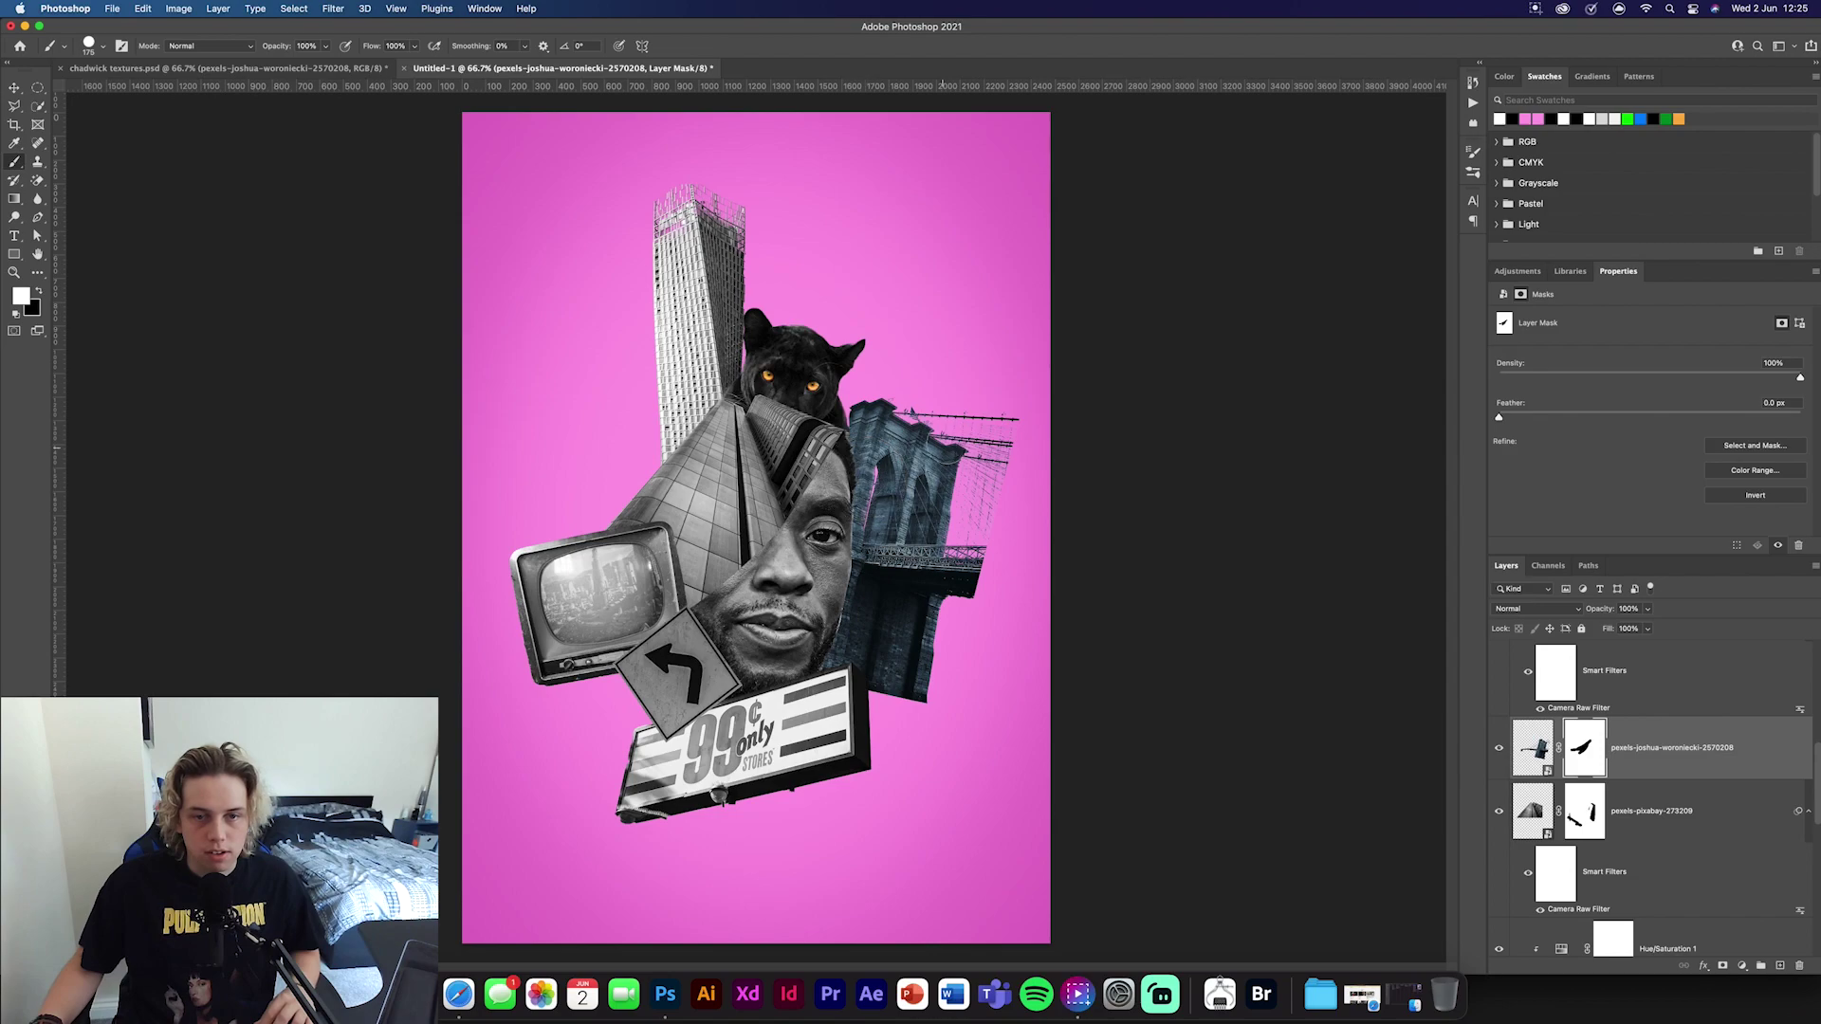
mouse_move(1013, 451)
left_mouse_down()
mouse_move(991, 474)
mouse_move(965, 659)
left_mouse_up()
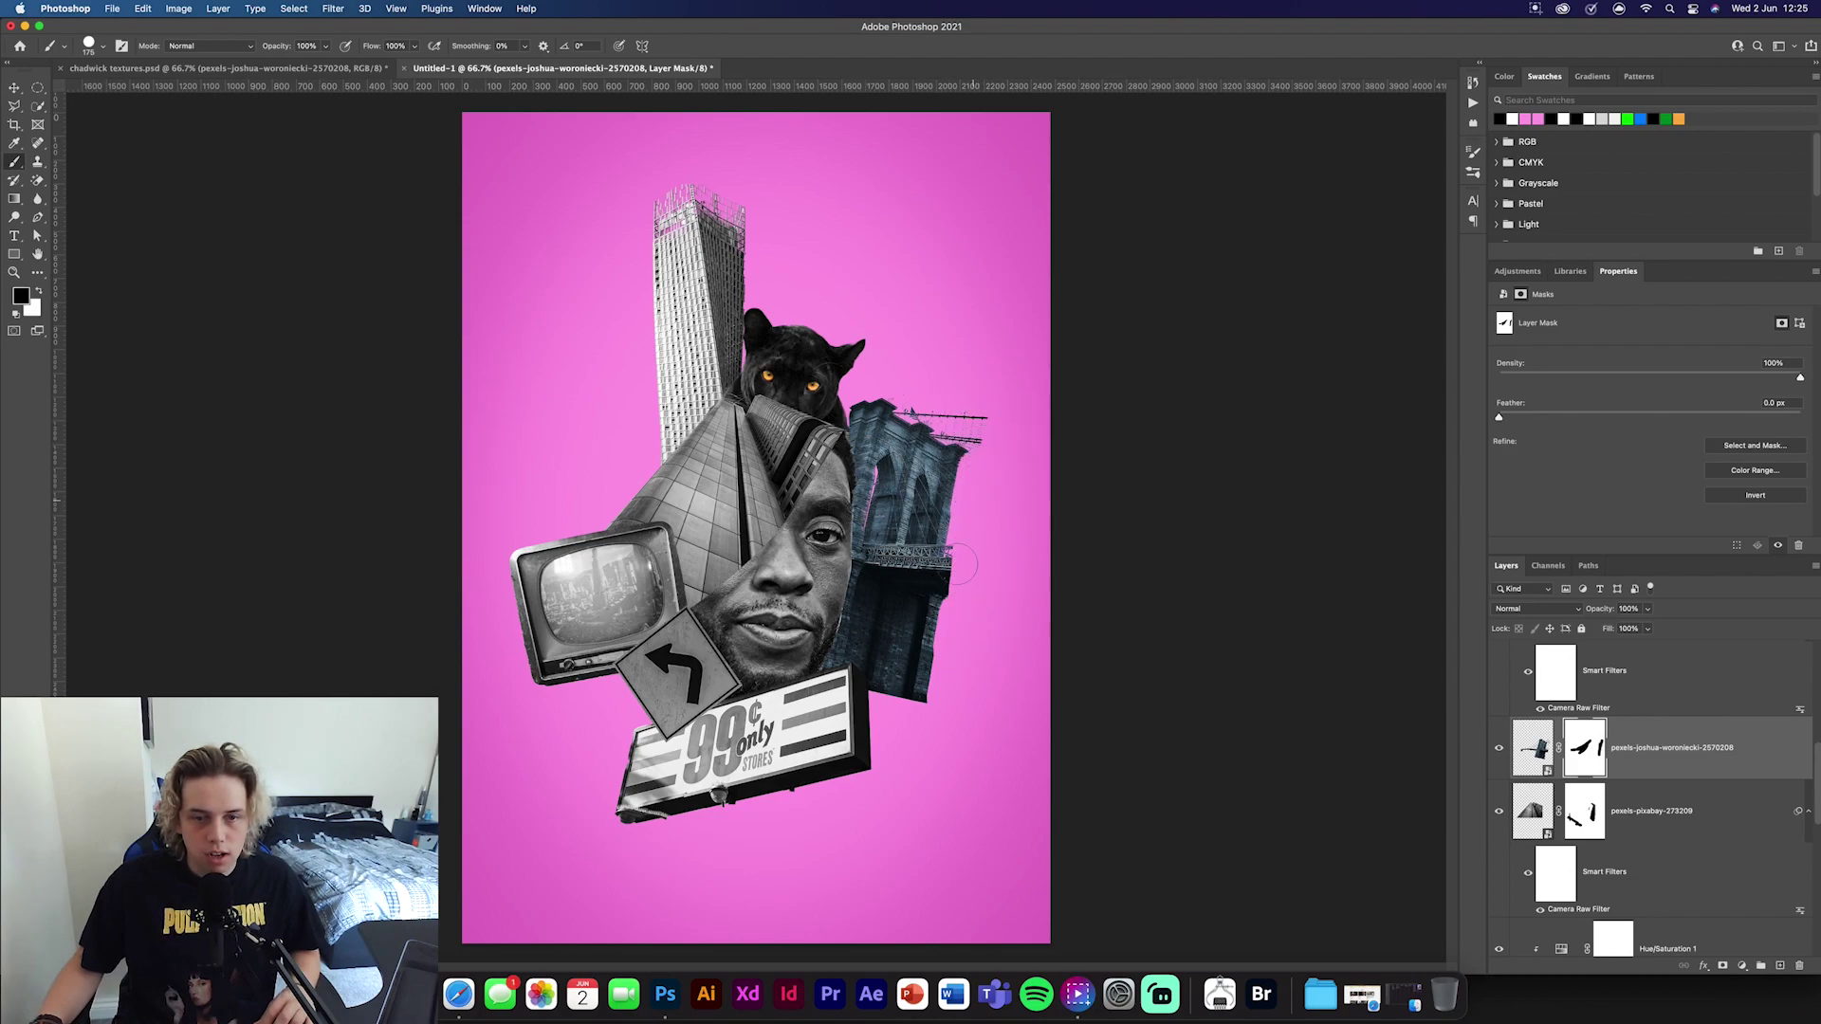
mouse_move(990, 432)
left_mouse_down()
mouse_move(947, 406)
mouse_move(949, 427)
mouse_move(980, 433)
mouse_move(907, 386)
left_mouse_up()
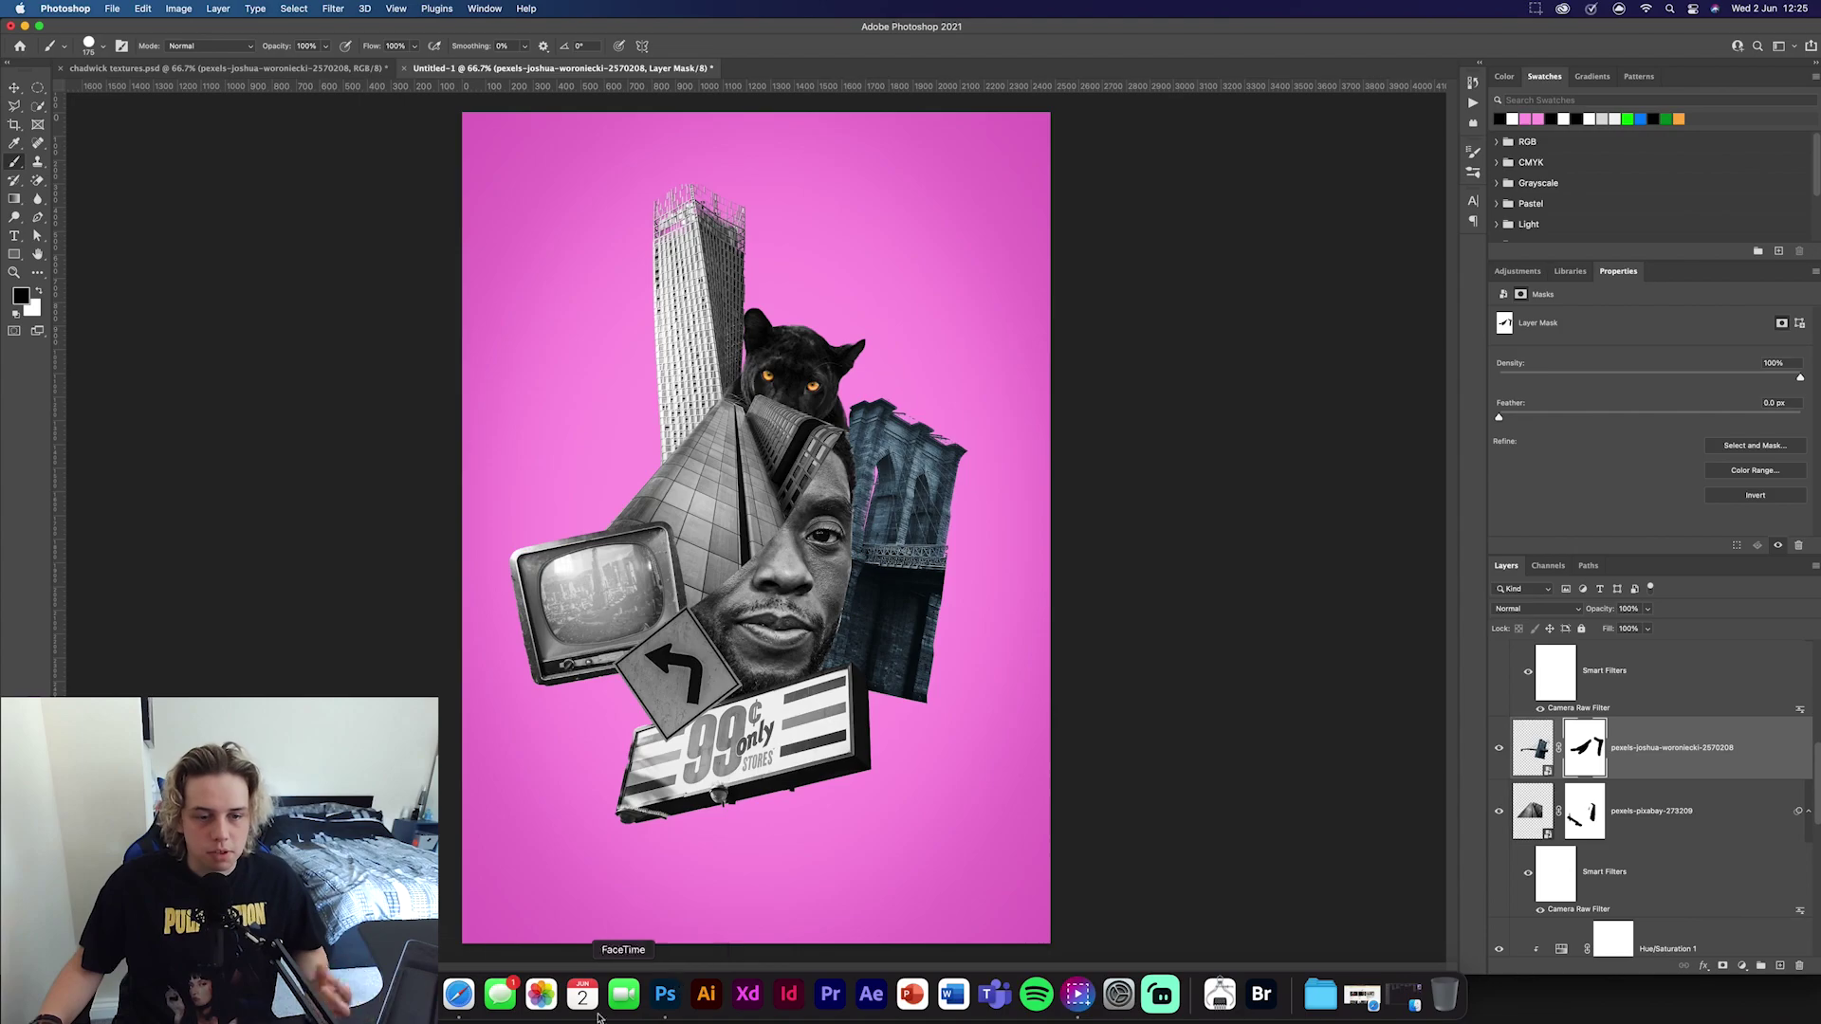
Clean up the bridge mask by painting out the leftover cable bits along the tower's top and the rough right edge
key("super+plus")
key("super+plus")
key("super+plus")
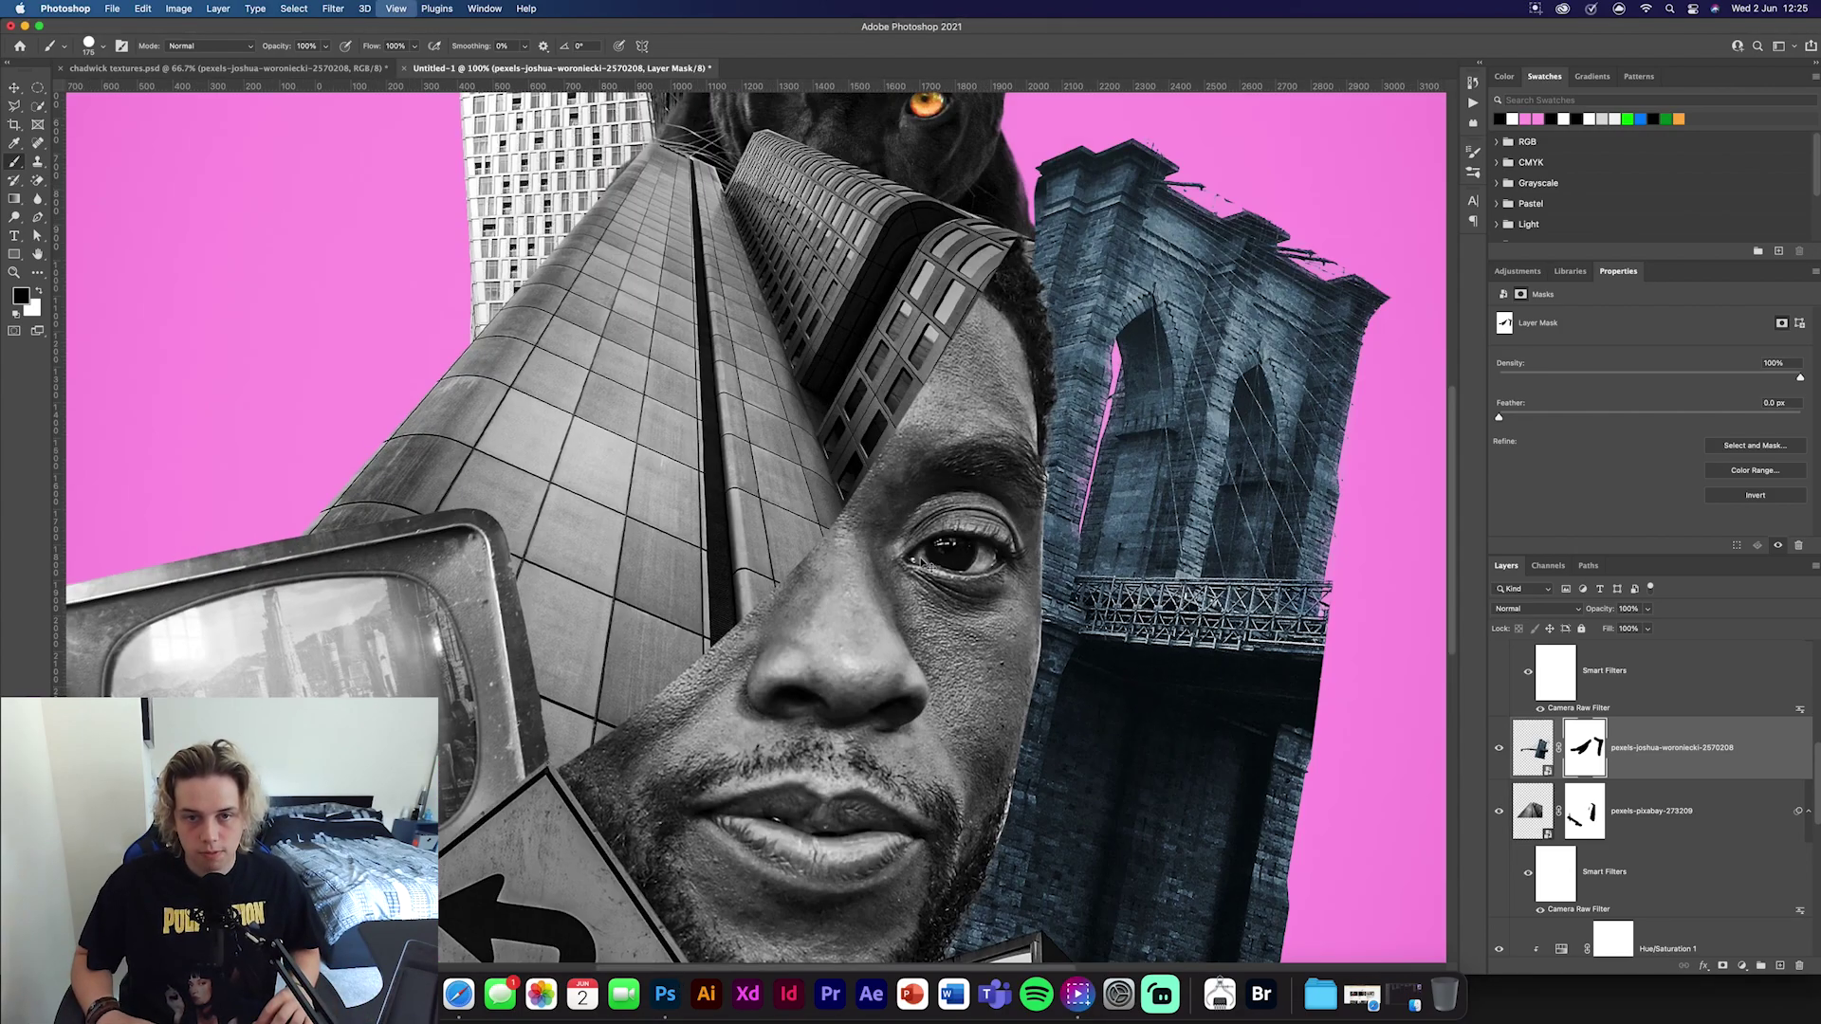
left_click_drag(1147, 408, 436, 753)
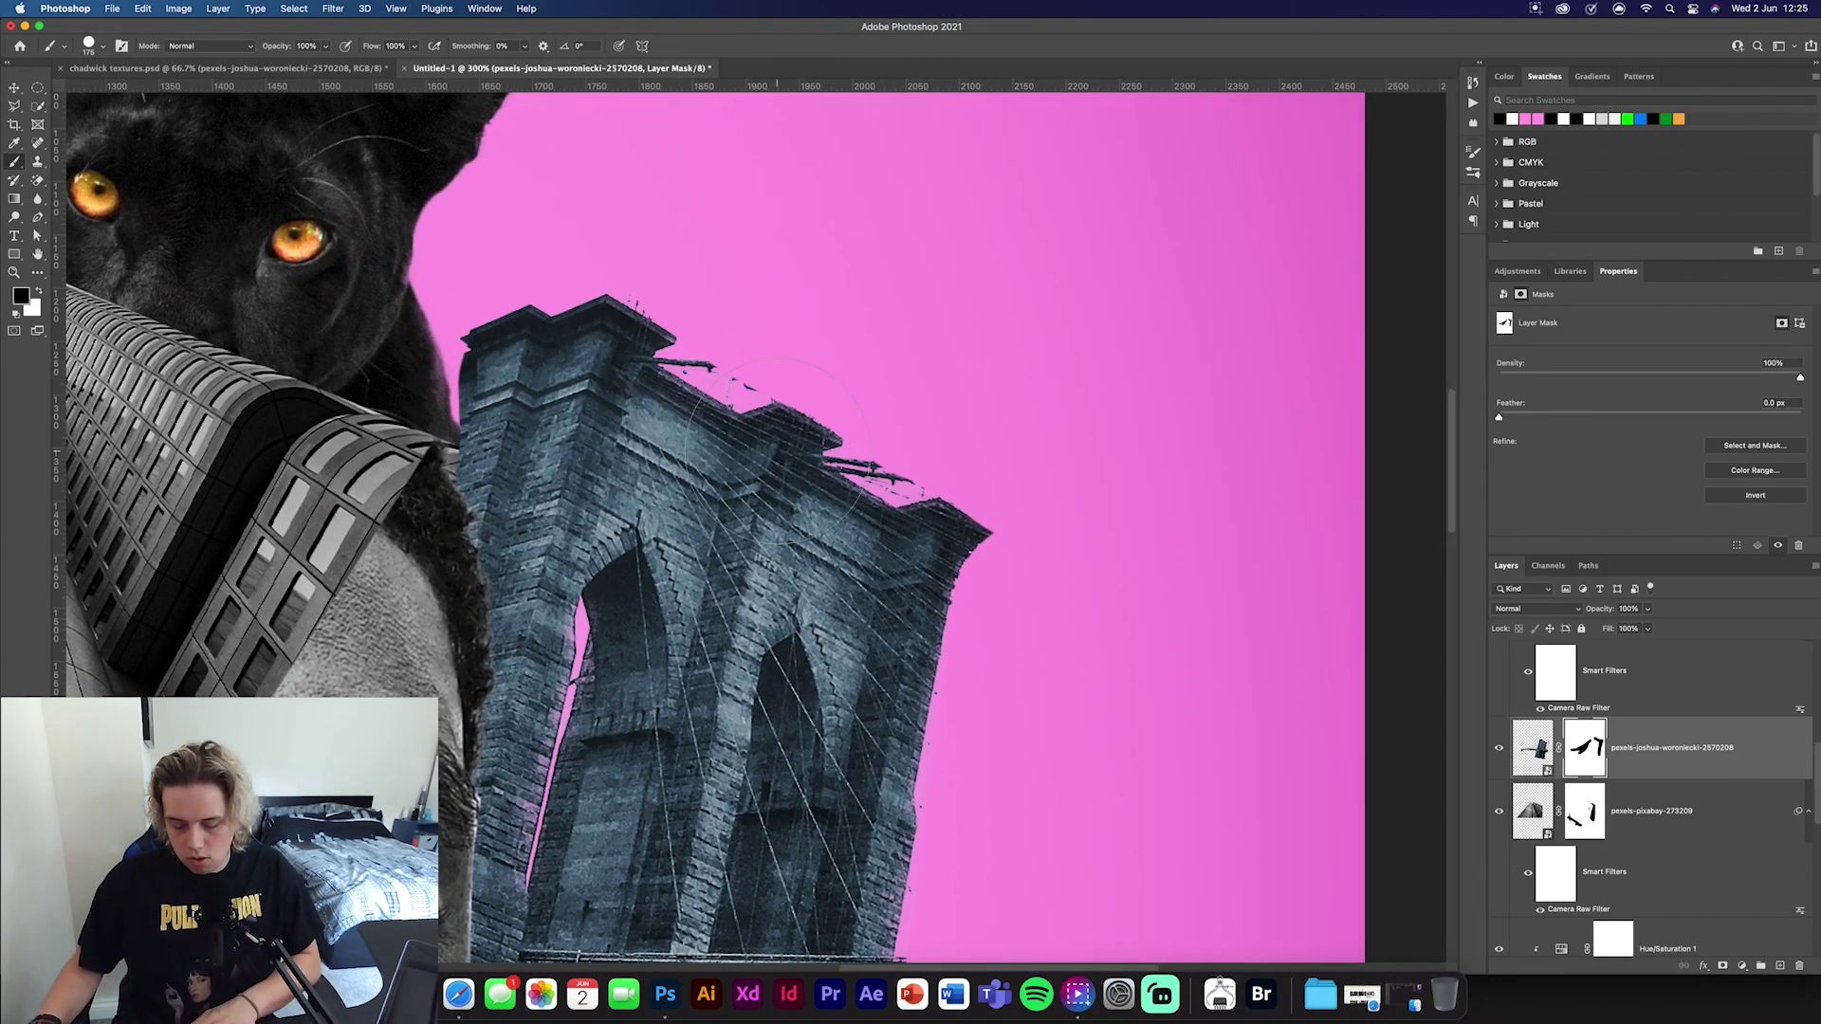
mouse_move(675, 361)
left_mouse_down()
mouse_move(768, 395)
mouse_move(728, 371)
left_mouse_up()
mouse_move(823, 456)
left_mouse_down()
mouse_move(892, 488)
mouse_move(888, 469)
left_mouse_up()
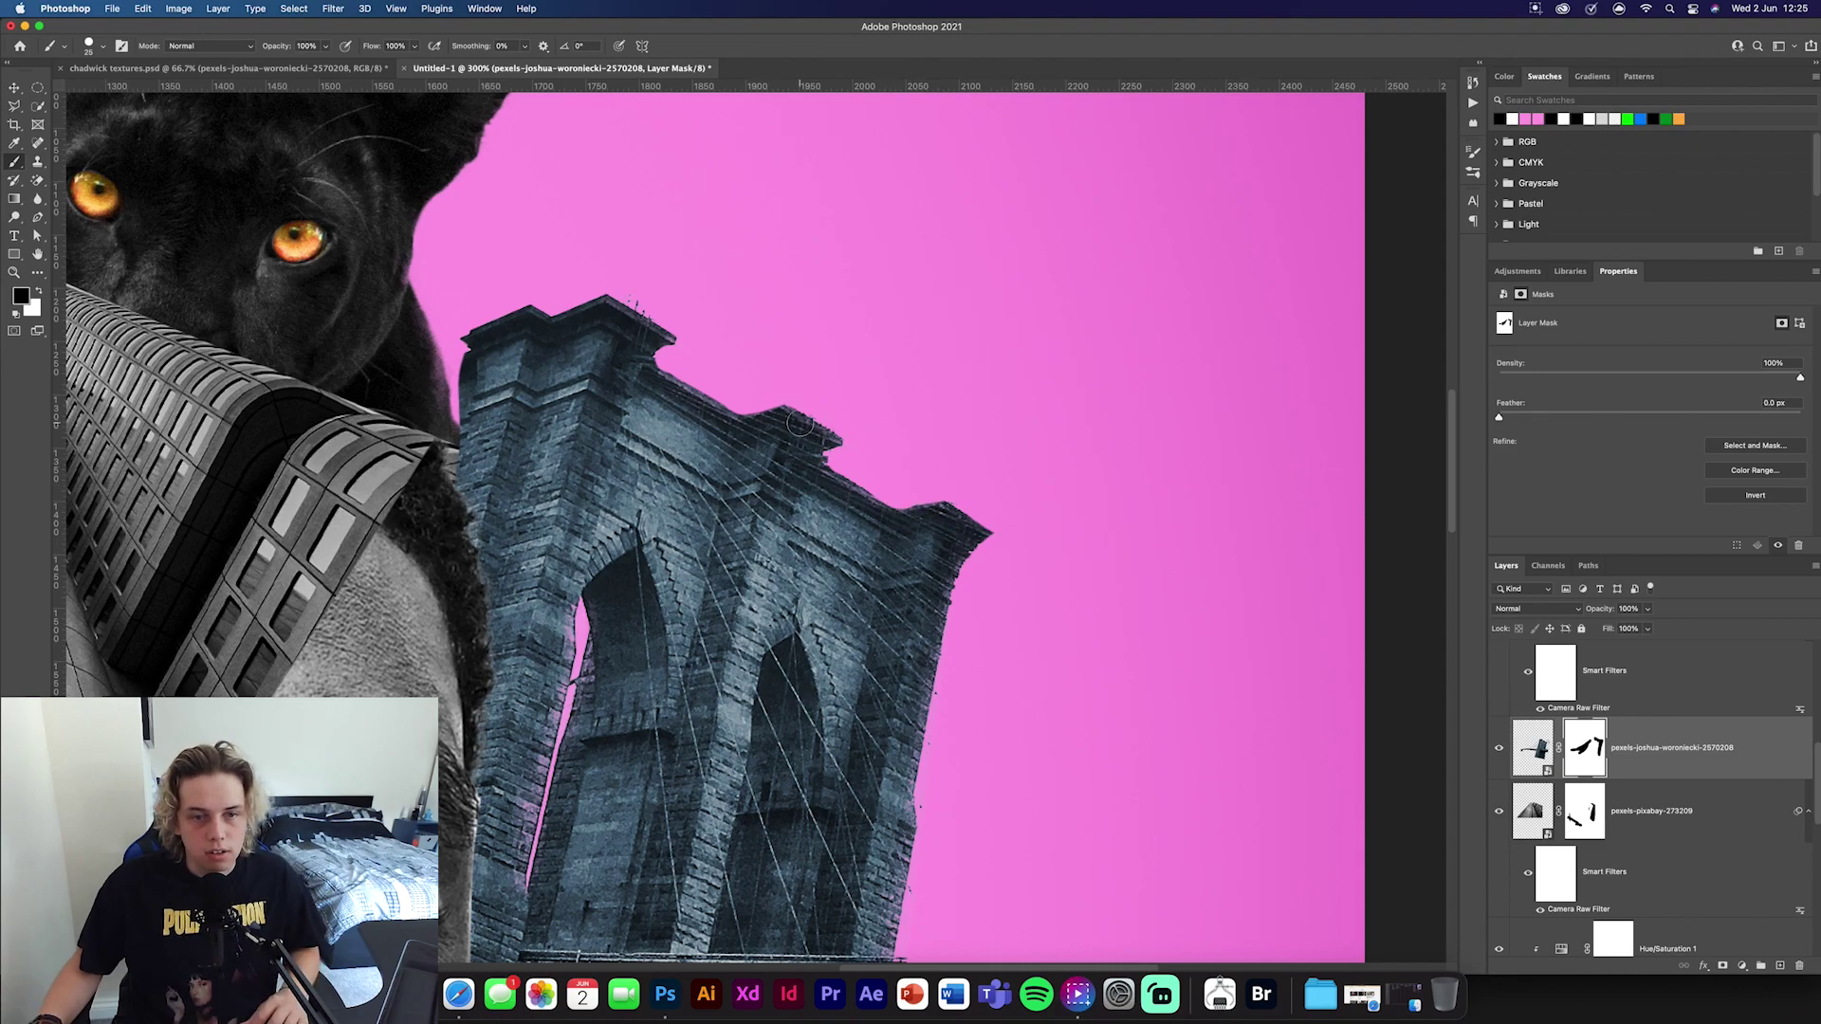
scroll(799, 424, "down", 10)
left_click_drag(950, 627, 957, 637)
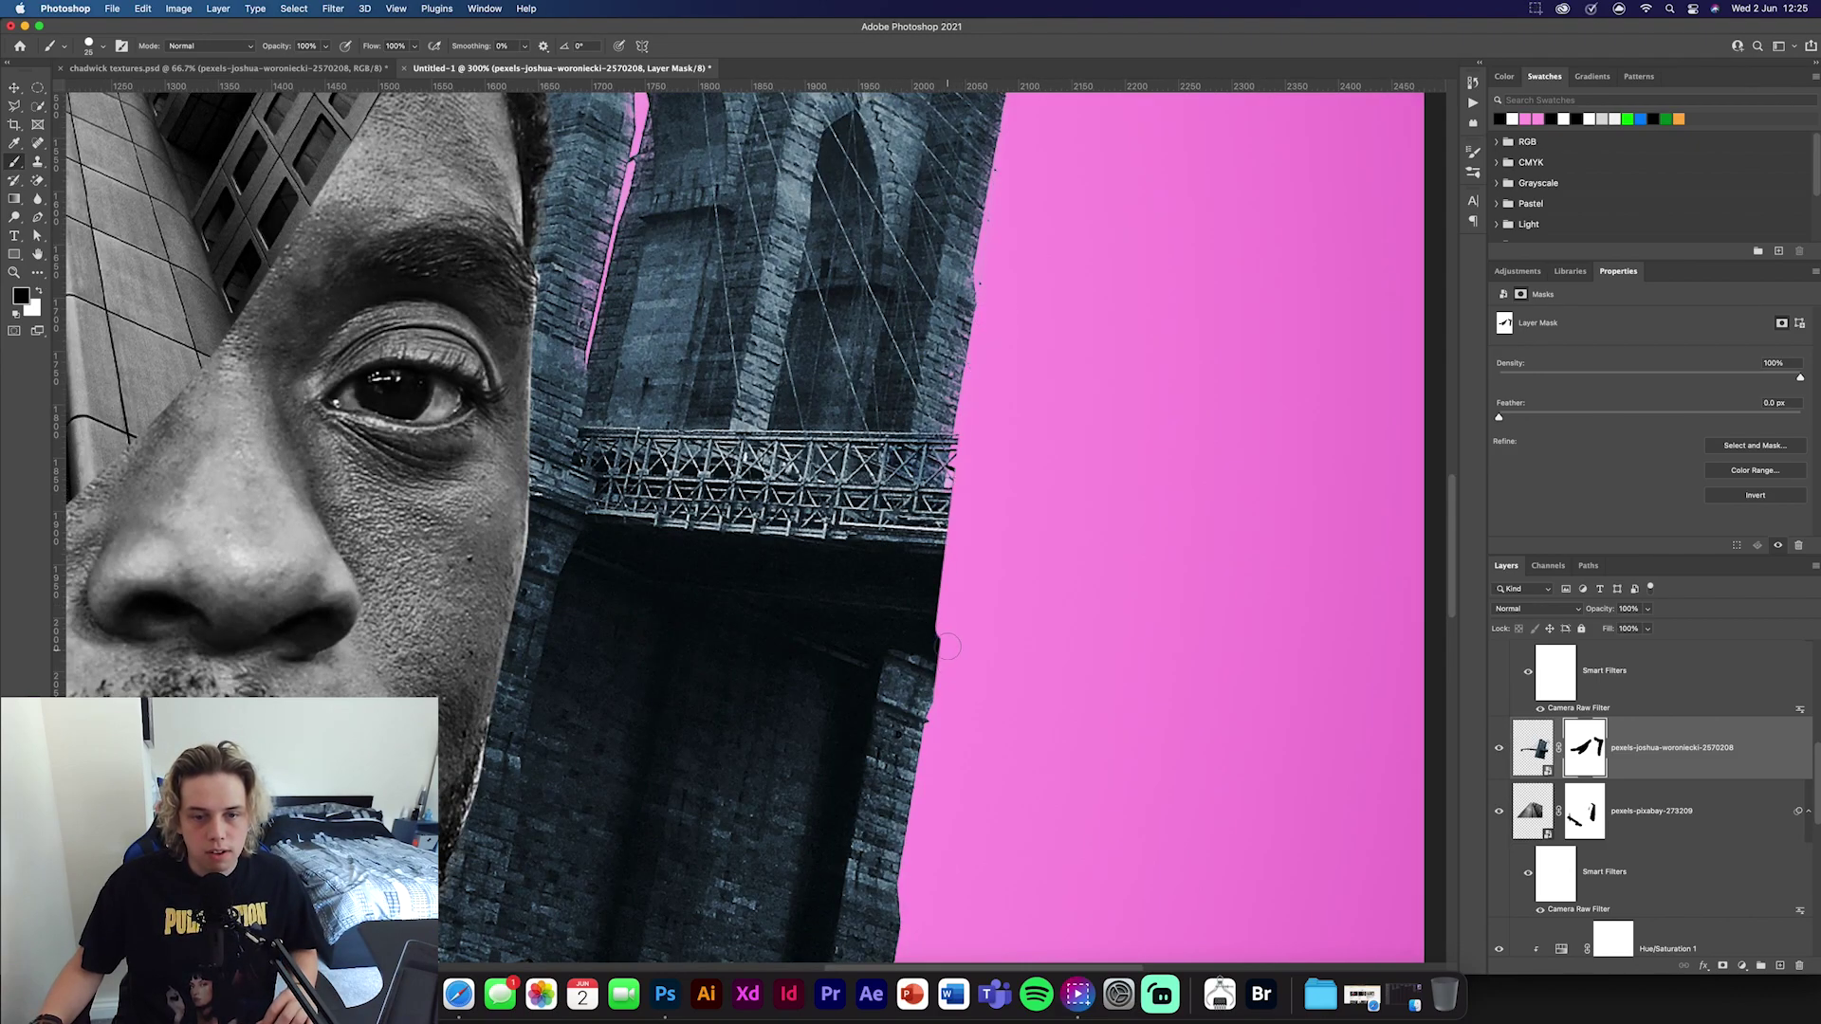
scroll(976, 427, "down", 5)
key("super+0")
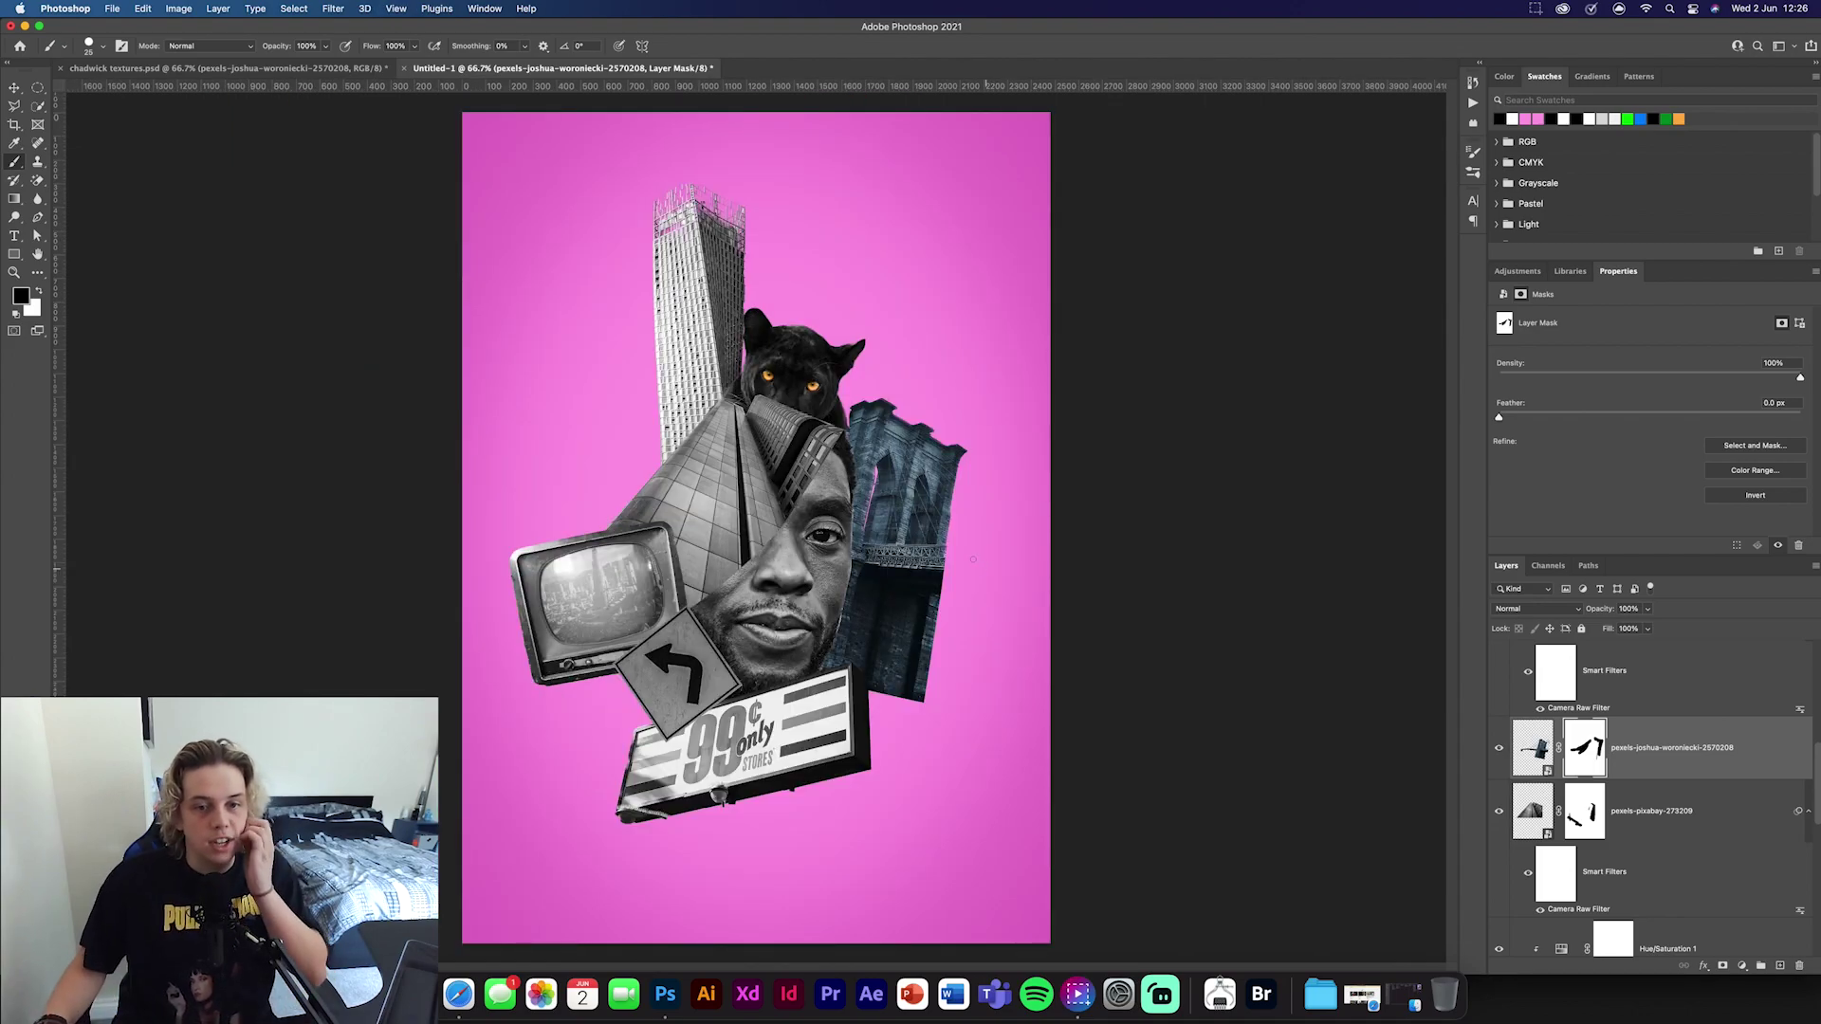
Turn the bridge tower layer black and white with a Camera Raw filter to match the rest of the collage
left_click(1720, 759)
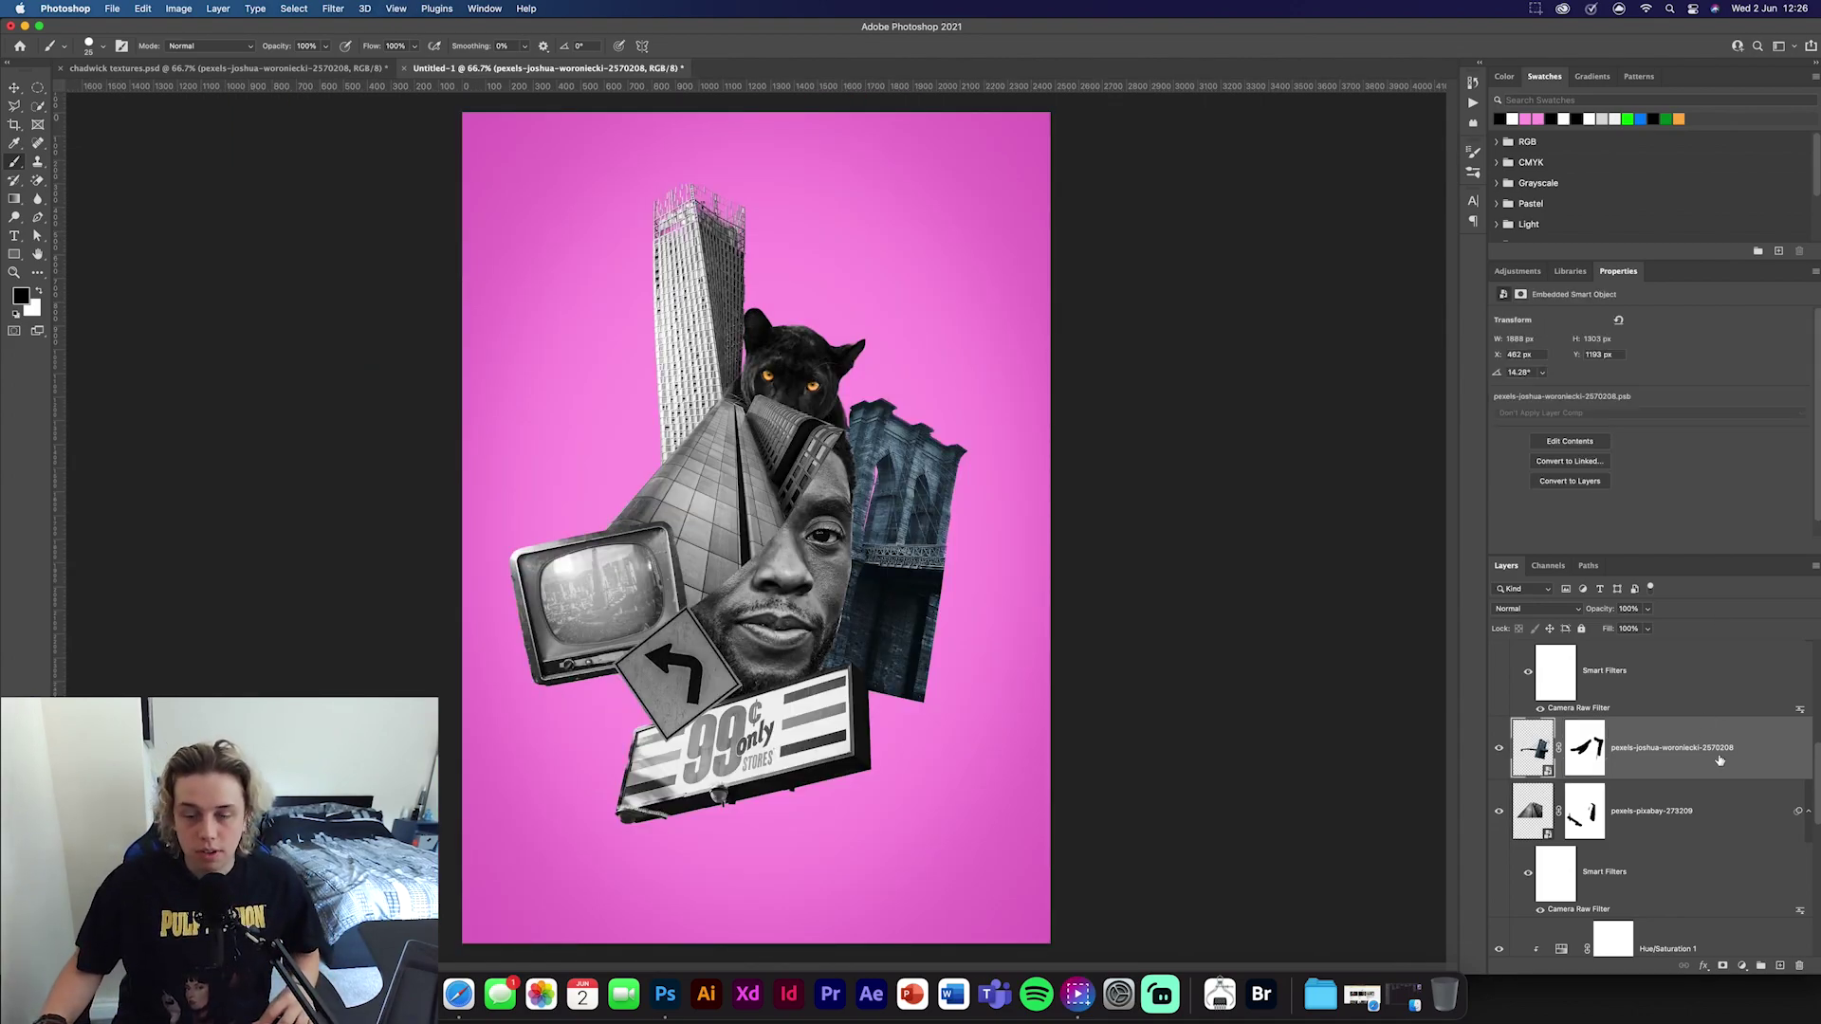
left_click(333, 9)
left_click(379, 101)
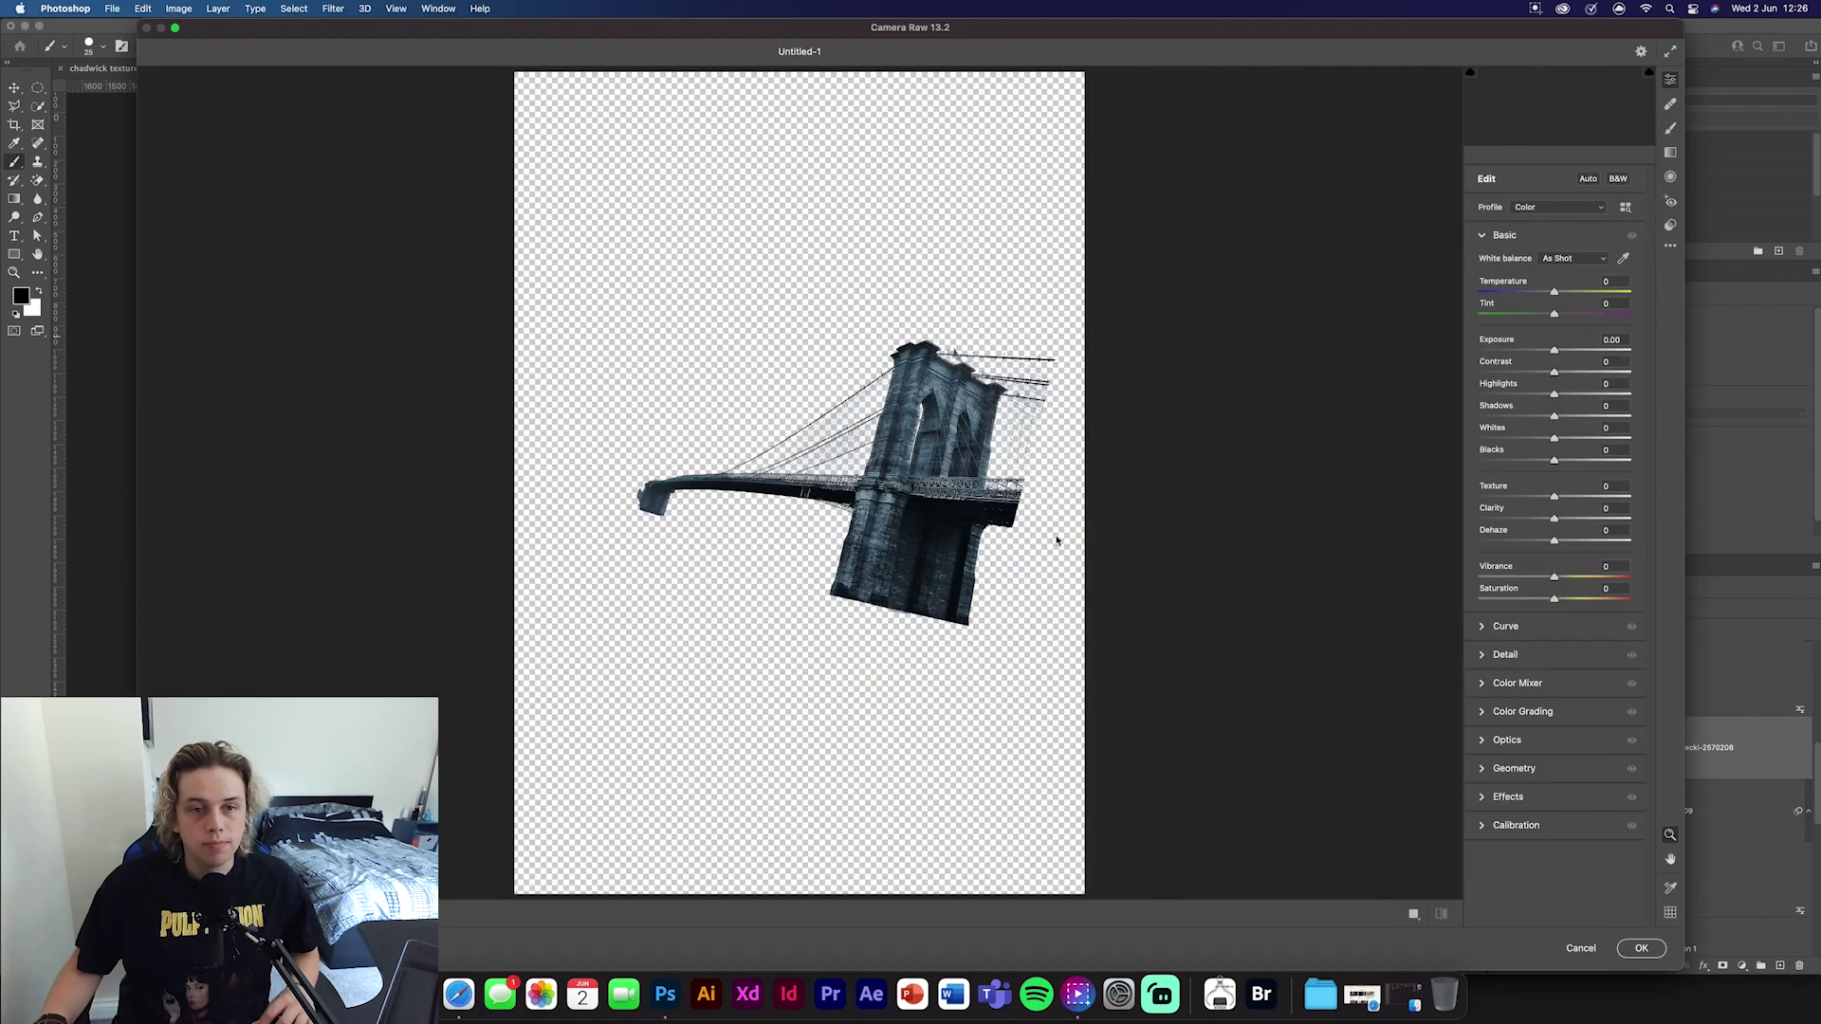
key("Return")
left_click(13, 88)
left_click(978, 713)
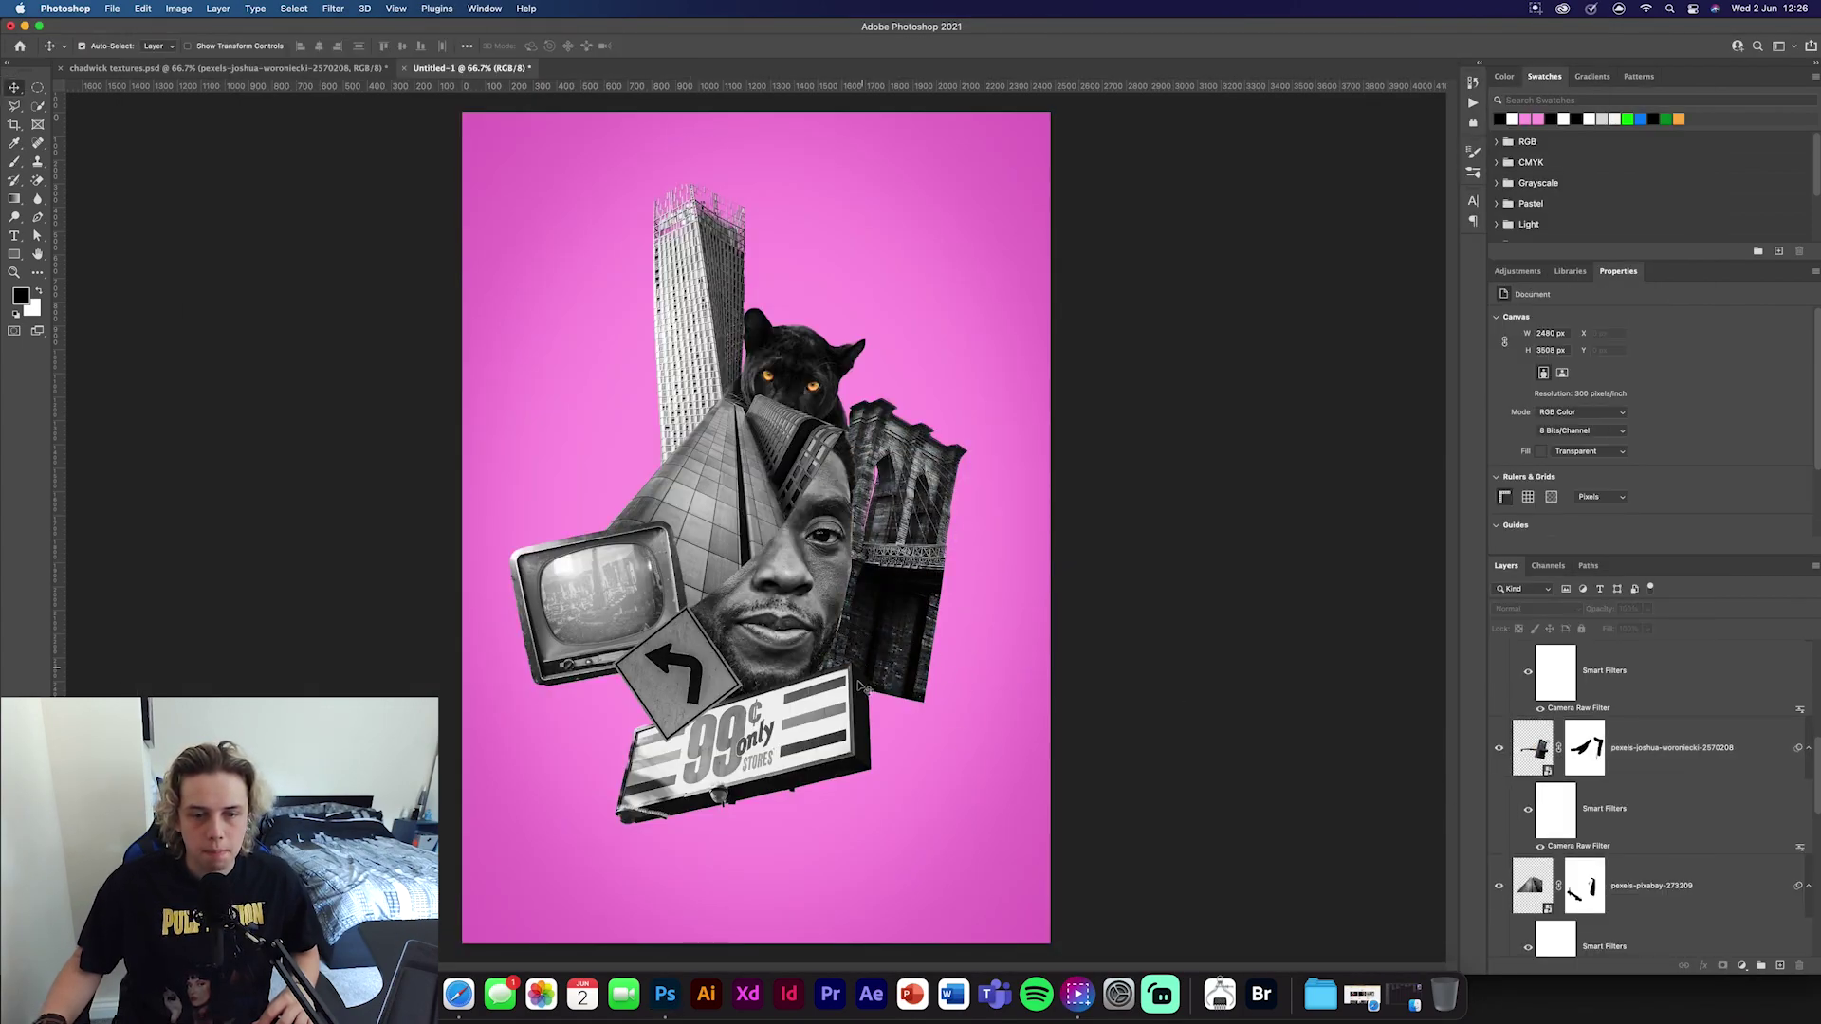
left_click(805, 742)
left_click(1254, 757)
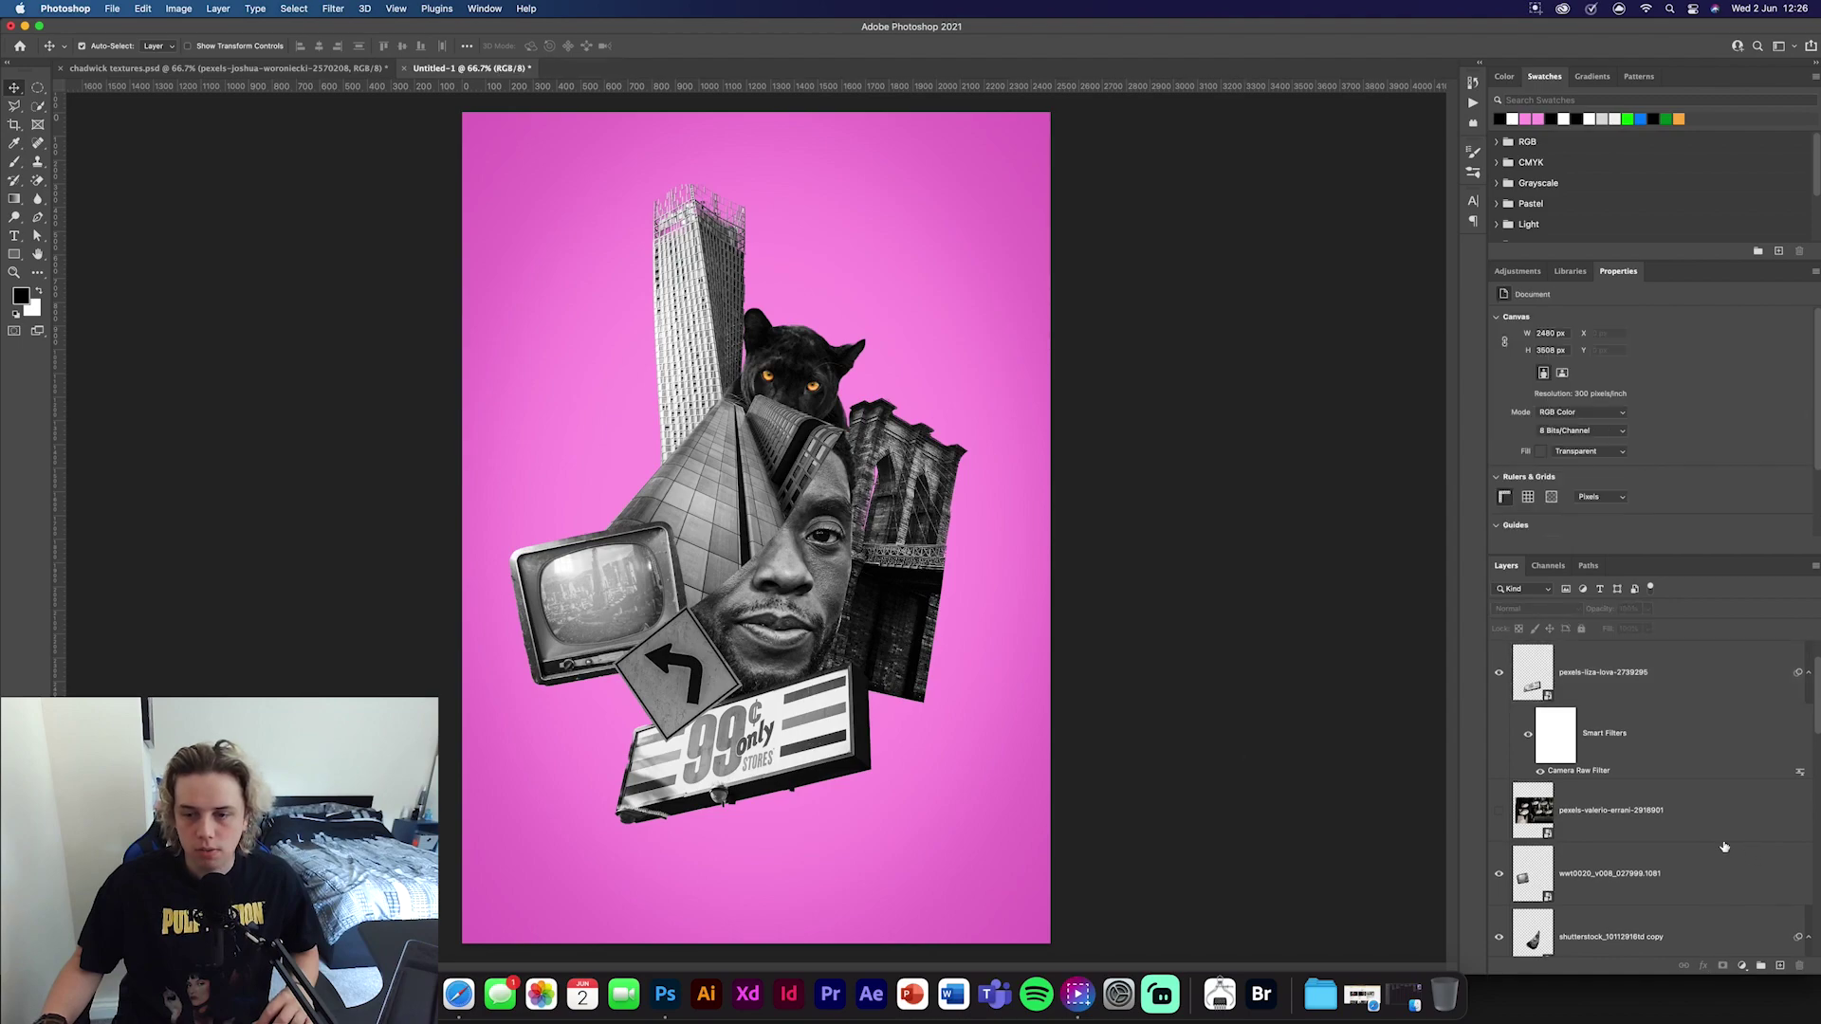
Bring the typewriter photo to the top of the layer stack, show it, and quick-select the cap of its A key
left_click_drag(1723, 821, 1660, 655)
left_click_drag(901, 487, 863, 500)
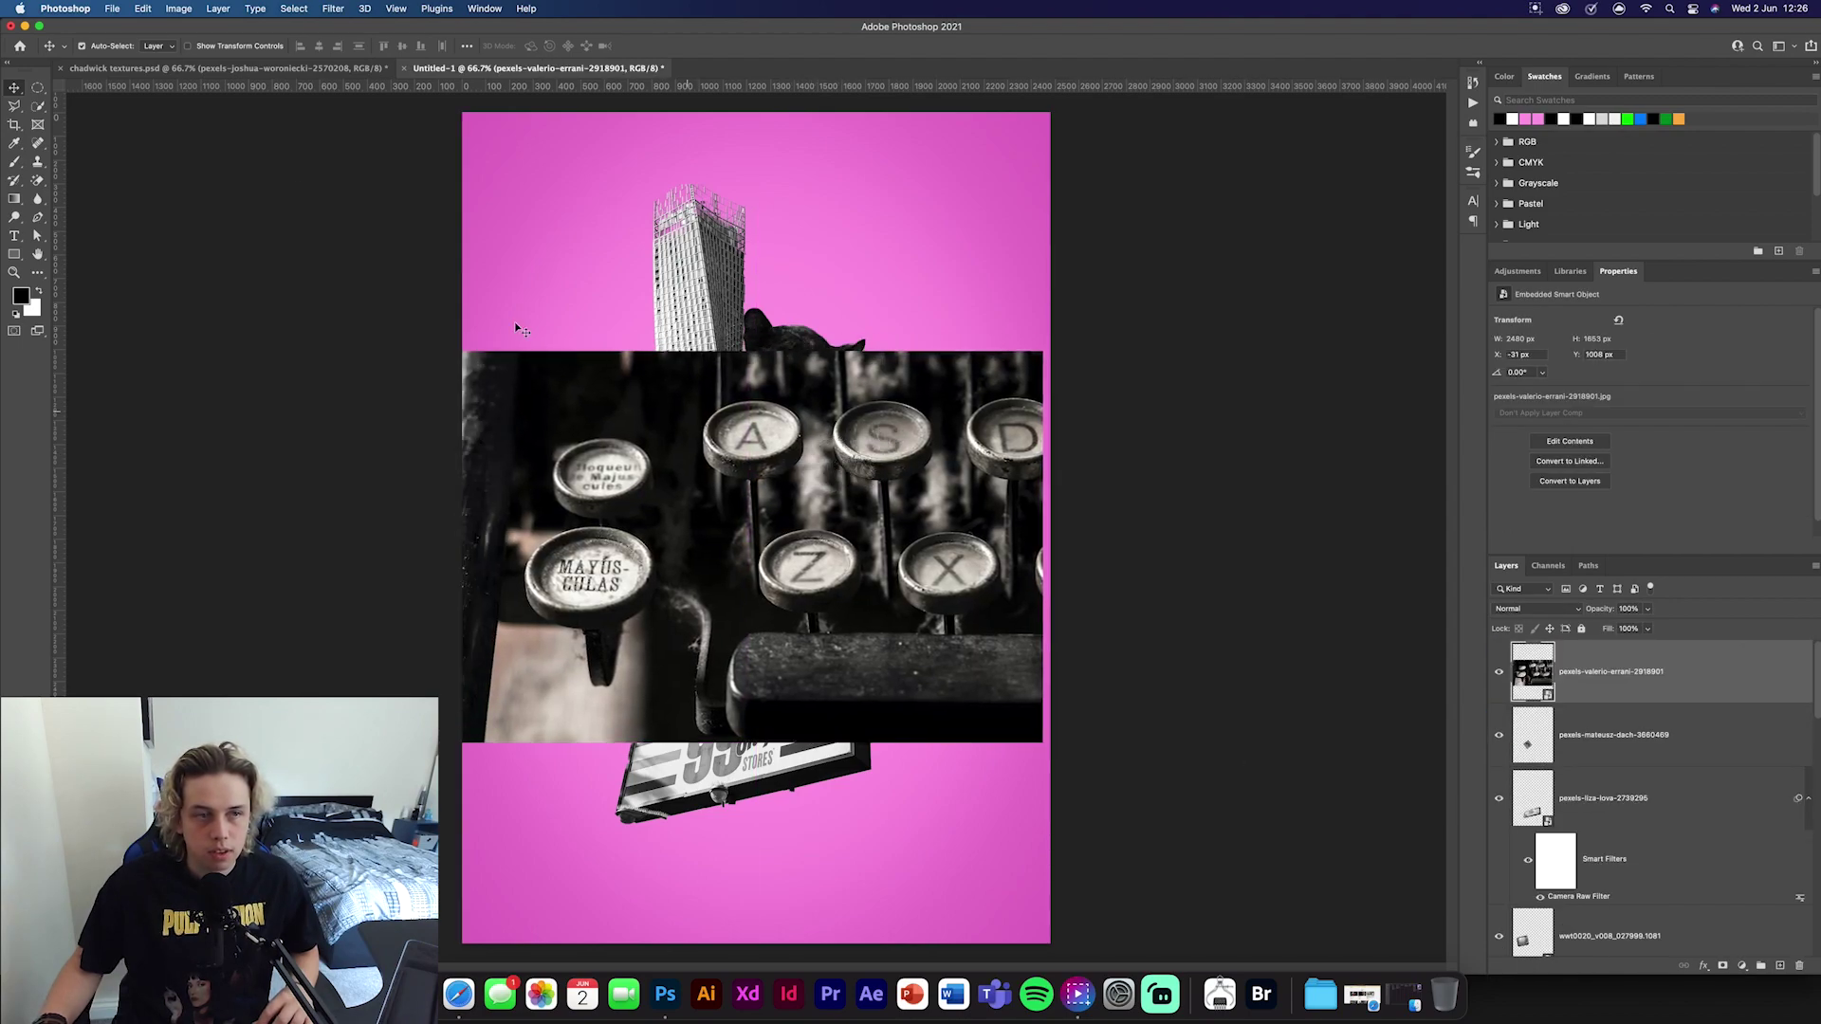
left_click(36, 107)
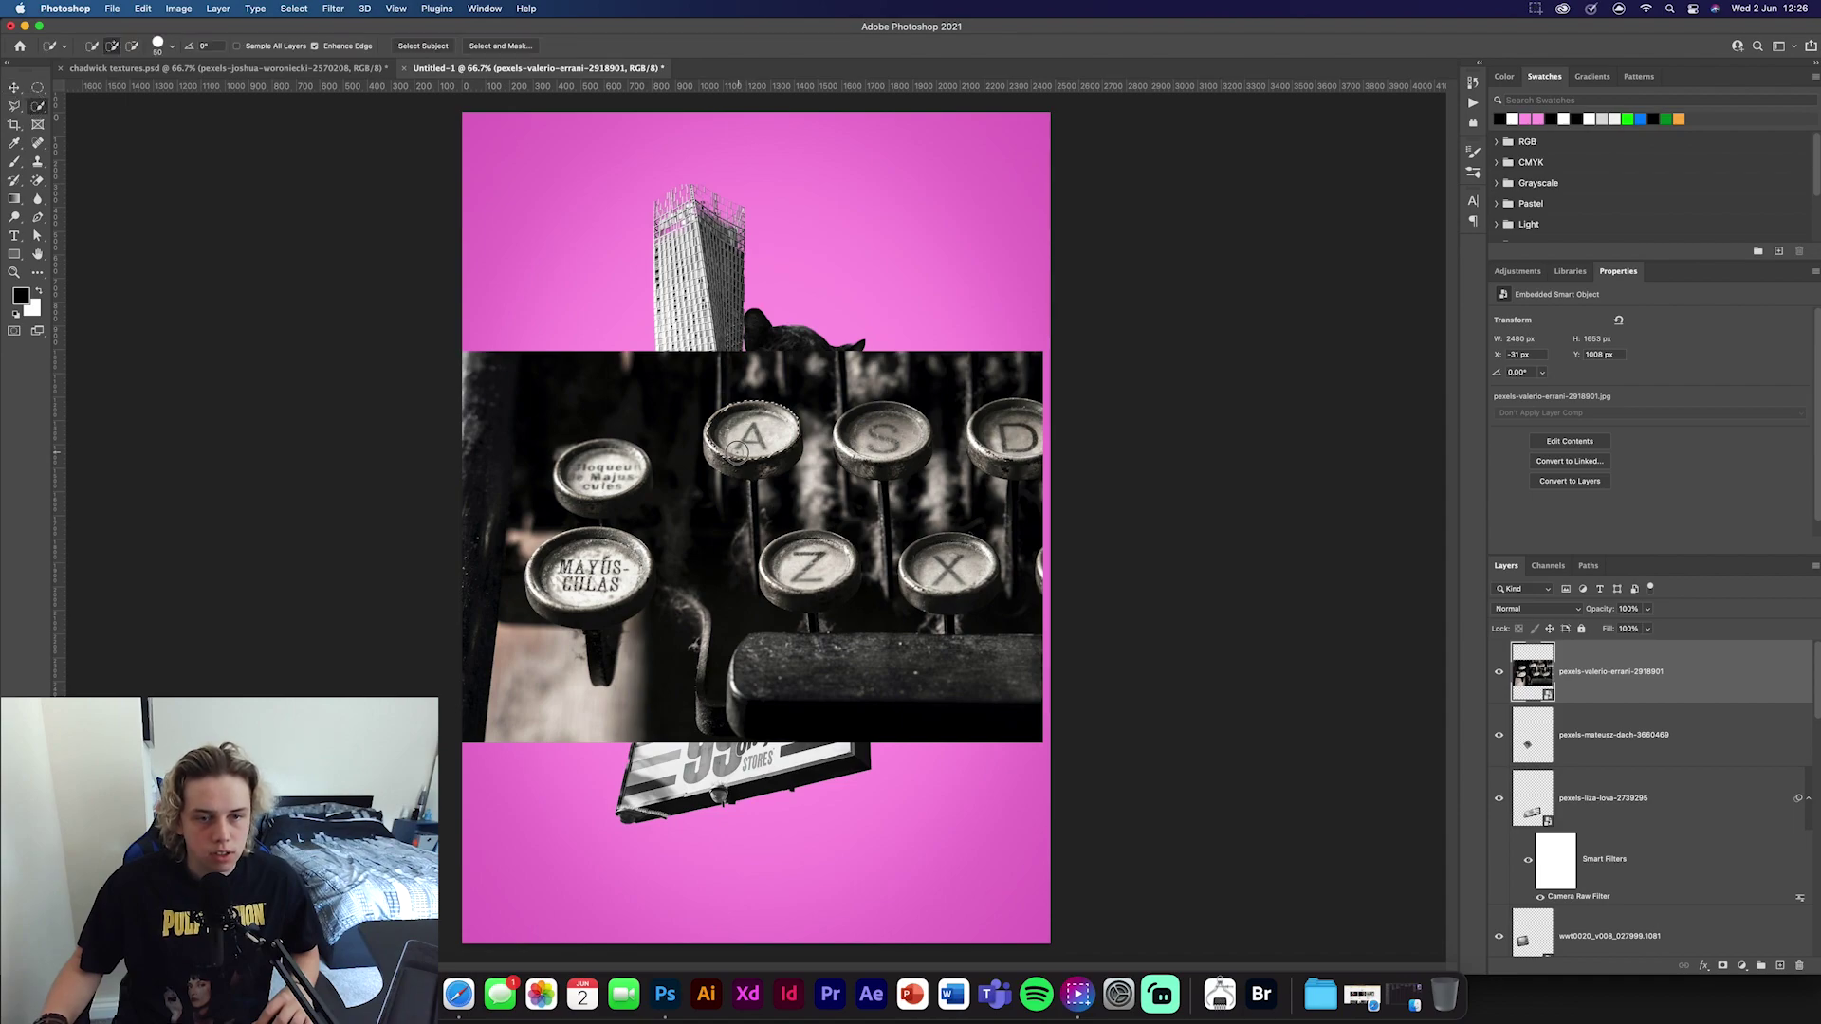
key("super+plus")
key("super+plus")
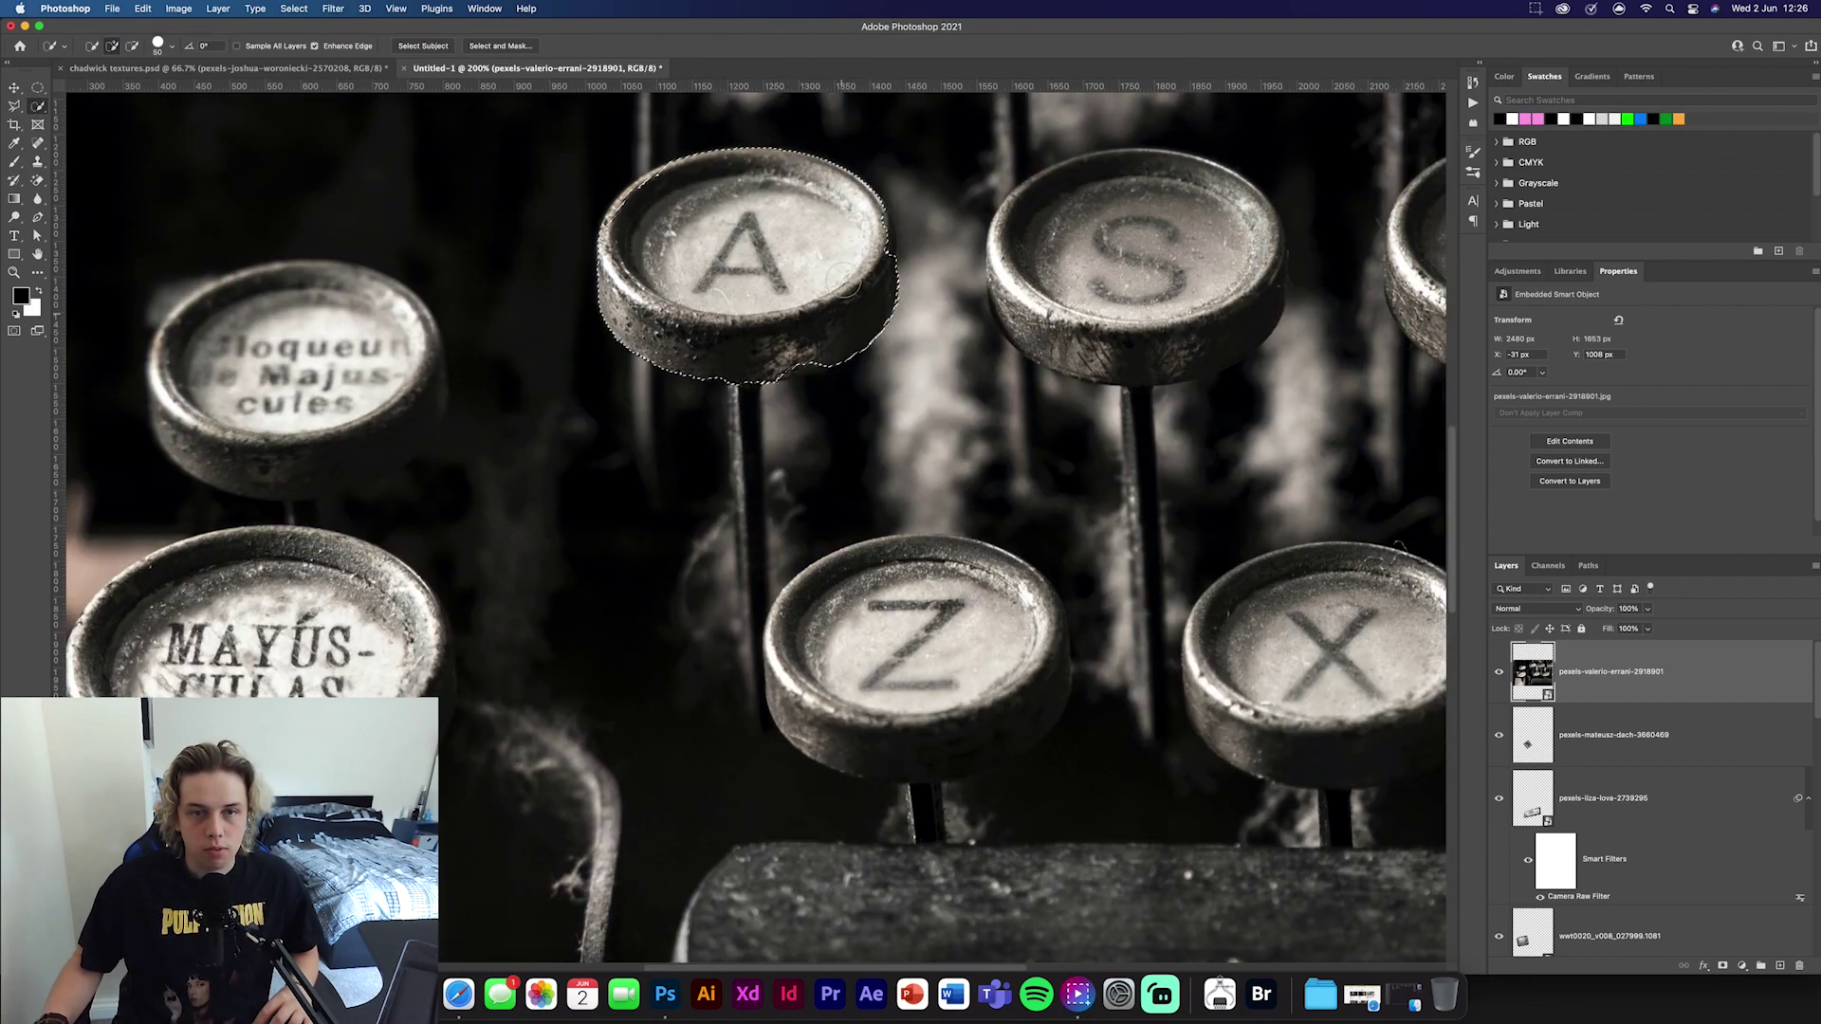
Add the A key's stem to the selection using a smaller brush, and copy the key to its own layer
key("bracketleft")
key("bracketleft")
key("bracketleft")
key("bracketleft")
key("bracketleft")
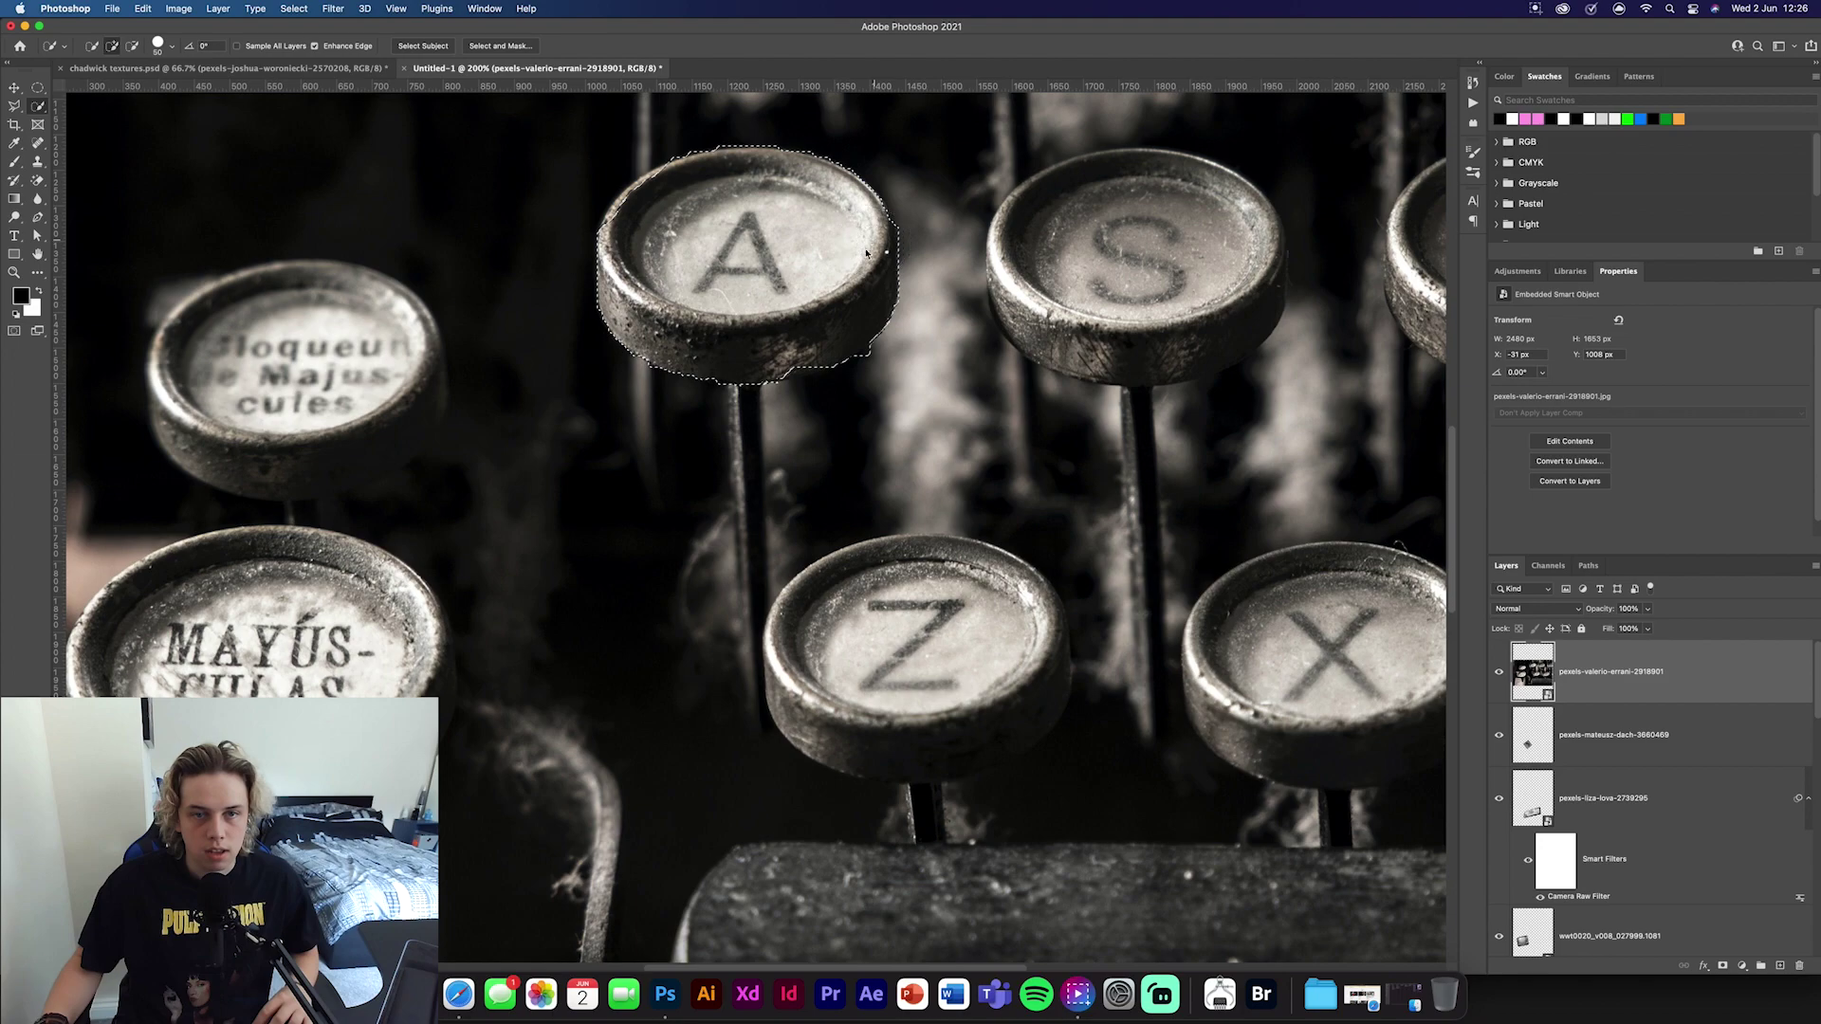
left_click(748, 419)
mouse_move(747, 419)
left_mouse_down()
mouse_move(818, 477)
mouse_move(799, 513)
mouse_move(860, 527)
left_mouse_up()
key("super+z")
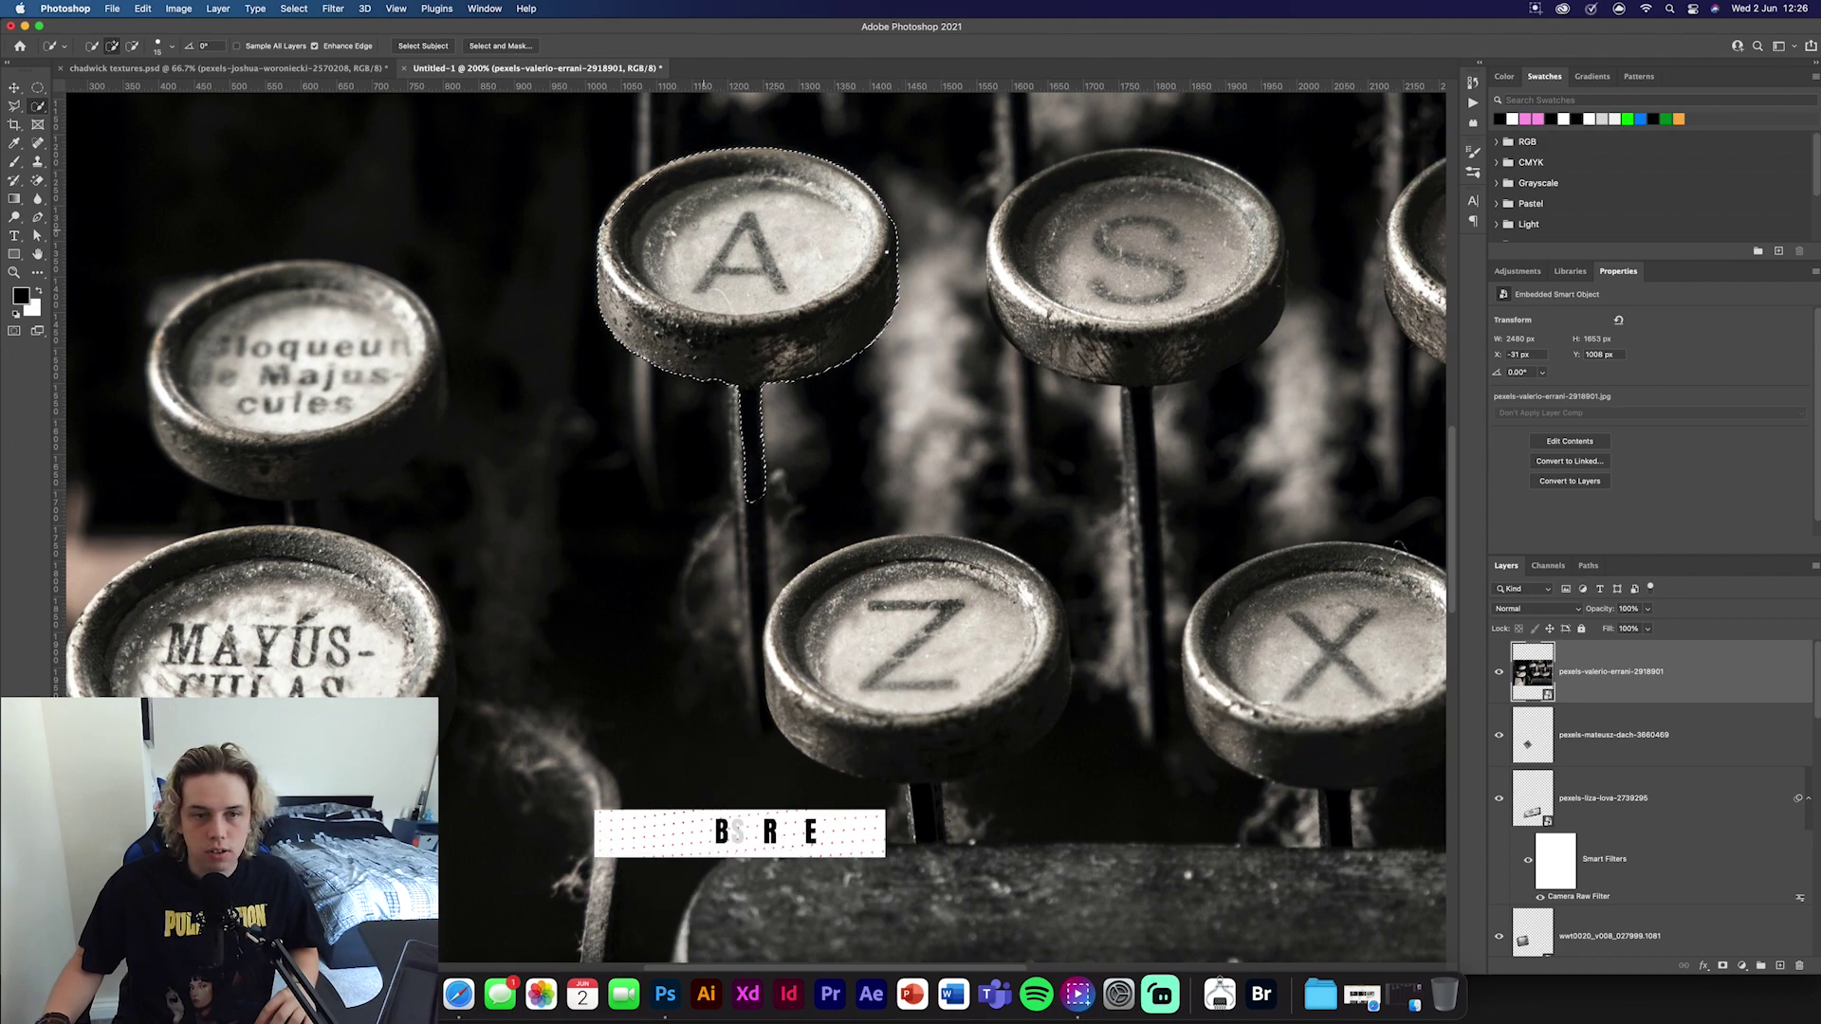
right_click(703, 230)
left_click(759, 334)
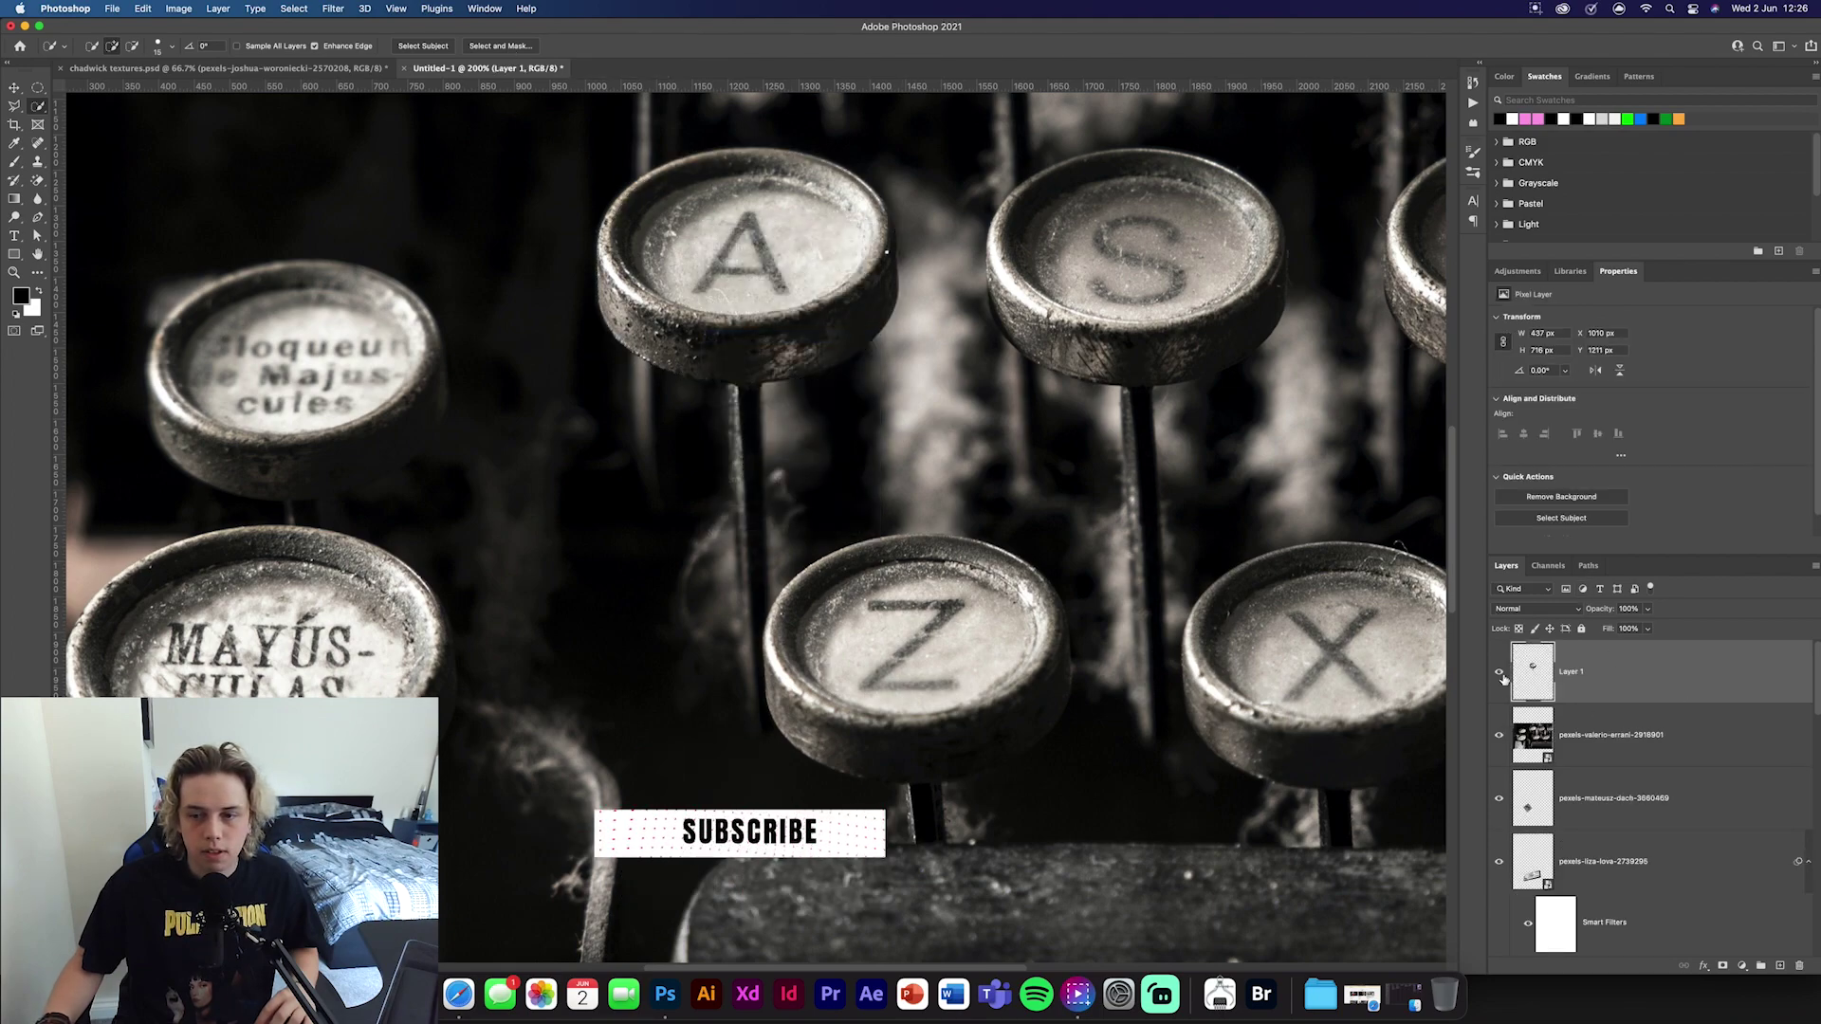
Select the typewriter's S key with its stem, trim stray areas from the selection, and copy the key to a new layer
scroll(1138, 465, "right", 5)
scroll(1138, 464, "up", 2)
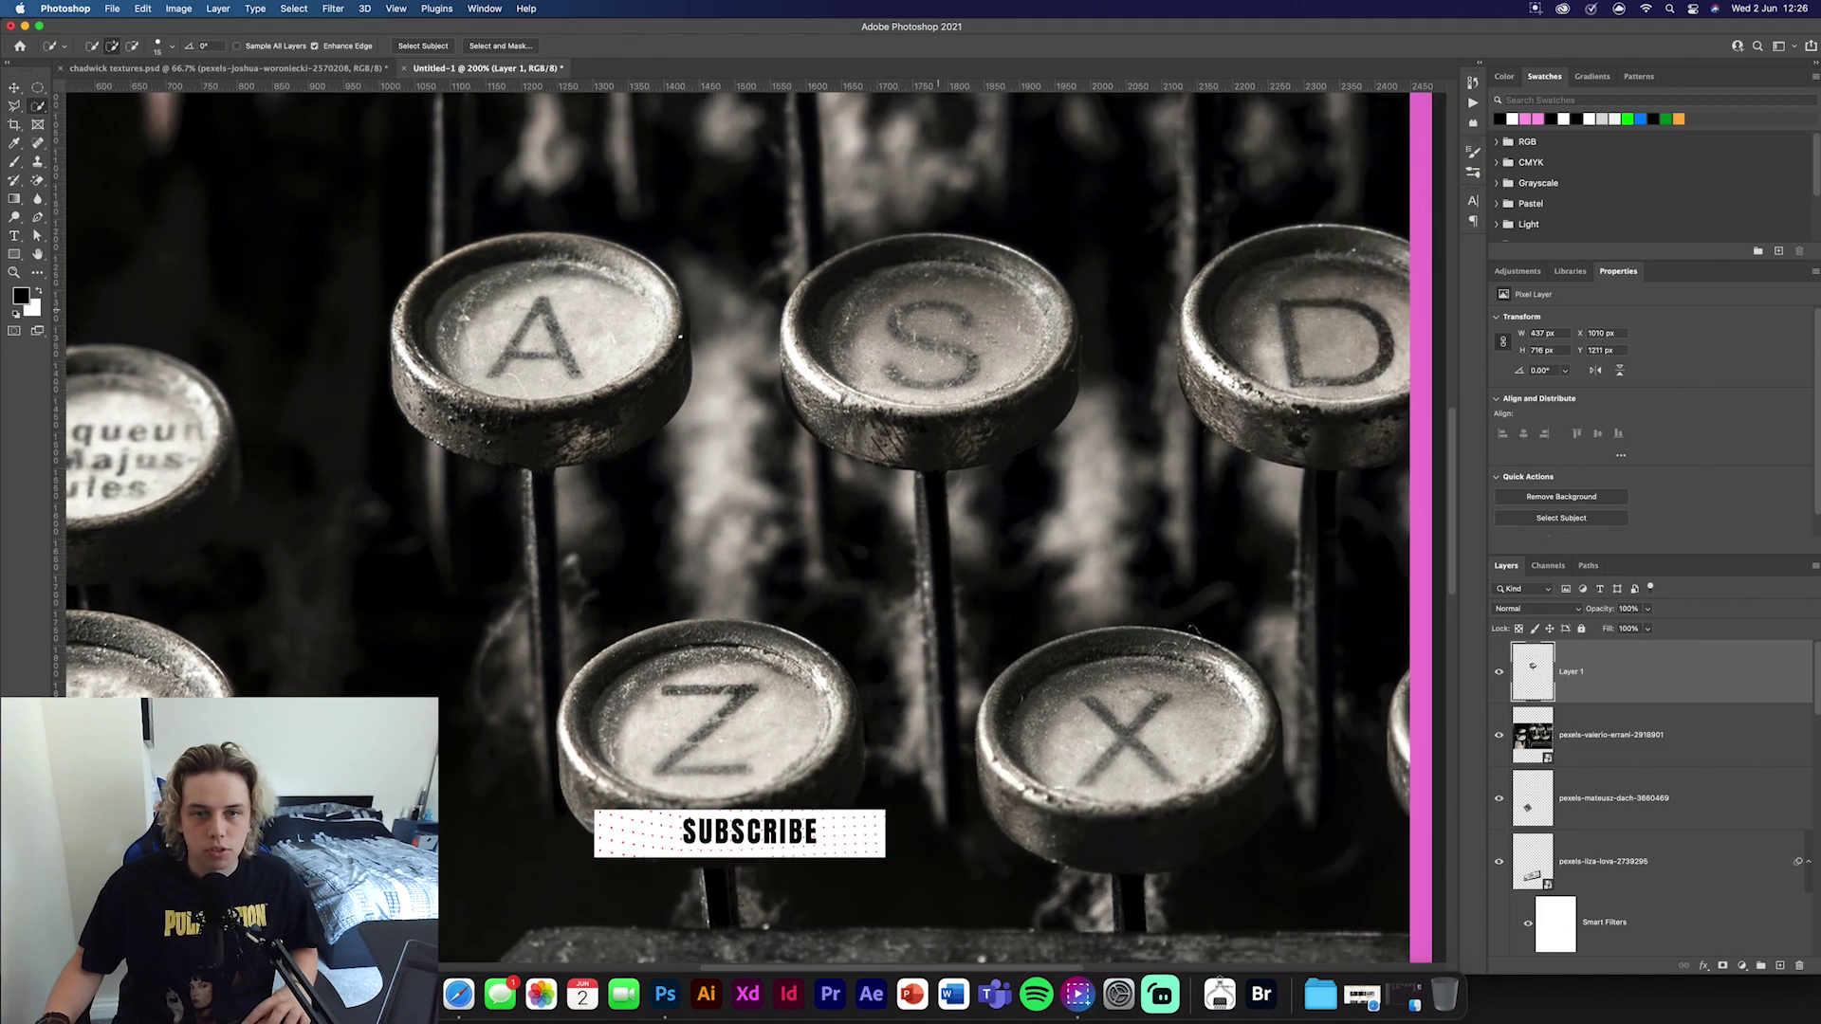
left_click_drag(961, 264, 891, 283)
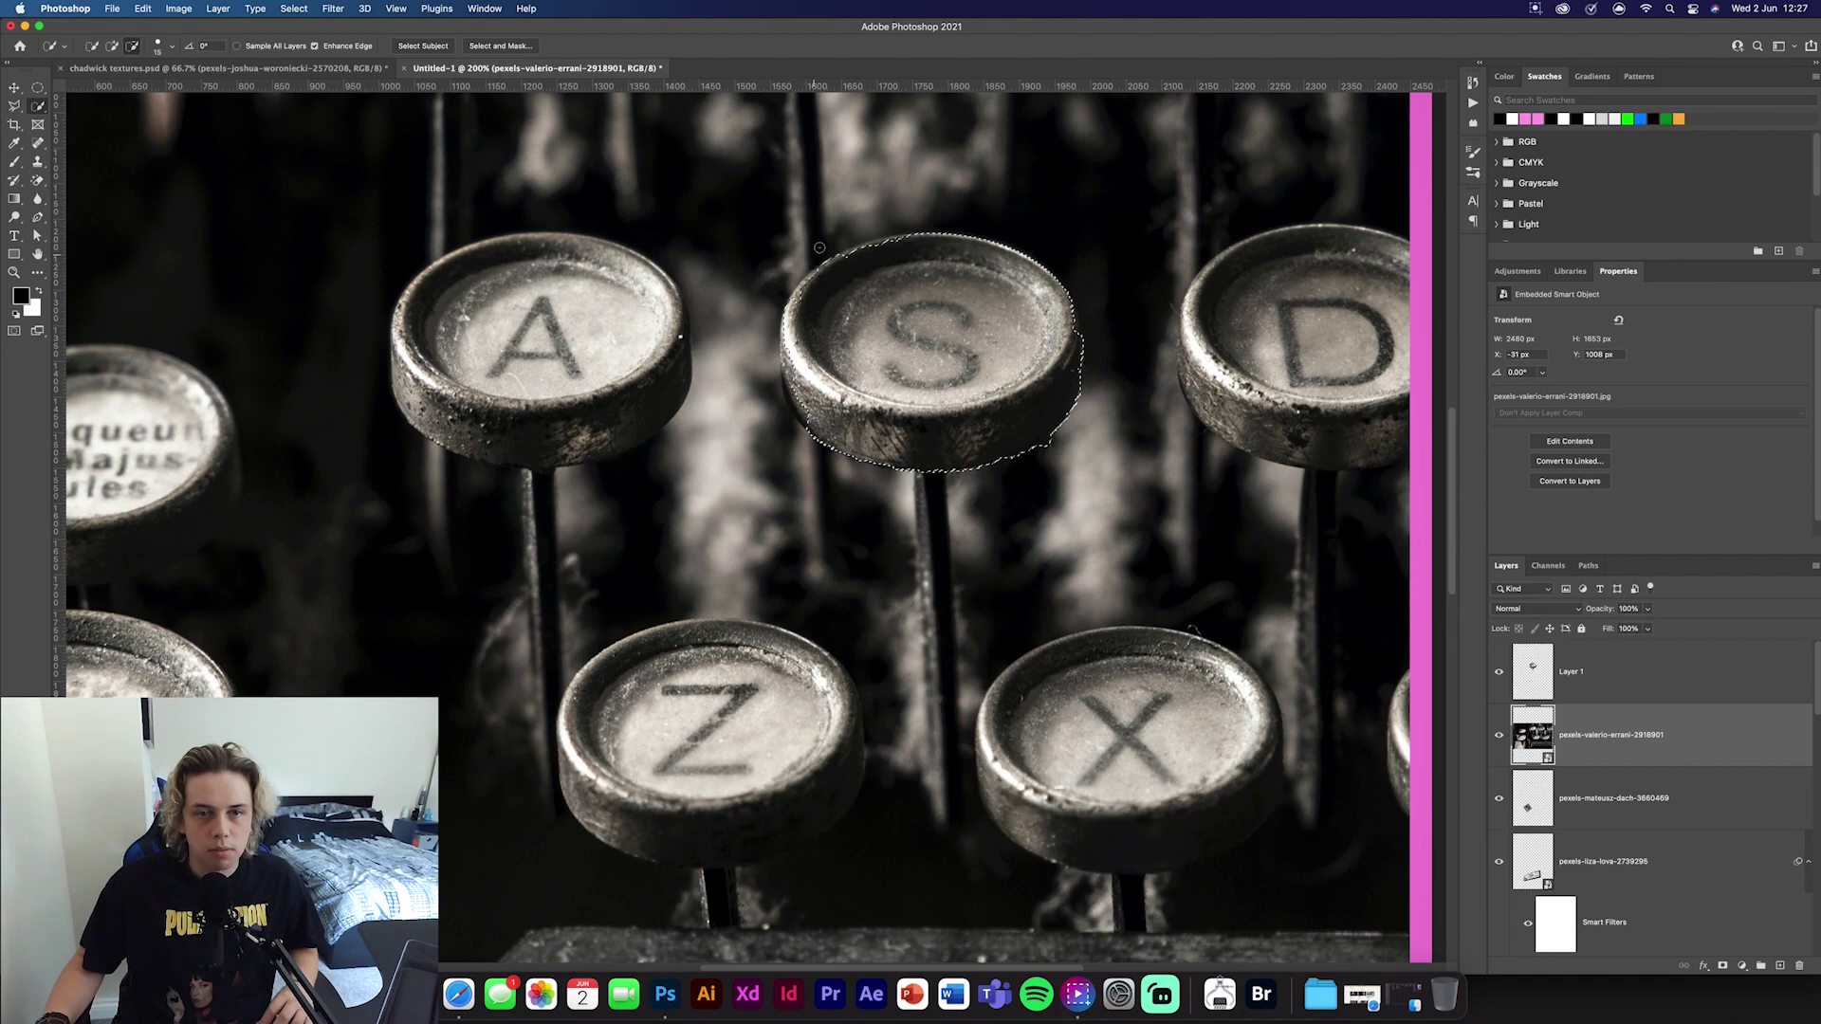
left_click_drag(901, 244, 816, 290)
left_click_drag(935, 473, 933, 598)
mouse_move(1041, 544)
left_mouse_down()
mouse_move(986, 503)
mouse_move(960, 585)
left_mouse_up()
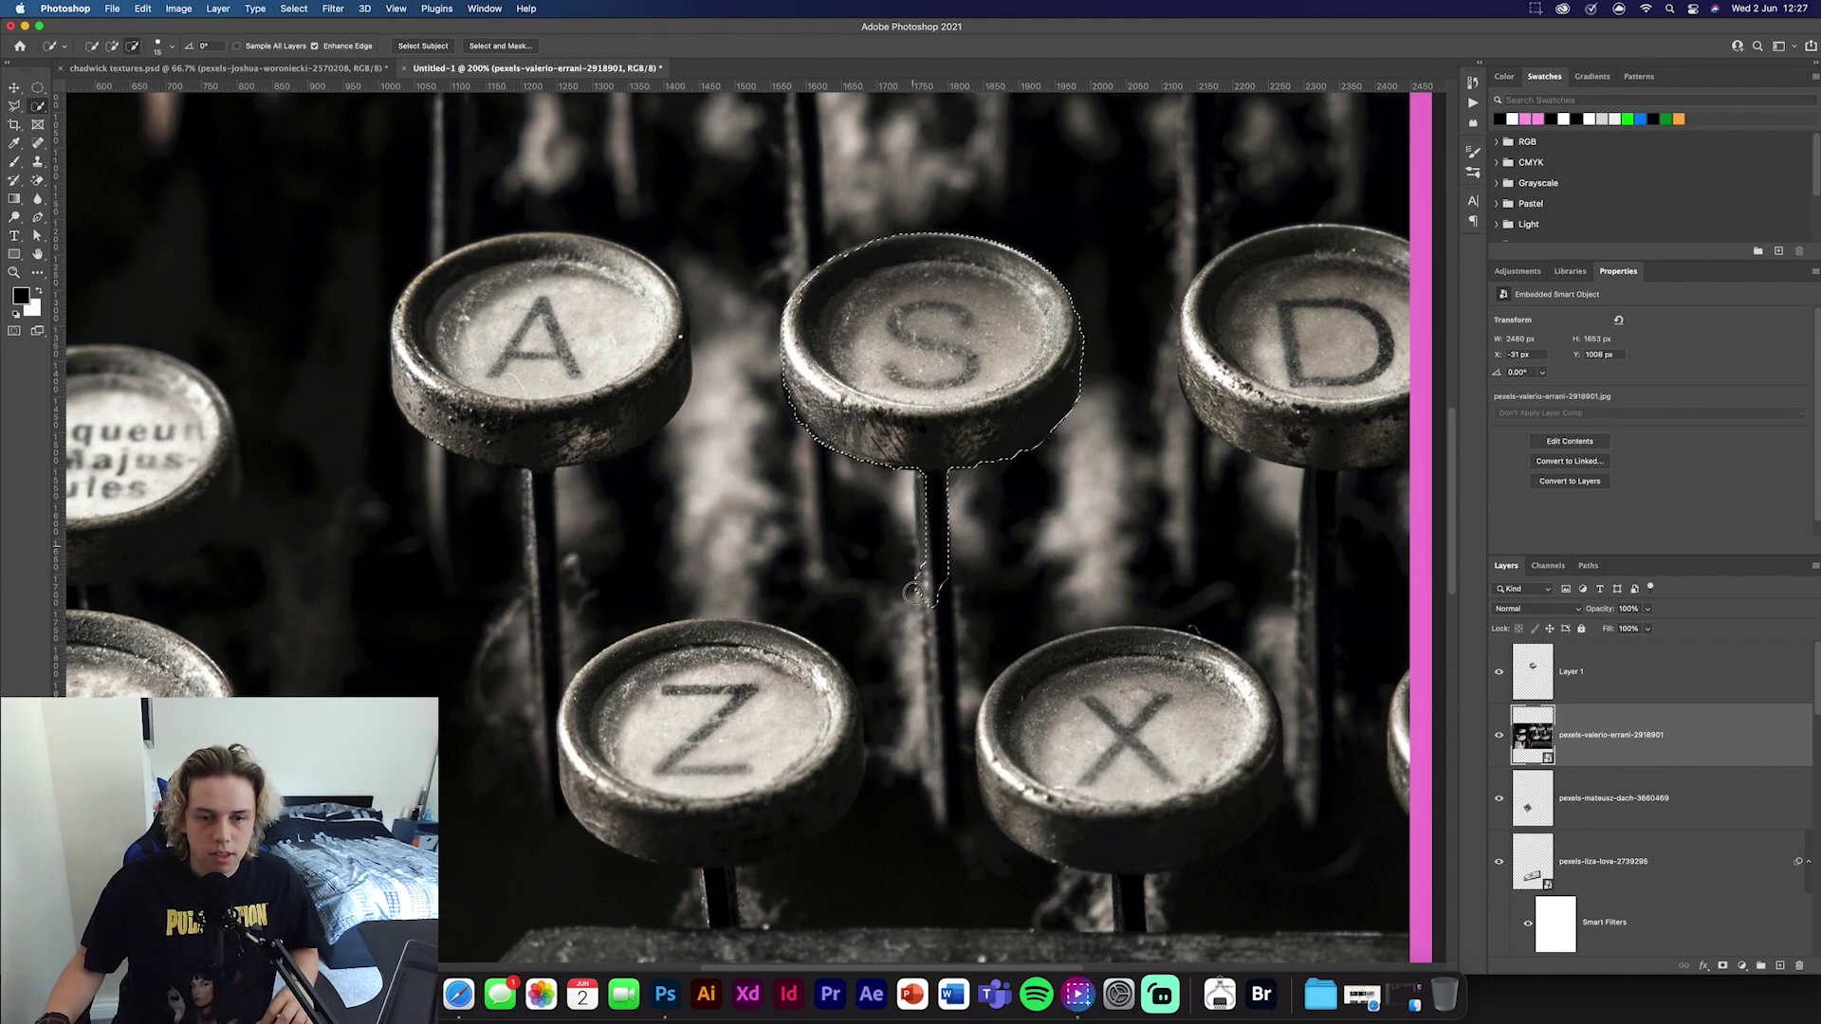
right_click(882, 275)
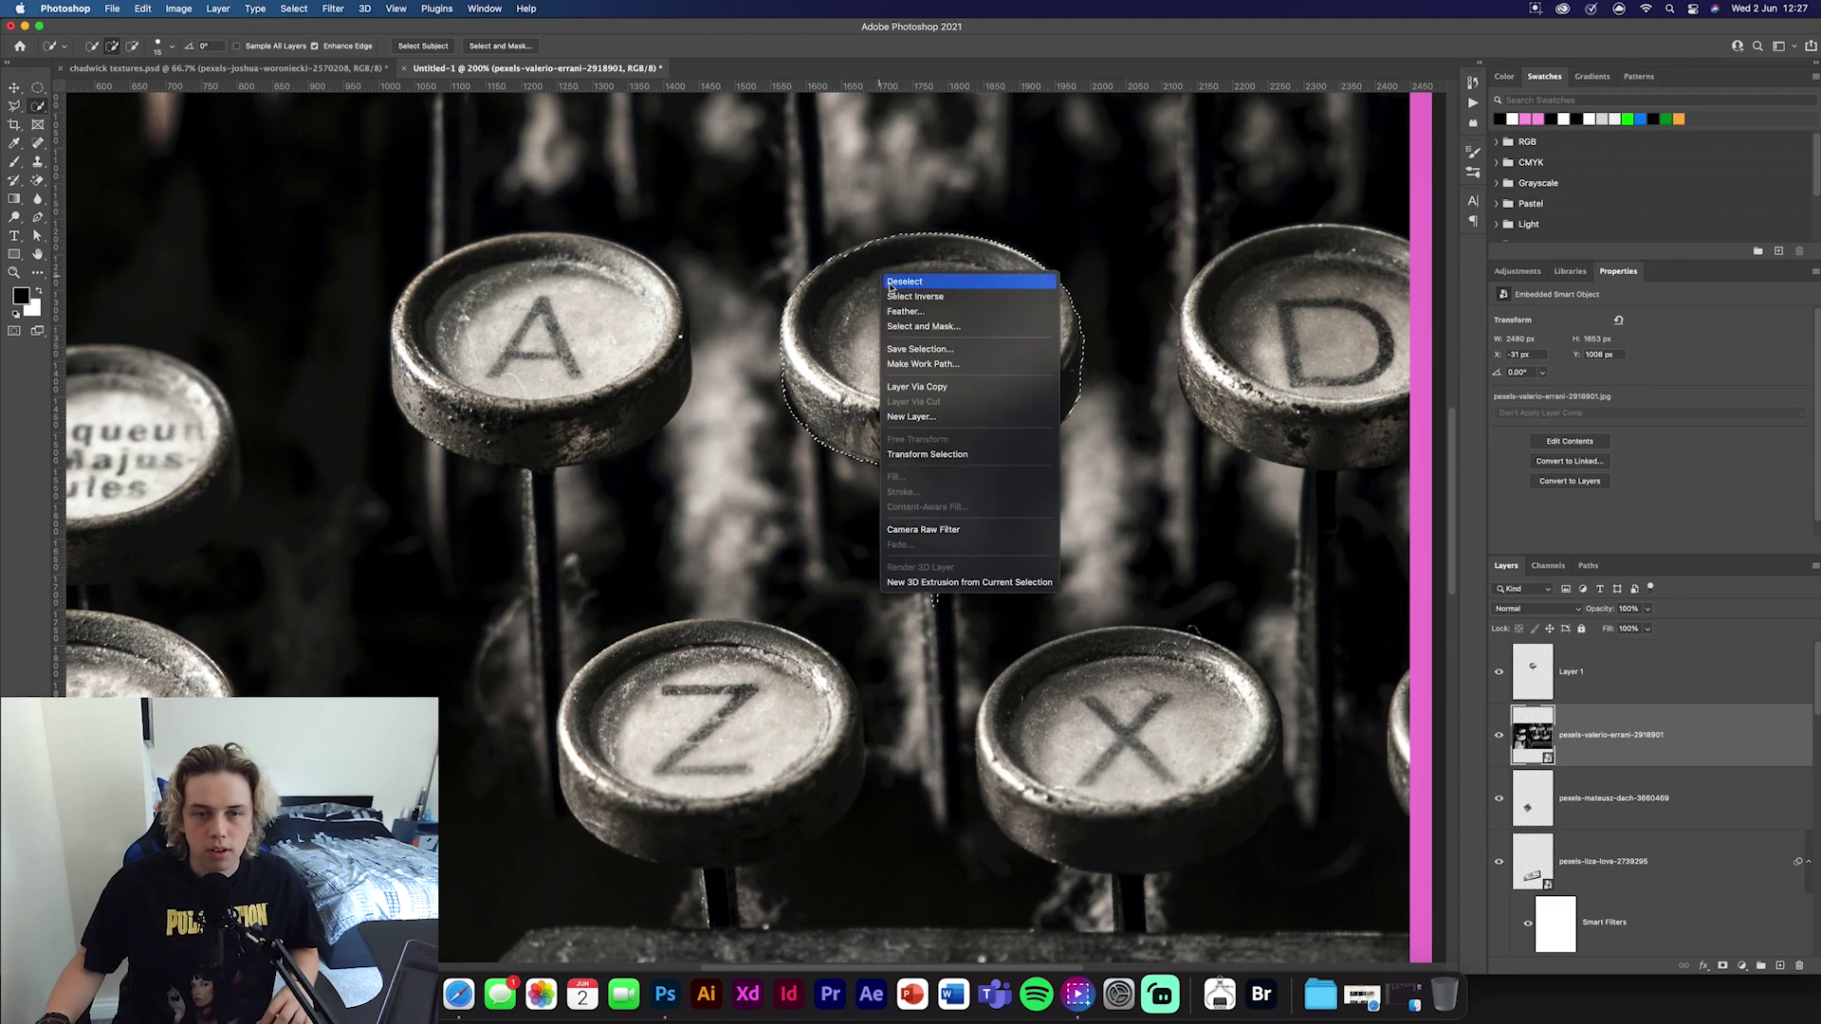
left_click(945, 387)
Select the typewriter's Z key with its short stem, copy it to a new layer, and delete the typewriter photo layer
left_click_drag(870, 731, 1022, 445)
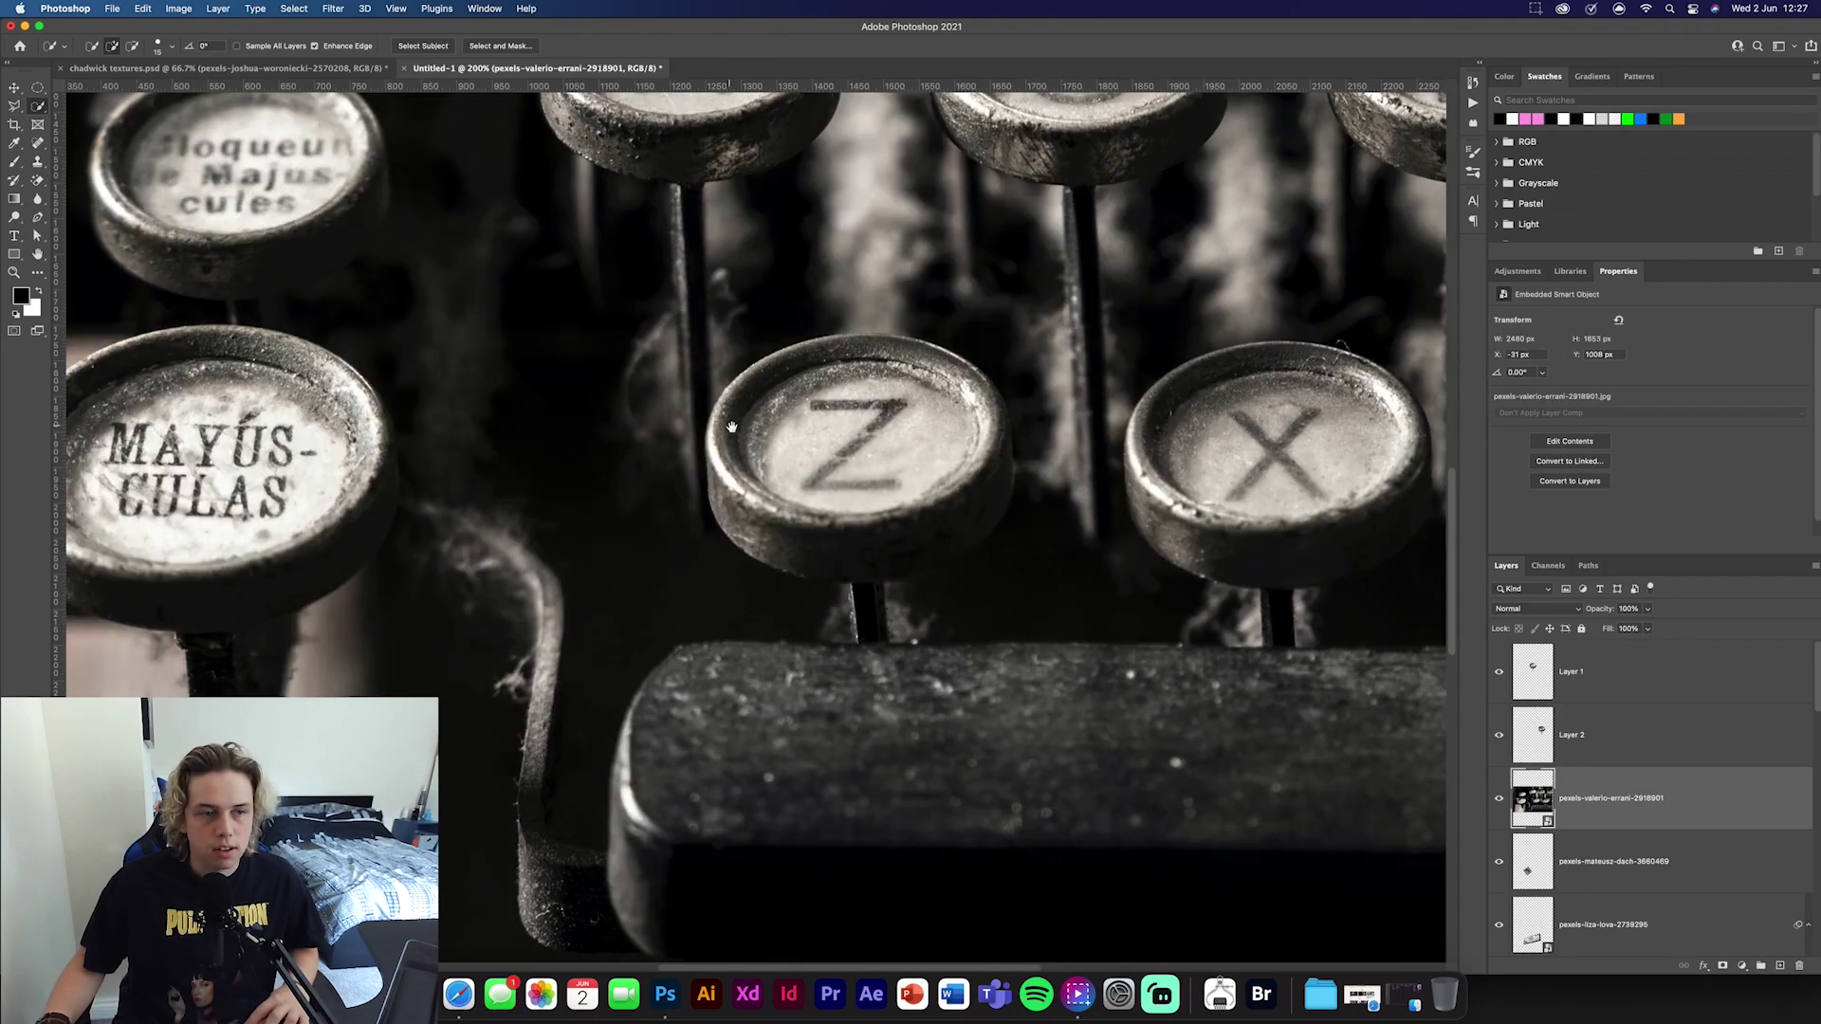
left_click_drag(664, 383, 1059, 455)
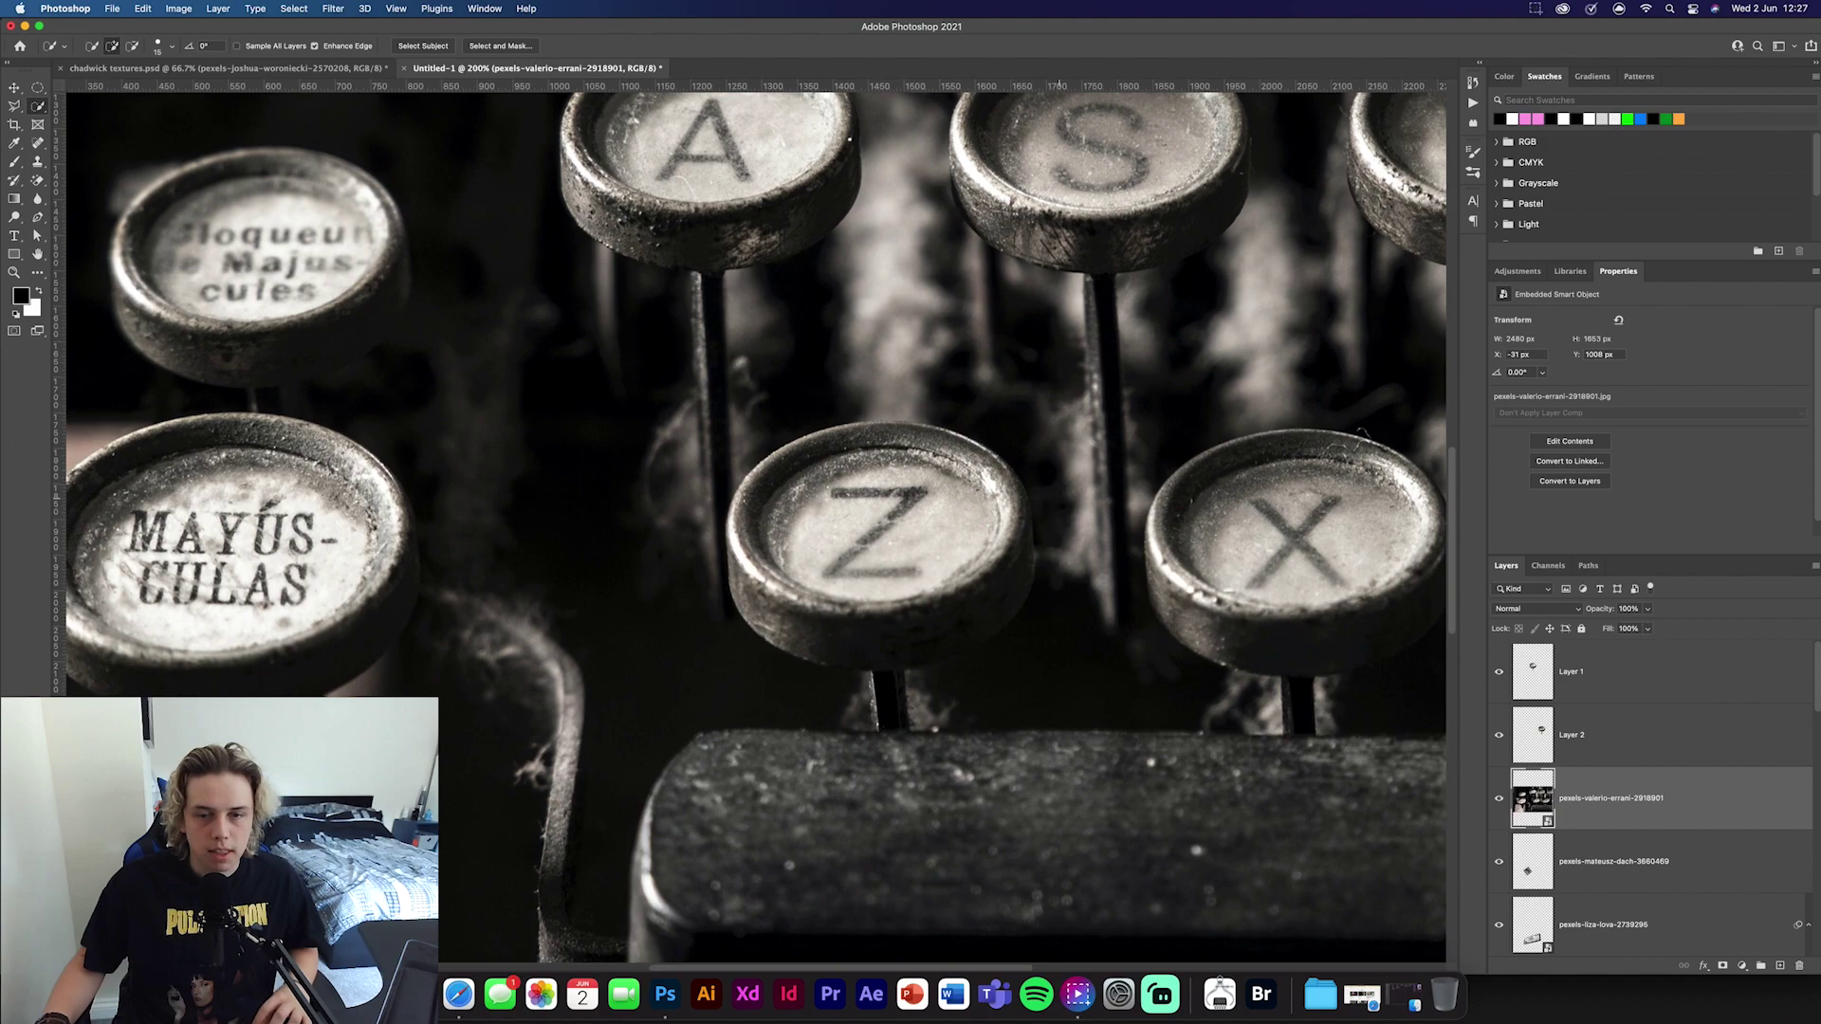
mouse_move(904, 496)
left_mouse_down()
mouse_move(941, 510)
mouse_move(929, 532)
mouse_move(1012, 490)
mouse_move(1048, 498)
left_mouse_up()
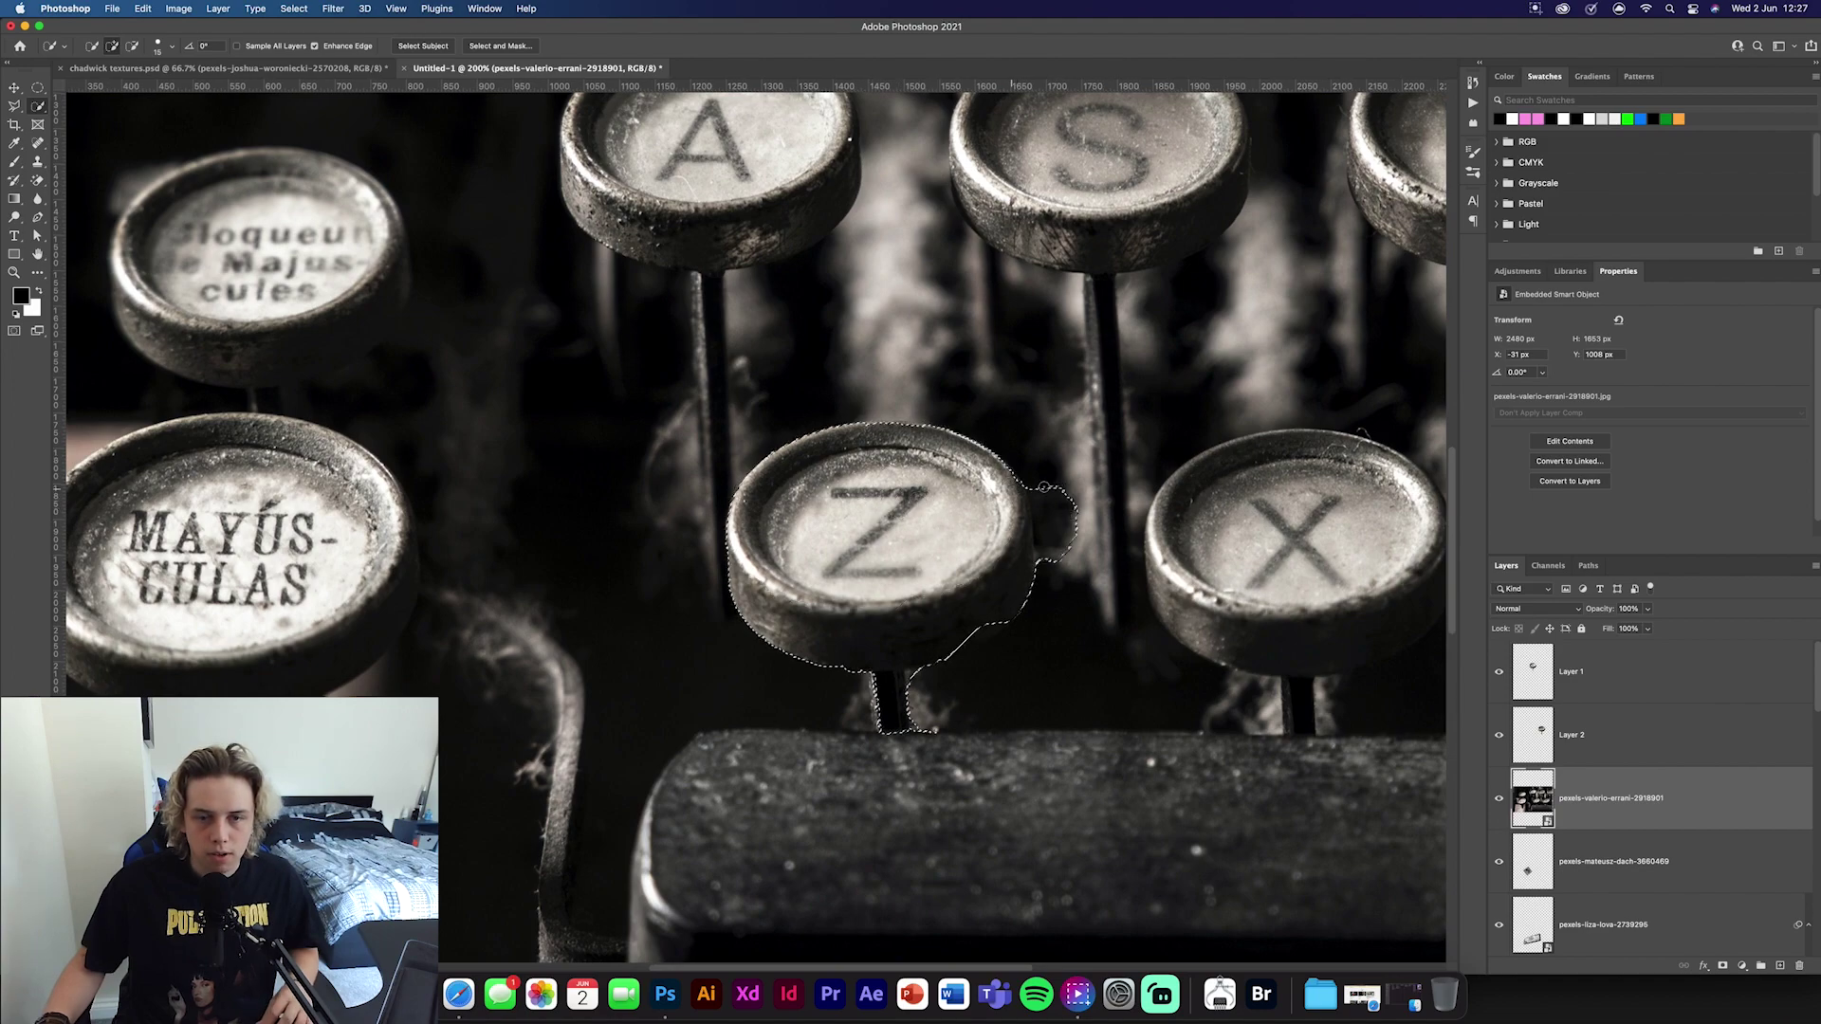
right_click(940, 514)
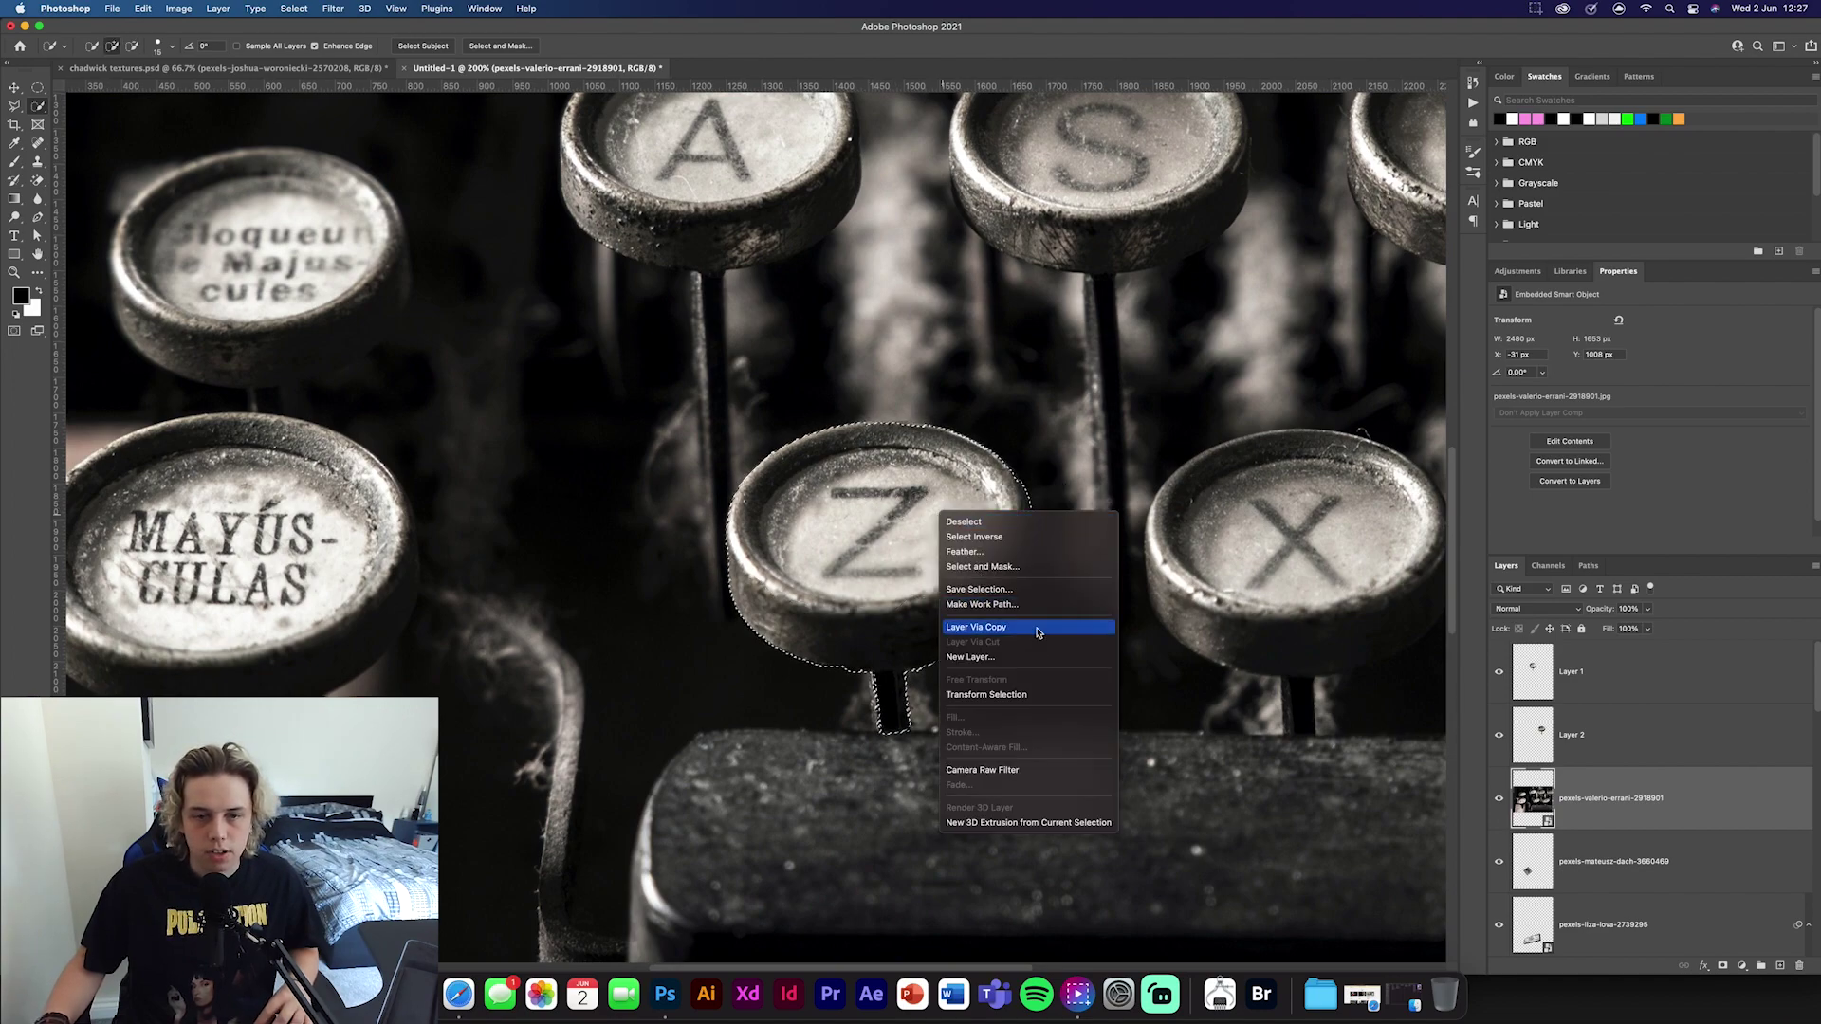
left_click(1017, 628)
left_click(1668, 861)
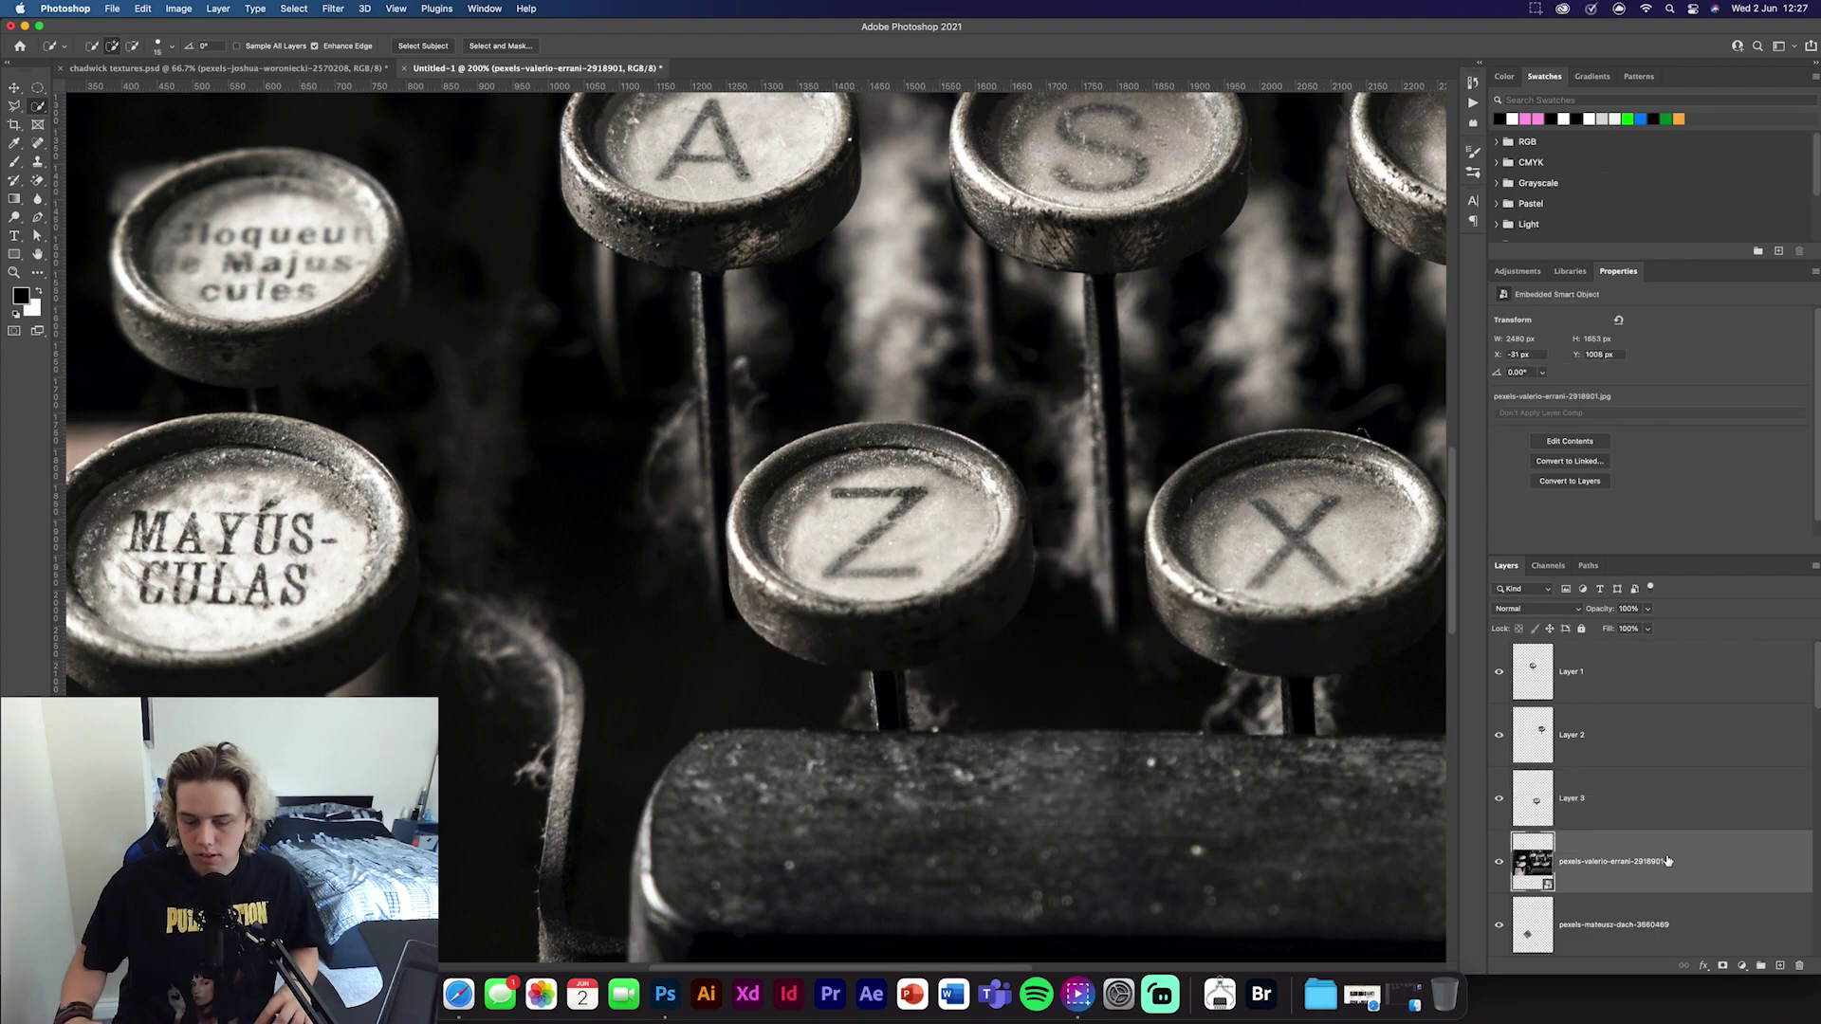
key("Delete")
Cluster the A, S and Z keys at the lower right of the face, over the bridge base and billboard end
key("super+minus")
key("super+minus")
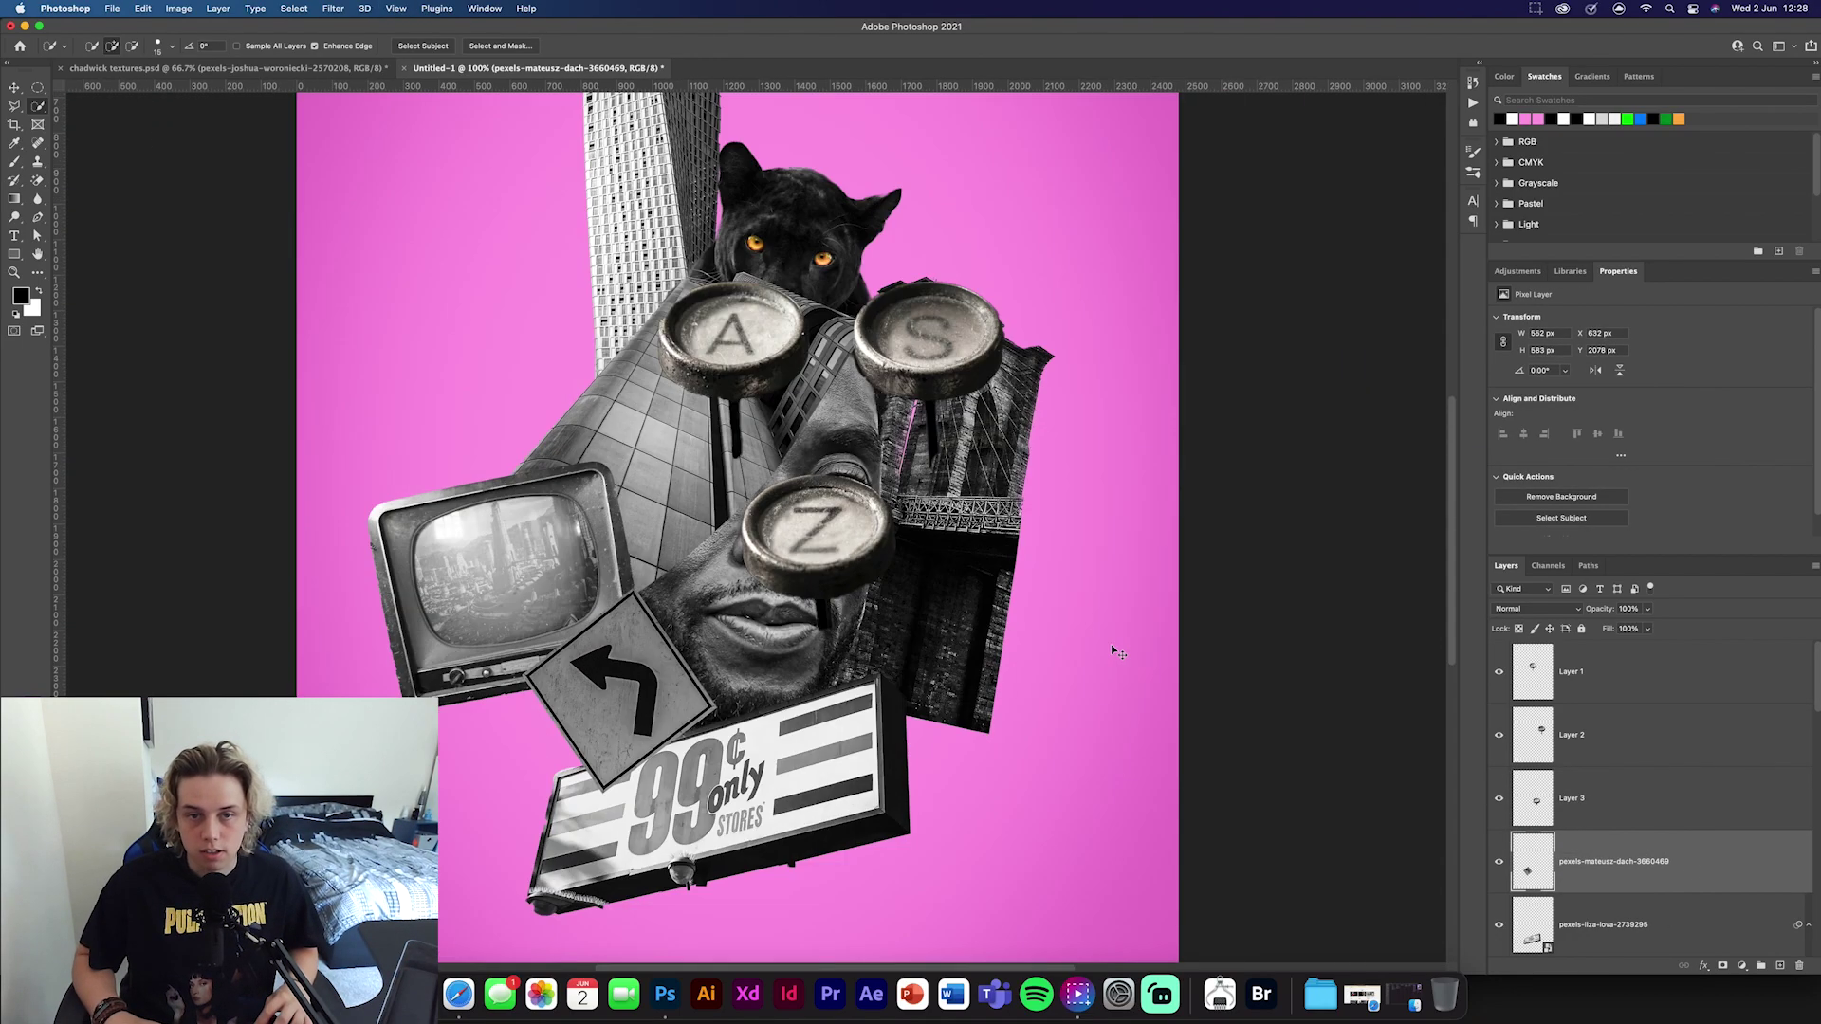
left_click(12, 90)
left_click_drag(813, 533, 888, 648)
left_click_drag(858, 424, 892, 597)
left_click_drag(752, 440, 846, 628)
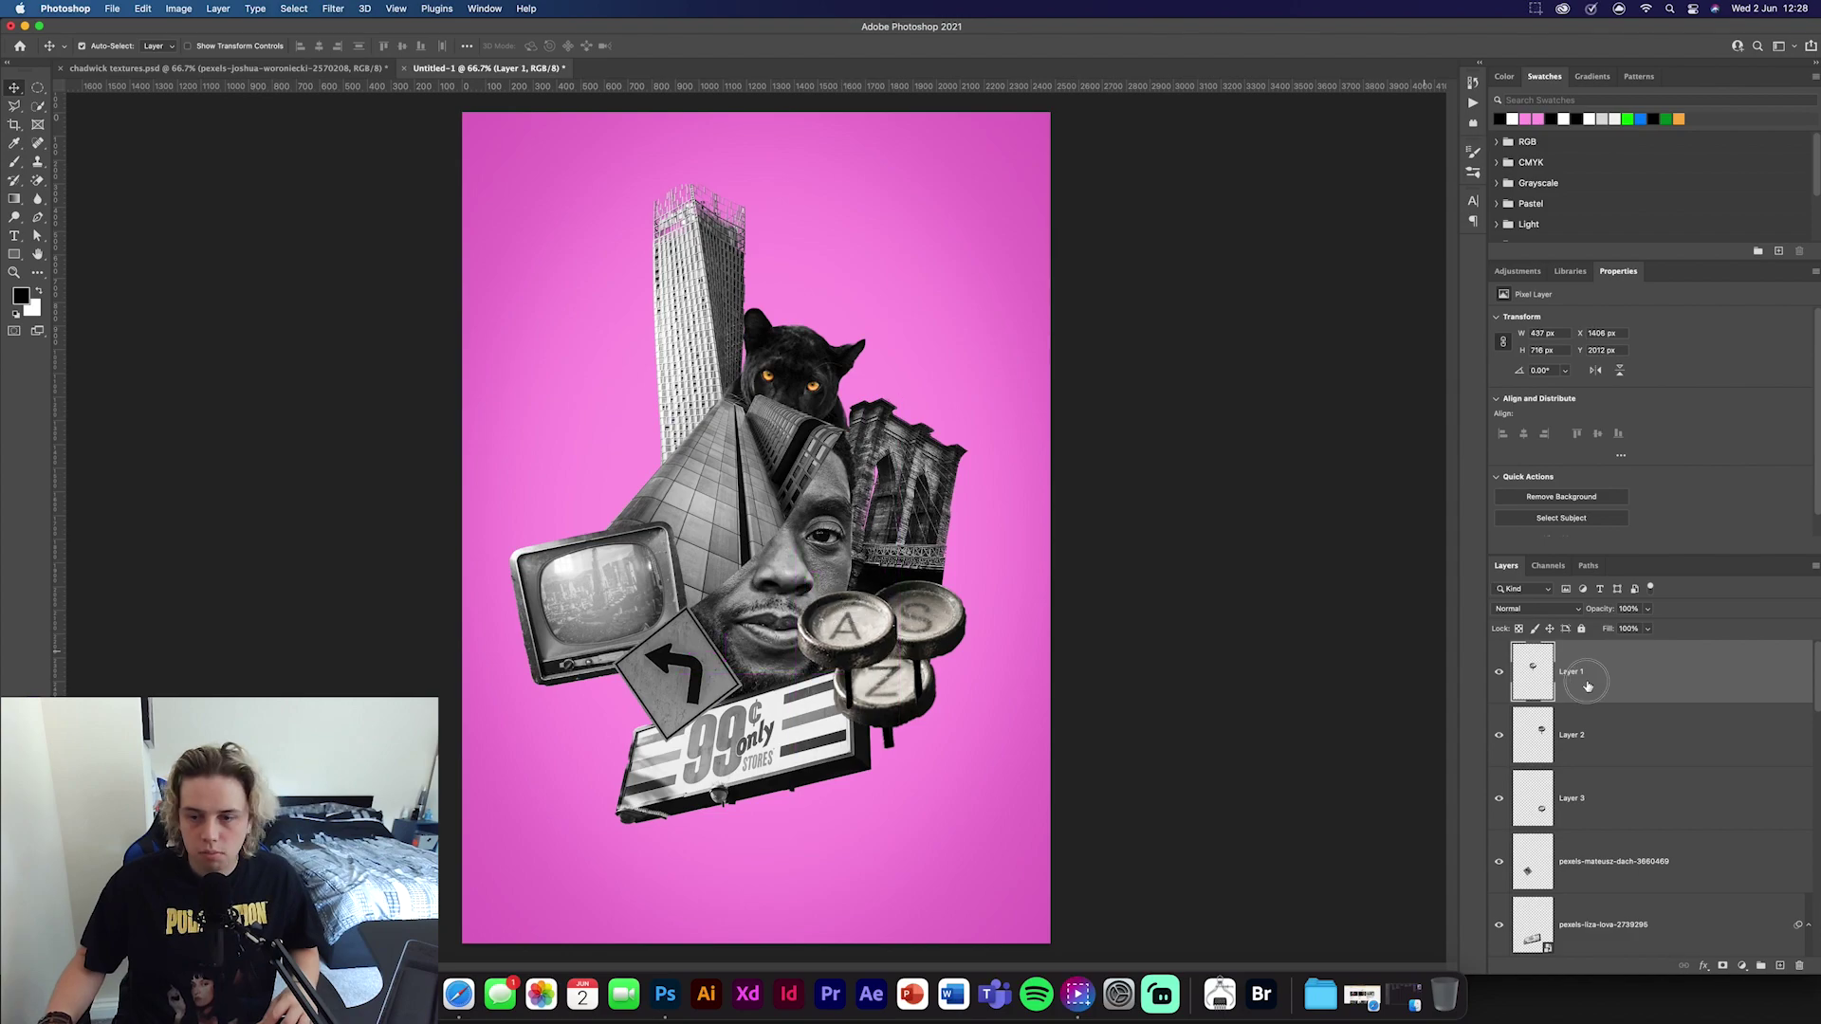
Reorder the key layers so the Z key is in front, the A key behind it and the S key at the back
left_click_drag(1587, 681, 1605, 840)
left_click_drag(1630, 679, 1676, 786)
left_click_drag(1677, 811, 1677, 814)
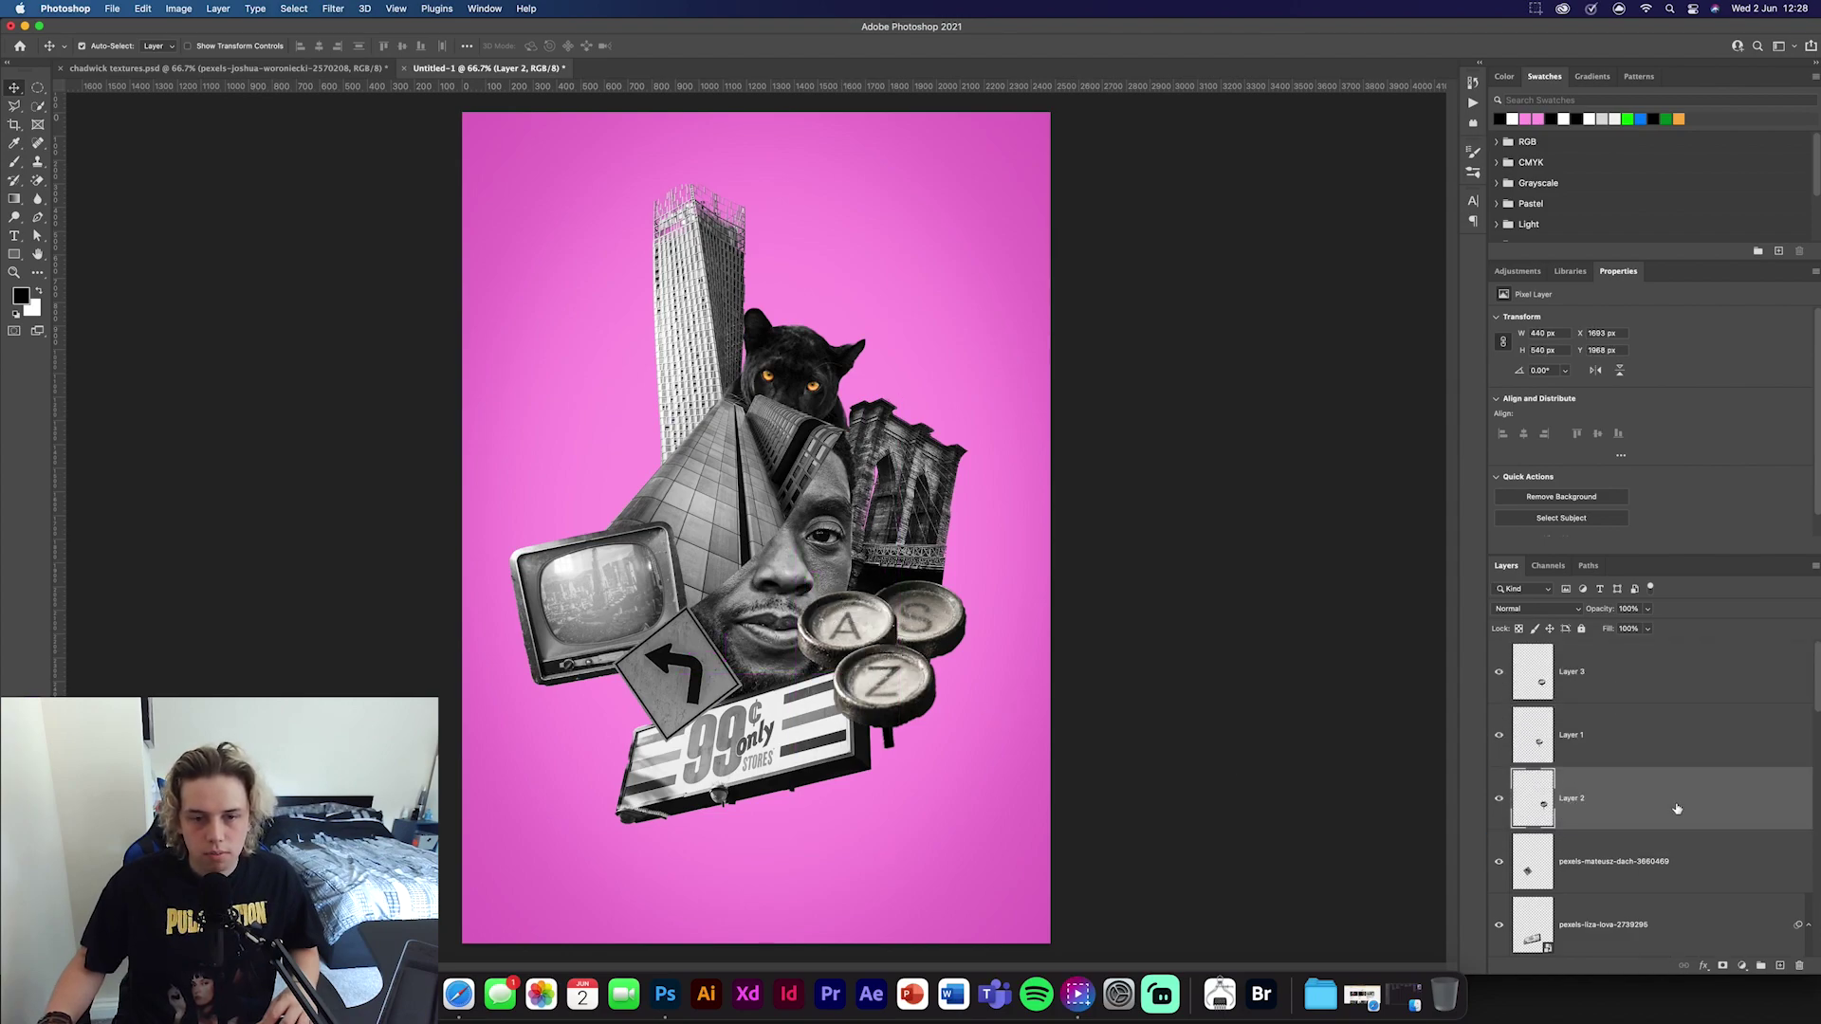
Scale the three keys down together to about 570 × 502 px and tuck them beside the billboard's right end
left_click(1653, 699, "shift")
key("super+t")
left_click_drag(1000, 669, 907, 669)
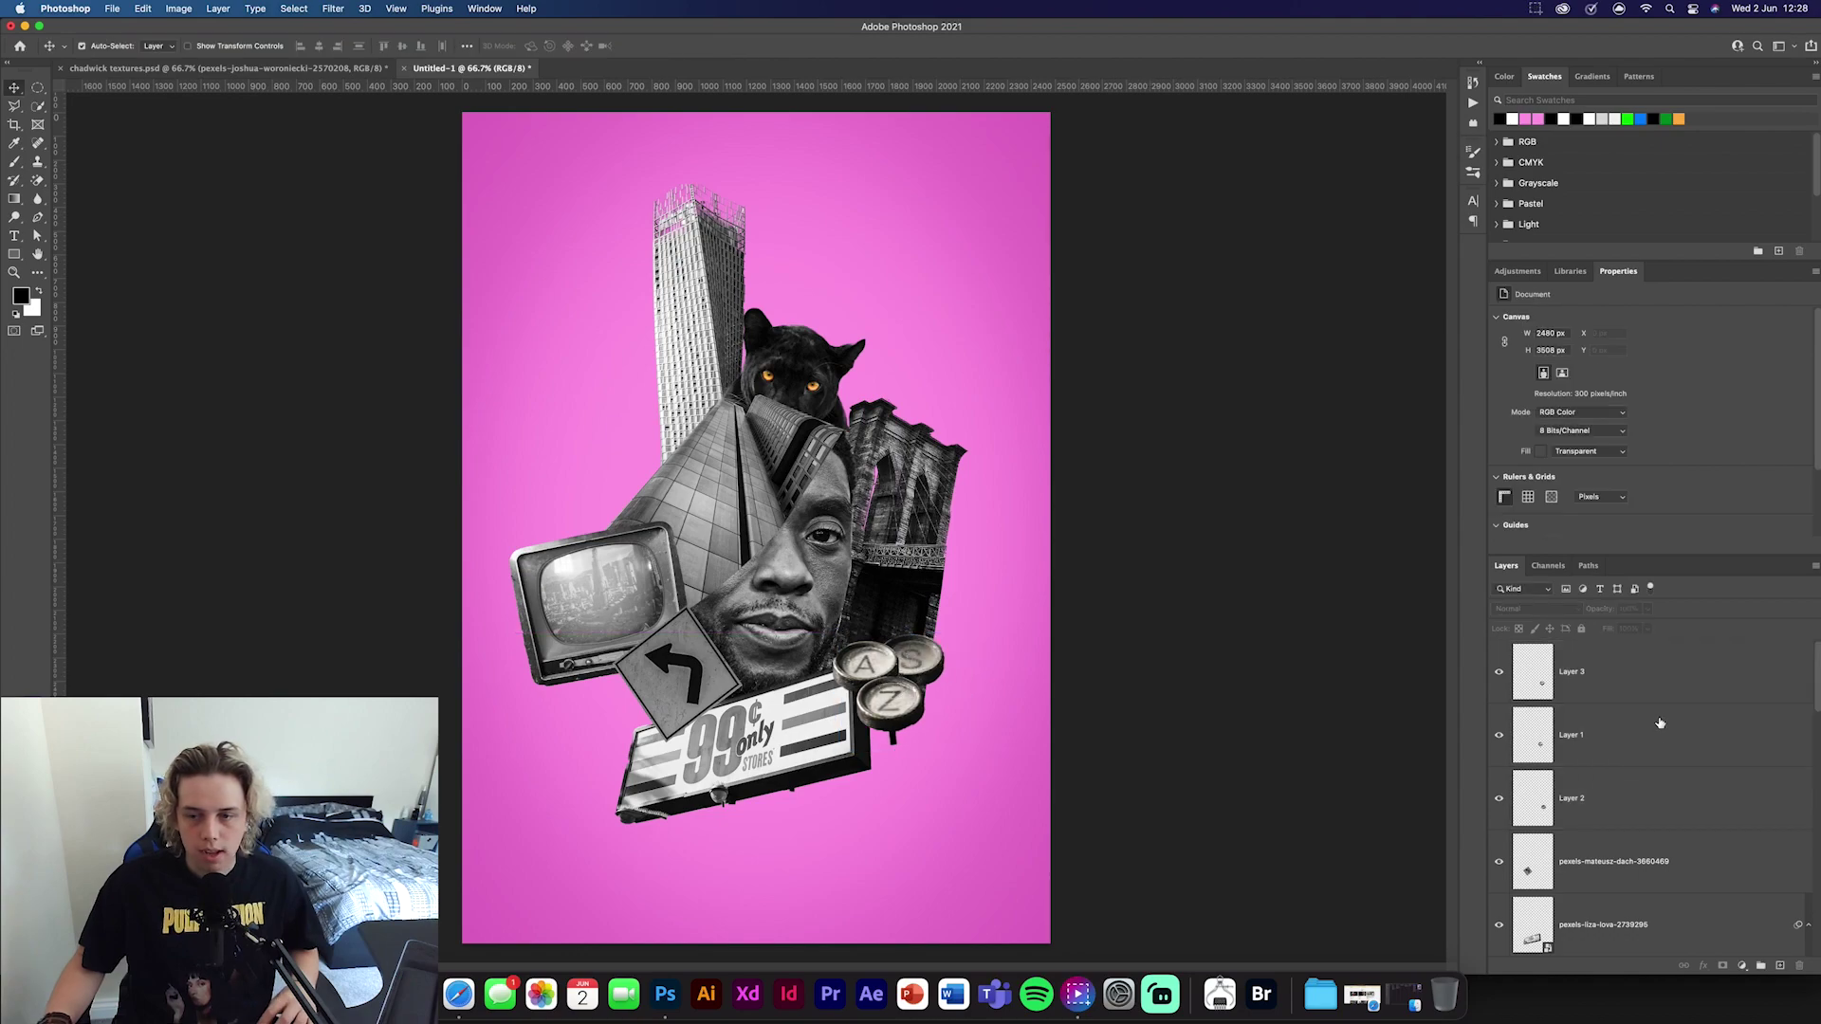
Combine the three typewriter key layers into a single smart object
left_click(1658, 691)
left_click(1652, 824, "shift")
left_click(341, 10)
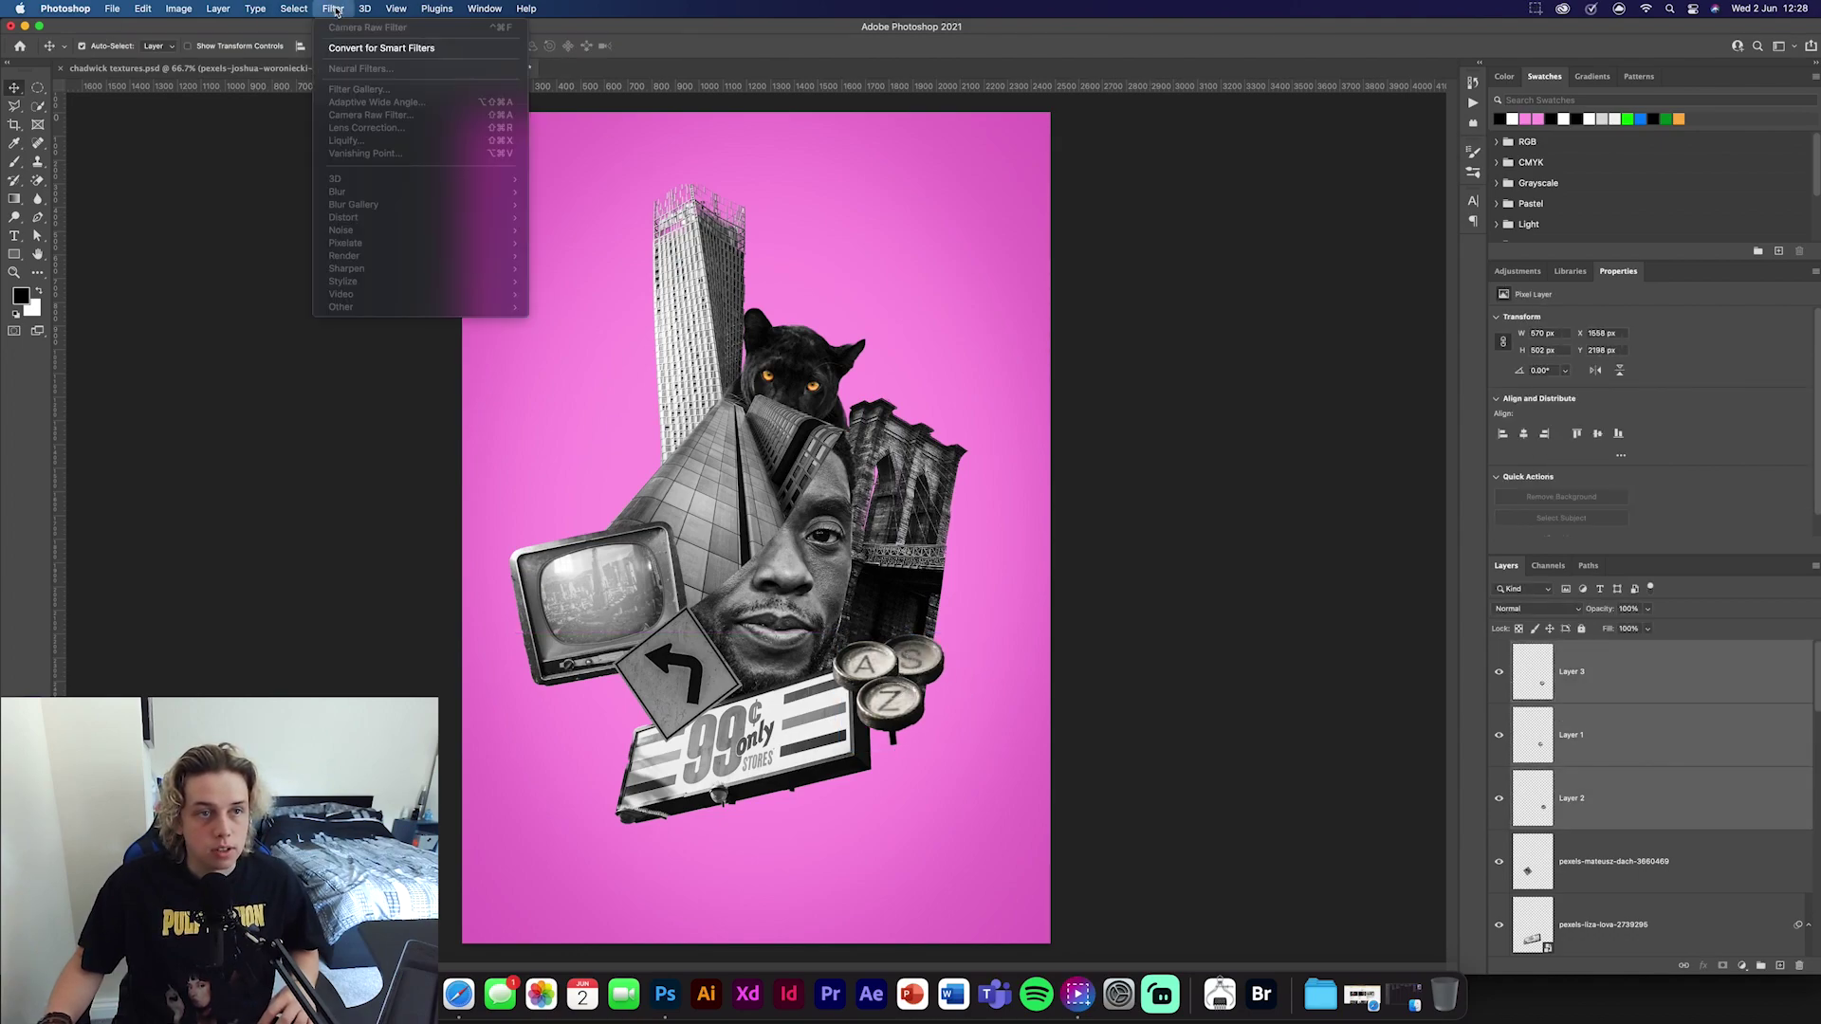
left_click(149, 567)
right_click(1541, 702)
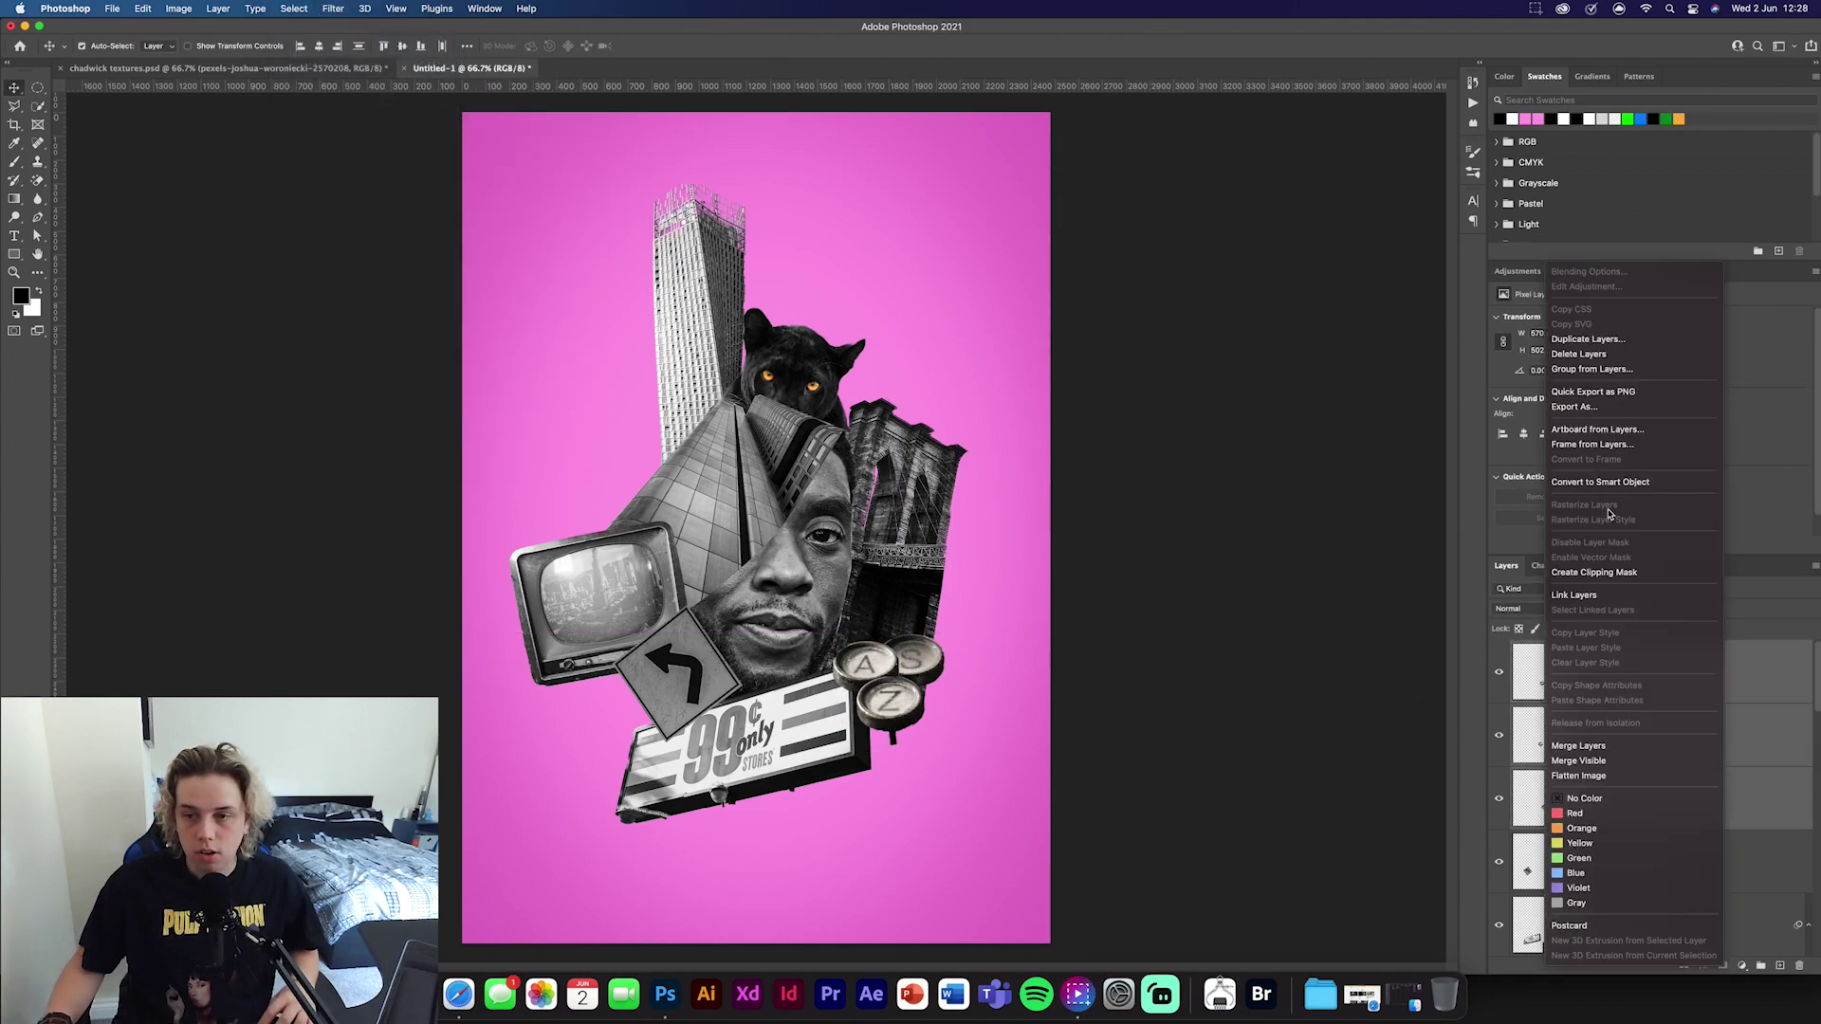
left_click(1631, 481)
Apply the Camera Raw filter to the typewriter keys smart object using the previous settings
left_click(331, 8)
left_click(351, 29)
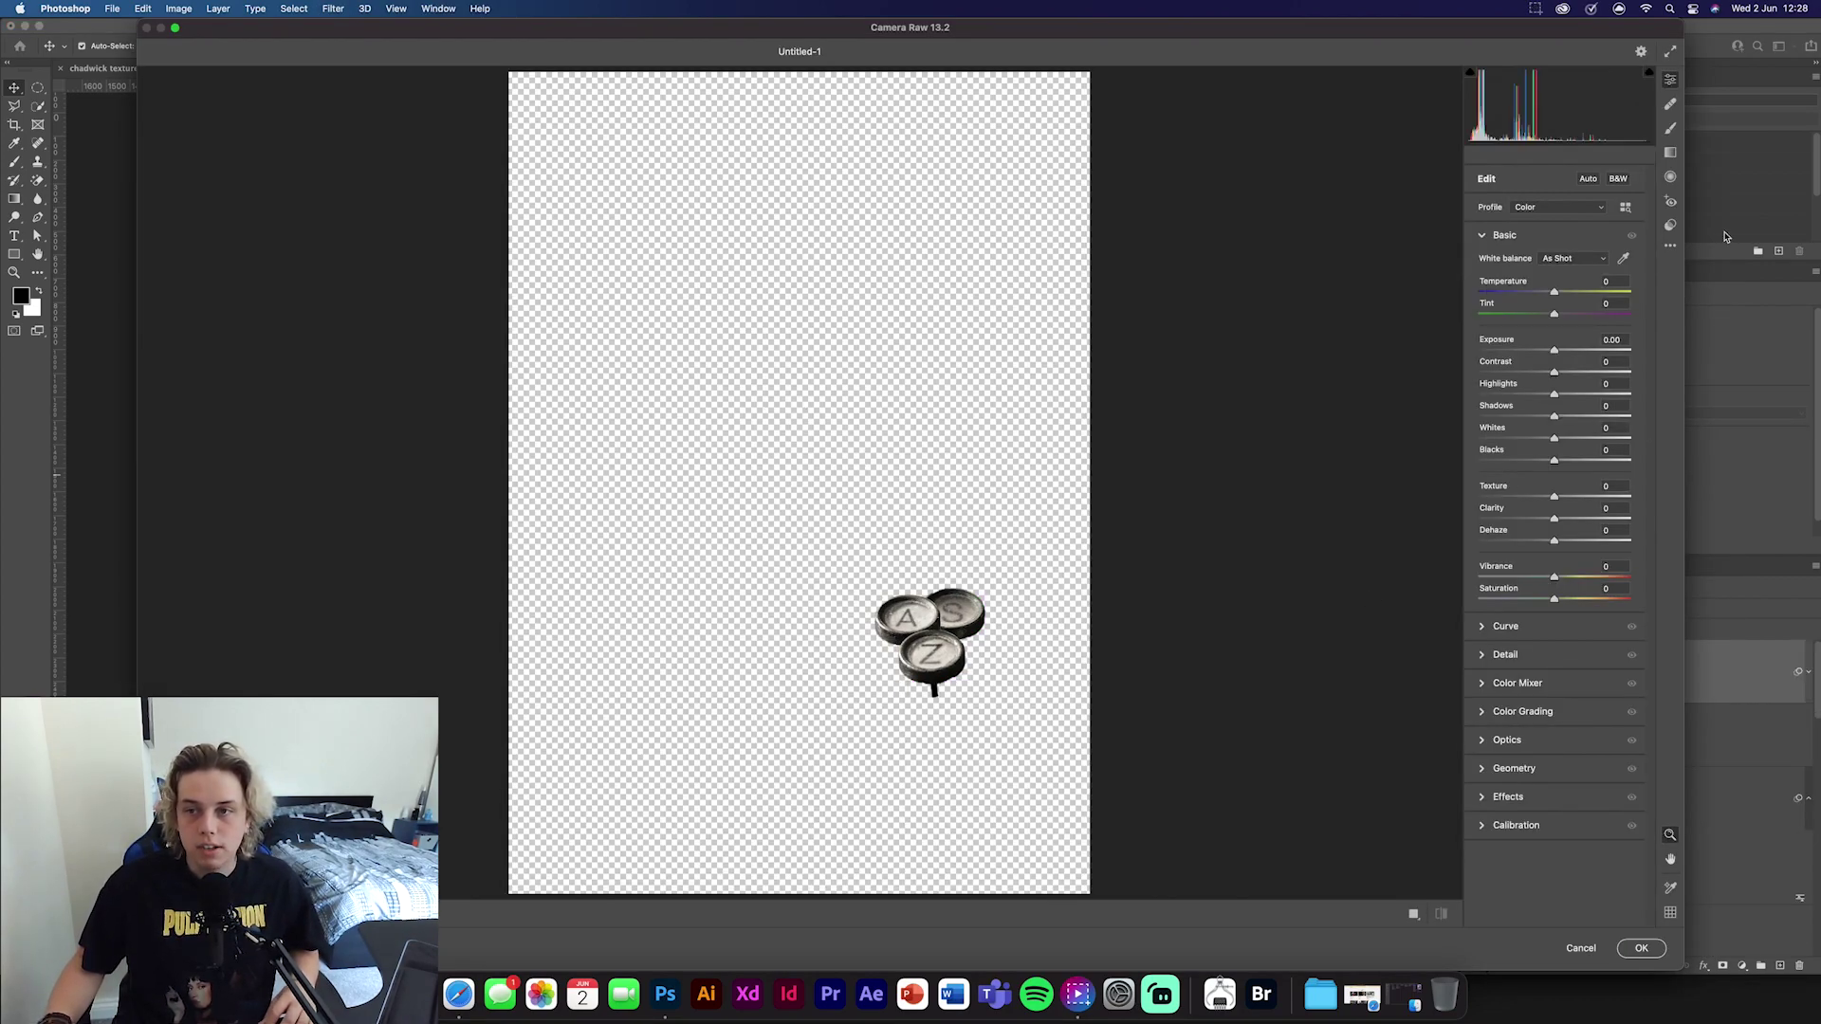
left_click(1670, 245)
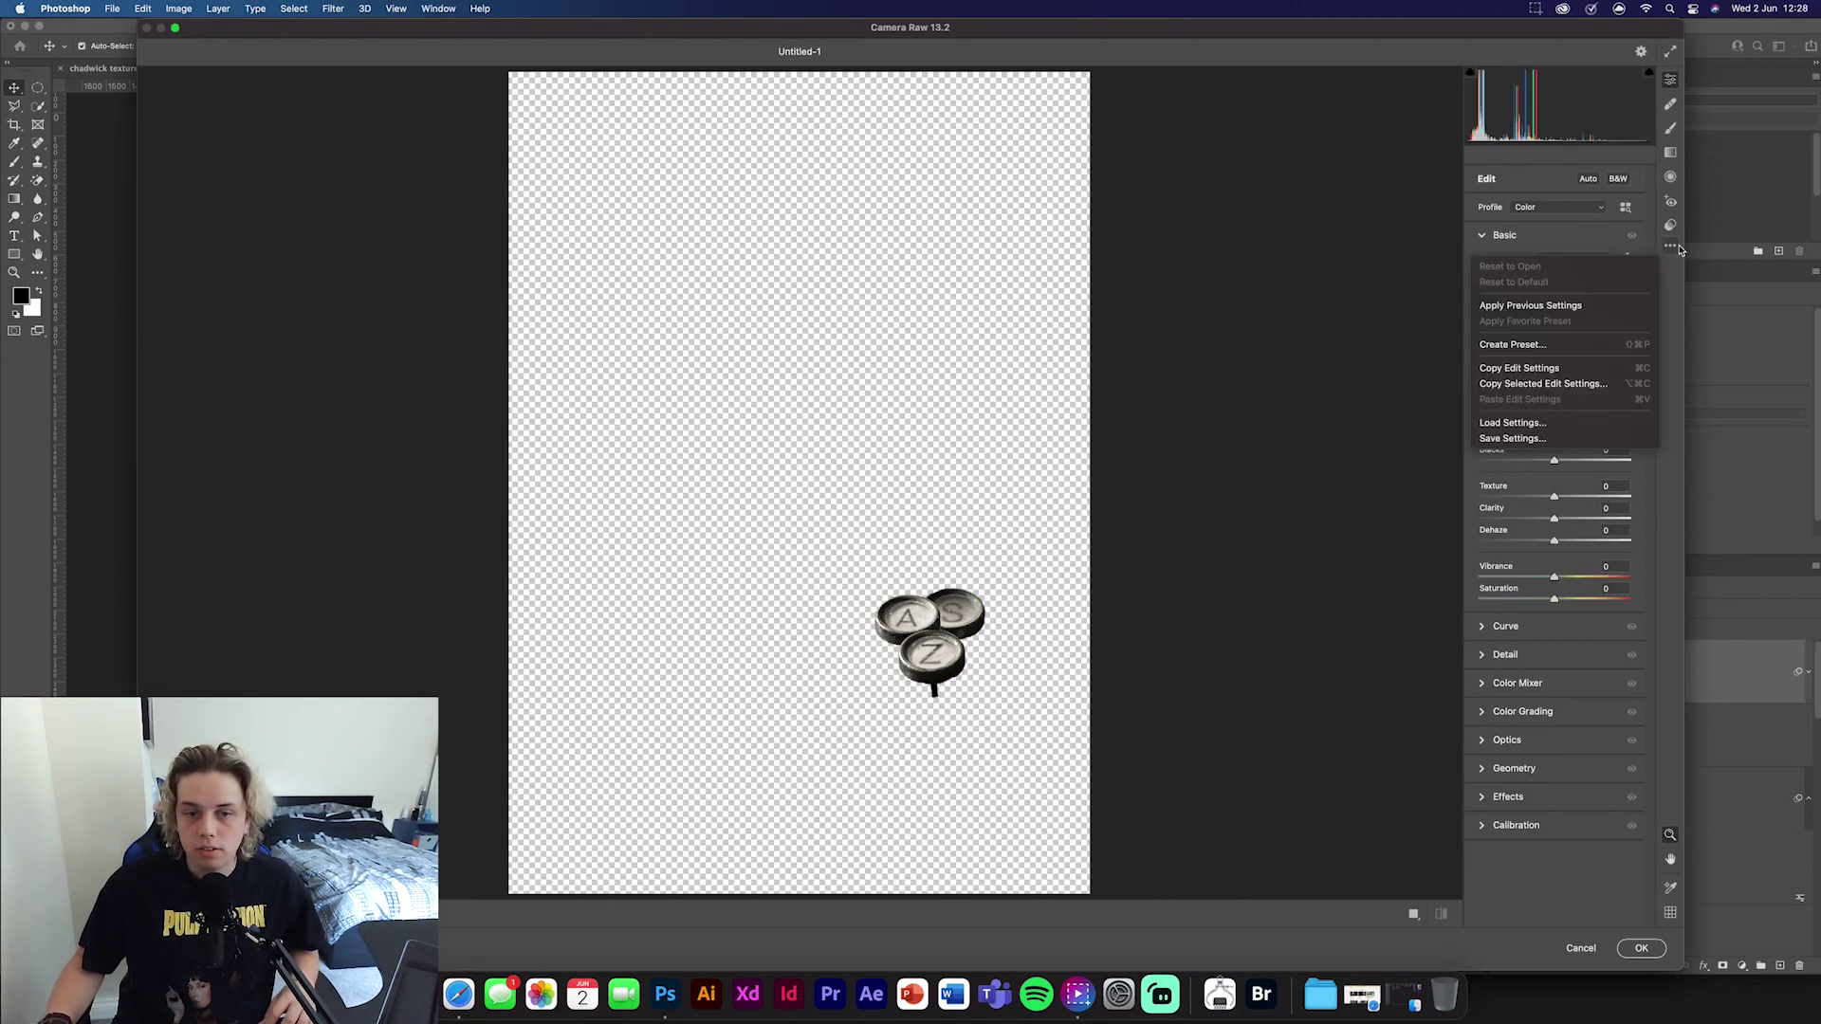
left_click(1556, 307)
left_click(1642, 949)
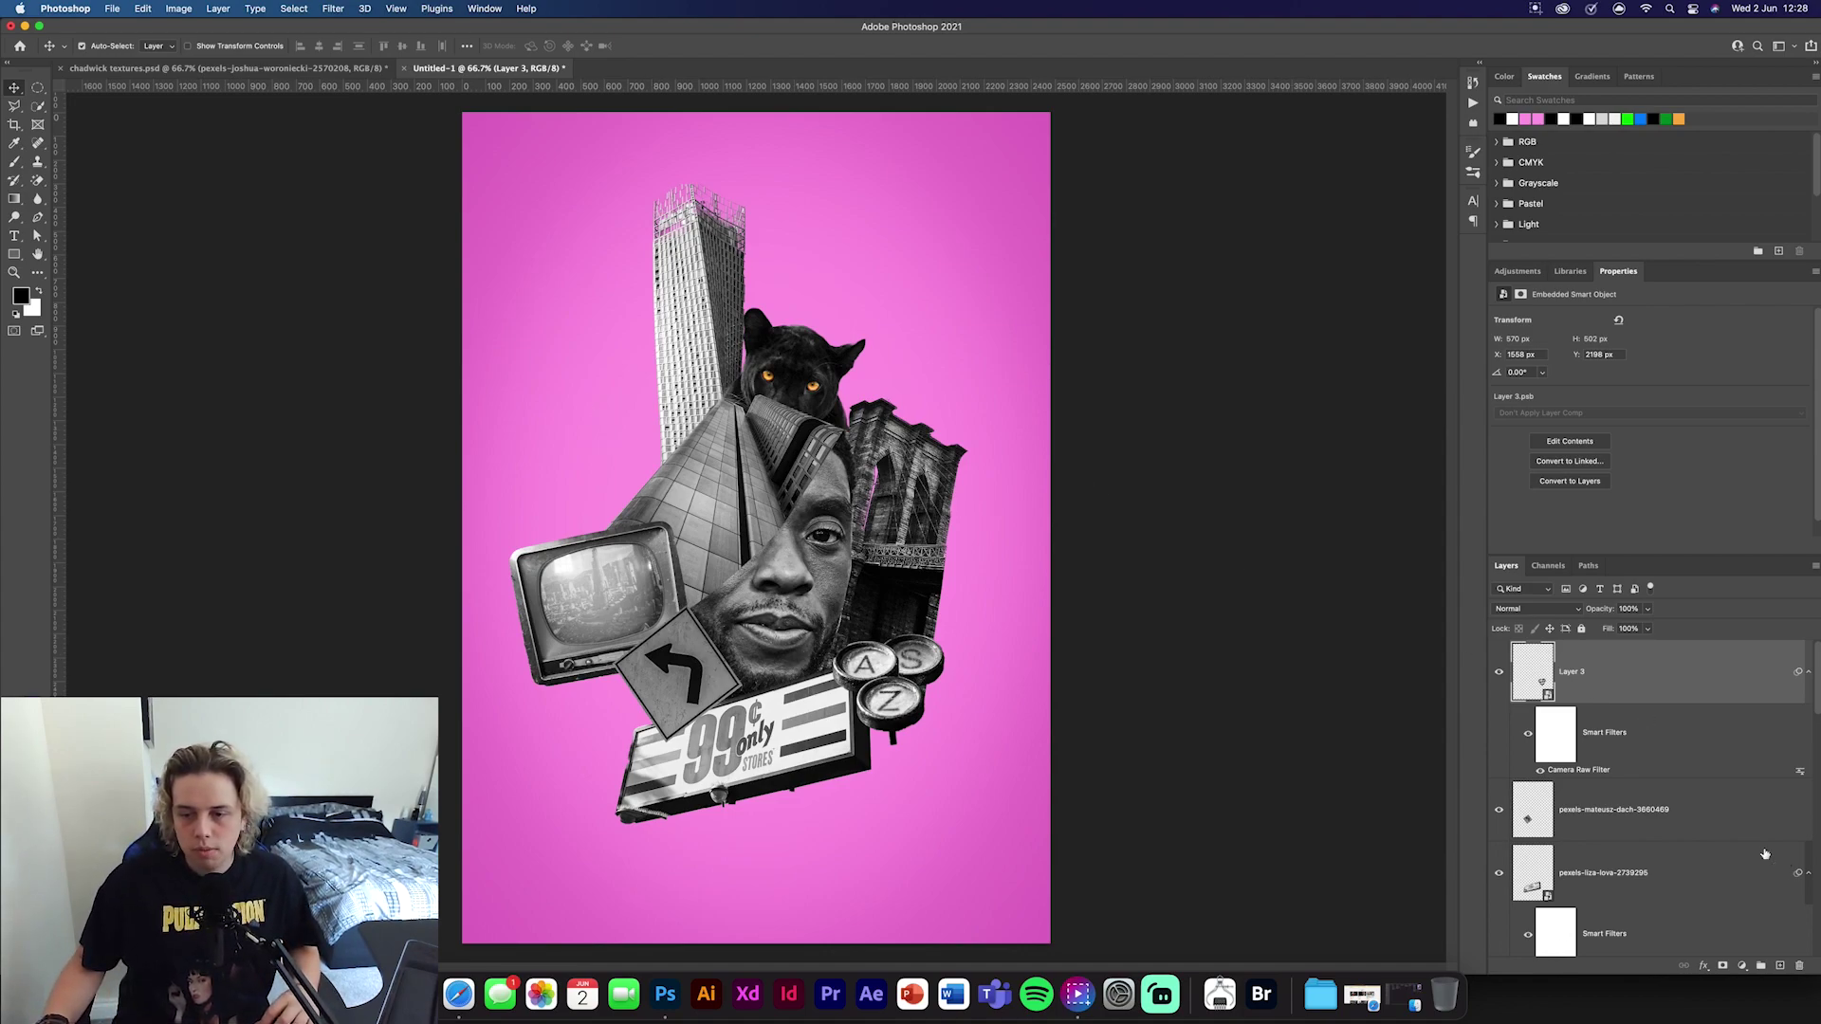
Make the pink Color Fill 1 background the active layer and set the foreground colour to a vivid purple
scroll(1722, 845, "down", 5)
left_click(1673, 788)
scroll(1674, 801, "up", 2)
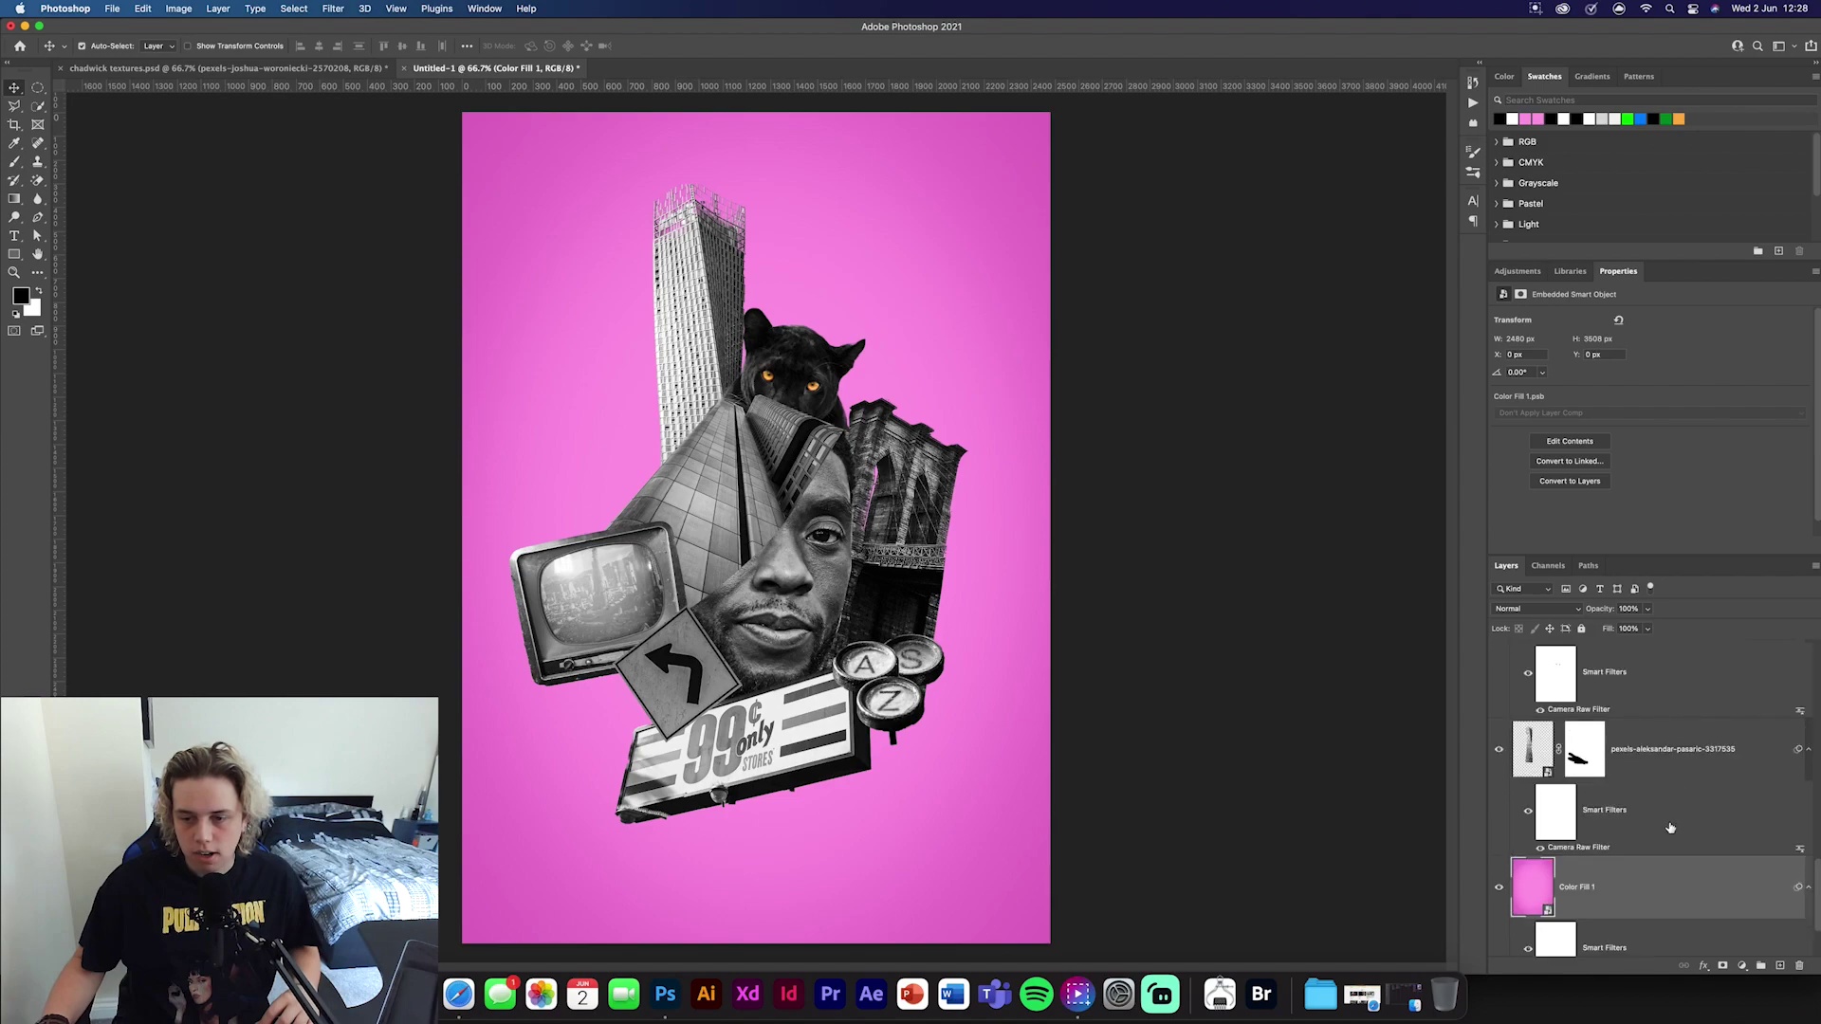
left_click(20, 296)
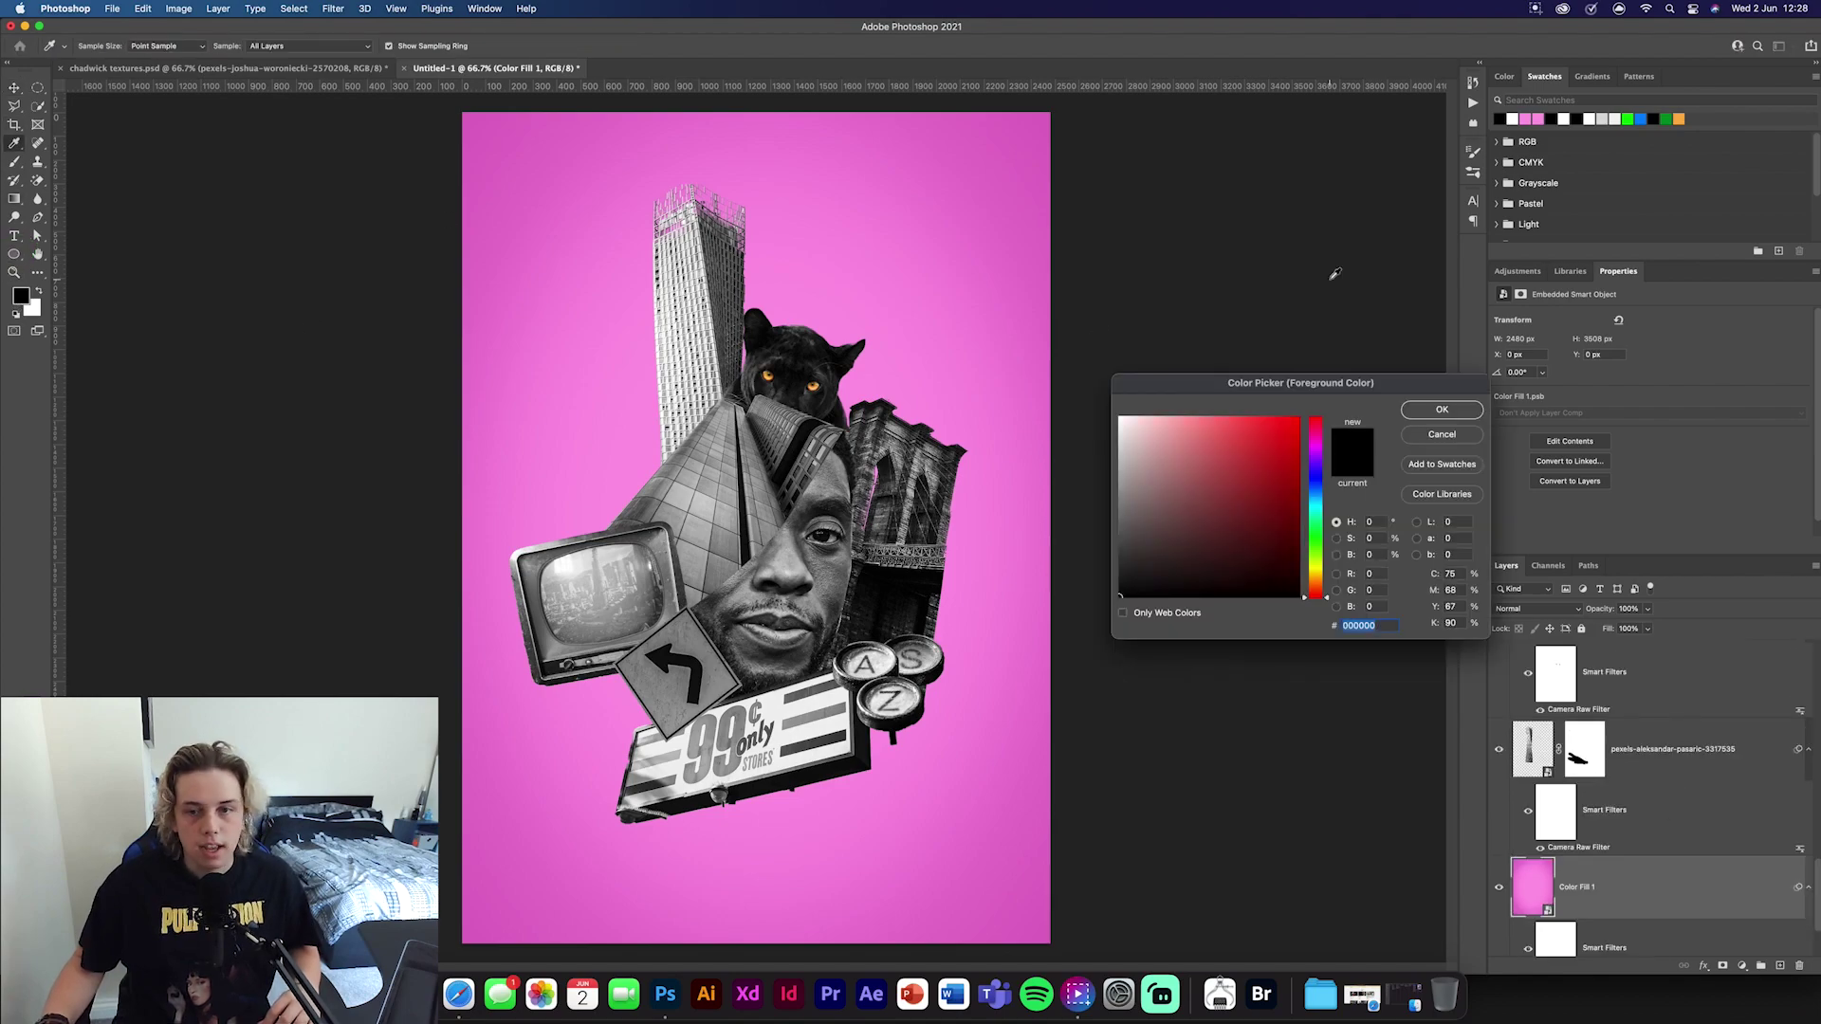
left_click(1317, 461)
left_click(1299, 417)
left_click(1438, 413)
Draw purple circles behind the collage: 557 px at the keys, about 390 px at the arrow sign, others behind television and skyscraper, and 232 px left of the skyscraper
left_click_drag(839, 625, 973, 757)
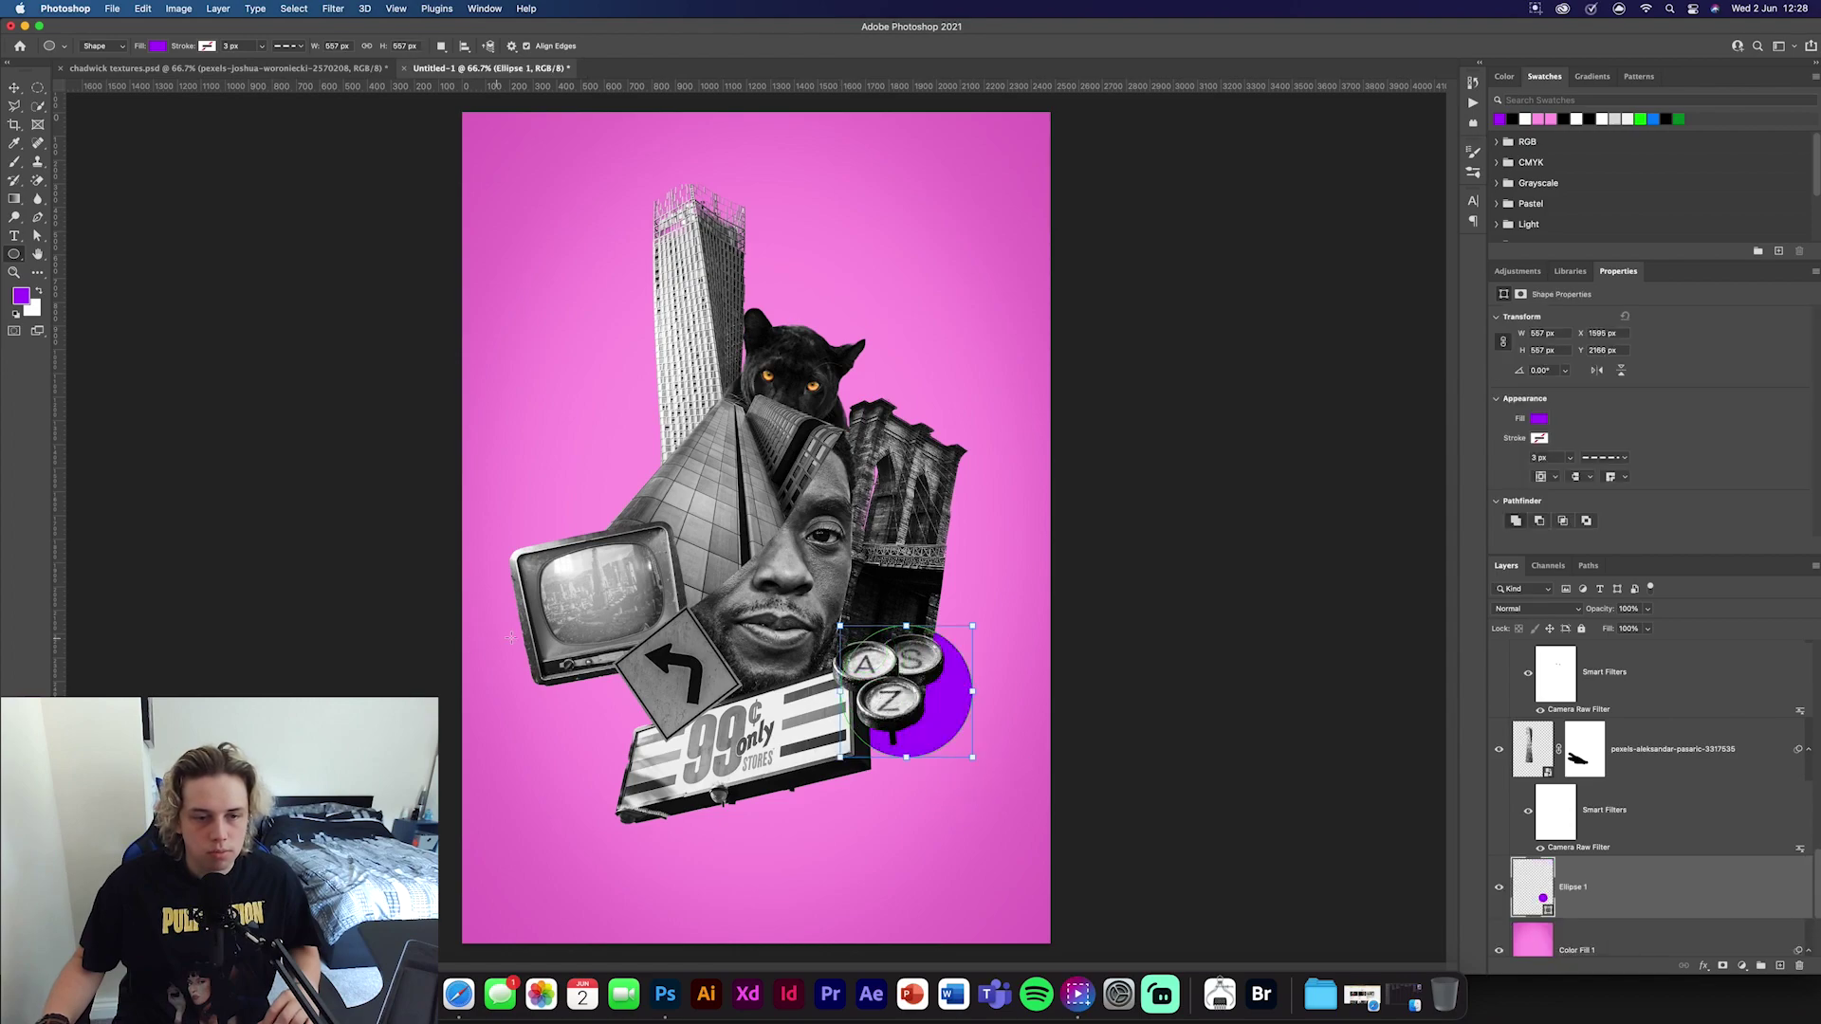
left_click_drag(595, 657, 688, 749)
left_click(14, 87)
left_click_drag(1603, 673, 1644, 706)
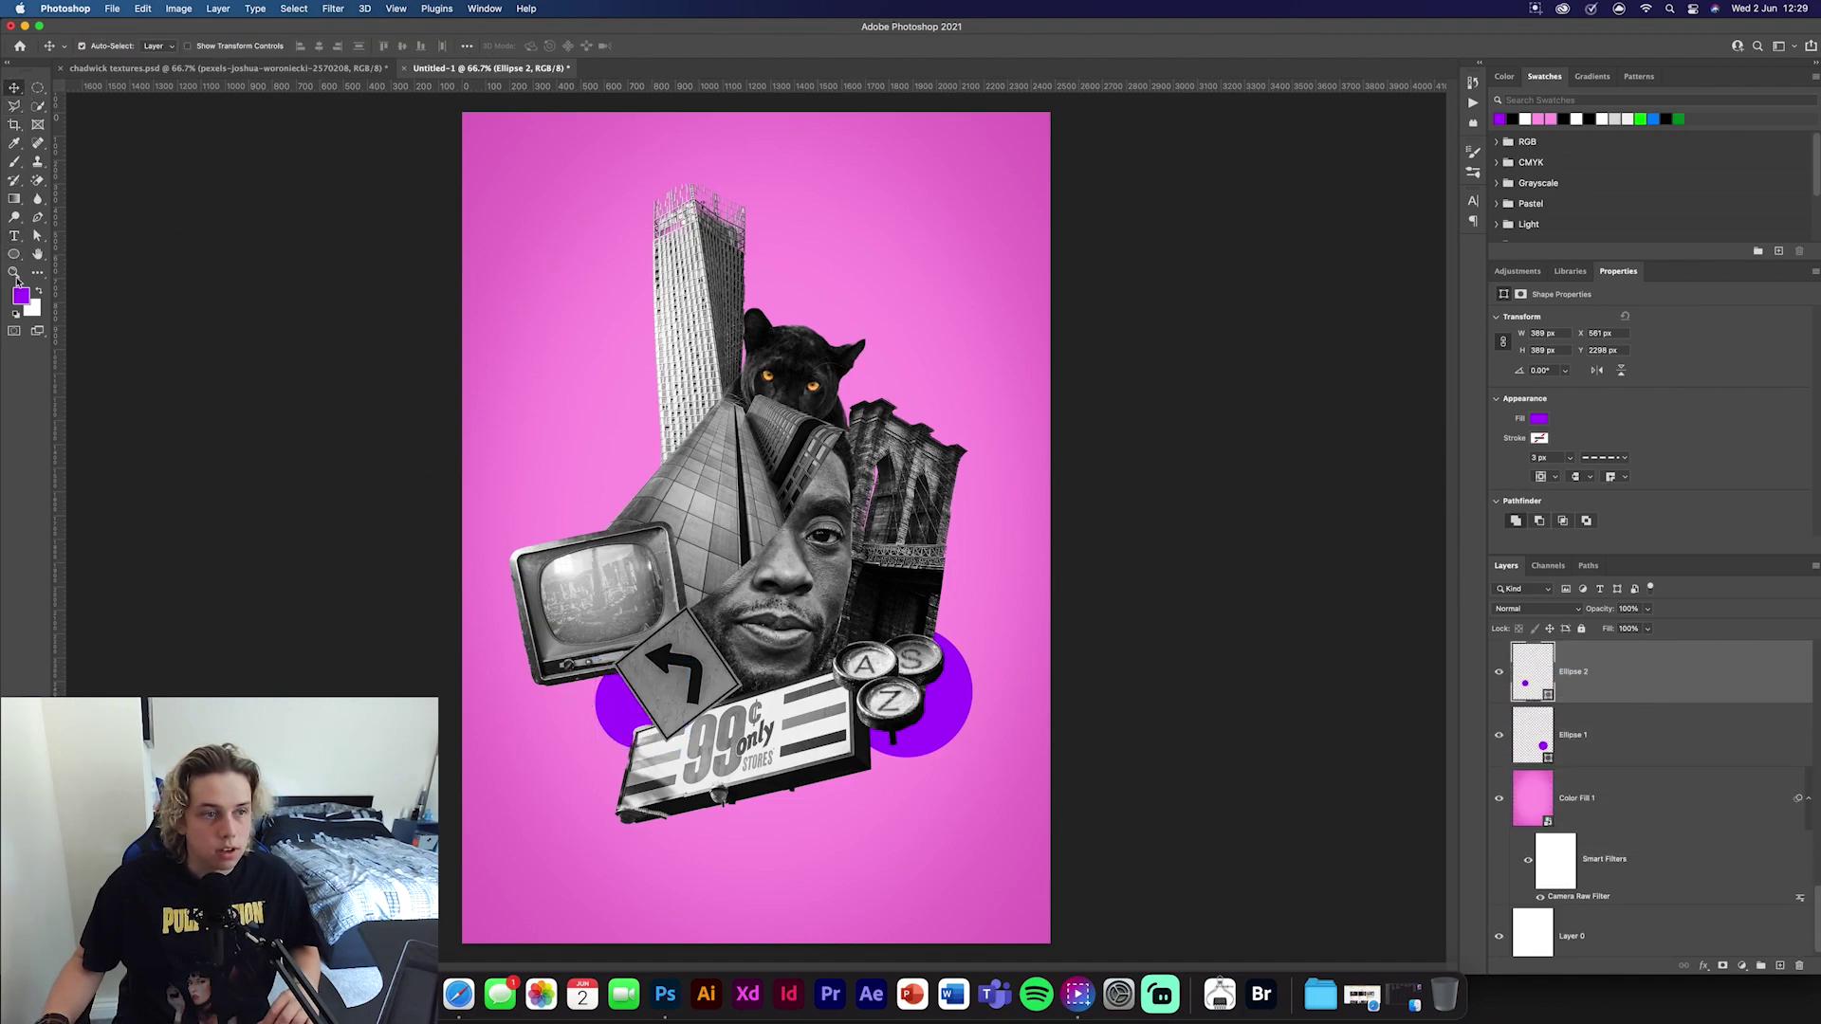
left_click_drag(545, 364, 599, 418)
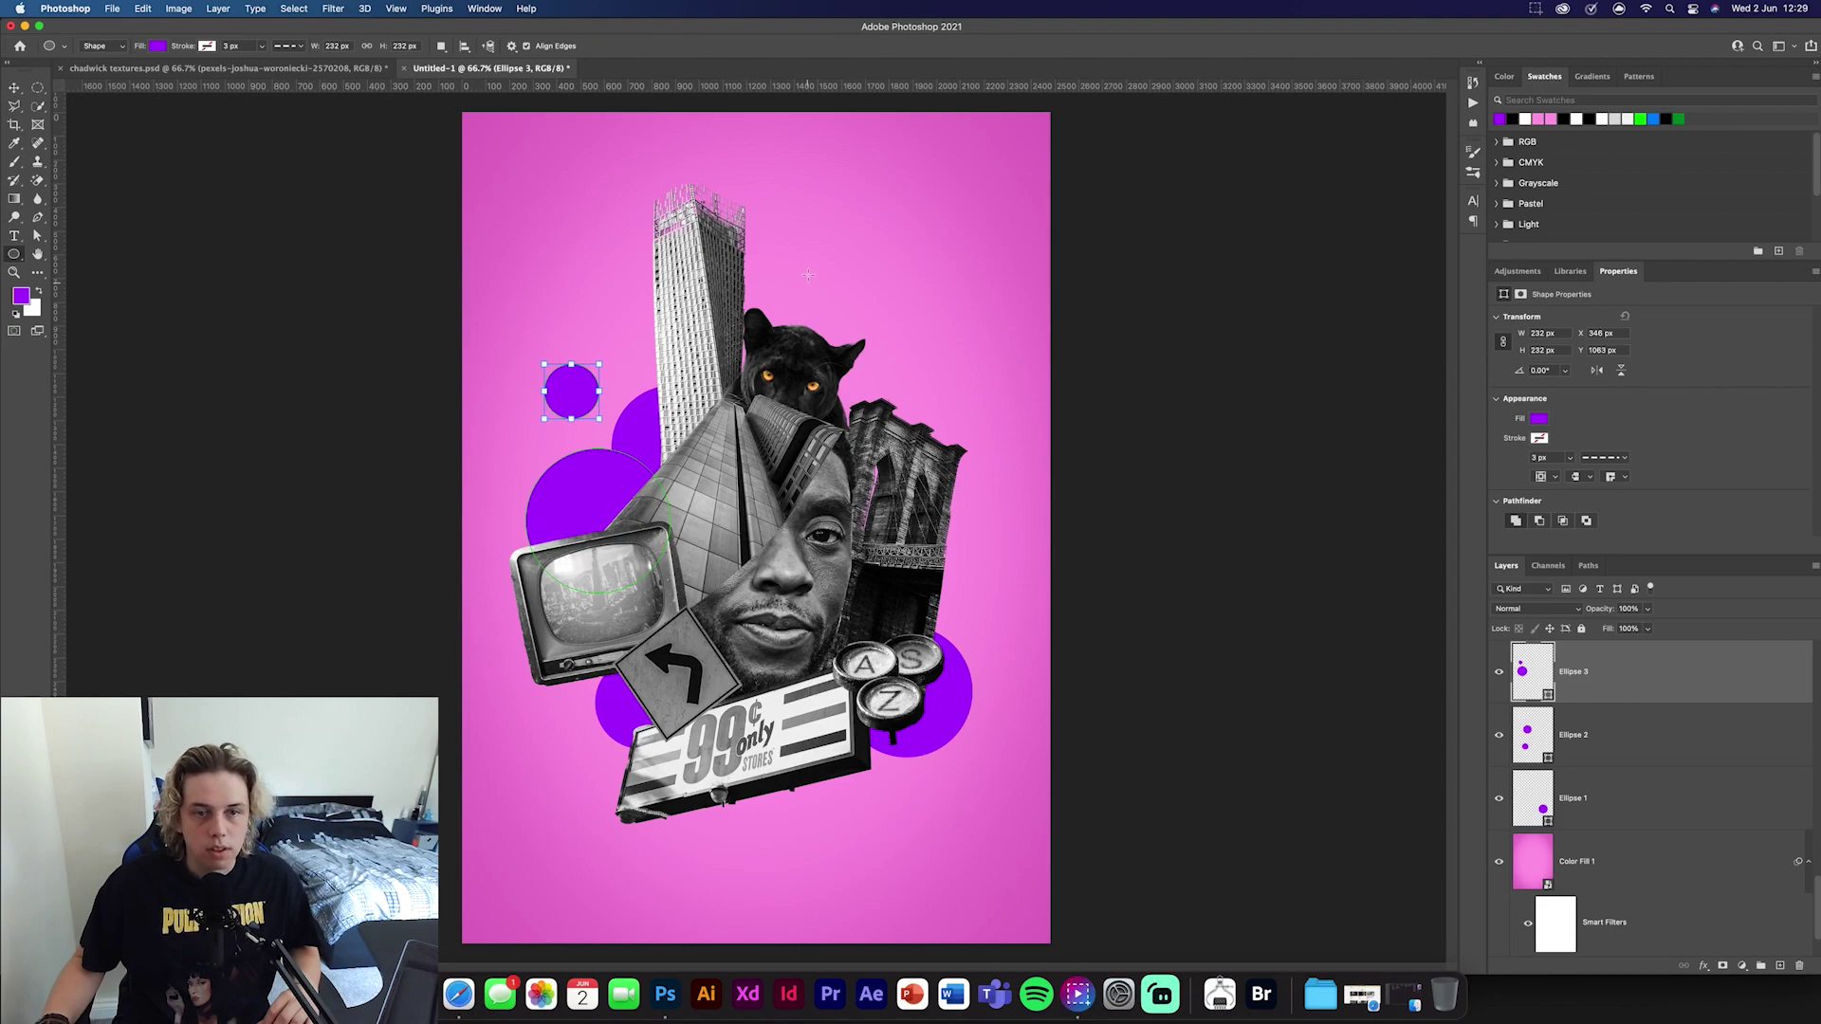
Try a purple circle about 770 px across behind the panther, above the bridge tower
mouse_move(786, 230)
left_mouse_down()
mouse_move(891, 398)
mouse_move(971, 455)
mouse_move(968, 411)
left_mouse_up()
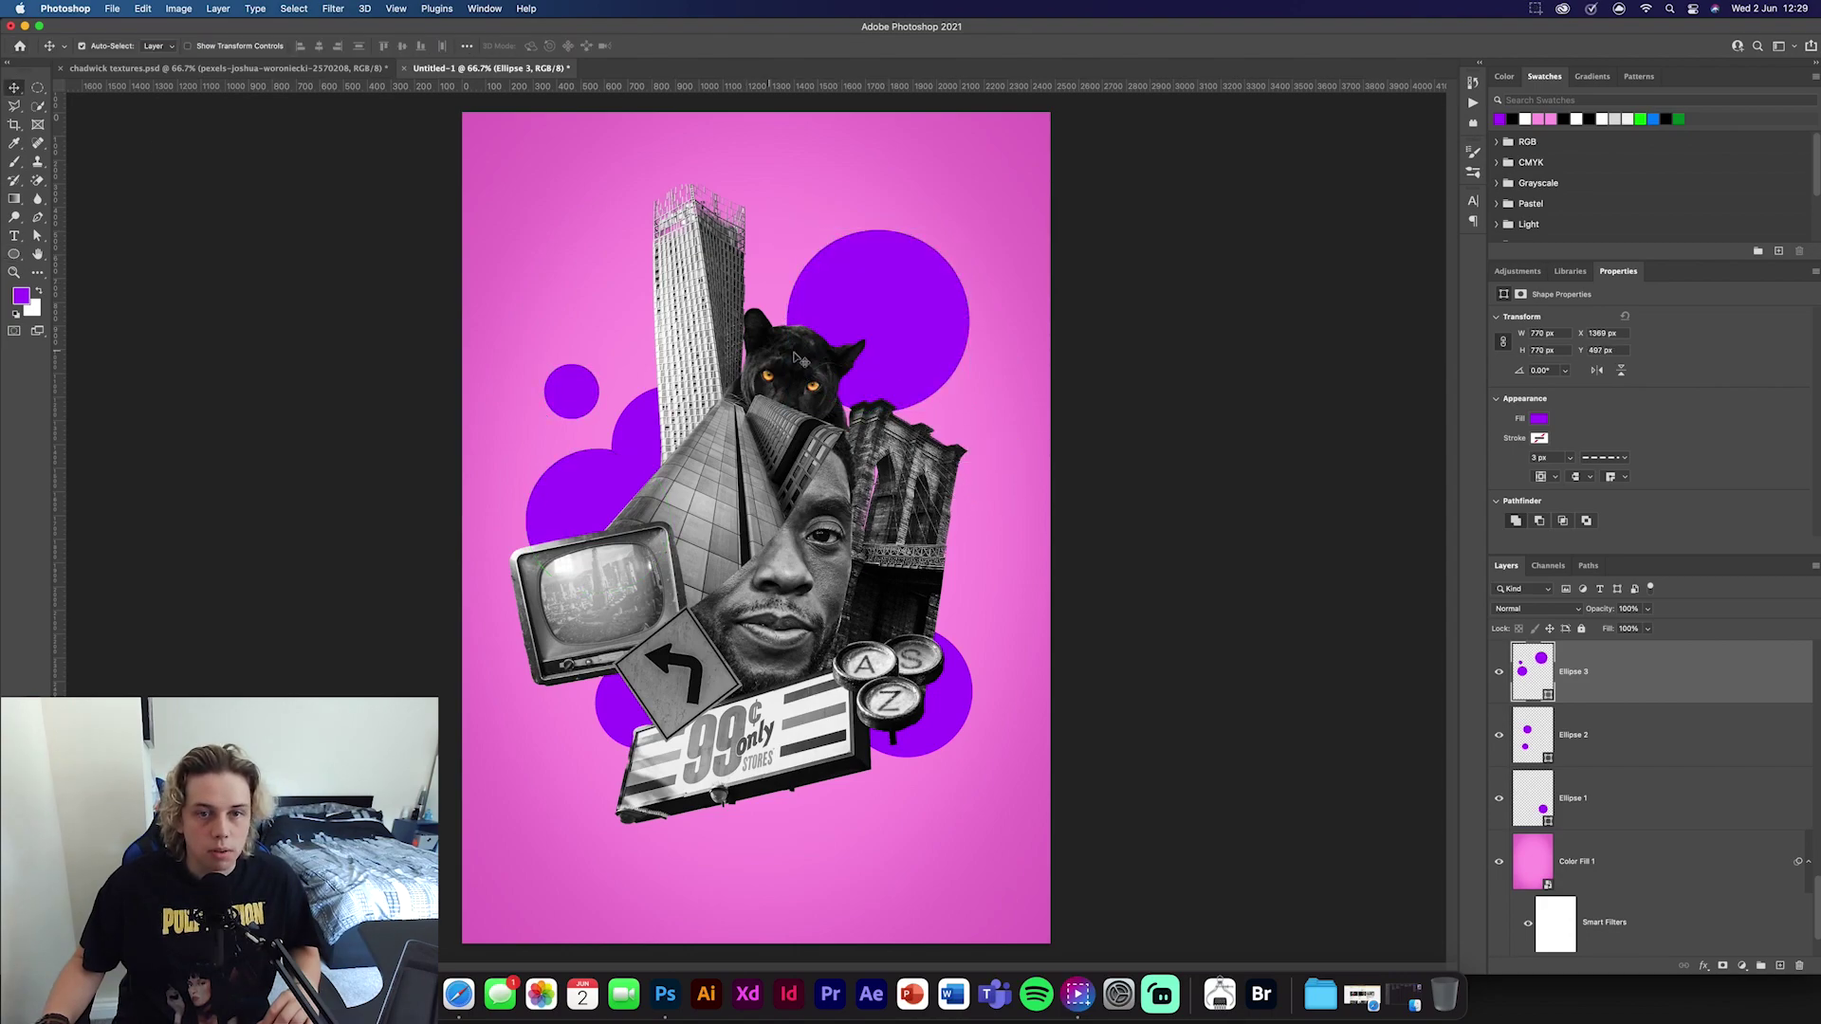
key("super+z")
left_click(14, 87)
left_click(313, 327)
left_click(15, 254)
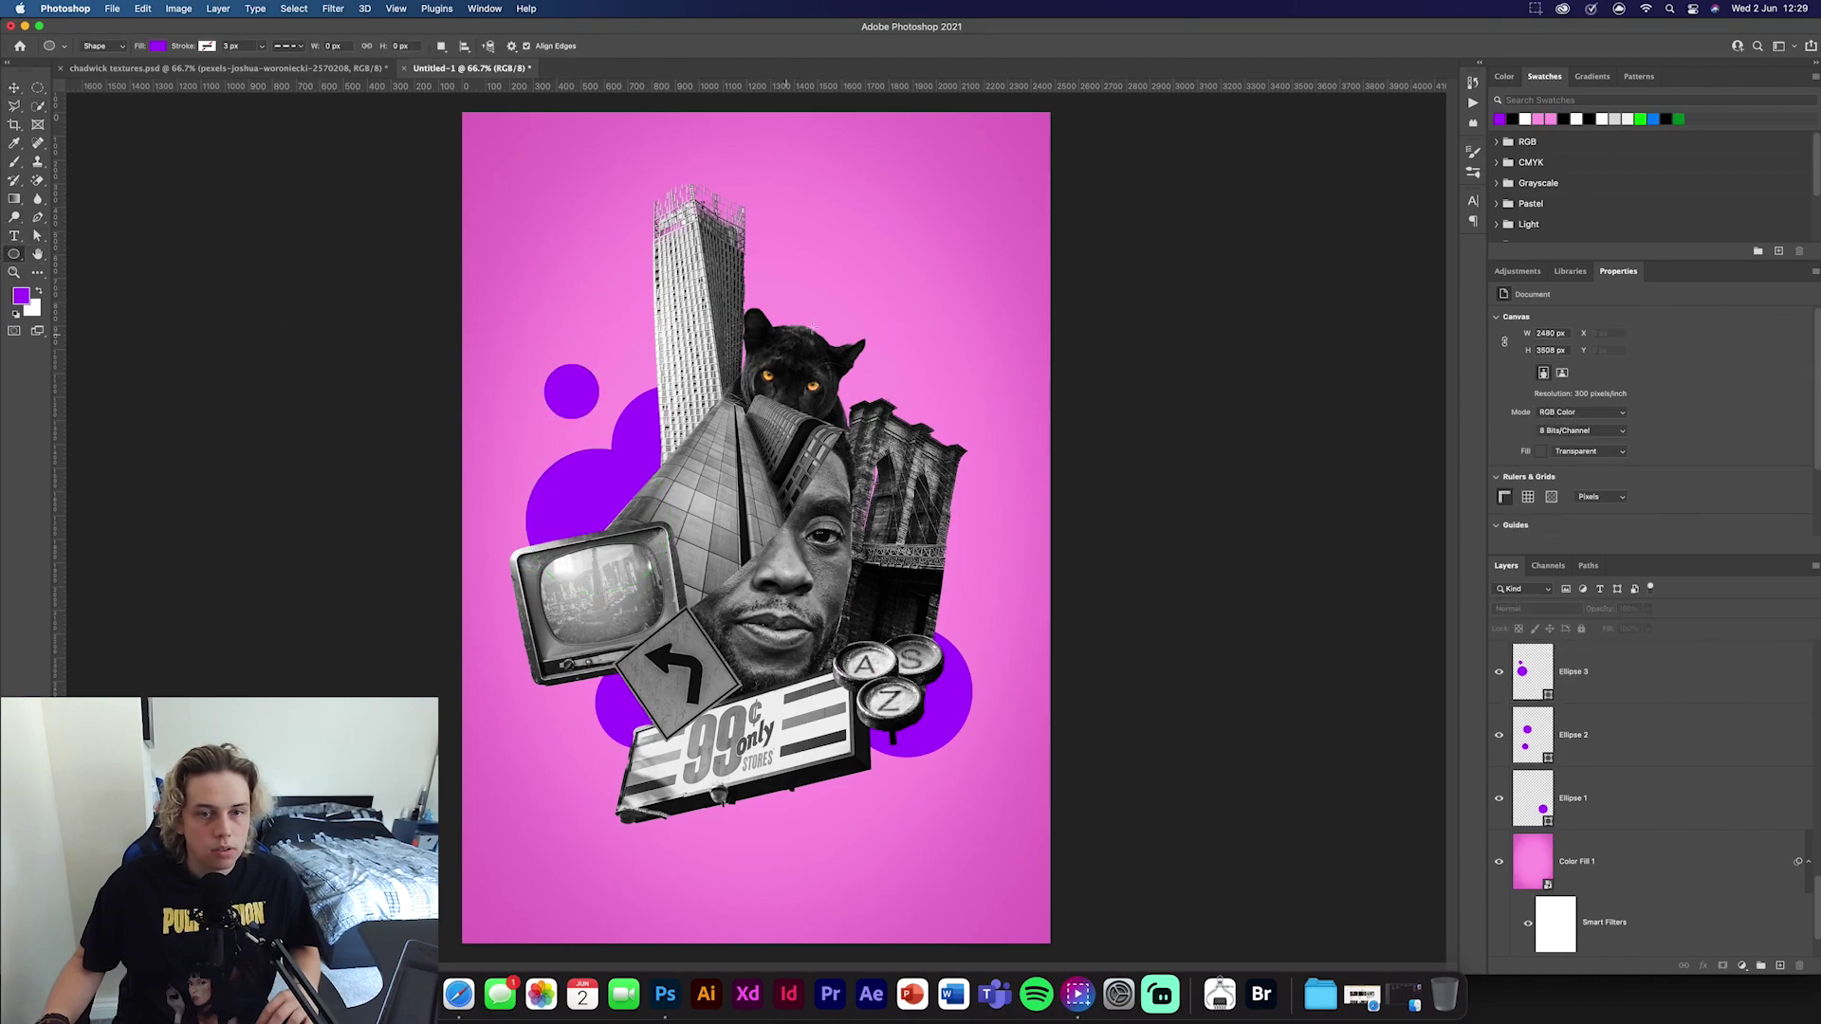
Draw a purple circle about 783 px across near the panther and place it behind the panther, with its layer below the collage images
left_click_drag(811, 293, 996, 478)
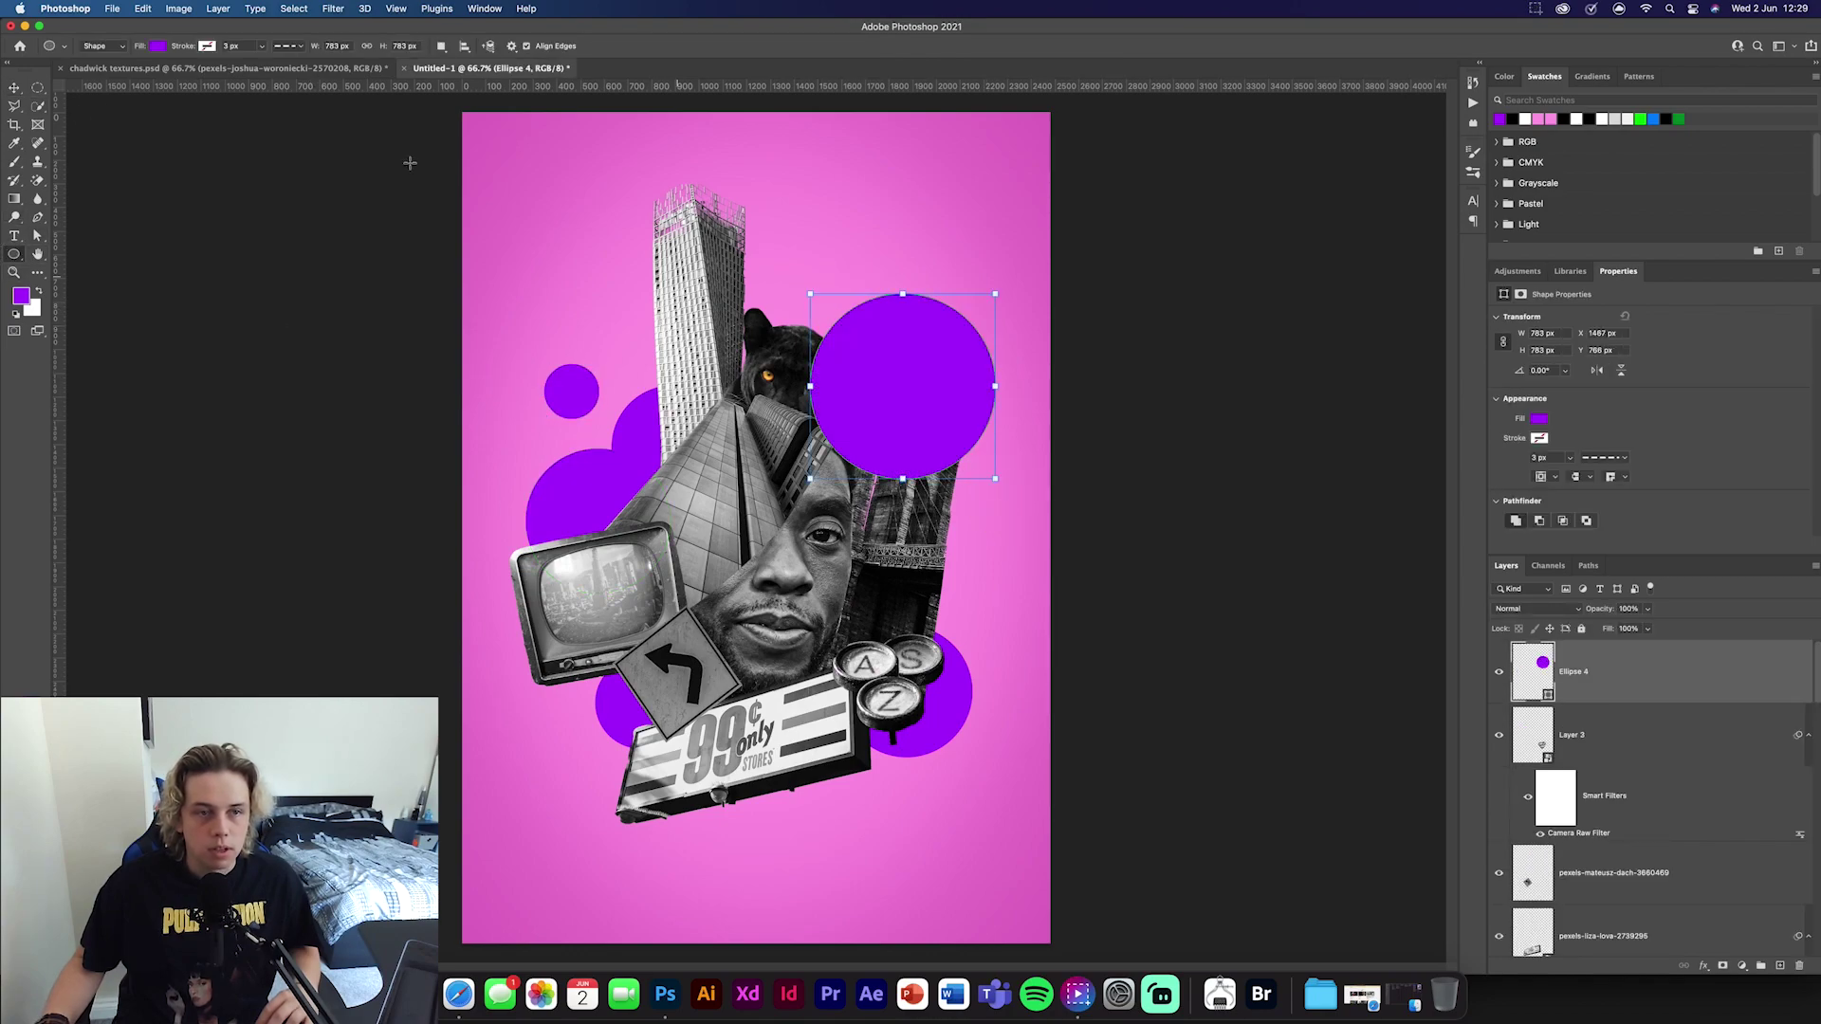
left_click(15, 89)
left_click_drag(1654, 690, 1617, 703)
left_click_drag(929, 355, 843, 346)
Add a purple circle about 317 px across under the 99 cent sign and place its layer behind the collage images
left_click(14, 254)
left_click_drag(724, 759, 801, 857)
left_click(14, 87)
mouse_move(1617, 678)
left_mouse_down()
mouse_move(1646, 756)
mouse_move(1634, 696)
left_mouse_up()
left_click_drag(1634, 696, 1637, 698)
left_click(1233, 600)
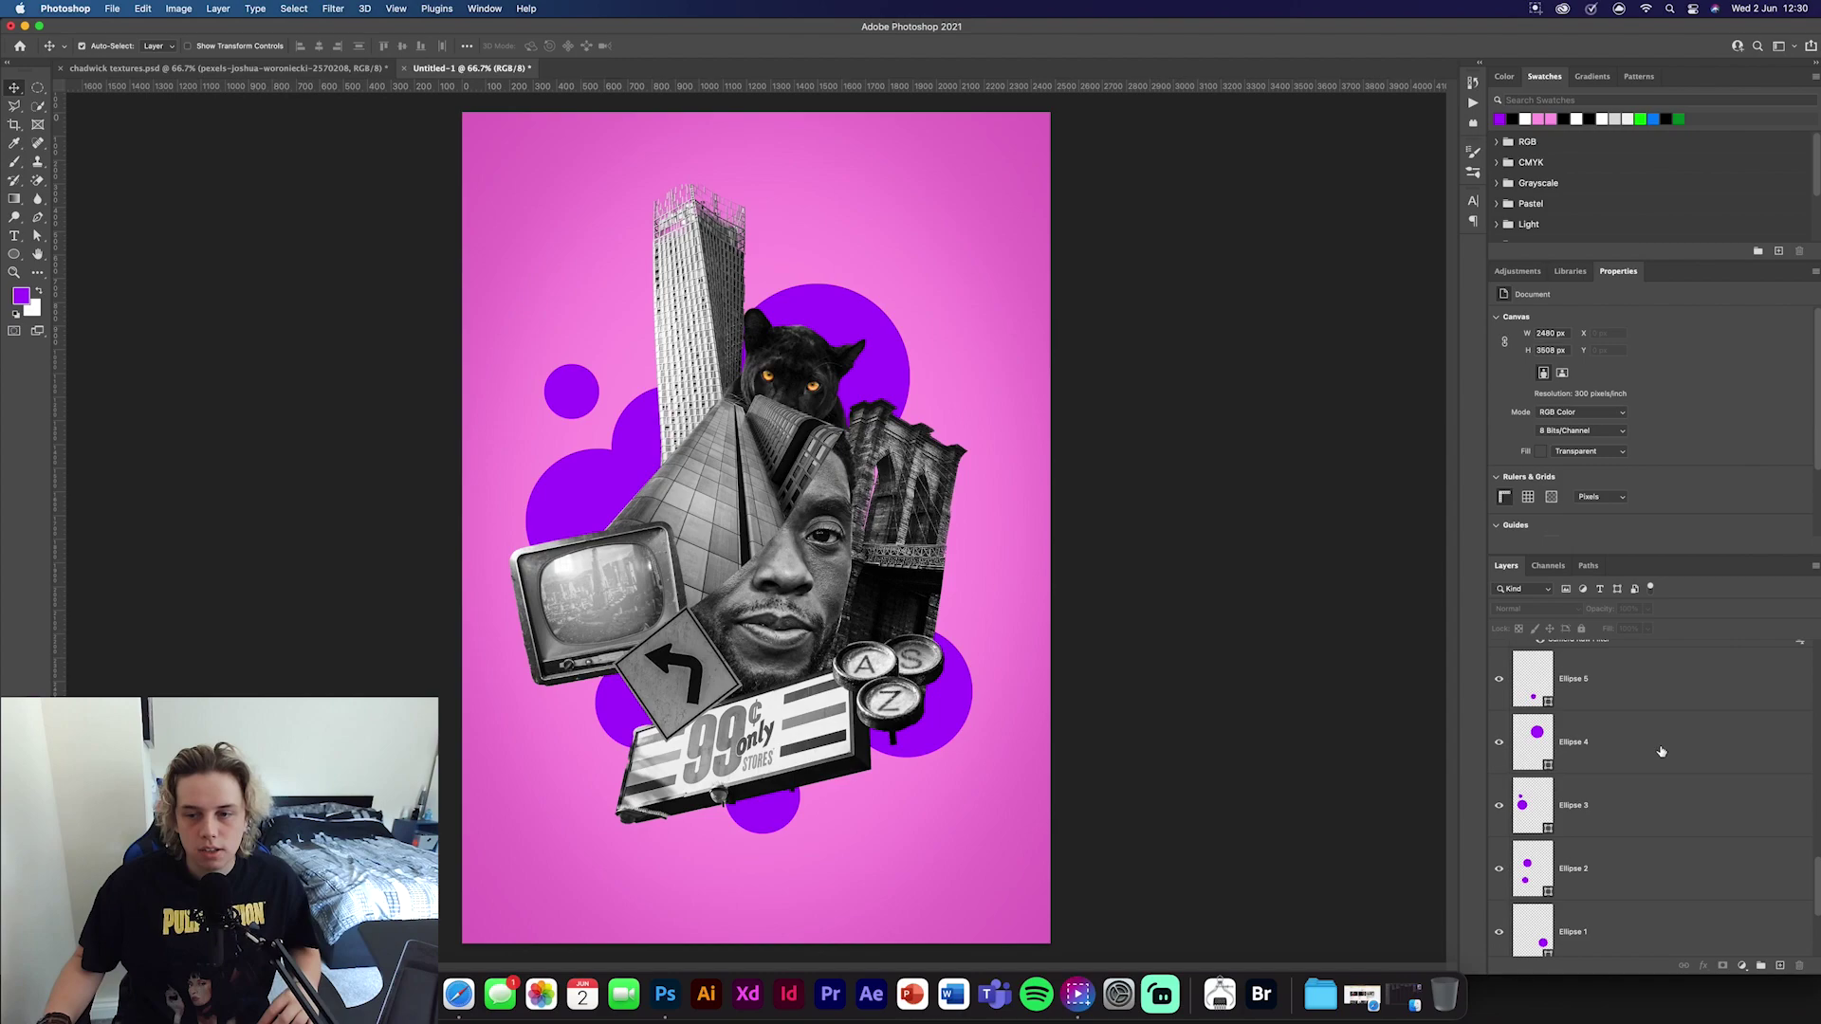
Try to shift the whole collage, from Layer 3 down to Ellipse 1, slightly lower and to the left
scroll(1660, 752, "down", 5)
left_click(1647, 676)
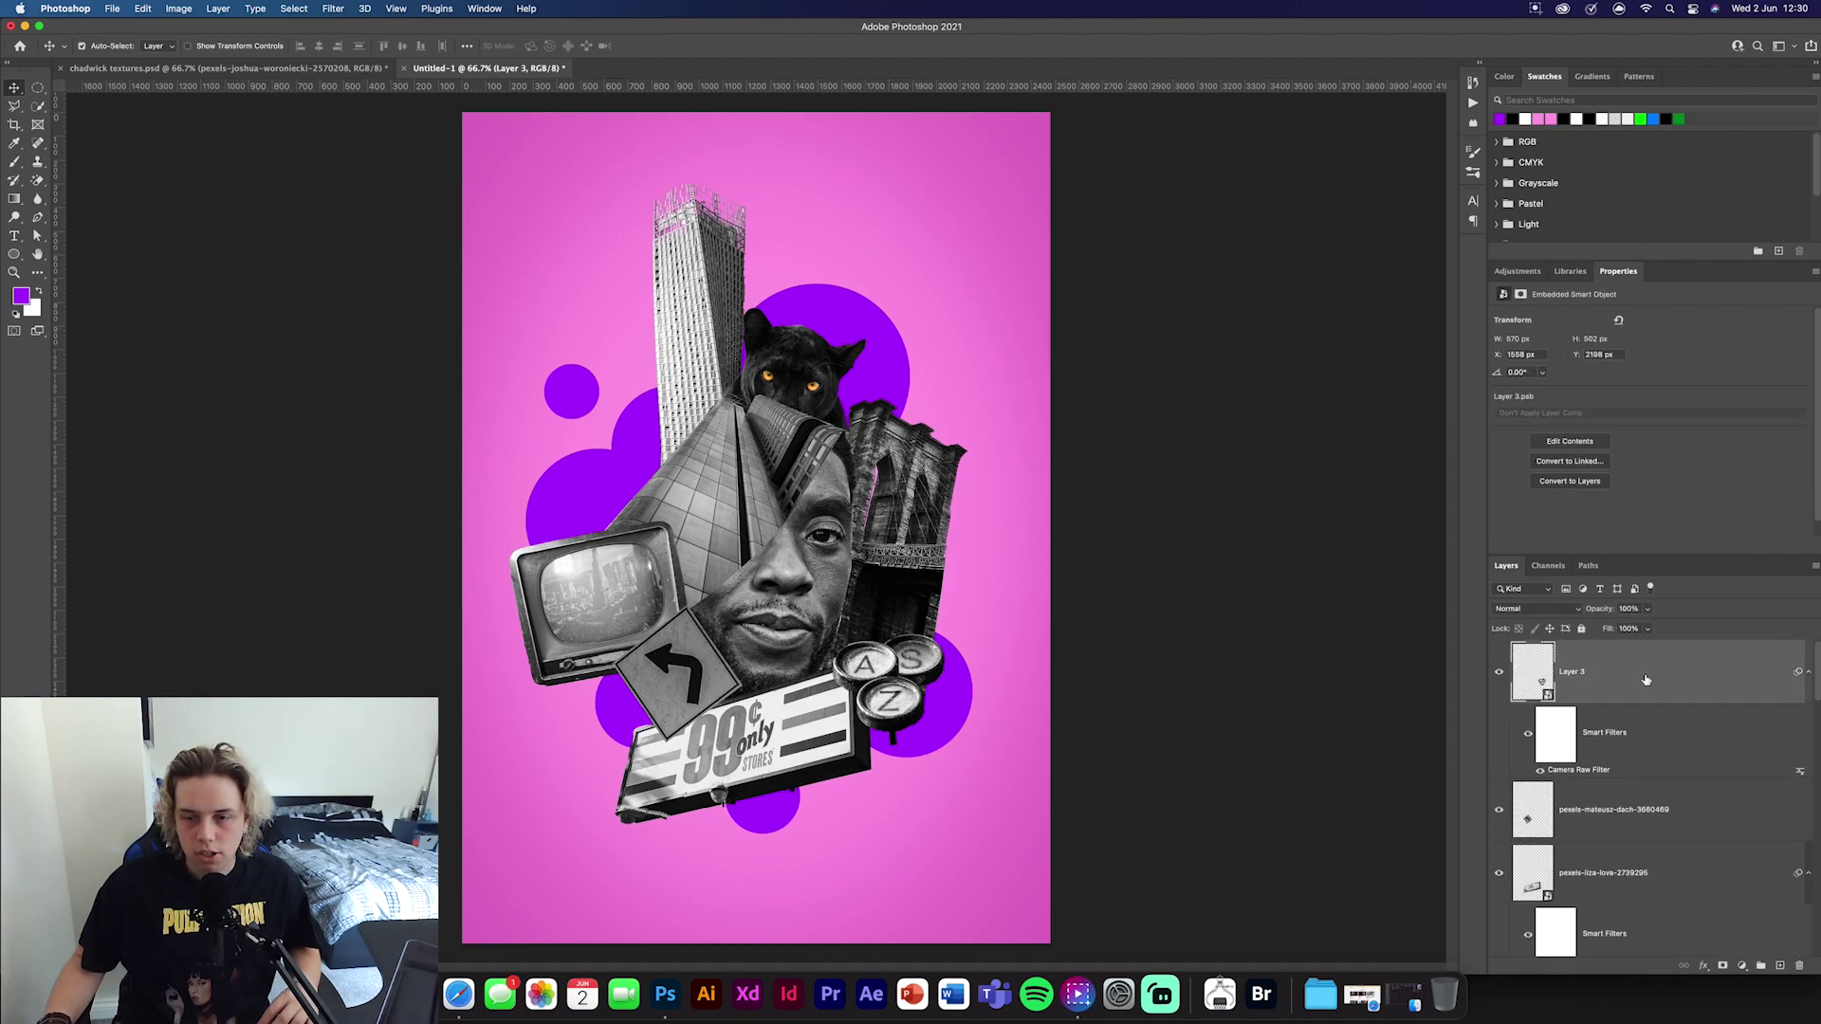
scroll(1632, 684, "down", 3)
left_click(1625, 724, "shift")
key("super+t")
left_click_drag(751, 561, 742, 580)
left_click(724, 45)
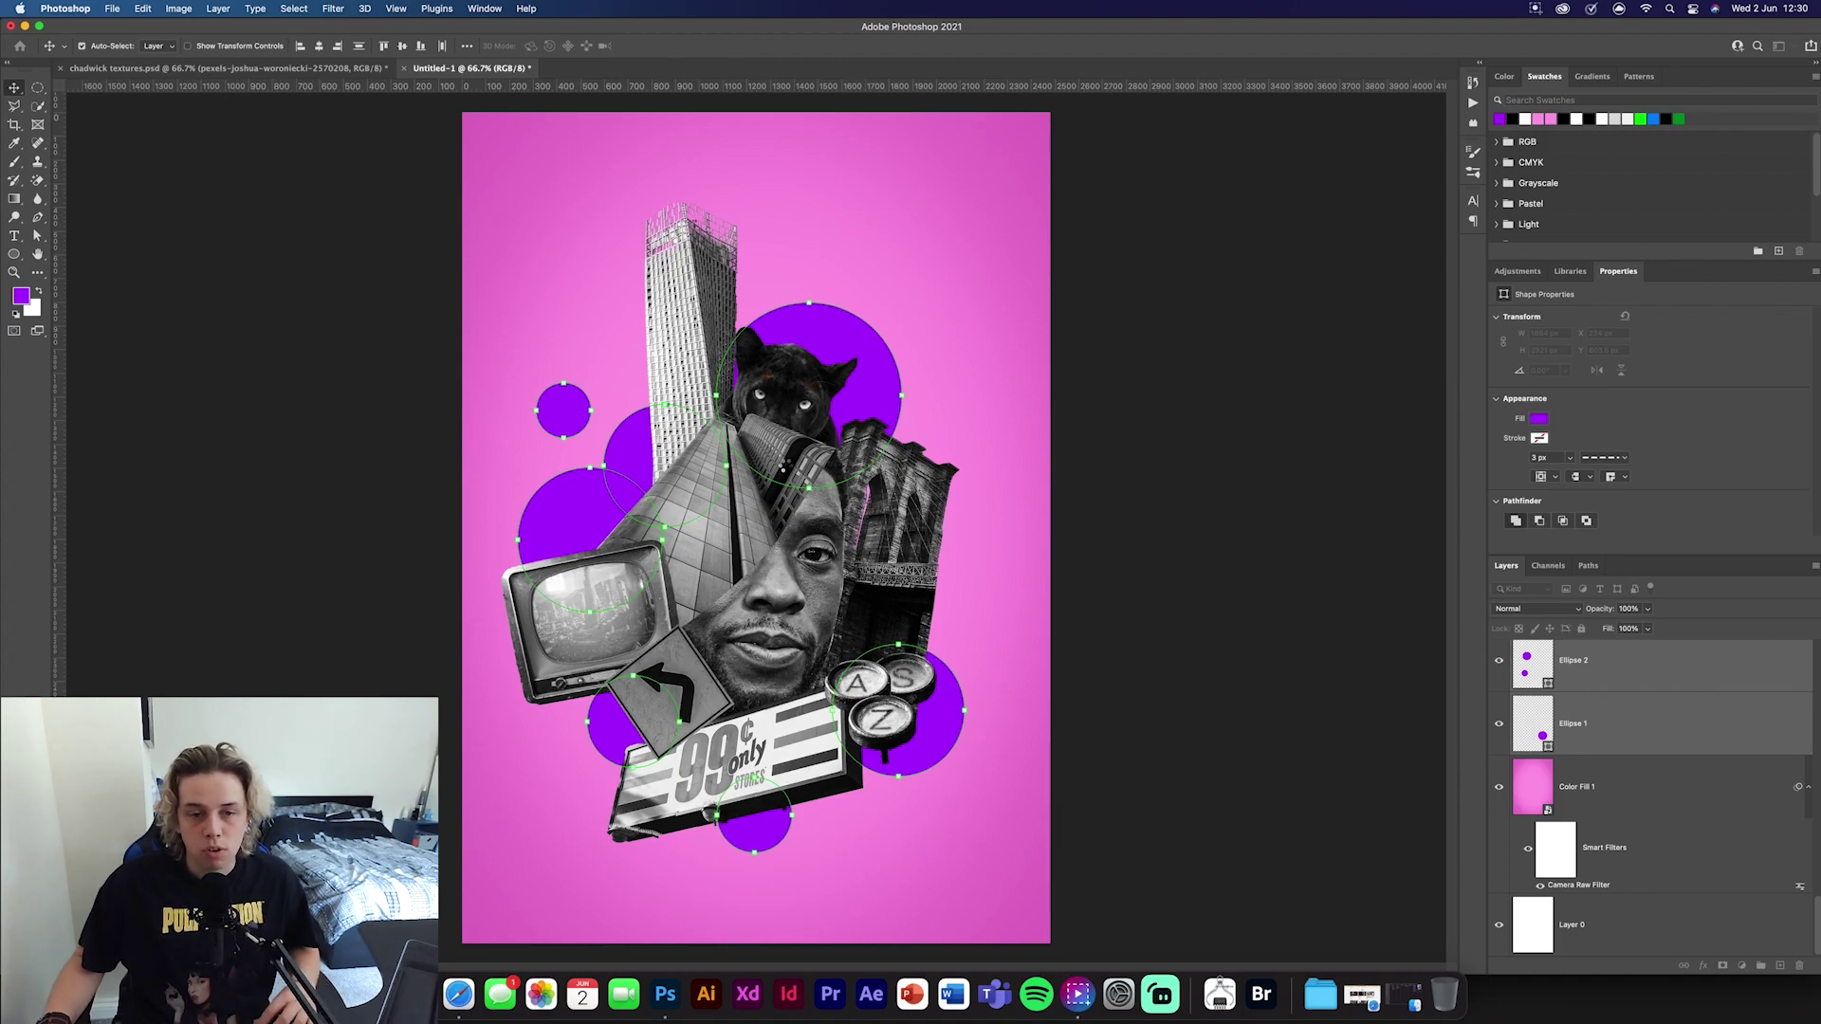
Try a merged copy of all visible layers for Camera Raw, but cancel the filter and undo the merge and collage move
key("super+shift+alt+e")
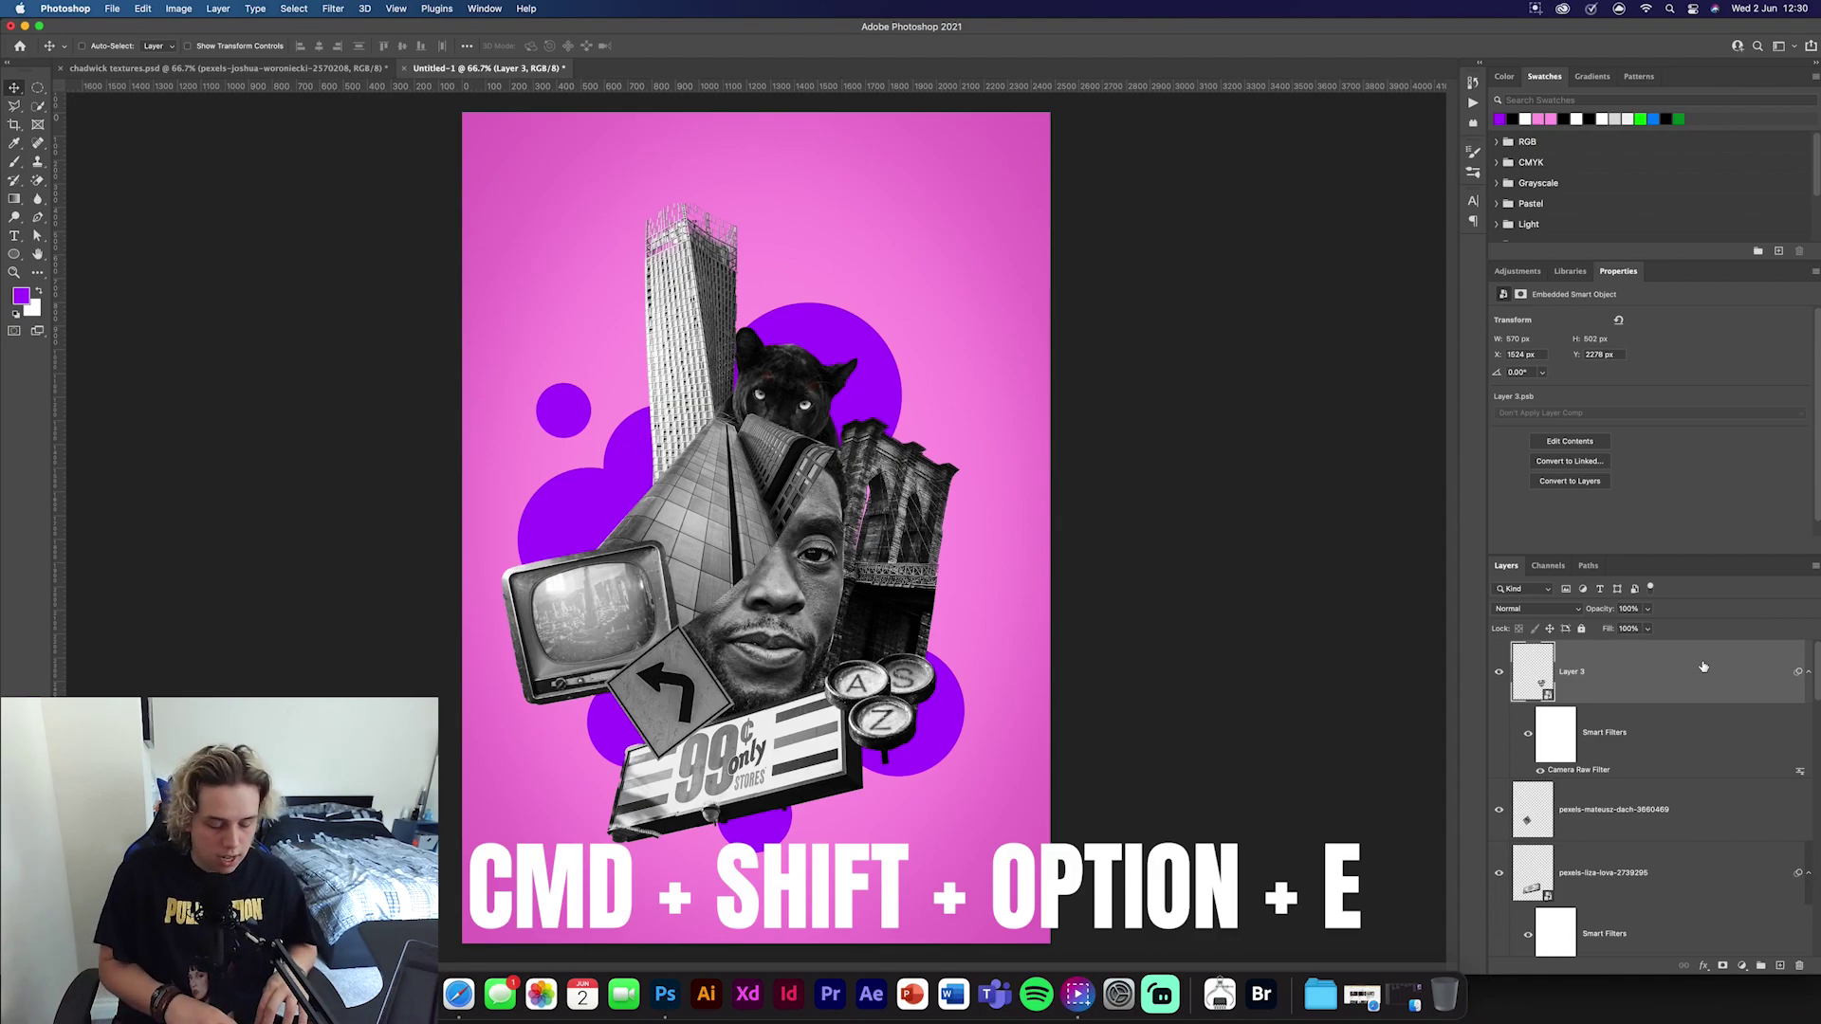
key("super+shift+alt+e")
left_click(334, 9)
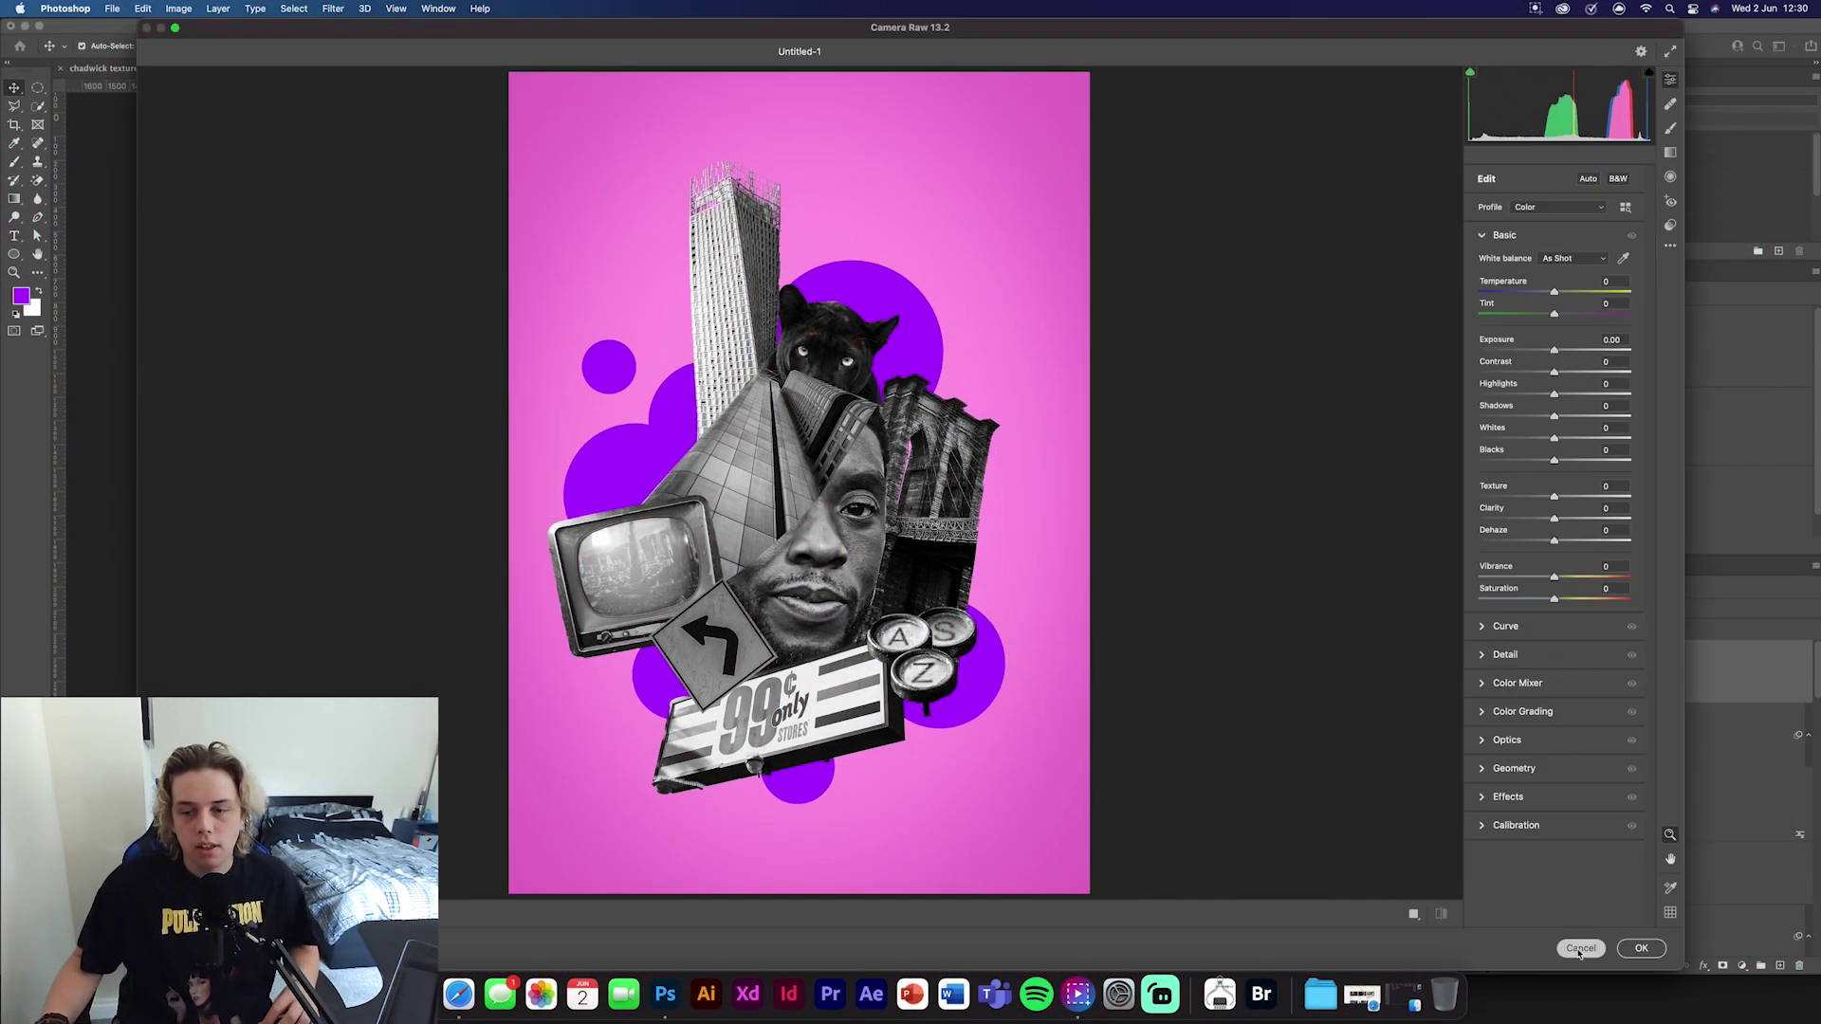
left_click(1582, 950)
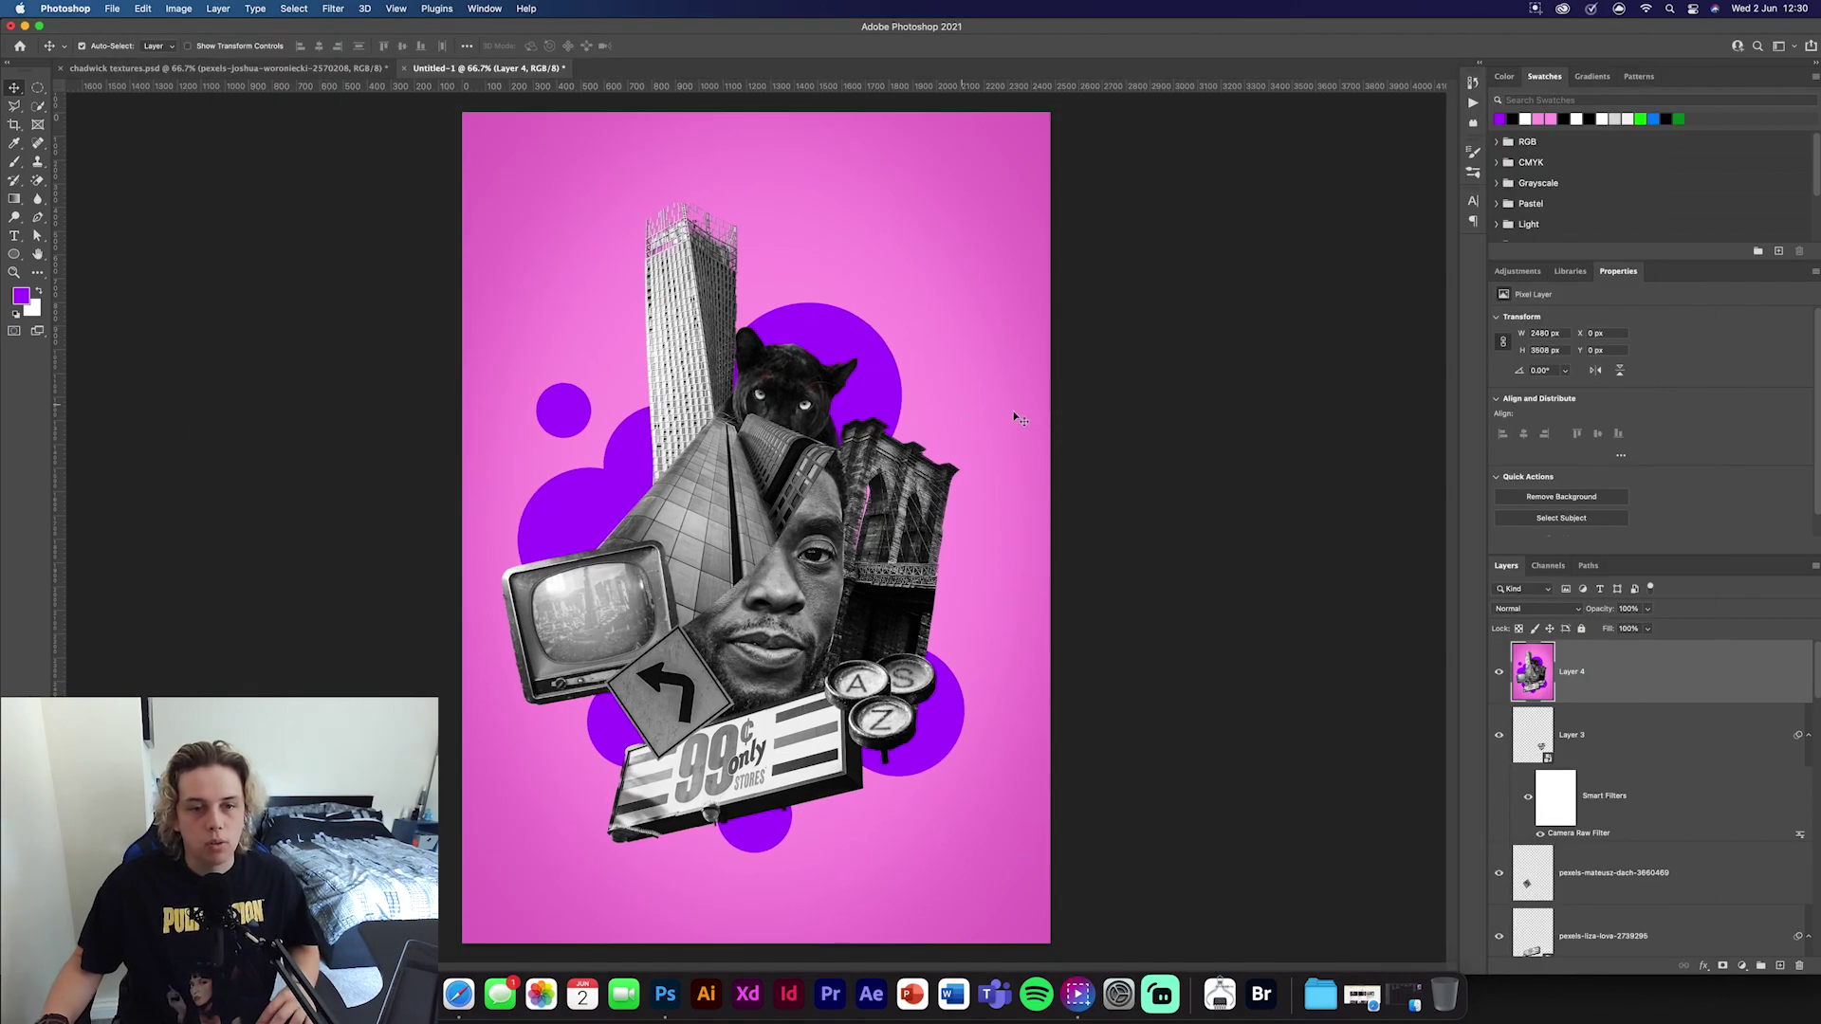
key("Delete")
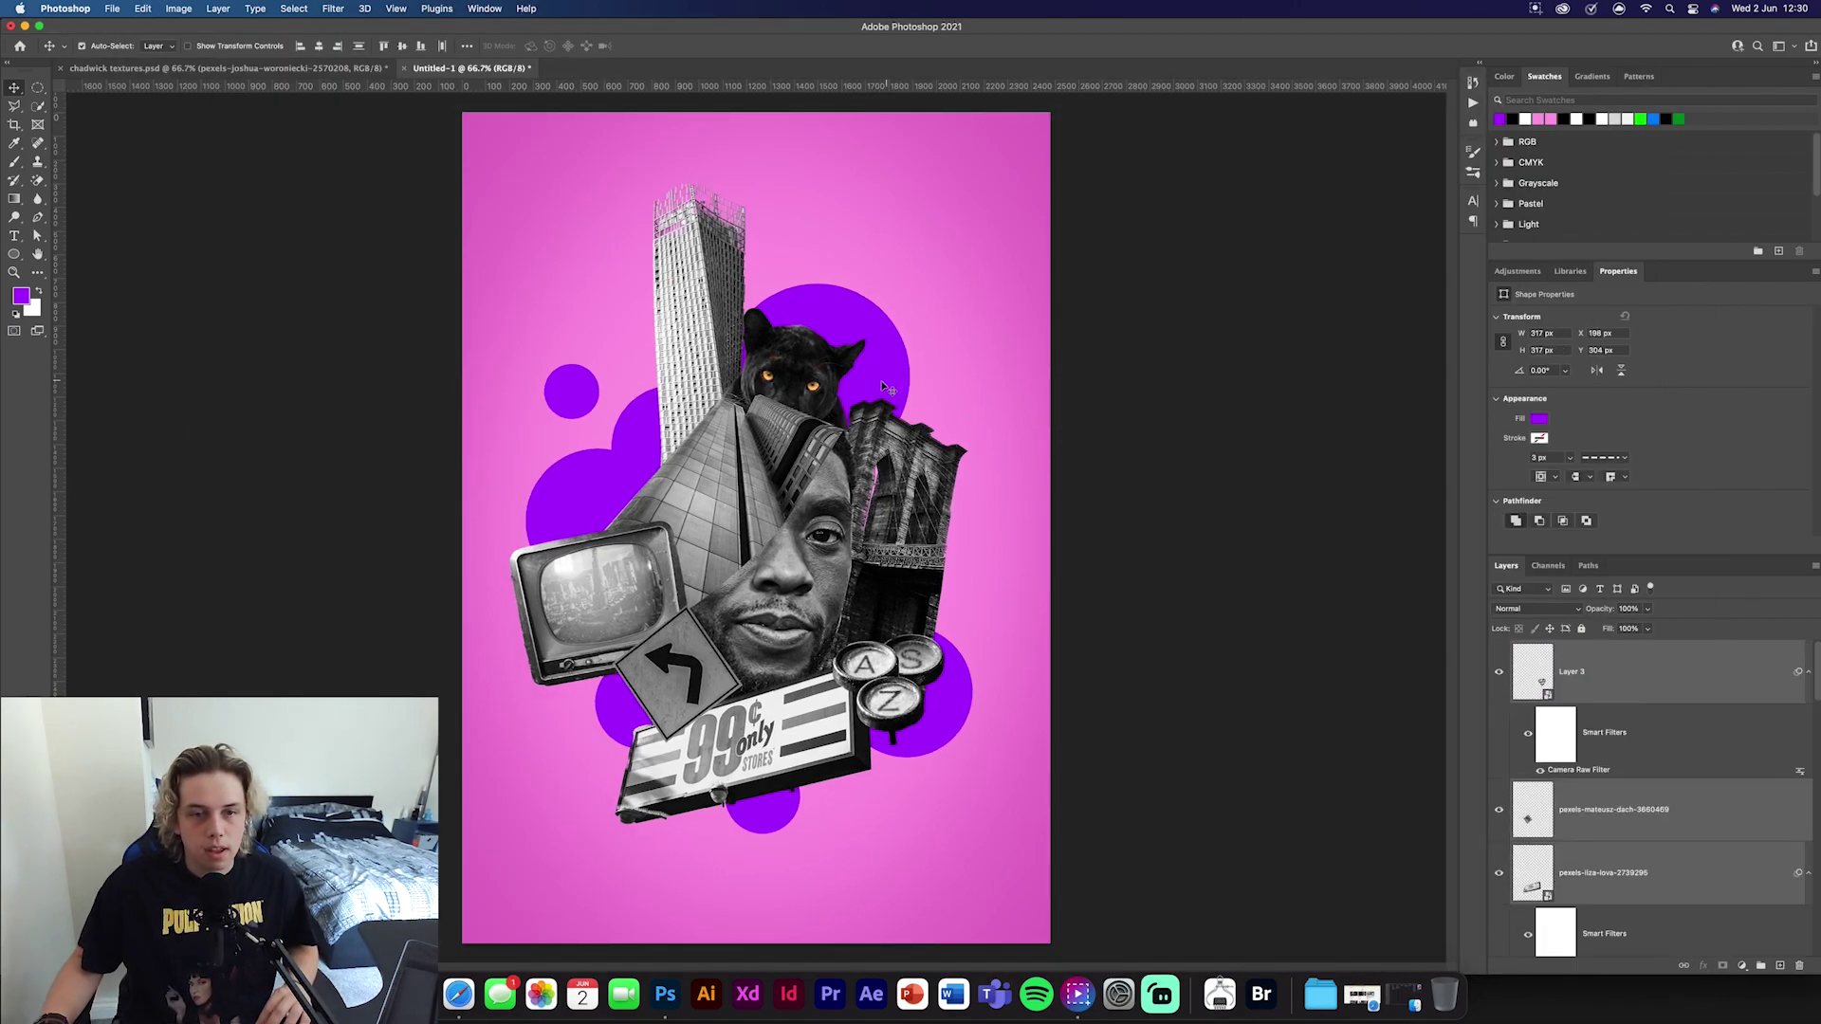
Combine the panther layer and its Hue/Saturation 1 adjustment into one smart object
scroll(1659, 786, "down", 5)
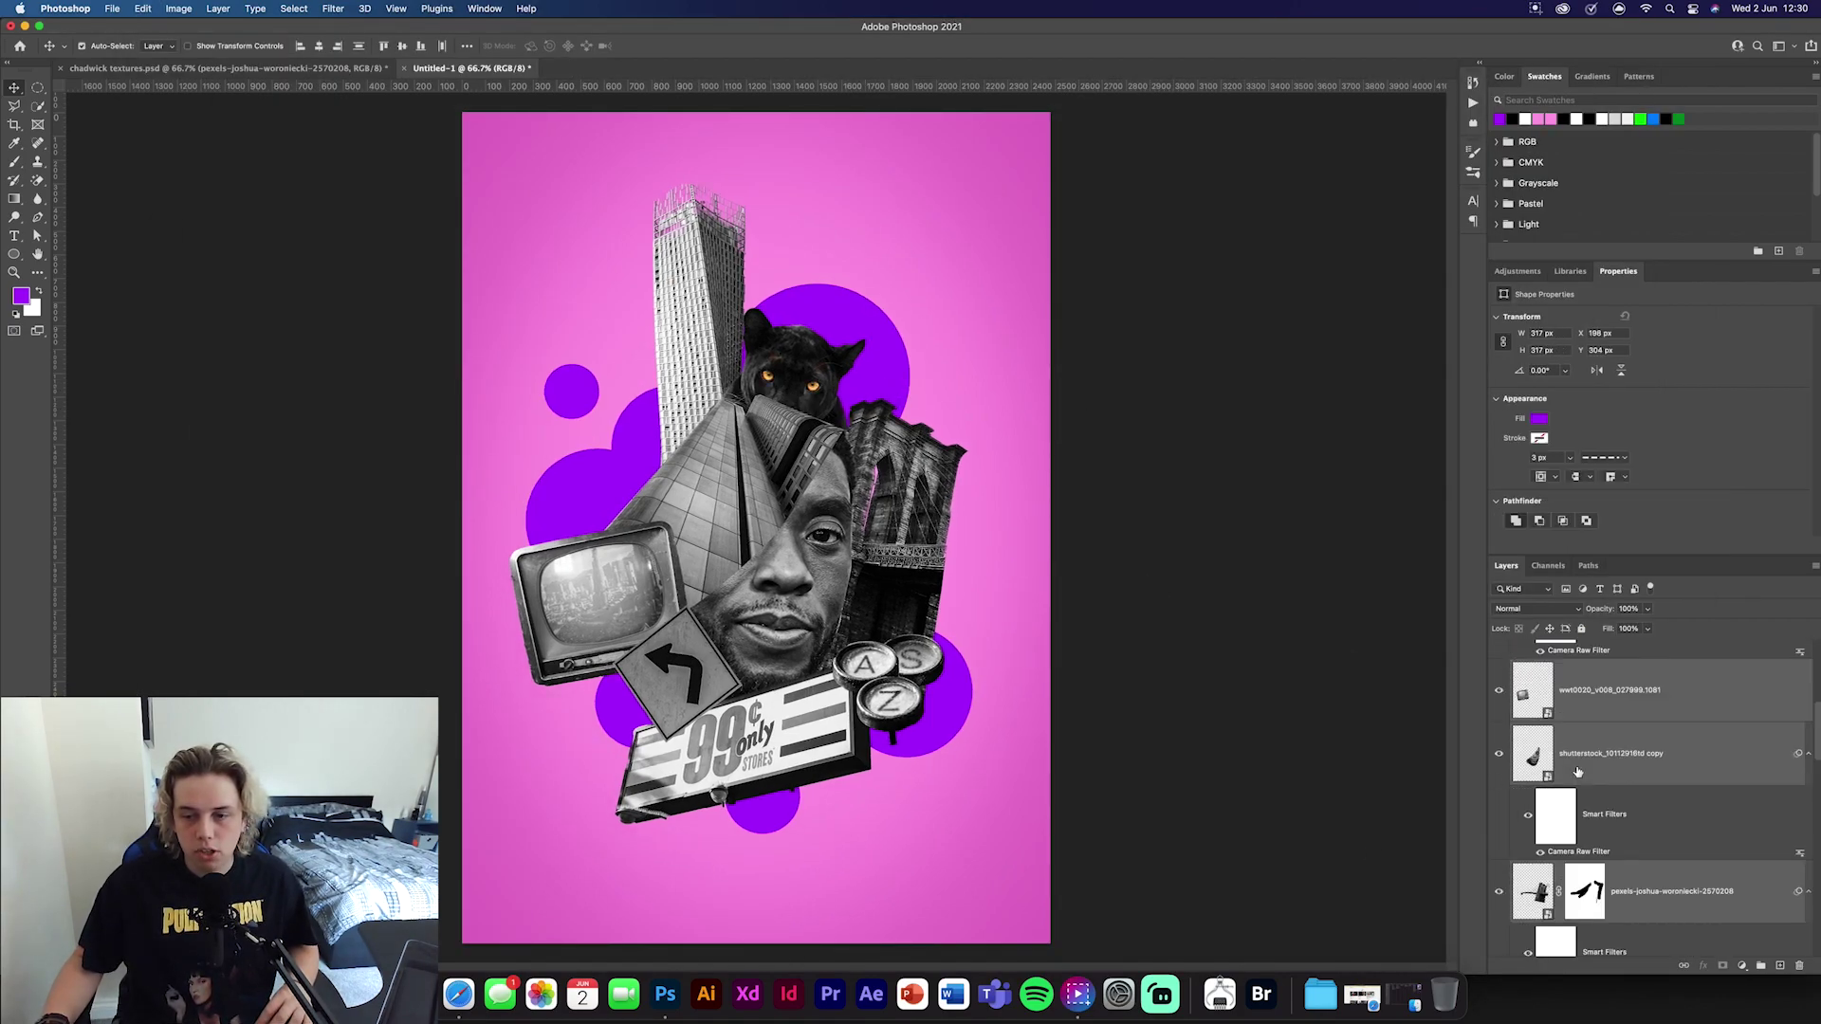
scroll(1660, 786, "down", 3)
left_click(1685, 694)
left_click(1708, 677, "shift")
right_click(1709, 677)
left_click(1627, 482)
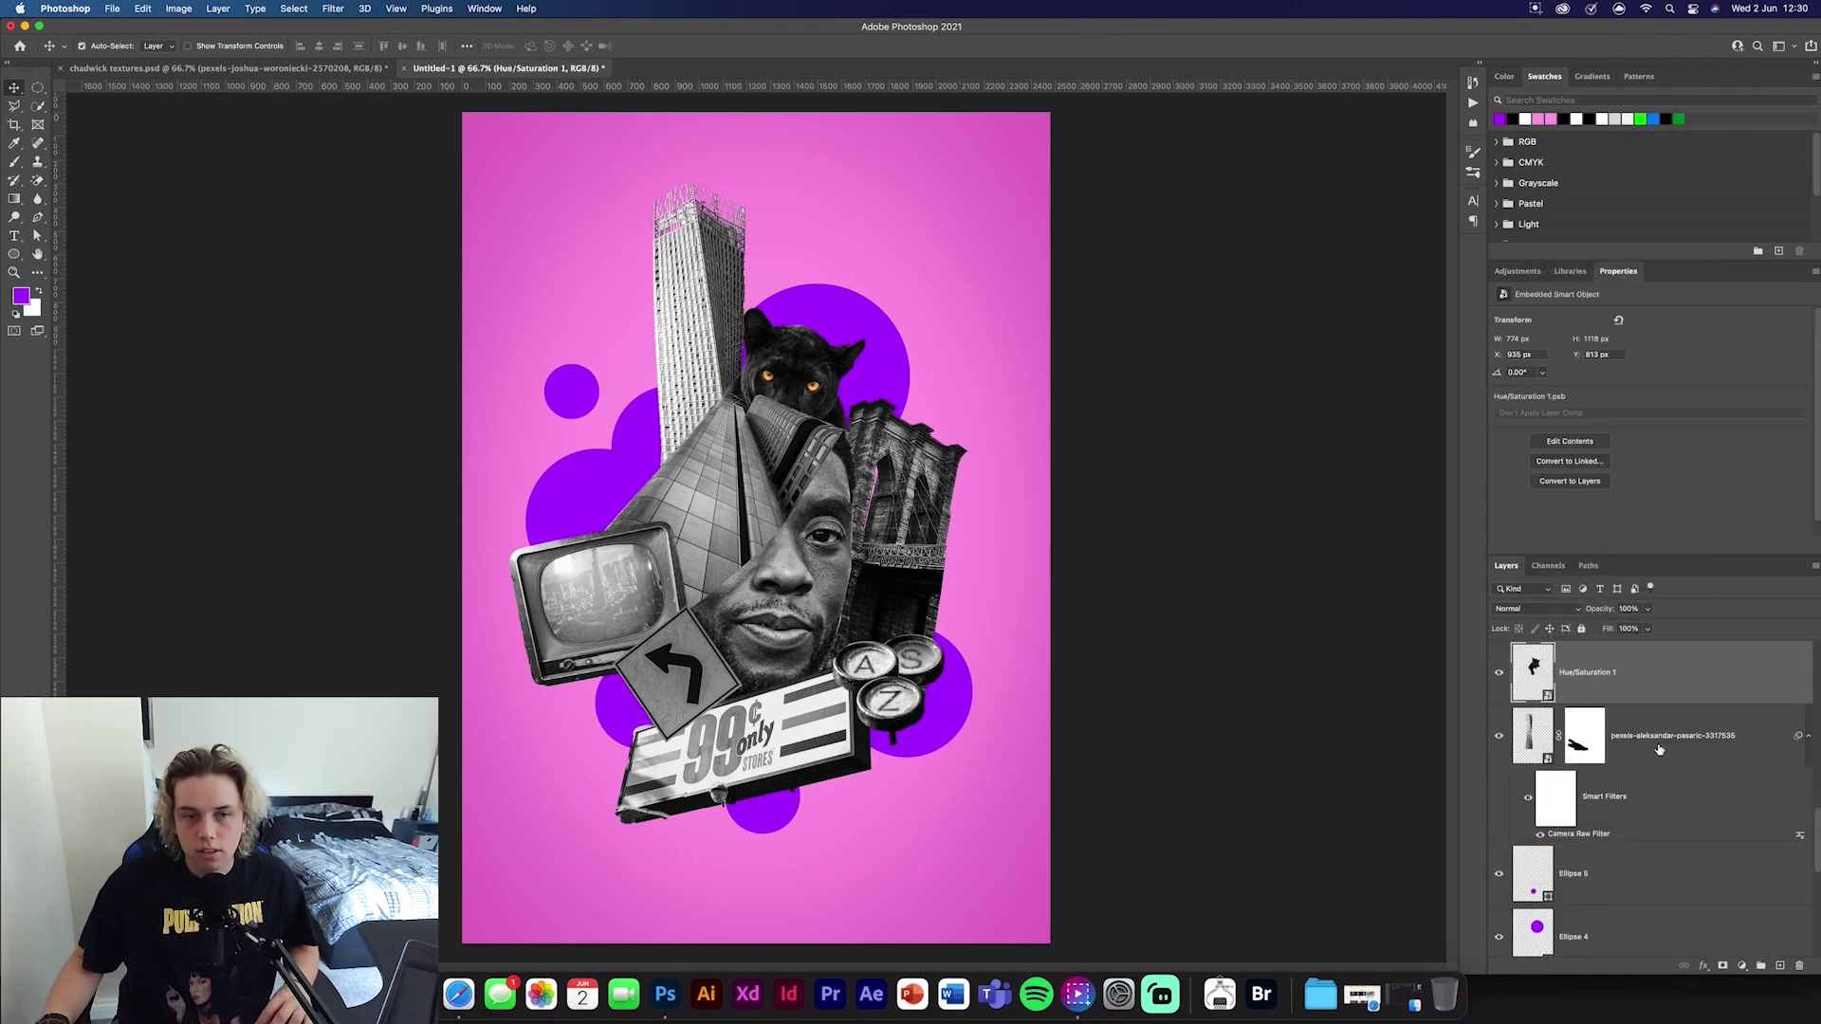
Select all collage image and ellipse layers and move them together slightly down and to the left on the pink background
scroll(1660, 751, "up", 3)
left_click(1652, 676)
scroll(1652, 688, "down", 15)
left_click(1652, 724, "shift")
key("super+t")
left_click_drag(813, 524, 805, 542)
key("Return")
Stamp all visible layers into a new merged layer above Layer 3
scroll(1658, 756, "up", 15)
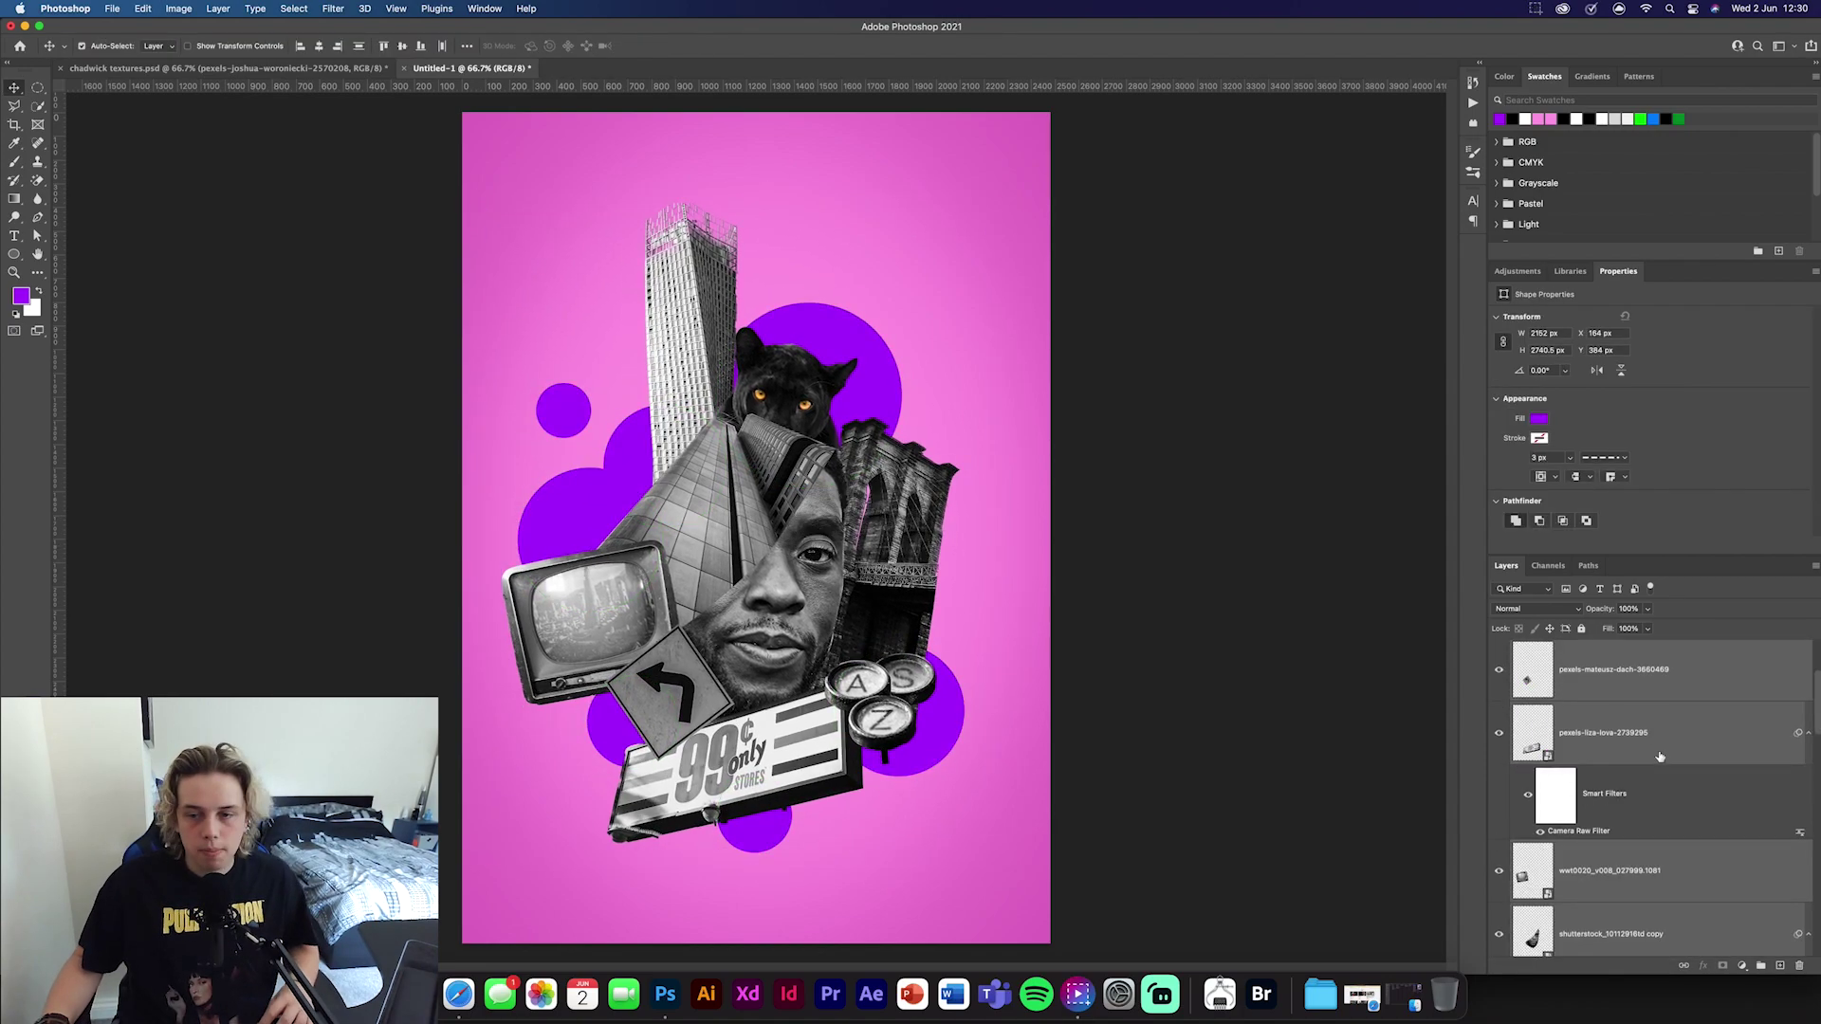
left_click(1671, 695)
key("super+alt+shift+e")
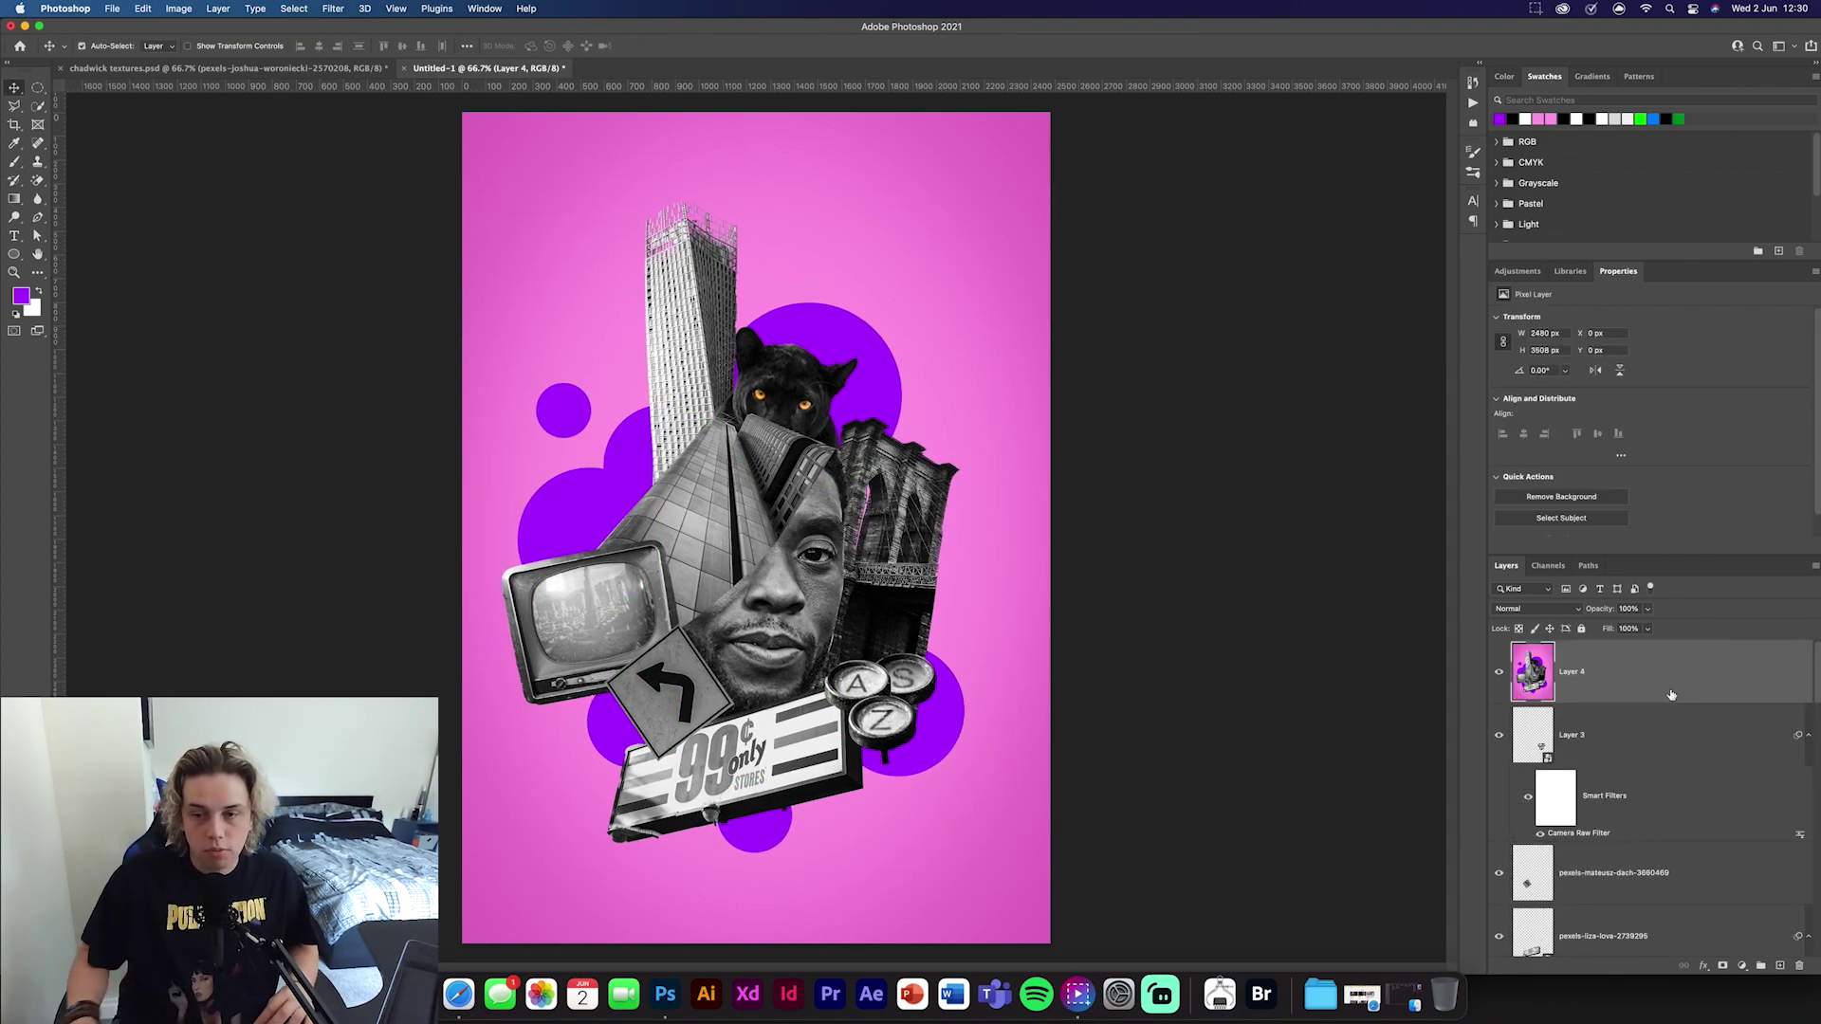
Open Camera Raw on the merged layer and set Contrast +25, Highlights +13, Shadows -13, Whites +14, Blacks -5, Texture +33, Clarity +25, Vibrance +14, Saturation +16
left_click(333, 8)
left_click(370, 121)
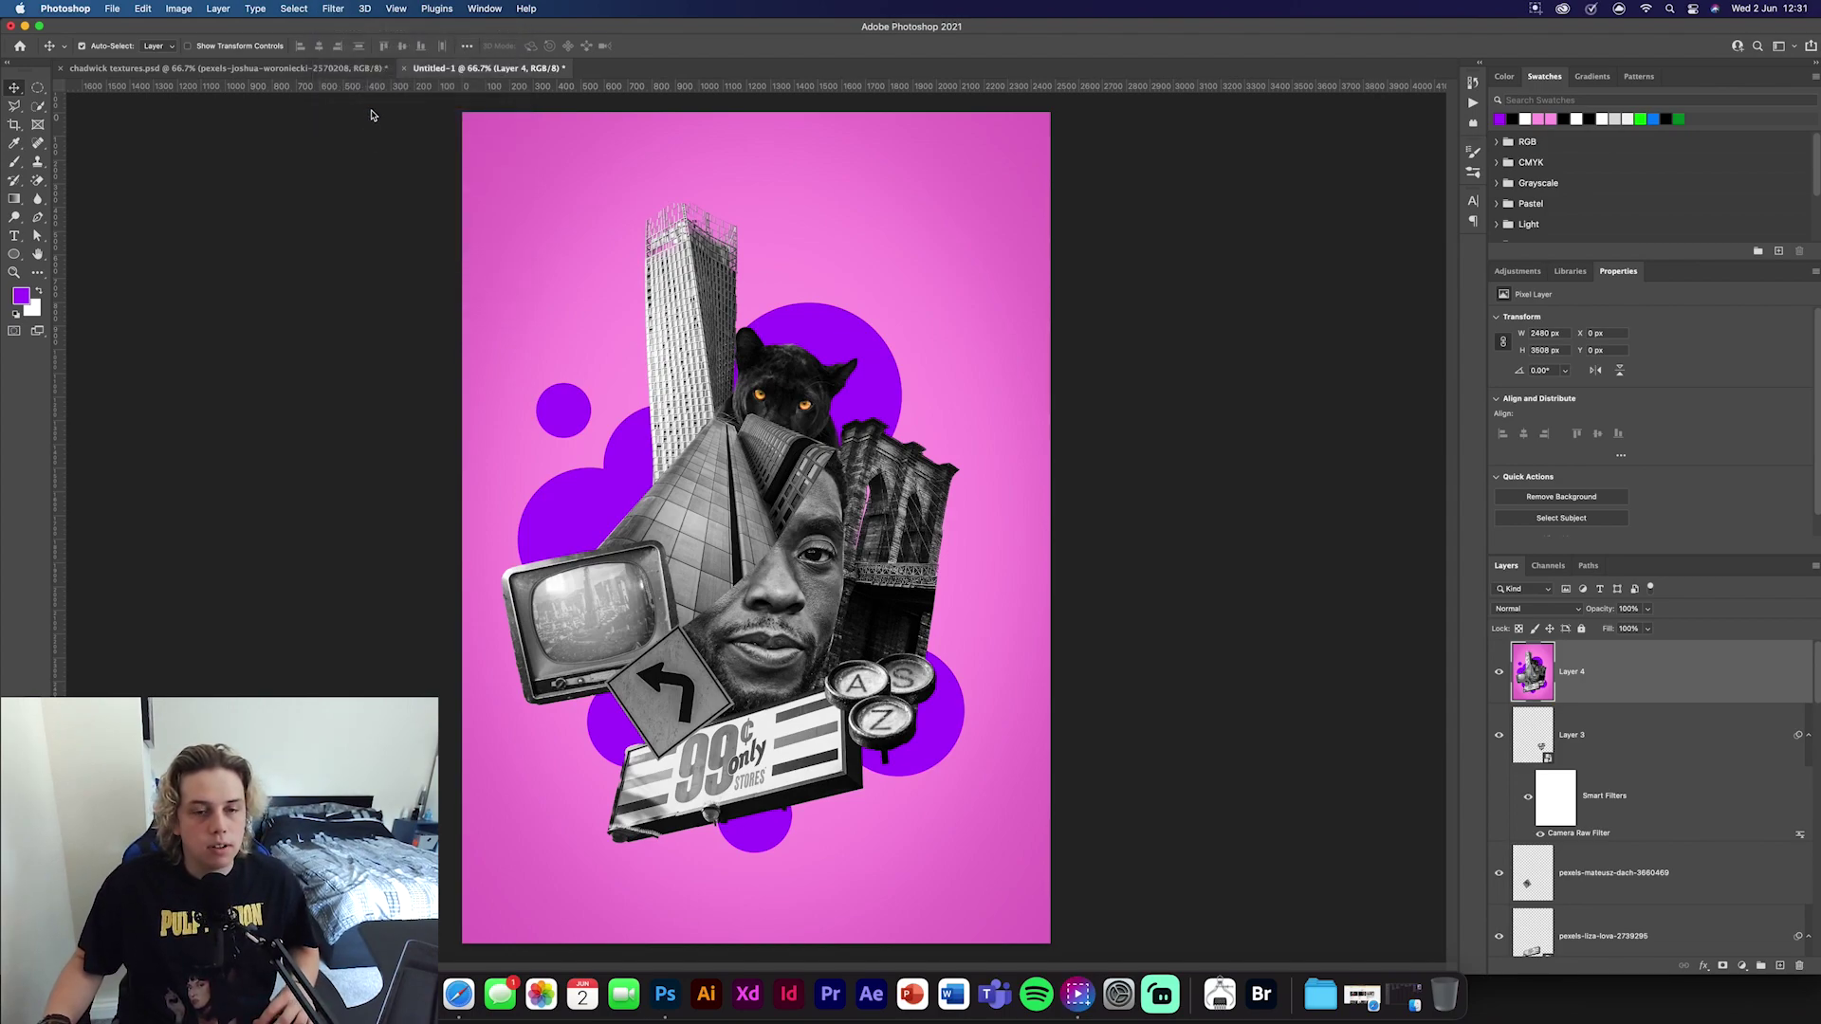
left_click_drag(1555, 373, 1572, 518)
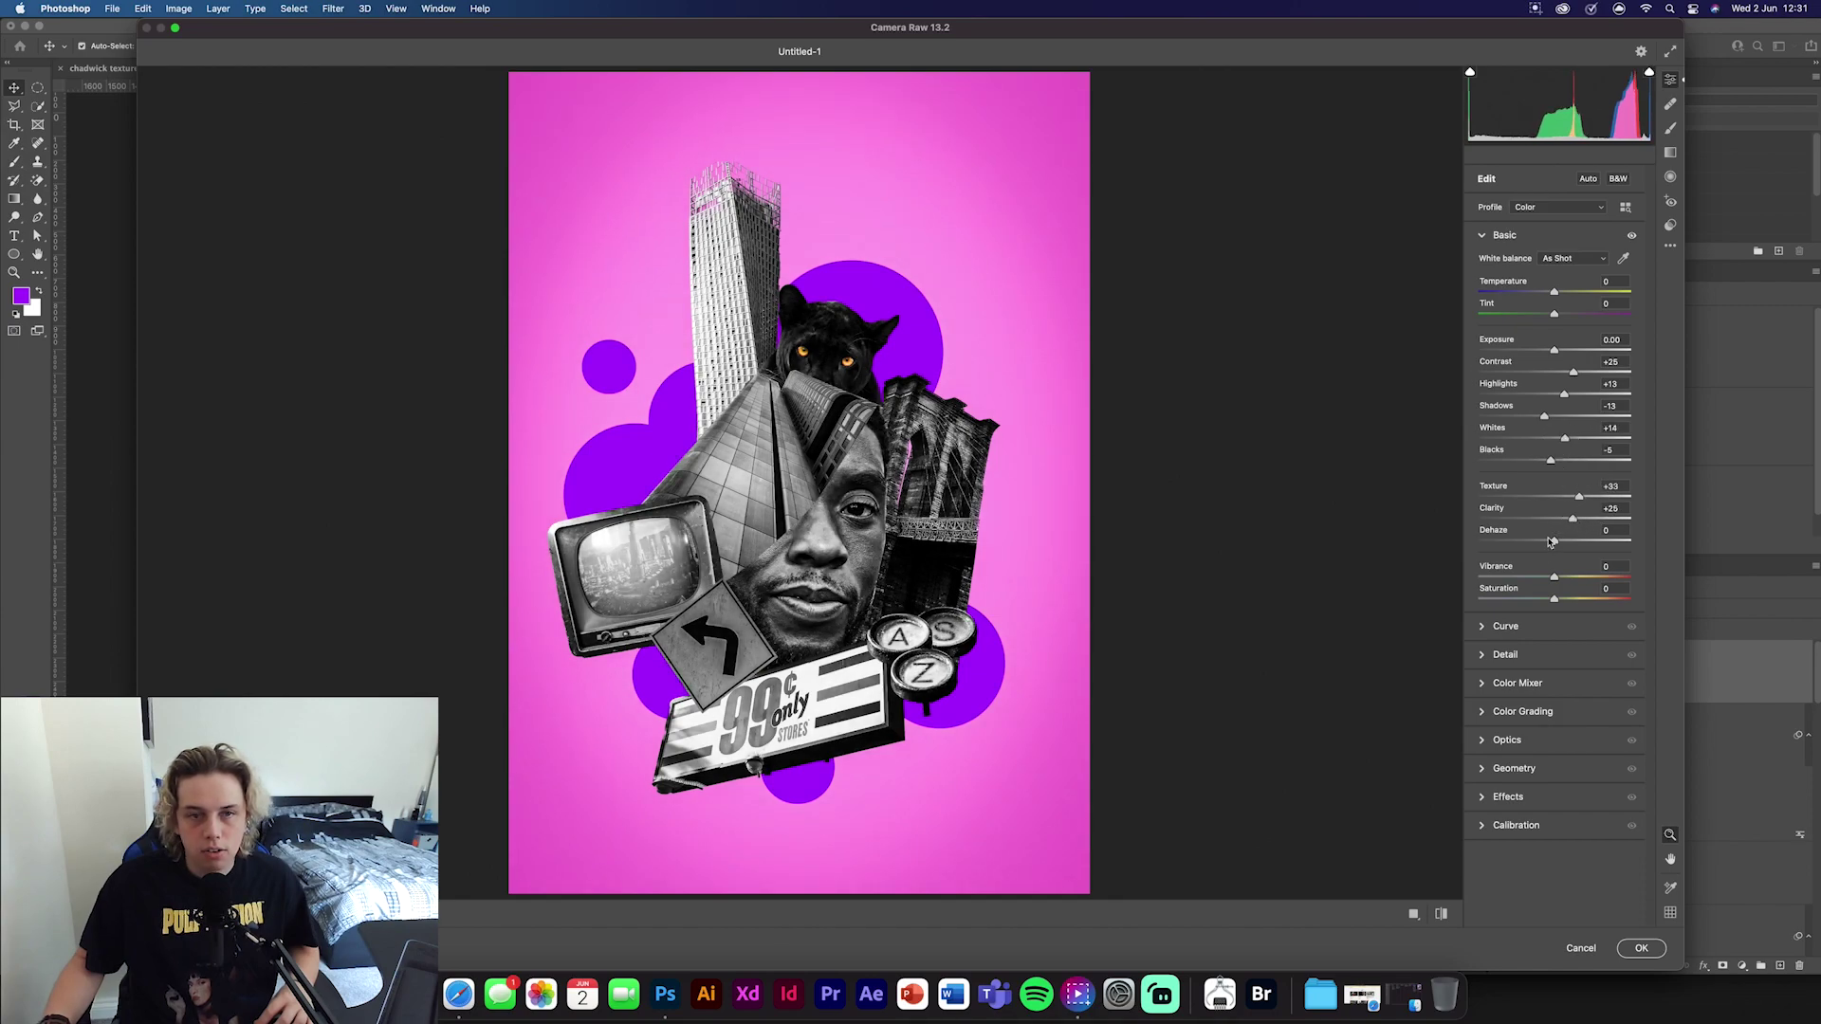
left_click_drag(1554, 599, 1566, 576)
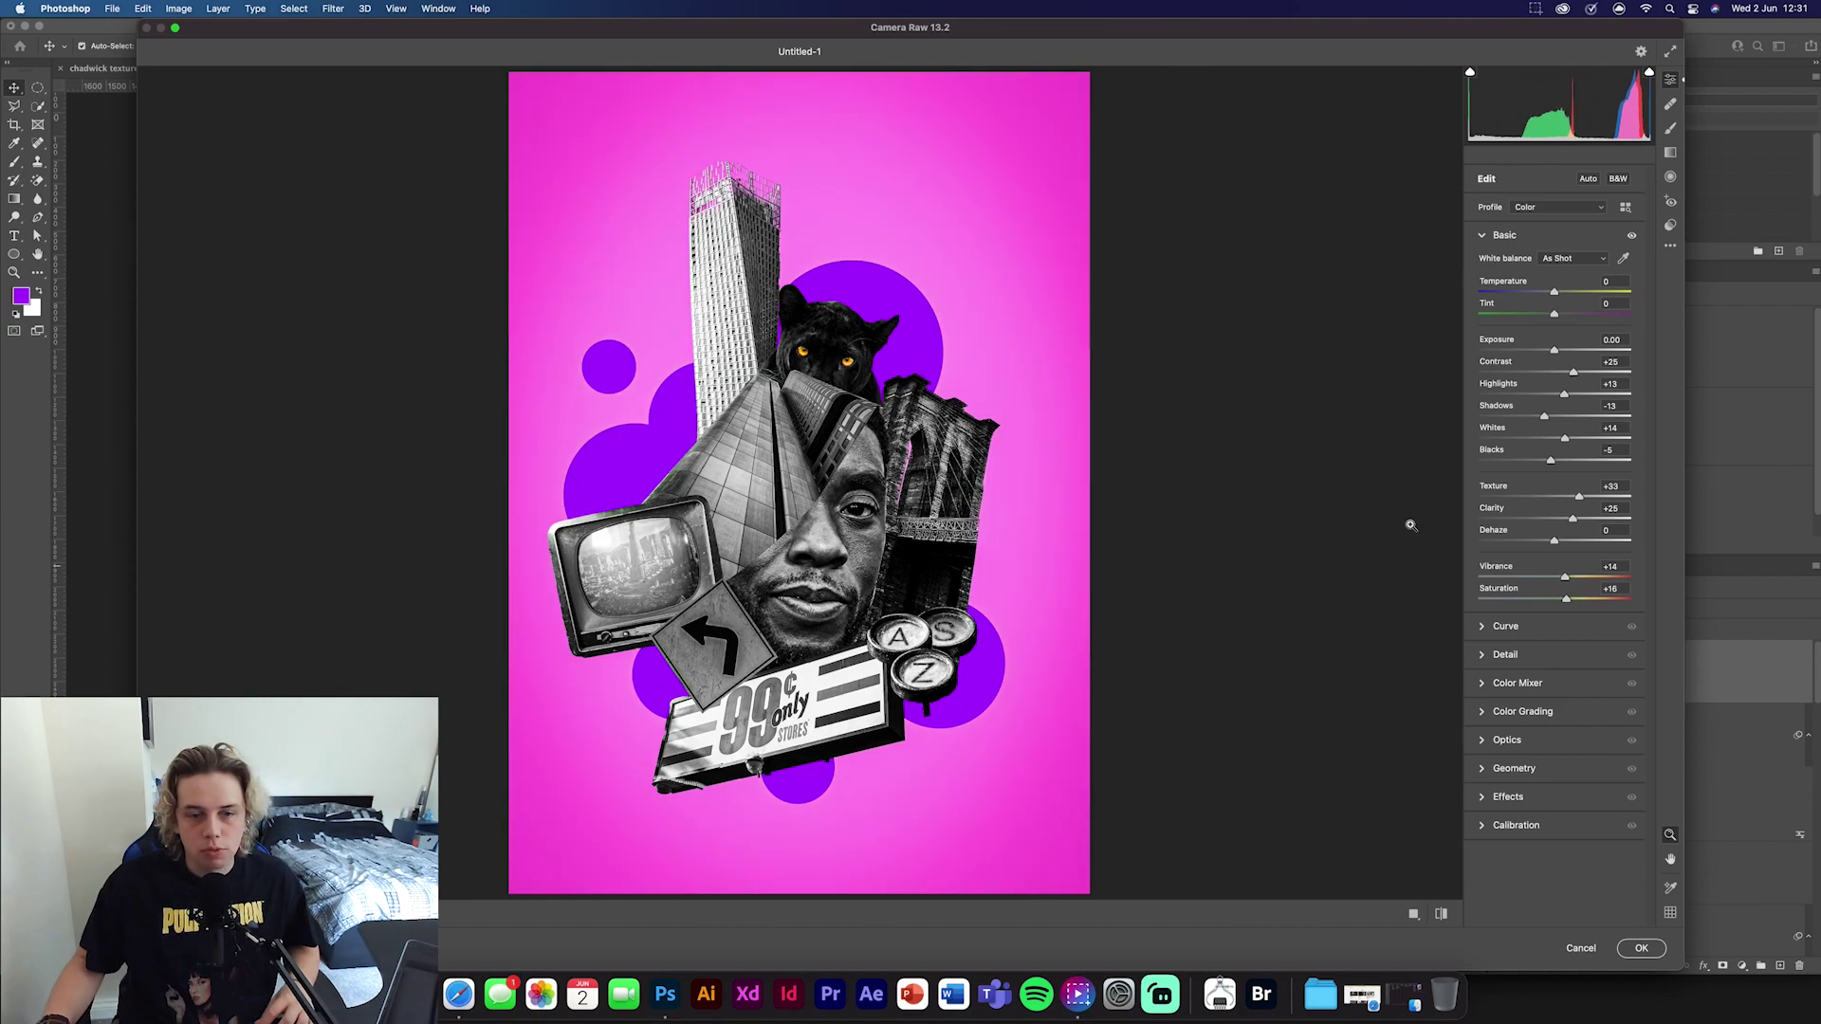
Set Camera Raw sharpening to 88 and shift the hue of blues to +5 and purples to -20
left_click(1484, 654)
left_click_drag(1481, 327, 1569, 327)
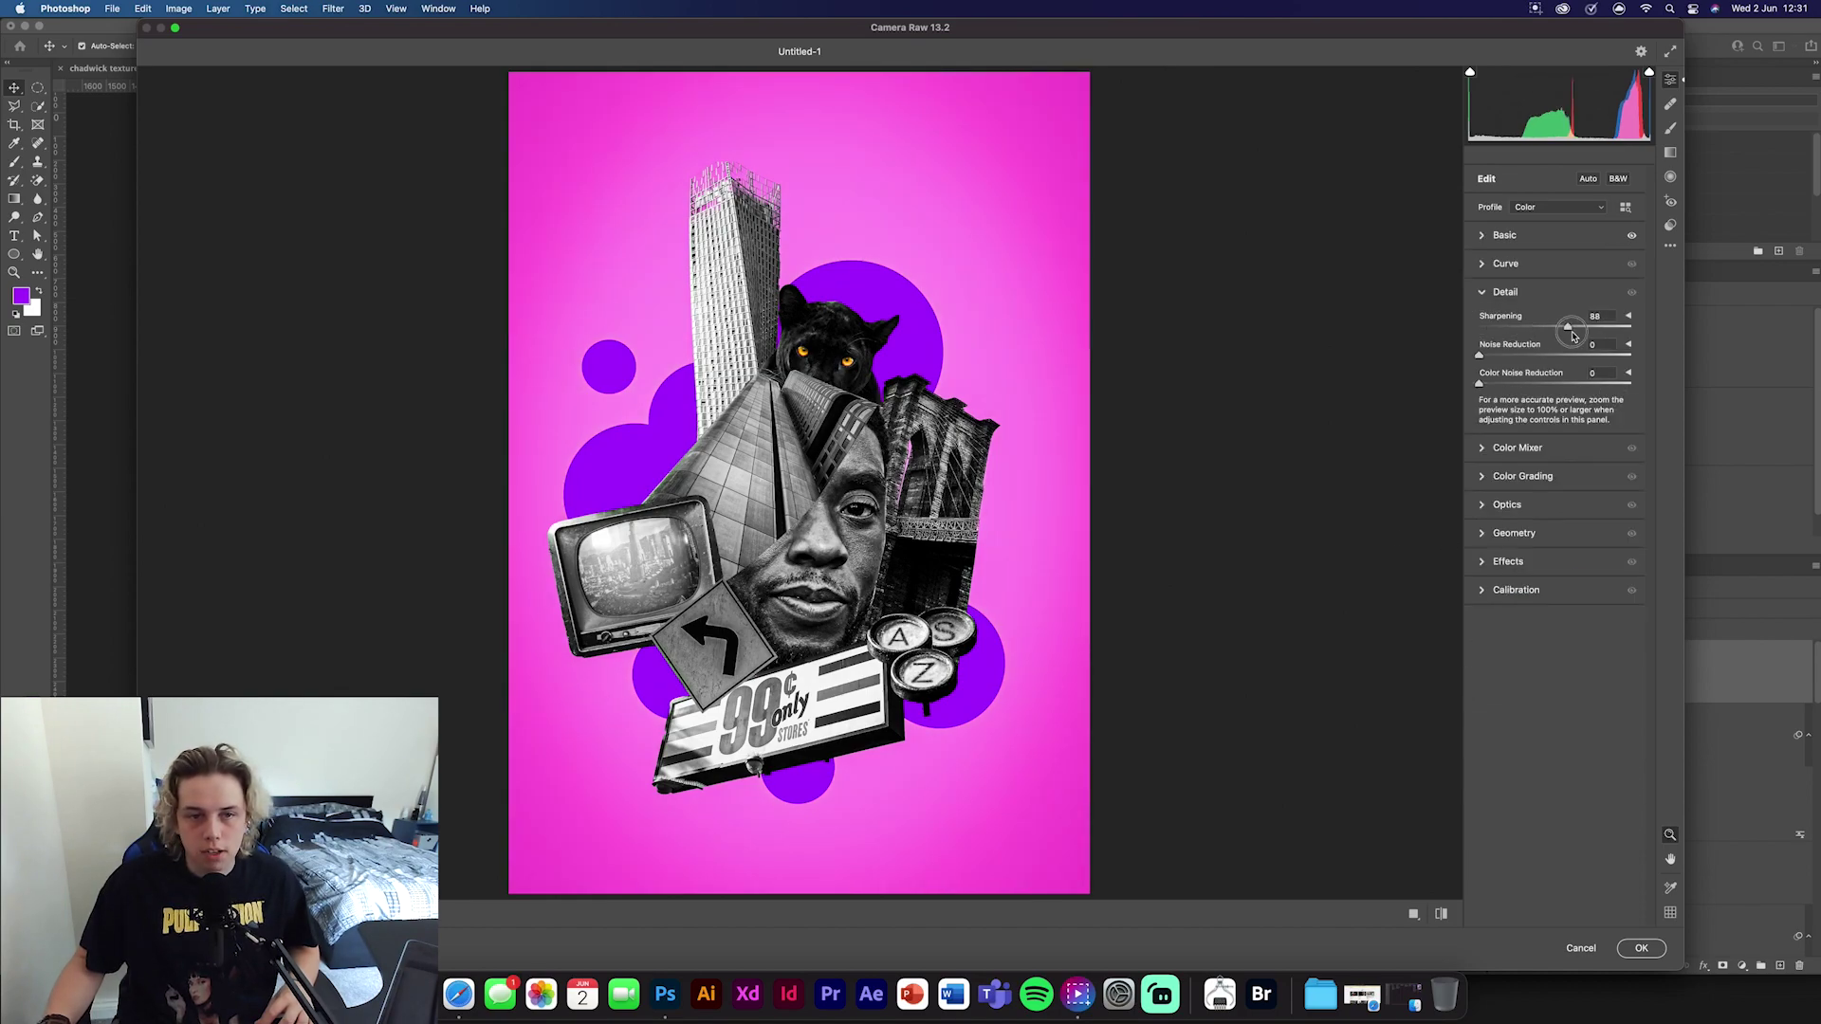
left_click(1518, 447)
left_click_drag(1554, 489, 1440, 476)
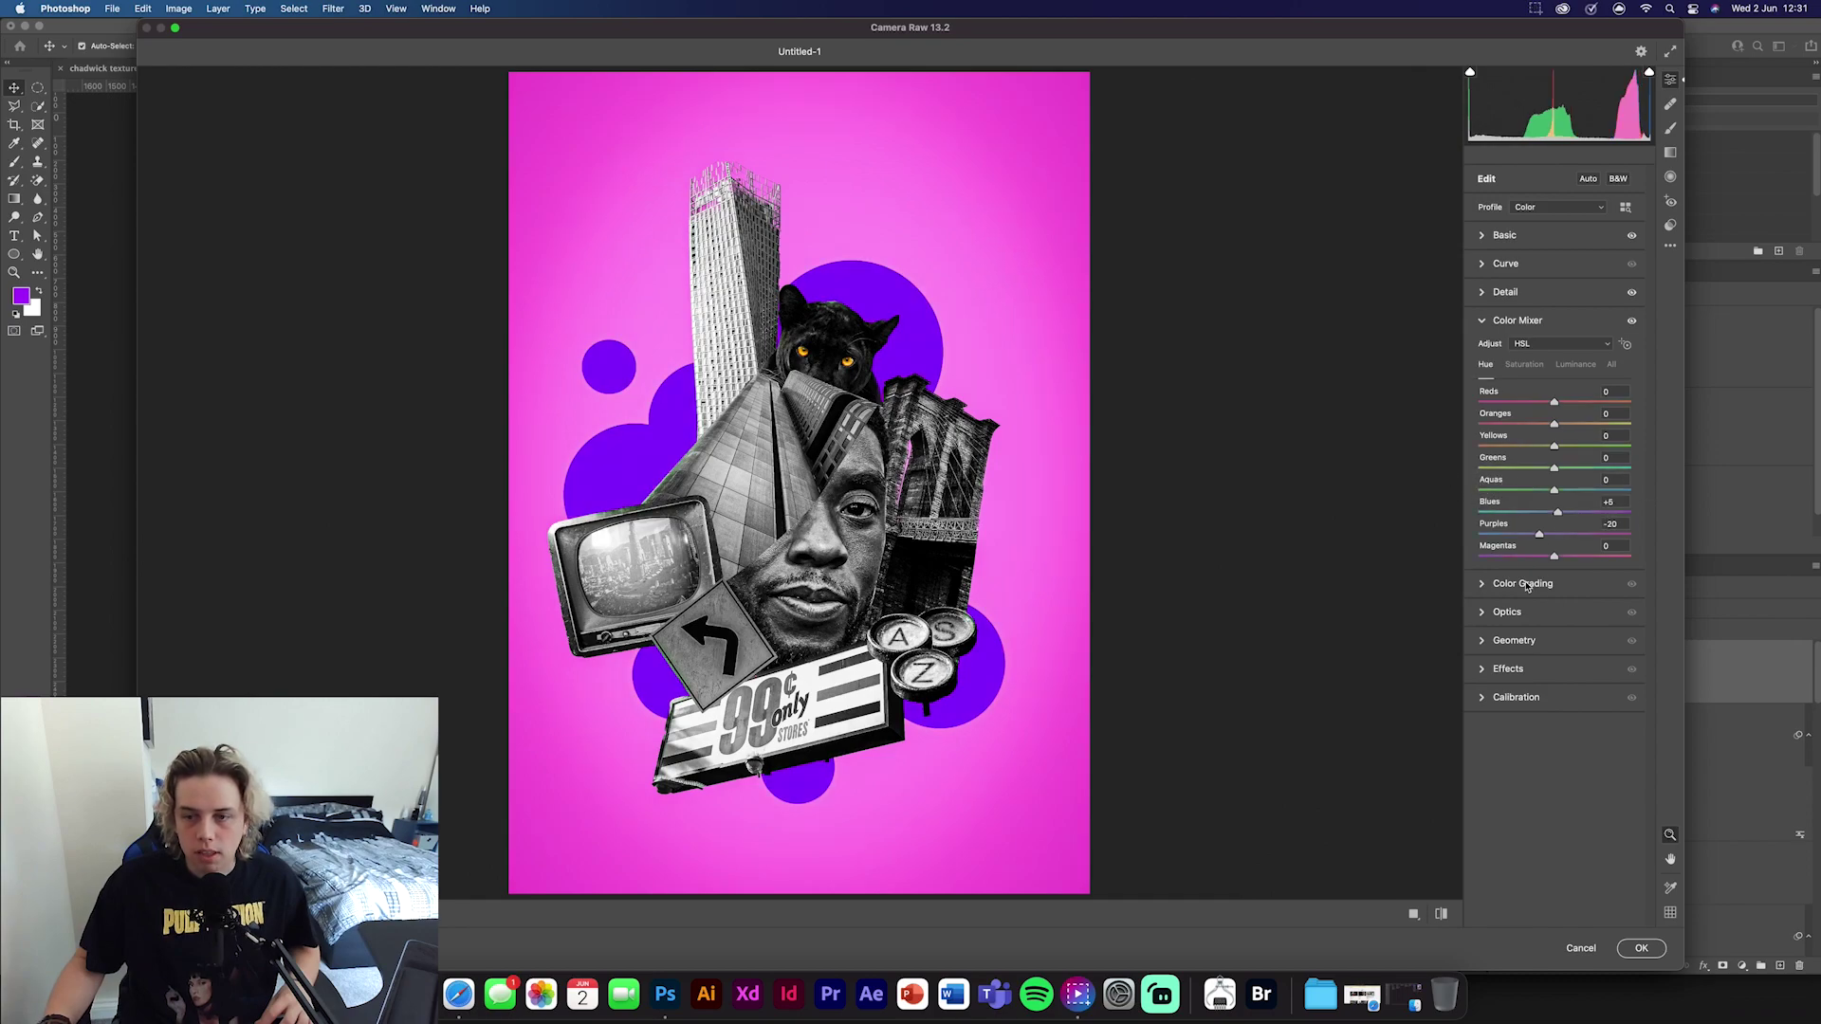
Add grain of 24 and vignetting of -3, and apply the Camera Raw filter to the merged layer
left_click(1483, 586)
left_click(1508, 756)
left_click_drag(1482, 468, 1529, 469)
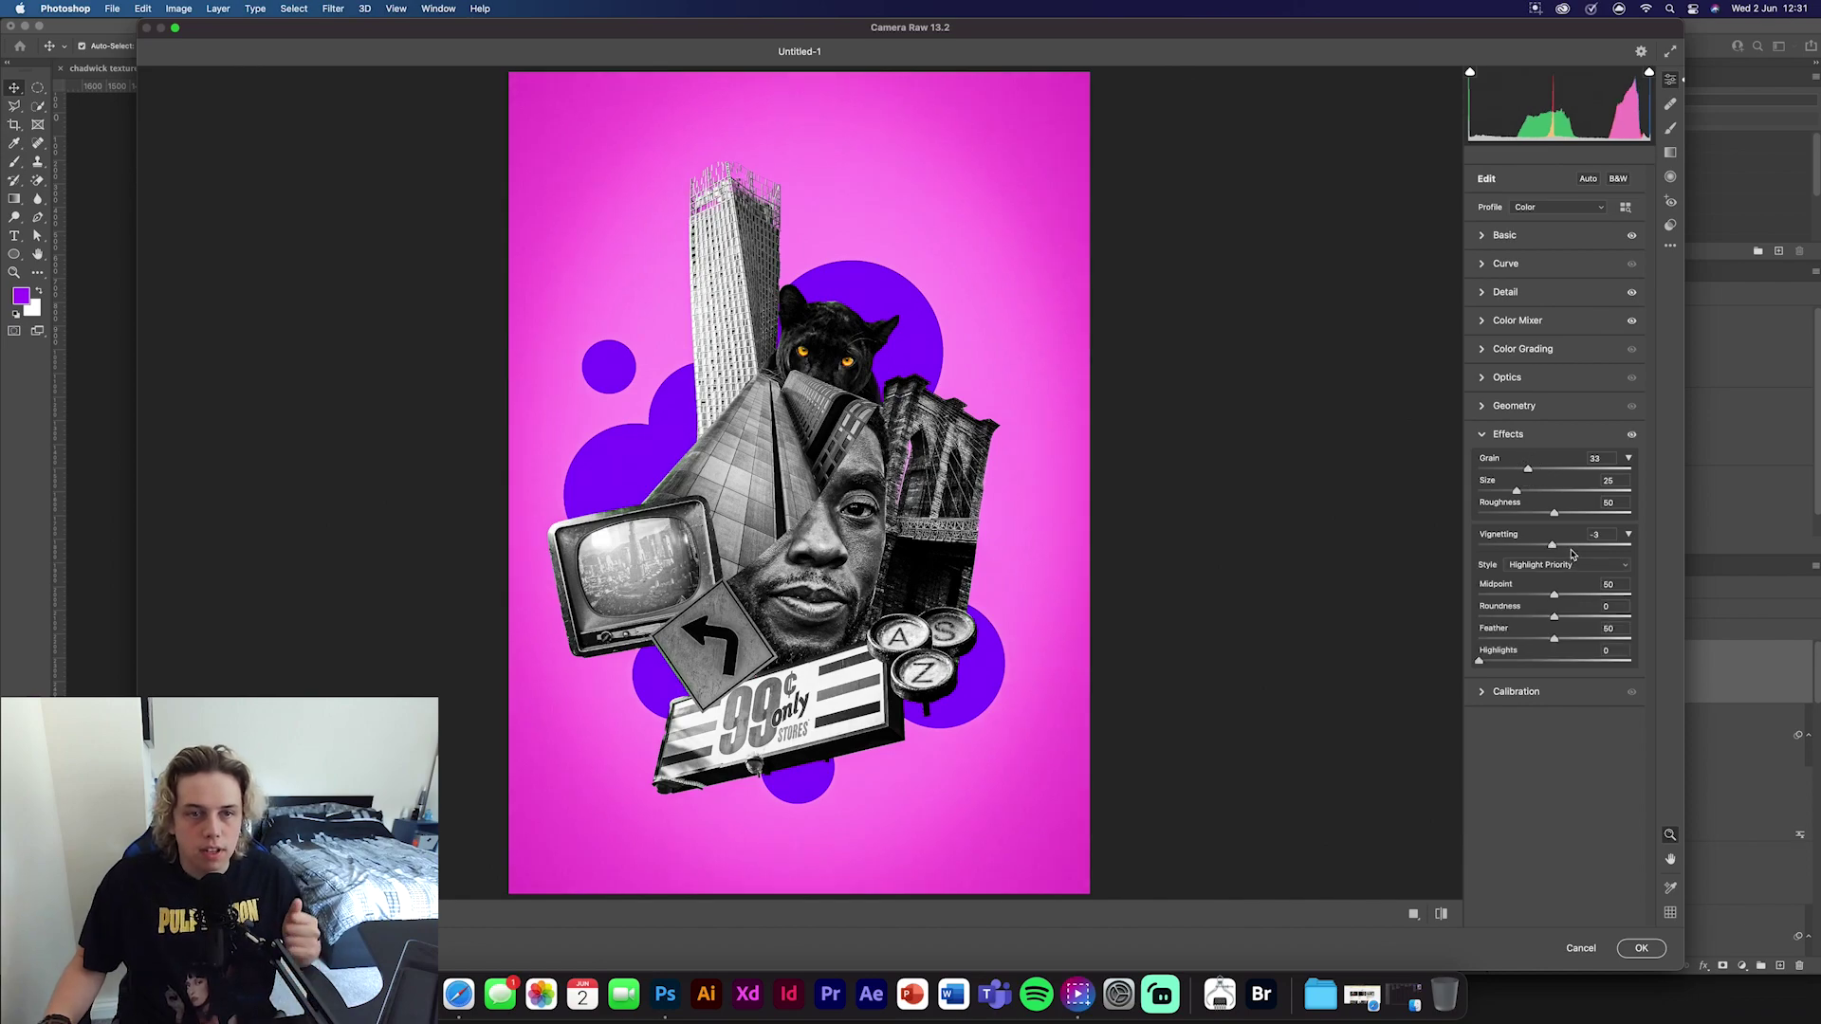
left_click_drag(1525, 471, 1514, 470)
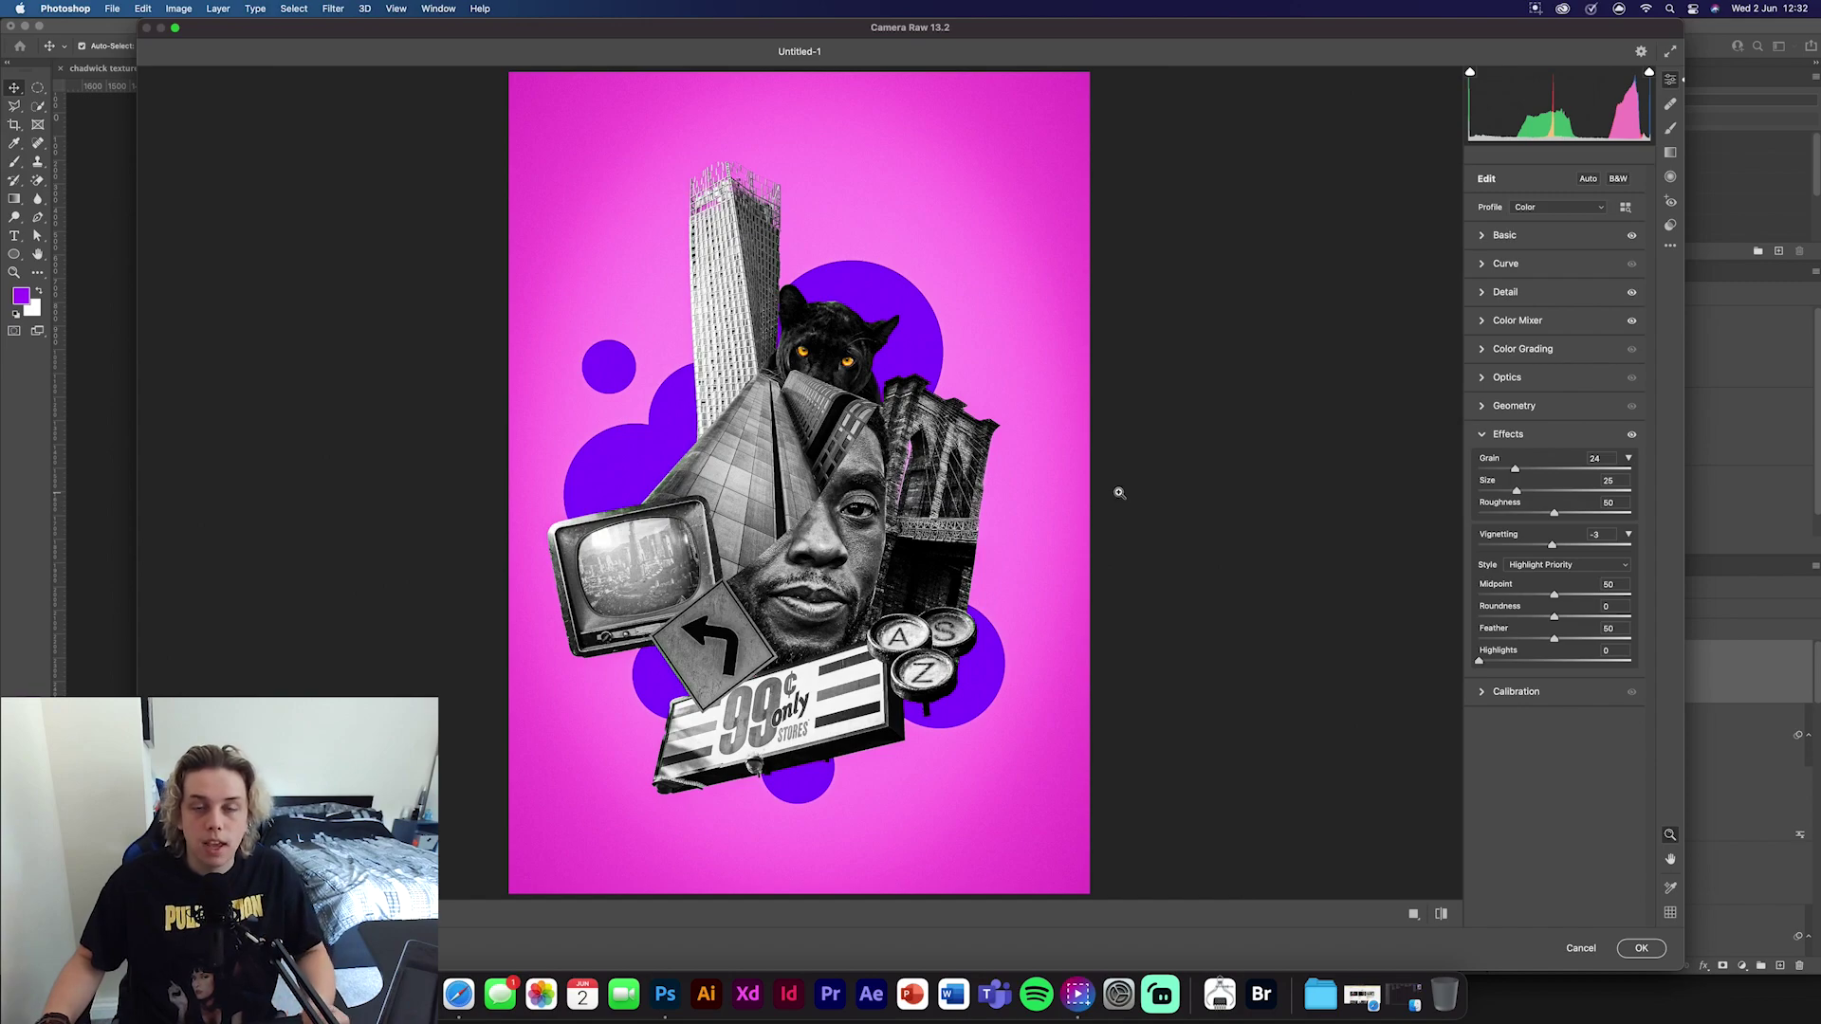
left_click(1413, 913)
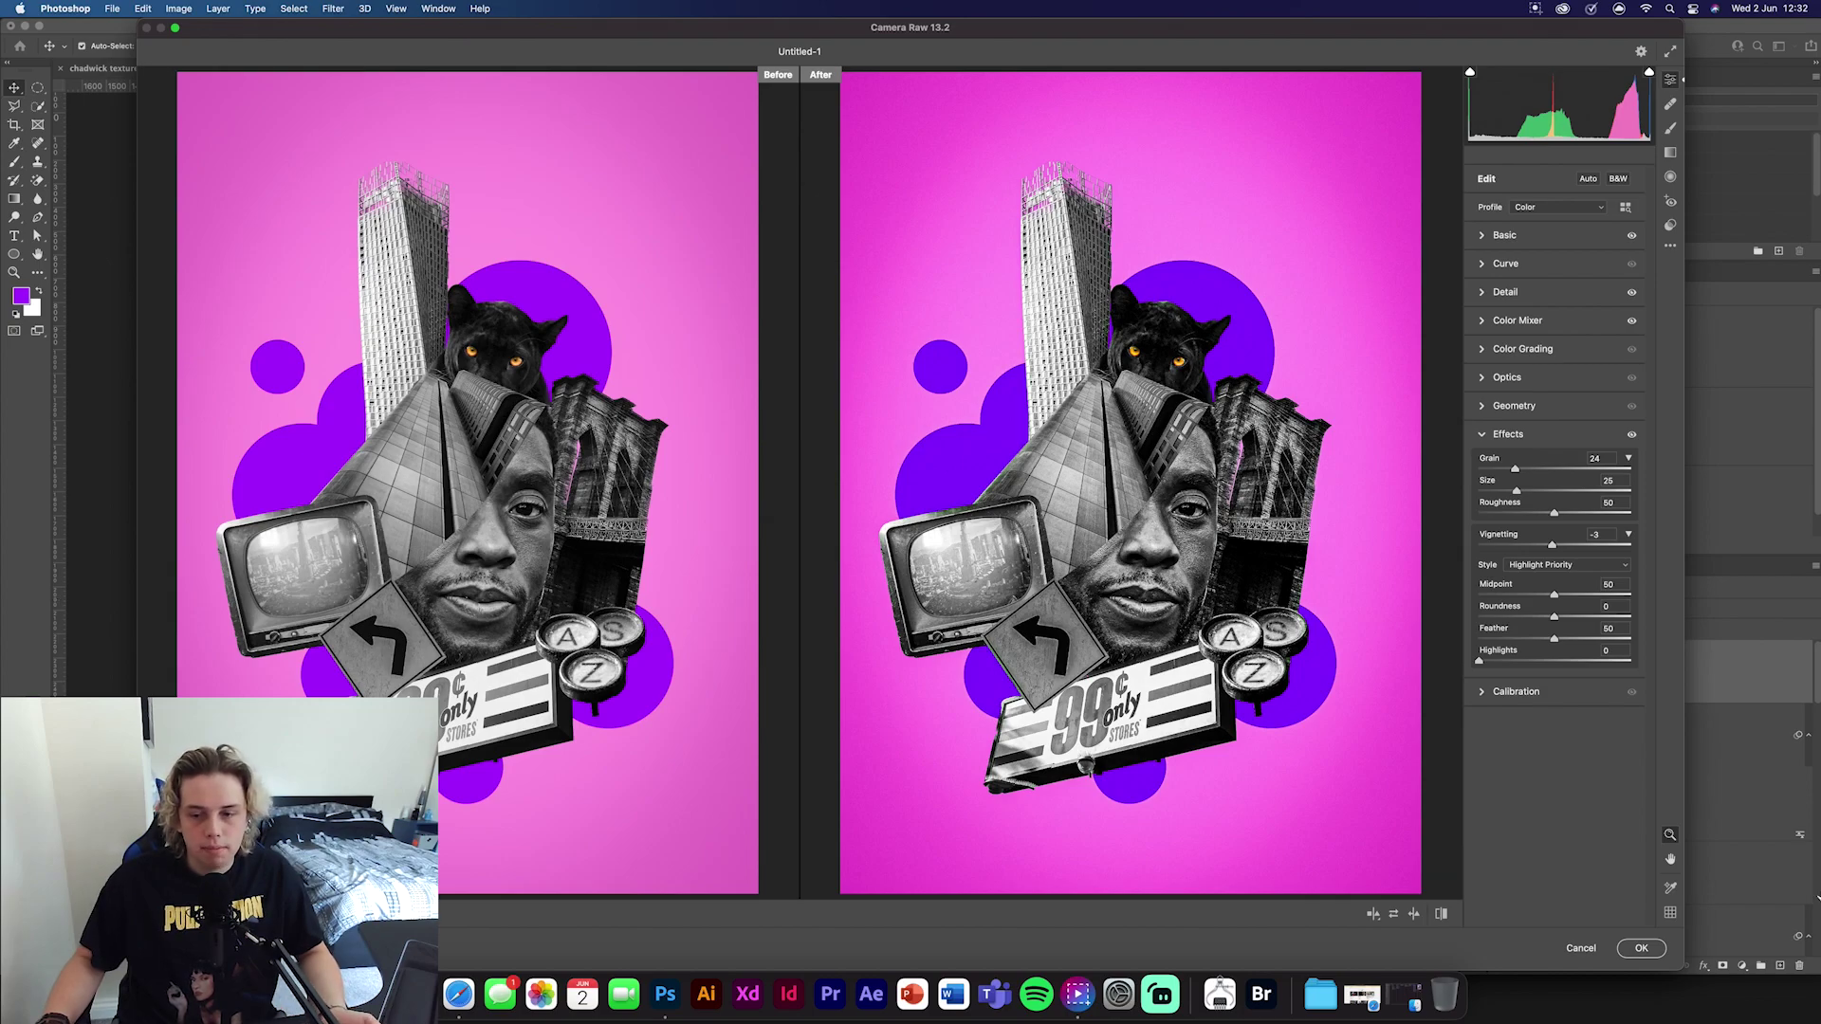
left_click(1655, 947)
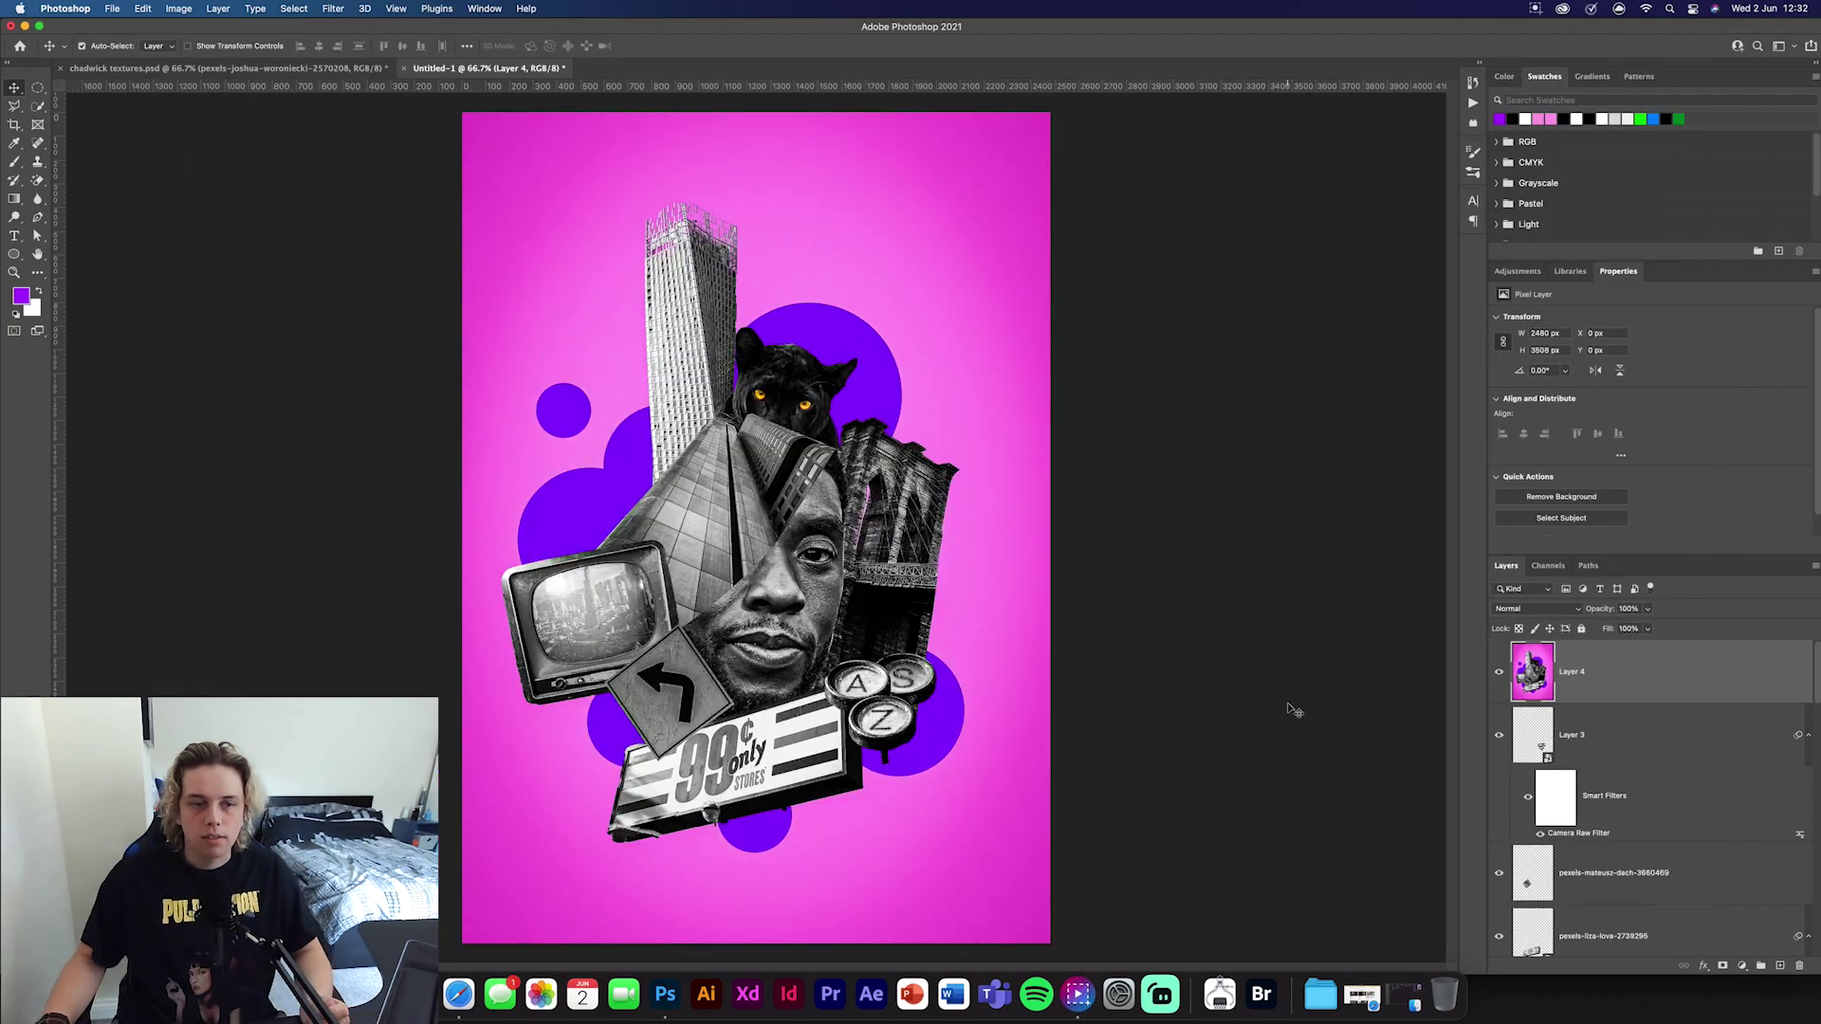